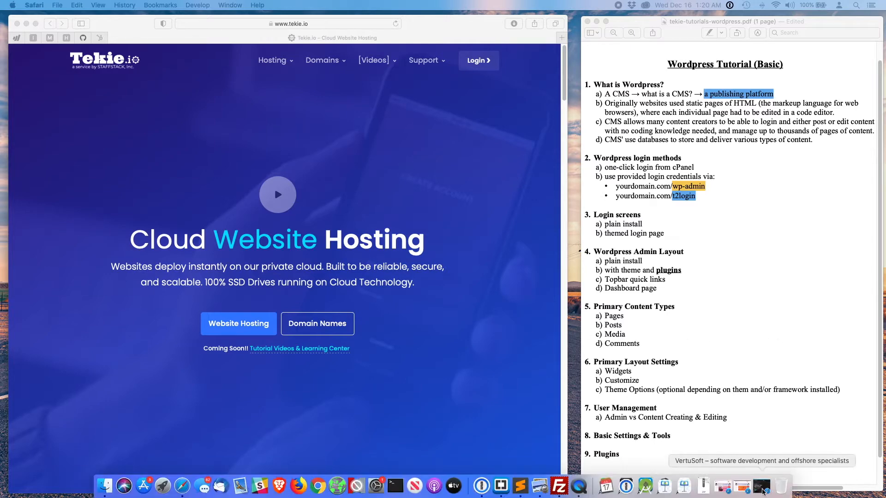
- Restore the VertuSoft site window in Safari and scroll through its home page
click(762, 487)
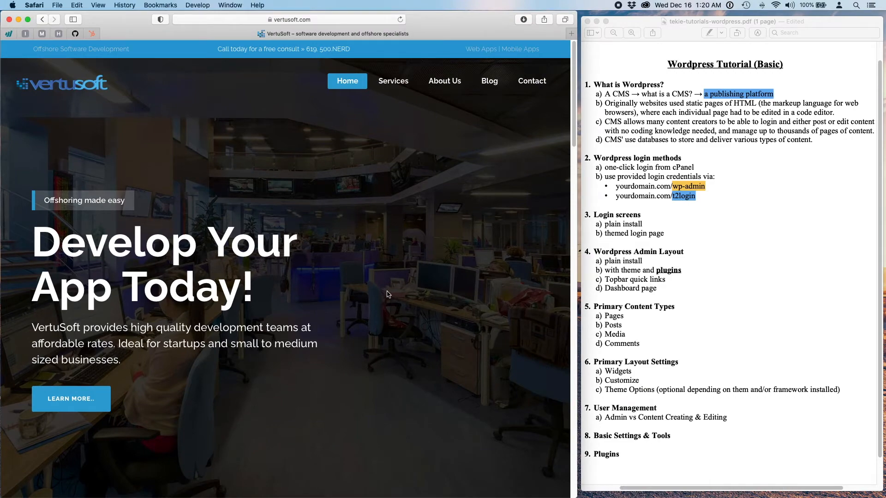
scroll(387, 294, down, 10)
scroll(387, 295, down, 15)
scroll(387, 294, up, 10)
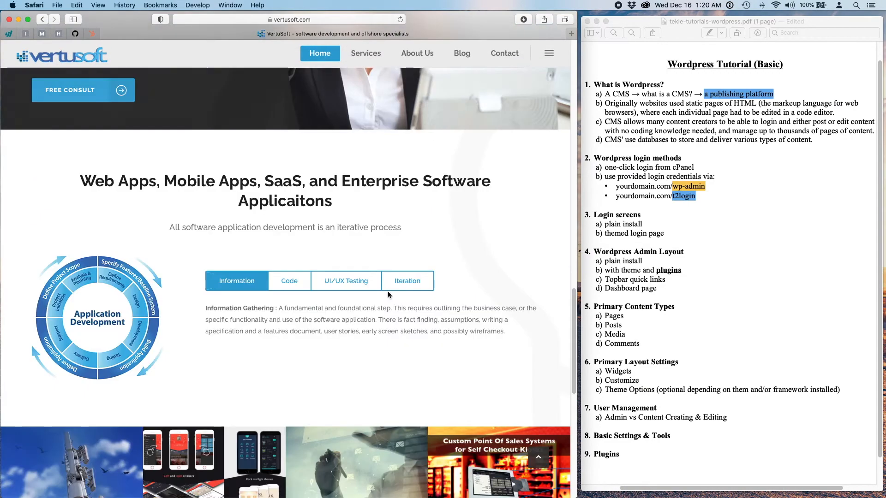
scroll(387, 294, up, 10)
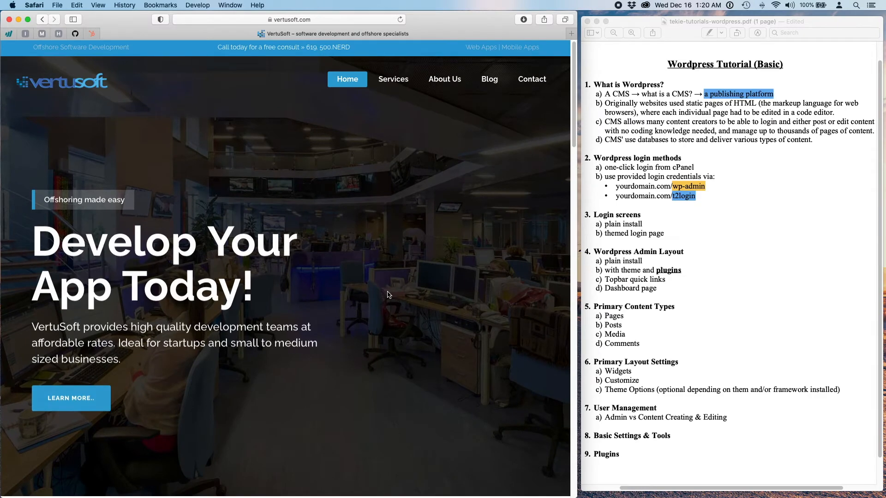
scroll(388, 294, down, 10)
scroll(387, 294, down, 5)
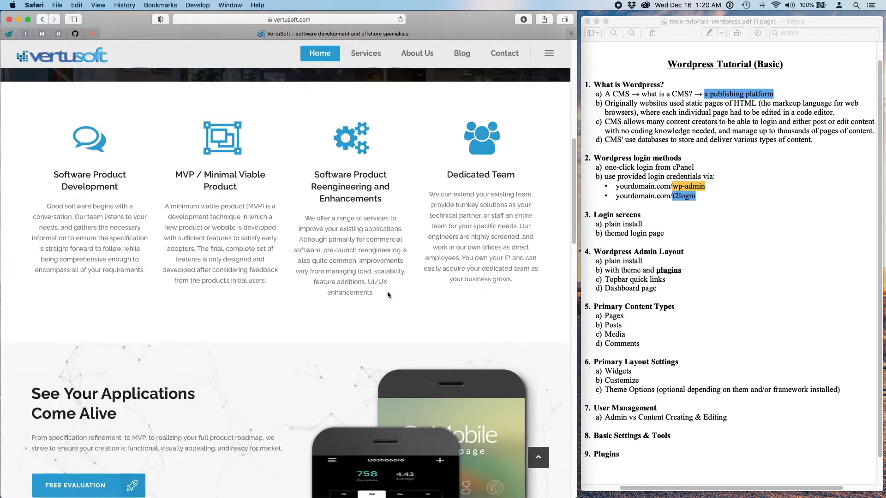
- Open the About Us page, review its NOT ALL SOFTWARE heading, and select 'about-us/' in the address
click(415, 60)
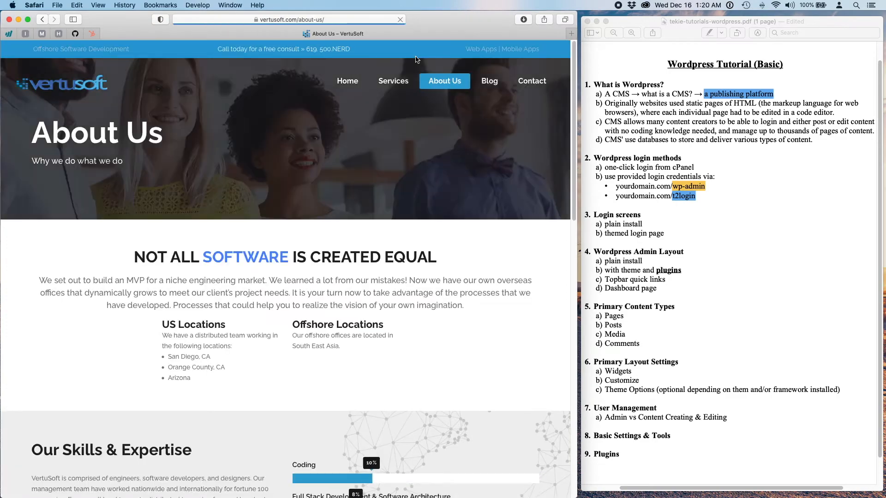
scroll(430, 370, down, 15)
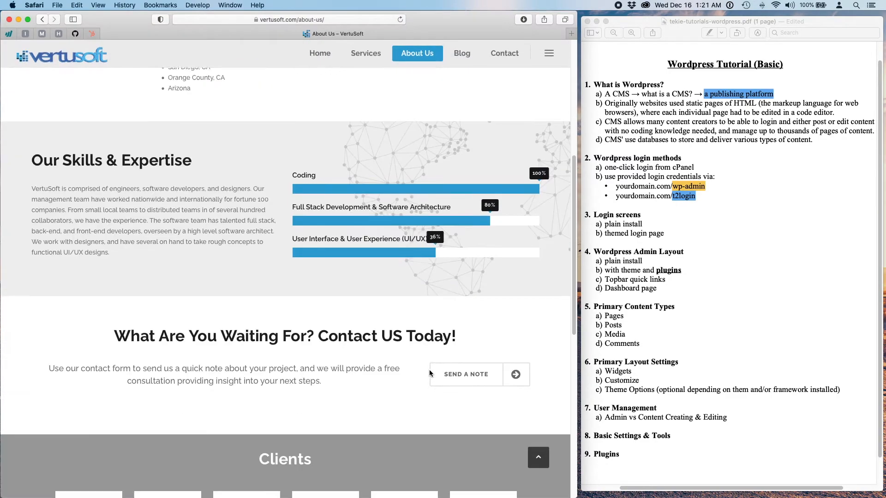
scroll(429, 373, down, 5)
scroll(429, 373, up, 20)
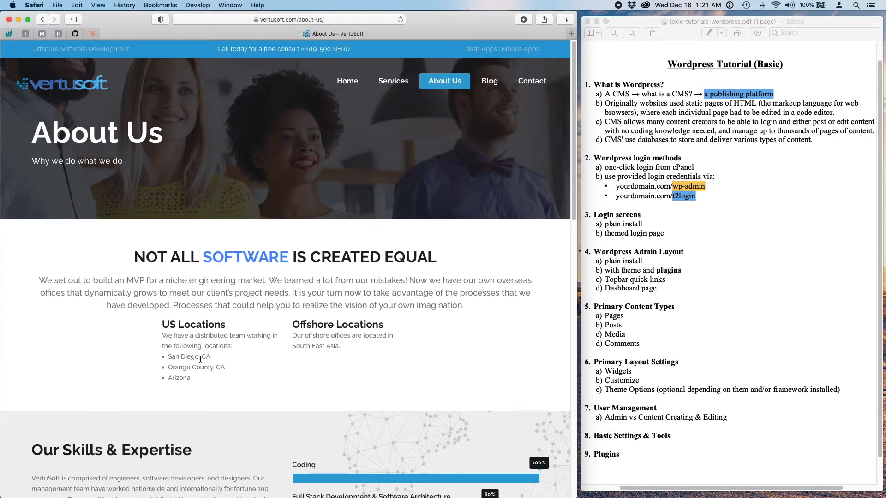
drag(135, 257, 461, 253)
click(460, 252)
scroll(209, 427, down, 5)
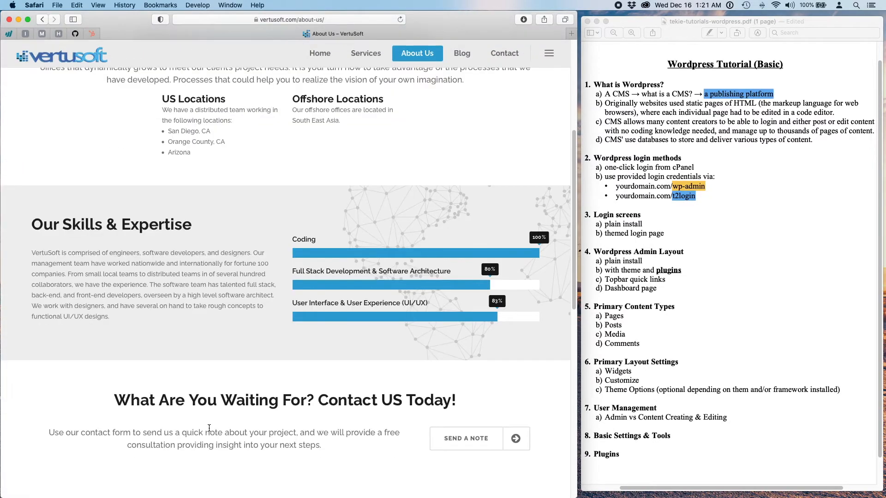
scroll(208, 428, up, 5)
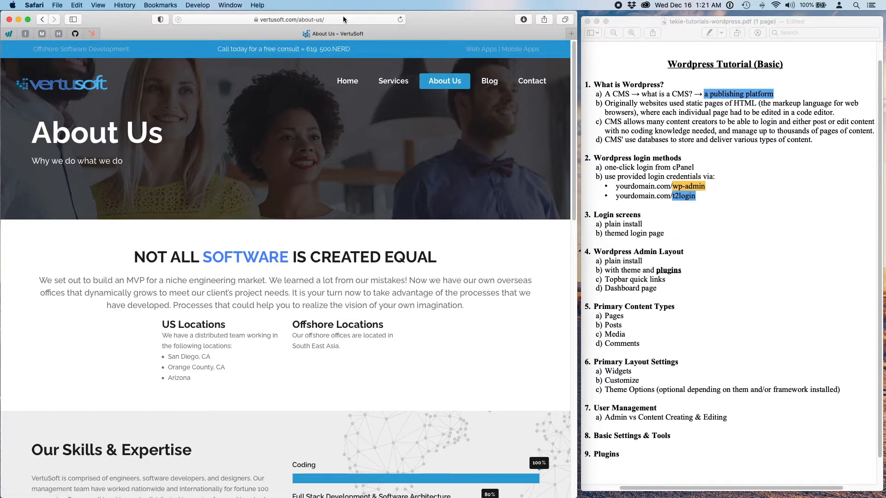
click(272, 20)
drag(272, 20, 240, 21)
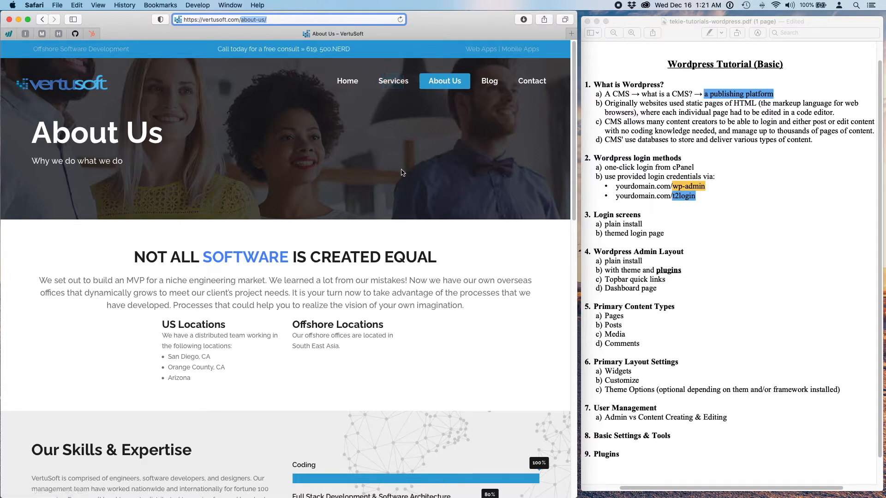
- Load vertusoft.com/wp-admin and paste the admin username and password into the login form
text(wp-admin)
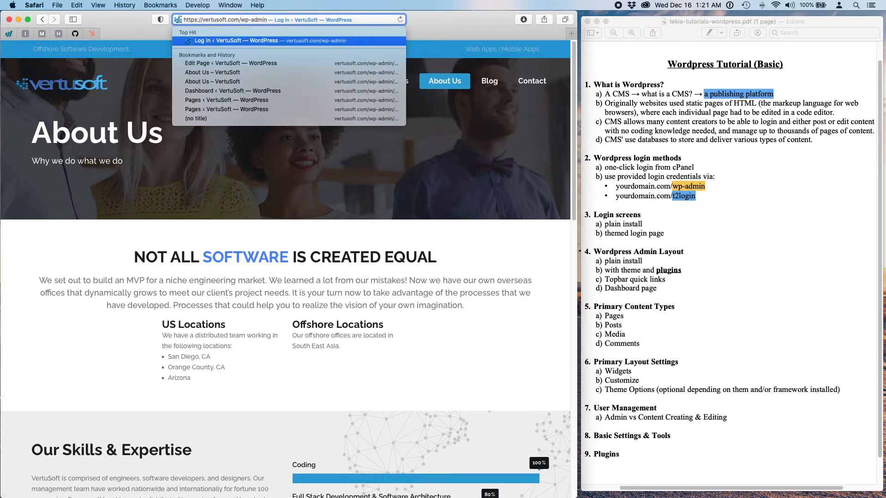
key(Return)
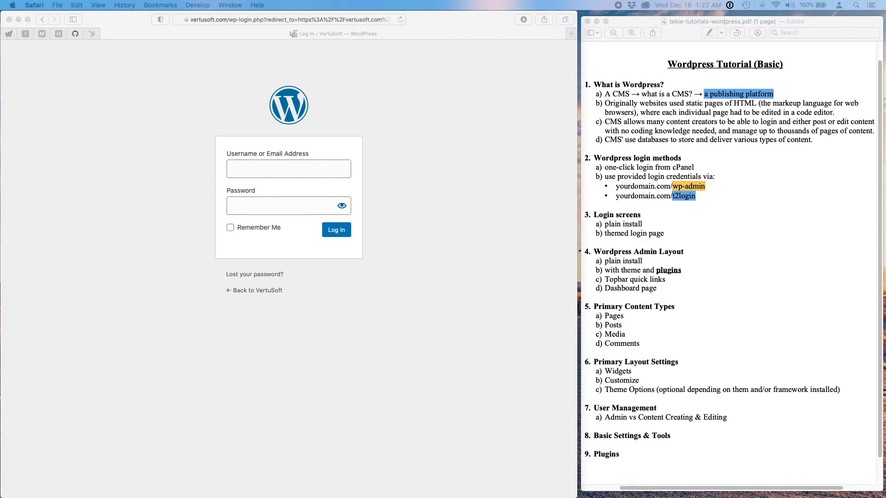
click(331, 167)
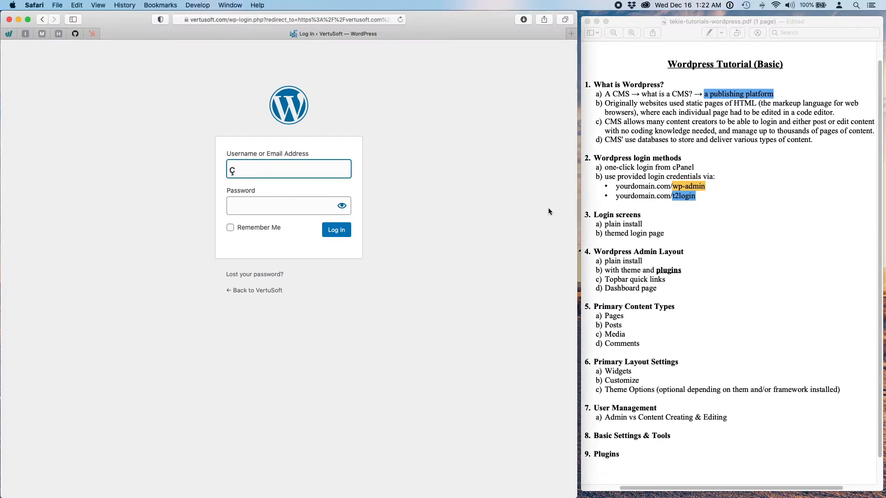
key(BackSpace)
click(275, 201)
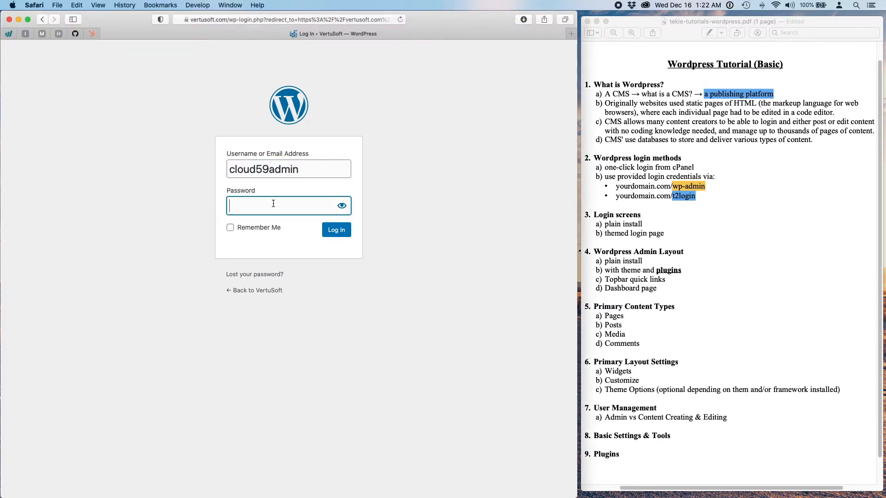
key(super+v)
- Log in, go to Pages, and open About Us in the Edit Page screen
click(336, 232)
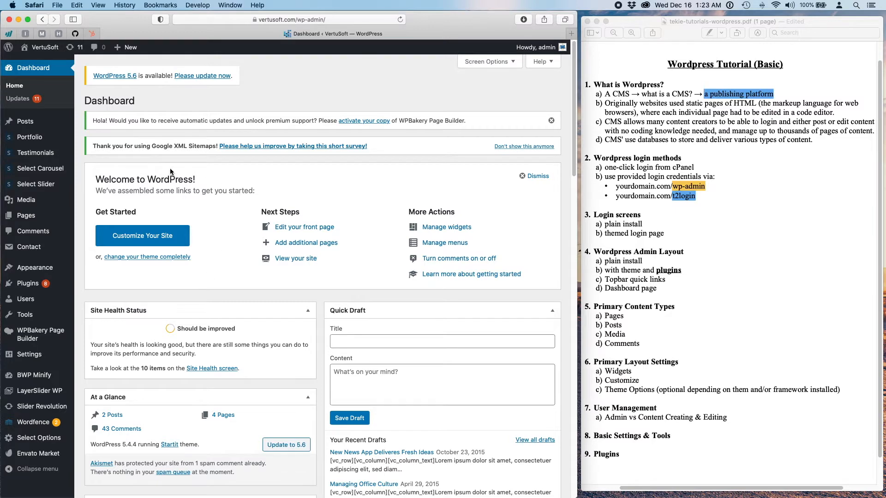
click(20, 217)
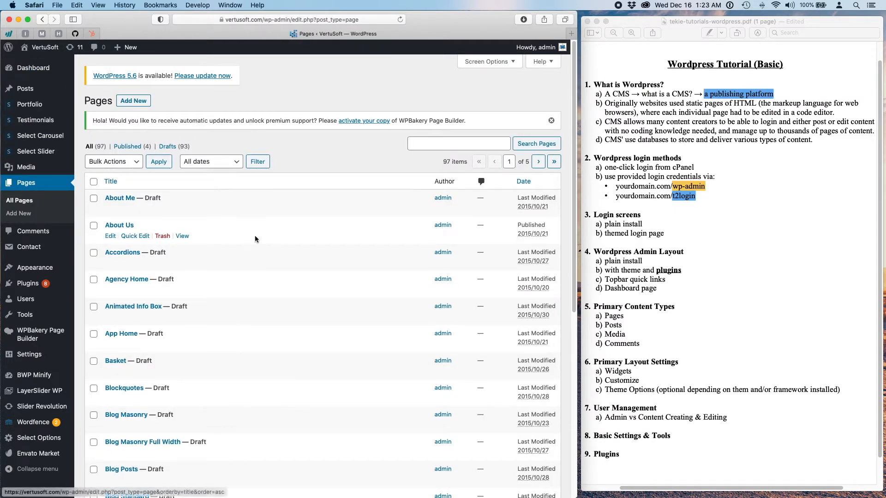
click(112, 228)
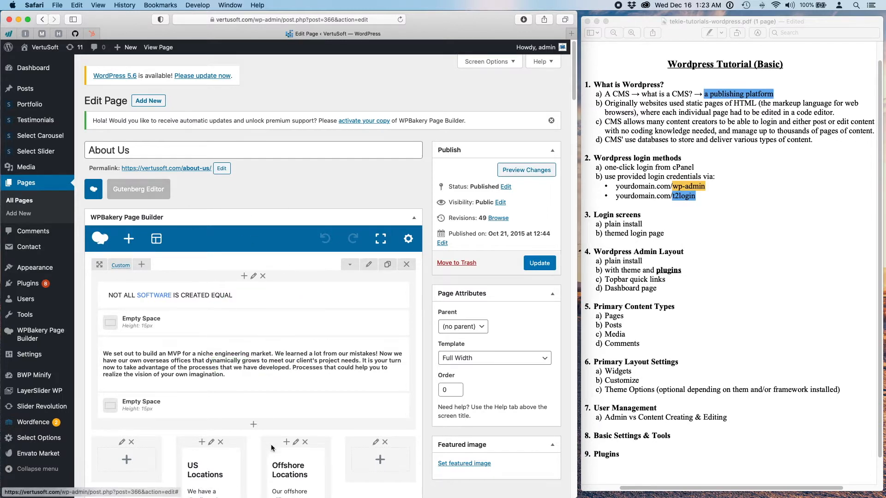
- Open the heading text block and retype its start as 'Not All Software' in title case
scroll(271, 395, down, 3)
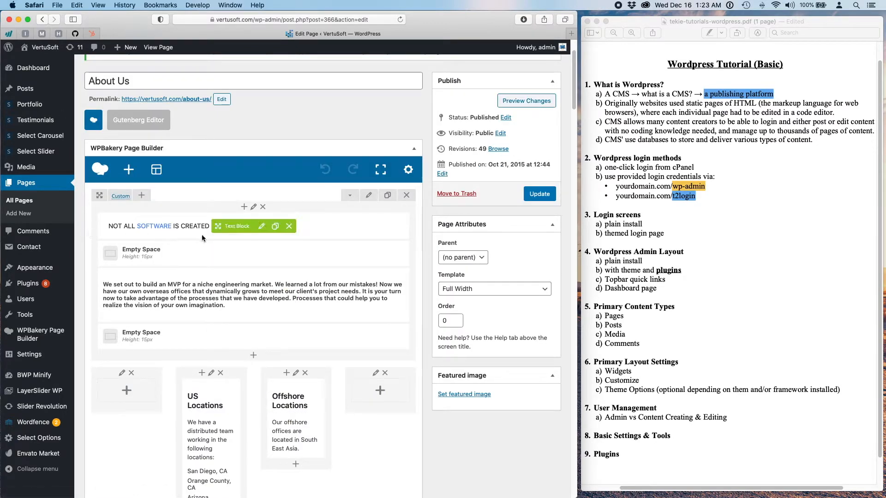
click(261, 226)
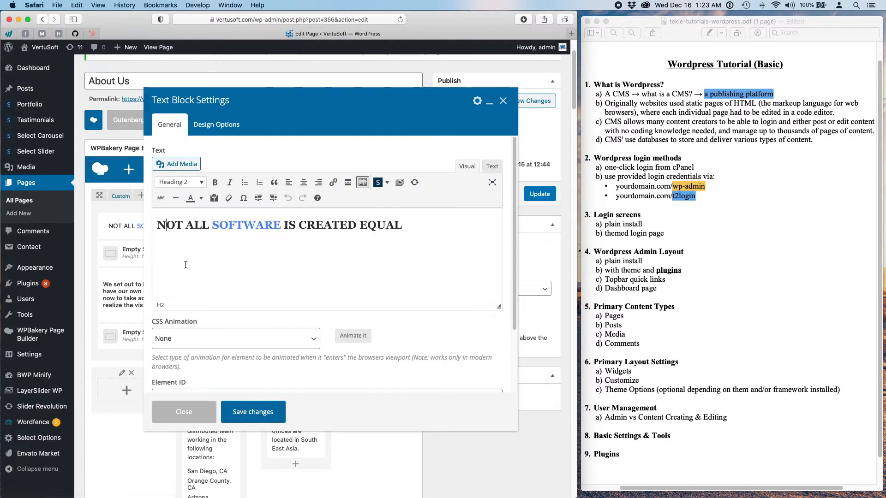
text(ont all)
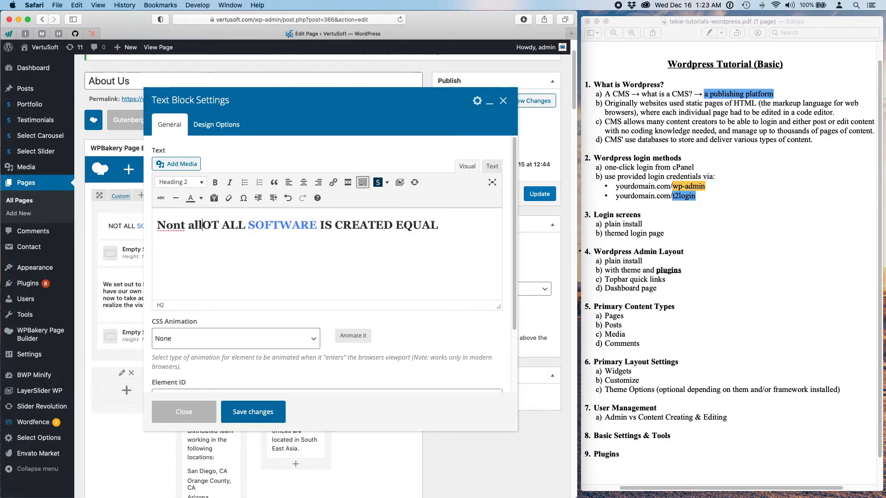
key(BackSpace)
key(BackSpace)
key(BackSpace)
text(All)
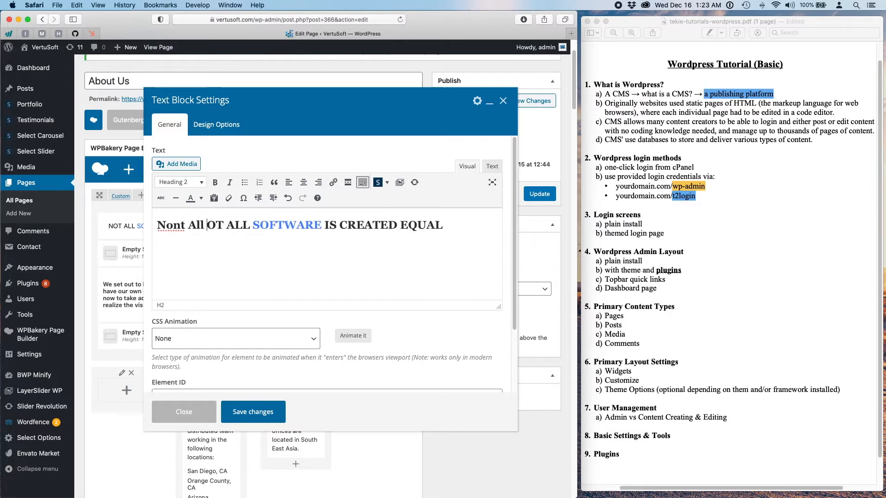
key(shift+Right)
key(shift+Right)
key(shift+Right)
key(shift+Right)
key(shift+Right)
key(shift+Right)
key(shift+Right)
key(Right)
key(BackSpace)
key(BackSpace)
key(BackSpace)
key(BackSpace)
key(BackSpace)
key(BackSpace)
key(BackSpace)
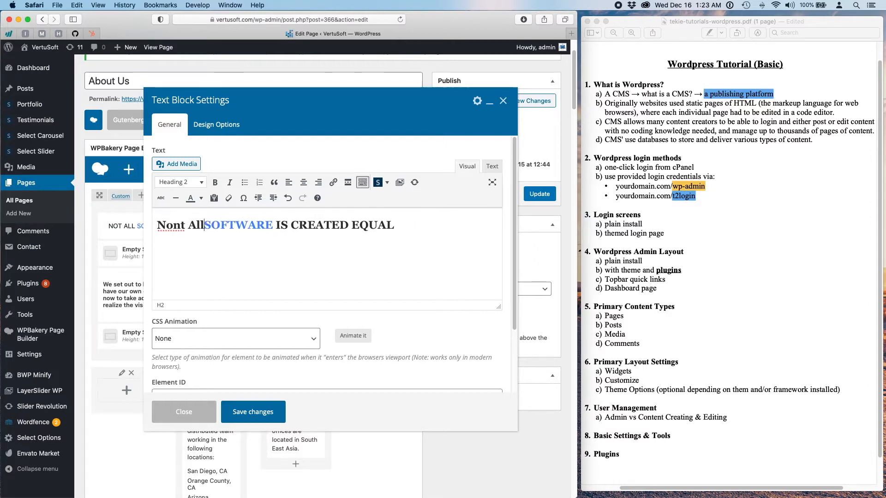
key(shift+Right)
key(shift+Right)
key(shift+Right)
key(shift+Right)
key(shift+Right)
key(shift+Right)
key(shift+Right)
key(shift+Right)
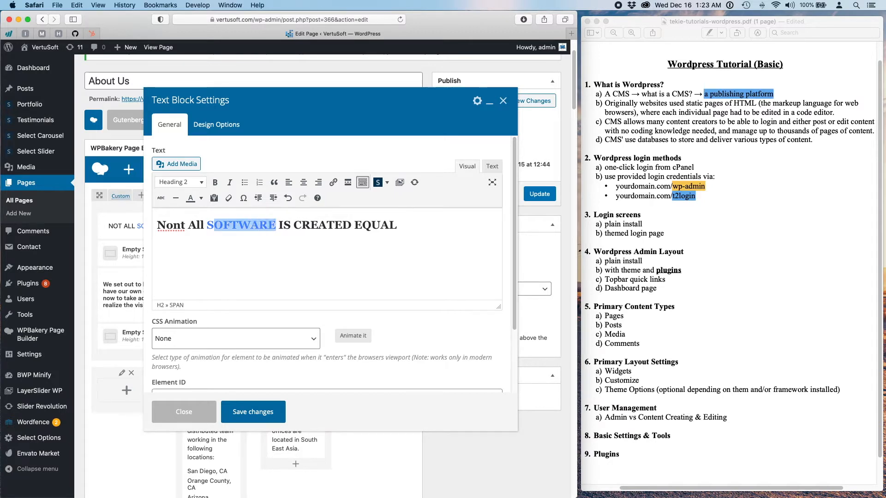
text(oftware)
- Change the rest to 'Is Created Equal', fix the 'Not' typo, and save the heading
click(266, 225)
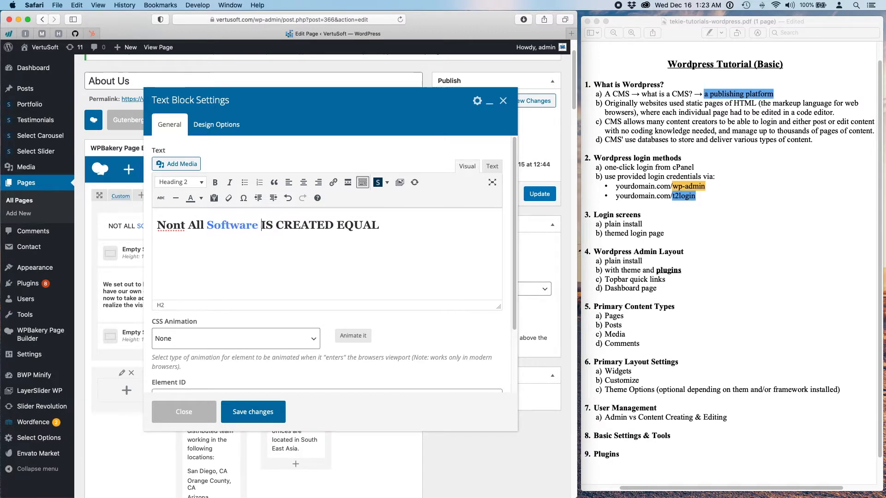
key(BackSpace)
text(s)
key(Right)
key(Right)
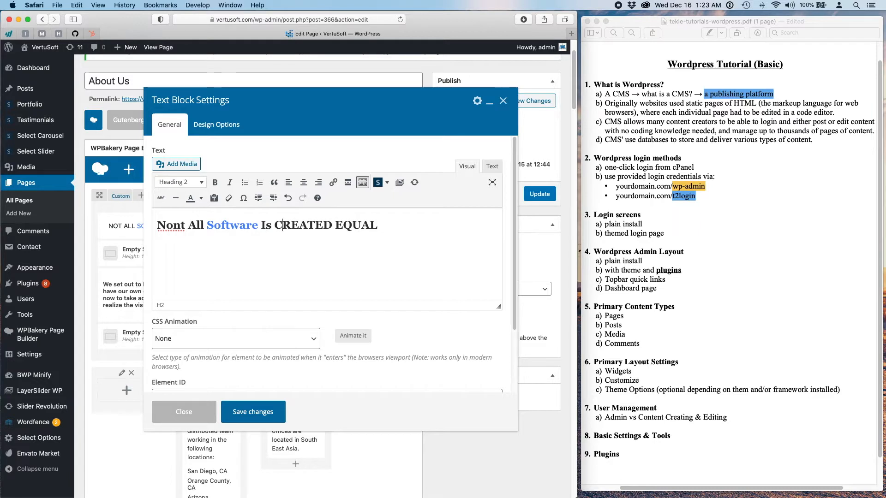
key(shift+Right)
key(shift+Right)
key(shift+Right)
key(shift+Right)
key(shift+Right)
key(shift+Right)
key(shift+Right)
key(shift+Right)
key(shift+Right)
key(shift+Right)
key(shift+Right)
key(shift+Right)
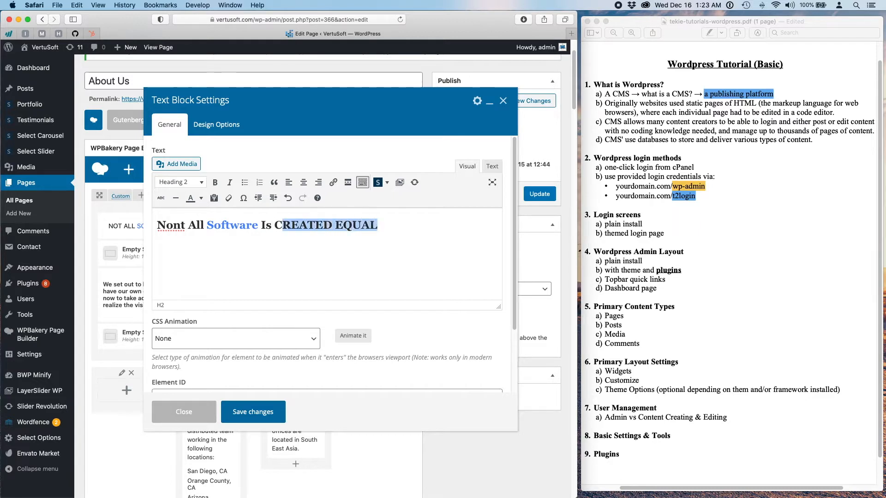
text(created Equal)
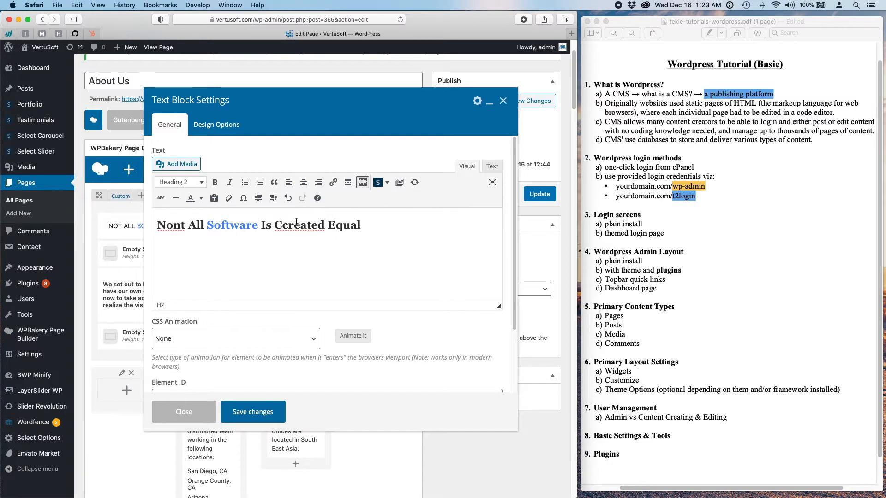
key(Left)
key(Left)
key(Left)
key(Left)
key(Left)
key(Left)
key(Left)
key(Left)
key(Left)
key(Left)
key(Left)
key(Left)
key(Left)
key(shift+Right)
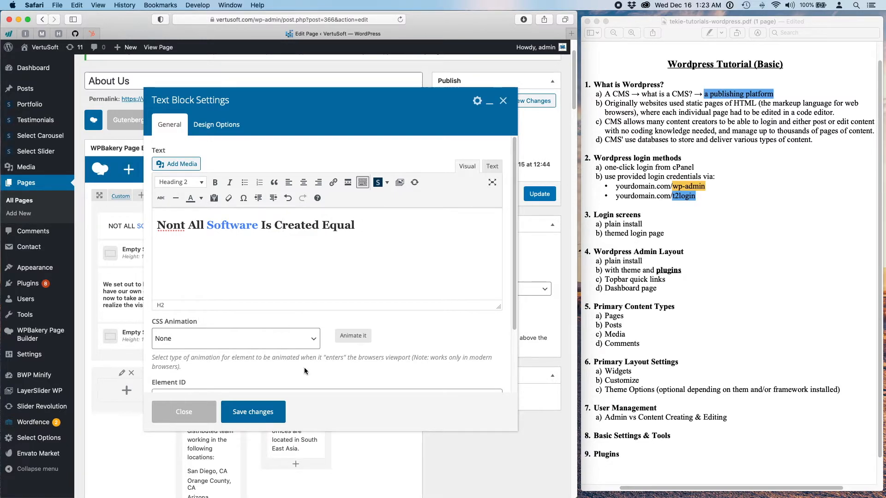
click(179, 225)
key(BackSpace)
key(BackSpace)
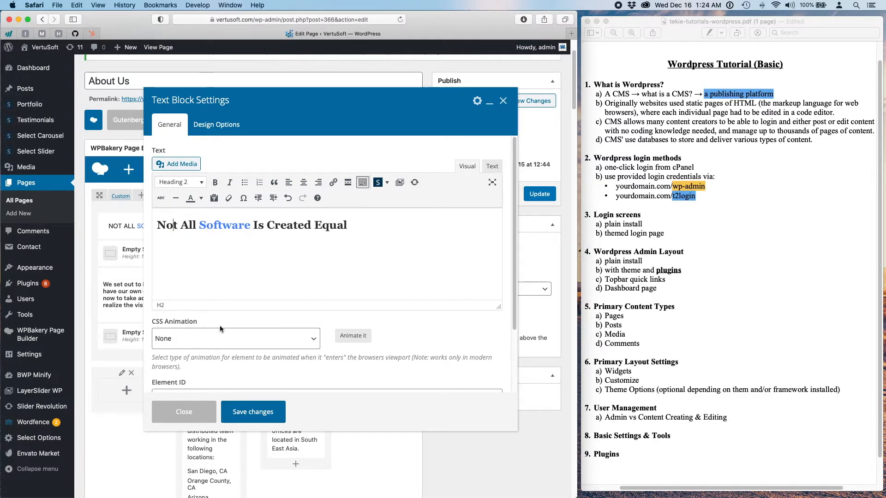
click(279, 409)
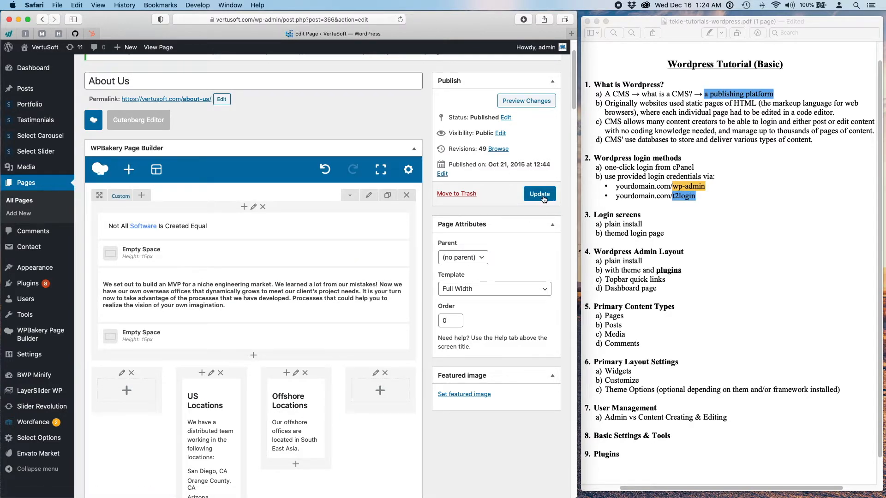
- Preview the About Us page to check the 'Not All Software' heading, then close the preview
click(517, 100)
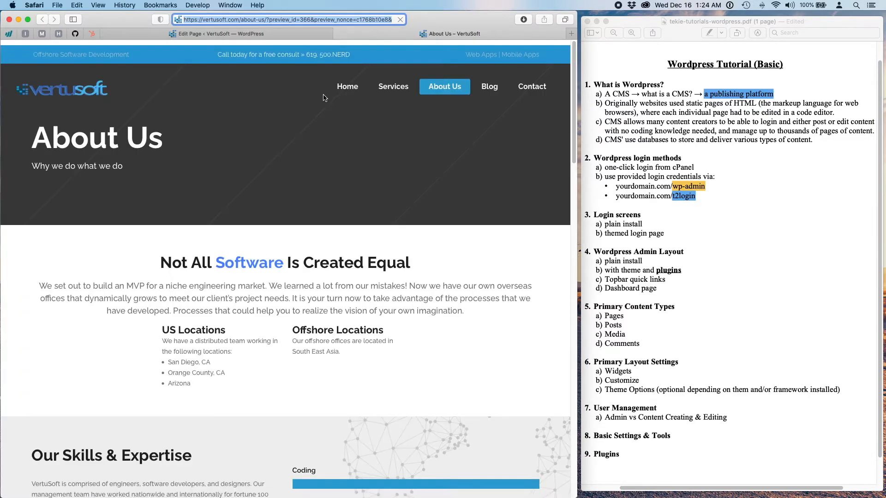
drag(160, 272, 430, 272)
click(432, 342)
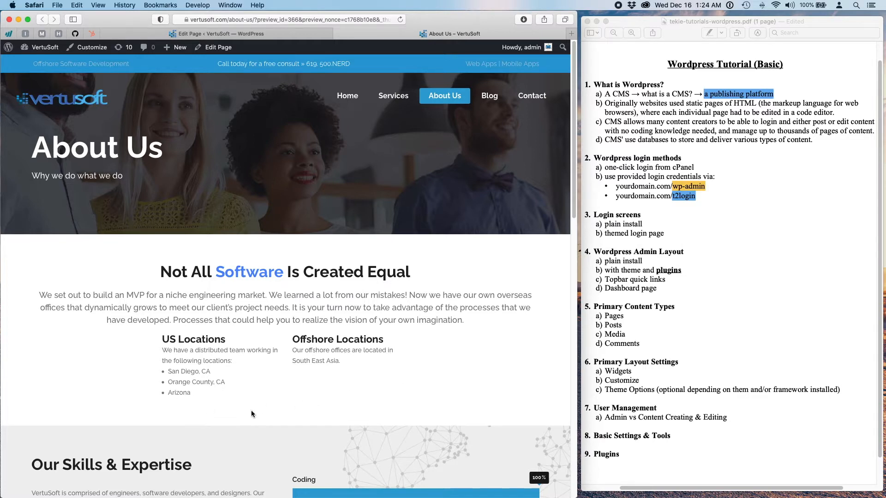
click(339, 34)
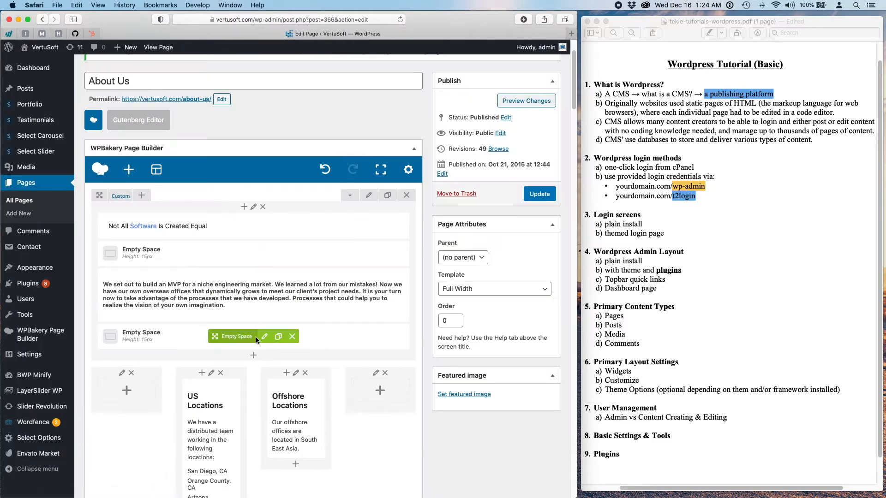
- Add a new empty row and move it up below the locations row
scroll(255, 338, down, 5)
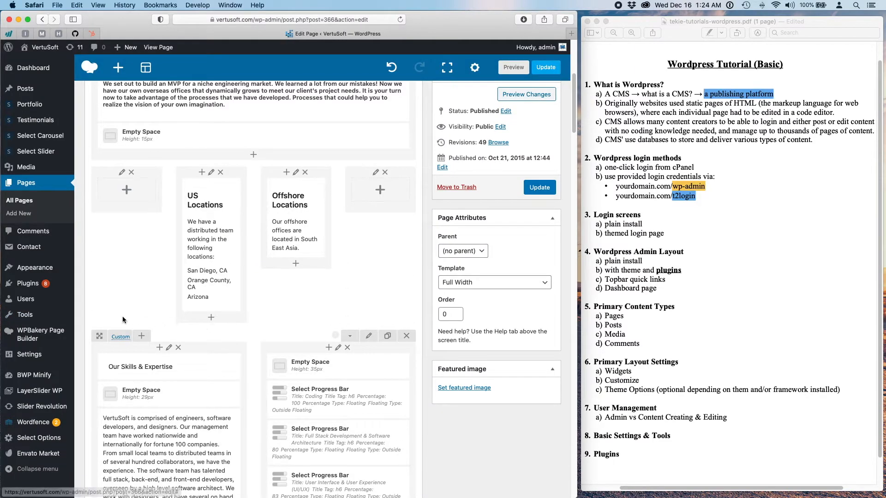
scroll(375, 271, up, 1)
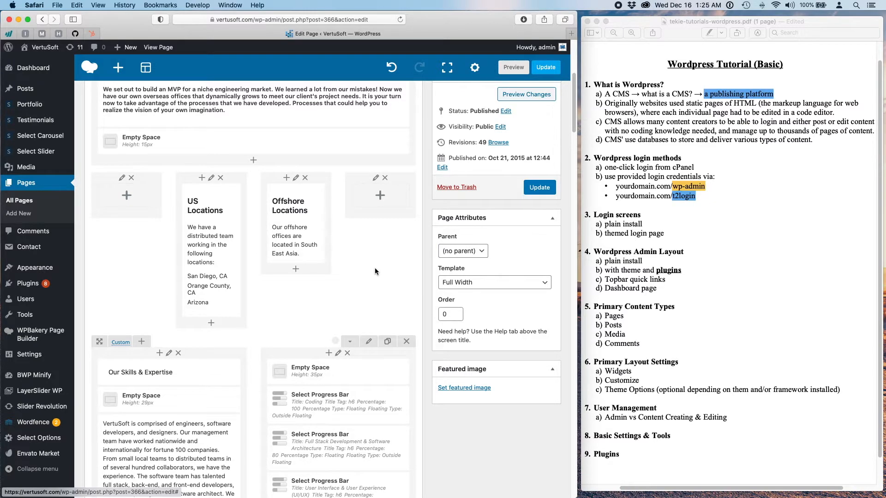
scroll(373, 270, down, 15)
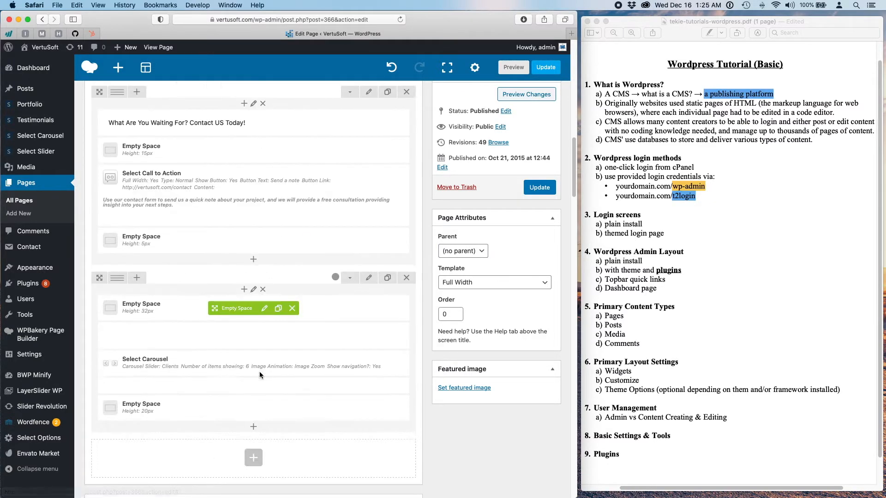
scroll(259, 371, down, 2)
click(253, 382)
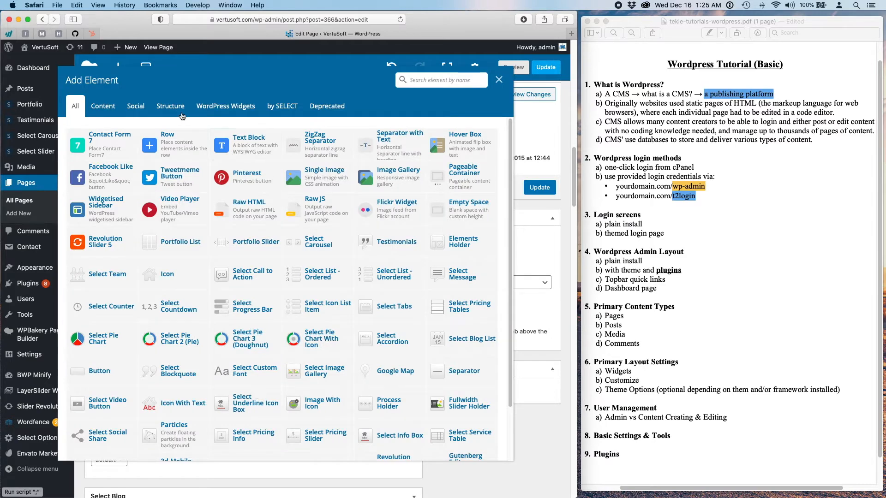
click(167, 140)
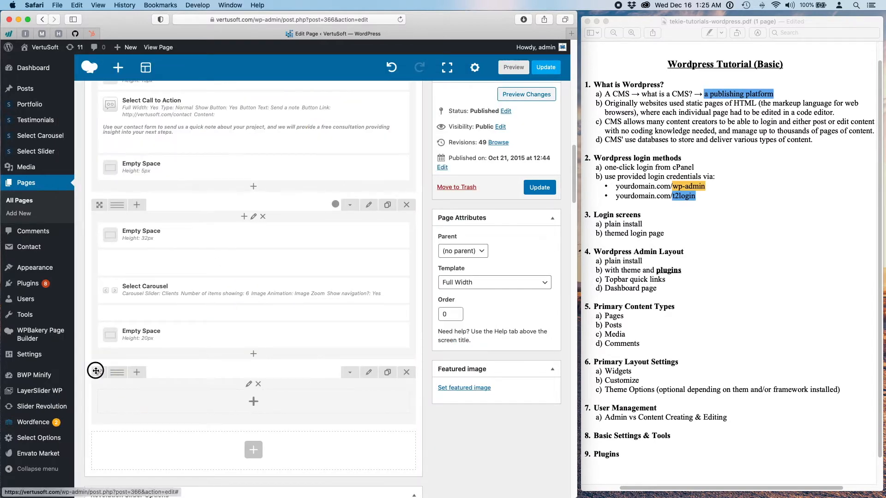
drag(95, 371, 97, 240)
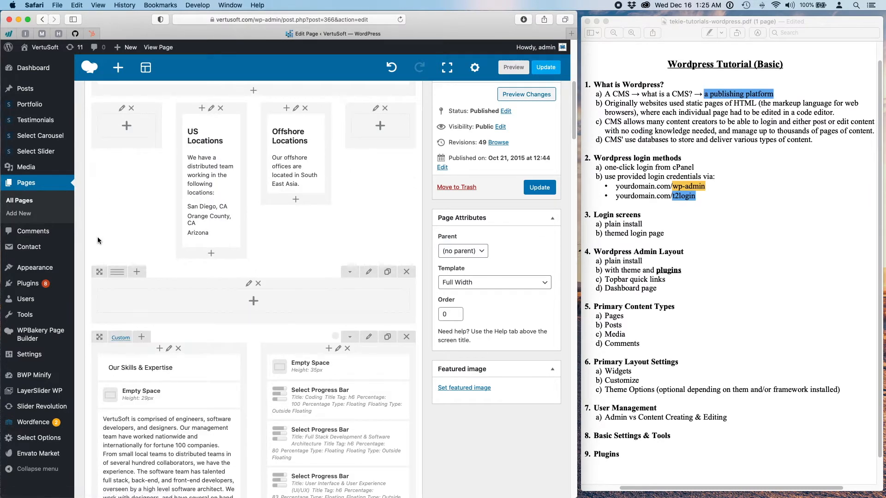
- Add a Text Block to the row with the 'We love tech conventions…' 2016 San Diego sentence
click(253, 302)
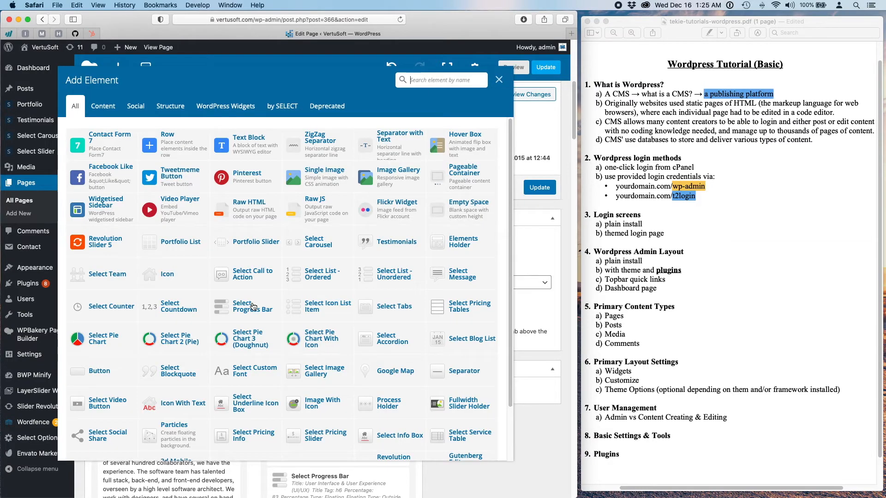
click(261, 150)
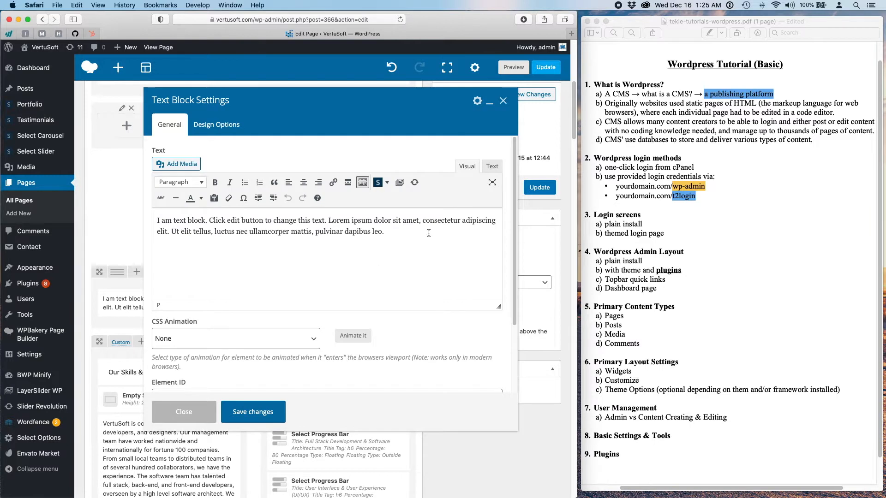
drag(428, 233, 157, 219)
scroll(223, 259, up, 2)
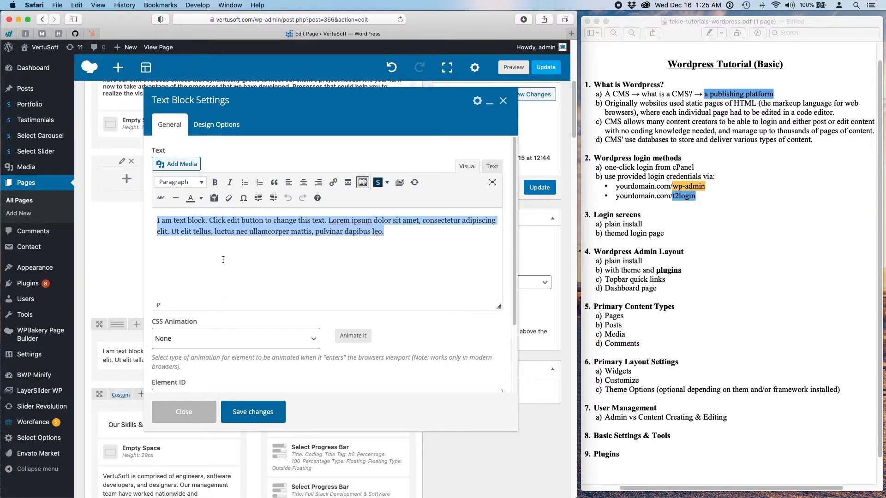
text(We love)
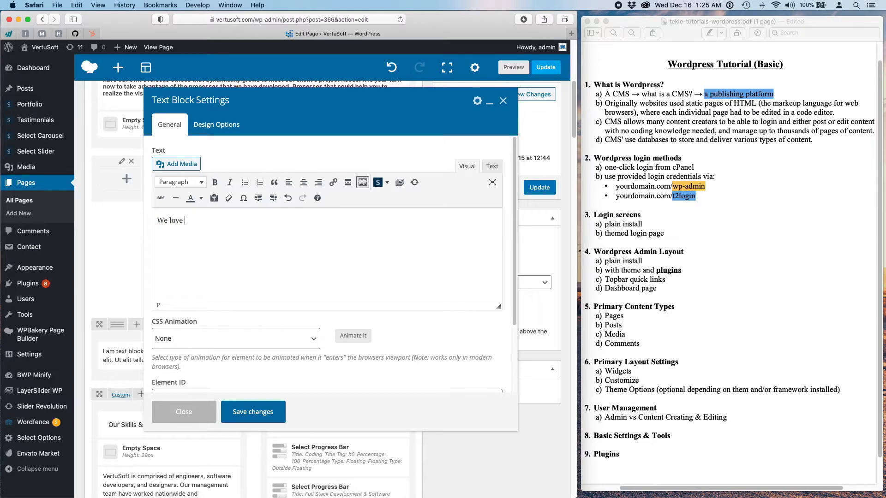
text( tech conventions, and were happy to have attended the 2016 San Diego Start Up Week!!)
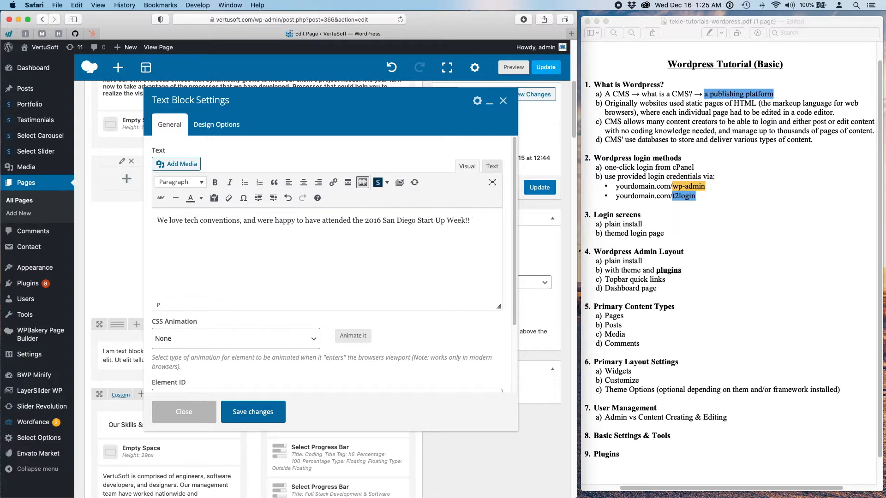
key(Return)
- Insert the 2016 SDSW image from the media library below the sentence and centre it
click(177, 170)
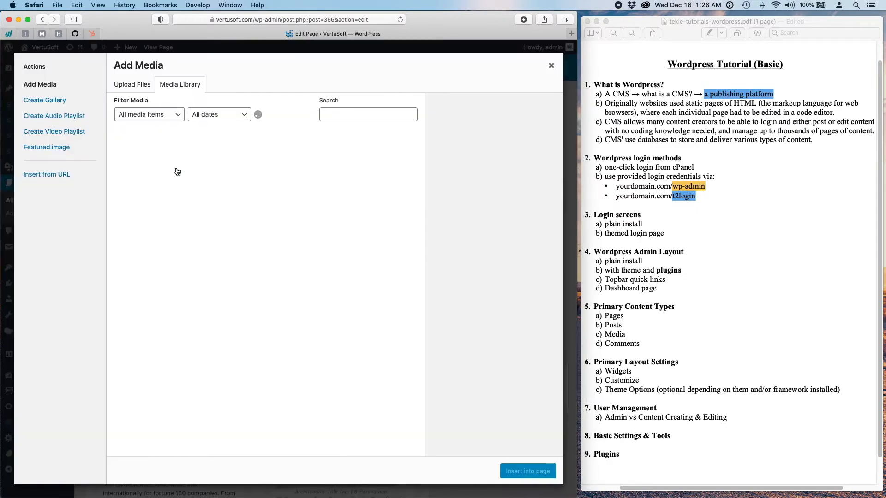
click(301, 391)
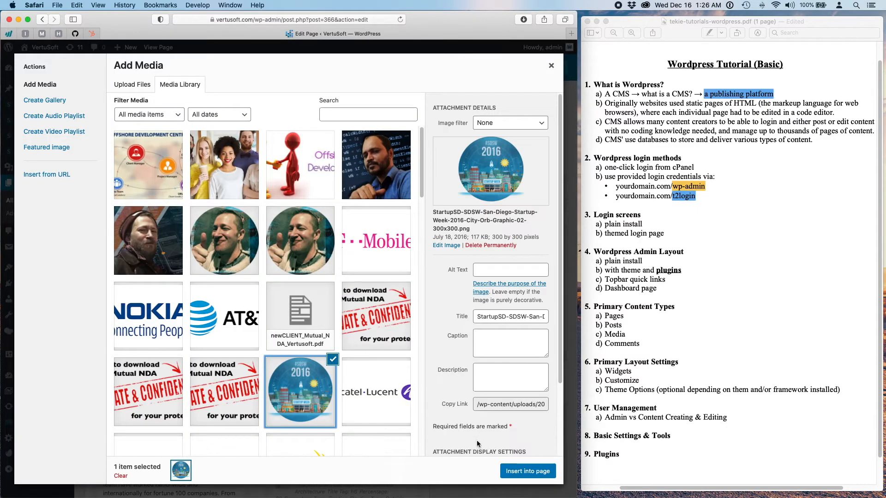
click(530, 472)
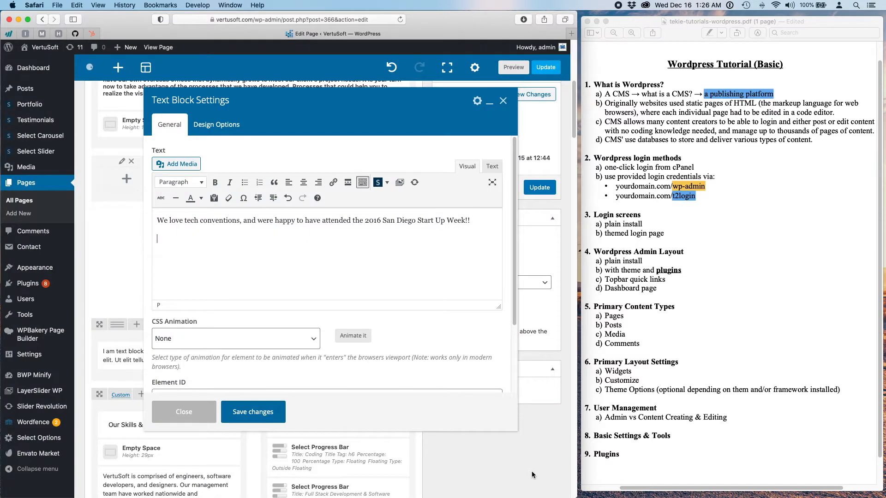
click(210, 262)
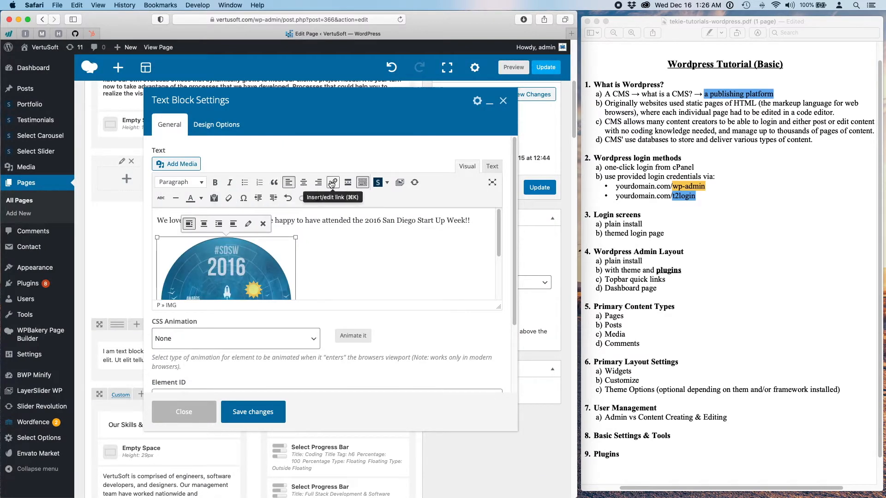
click(304, 182)
click(467, 220)
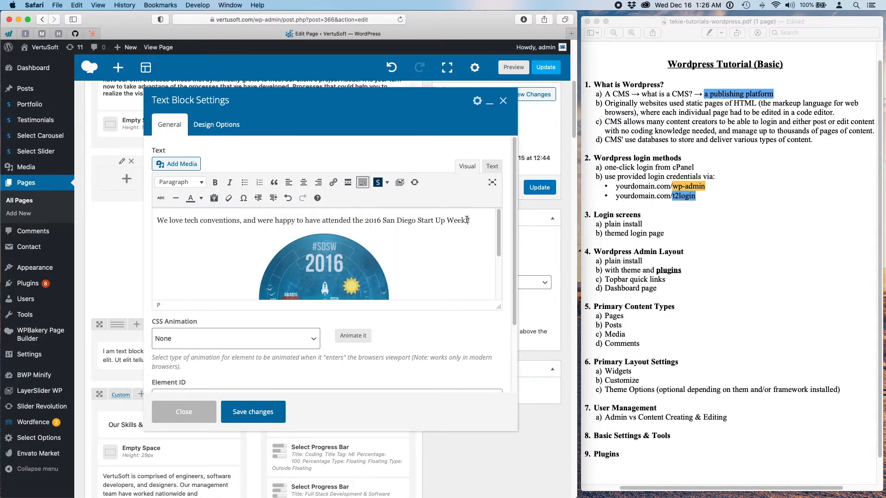
- Centre the sentence as a Heading 4, break it before 'the 2016', save, and preview
click(295, 183)
click(303, 183)
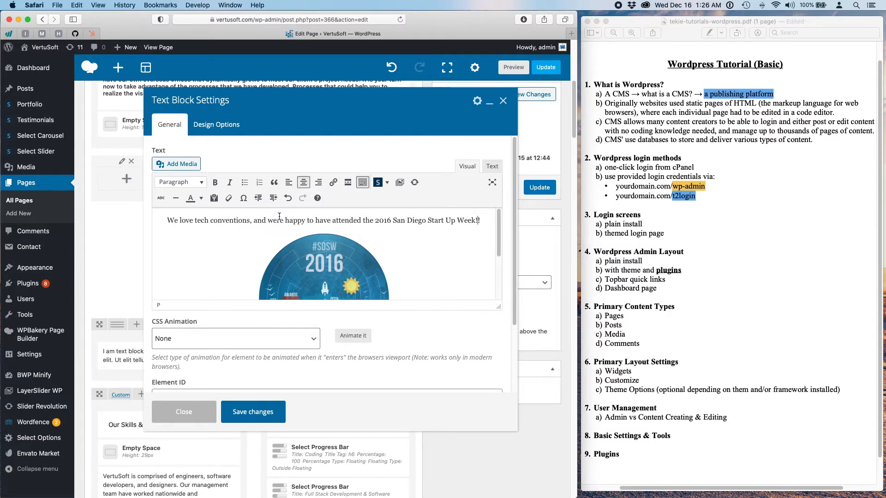
triple_click(282, 223)
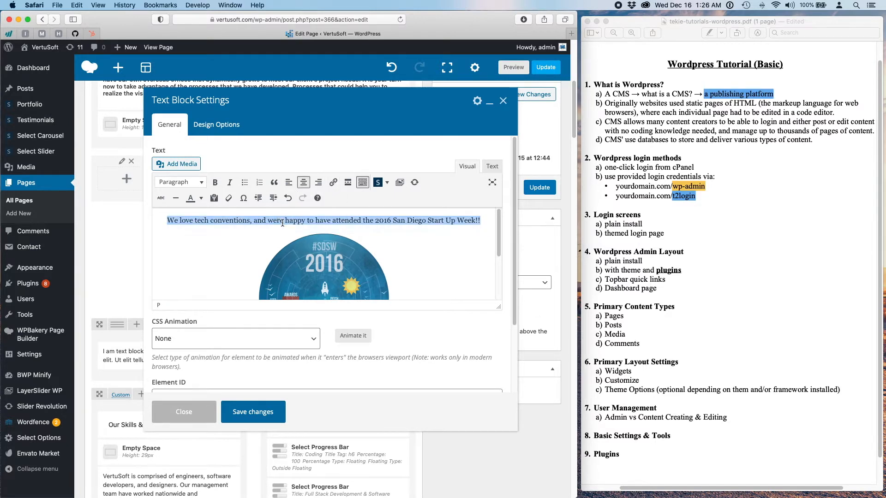
click(201, 182)
click(207, 267)
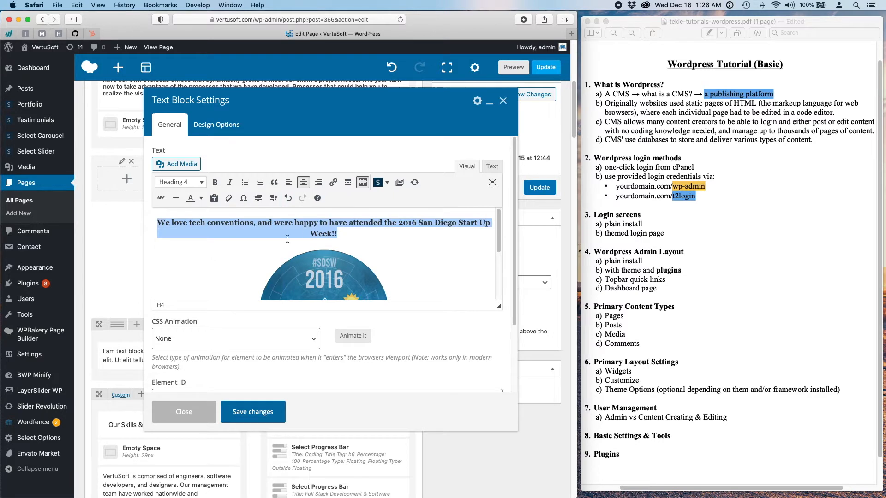
click(308, 223)
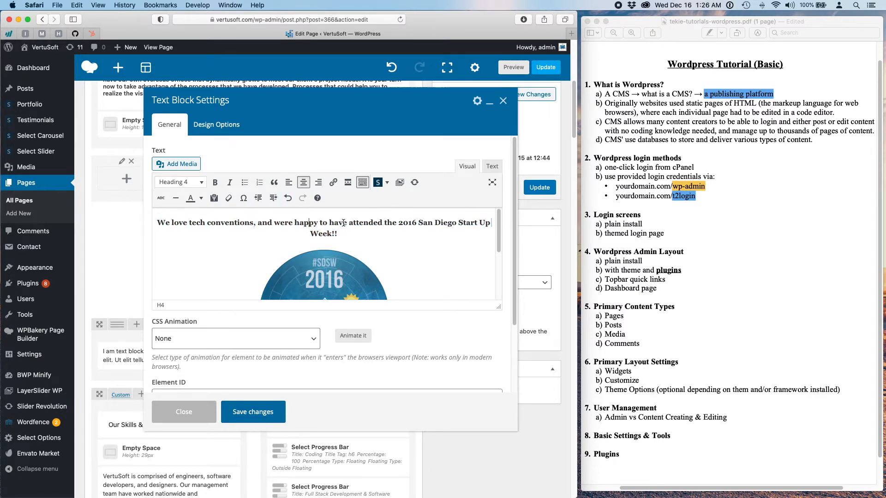
click(385, 223)
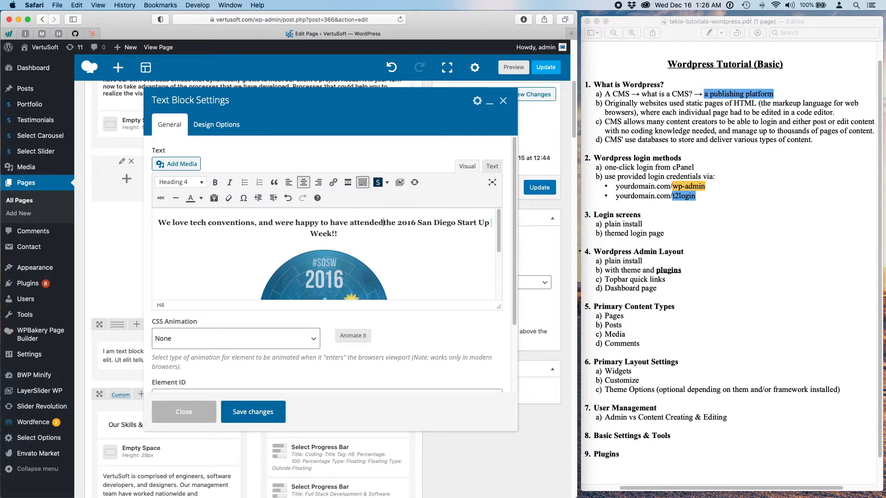
key(shift+Return)
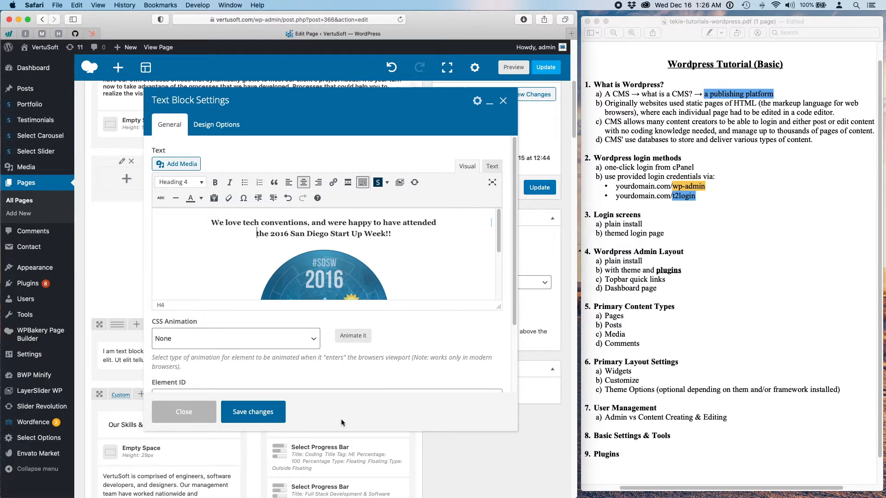
click(272, 413)
click(518, 98)
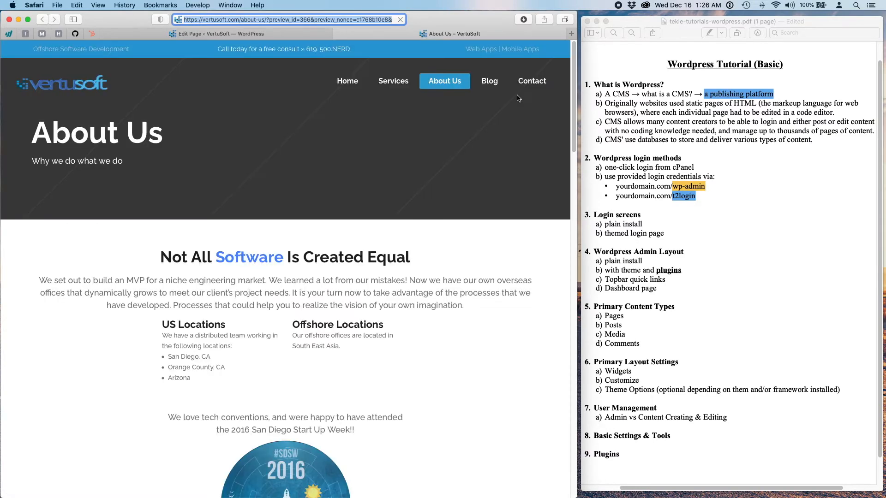
- Scroll the About Us preview to review the new conventions block, then close it
scroll(458, 270, down, 3)
scroll(458, 269, down, 4)
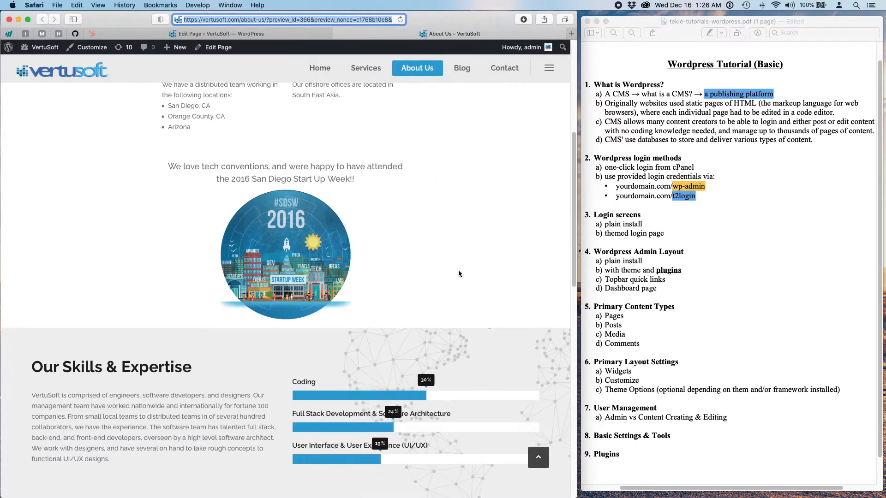
scroll(458, 270, up, 2)
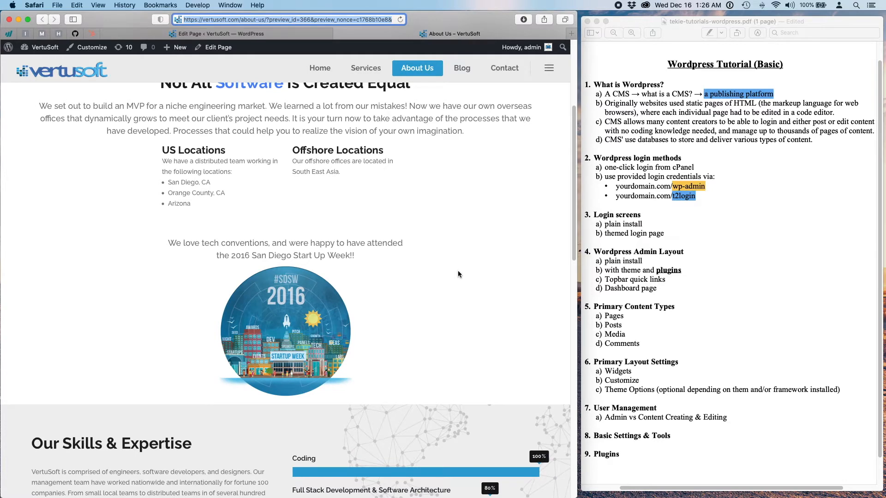
scroll(458, 271, down, 1)
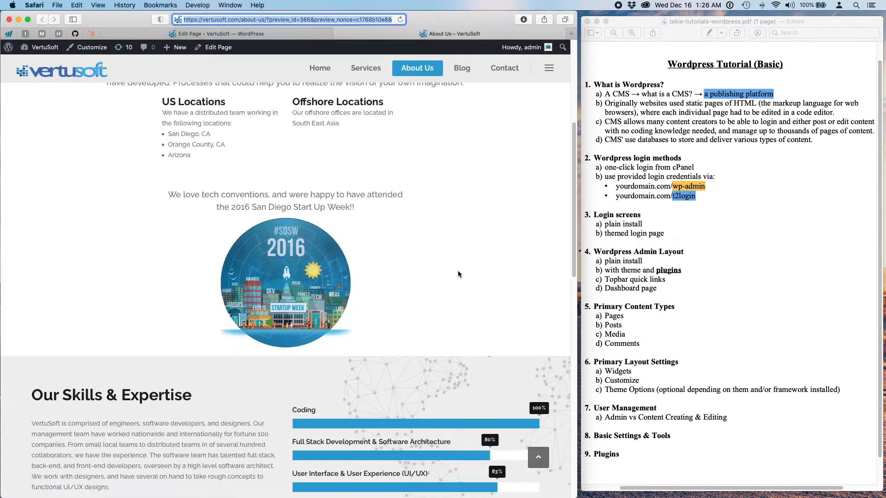
scroll(458, 271, up, 5)
scroll(458, 272, down, 3)
scroll(458, 270, down, 3)
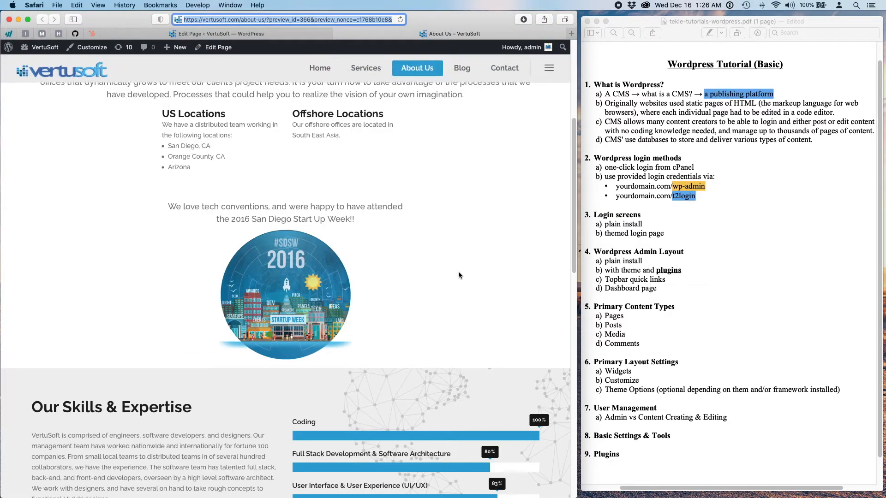
scroll(458, 272, up, 2)
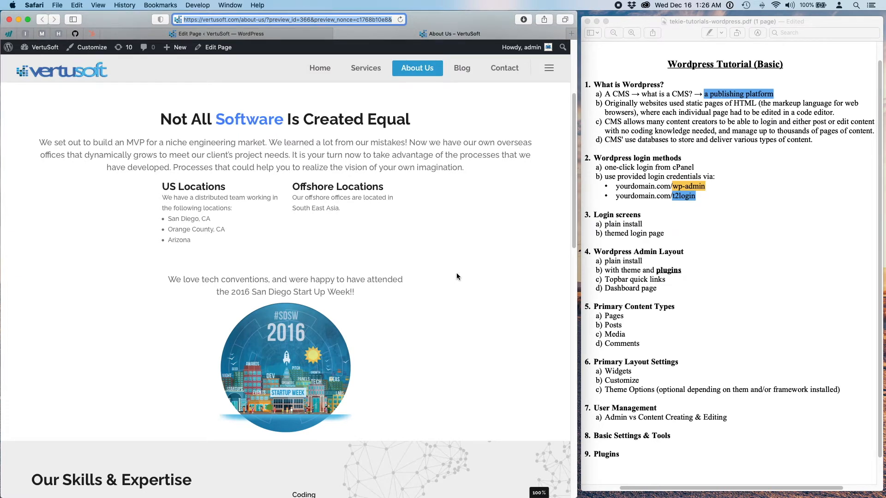
click(338, 34)
scroll(176, 314, down, 5)
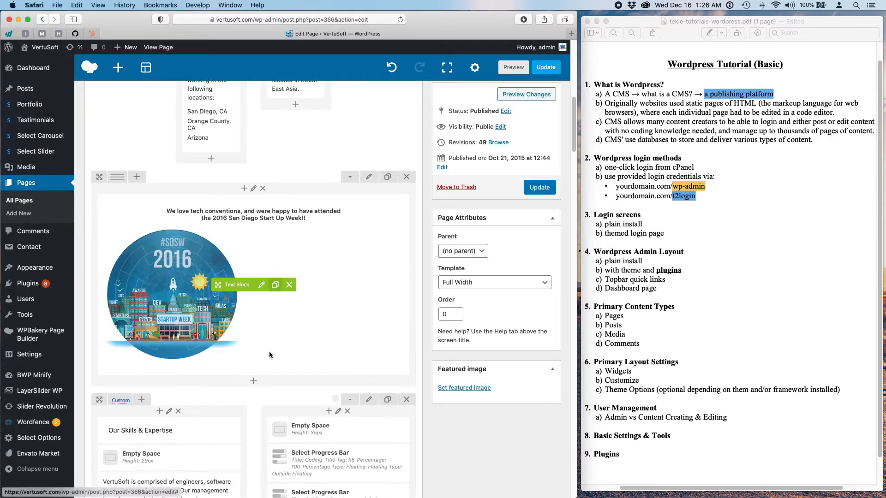
- Shrink the SDSW 2016 image in the conventions text block and save the block
click(261, 284)
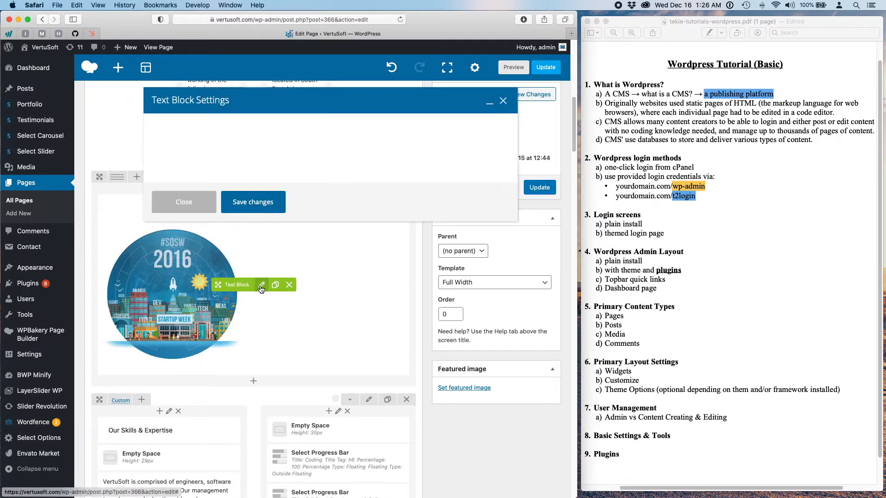
click(349, 266)
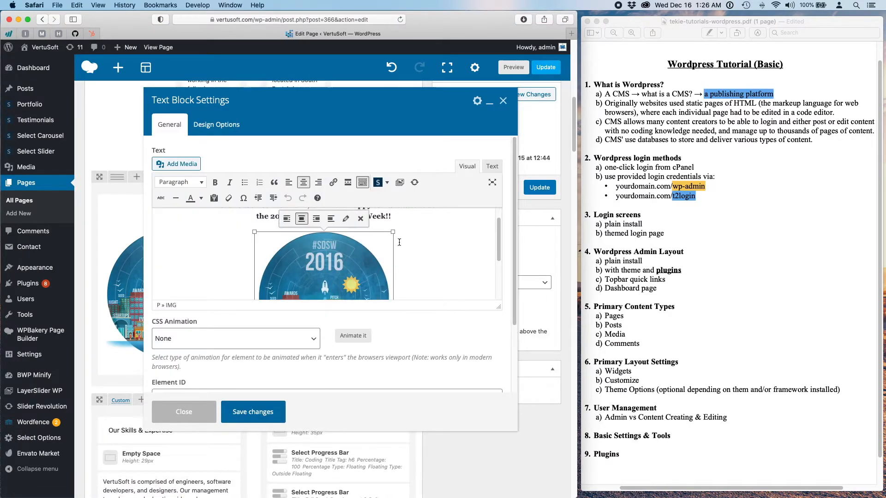
drag(393, 232, 375, 249)
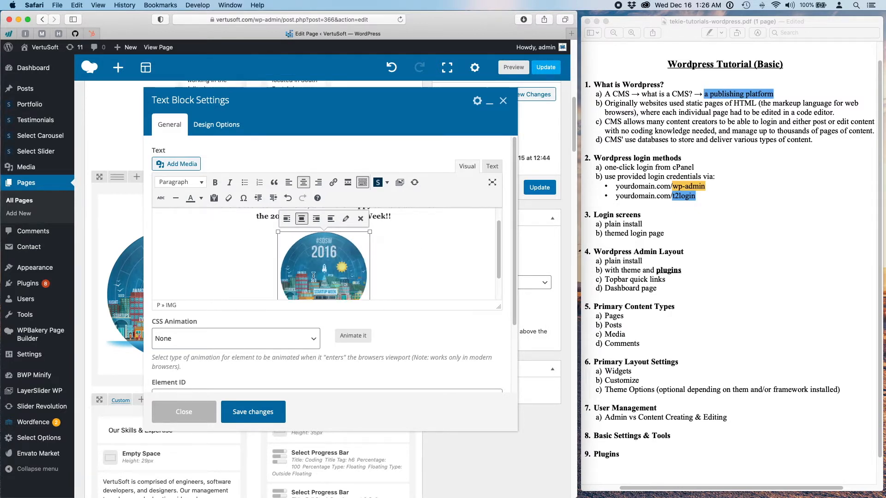
scroll(313, 276, up, 2)
scroll(319, 258, down, 5)
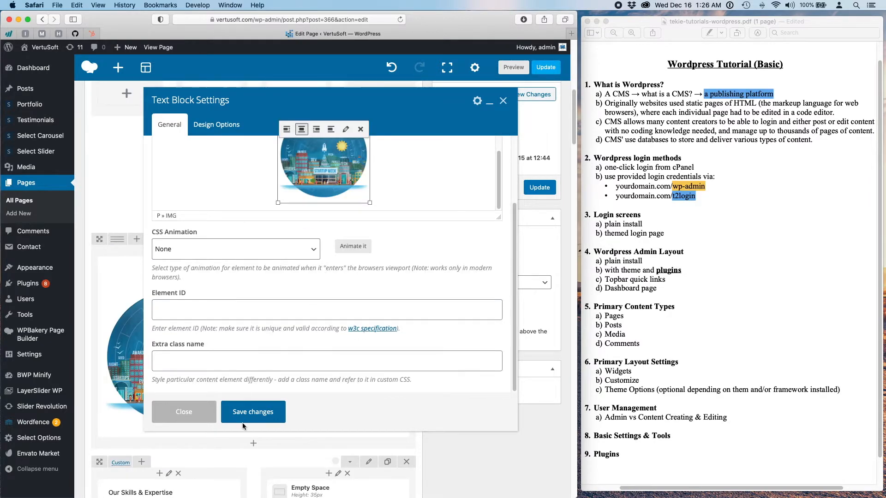
click(256, 412)
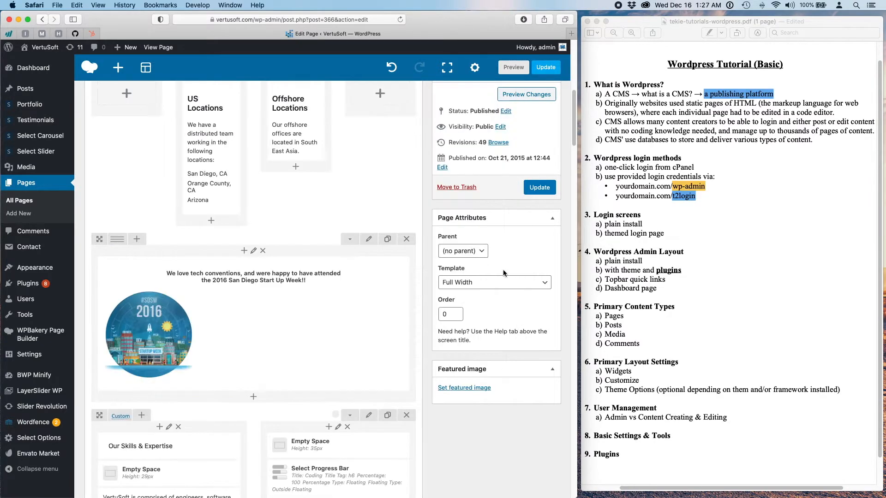
- Give the conventions row 40px bottom padding in Design Options and preview the page
click(372, 241)
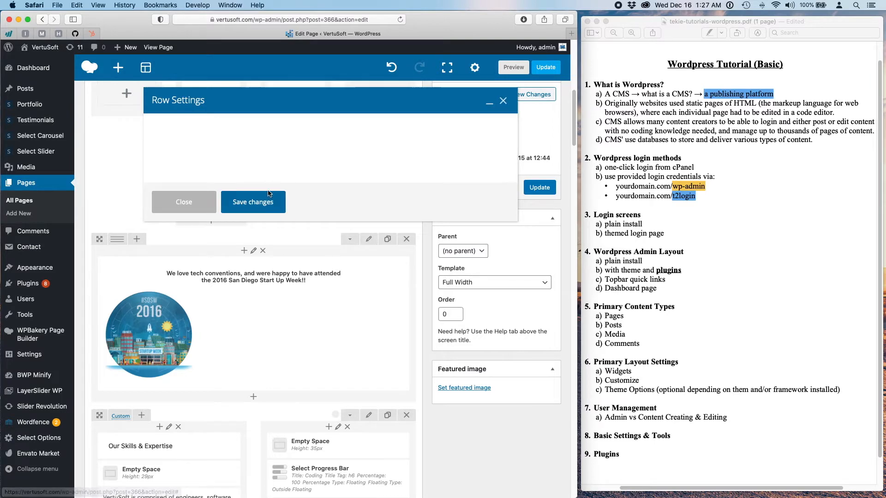
click(215, 126)
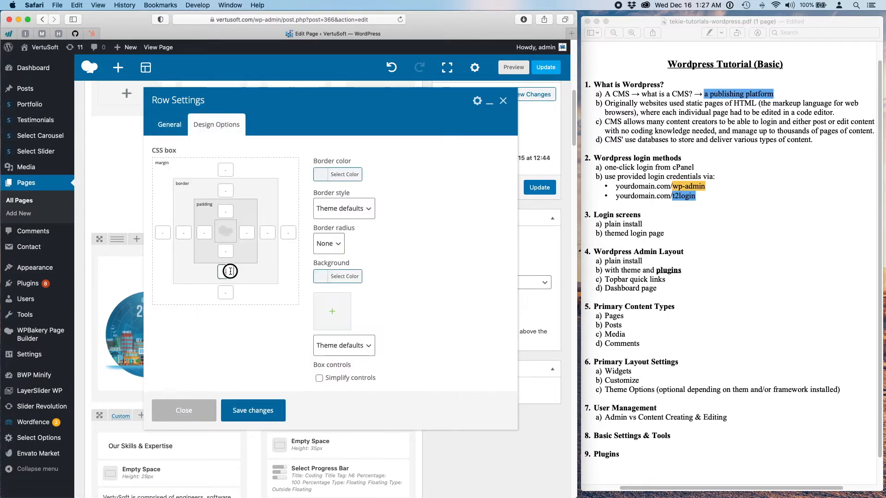
click(225, 251)
text(40px)
click(259, 410)
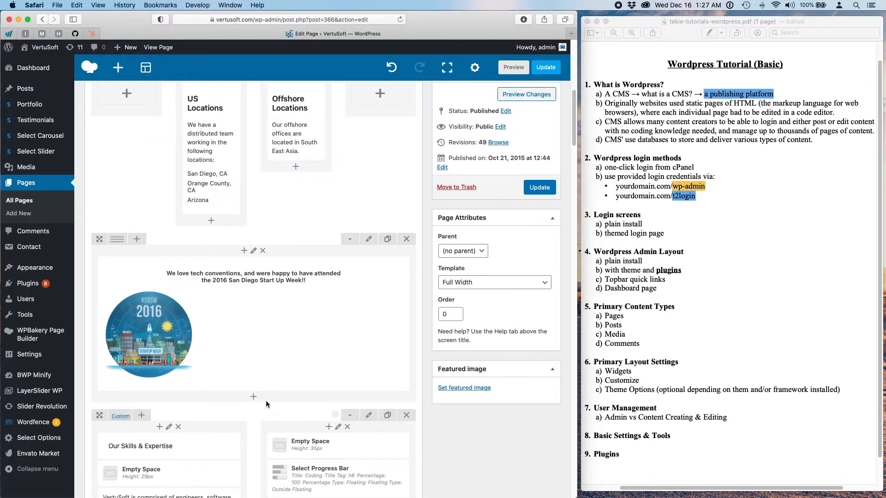
click(525, 97)
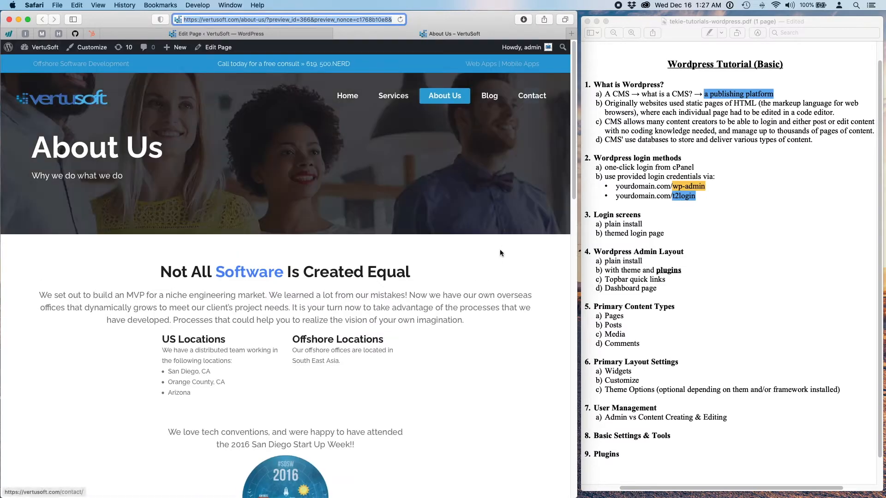
- Scroll through the preview to check the smaller convention image, then close the preview
scroll(498, 256, down, 5)
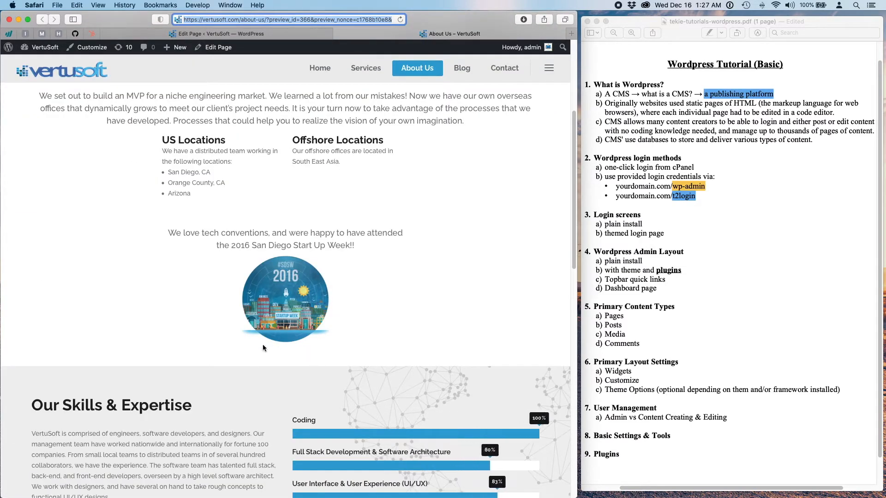
scroll(310, 363, up, 1)
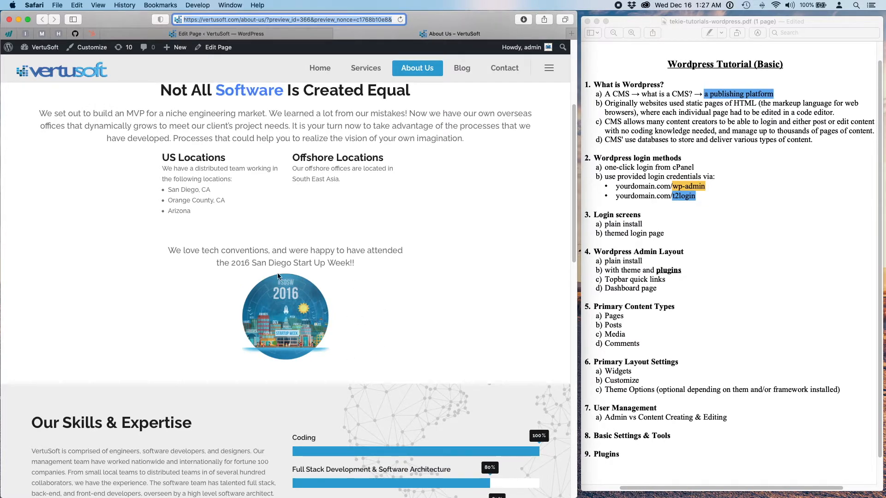
scroll(480, 323, up, 3)
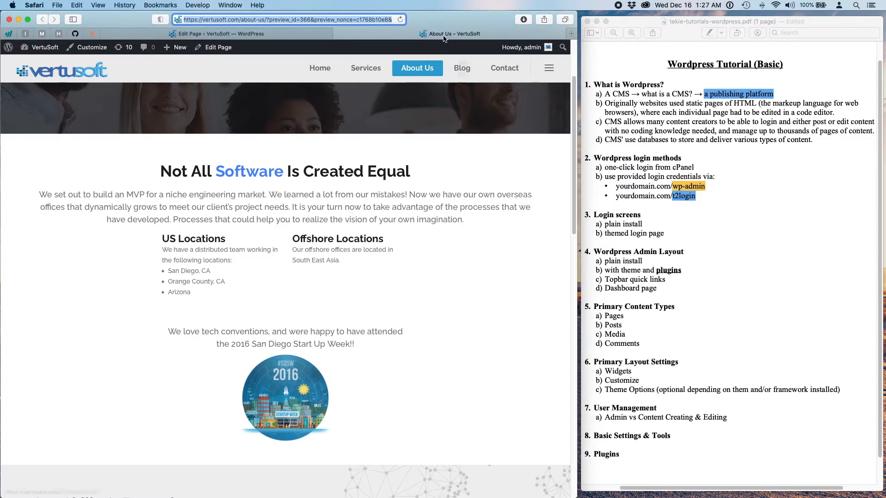
click(339, 35)
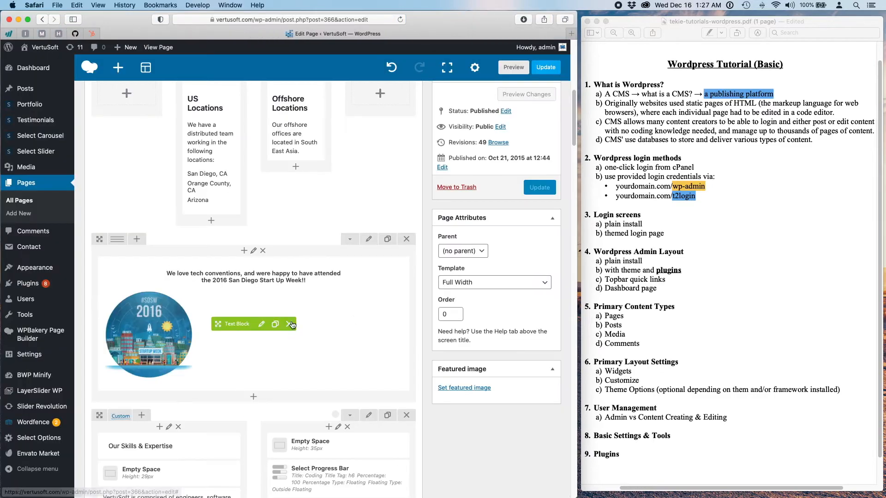
- Add a blank line after 'Start Up Week!!' in the conventions text block and save
click(261, 325)
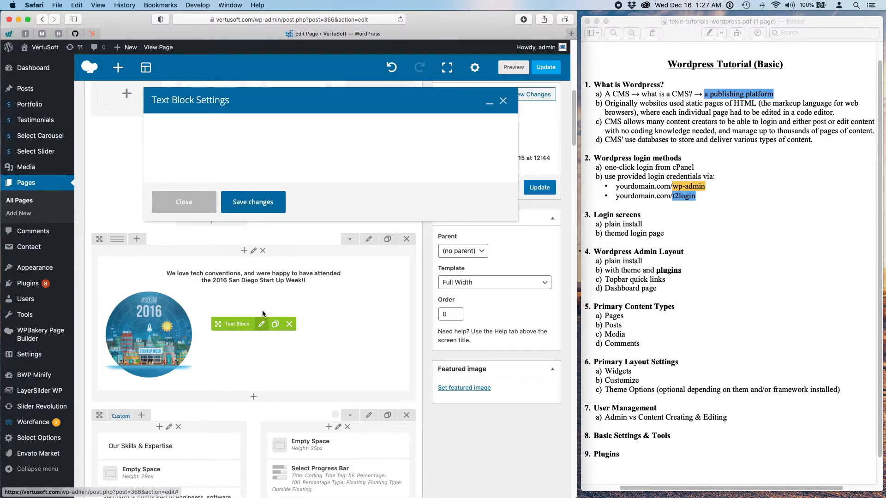
click(409, 217)
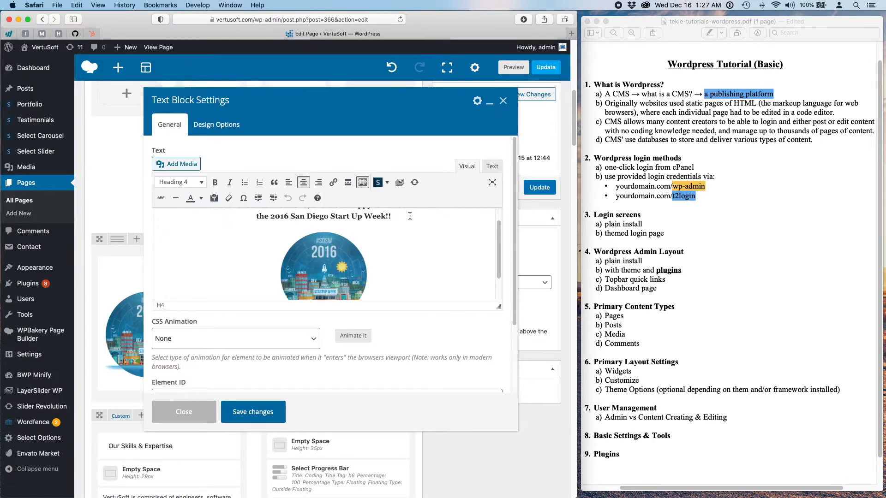
key(Return)
click(253, 412)
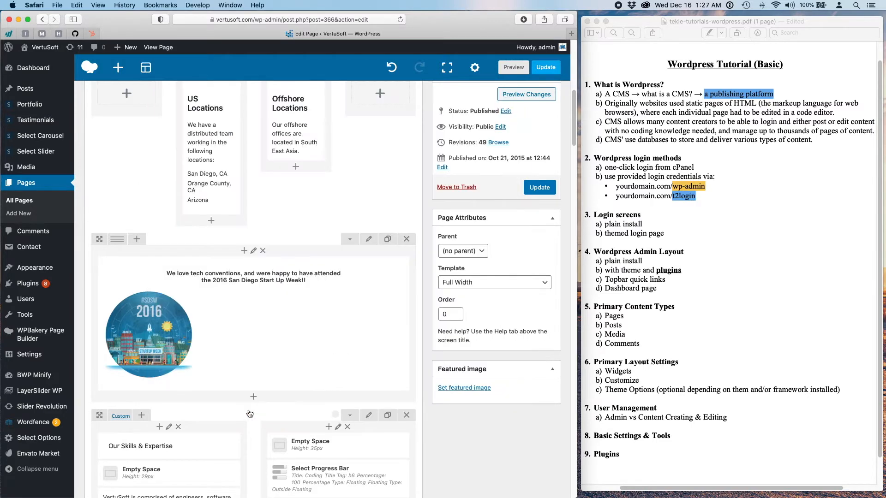
- Adjust the Not All Software row's 60px bottom padding and save the row settings
scroll(293, 336, up, 5)
scroll(293, 336, up, 2)
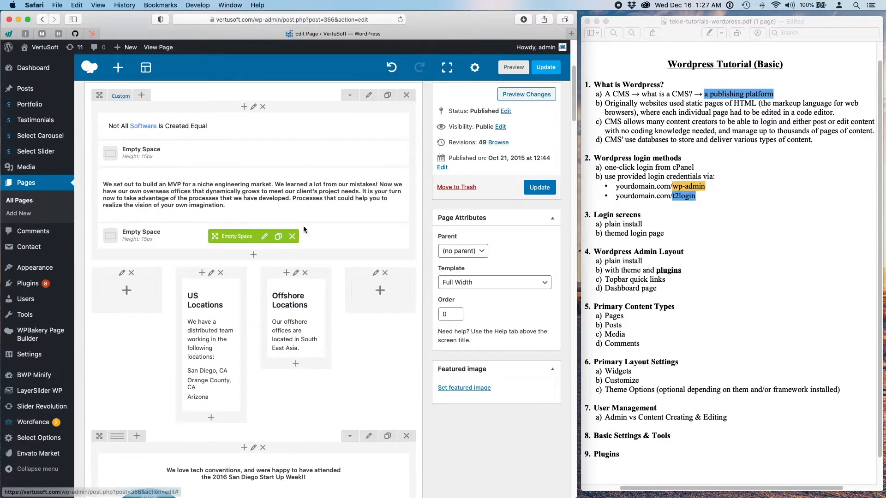
click(369, 95)
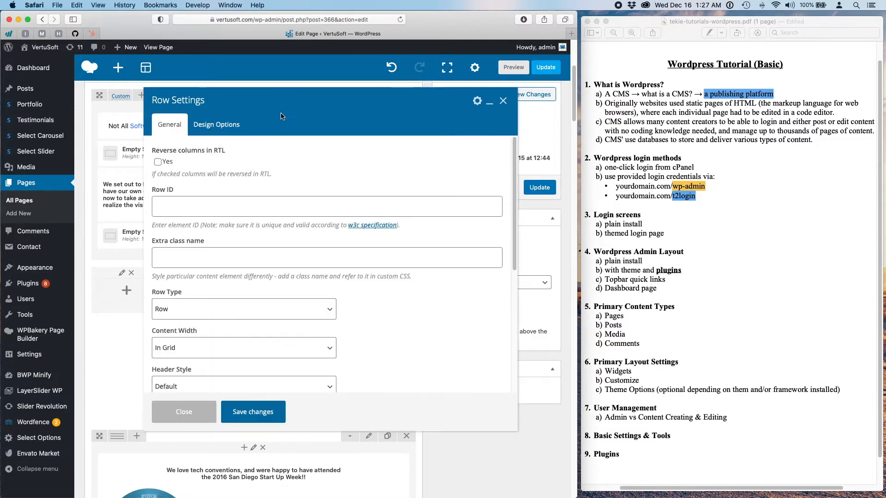
click(203, 130)
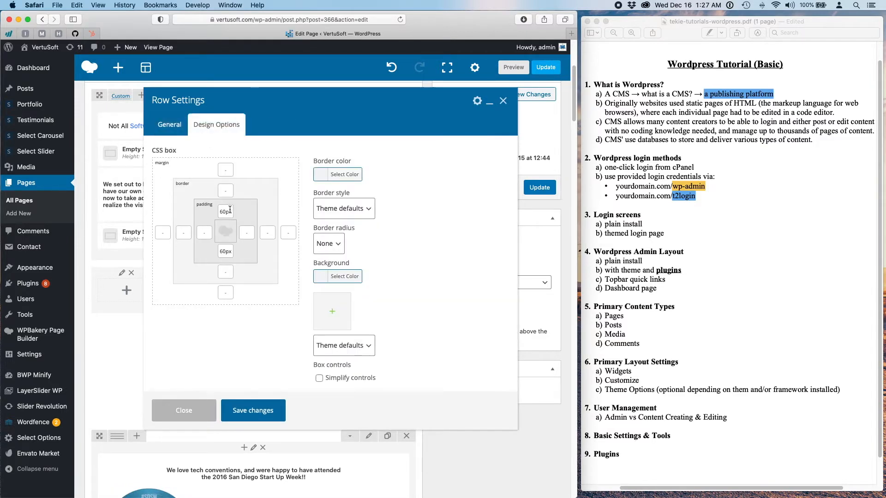
click(223, 250)
drag(223, 250, 206, 251)
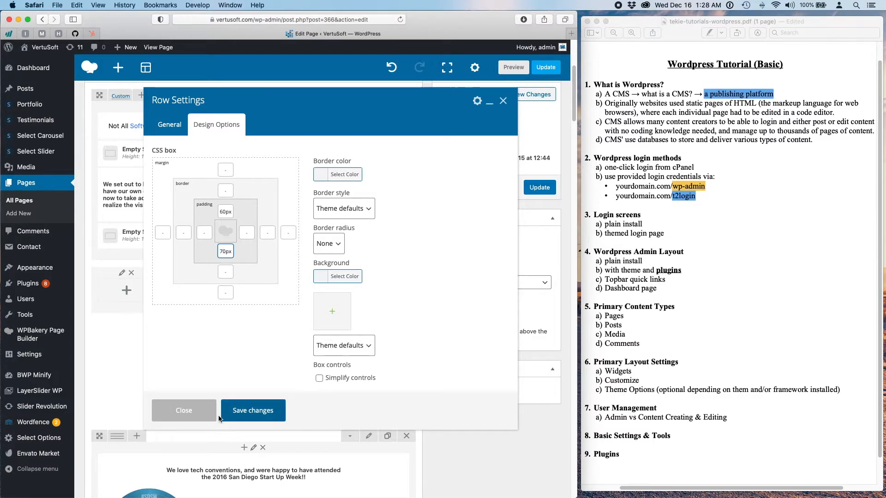
click(251, 415)
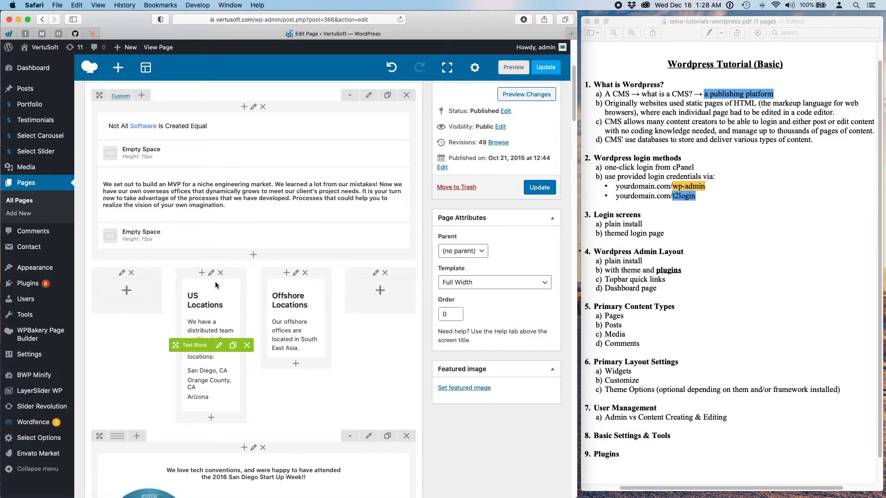
- Change the lower Empty Space height from 15px to 25px
mouse_move(207, 238)
click(264, 236)
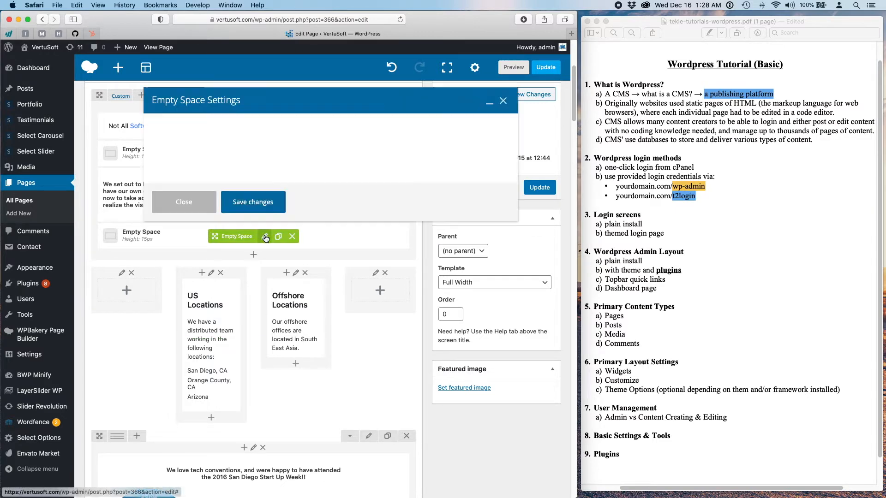
drag(161, 168, 141, 166)
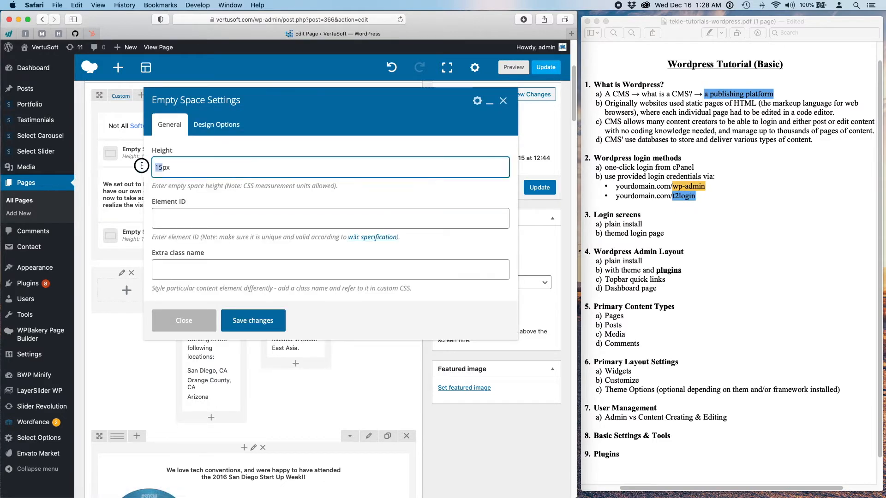
click(253, 328)
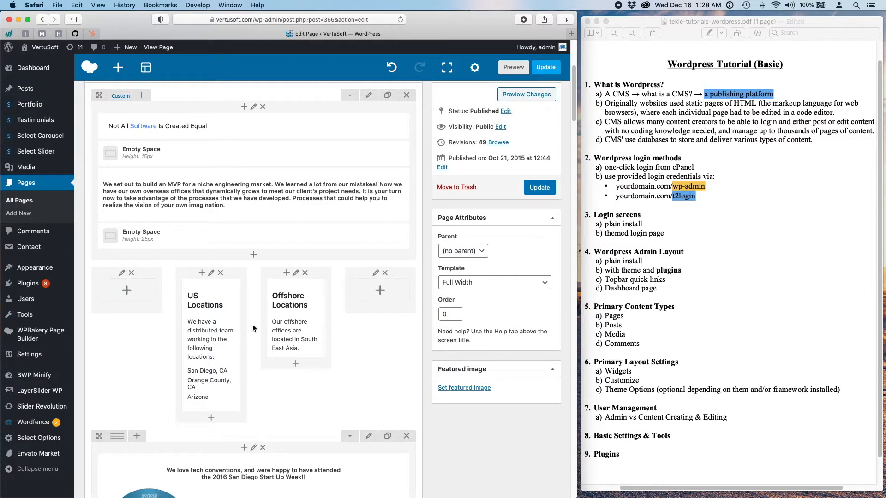
- Update the About Us page and open the live site in a new tab
click(538, 190)
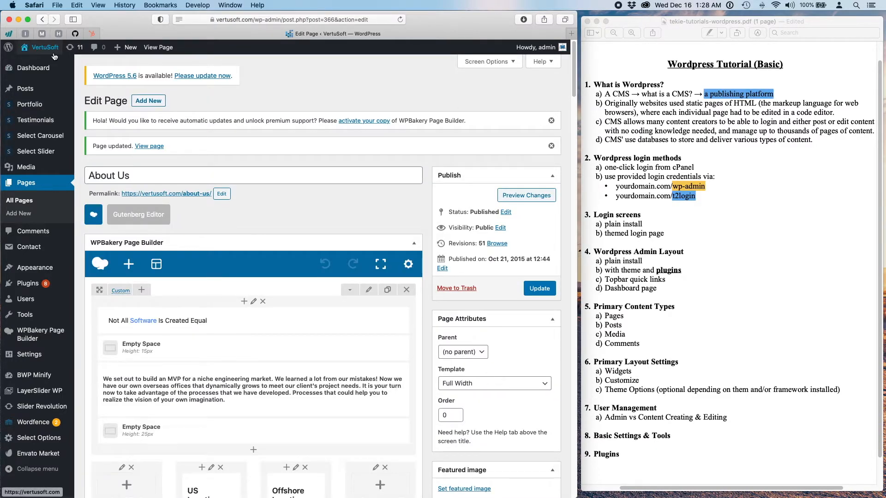
mouse_move(42, 48)
right_click(36, 65)
click(51, 71)
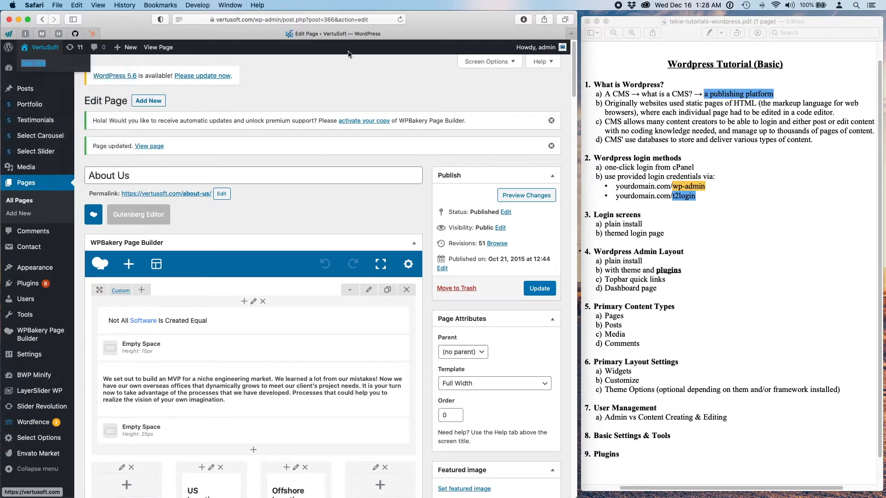
click(369, 39)
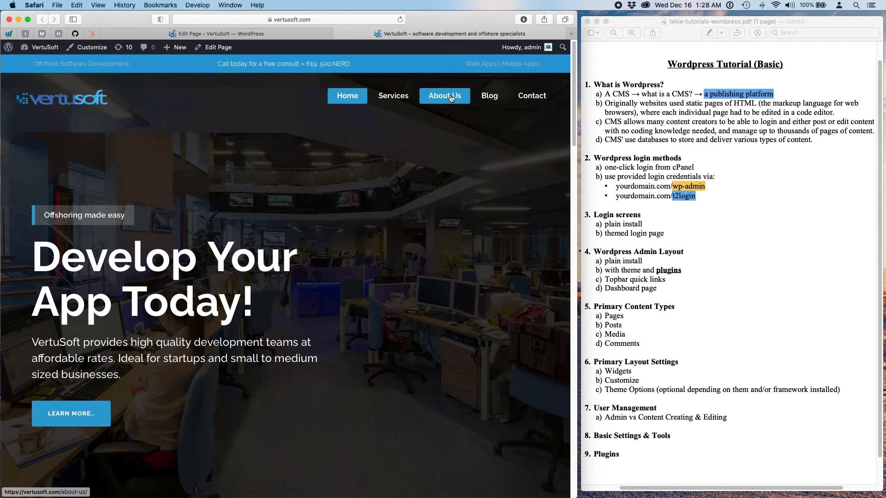
- Read through the live VertuSoft About Us page, then close that tab to return to Edit Page
click(450, 97)
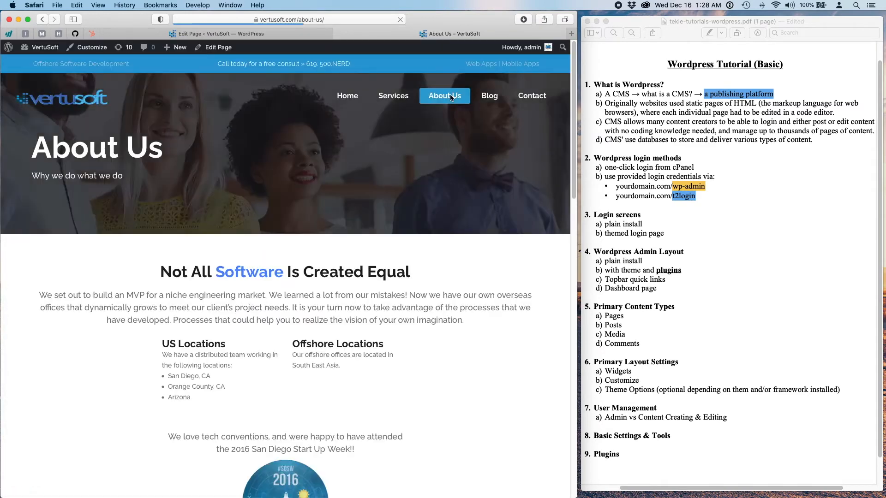
scroll(521, 344, down, 5)
scroll(521, 344, down, 1)
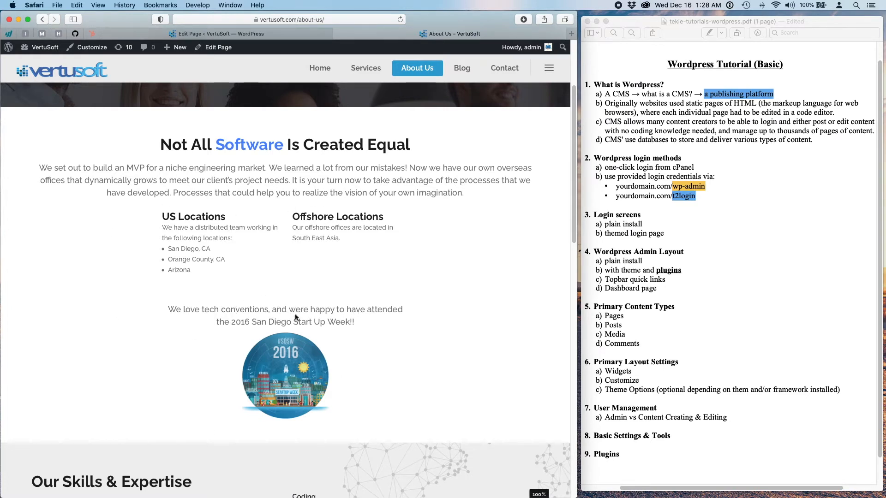
drag(176, 309, 409, 321)
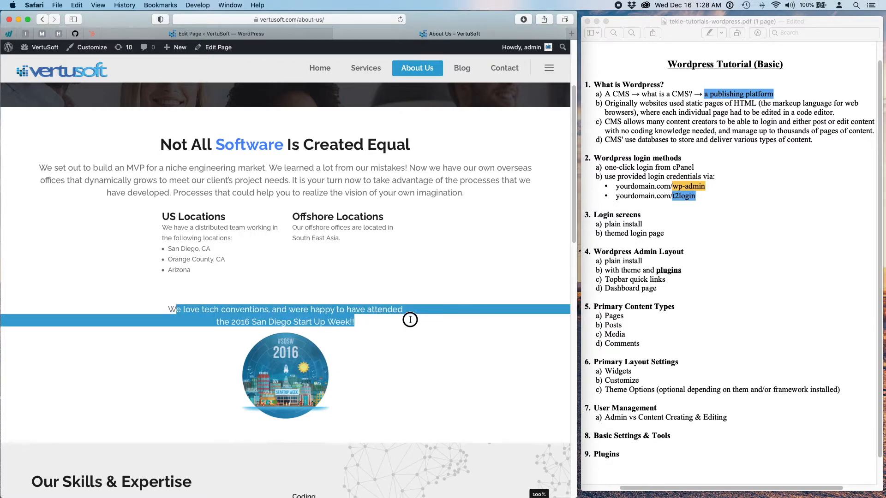
click(315, 241)
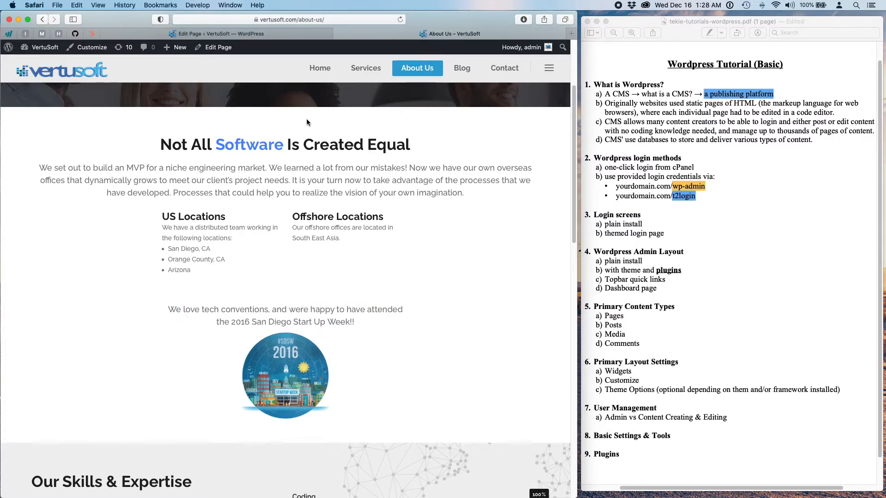
scroll(468, 291, up, 5)
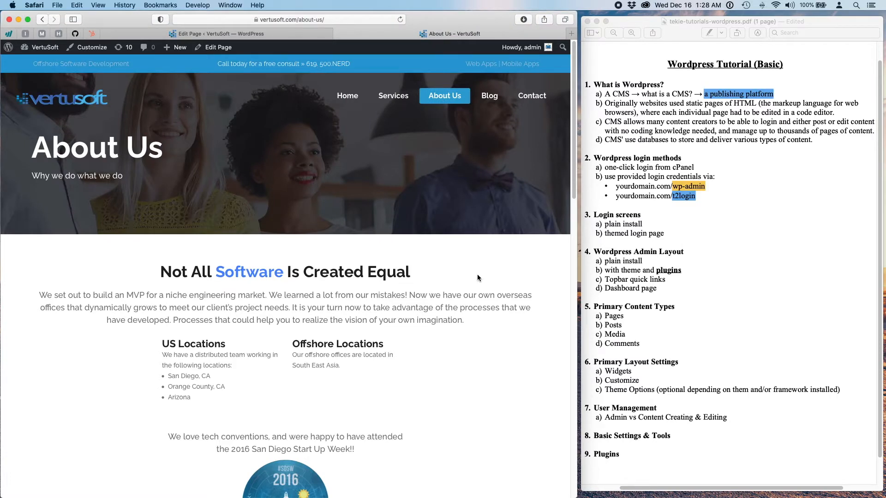
click(337, 34)
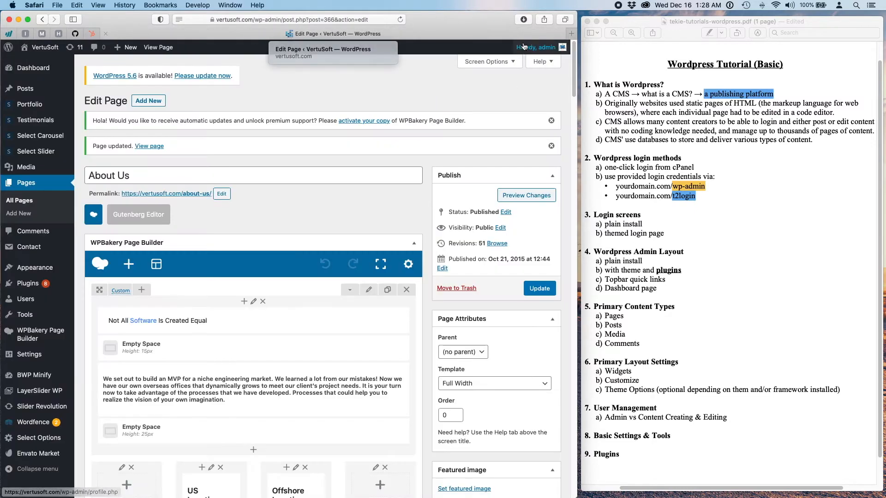
- Log out via Howdy, admin and go back to the VertuSoft homepage
mouse_move(523, 46)
click(505, 101)
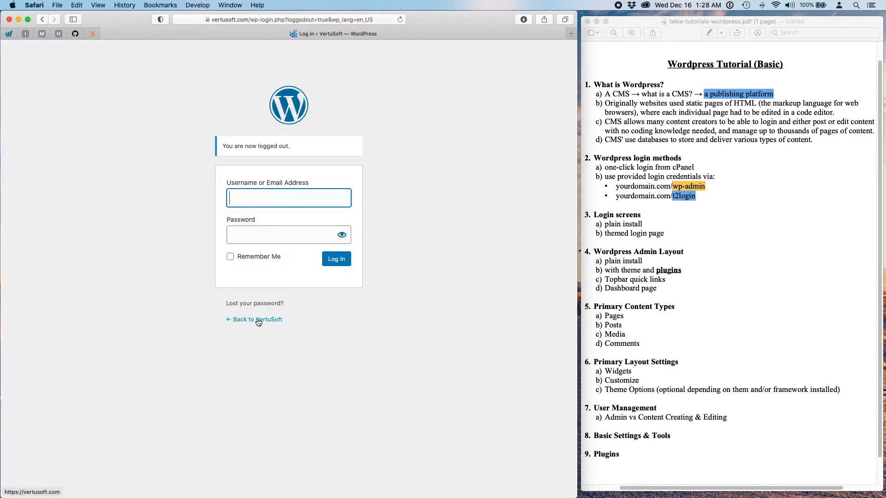
click(258, 320)
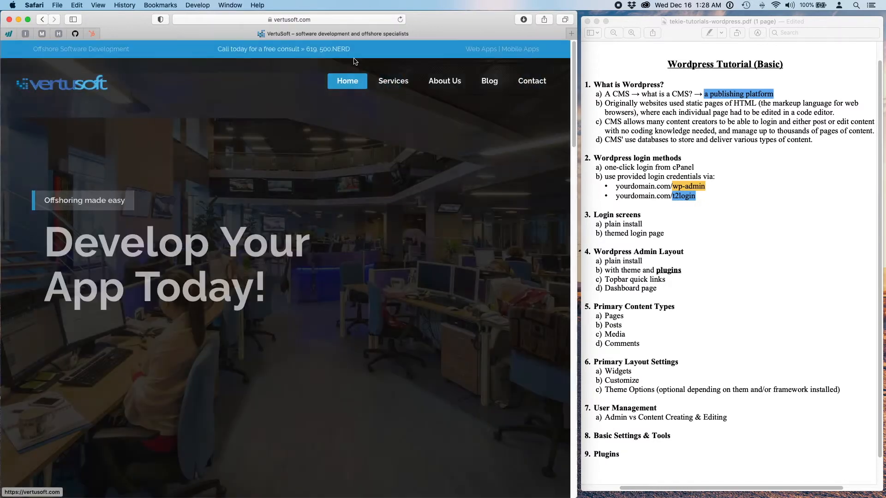
- View the public About Us page as a visitor, then close the VertuSoft Safari window
click(450, 106)
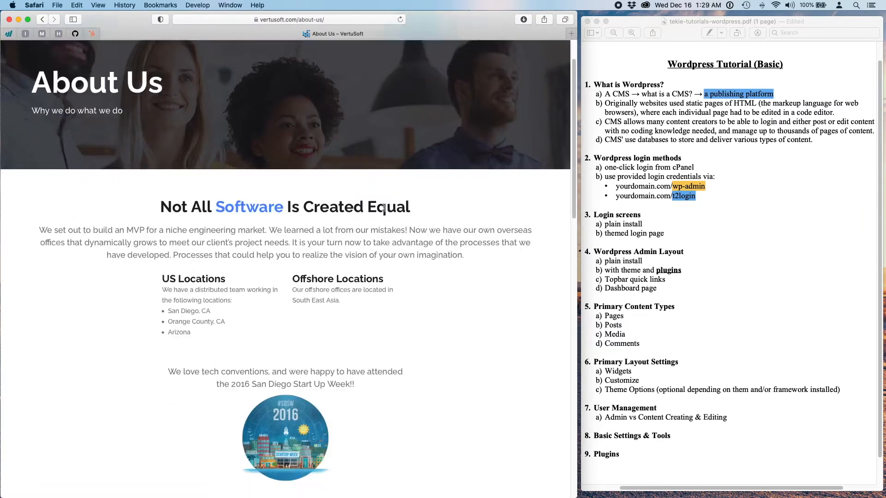
scroll(383, 209, down, 15)
scroll(381, 210, up, 20)
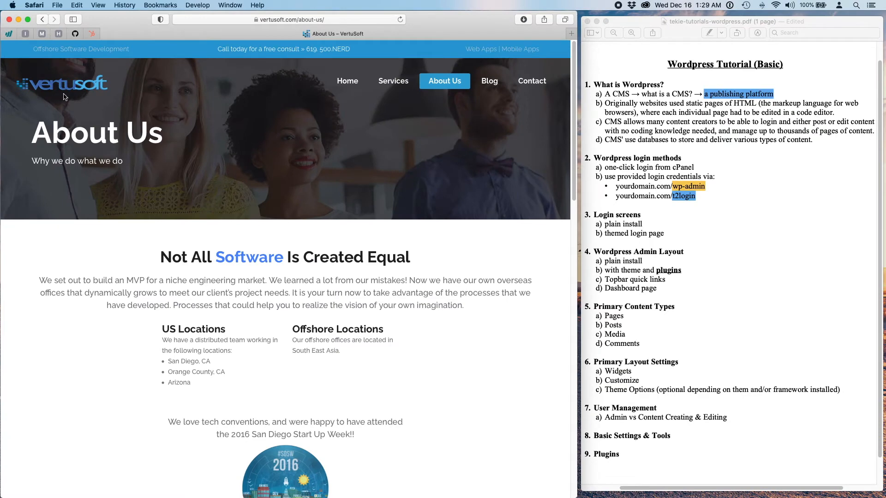
click(10, 21)
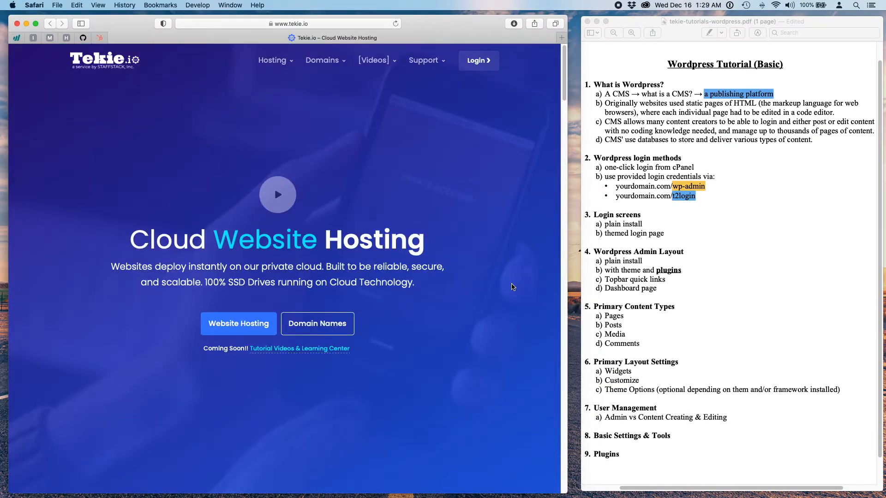
click(692, 36)
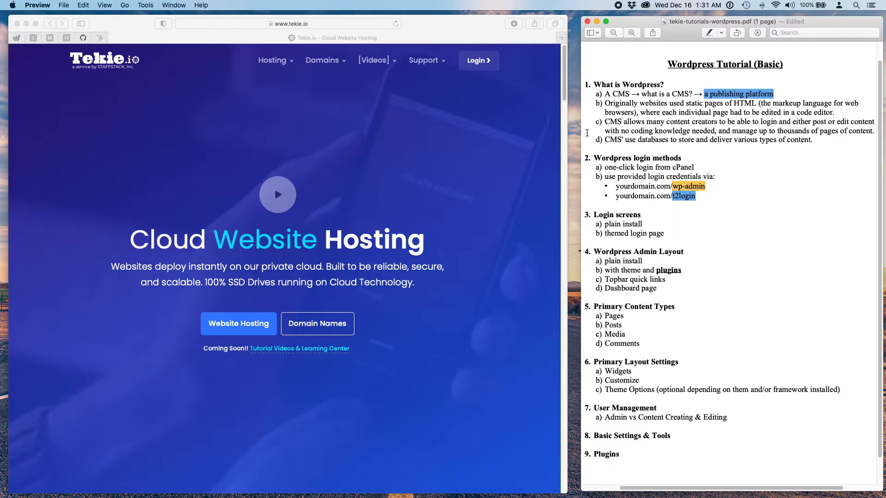
- Switch to the coding desktop and scroll through index.html in Sublime Text
key(ctrl+Right)
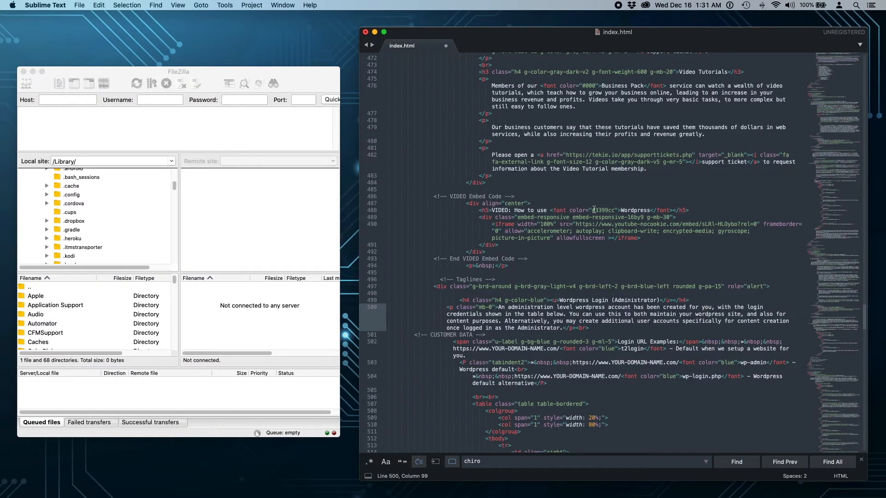
scroll(594, 210, down, 10)
scroll(594, 210, up, 12)
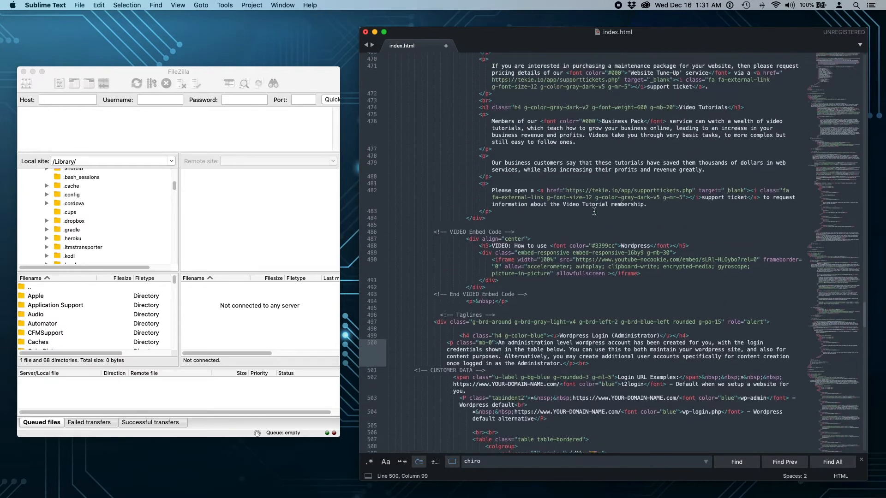
scroll(594, 211, down, 6)
scroll(593, 211, up, 10)
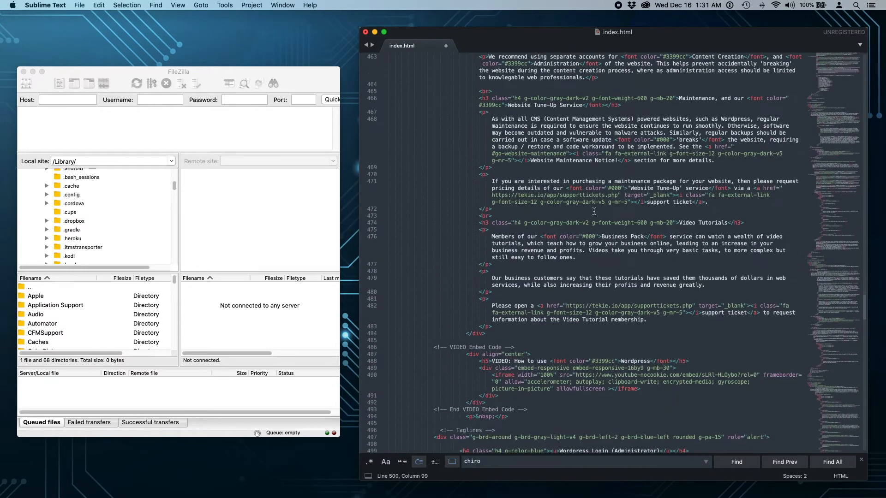
scroll(594, 211, down, 7)
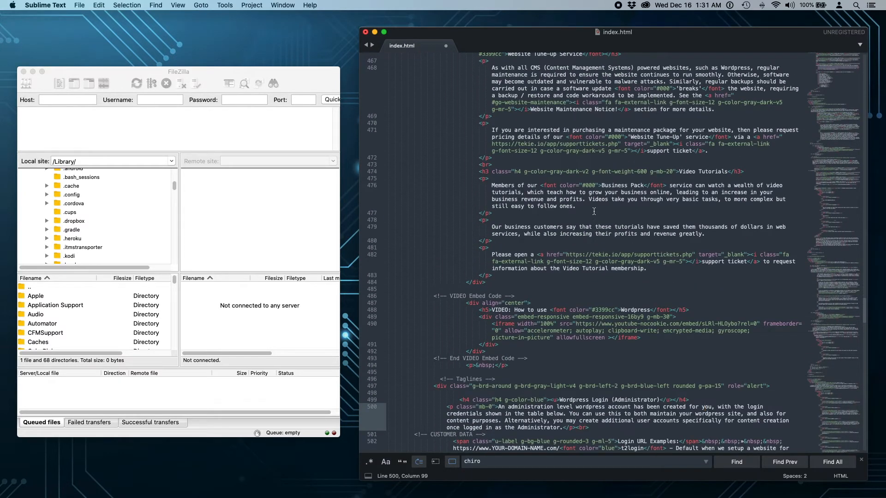
scroll(593, 211, up, 2)
- Inspect lines 476–489 and select the end of the video embed wrapper's class on line 489
click(591, 237)
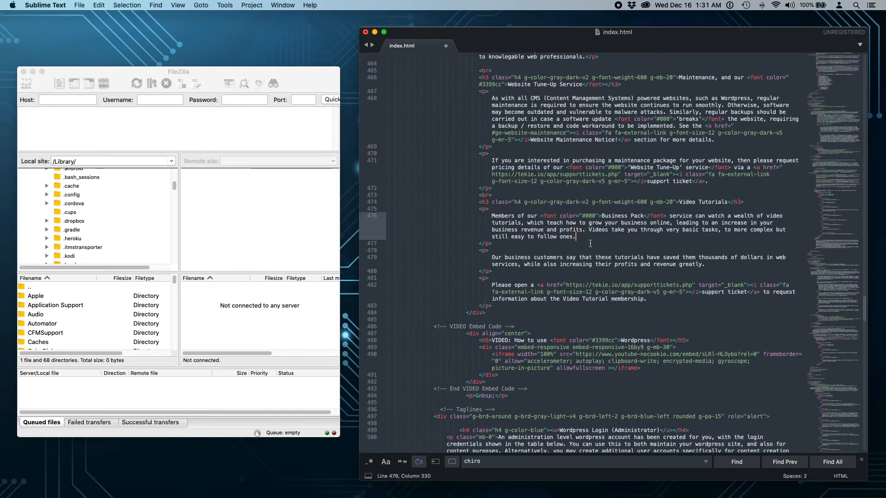
click(572, 292)
click(597, 348)
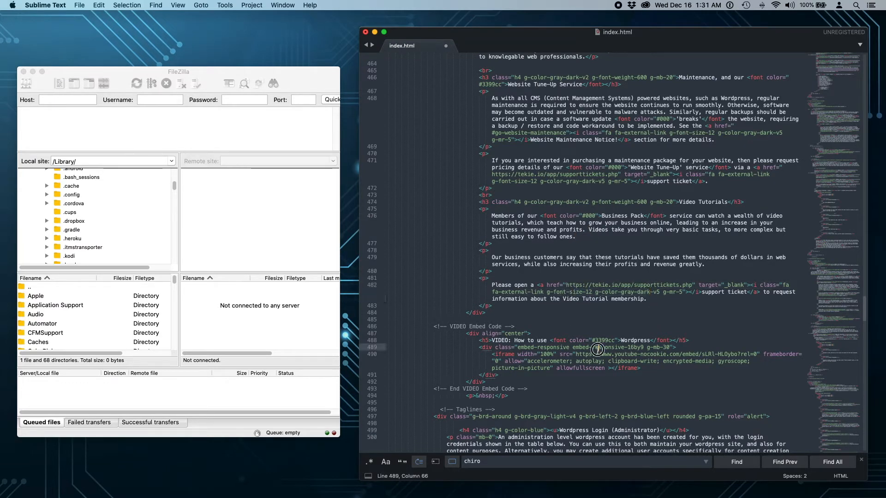
mouse_move(694, 348)
mouse_down()
mouse_move(637, 347)
mouse_move(684, 347)
mouse_up()
click(256, 220)
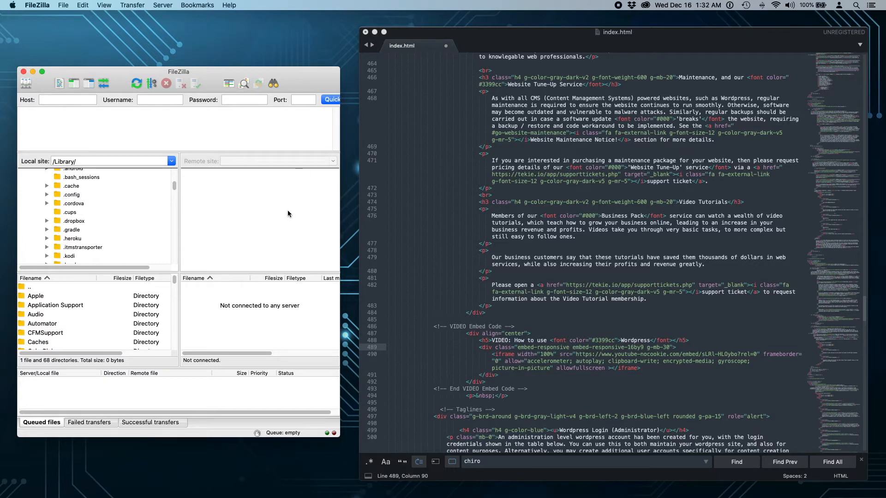
- Minimize Sublime Text and FileZilla and return to the Safari and Preview desktop
click(374, 32)
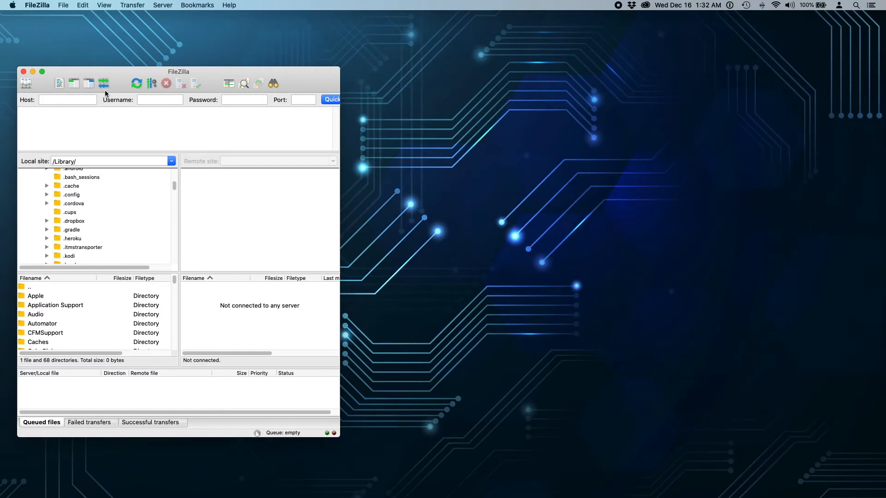
click(33, 71)
key(ctrl+Left)
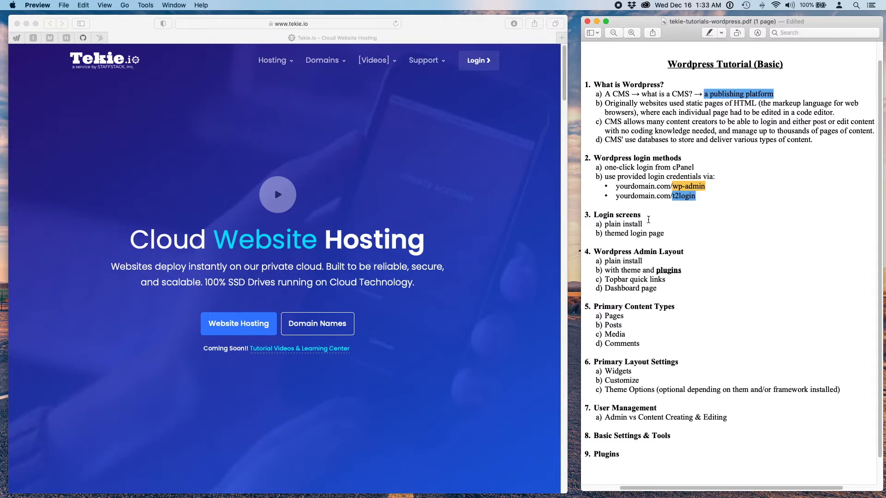
- Highlight 'cPanel' in the PDF's 'one-click login from cPanel' line, then bring Safari forward
drag(711, 169, 601, 167)
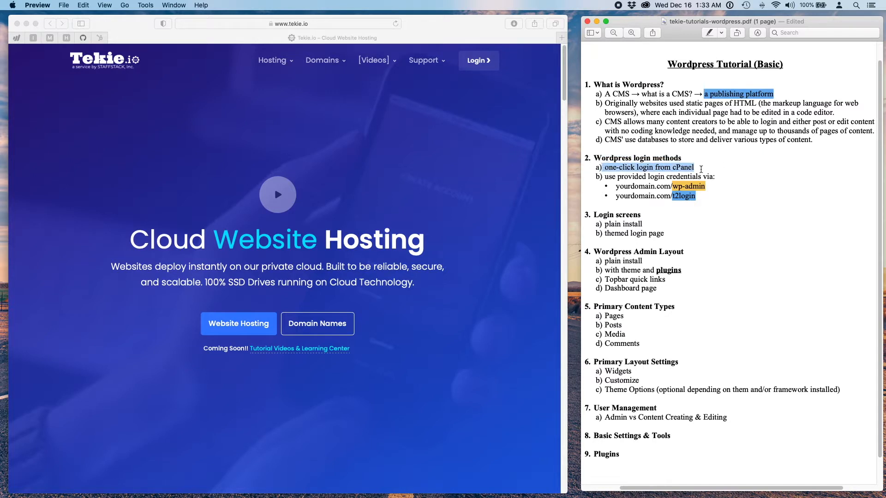
drag(713, 169, 671, 167)
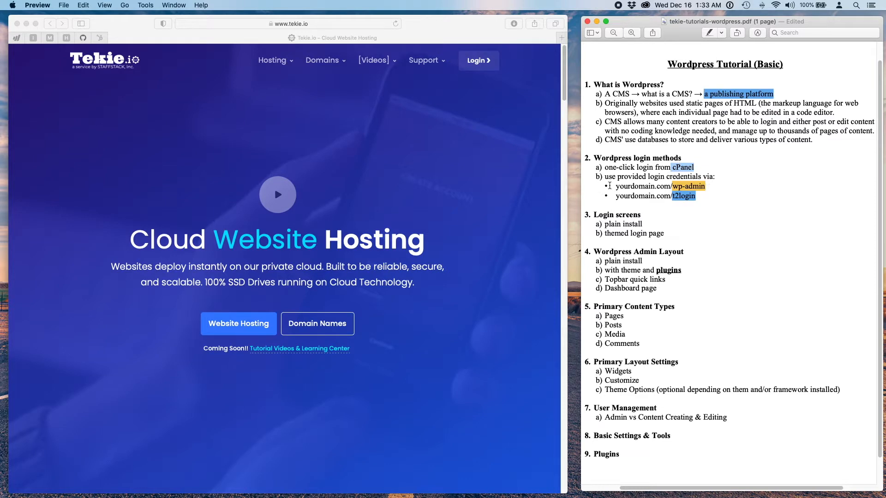
click(285, 104)
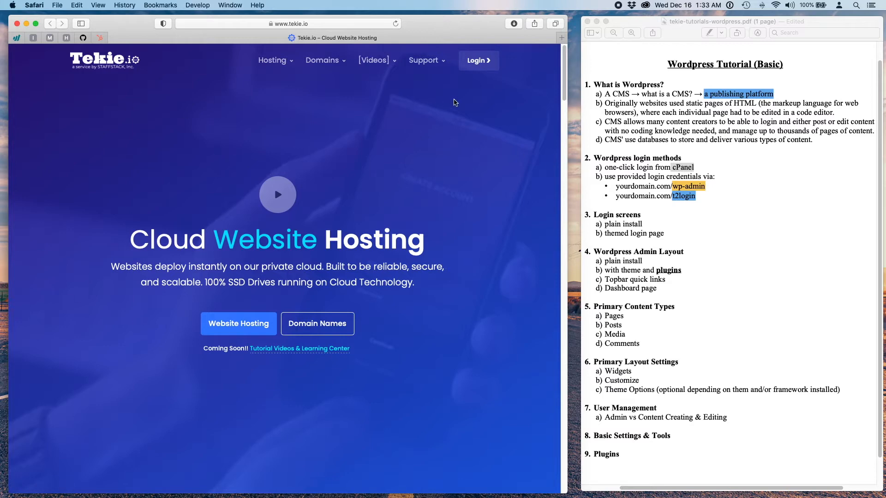
- Open Support > Documentation and jump via section 4 to '6. Website Maintenance Notice!'
mouse_move(435, 64)
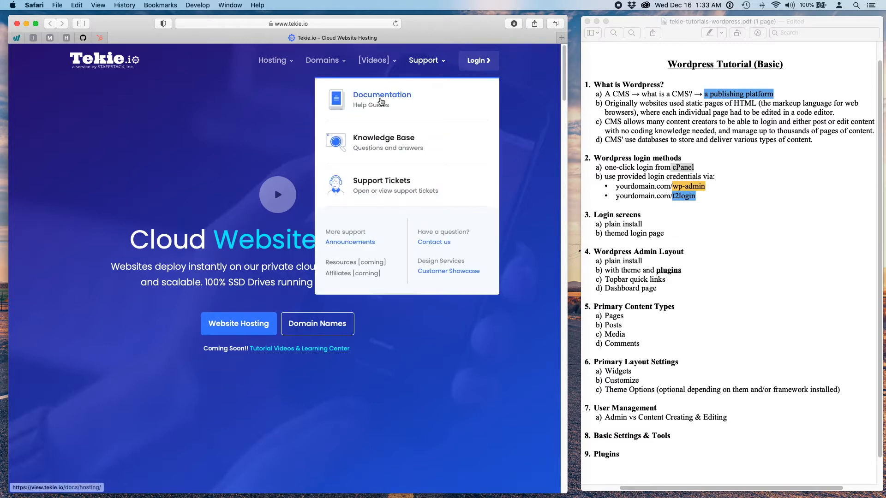
click(380, 98)
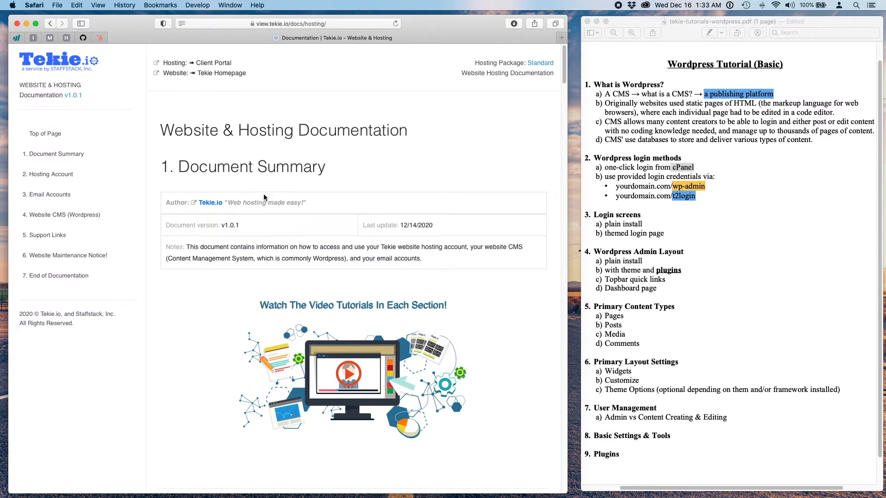
scroll(185, 314, down, 1)
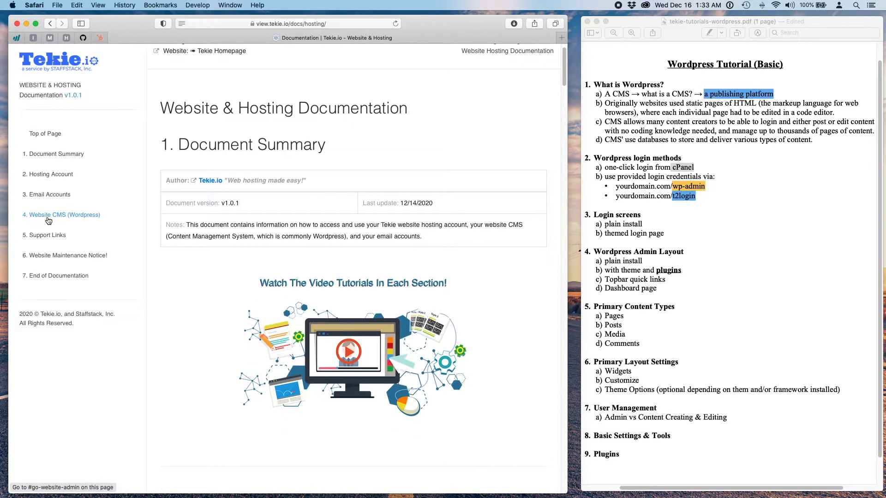
click(77, 221)
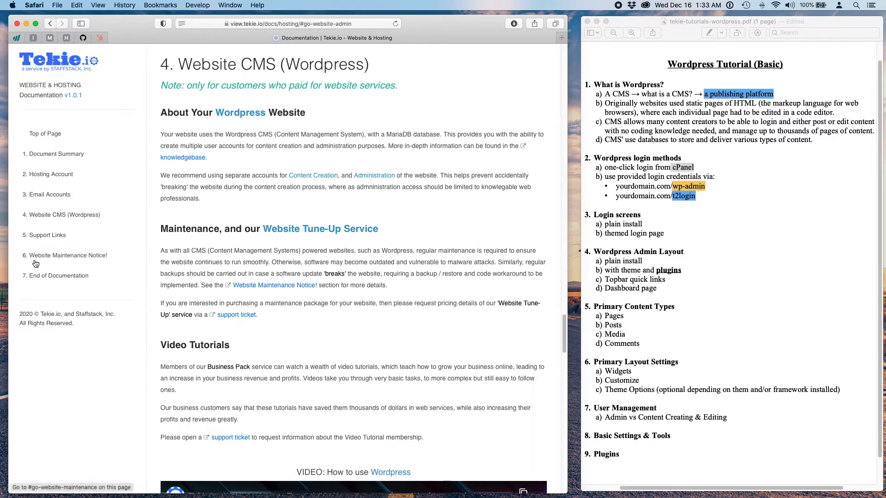
click(101, 263)
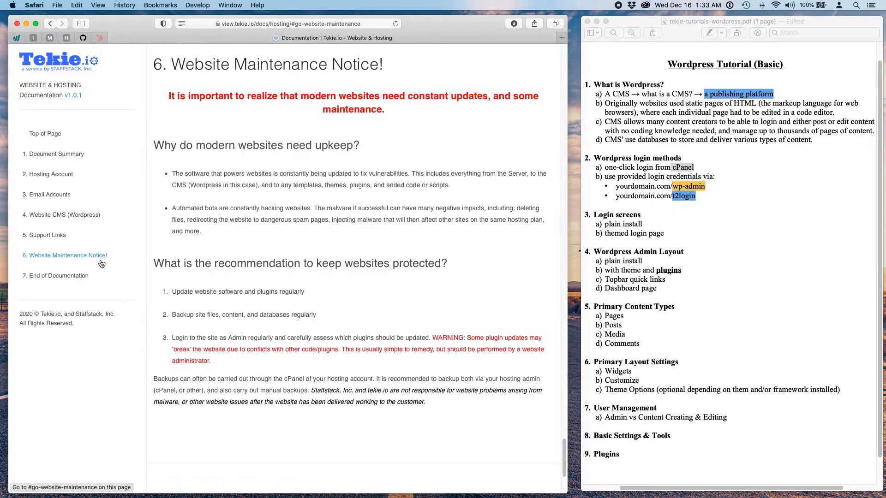
click(44, 214)
scroll(176, 271, down, 1)
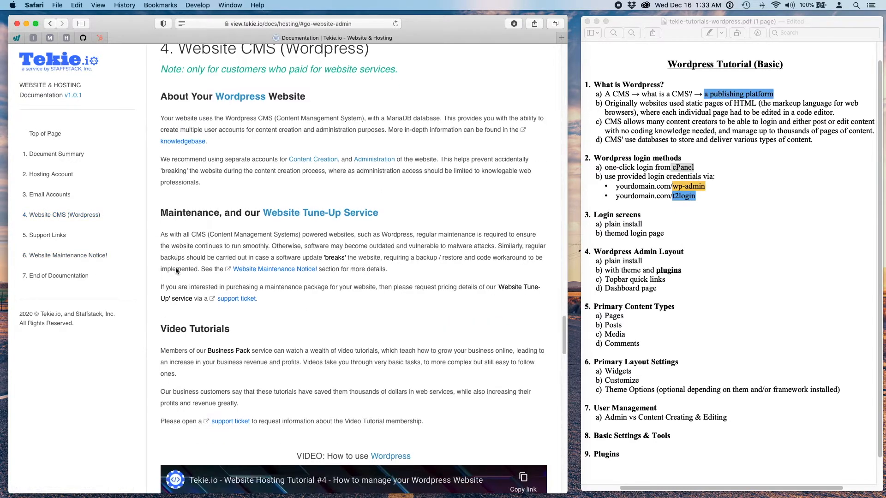
scroll(176, 271, down, 6)
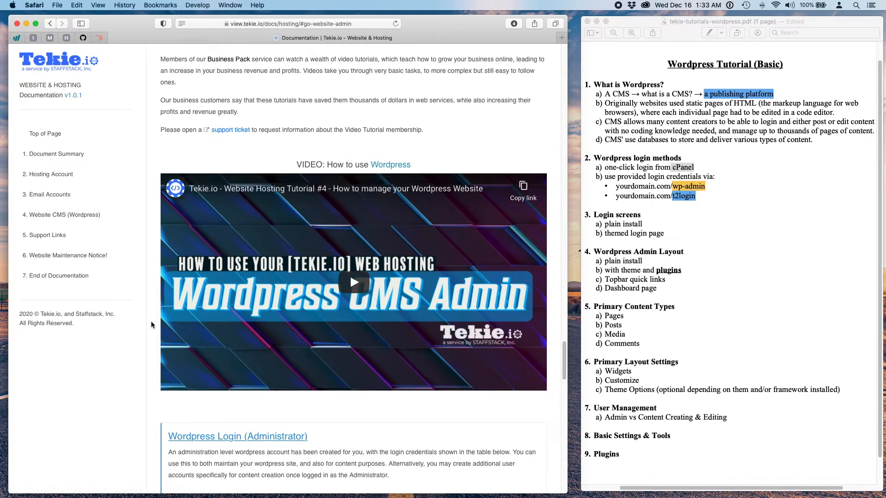
scroll(152, 325, down, 4)
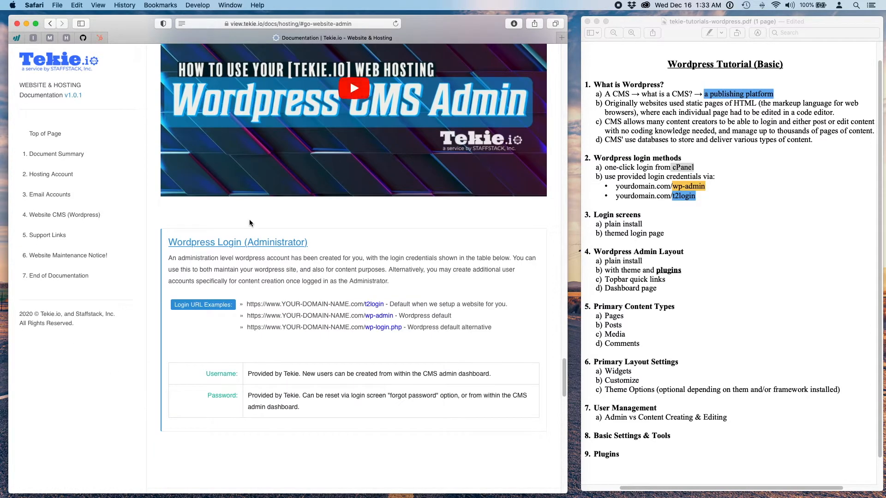
scroll(242, 222, down, 1)
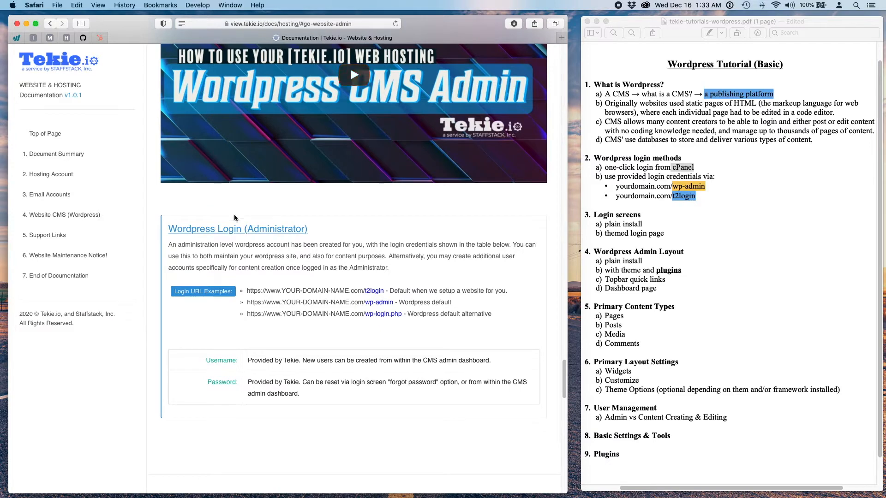
scroll(185, 328, down, 1)
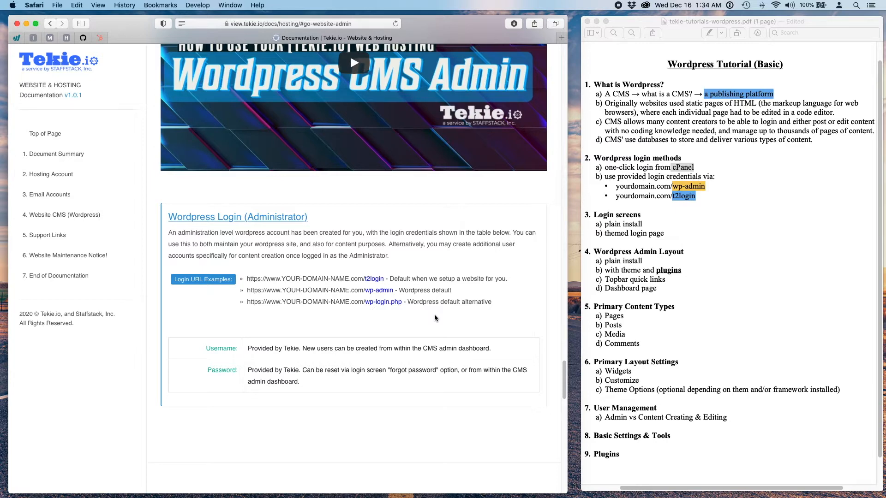
drag(394, 278, 318, 277)
click(325, 323)
drag(388, 278, 358, 278)
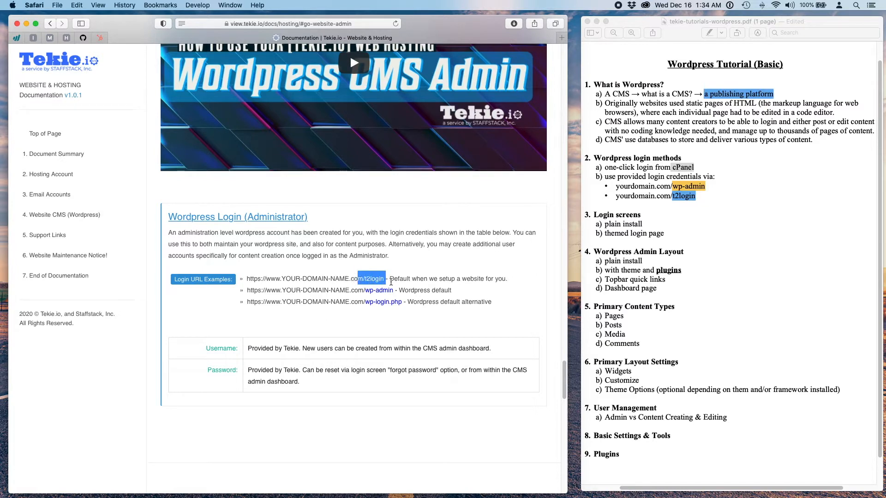
click(406, 281)
drag(389, 279, 363, 278)
click(398, 280)
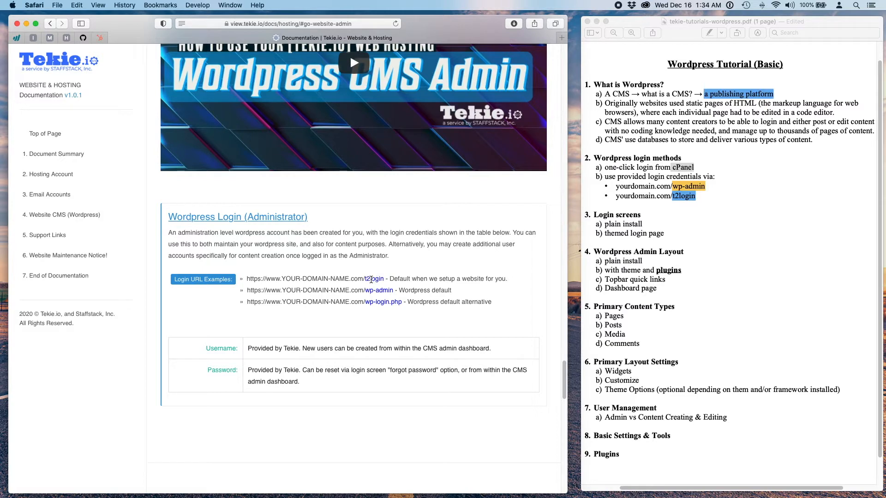
double_click(371, 279)
click(329, 307)
drag(392, 291, 247, 291)
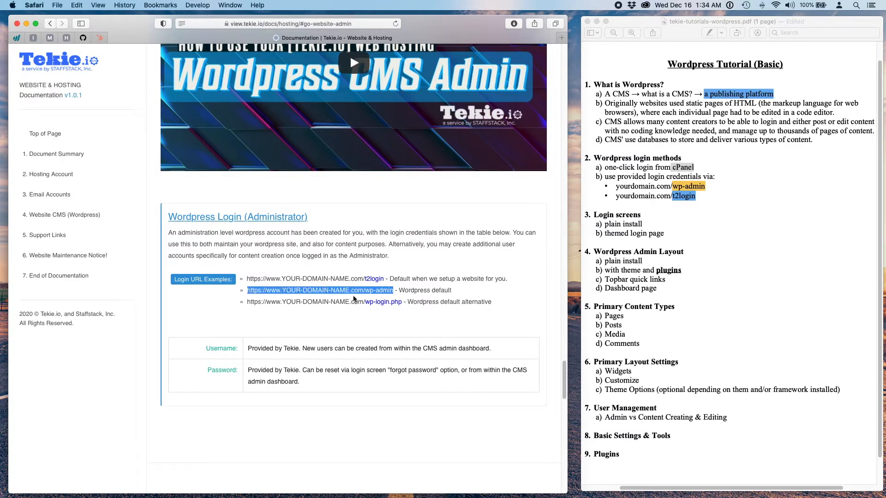
drag(400, 300, 249, 303)
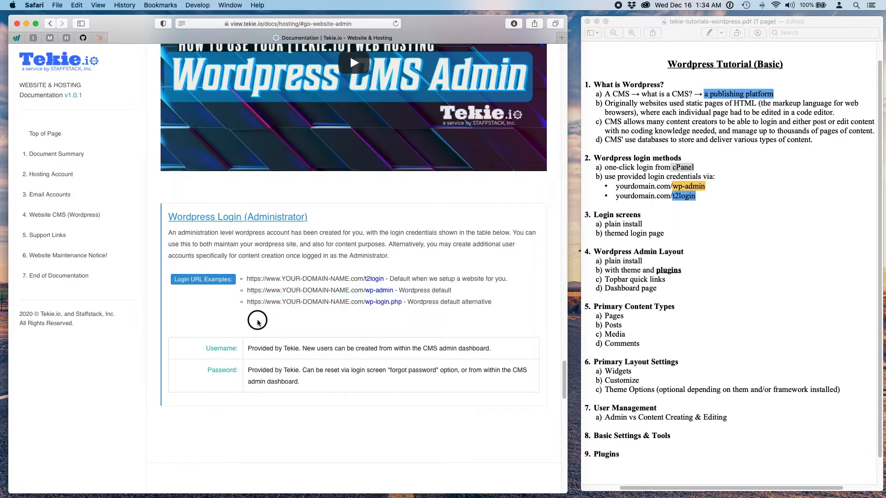
click(257, 320)
double_click(374, 279)
click(329, 313)
drag(385, 278, 351, 278)
double_click(378, 279)
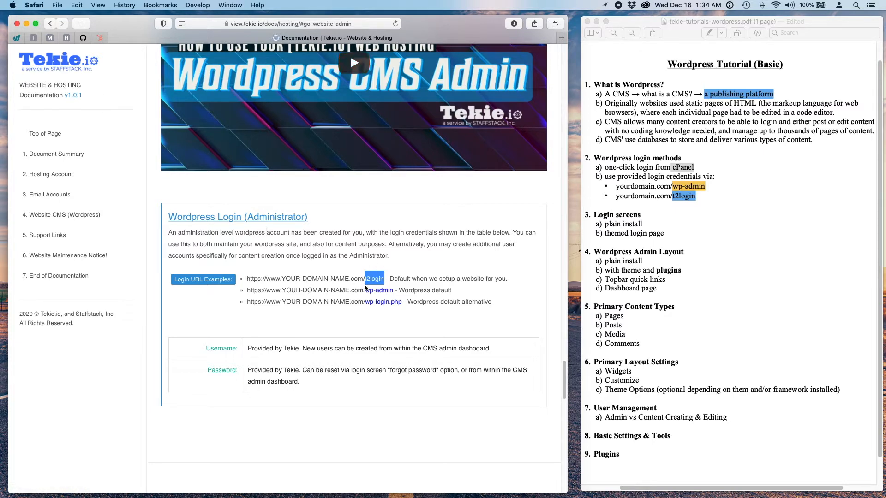
click(406, 333)
drag(395, 291, 330, 288)
click(363, 330)
drag(422, 302, 346, 299)
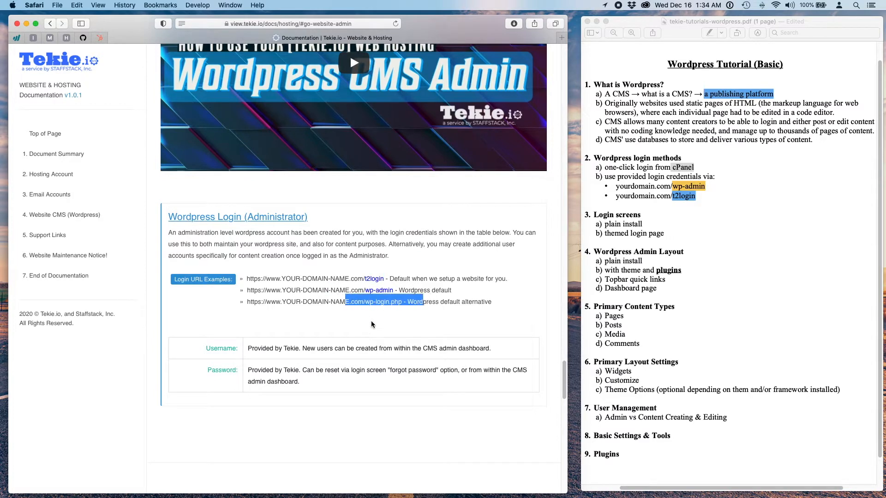
click(371, 323)
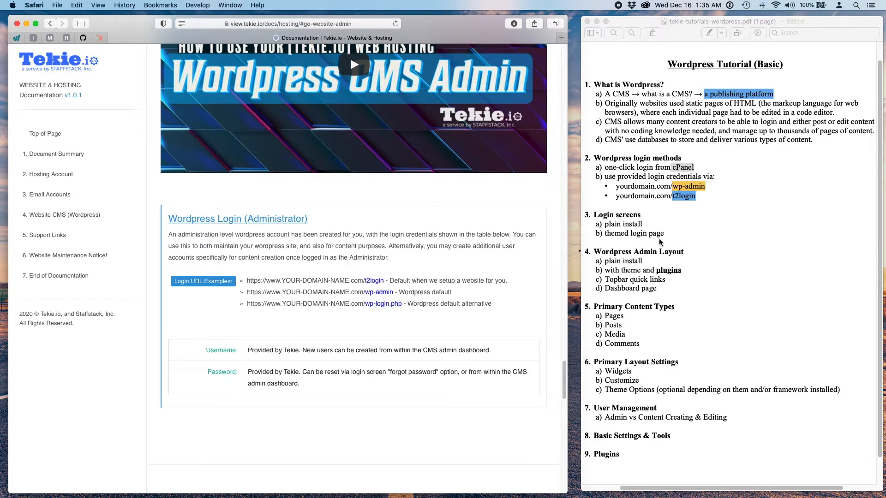
- Minimize the Tekie docs window and show the chiropractic clinic's themed wp-login.php page
click(26, 25)
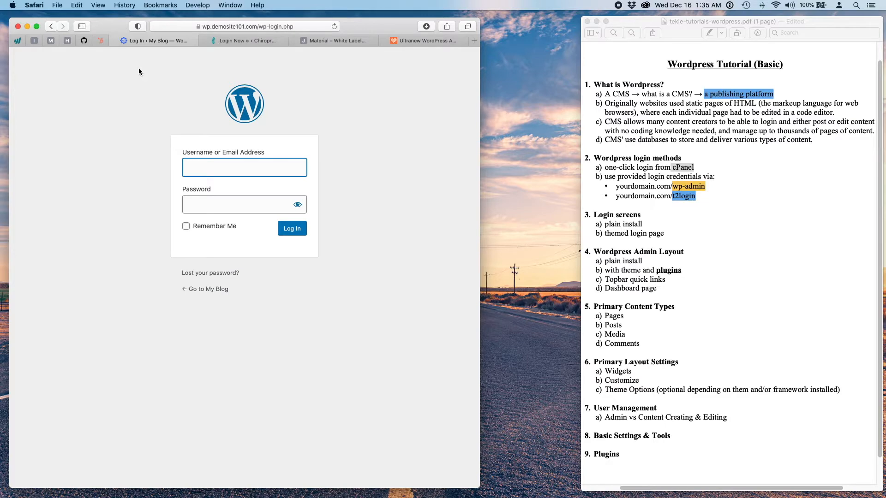
click(246, 43)
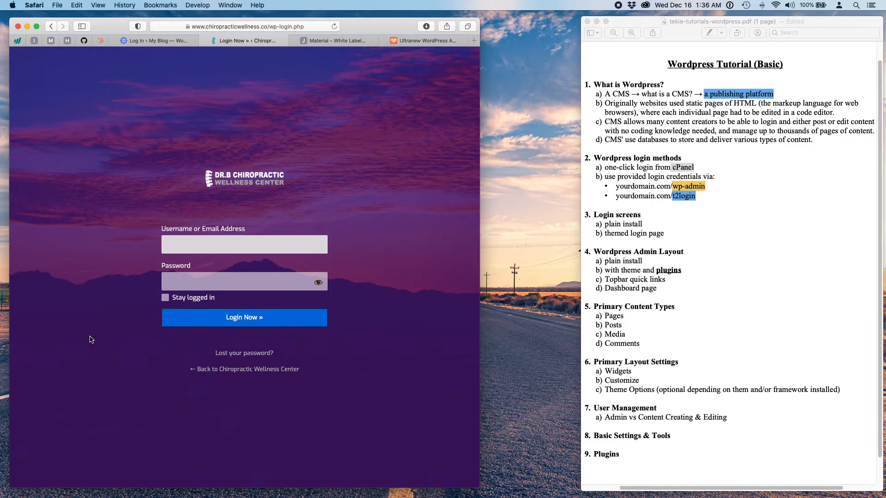
- View the Material Admin and Ultra Admin login tabs, then return to the plain My Blog login
click(327, 44)
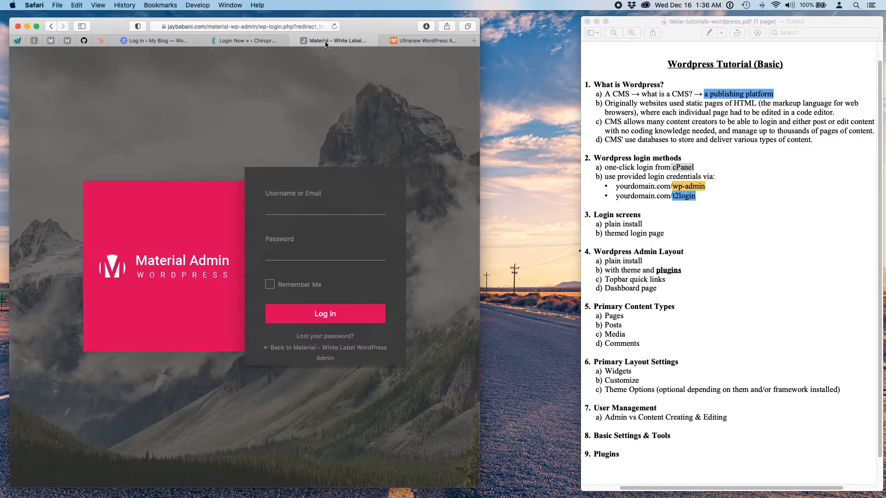
click(430, 41)
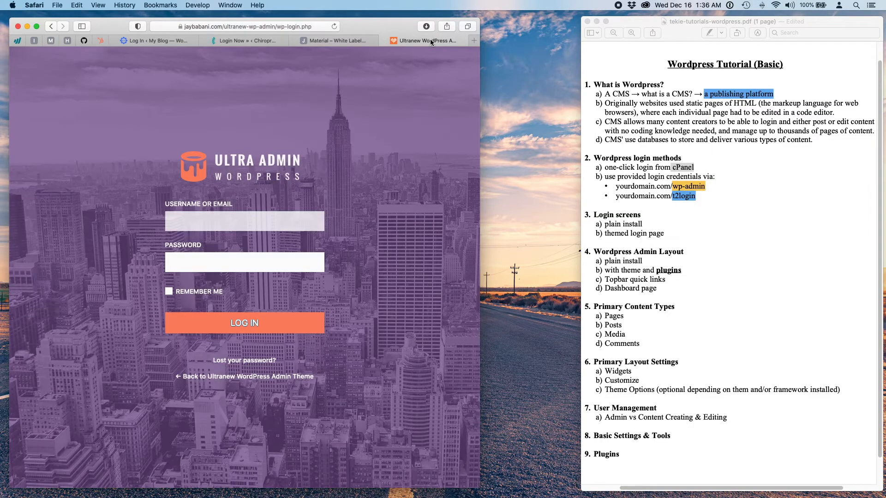
click(157, 40)
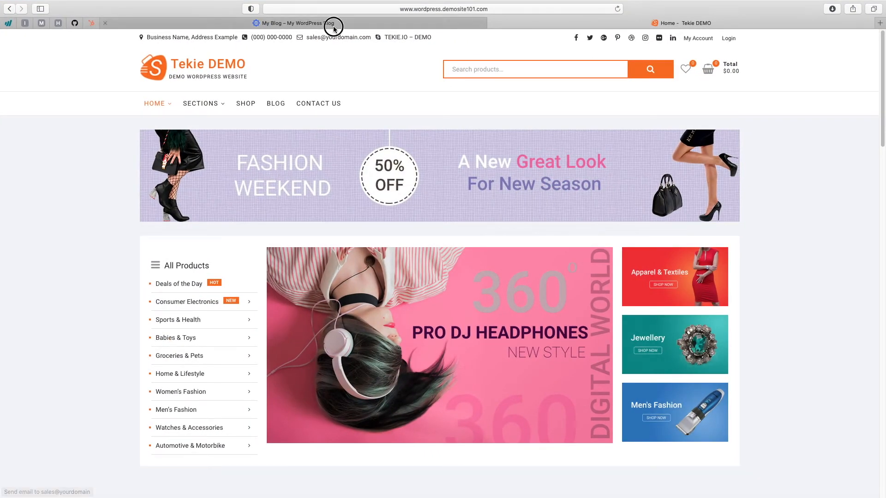
- Switch to the My Blog homepage and scroll down to the footer past the Hello world! post and back
click(333, 24)
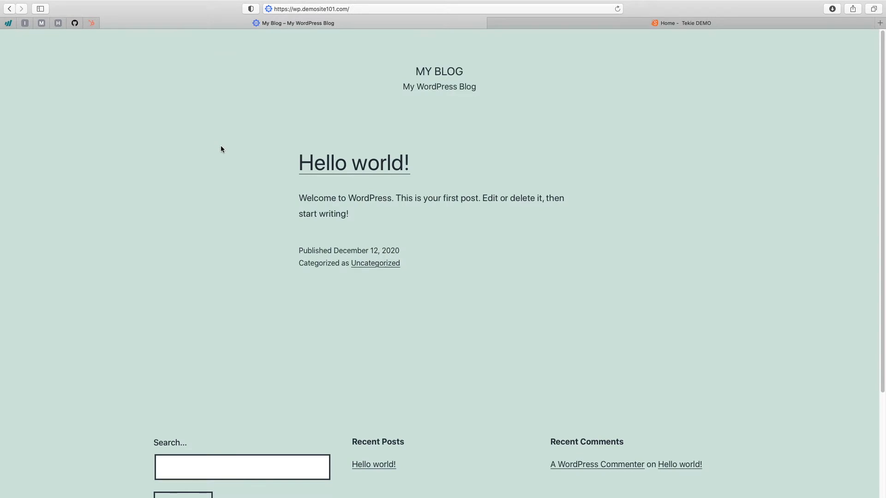
scroll(221, 148, down, 3)
scroll(221, 157, up, 3)
scroll(222, 160, down, 3)
scroll(221, 160, up, 3)
scroll(439, 273, down, 3)
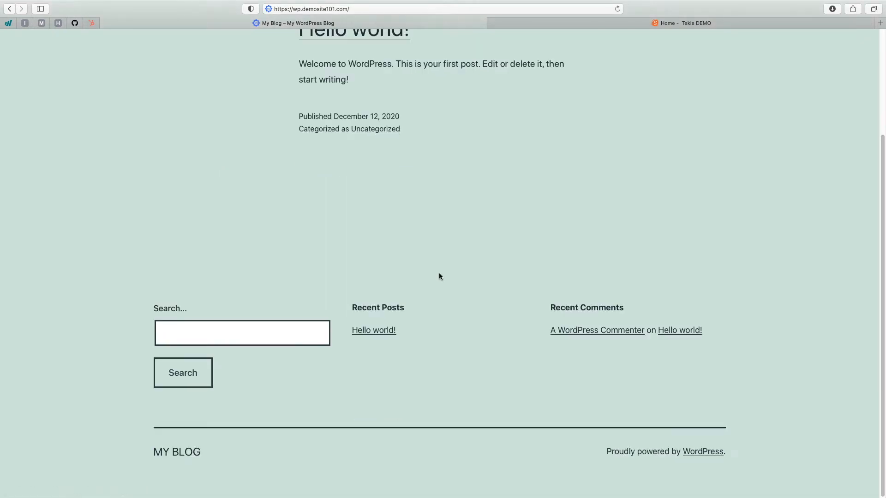
scroll(439, 274, up, 3)
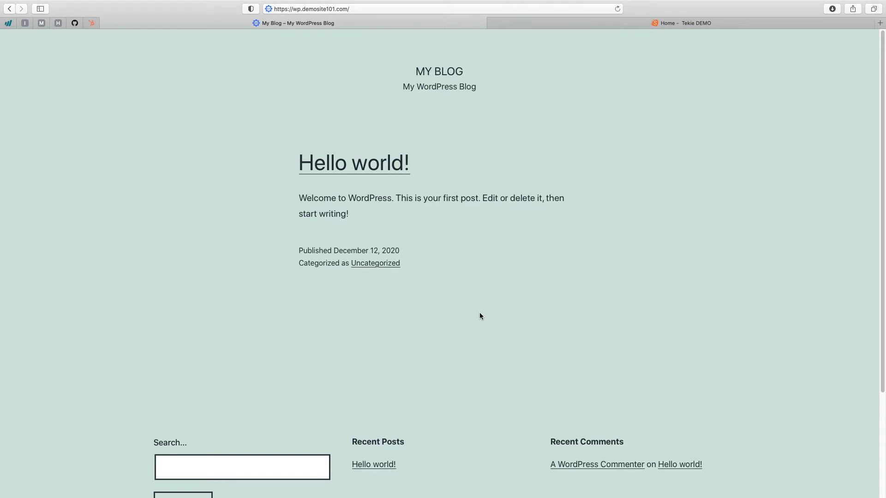
scroll(480, 316, down, 3)
scroll(480, 315, up, 3)
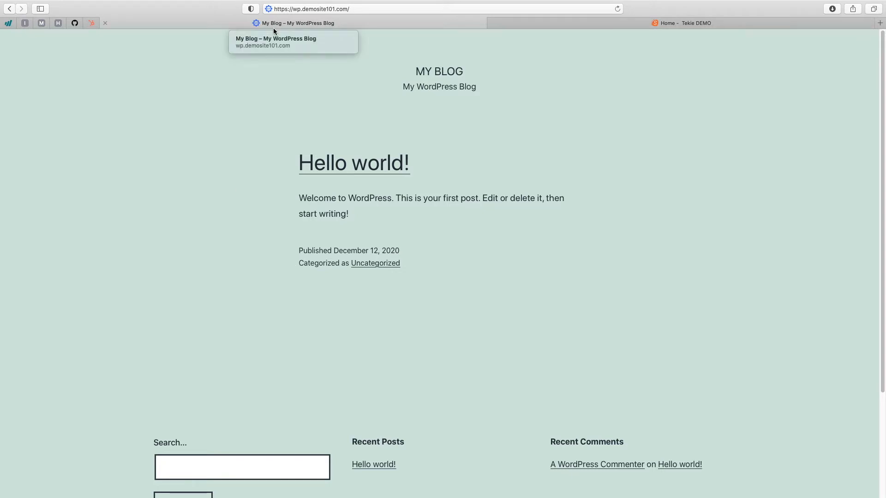
- Browse the Tekie DEMO store homepage and open the 10% Student Discount post from the headphones slide
click(619, 26)
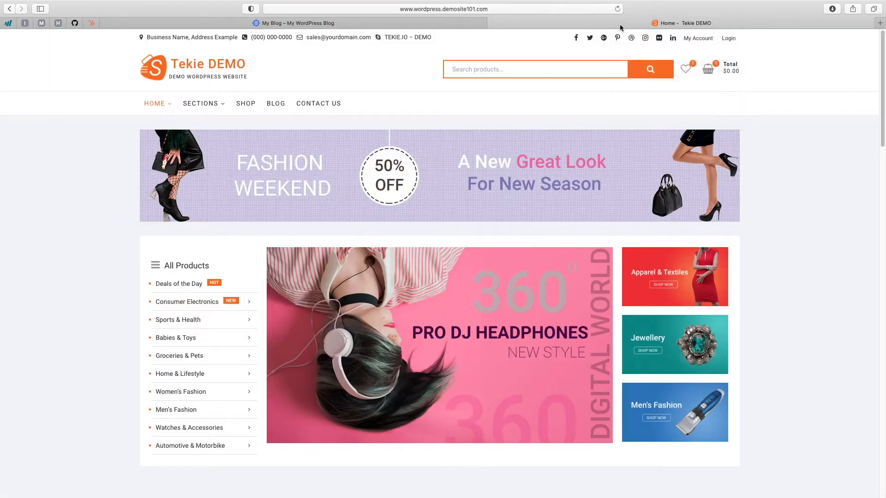
scroll(794, 260, down, 7)
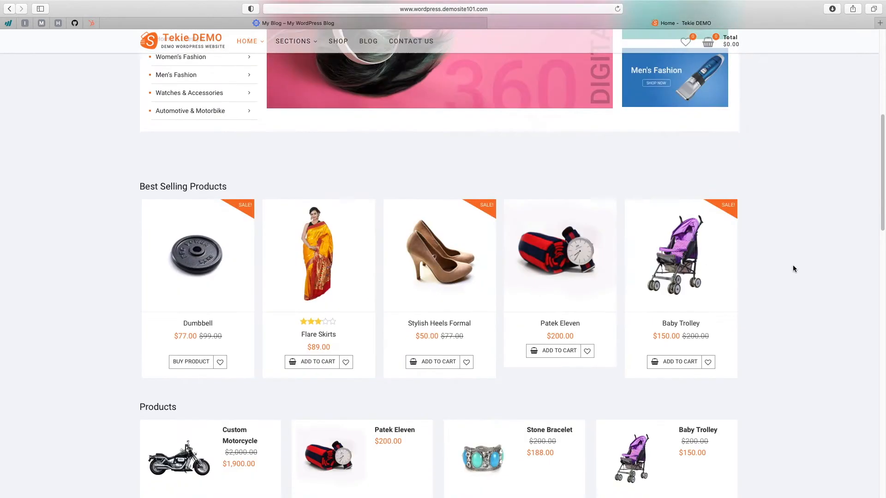
scroll(792, 269, down, 15)
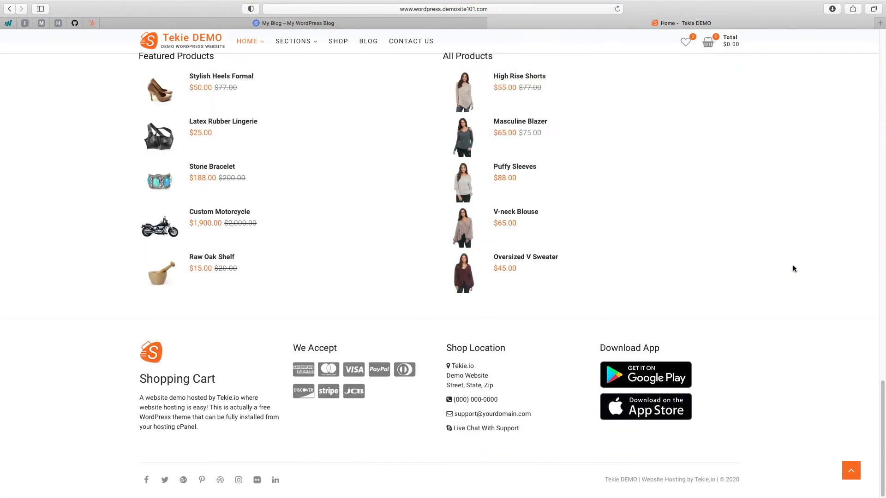
scroll(792, 268, up, 20)
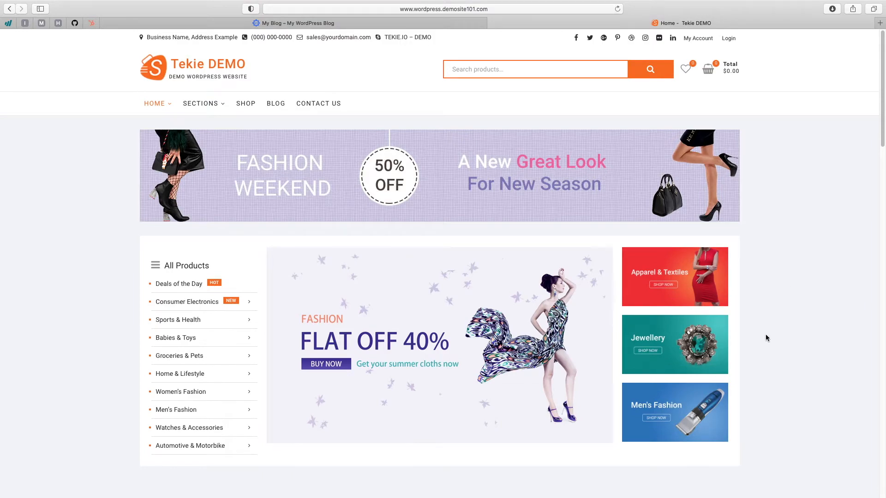
scroll(766, 334, down, 20)
scroll(765, 337, up, 20)
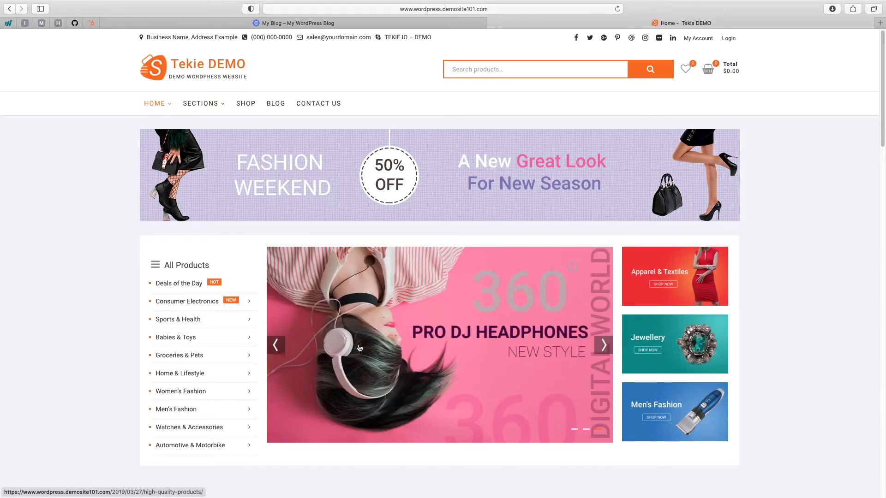
click(360, 347)
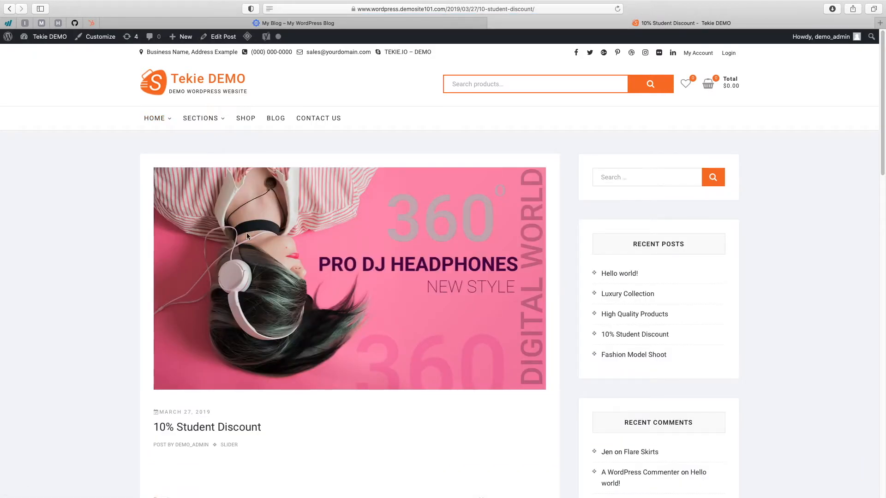
scroll(111, 283, down, 14)
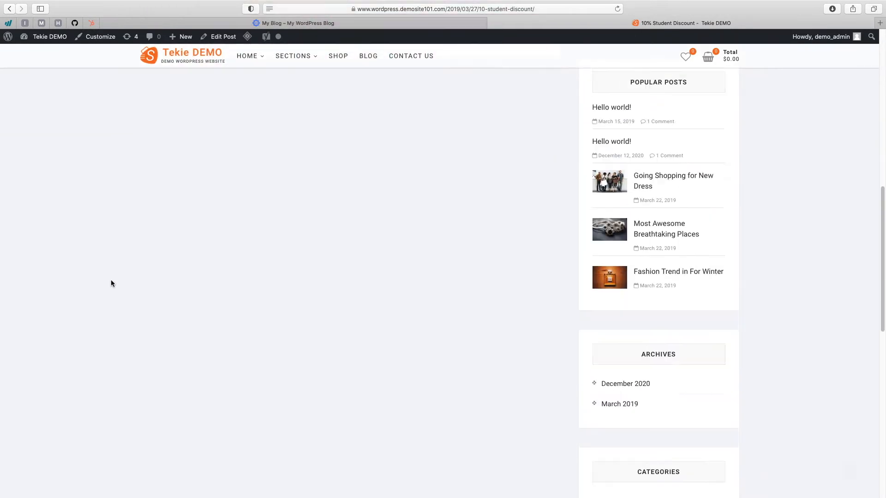
scroll(110, 282, up, 14)
- Open Sample Page #2 from the SECTIONS menu and scroll through it
mouse_move(186, 118)
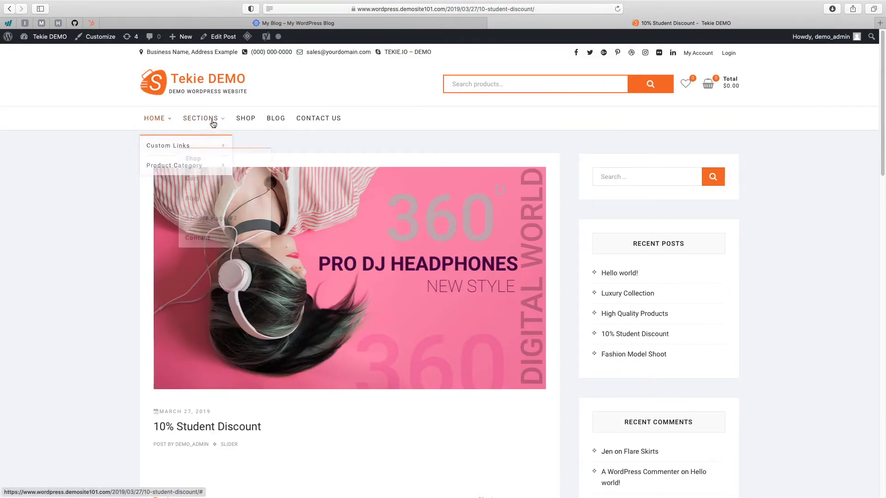
click(207, 200)
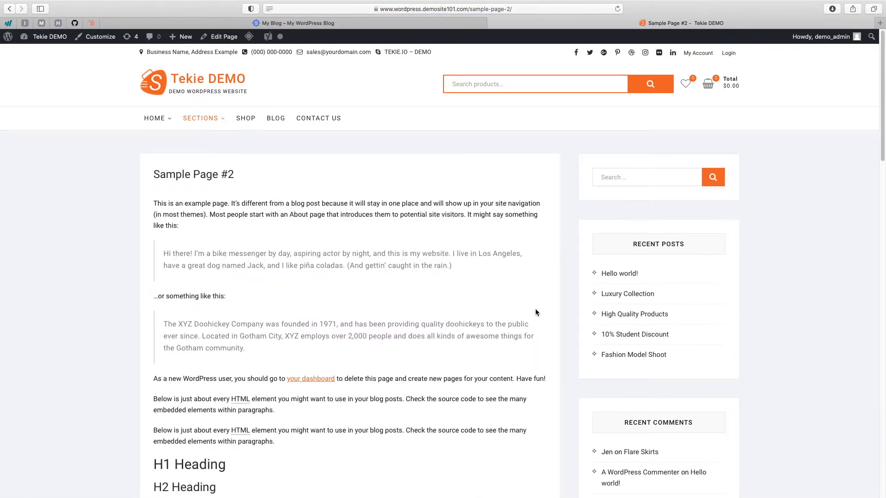
scroll(529, 322, down, 20)
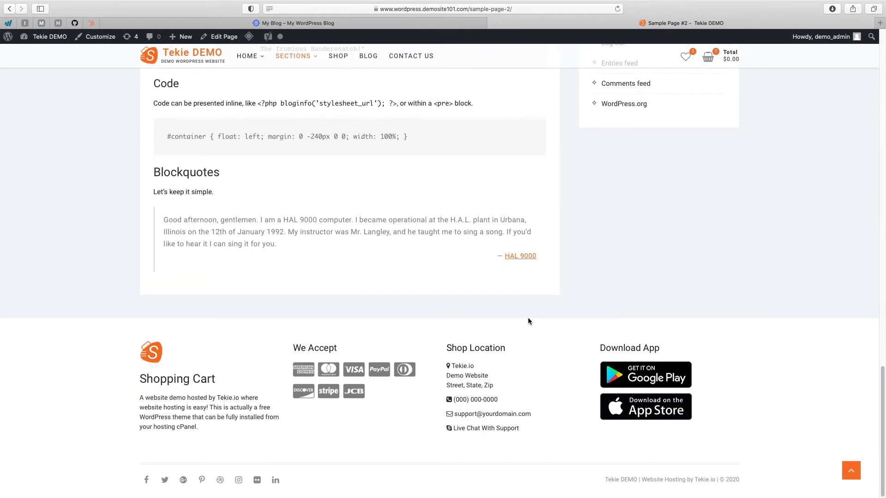
scroll(529, 321, up, 15)
scroll(528, 319, up, 5)
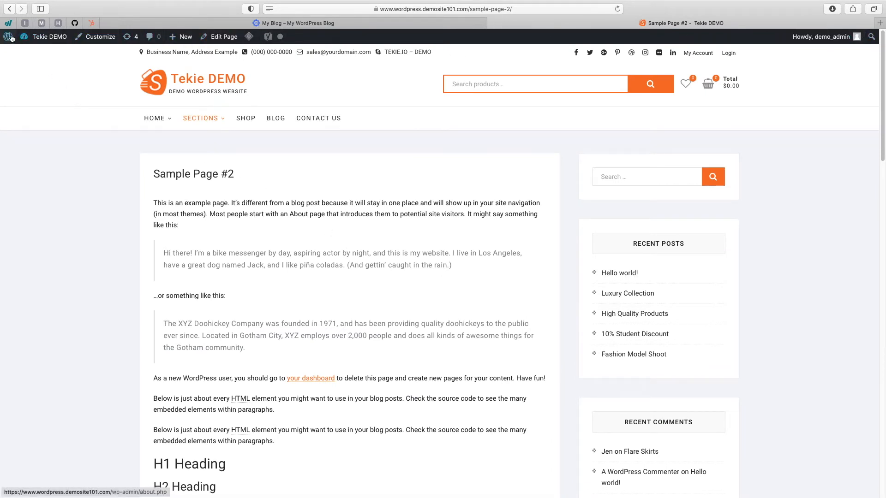
- Log out of Tekie DEMO from the Howdy account menu, then switch back to the My Blog tab
click(385, 27)
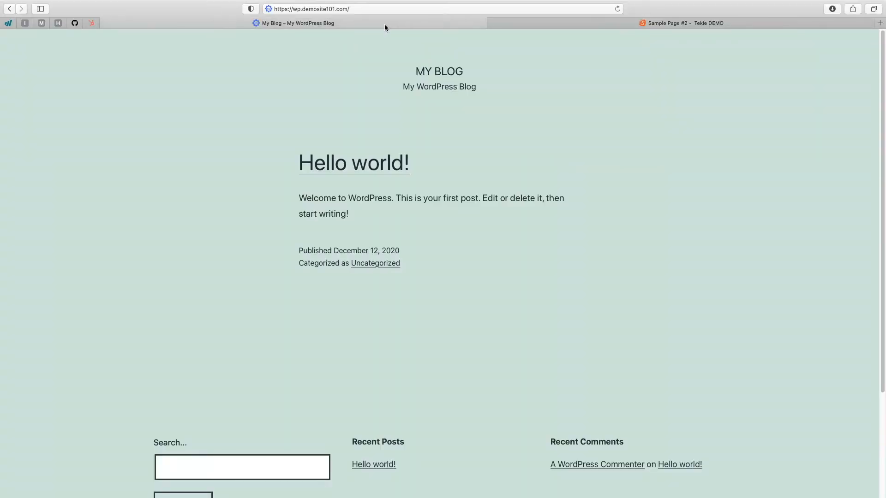
click(580, 23)
mouse_move(821, 37)
click(803, 82)
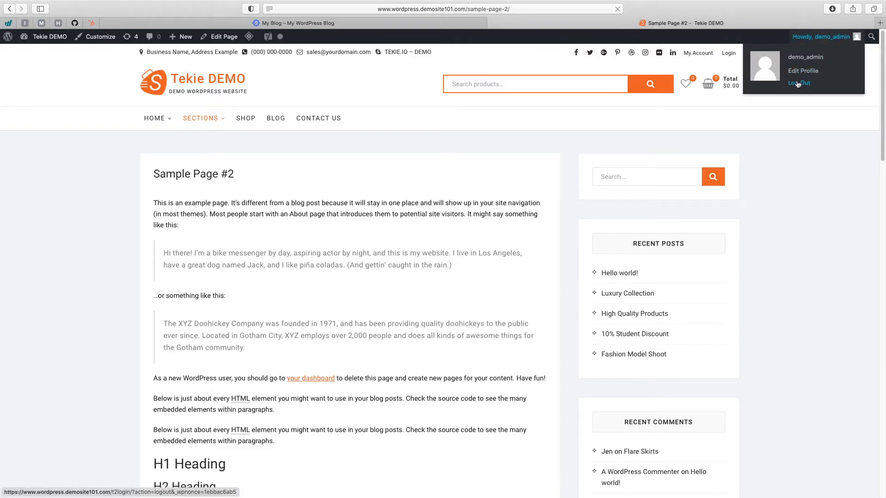
mouse_move(433, 24)
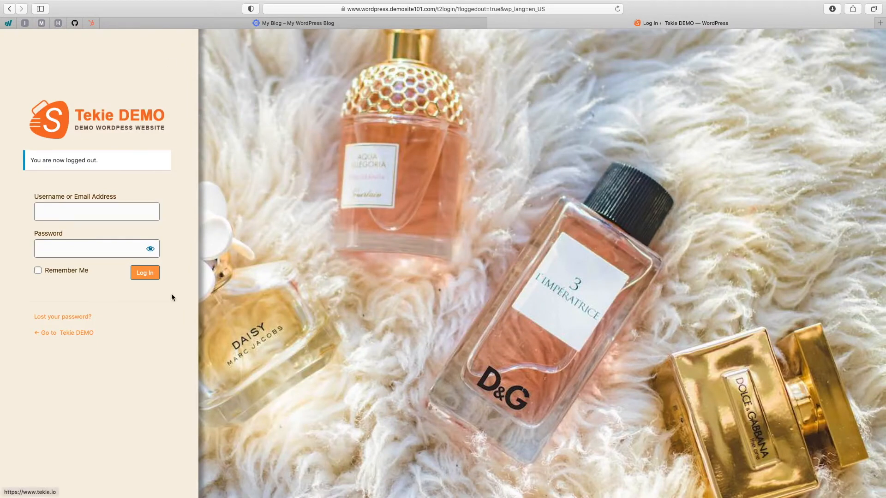
click(356, 21)
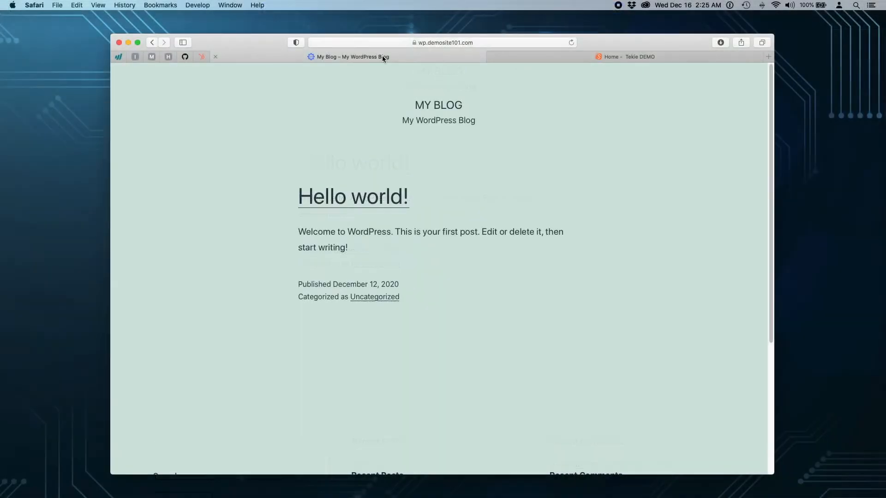
- Split My Blog into its own window and load its /wp-admin/ login page
drag(382, 55, 394, 120)
drag(593, 65, 552, 46)
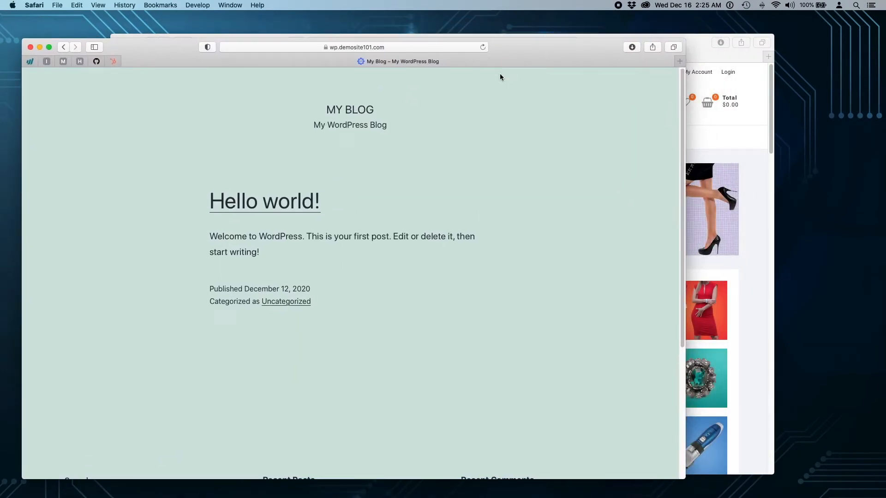
click(396, 47)
click(396, 47)
text(/wp-admin/)
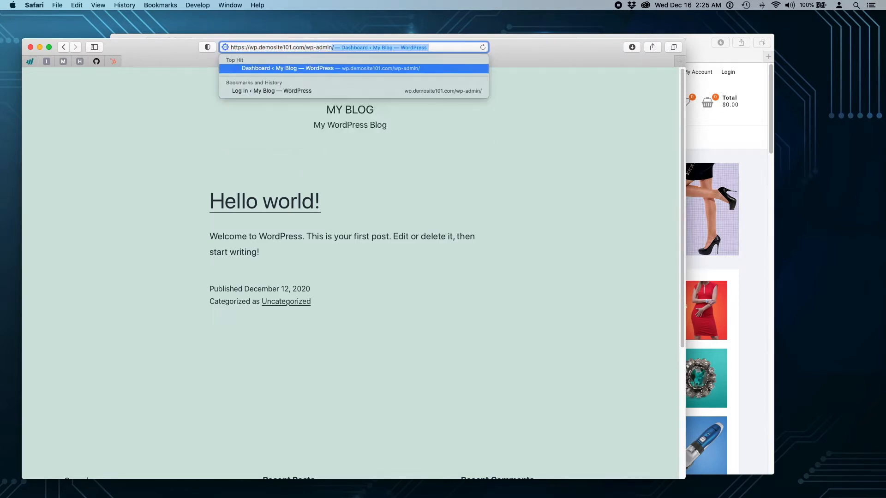
key(Return)
- Log in to My Blog with the demo admin username and account password
text(demo_admin)
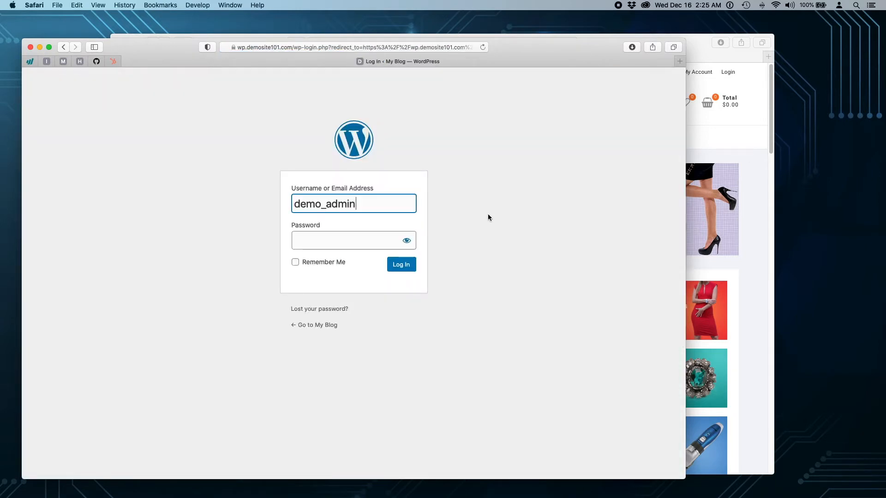
click(322, 244)
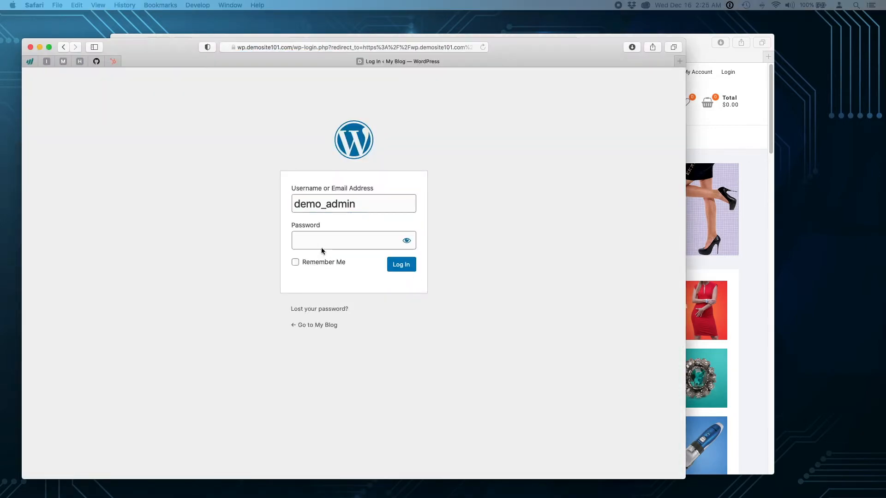
key(super+v)
click(402, 268)
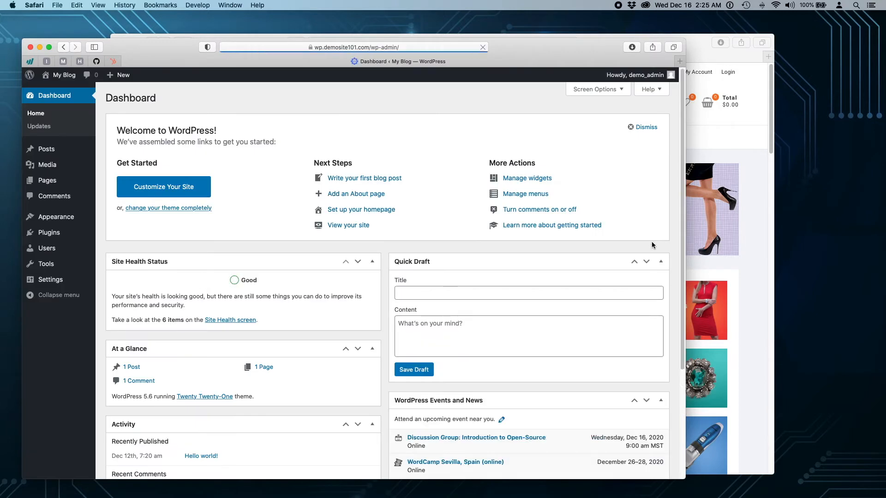
- Bring the Tekie DEMO window forward and log in at its t2login page with the admin credentials
click(697, 42)
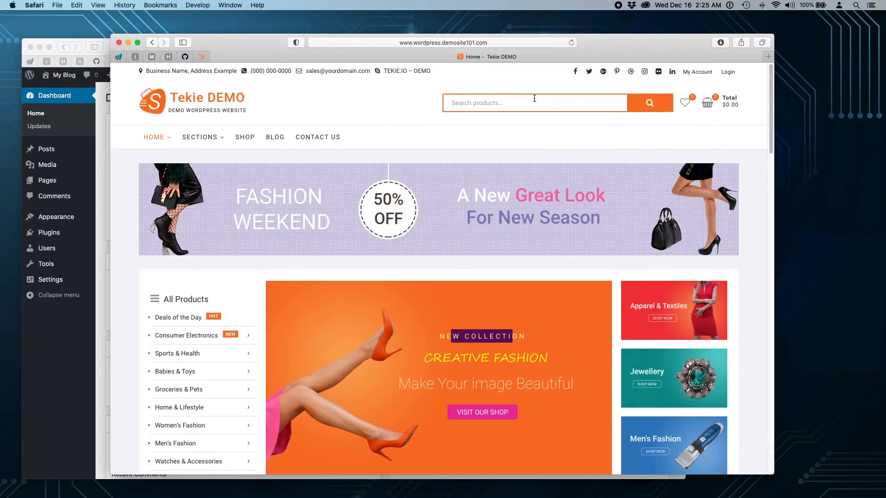
click(508, 42)
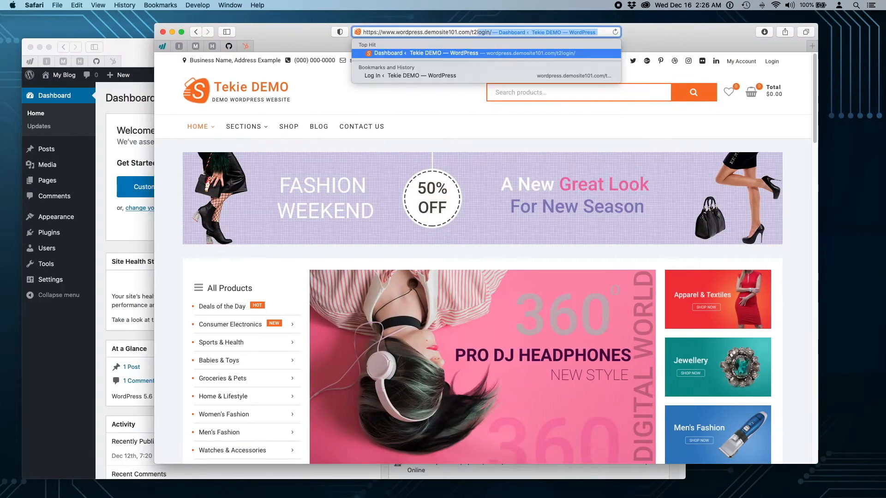
key(Return)
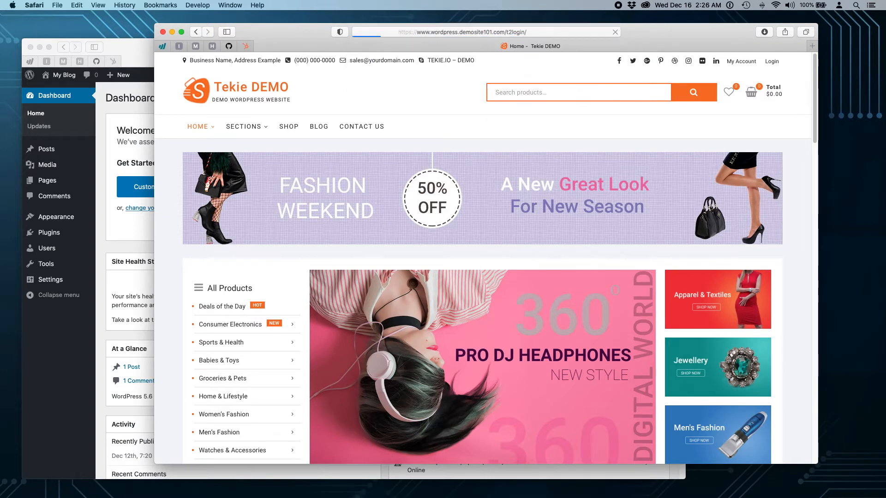
text(demo_admin)
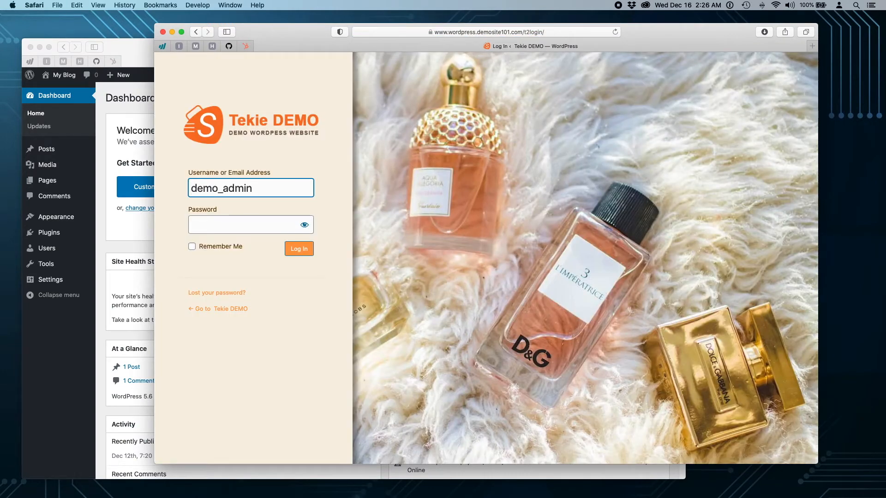
click(233, 225)
key(super+v)
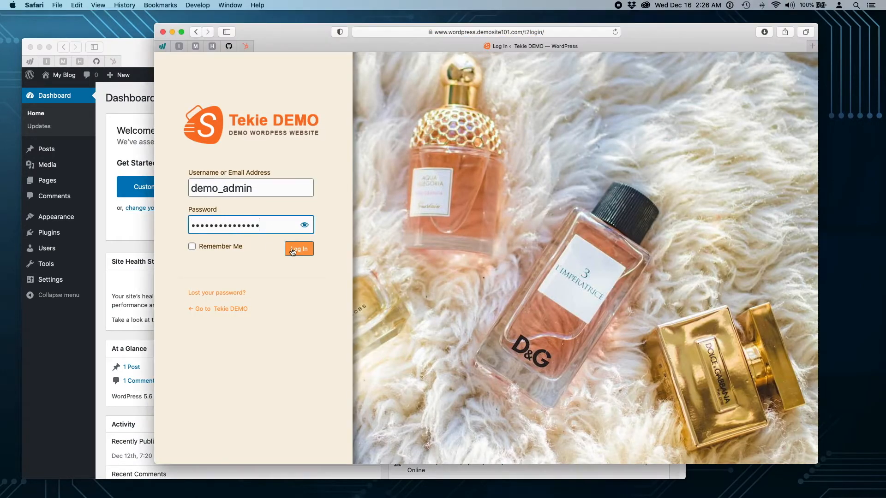
click(293, 250)
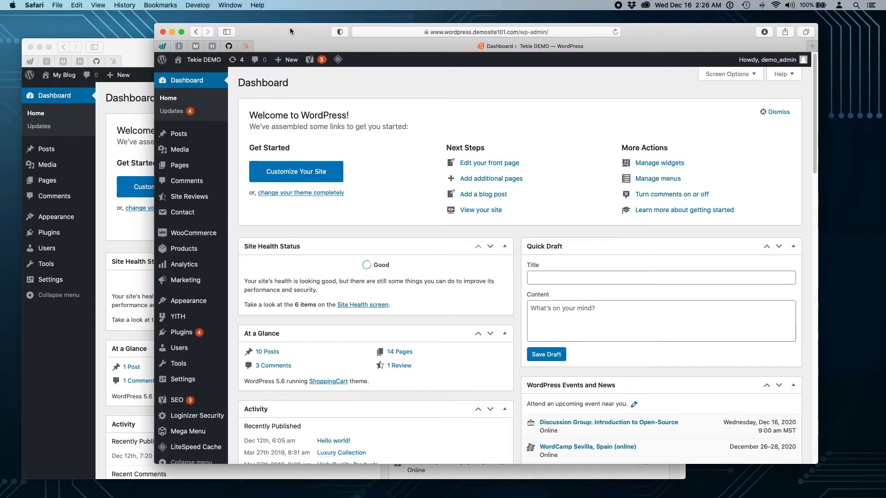
- Tile the windows with My Blog filling the left half and Tekie DEMO the right half
drag(290, 27, 299, 26)
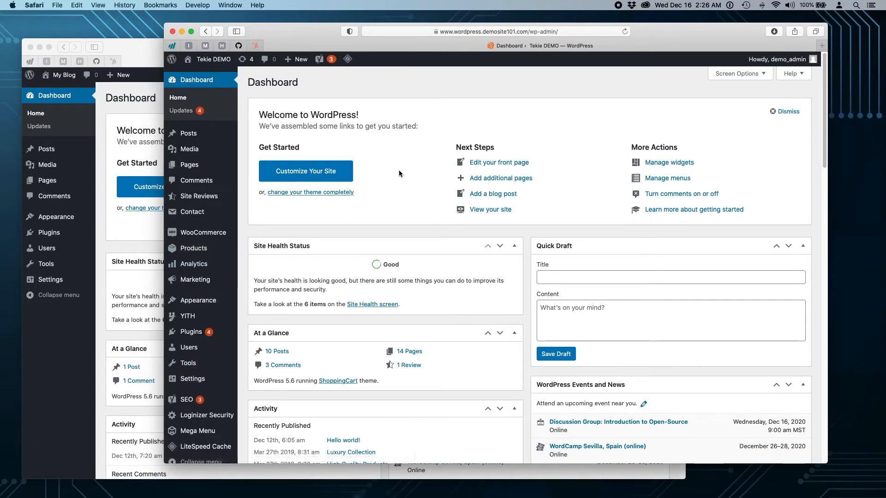
click(303, 31)
drag(303, 31, 346, 31)
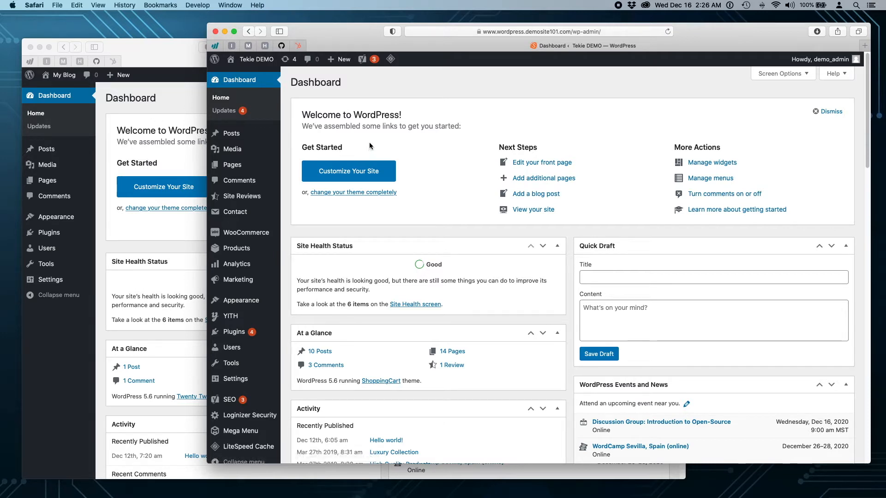
click(168, 50)
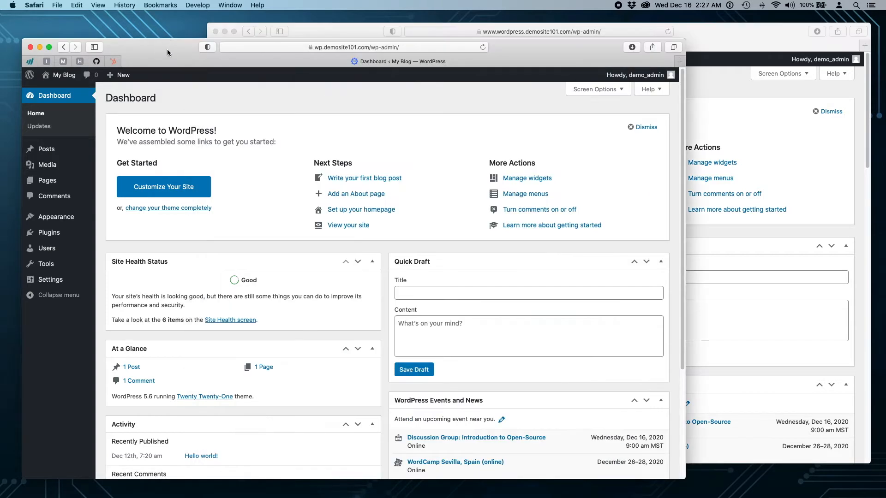
click(342, 31)
drag(189, 48, 166, 20)
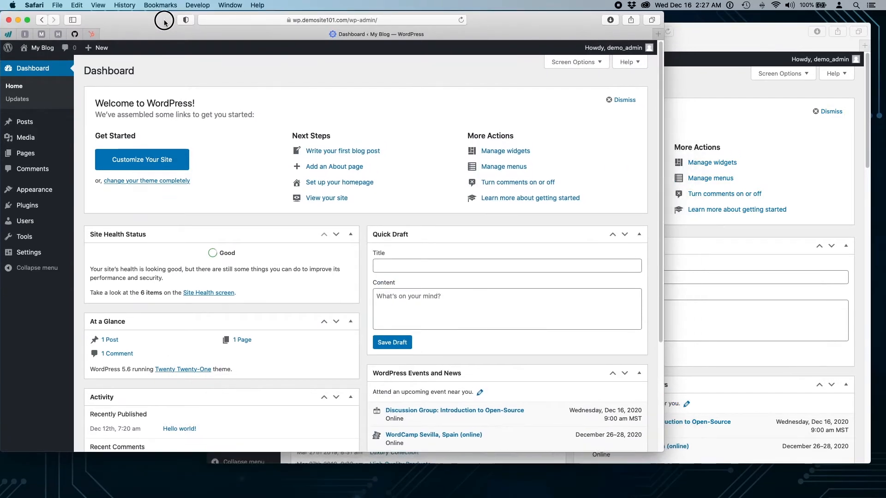
drag(663, 451, 406, 494)
drag(709, 31, 723, 20)
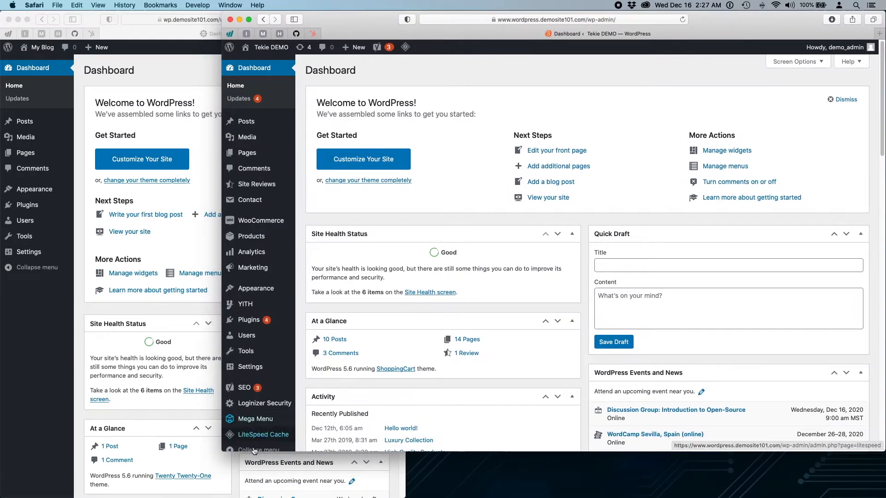
drag(224, 450, 411, 494)
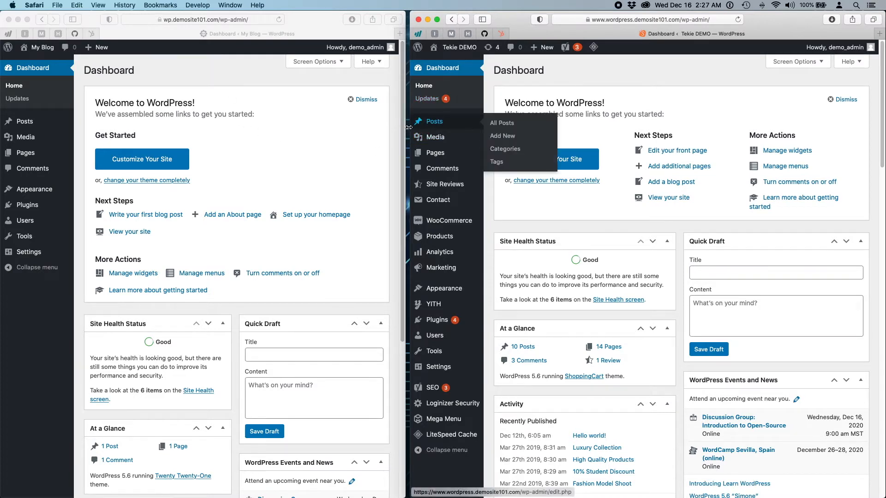
drag(408, 127, 418, 126)
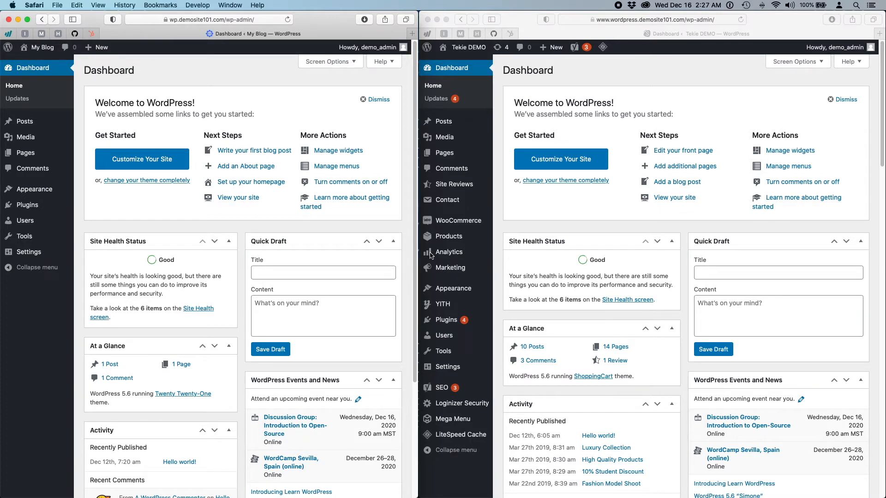
click(459, 440)
mouse_move(466, 442)
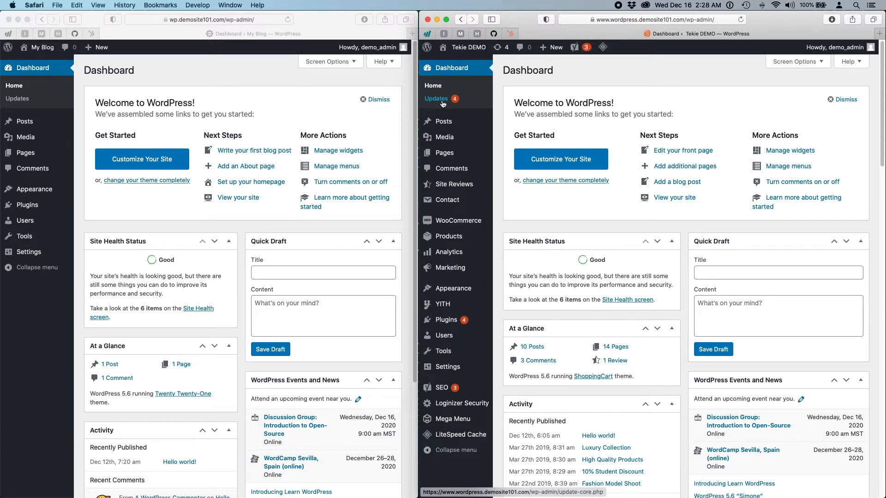
mouse_move(440, 390)
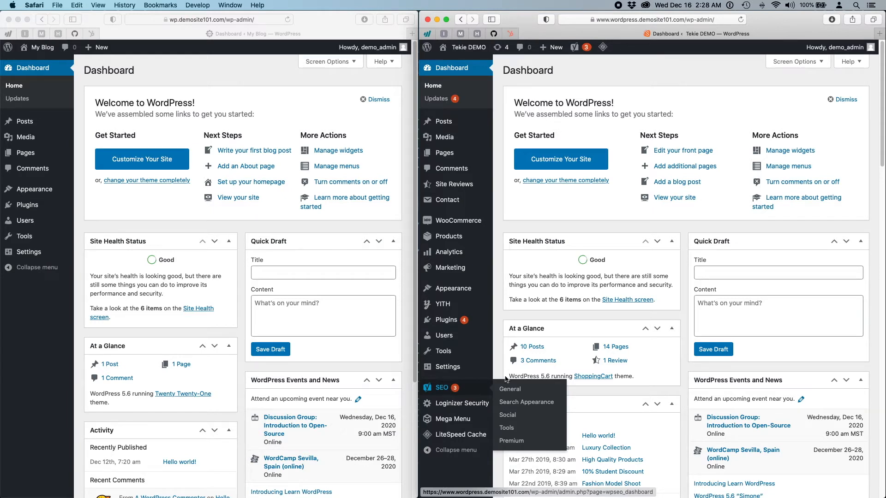
mouse_move(447, 322)
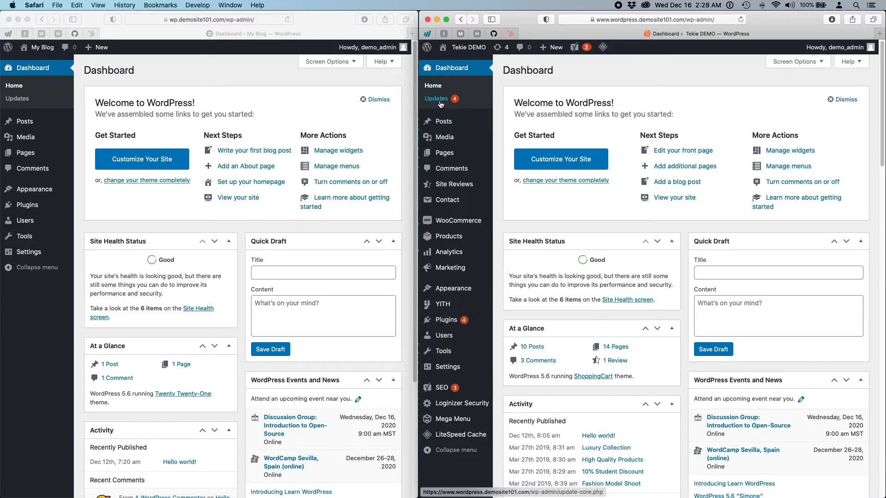
mouse_move(458, 323)
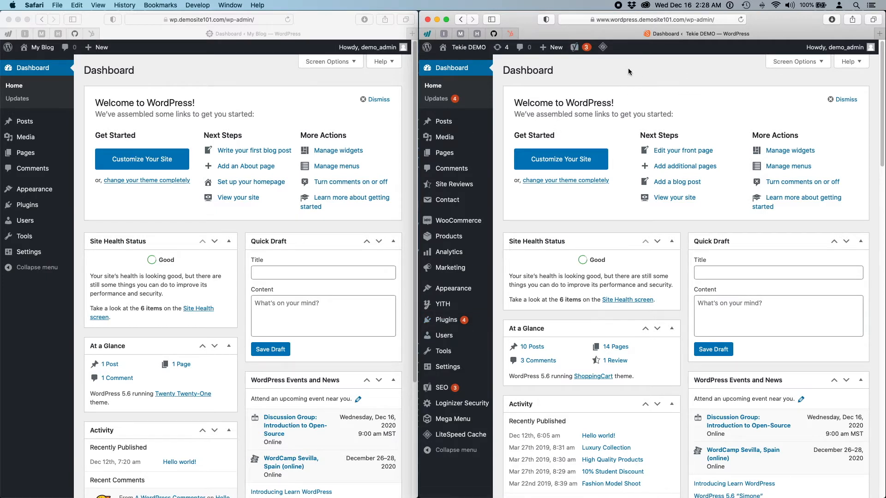
click(211, 66)
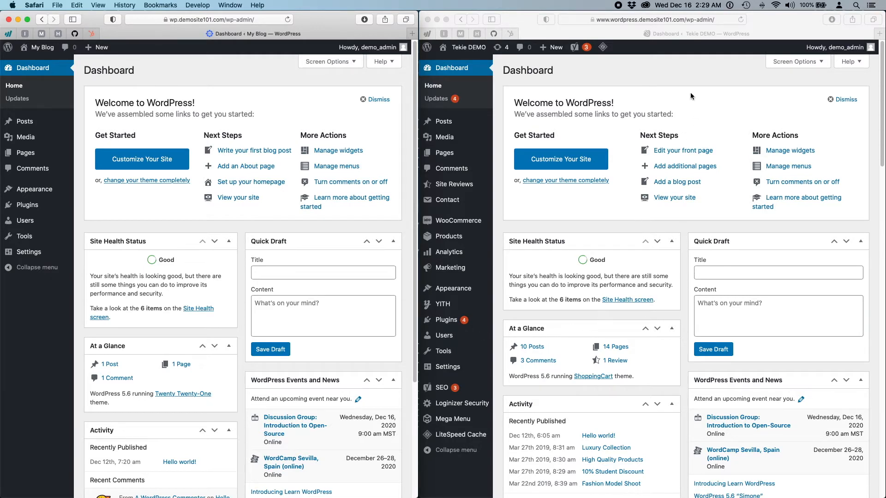
click(627, 69)
mouse_move(460, 47)
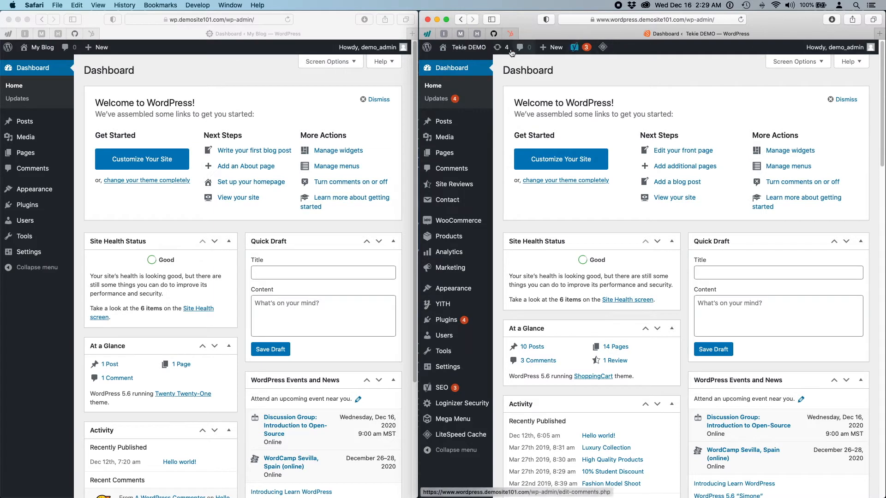
click(134, 56)
mouse_move(38, 49)
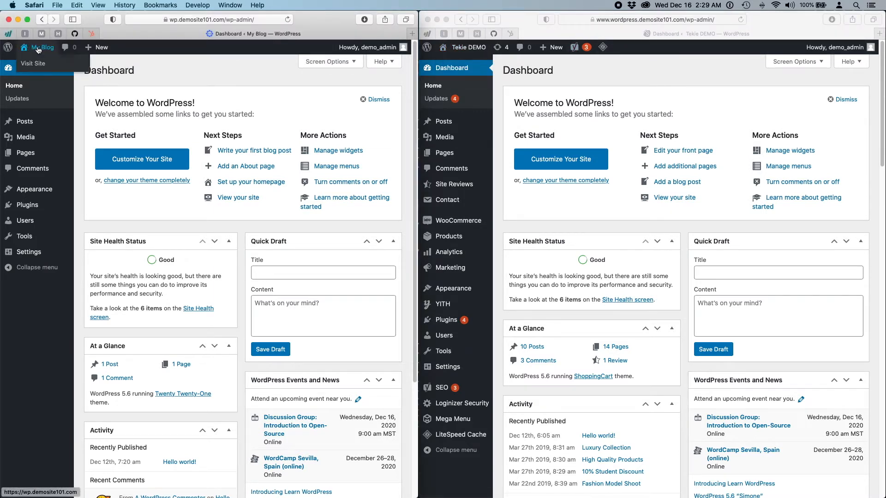
click(650, 62)
mouse_move(469, 49)
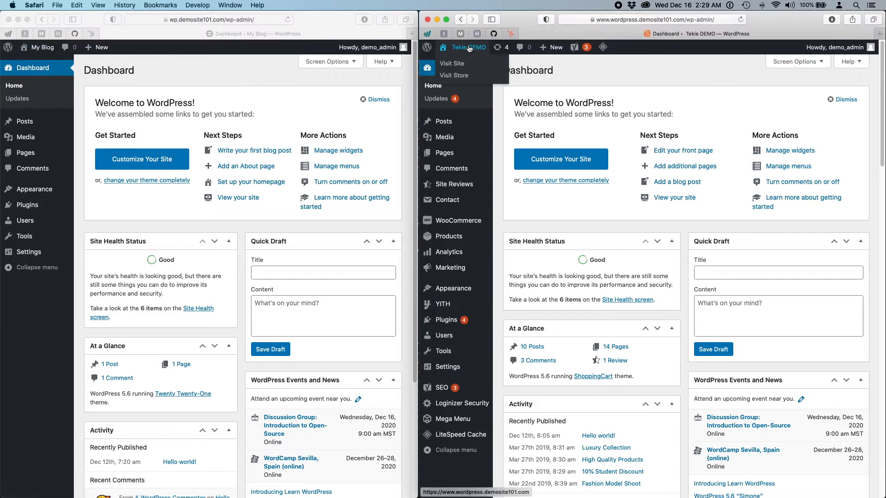
- Open the Tekie DEMO shop's front page in a new tab
right_click(458, 63)
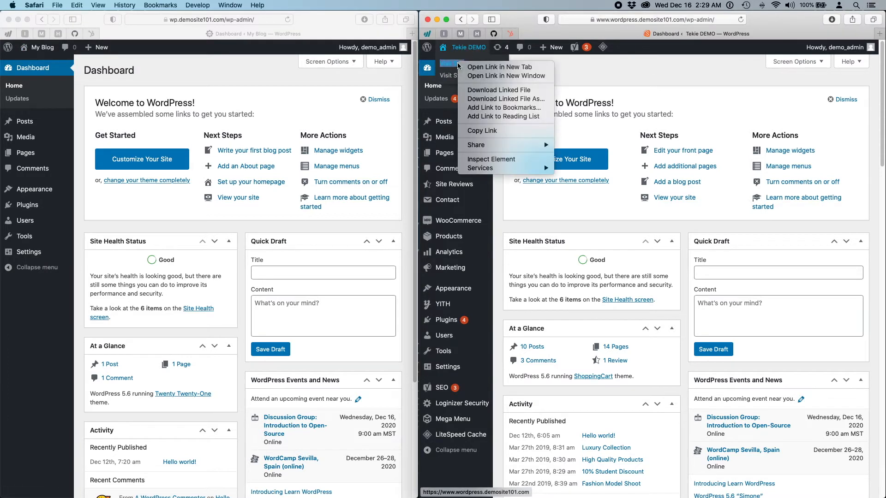
click(501, 69)
click(754, 35)
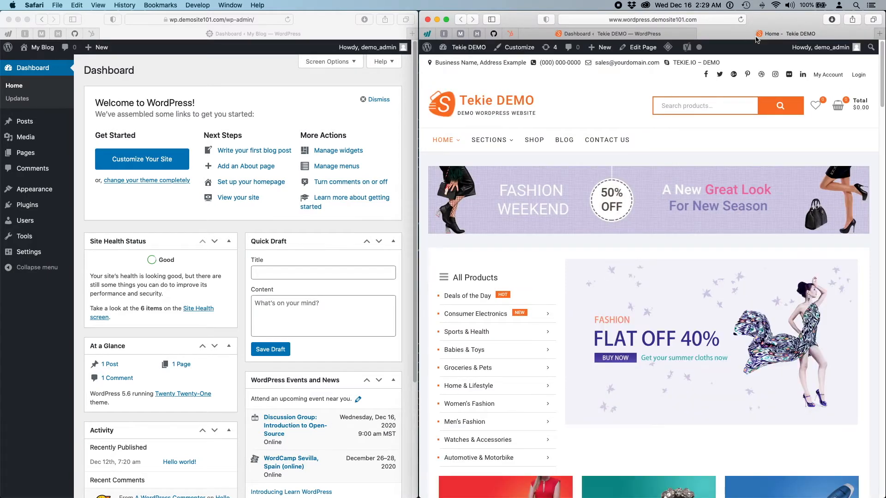
- Open the blog's front page in a new tab and scroll through it
click(305, 79)
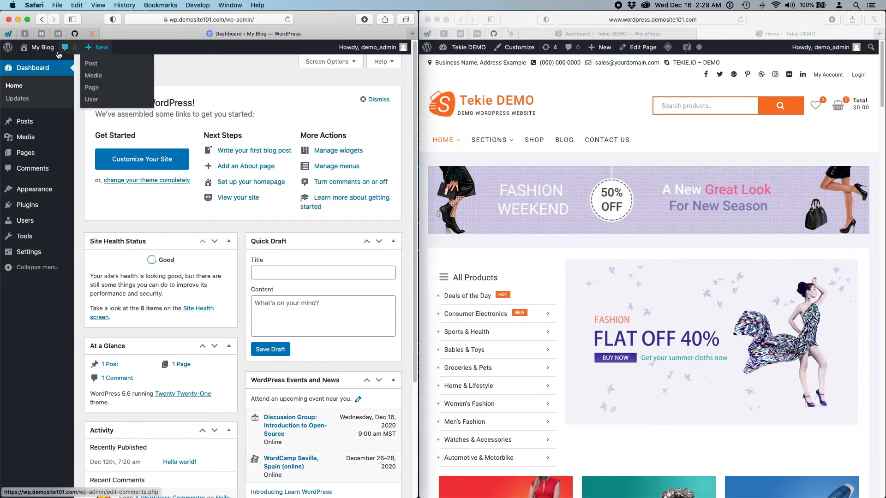
right_click(42, 63)
click(83, 67)
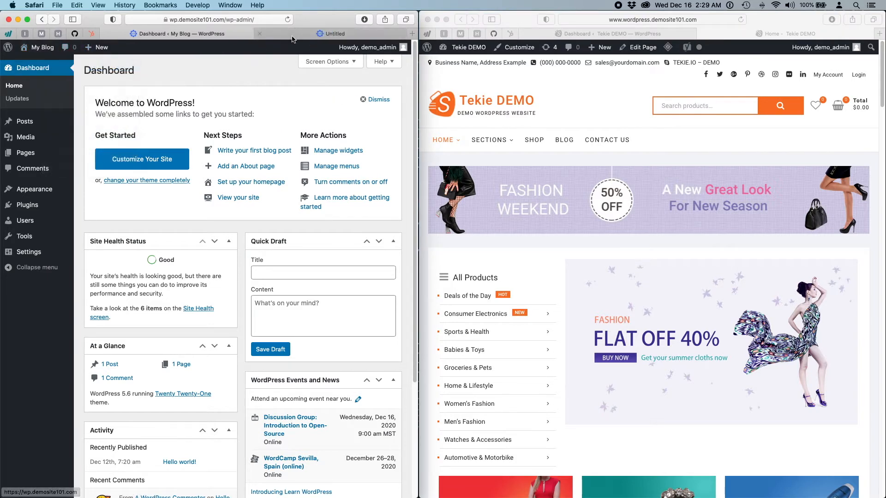
click(318, 33)
scroll(316, 257, down, 5)
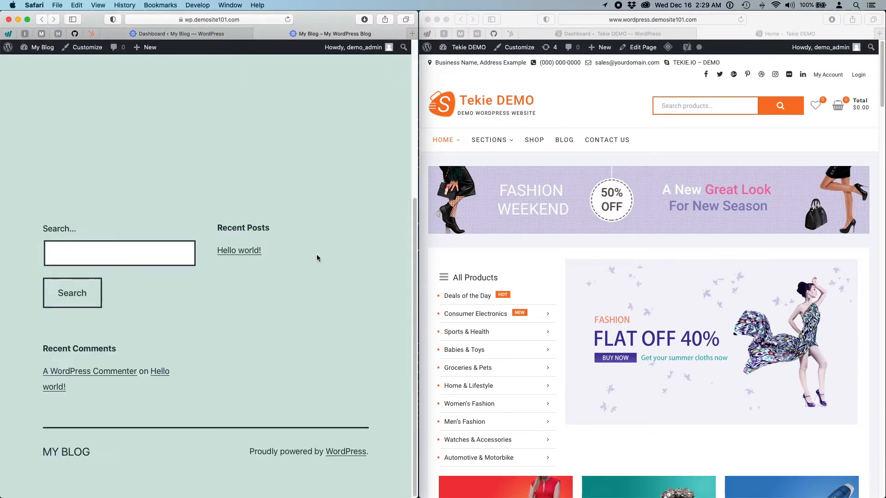
scroll(316, 257, up, 5)
scroll(607, 274, down, 10)
scroll(607, 276, down, 10)
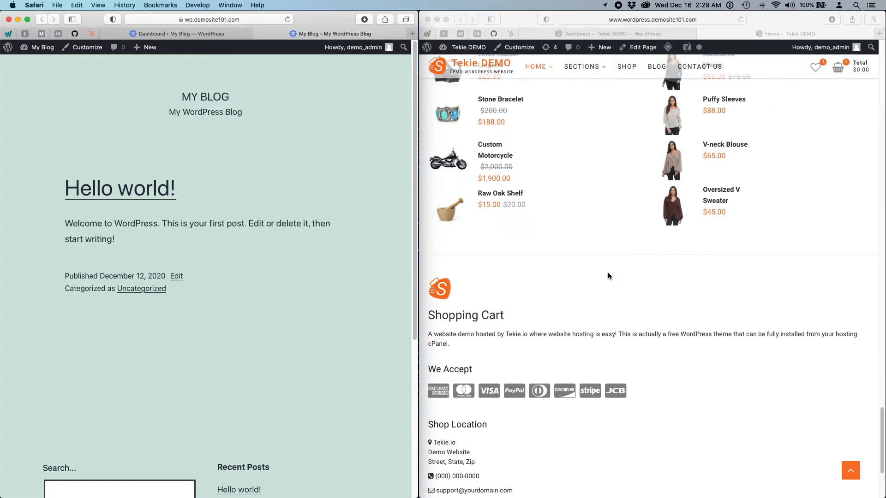
scroll(607, 275, up, 20)
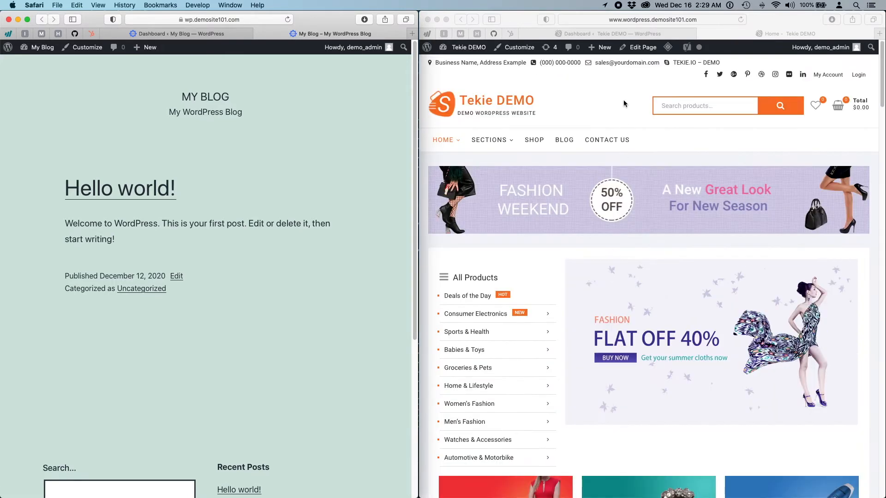
- Return both windows to their Dashboard tabs after a brief look at the Home - Tekie DEMO storefront
click(618, 34)
click(186, 36)
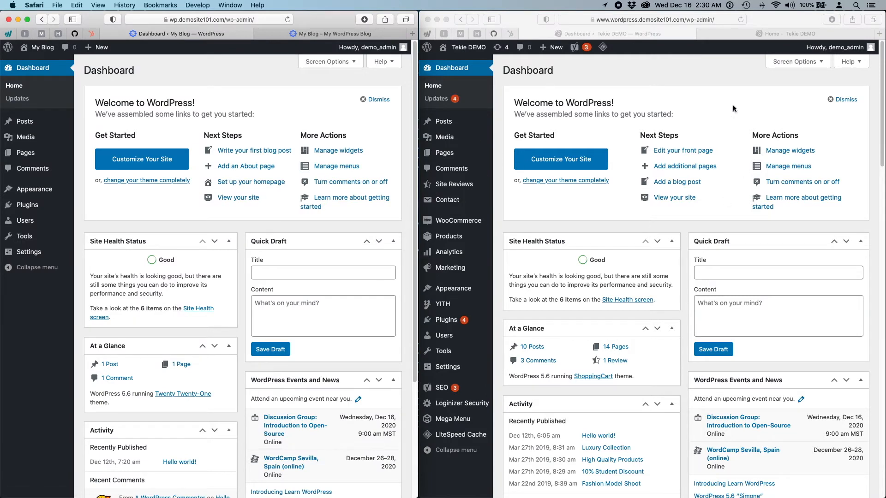
click(649, 77)
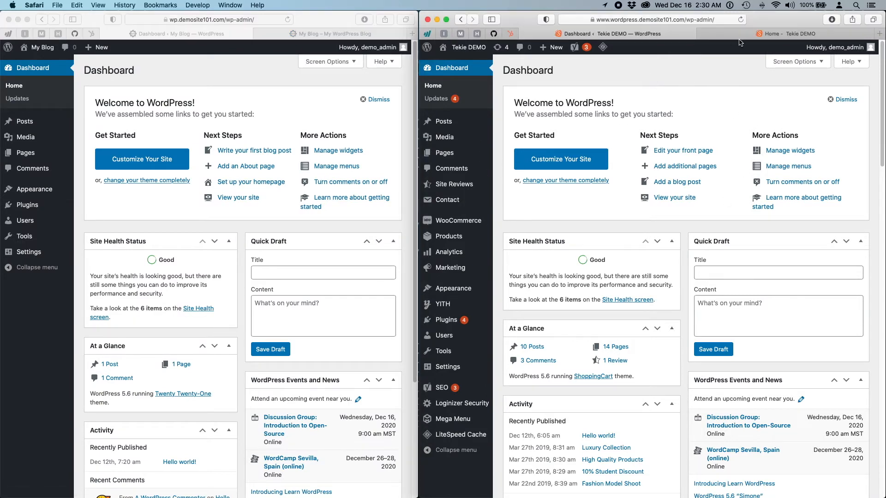
click(751, 30)
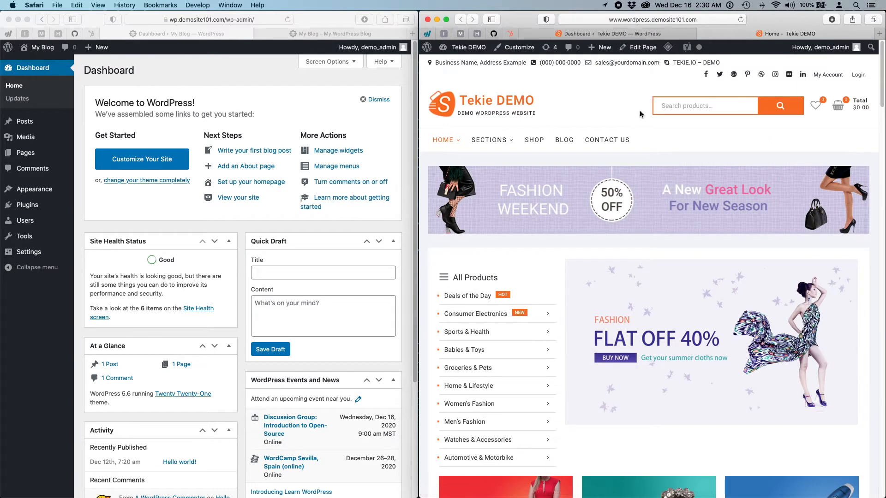
click(627, 34)
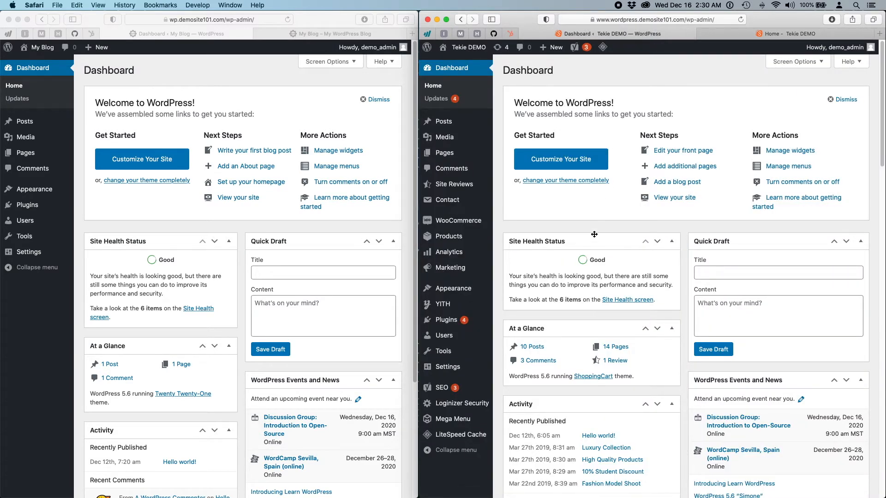
click(218, 75)
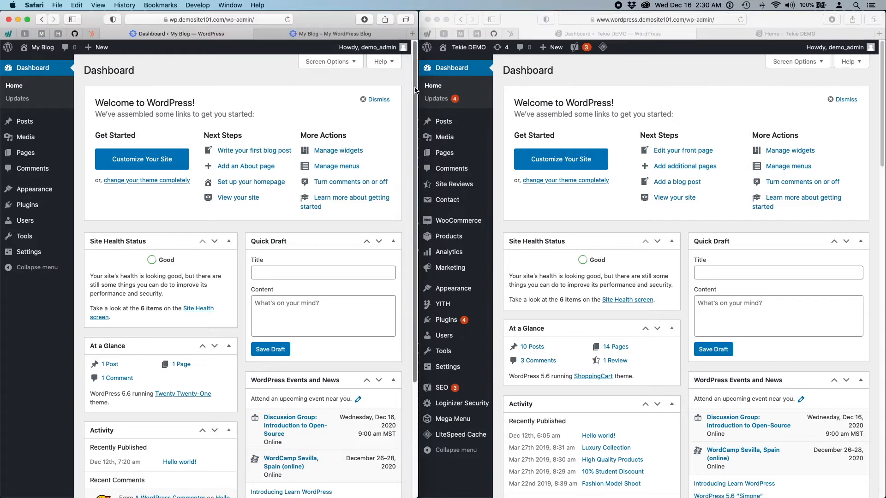
- Drag the blog window's right edge across the screen so its Dashboard spans the full width
drag(415, 90, 882, 89)
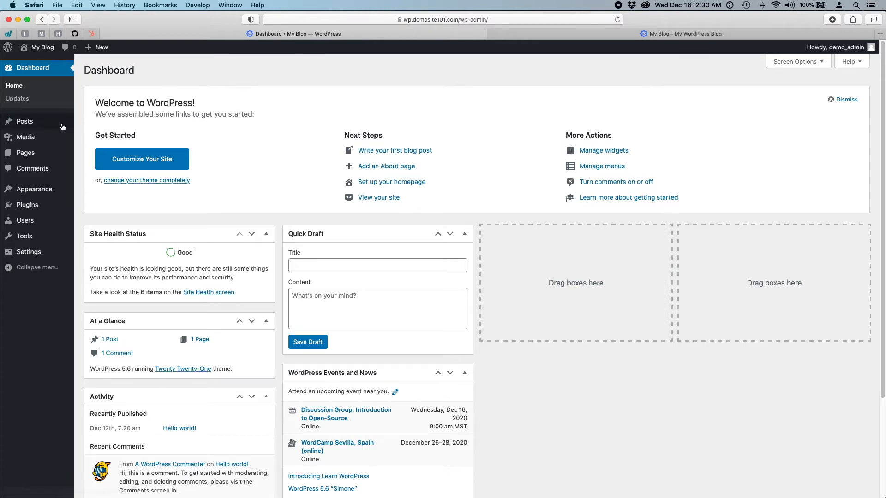
mouse_move(14, 125)
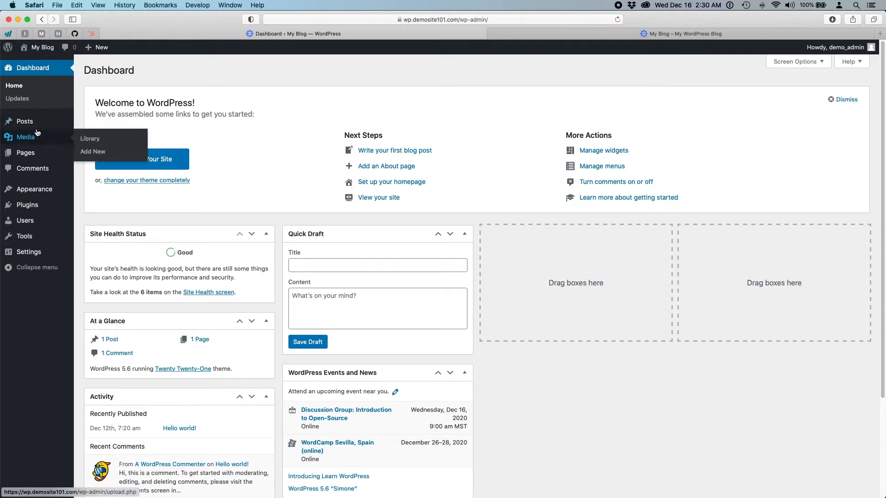
mouse_move(41, 150)
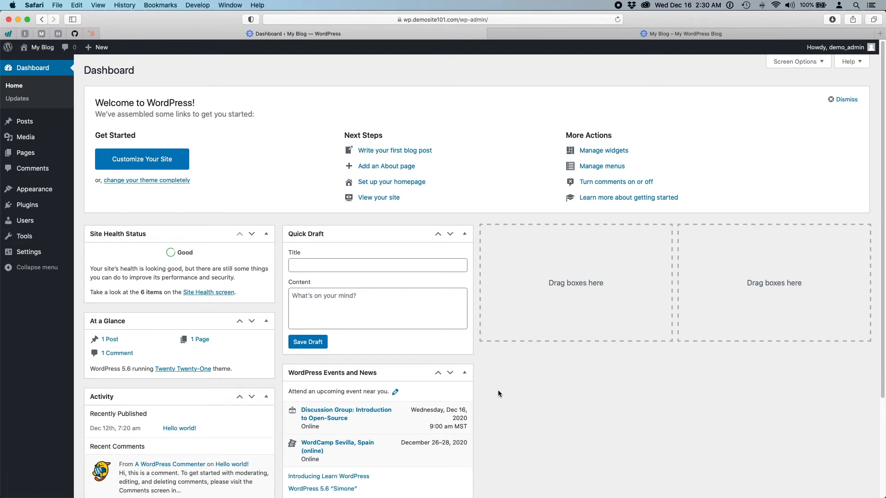
scroll(498, 391, down, 5)
scroll(498, 390, up, 5)
scroll(474, 359, down, 5)
scroll(474, 359, up, 5)
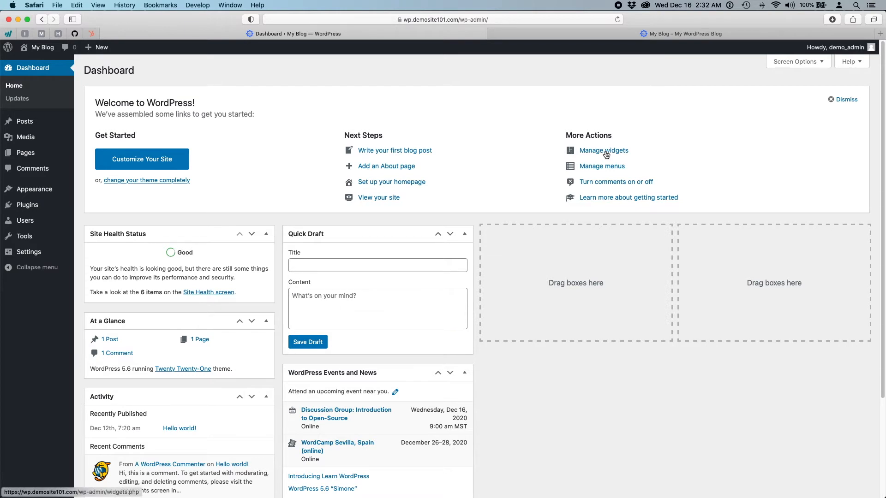
click(394, 198)
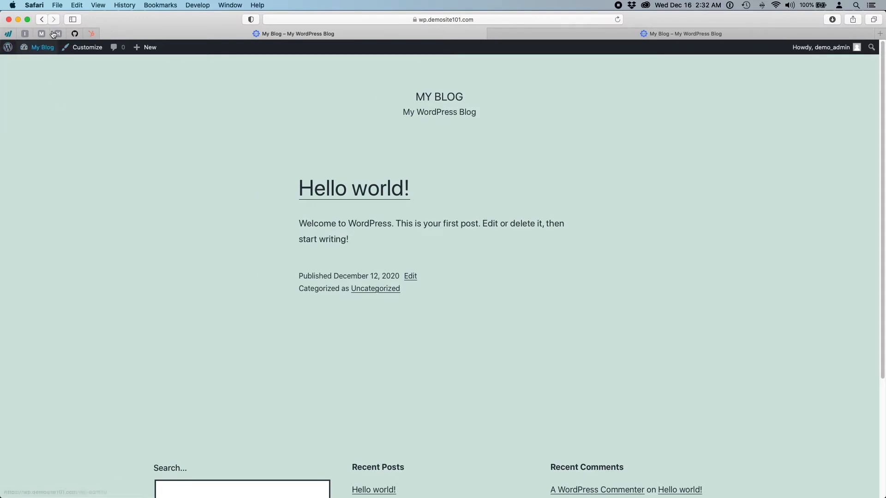
mouse_move(45, 49)
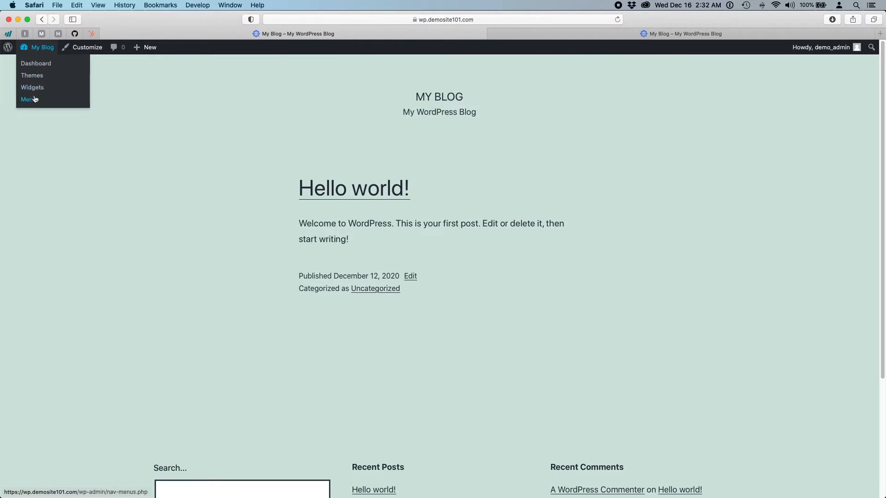
click(32, 67)
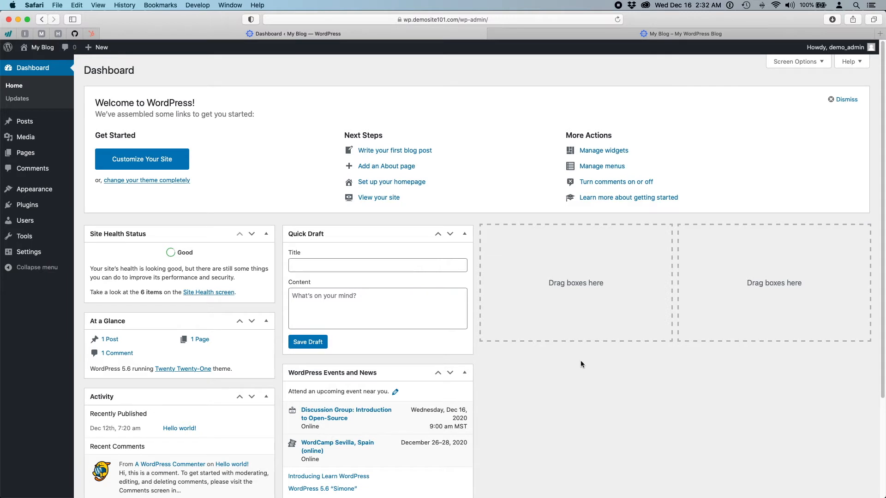
scroll(575, 369, down, 3)
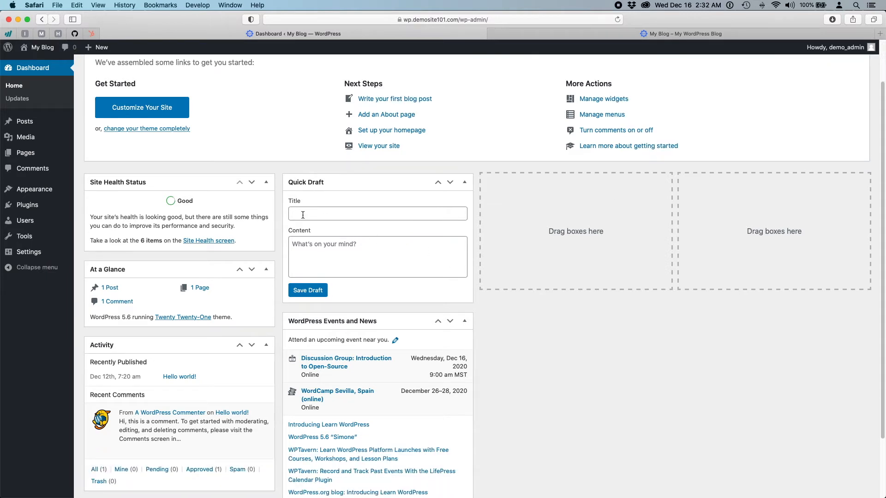
click(302, 212)
click(372, 261)
click(364, 211)
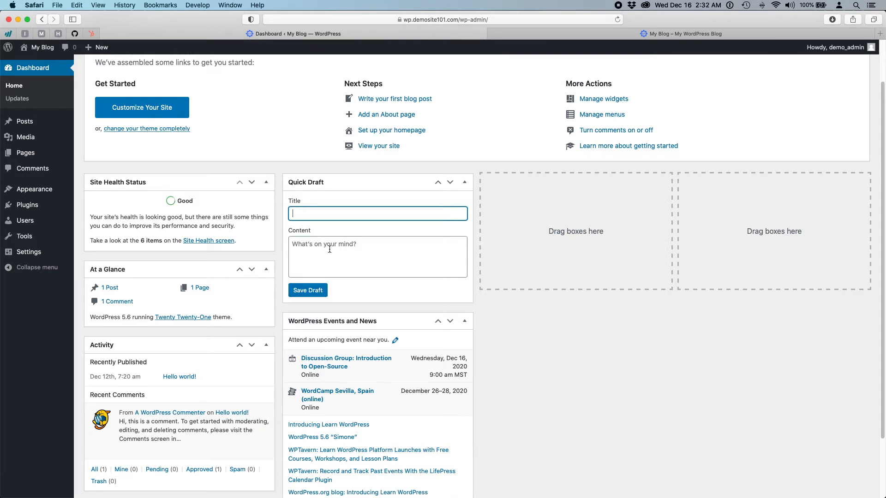
click(365, 256)
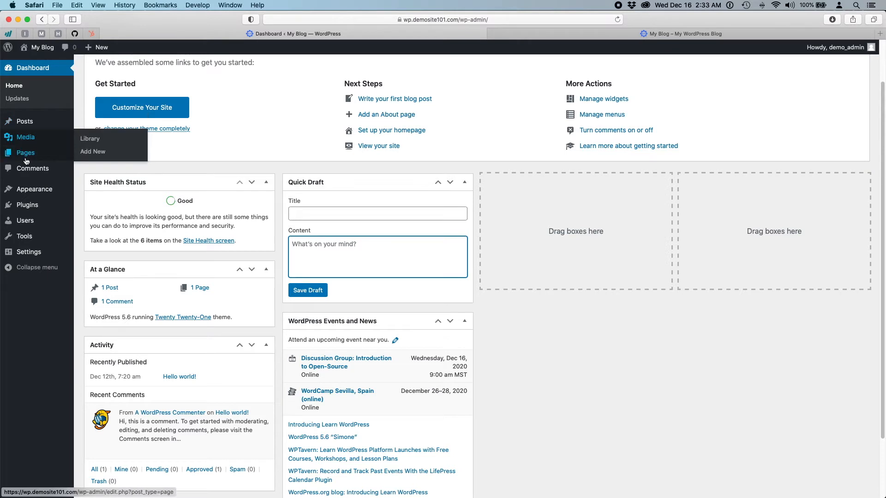
mouse_move(26, 162)
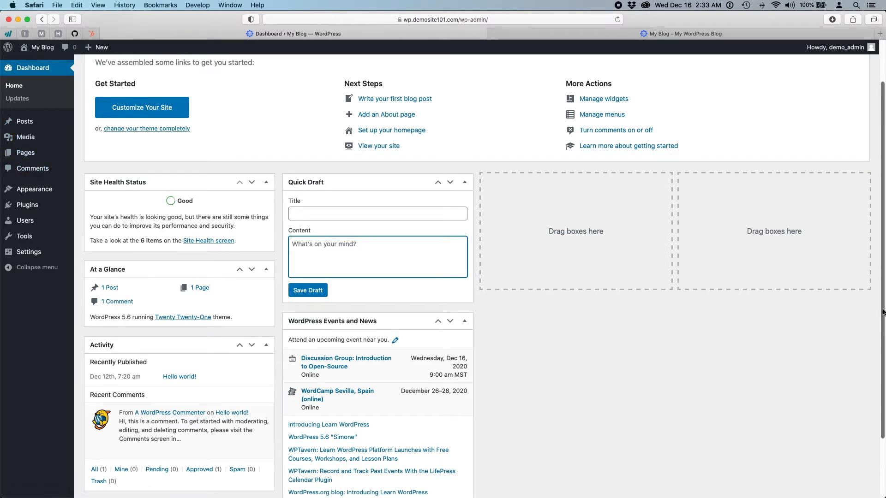
drag(883, 310, 401, 316)
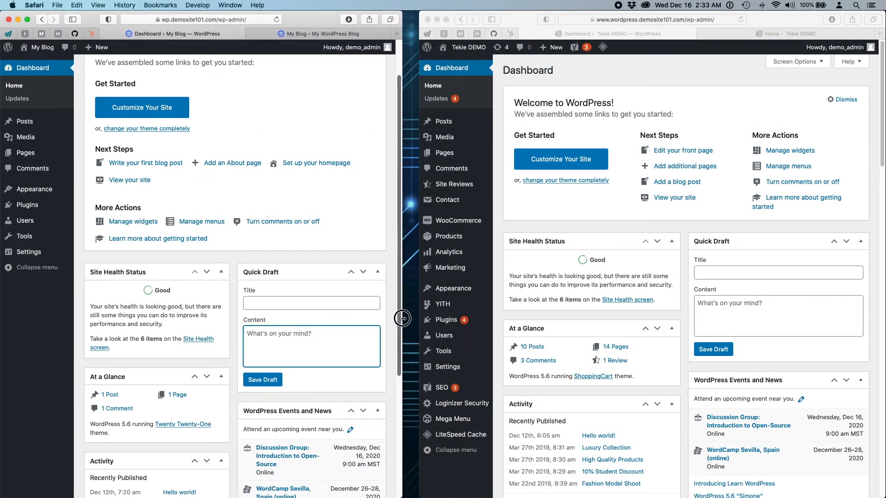
click(744, 275)
click(736, 315)
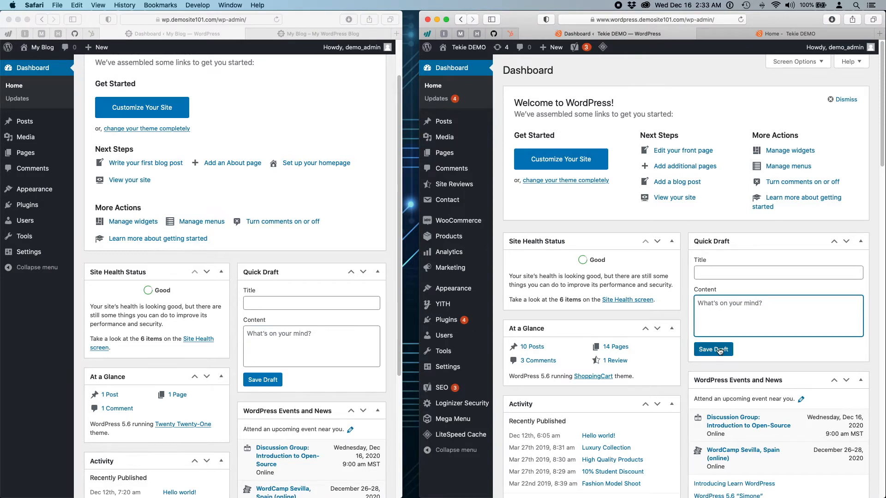
drag(401, 268, 884, 265)
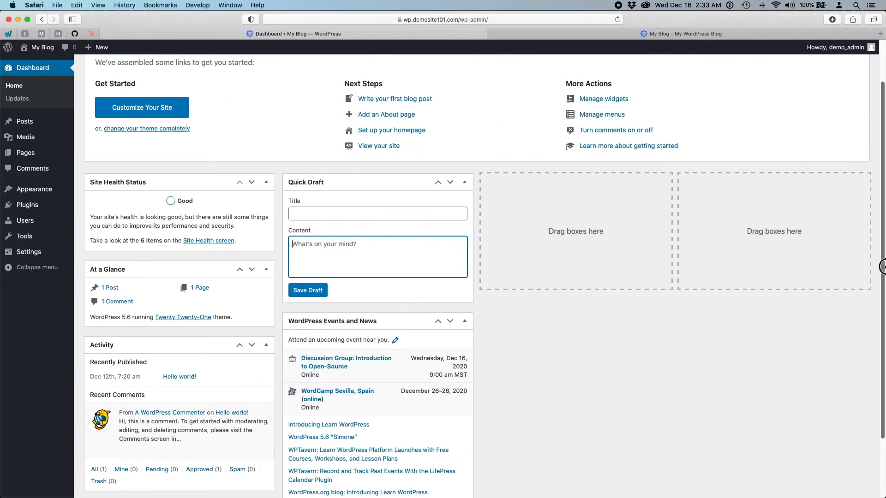
click(576, 345)
scroll(566, 367, down, 3)
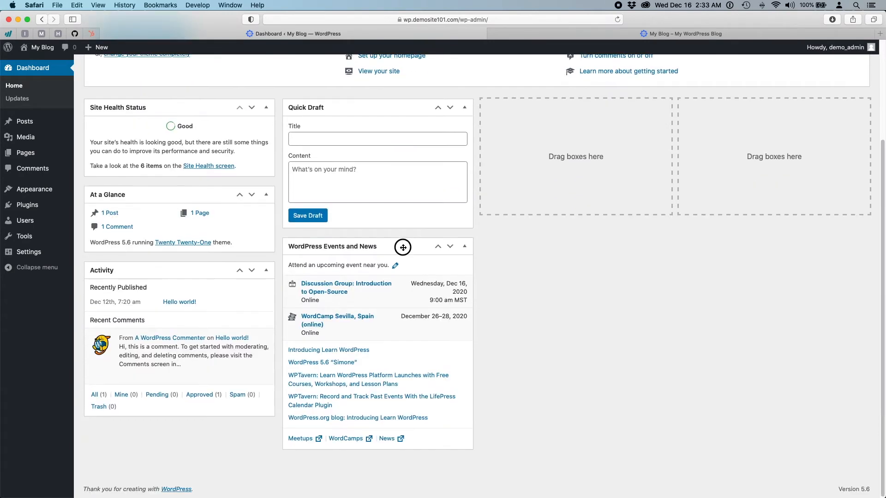
drag(403, 247, 404, 277)
scroll(547, 306, up, 3)
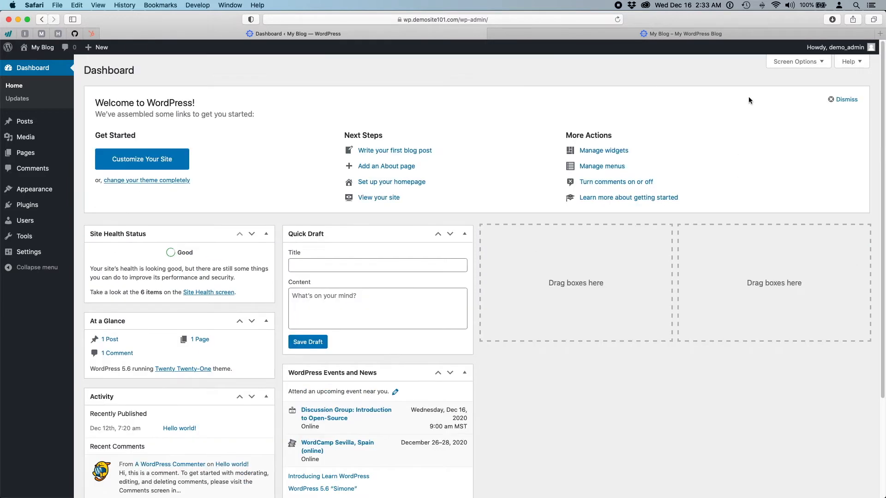
click(784, 61)
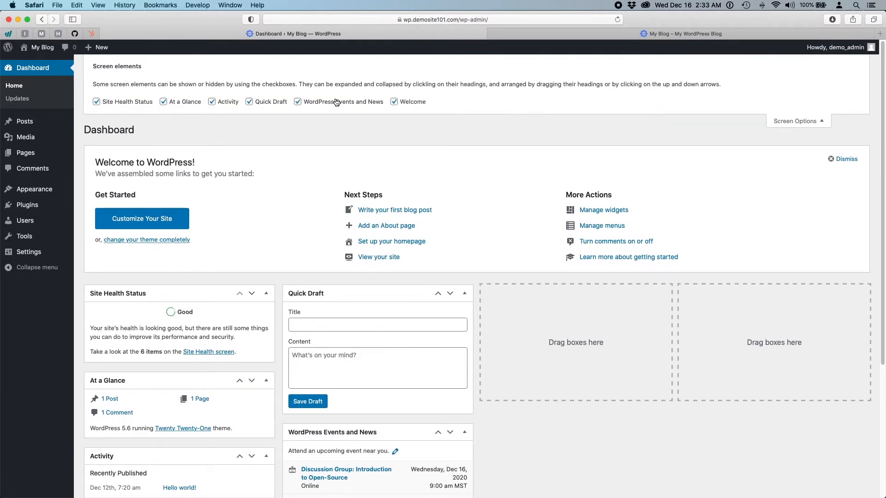
click(298, 102)
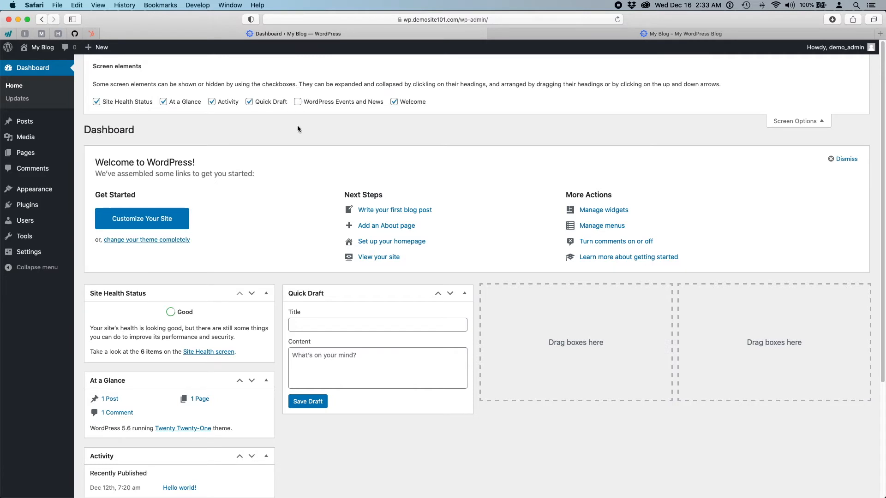
click(297, 102)
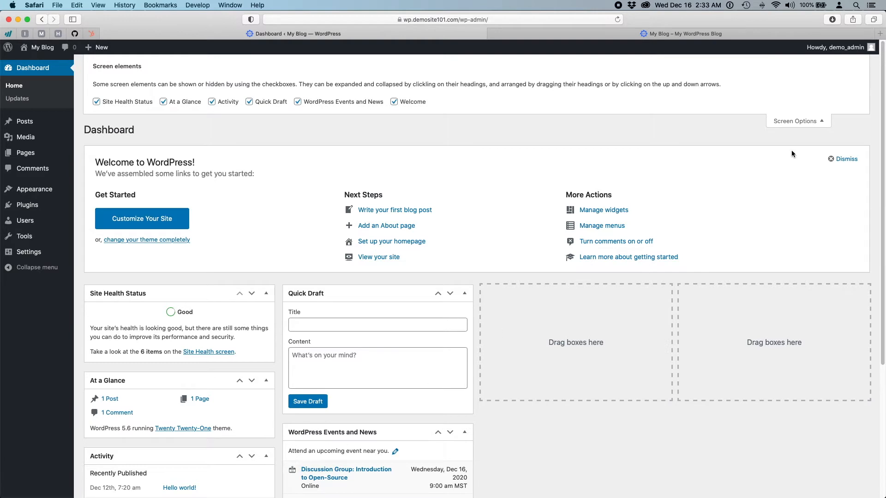
click(794, 121)
scroll(514, 272, down, 5)
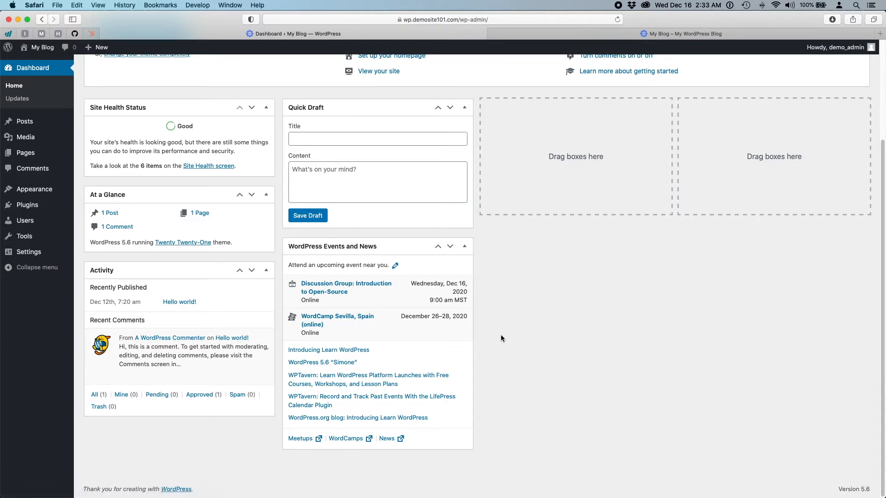
scroll(500, 338, up, 5)
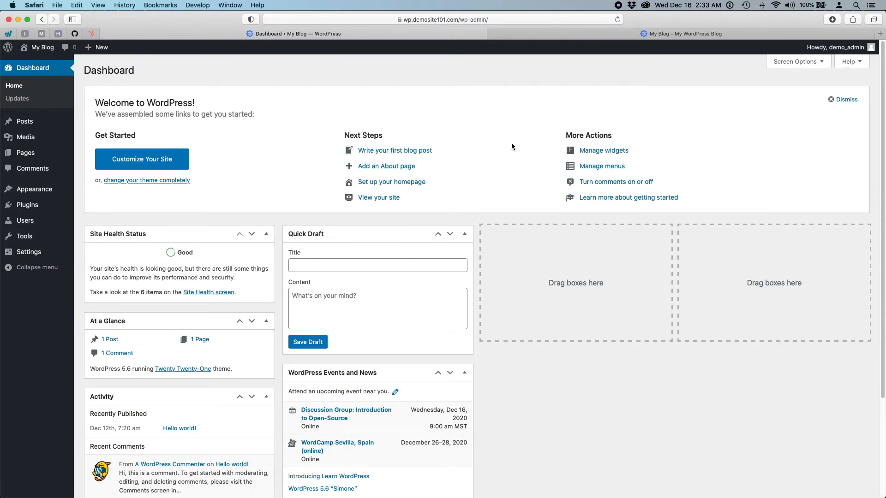
mouse_move(17, 121)
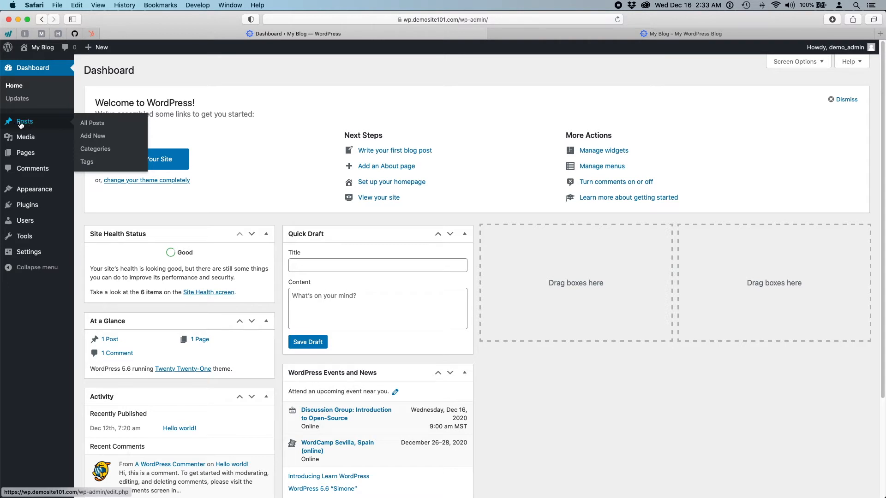
- From All Posts, open Hello world! in the block editor and advance the welcome guide to page two
click(21, 122)
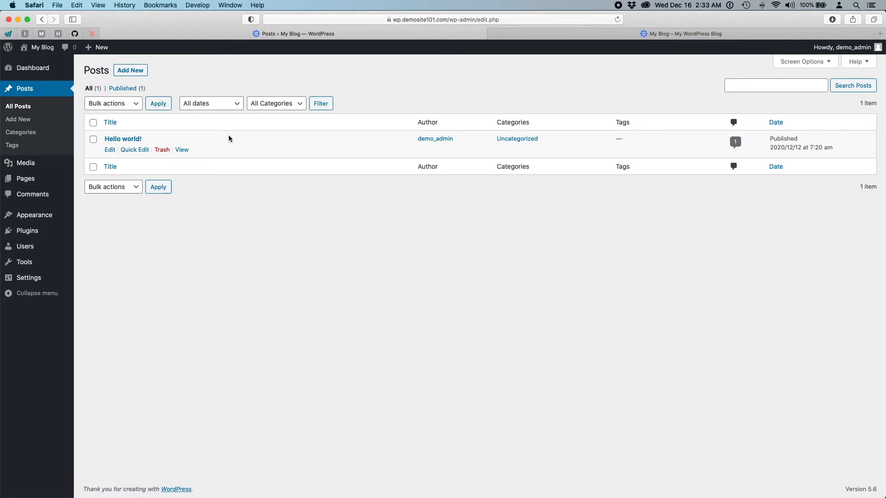
click(117, 141)
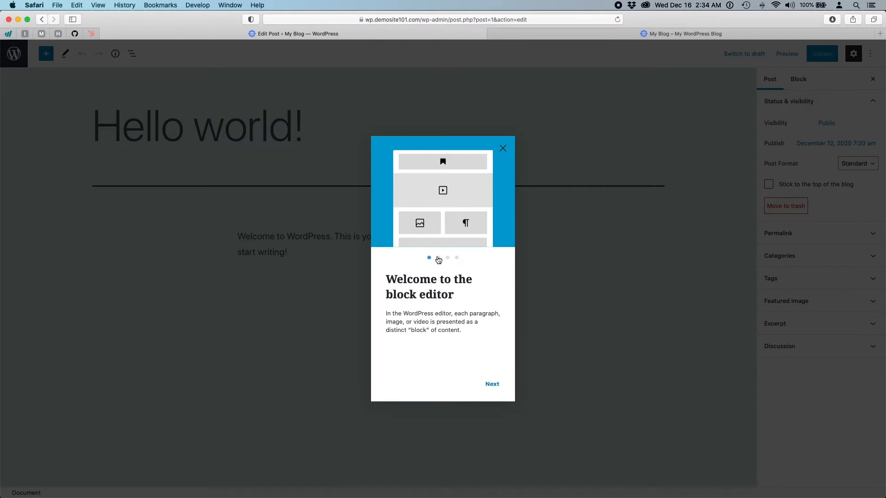
click(438, 257)
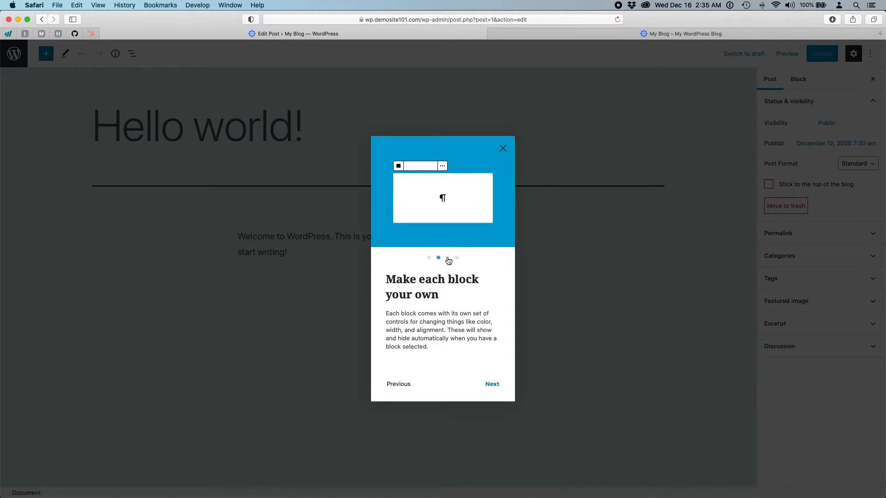
- Page through the block editor welcome guide to its end and close it
click(448, 258)
click(456, 258)
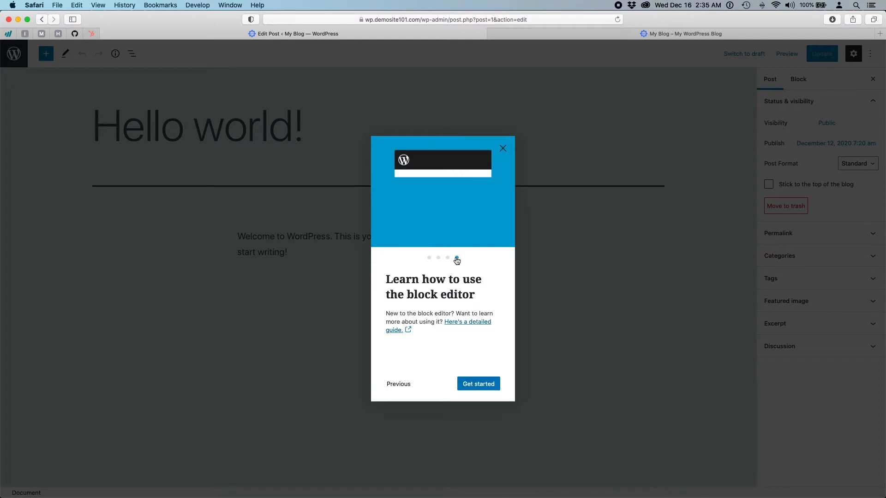
click(503, 149)
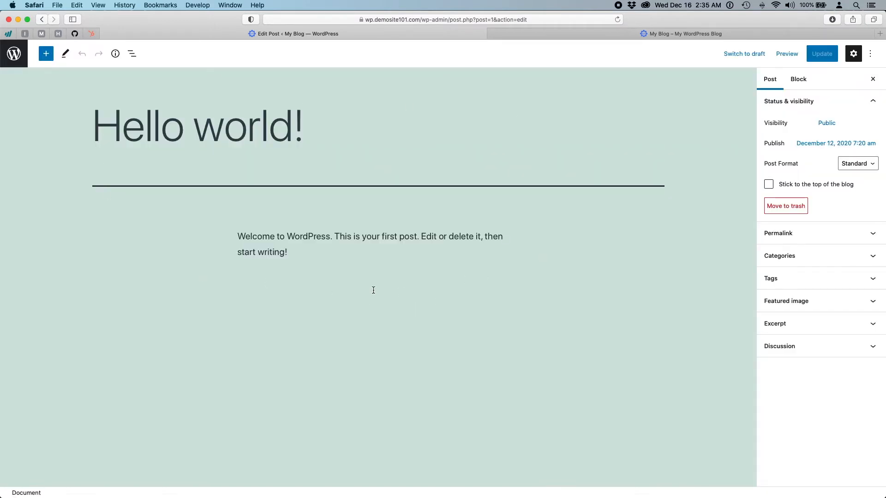
- Add 'Here is another paragraph.' below the welcome text, update the post, and return to Posts
click(320, 266)
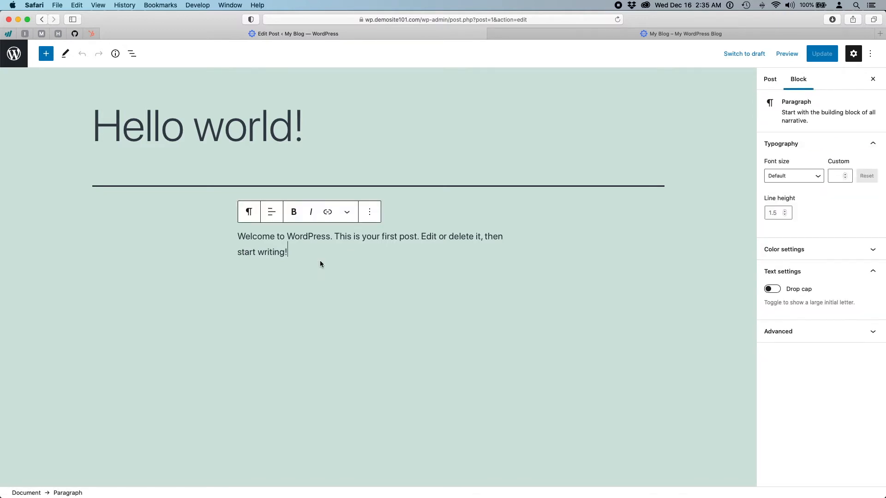
key(Return)
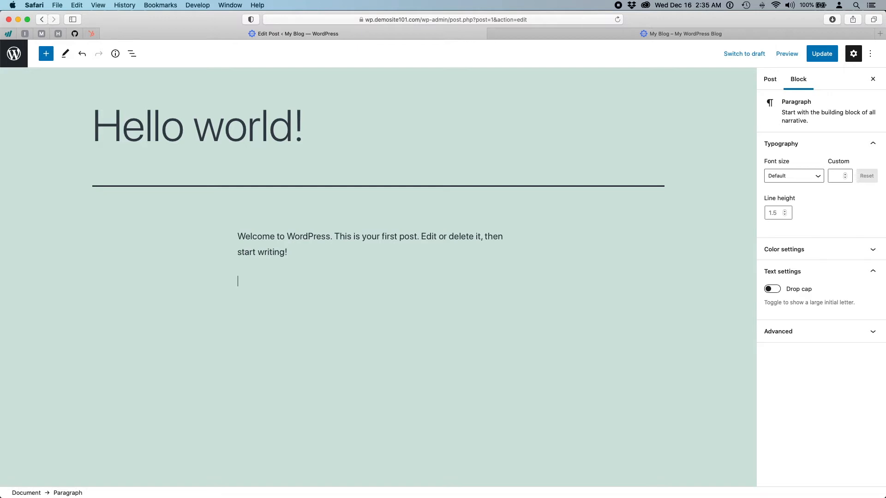
text(Here a)
text( another paragraph.)
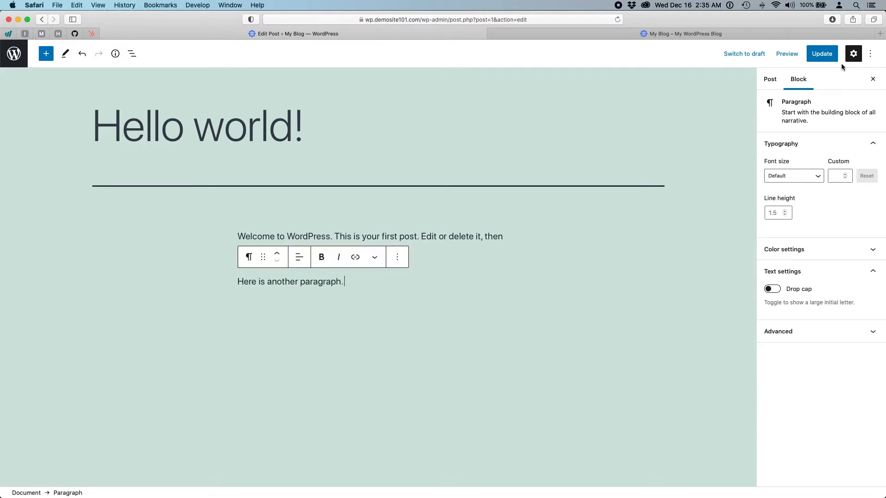
click(822, 54)
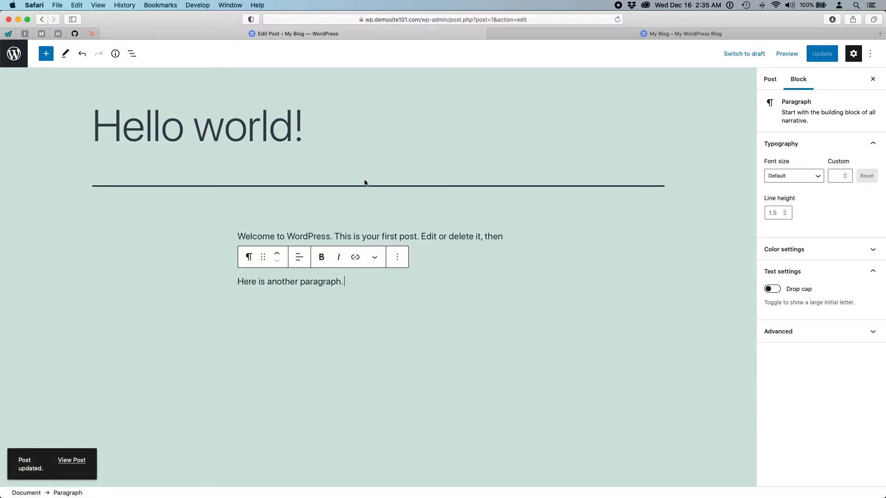
click(14, 54)
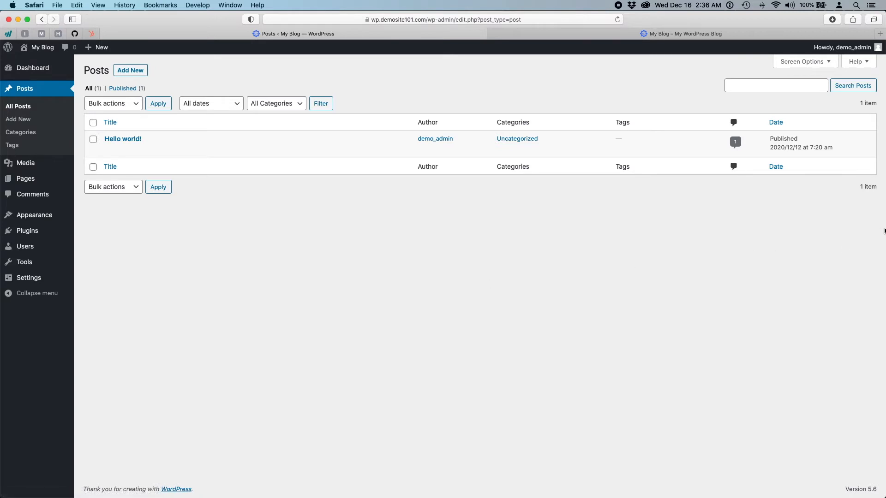
- Narrow the blog window, widen the Tekie DEMO window full-screen, and show its Home storefront
drag(882, 229, 376, 263)
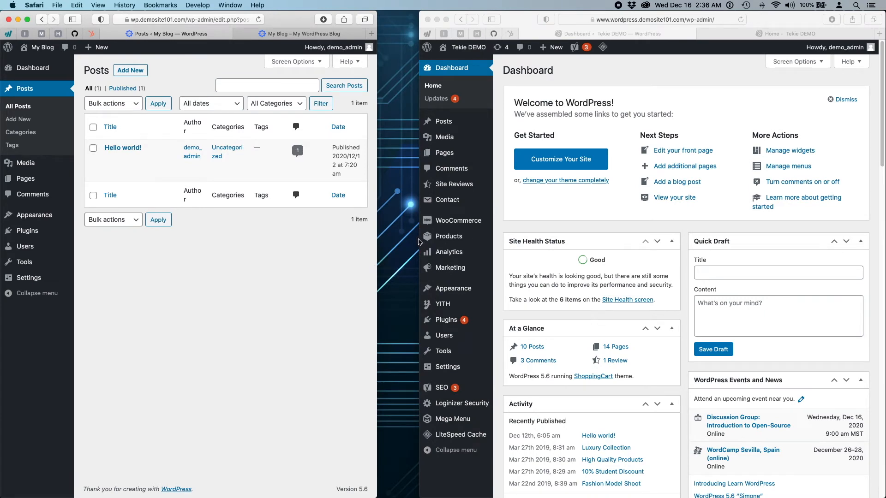
click(539, 219)
mouse_move(431, 225)
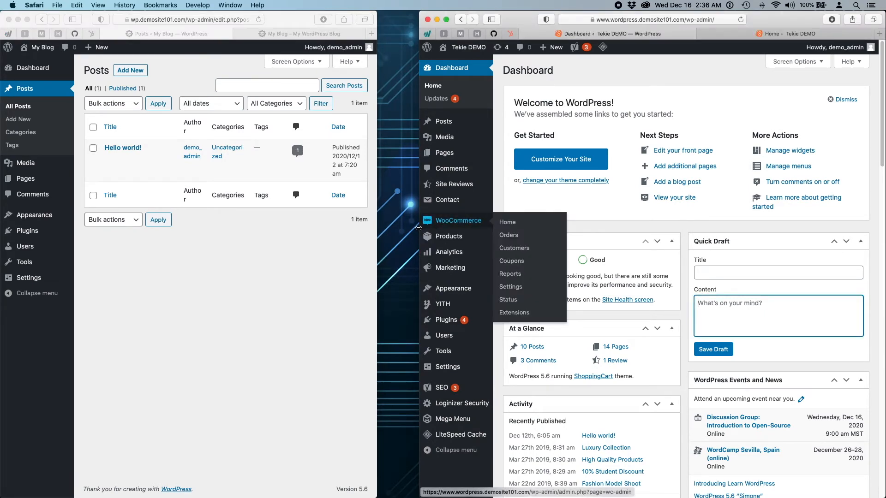
drag(418, 228, 1, 222)
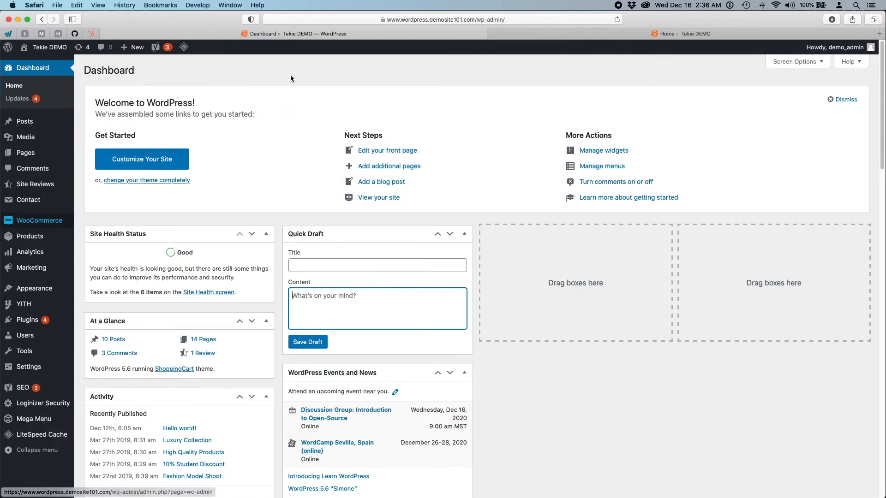
click(694, 34)
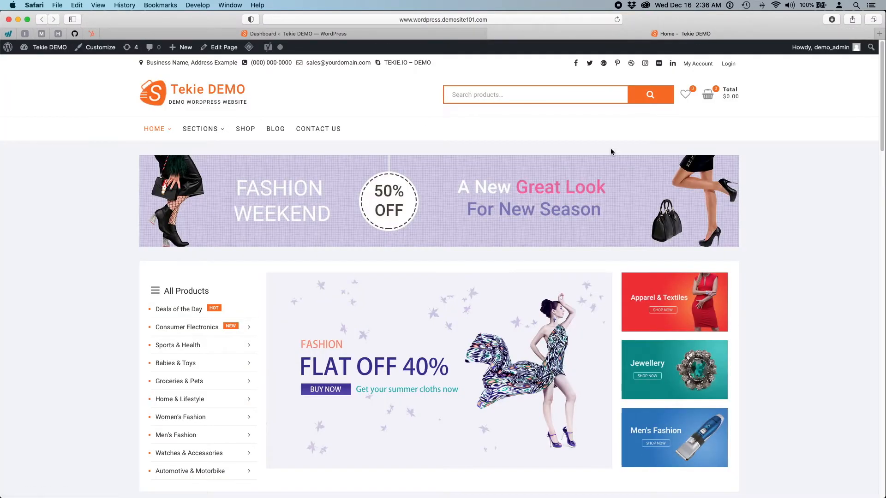
scroll(272, 215, down, 5)
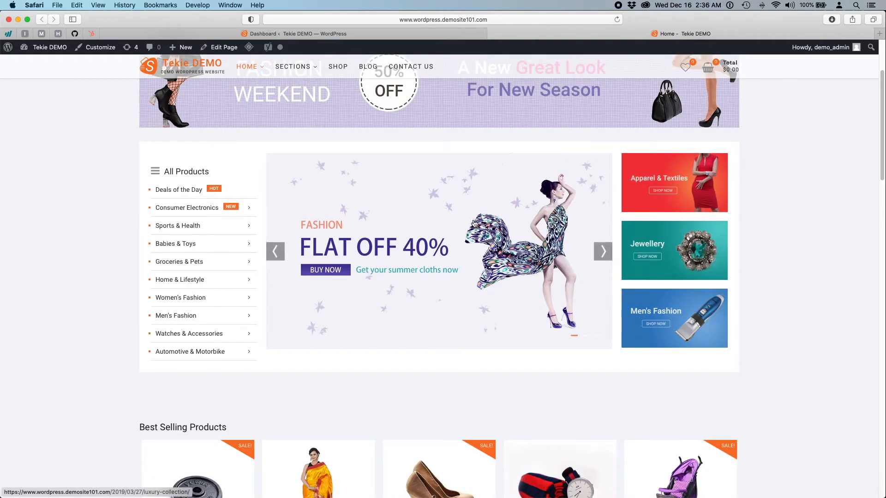
- Open the Luxury Collection post from the slider banner and scroll through it
click(453, 219)
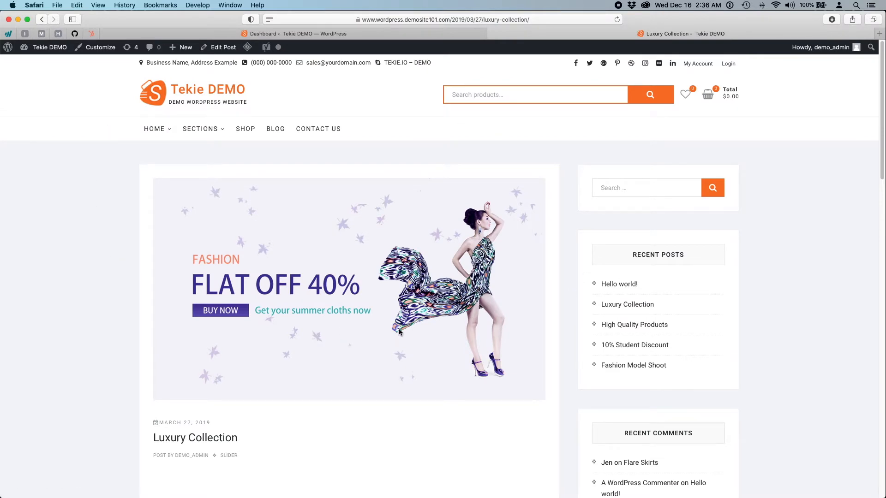
scroll(631, 204, down, 4)
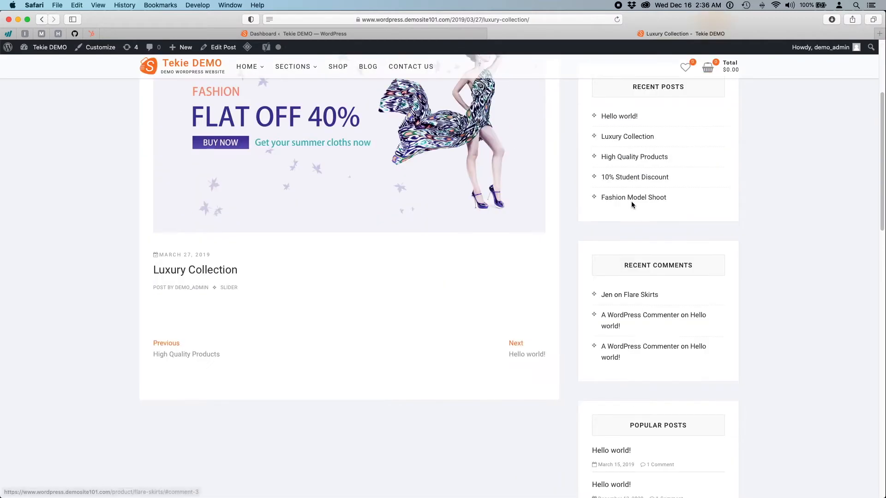
scroll(637, 295, down, 5)
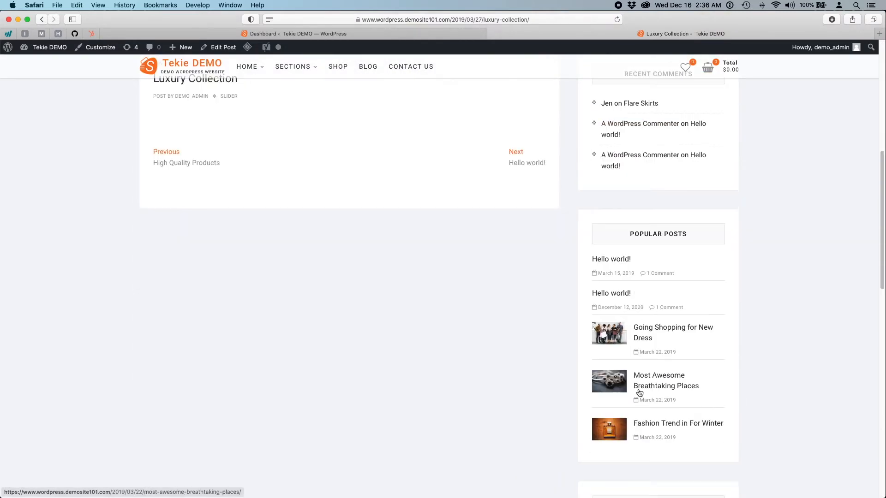
scroll(648, 329, up, 4)
scroll(333, 318, up, 4)
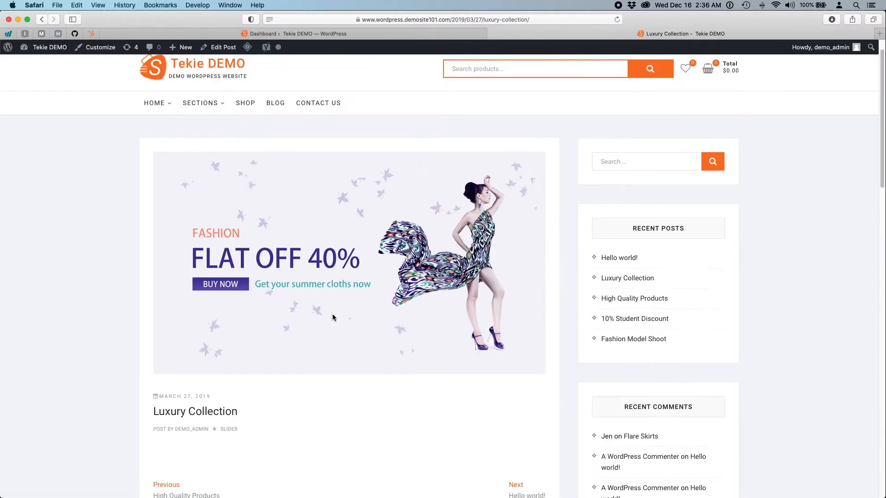
scroll(332, 317, down, 2)
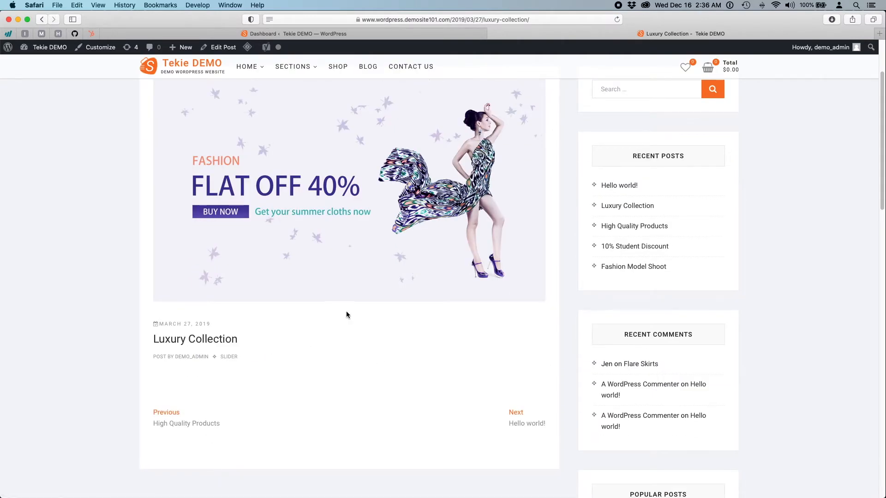
scroll(350, 311, up, 3)
scroll(308, 317, down, 4)
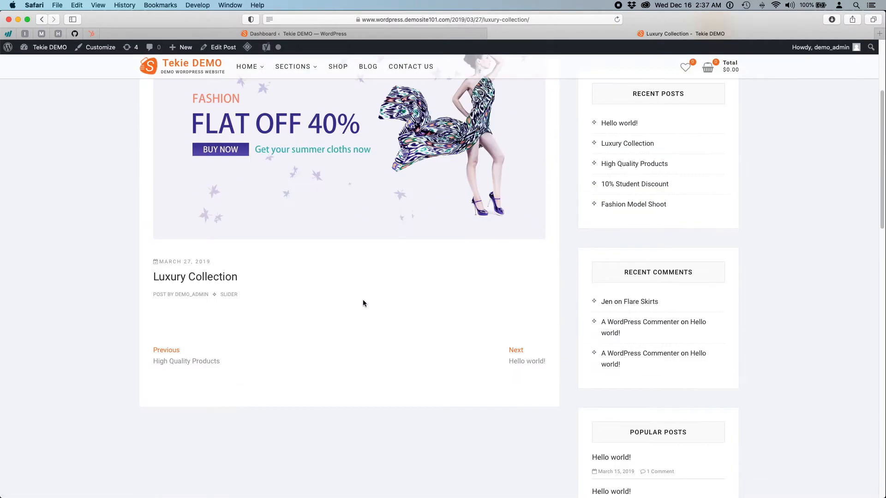
scroll(337, 339, down, 6)
scroll(337, 343, up, 10)
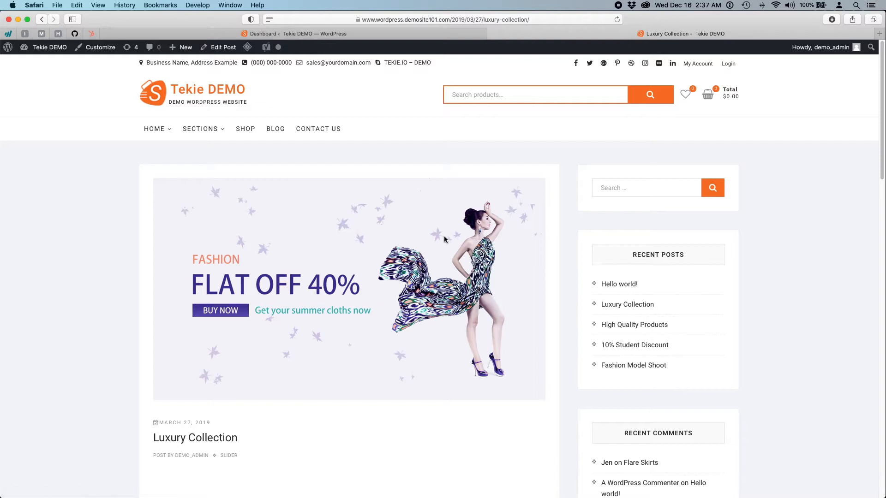
- Glance at the Tekie DEMO dashboard, return to Luxury Collection, then shrink the window to reveal My Blog Posts
click(362, 34)
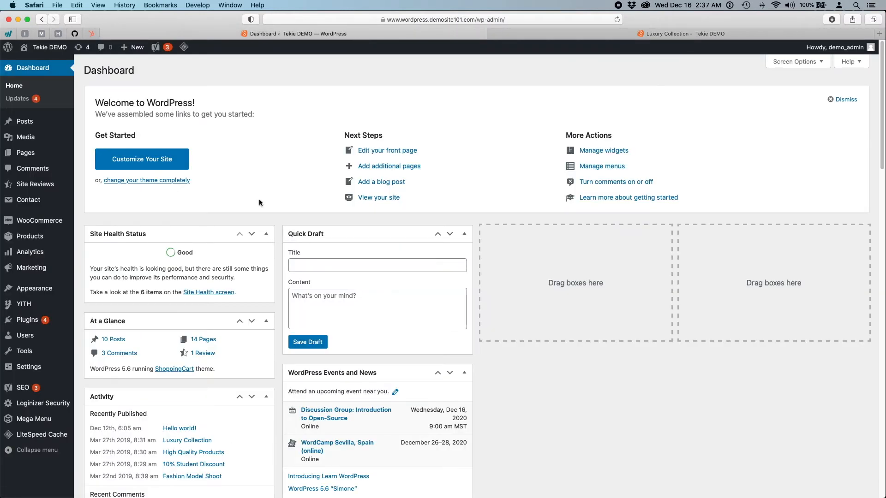
mouse_move(28, 124)
click(558, 37)
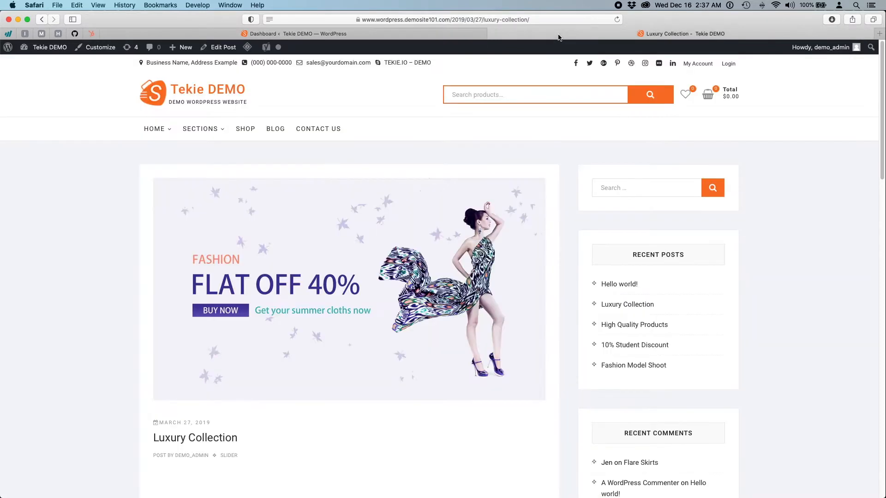
mouse_move(196, 129)
drag(1, 157, 881, 180)
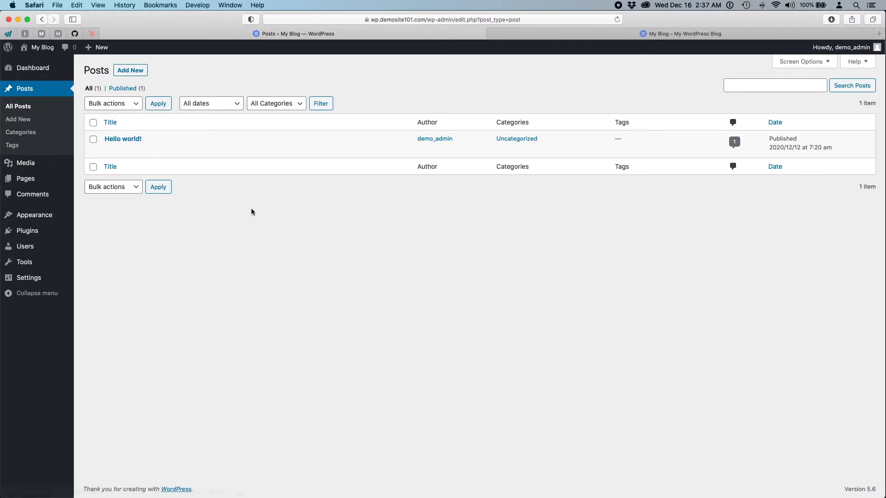
click(546, 36)
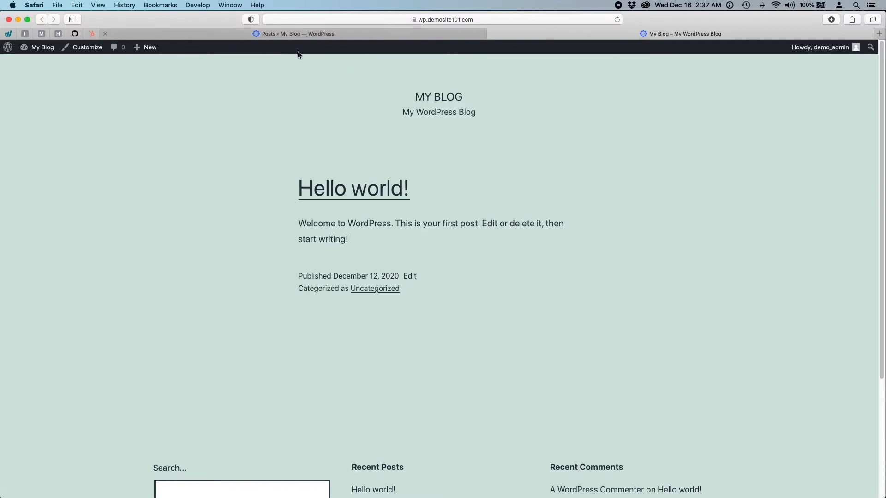
click(302, 34)
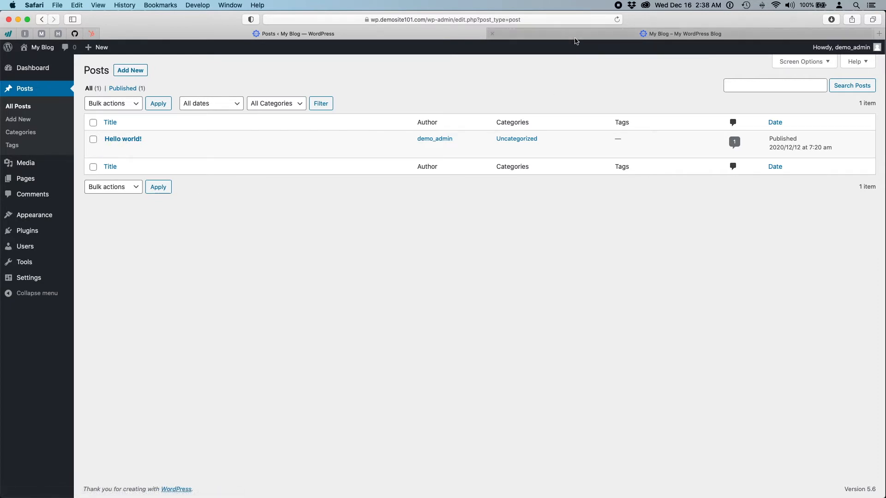
click(507, 34)
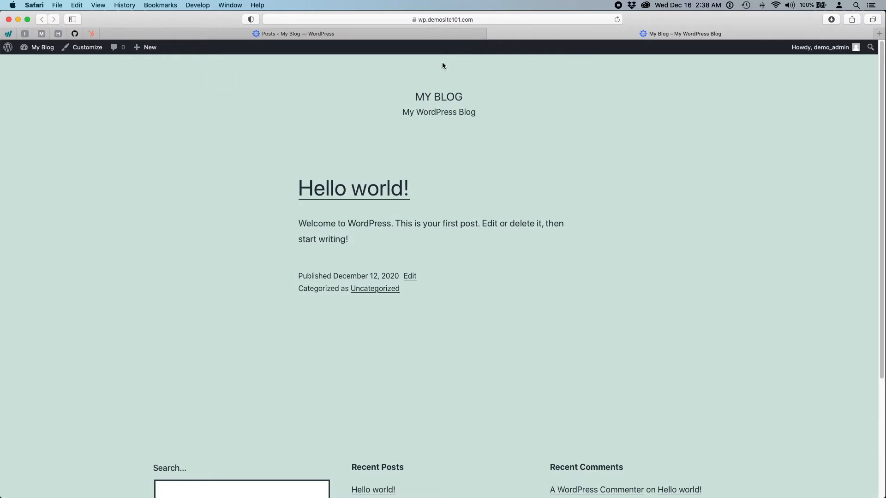
click(393, 31)
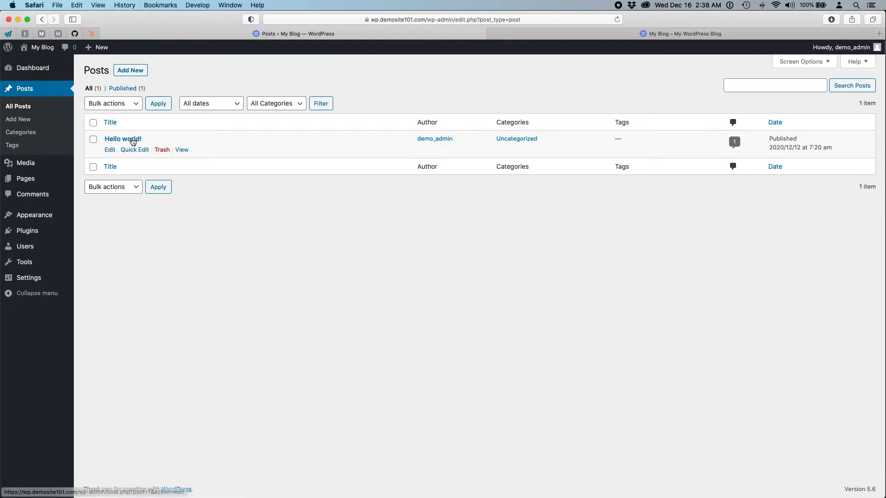
- Open Hello world! in the block editor and select each paragraph block in turn
click(117, 140)
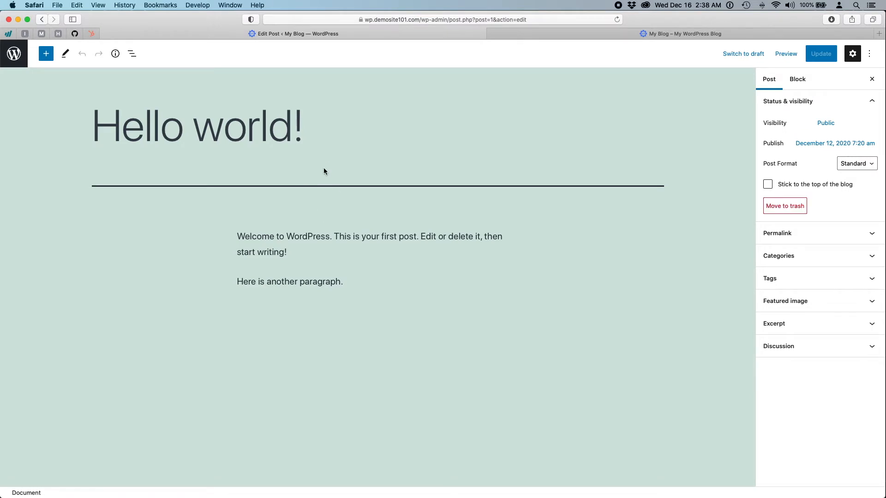
click(302, 296)
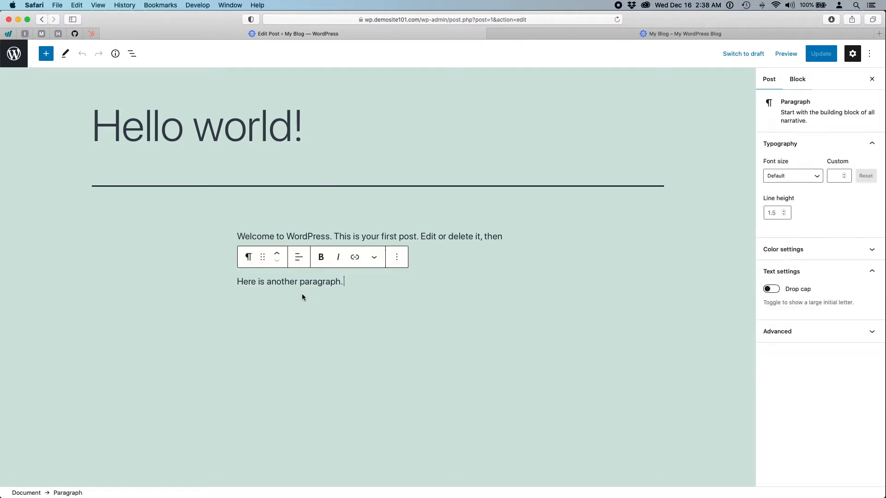
click(310, 238)
click(317, 275)
click(413, 238)
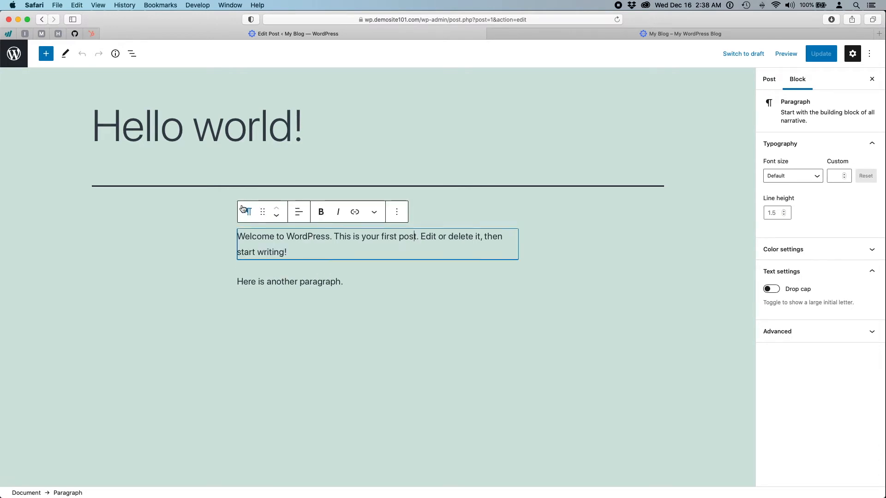
- Bold the word WordPress in the welcome paragraph and look through the extra formatting options
double_click(313, 236)
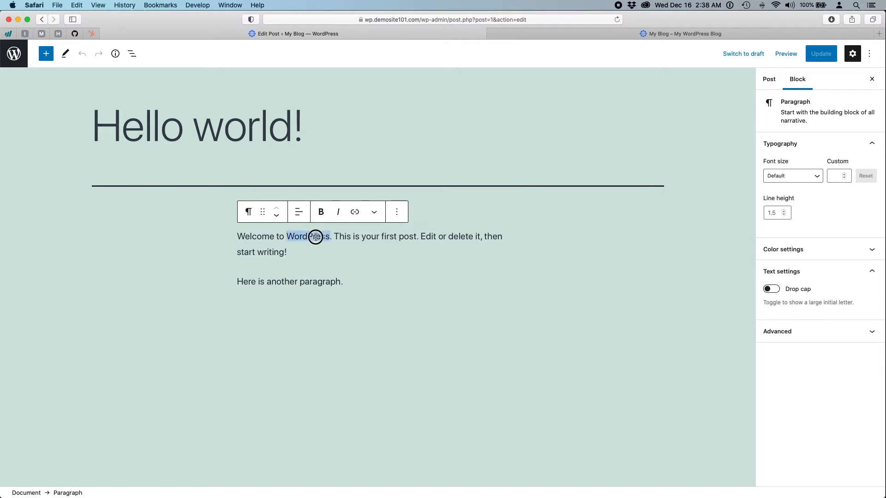
click(320, 214)
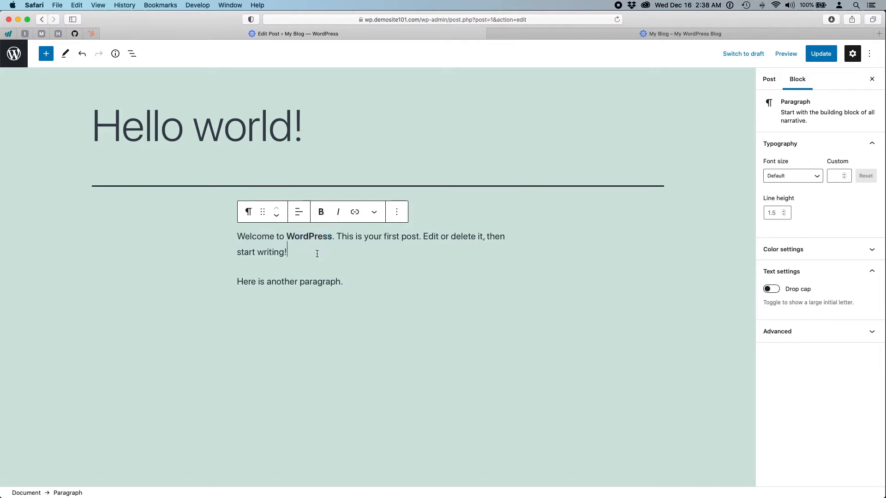
click(375, 213)
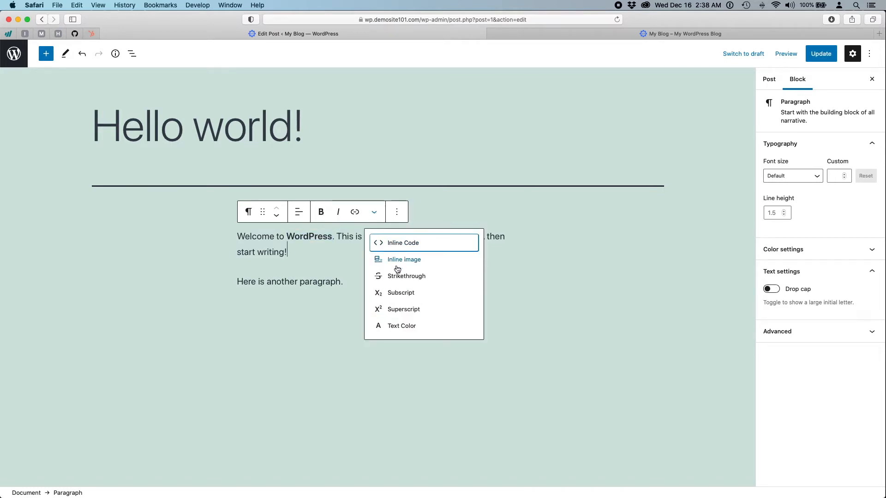
click(397, 212)
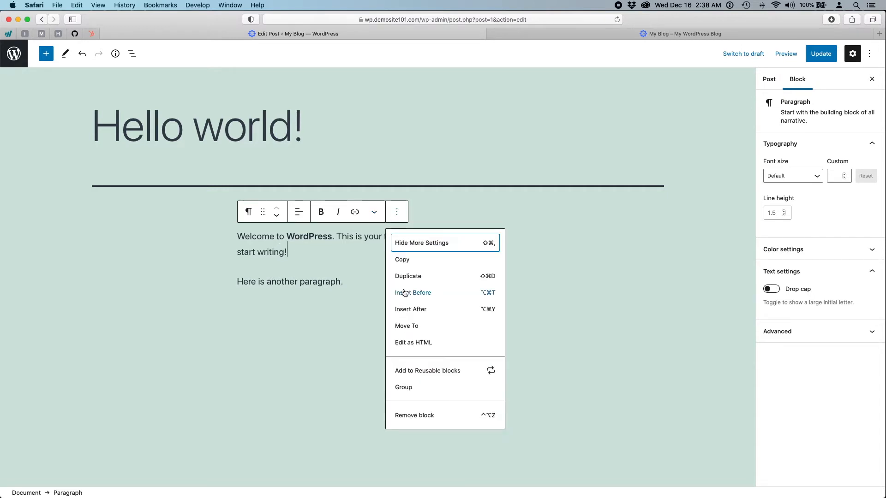
click(300, 248)
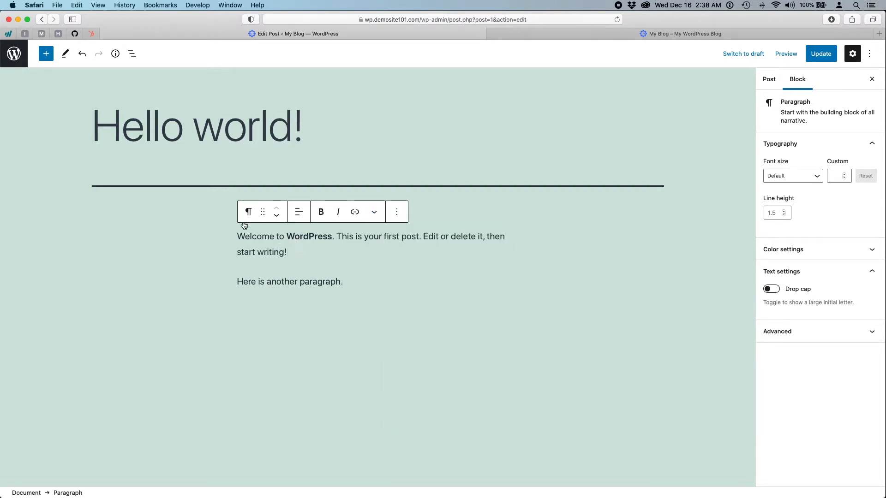
click(311, 282)
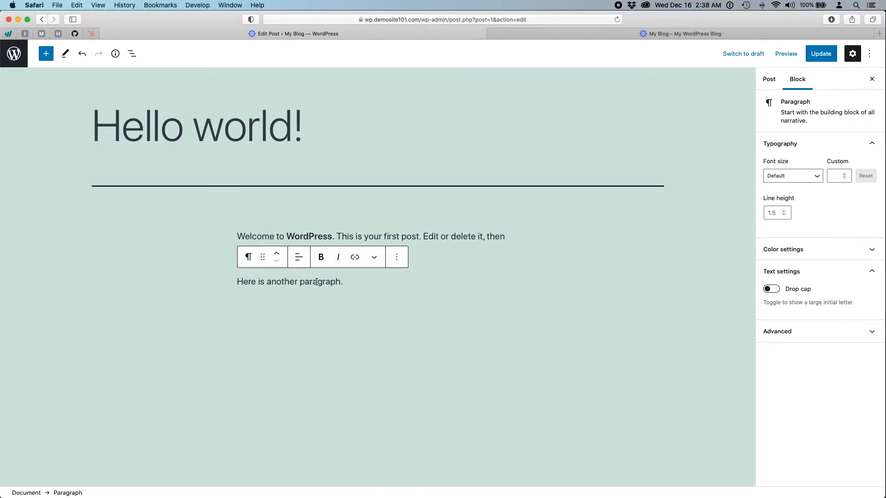
- Transform the 'Here is another paragraph.' block into a Heading
drag(310, 282, 215, 277)
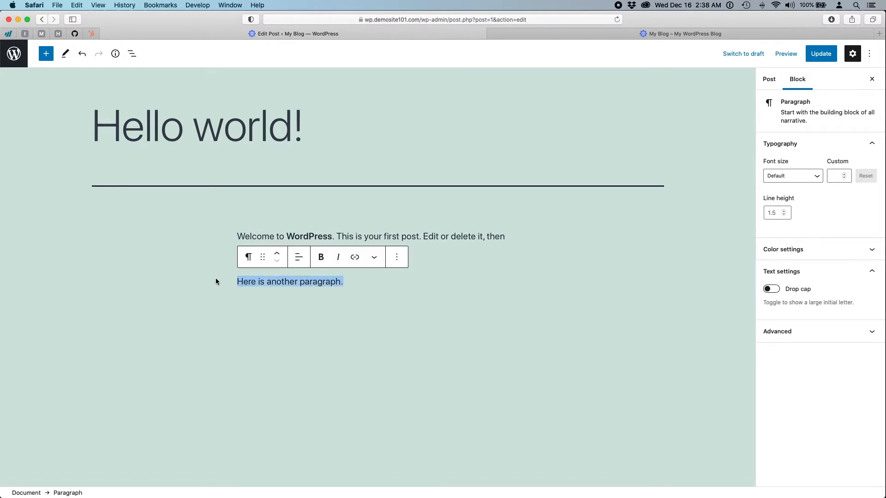
click(249, 256)
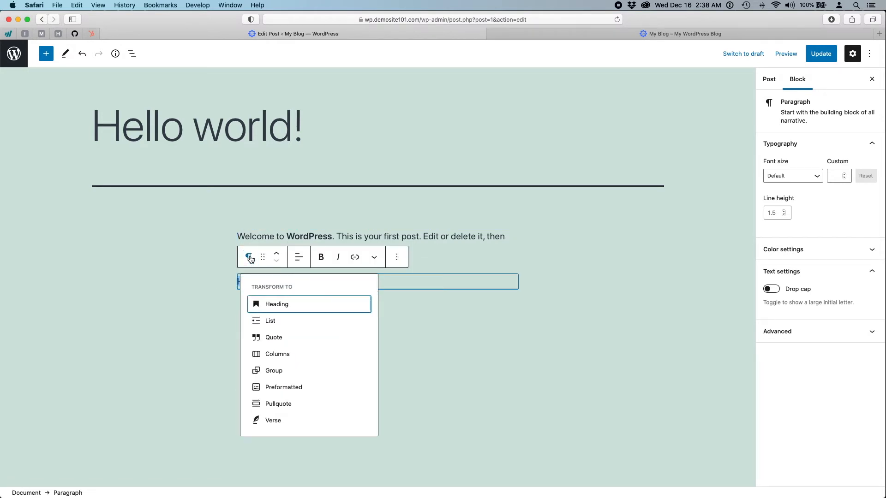
click(284, 307)
click(357, 284)
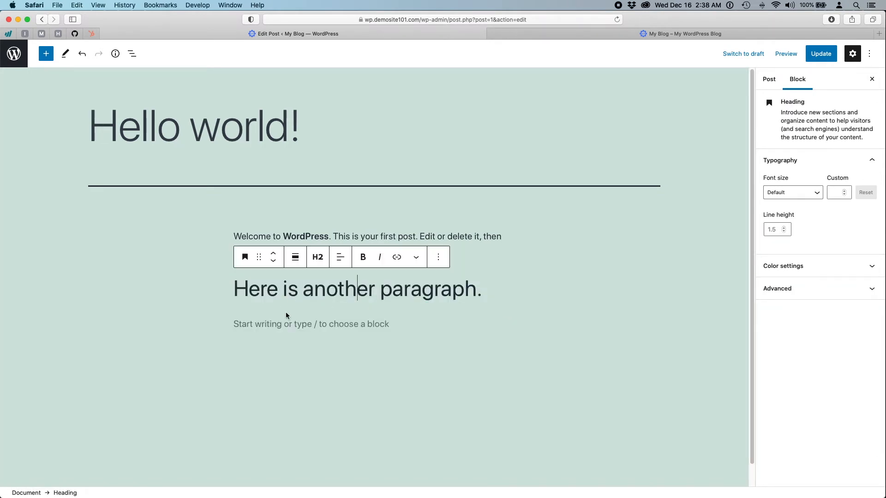
- Add a bulleted list with items version 1, version 2 and version 3 below the heading
click(262, 323)
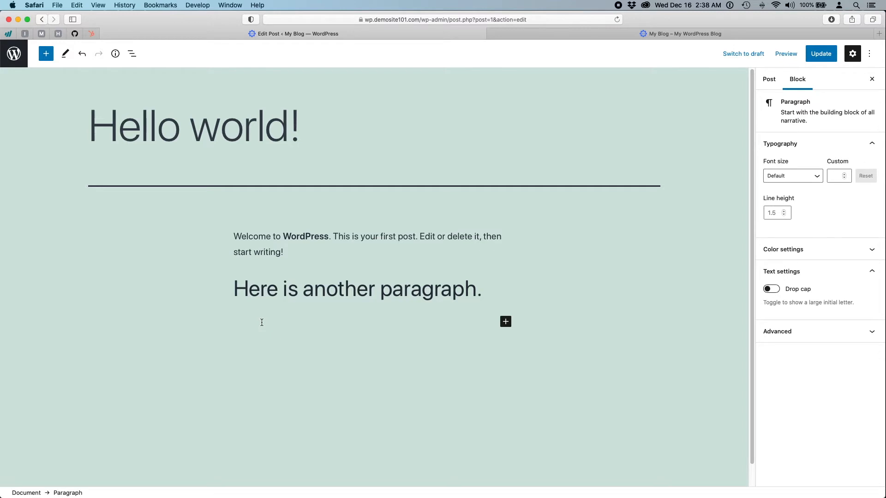
text(version 1)
key(Return)
click(246, 327)
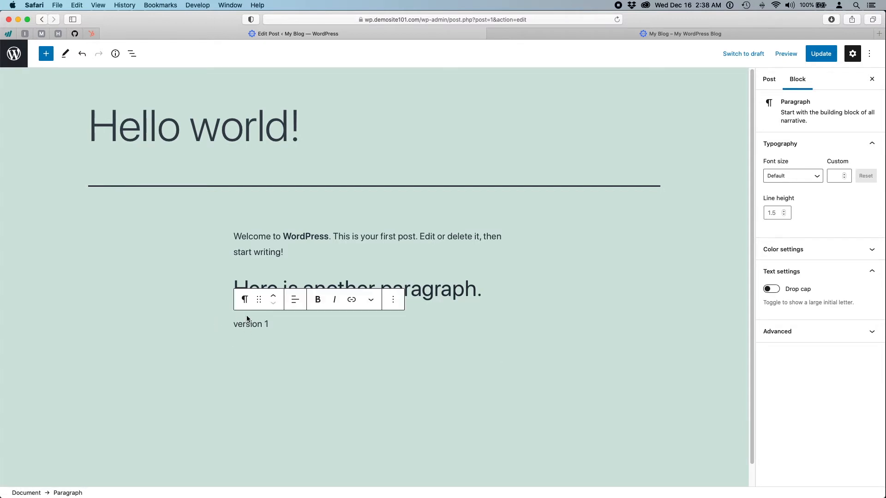
click(244, 300)
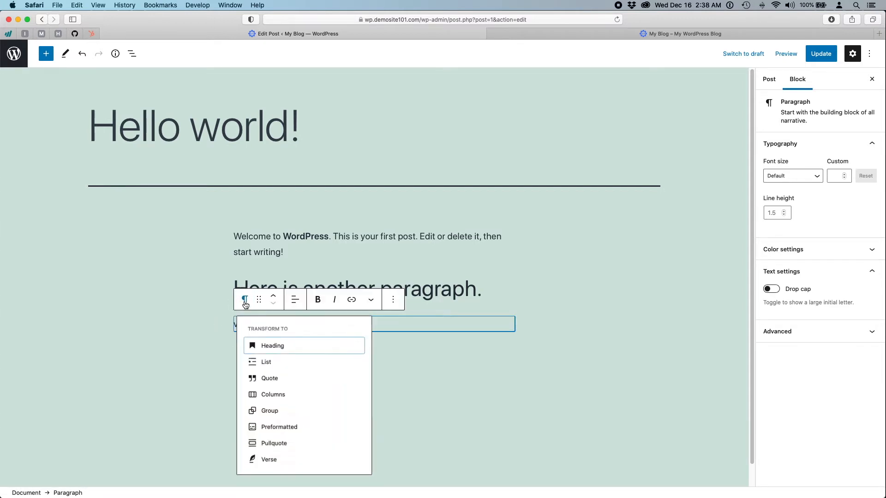
click(263, 362)
key(Return)
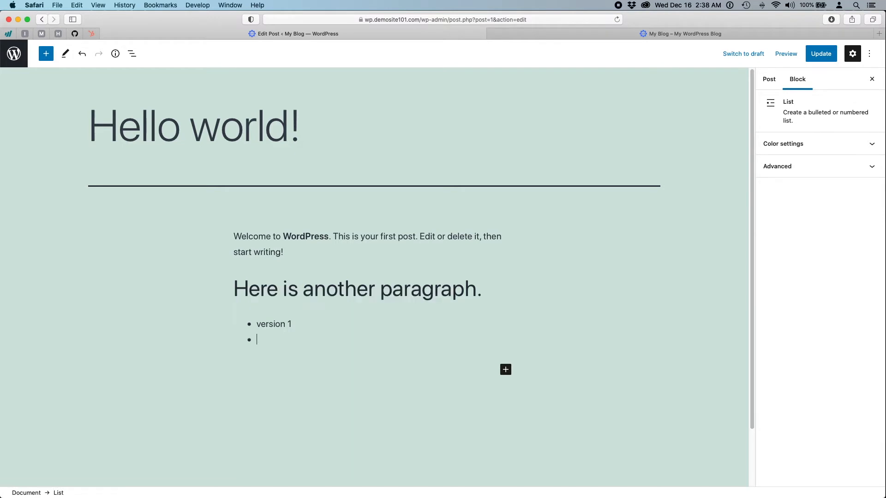
text(version 2)
key(Return)
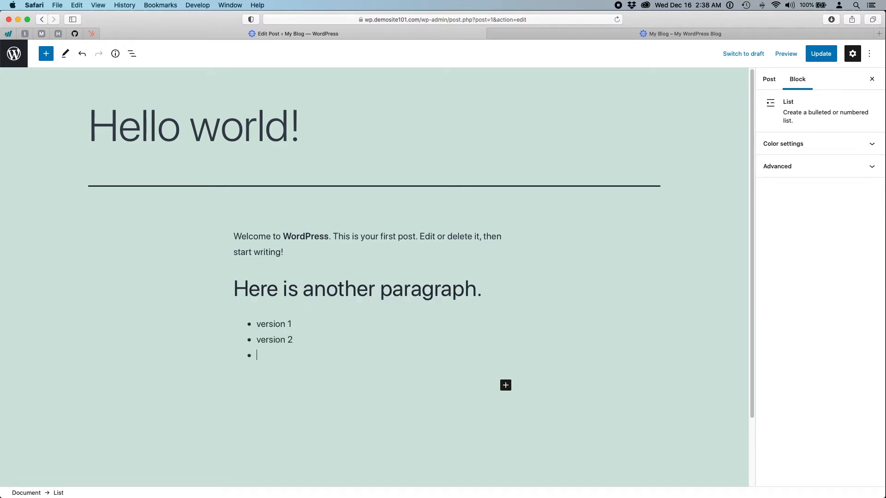
text(version 3)
key(Return)
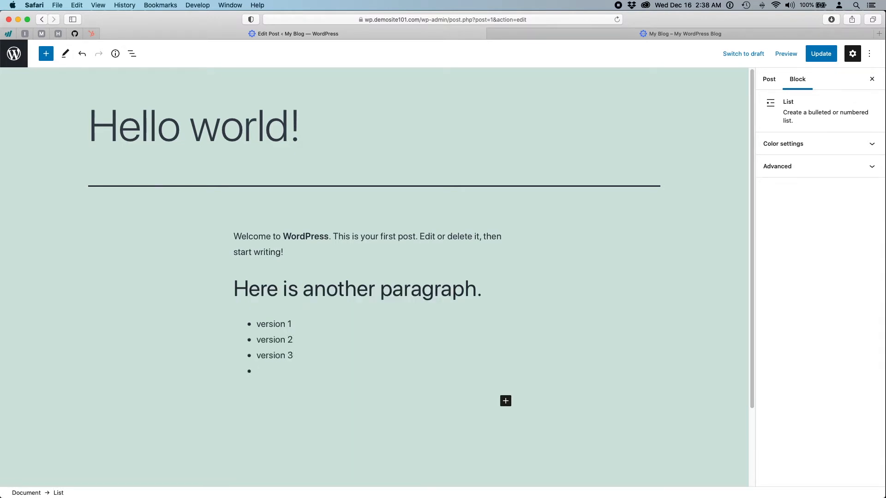
key(BackSpace)
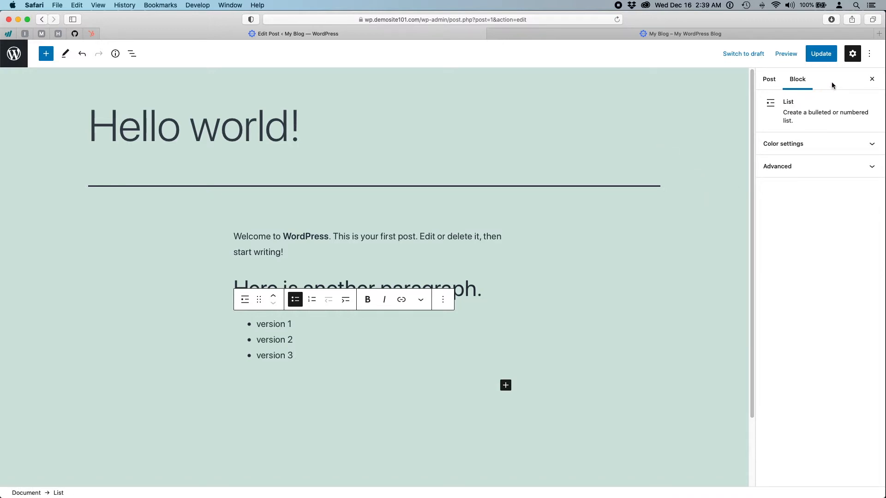
- Toggle the Settings sidebar off and on, then select the paragraph, heading and list blocks
click(853, 54)
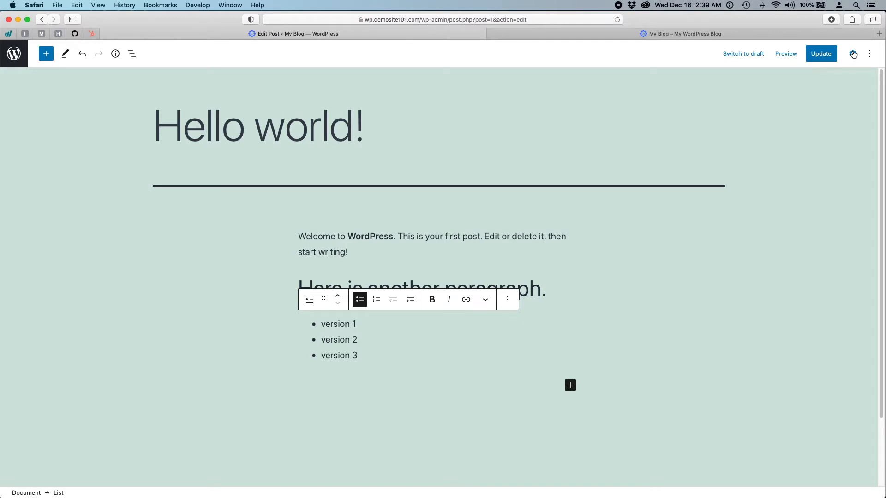
click(853, 54)
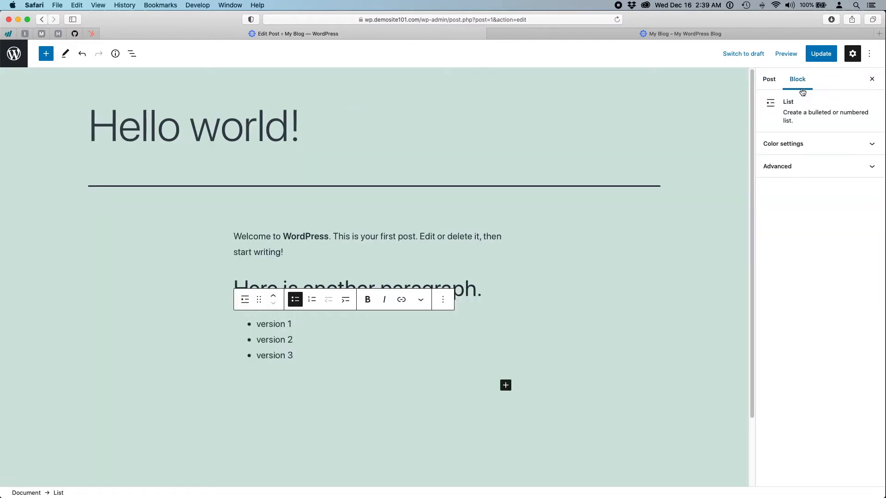
click(374, 238)
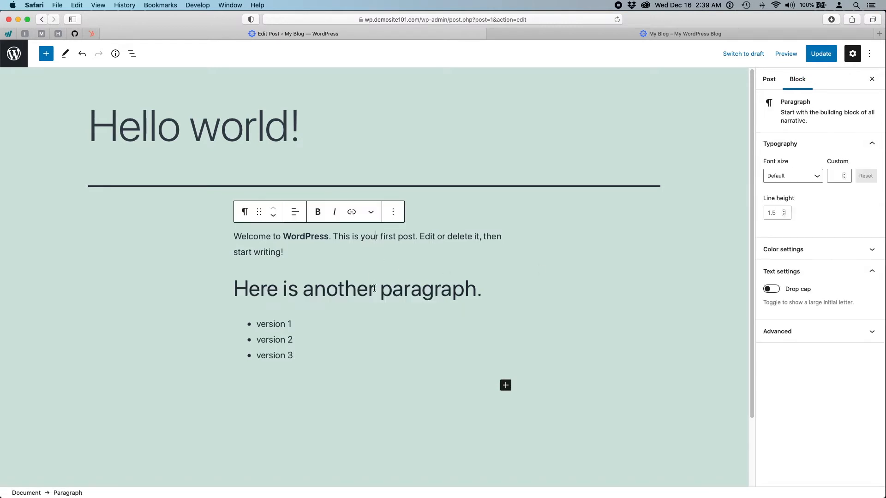
click(376, 292)
click(302, 320)
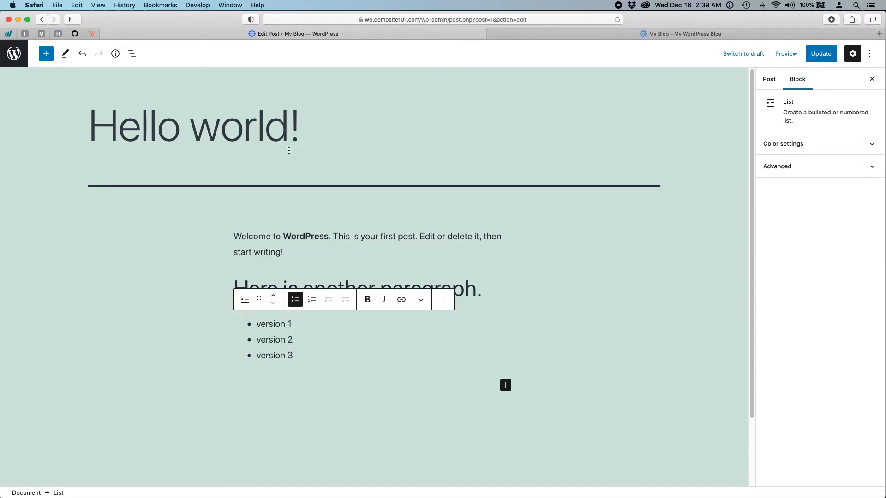
- Show the Post settings, expand Permalink, and put the caret at the end of the hello-world slug
click(244, 132)
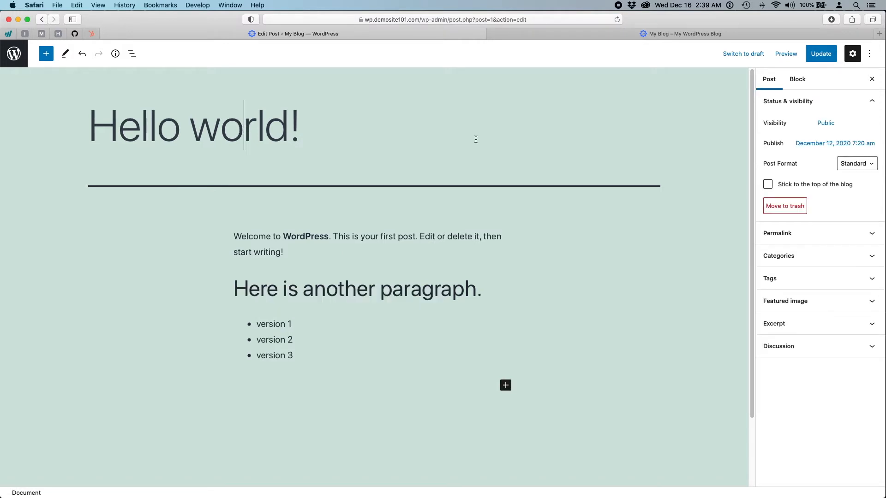
click(809, 234)
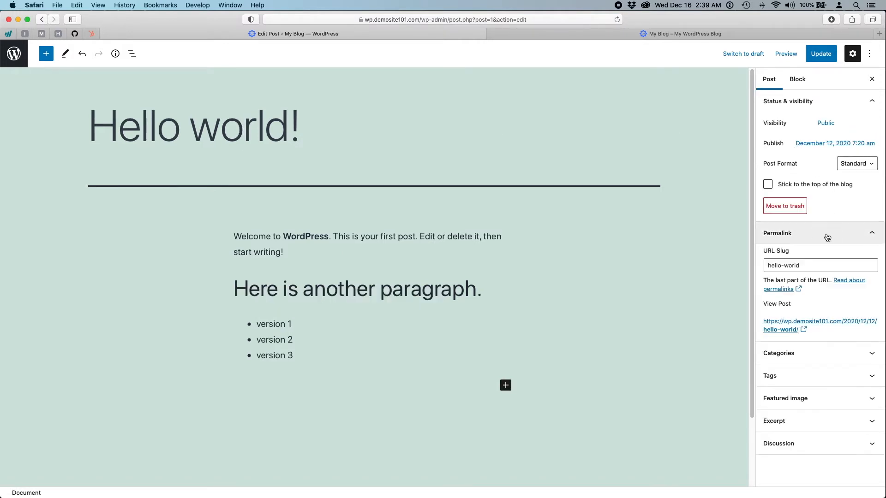
click(811, 267)
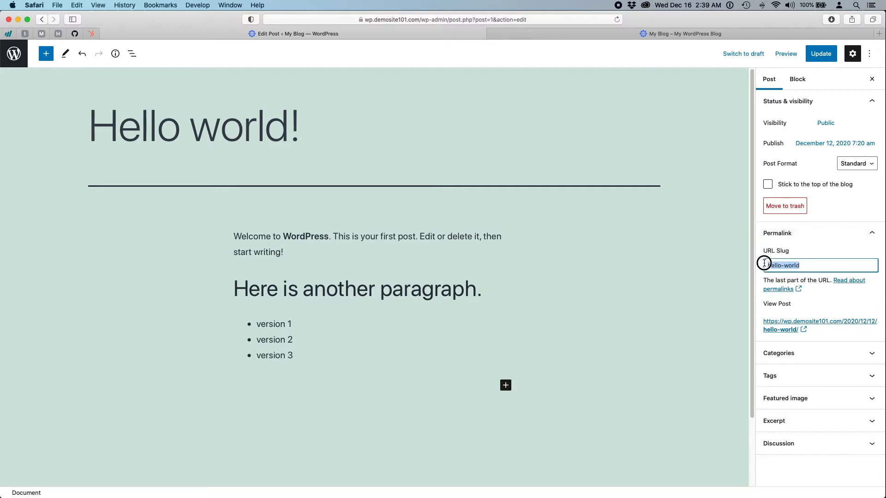
click(806, 265)
- Open the Hello world! post on the blog front page and trim the date from its web address
click(675, 33)
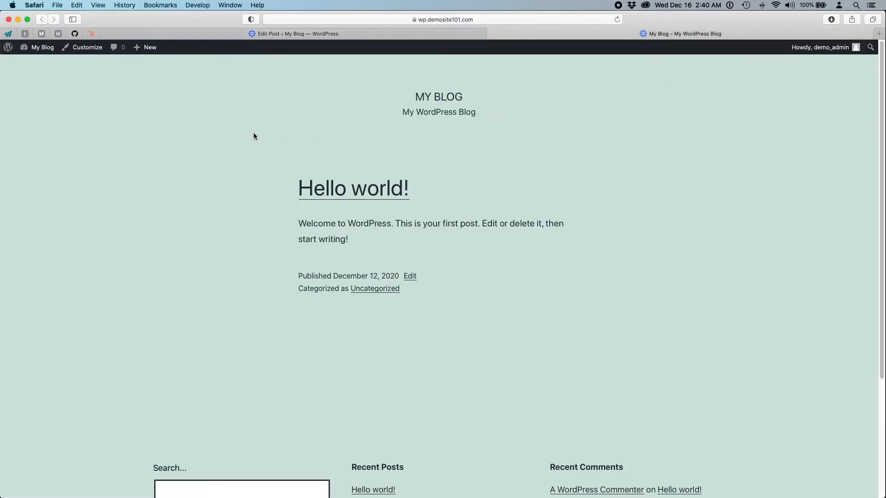
click(367, 195)
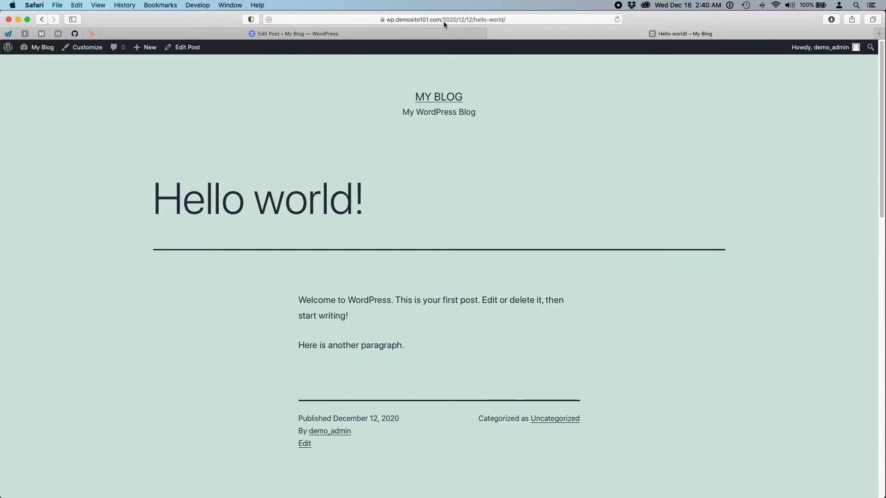
click(472, 20)
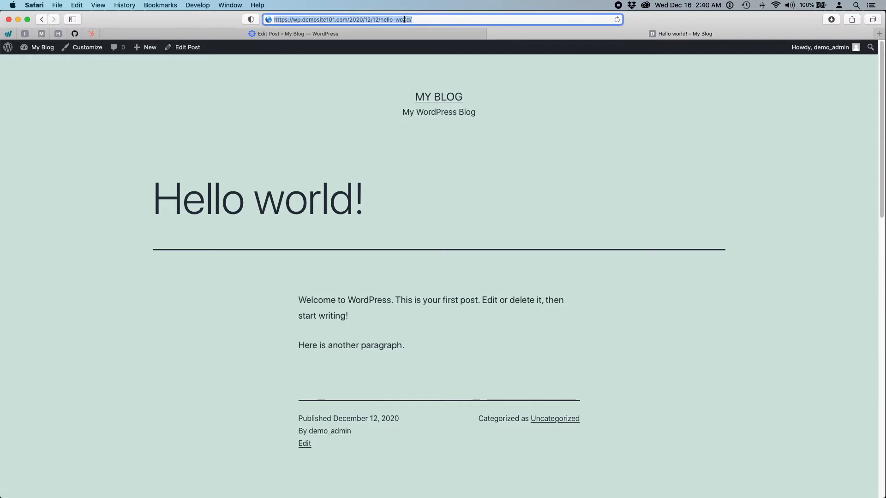
click(378, 19)
key(BackSpace)
key(BackSpace)
key(BackSpace)
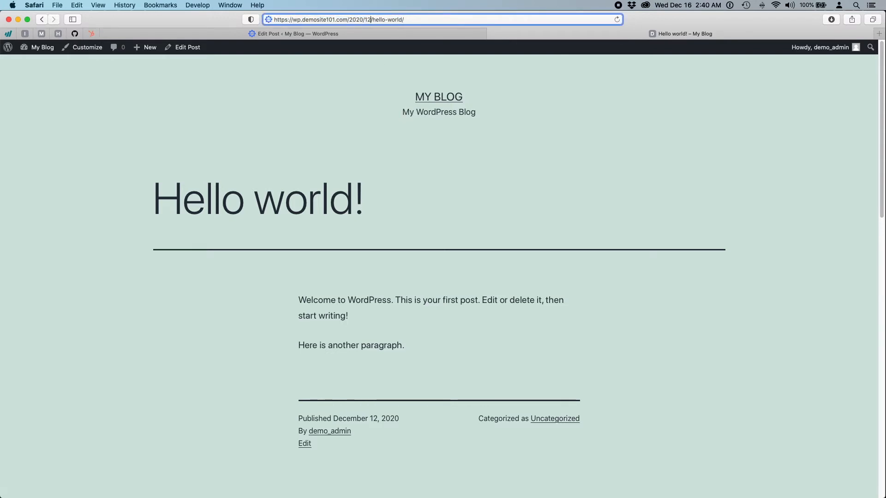
key(BackSpace)
key(BackSpace)
key(BackSpace)
key(BackSpace)
key(BackSpace)
key(BackSpace)
key(BackSpace)
key(BackSpace)
click(297, 111)
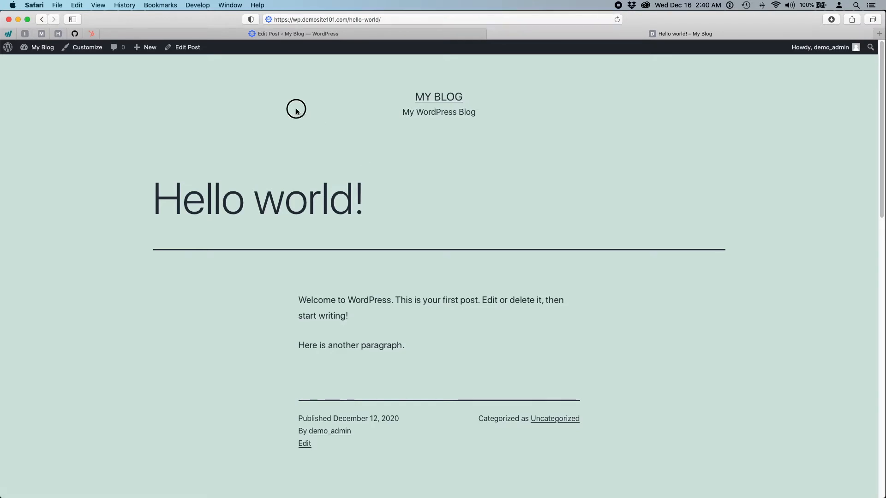
- Compare the editor with the published post, then try leaving the editor via the WordPress logo
click(330, 34)
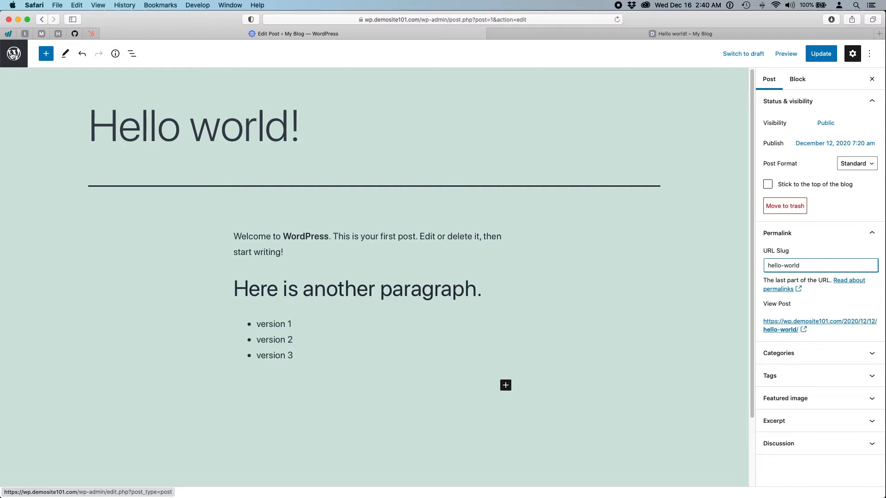
click(586, 32)
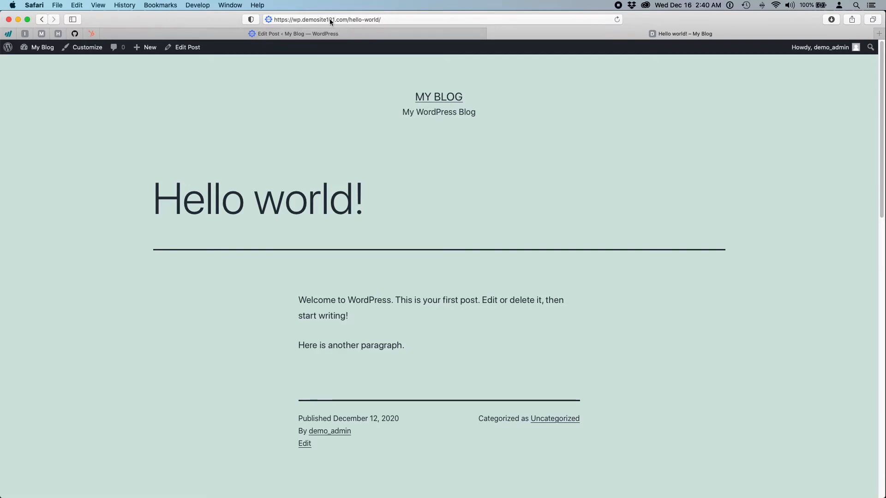
click(394, 33)
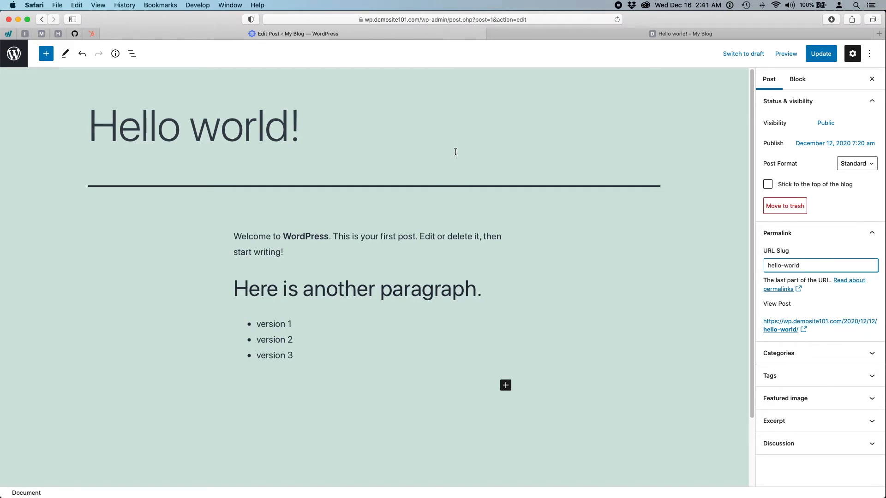
click(148, 278)
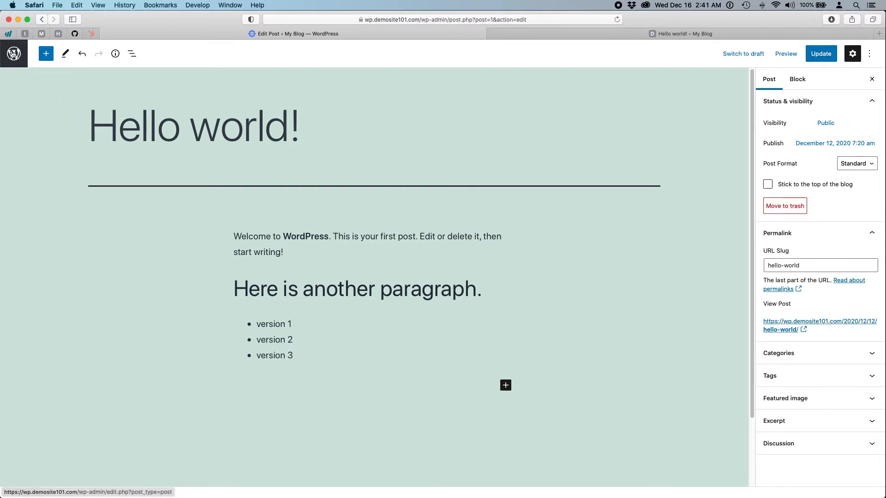
click(13, 53)
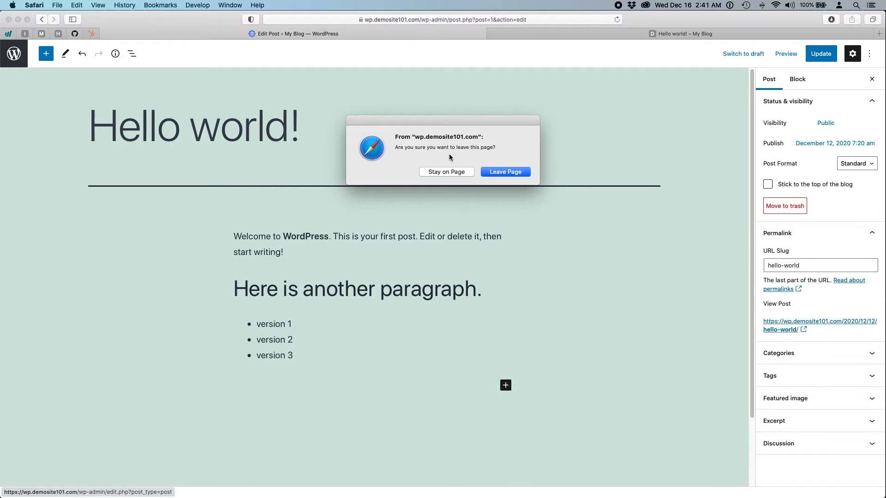
- Stay on the page, update the post, and reload the published Hello world! to verify the changes
click(454, 175)
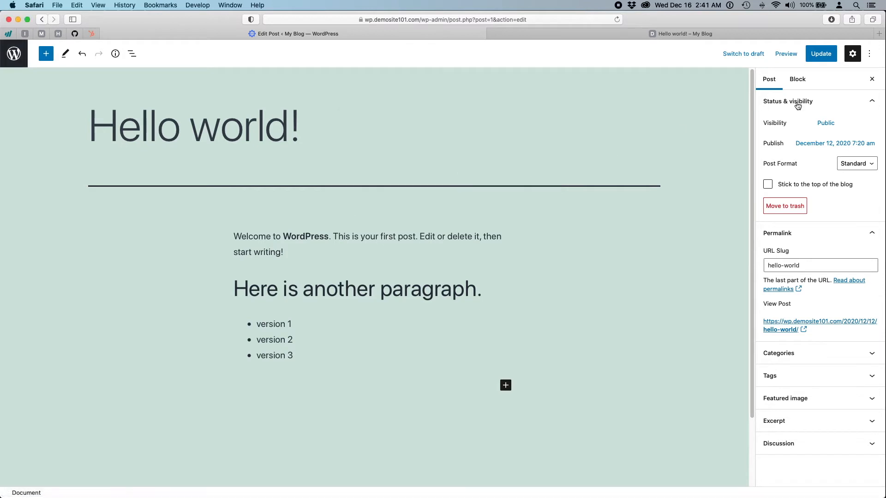
click(824, 55)
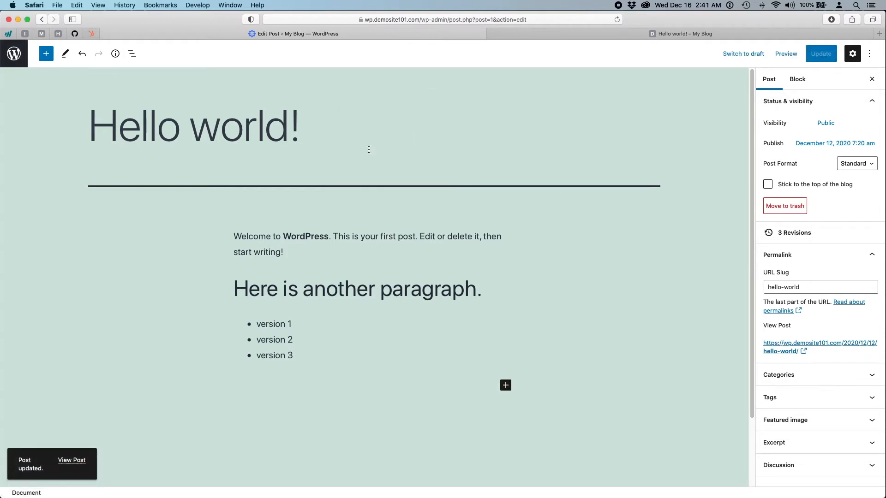
click(573, 35)
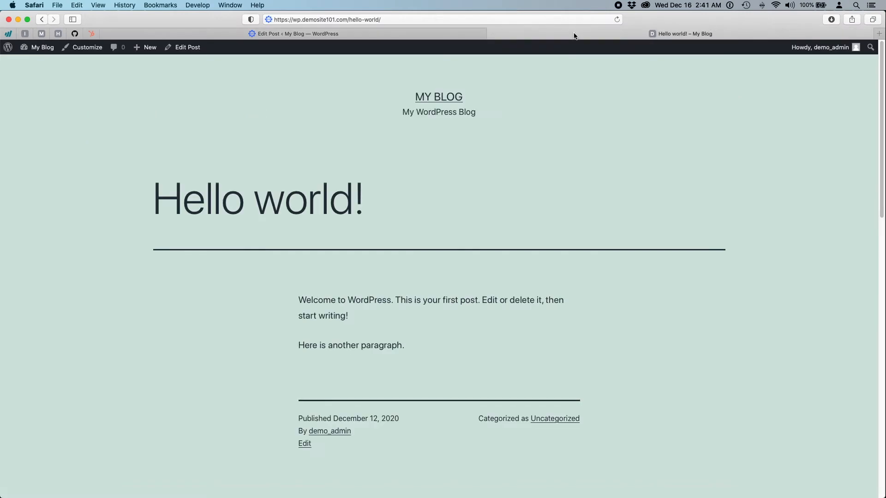
click(617, 19)
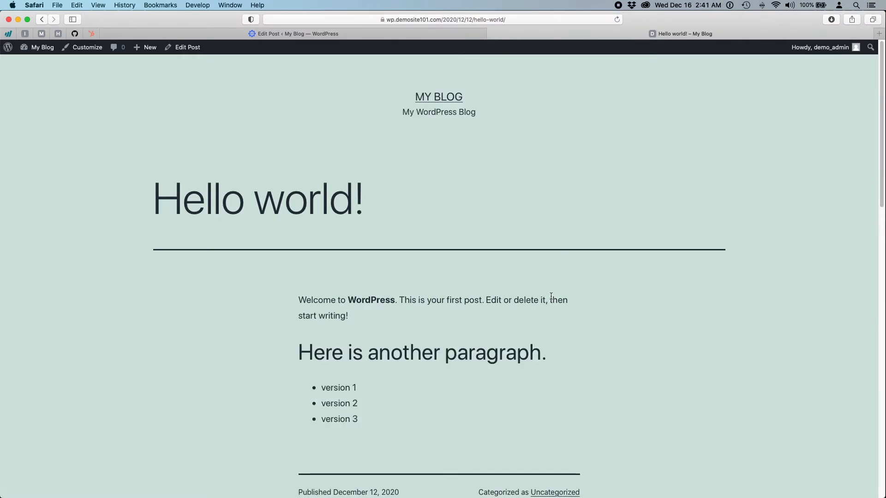
scroll(545, 308, down, 3)
scroll(546, 286, up, 3)
click(344, 35)
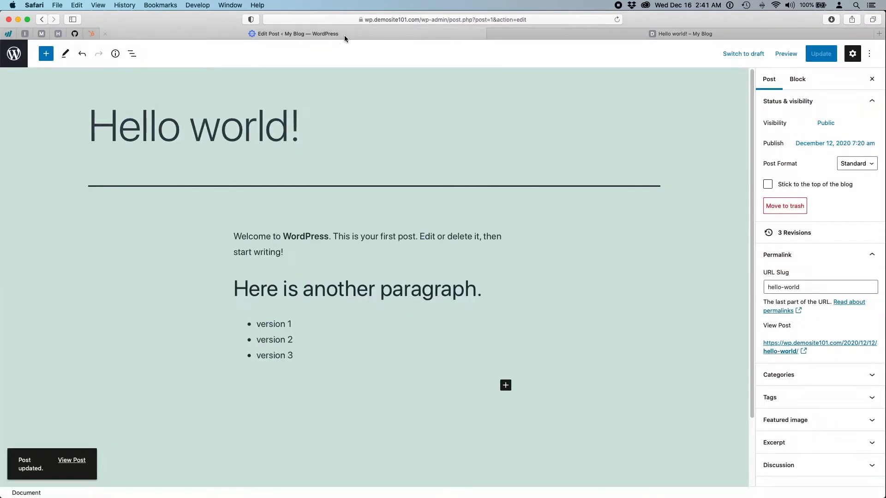
- Reopen Hello world! from Posts and add then remove an empty bullet after version 3
click(14, 53)
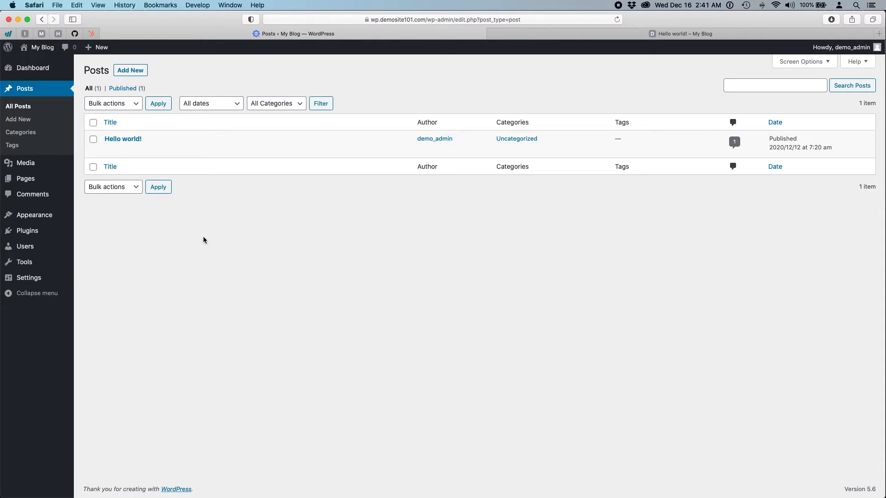
click(118, 140)
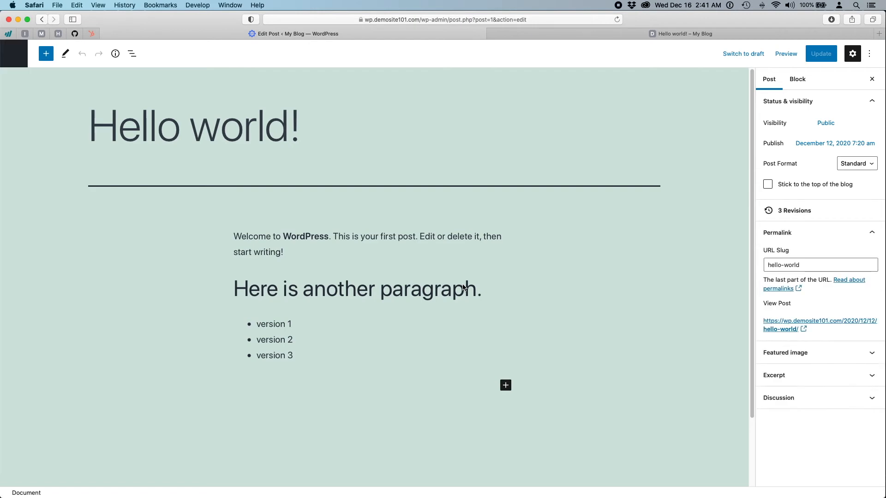
click(335, 355)
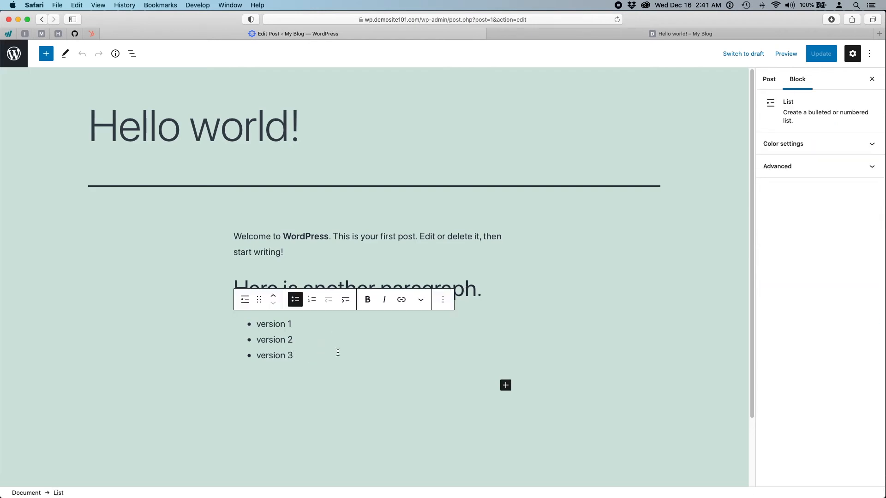
key(Return)
key(BackSpace)
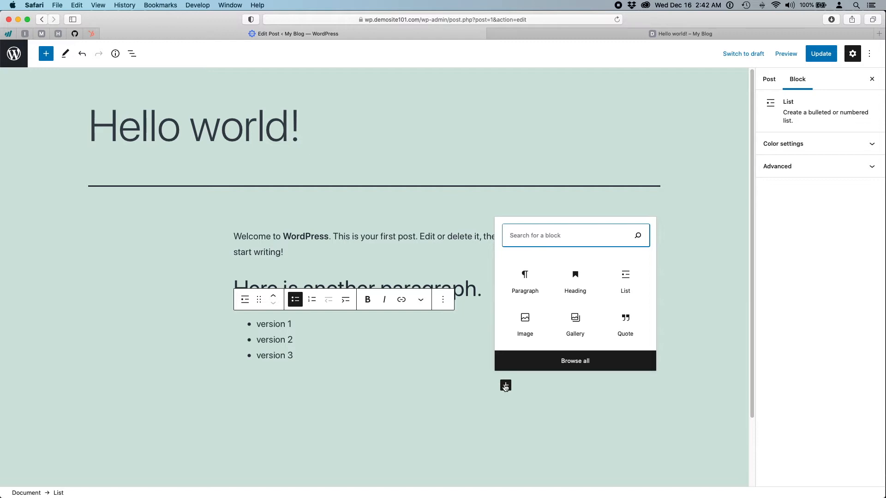
- Insert a Gallery block below the list using four images uploaded to the Media Library
click(574, 326)
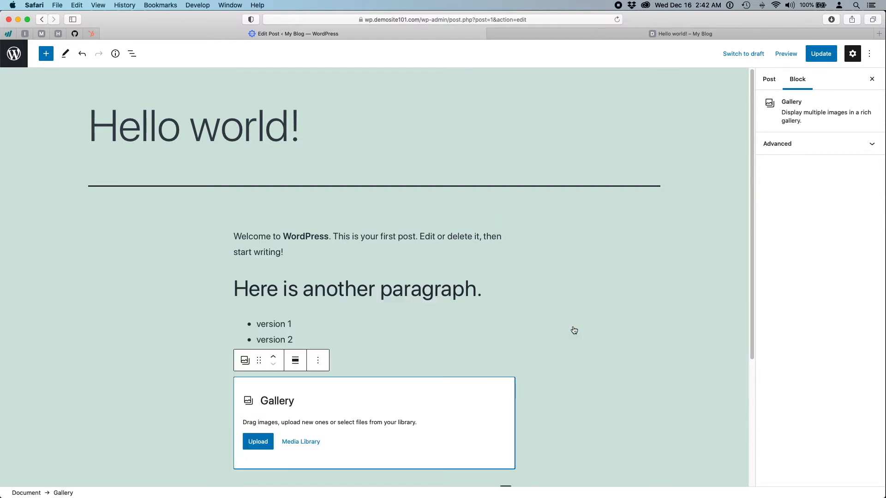
click(301, 441)
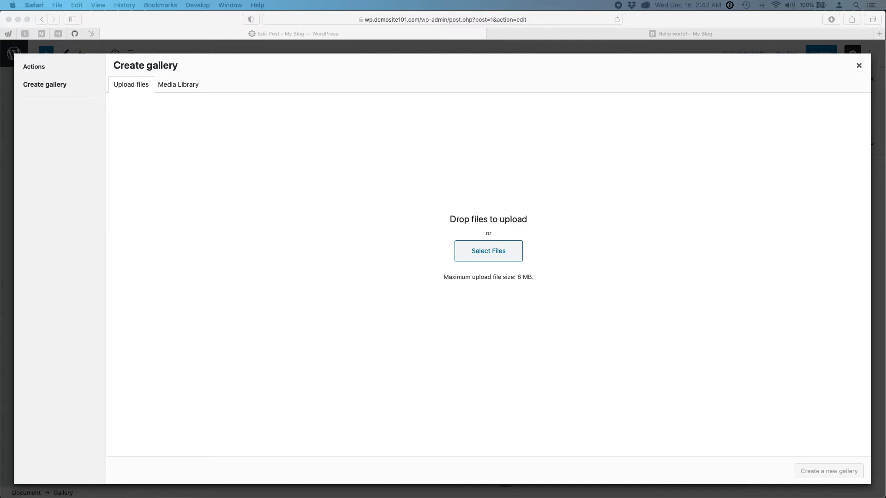
drag(885, 172, 440, 194)
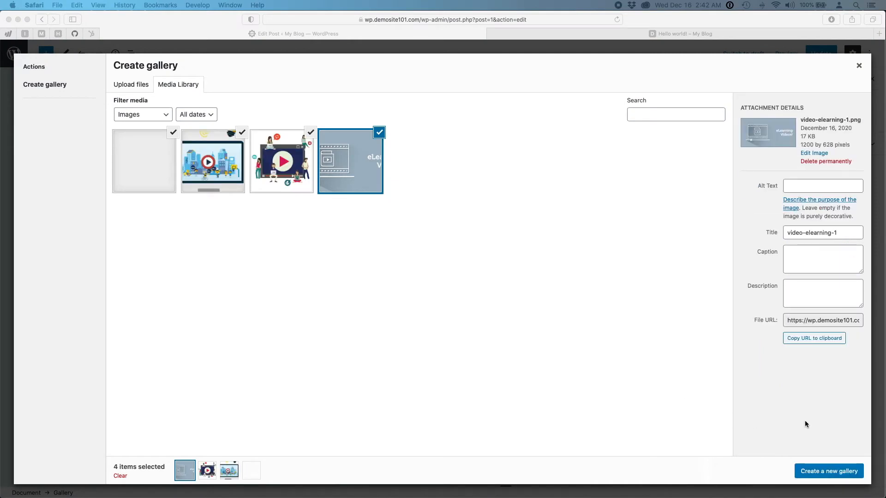
click(826, 473)
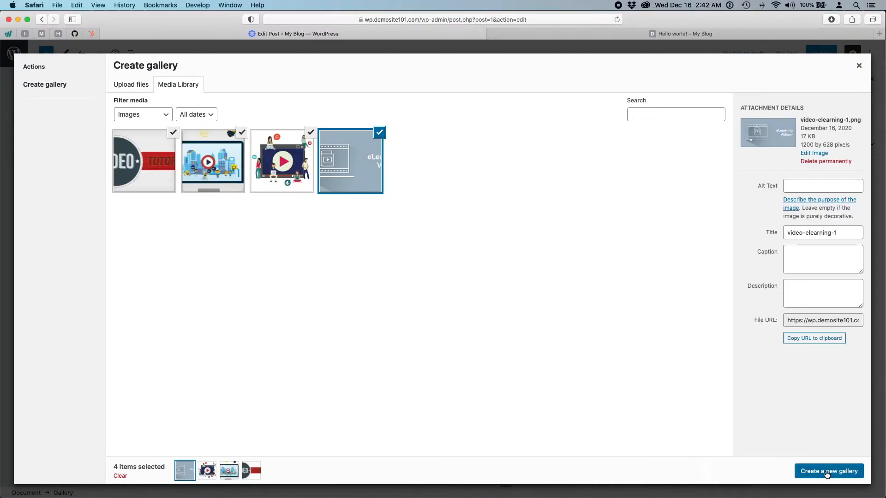
click(826, 474)
click(826, 474)
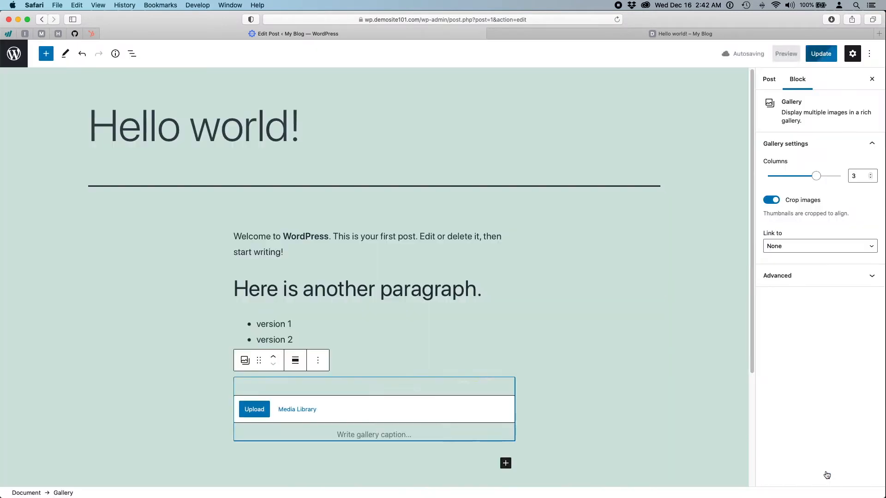
- Update the post, then reload the published Hello world! page to load the gallery
click(820, 53)
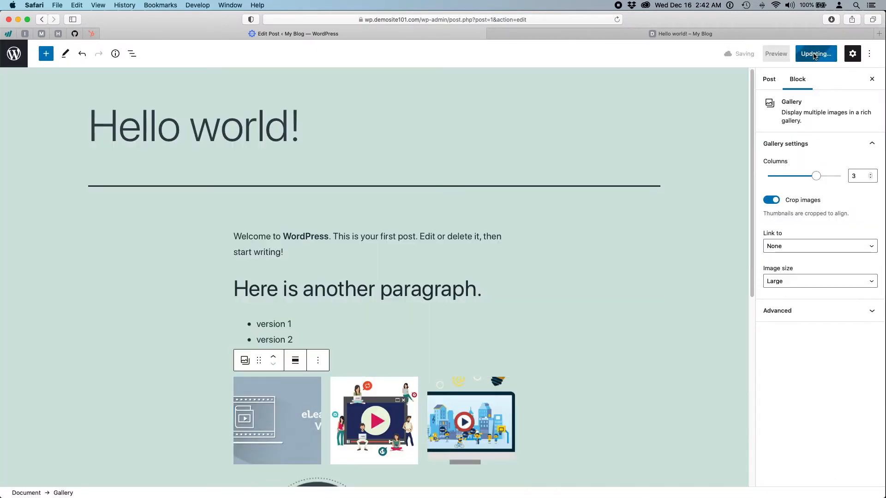
click(608, 29)
click(616, 20)
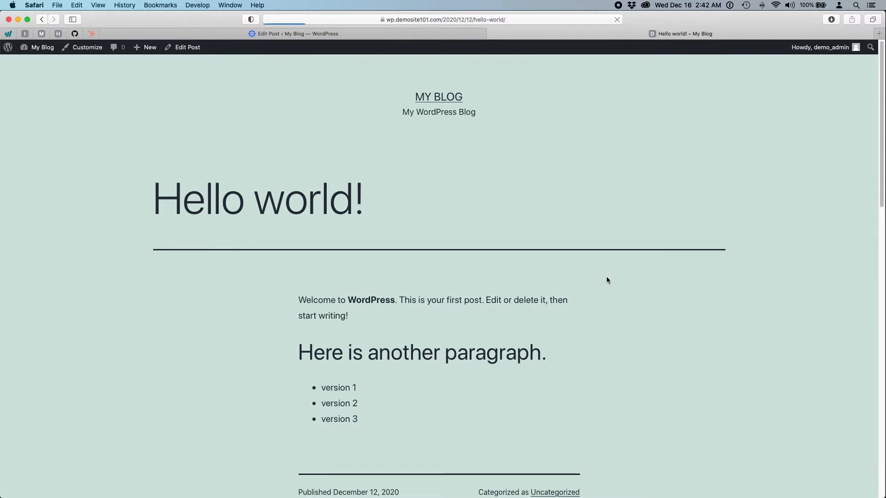
- Scroll through the gallery on the live post, then return to the admin Posts list
scroll(602, 202, down, 6)
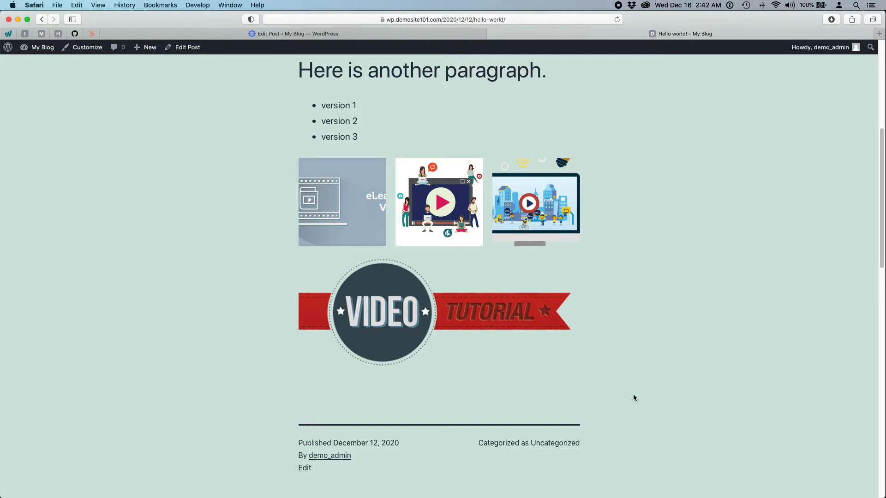
scroll(633, 391, up, 3)
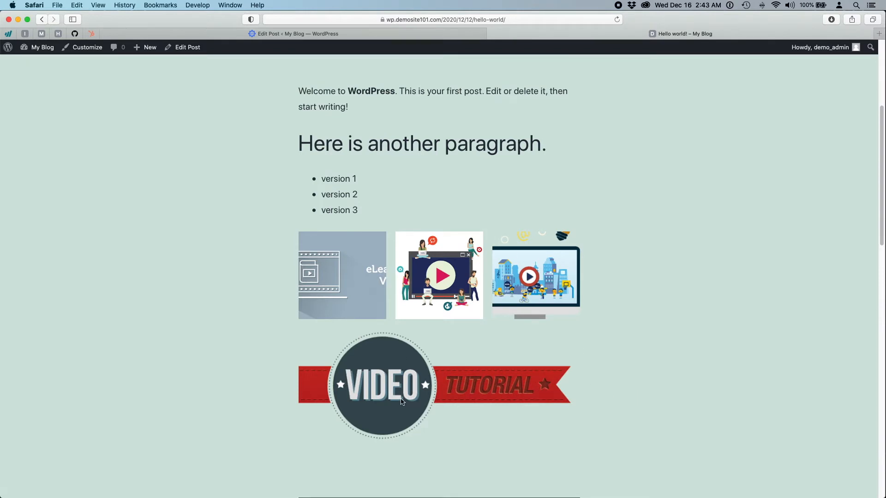
scroll(718, 332, up, 5)
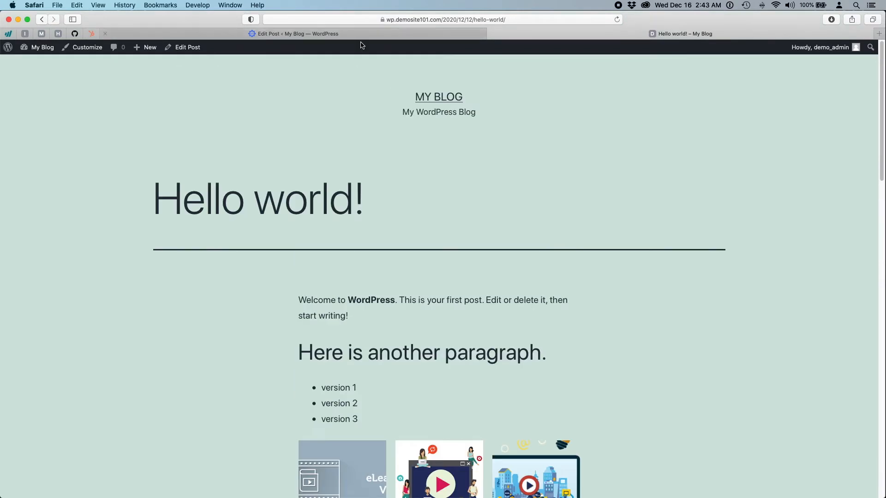
click(286, 31)
click(18, 57)
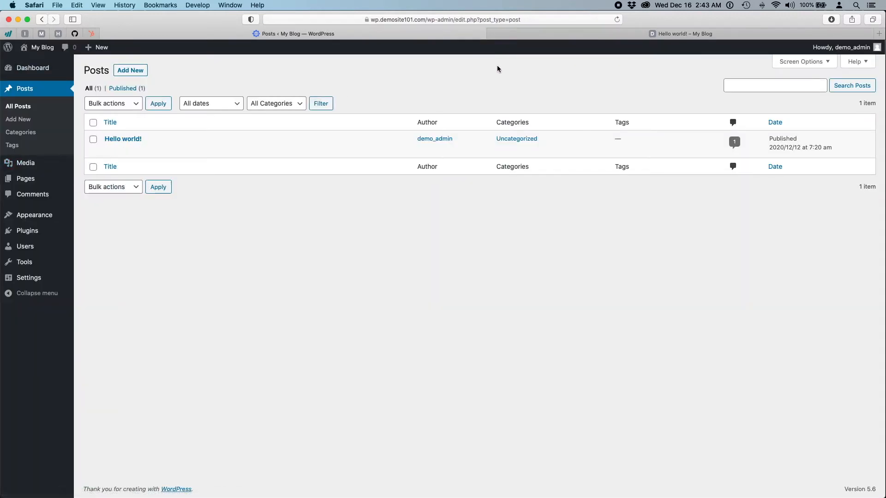
click(559, 36)
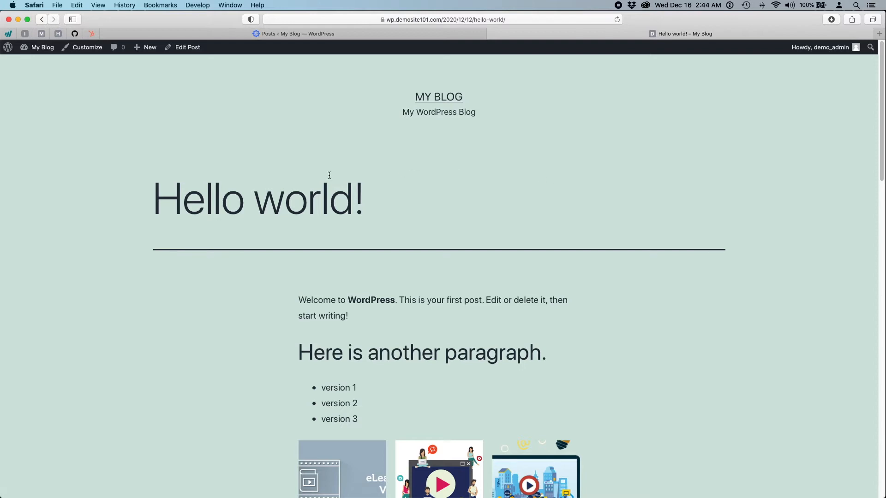
click(353, 37)
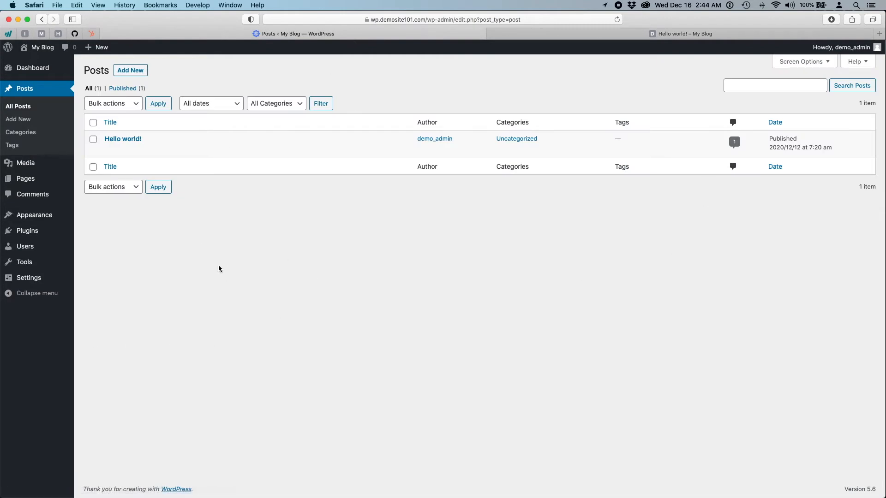
mouse_move(12, 248)
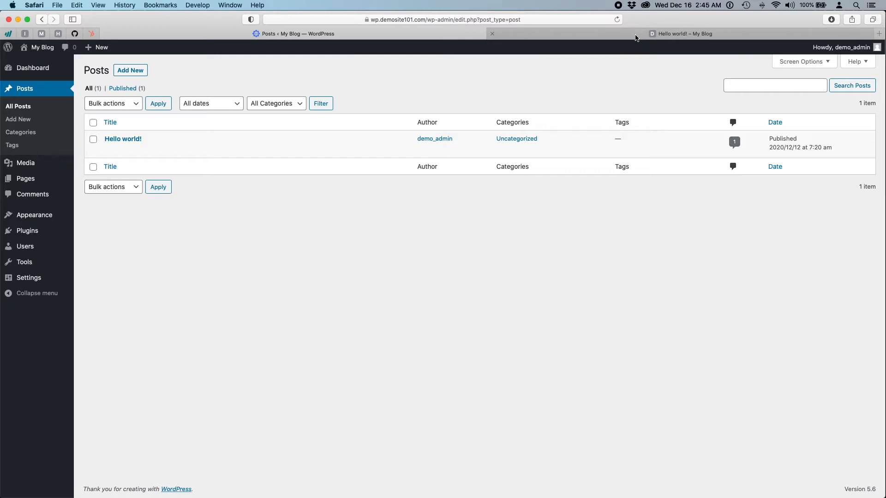
mouse_move(635, 37)
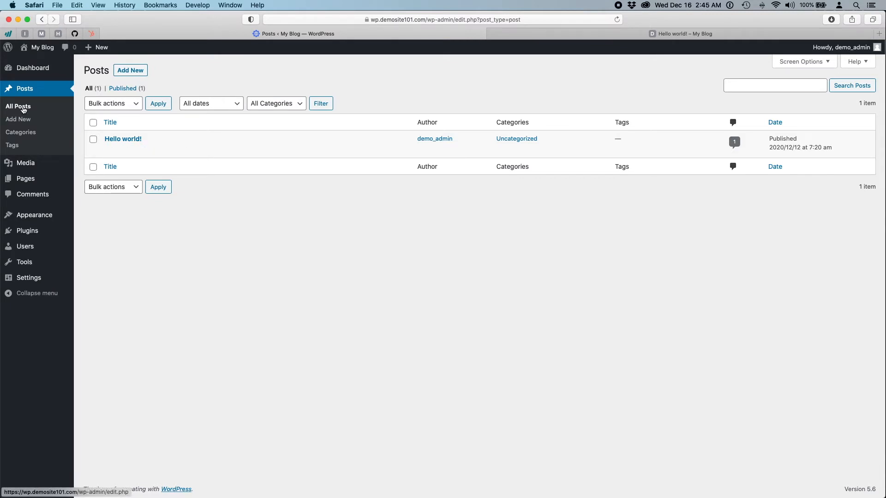
- On the Categories page, enter the new category name 'Coaching', fixing the 'Coahing' typo
click(21, 134)
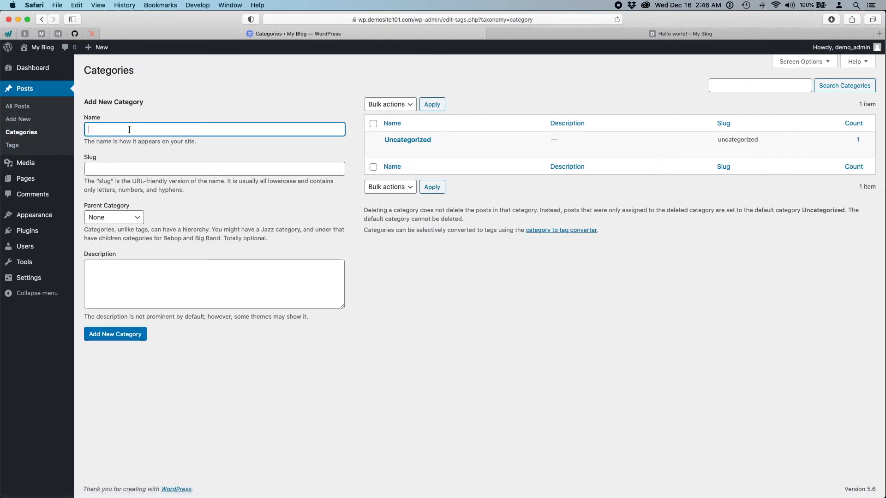
mouse_move(434, 137)
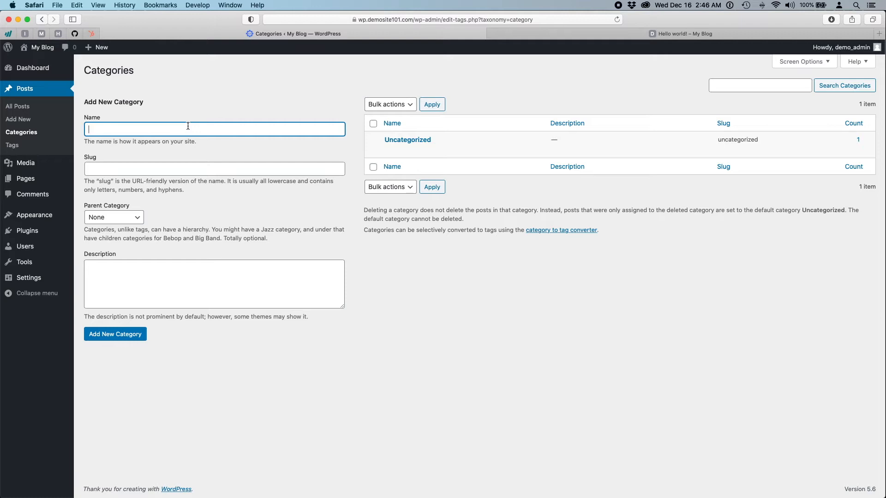
text(Coahing)
click(129, 167)
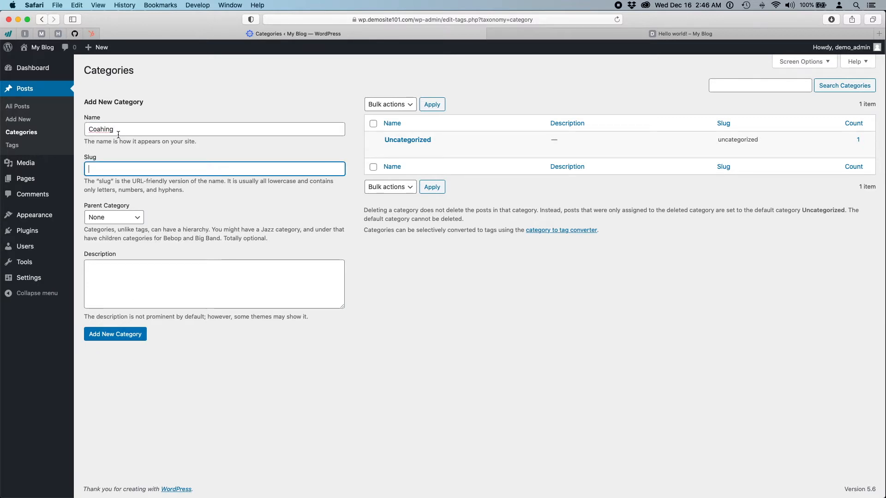
click(101, 131)
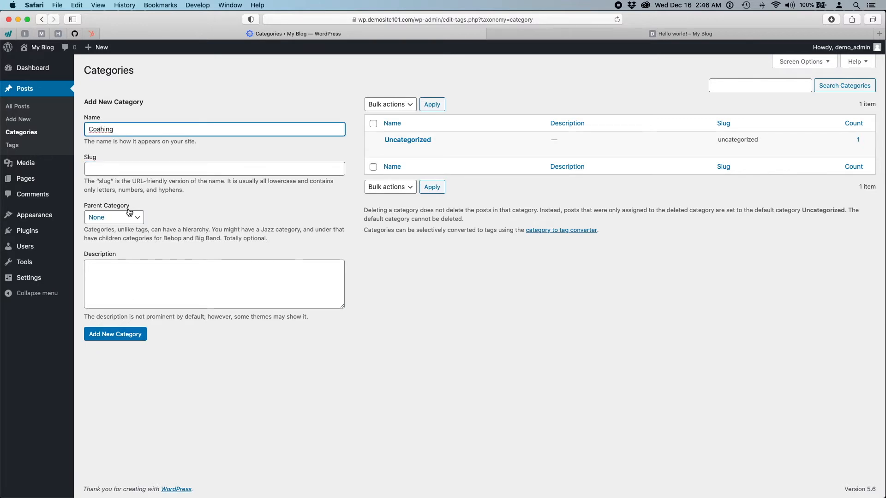
text(c)
- Move between the Coaching name, slug and description fields, then view the live Hello world! post
click(102, 167)
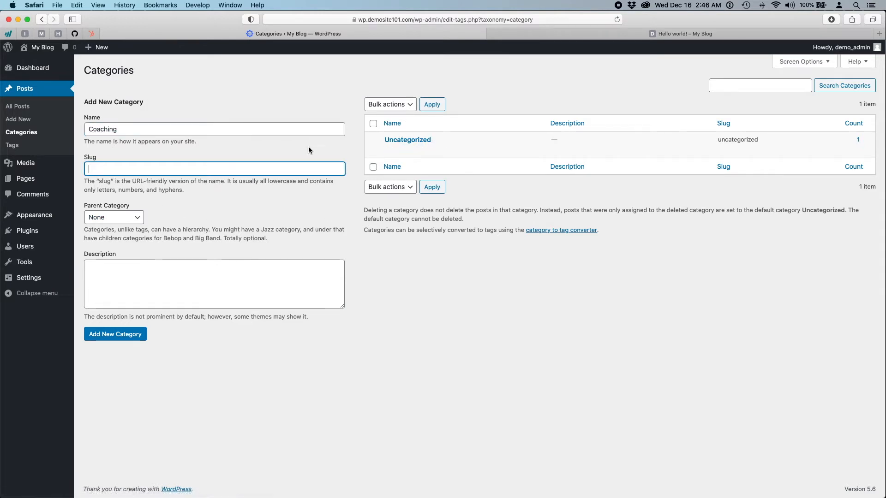
click(132, 129)
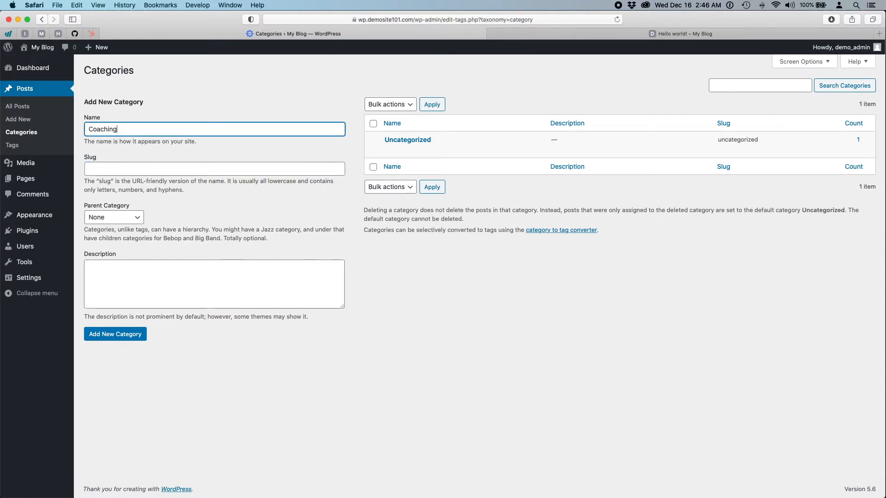
click(106, 171)
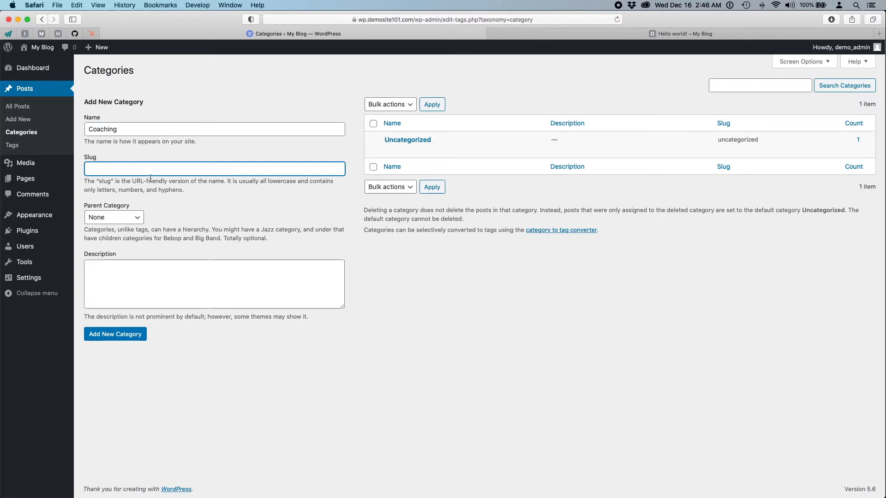
double_click(99, 129)
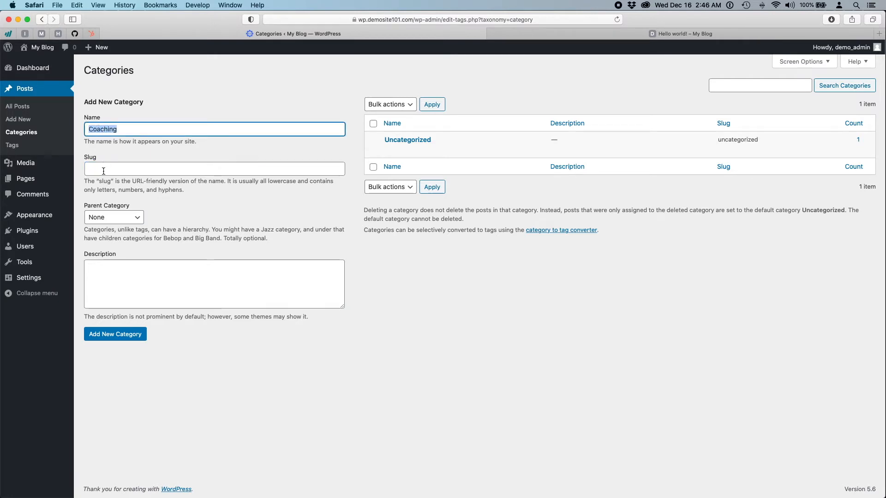
click(102, 170)
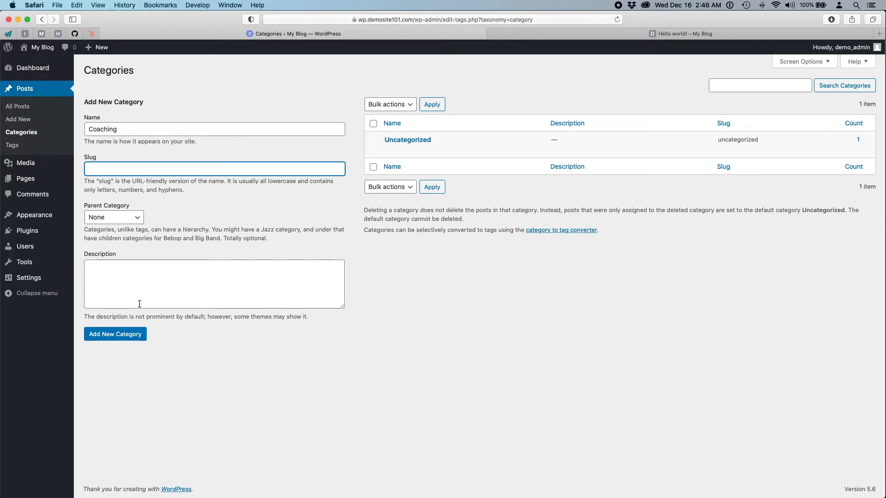
click(132, 288)
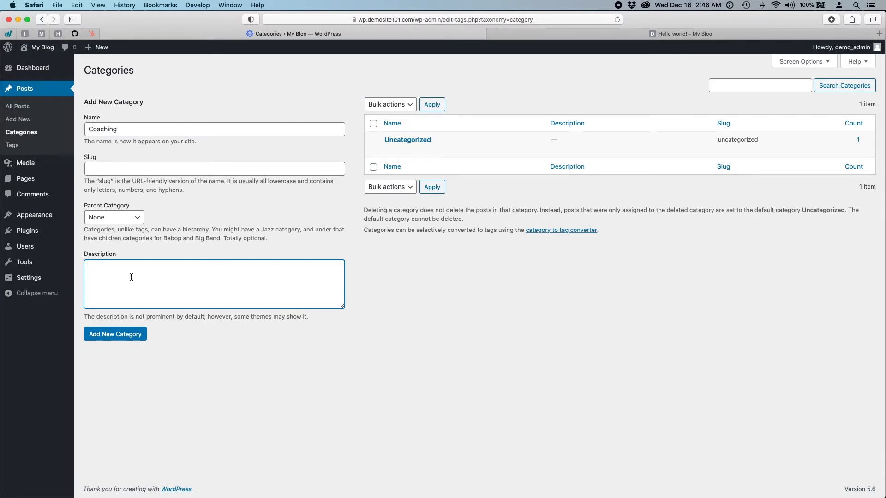
click(555, 35)
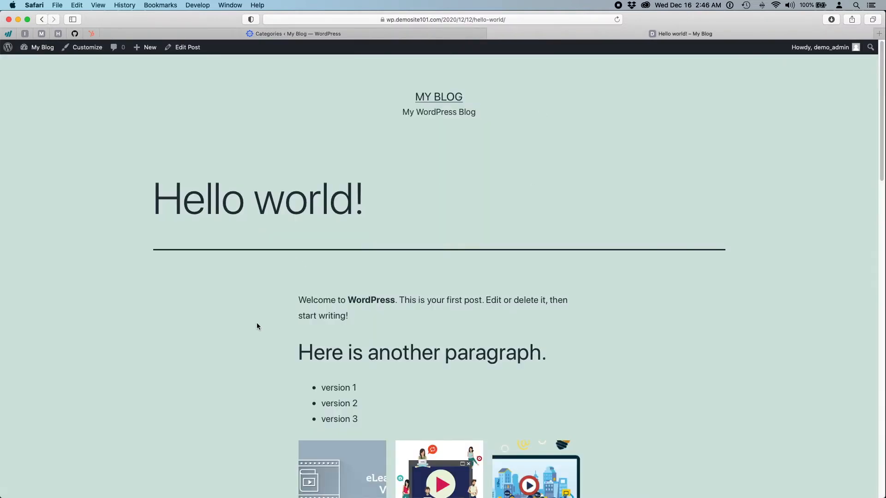
- Scroll through the live Hello world! post and open its Uncategorized category archive
scroll(257, 326, down, 10)
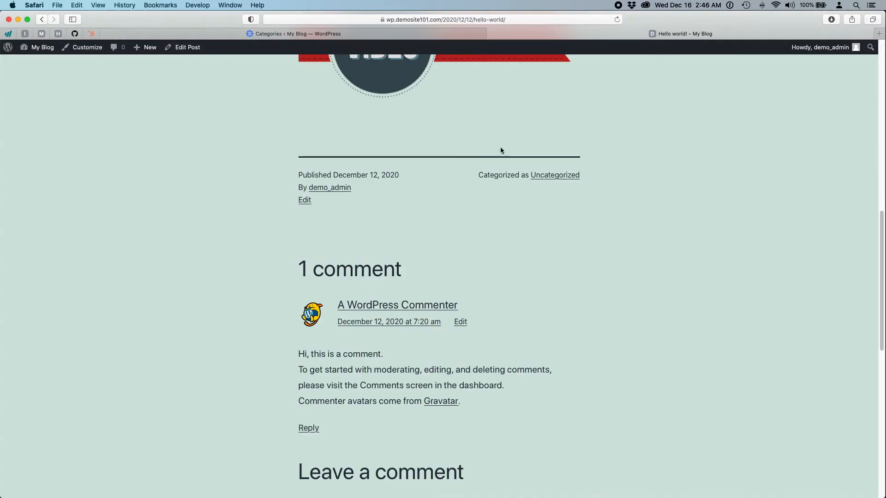
scroll(469, 171, up, 10)
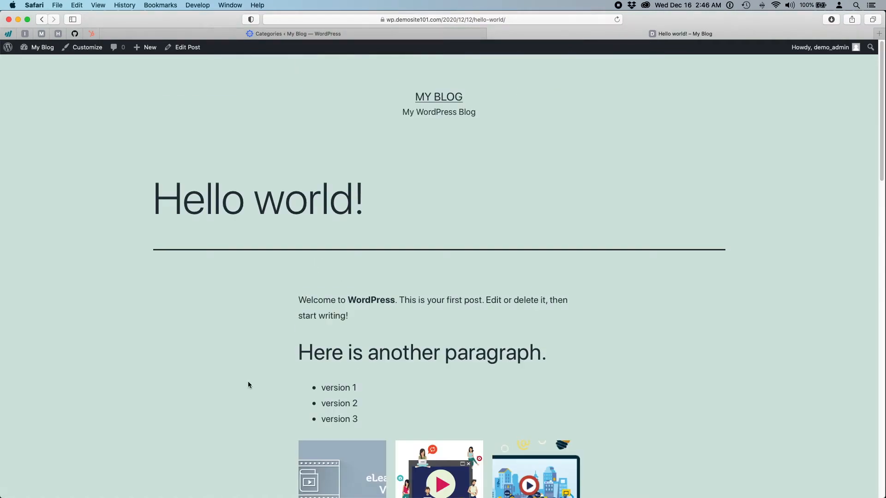
scroll(400, 334, down, 5)
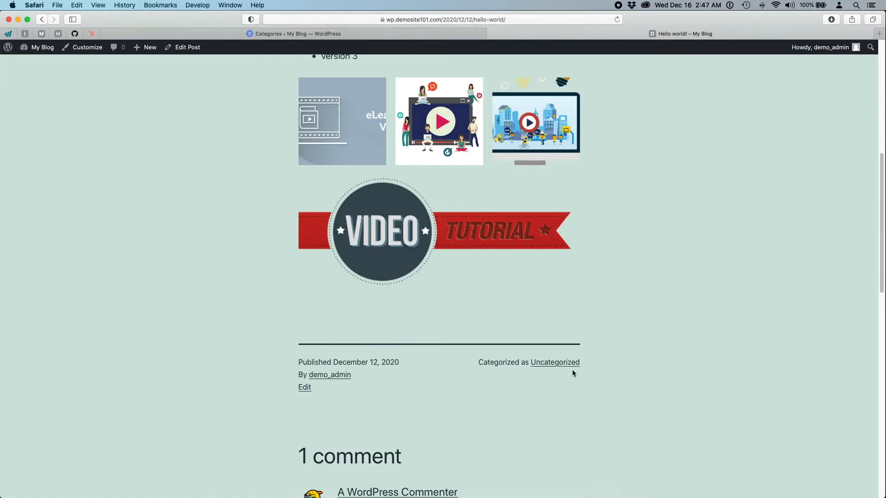
click(558, 362)
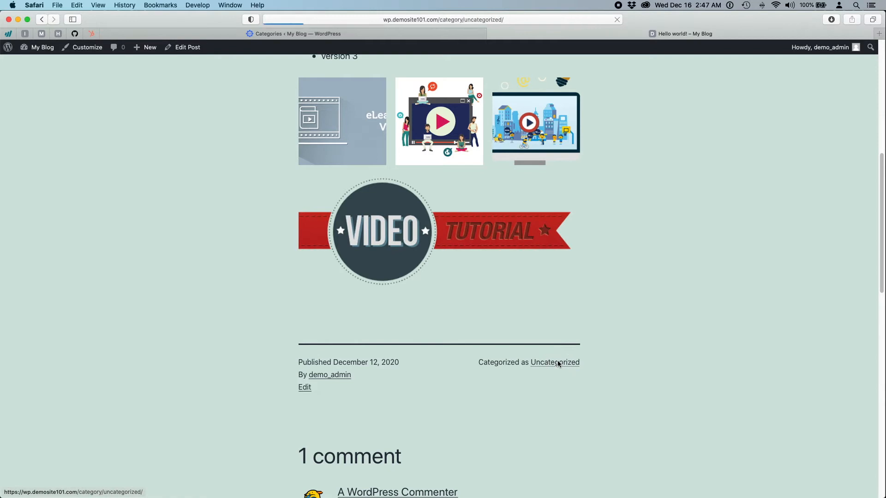
- Scroll the Uncategorized archive, then return to the Add New Category form
scroll(556, 369, down, 2)
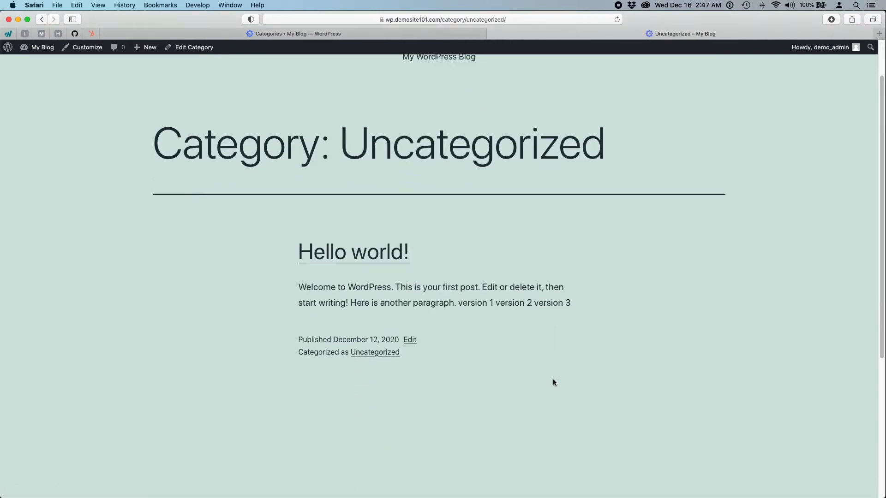
scroll(553, 382, up, 2)
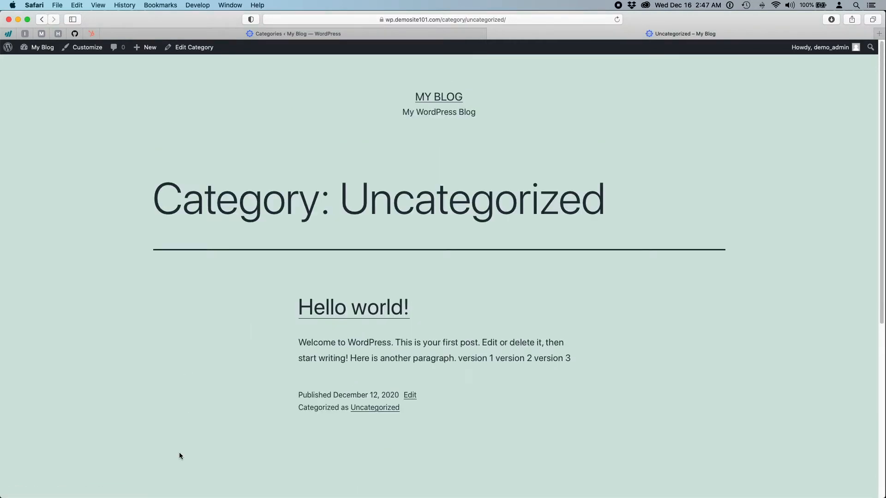
scroll(180, 453, down, 5)
scroll(180, 453, up, 5)
click(238, 34)
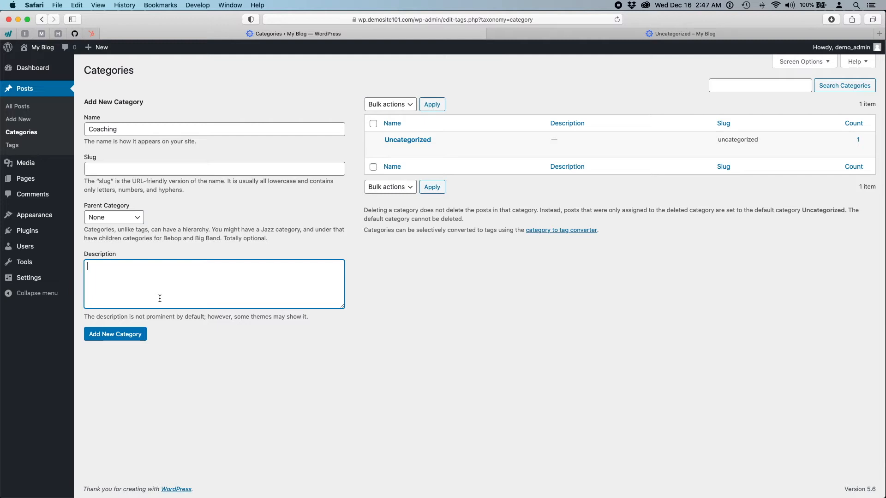
- Give Coaching the description 'Our Coaching blog posts provide great information about our services…', correct 'oweners', and add it
text(Thank)
key(BackSpace)
key(BackSpace)
key(BackSpace)
text(Our Coaching blog posts provide great inform)
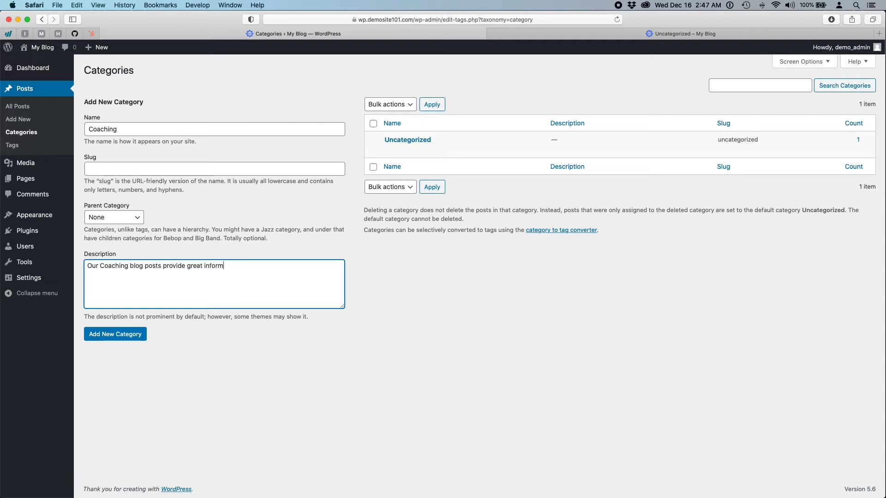
text(ation about our services. to help b)
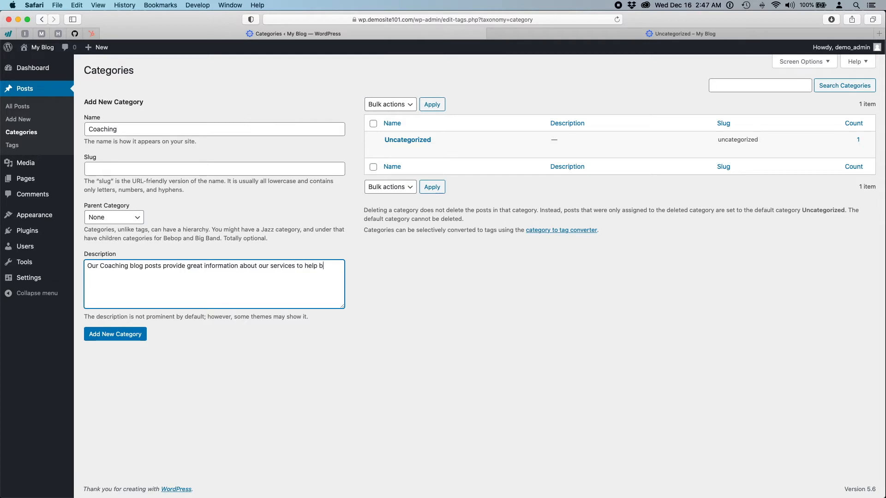
text(usiness oweners s)
text(uce)
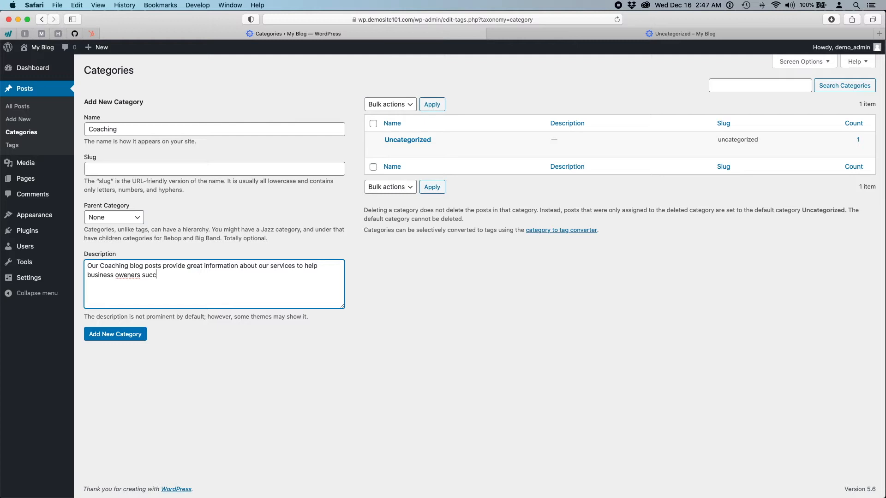
text(eed.)
right_click(128, 275)
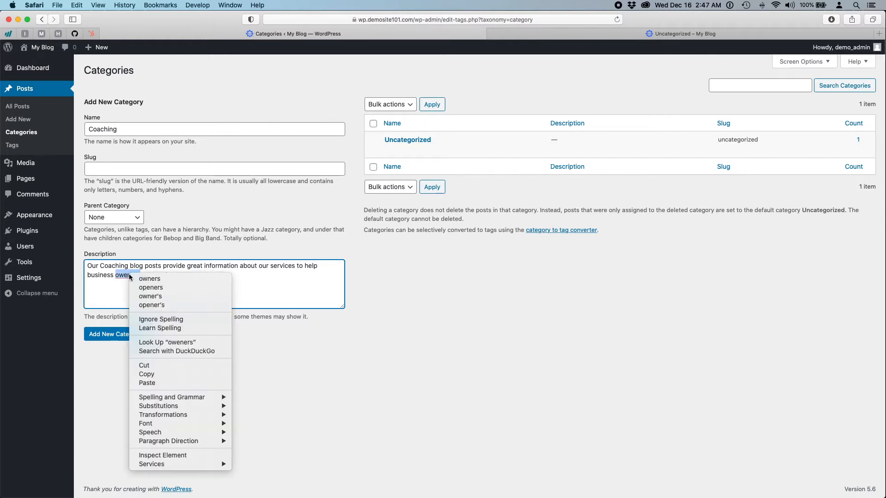
click(167, 279)
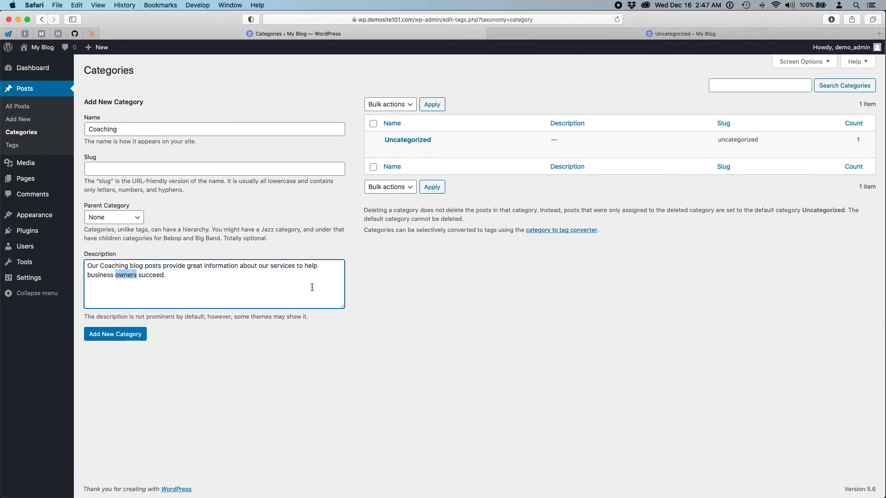
click(119, 336)
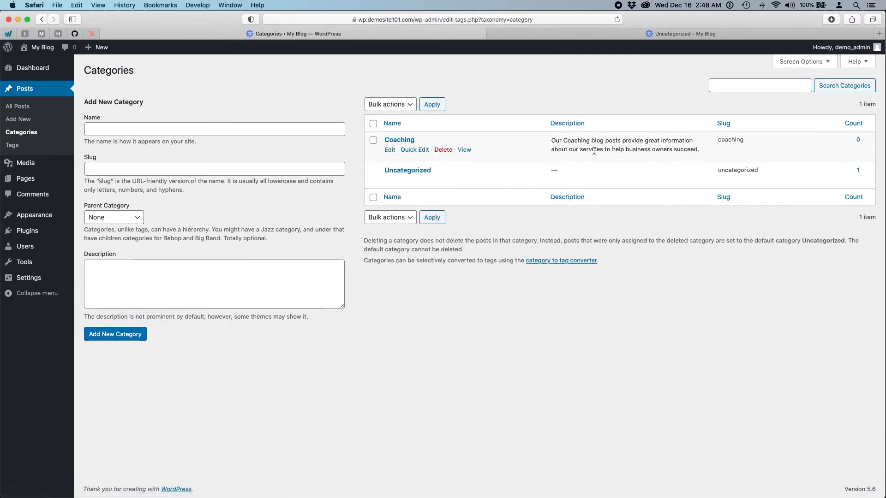
- Quick Edit Hello world! to check Coaching and uncheck Uncategorized, then reload the Uncategorized archive
click(25, 91)
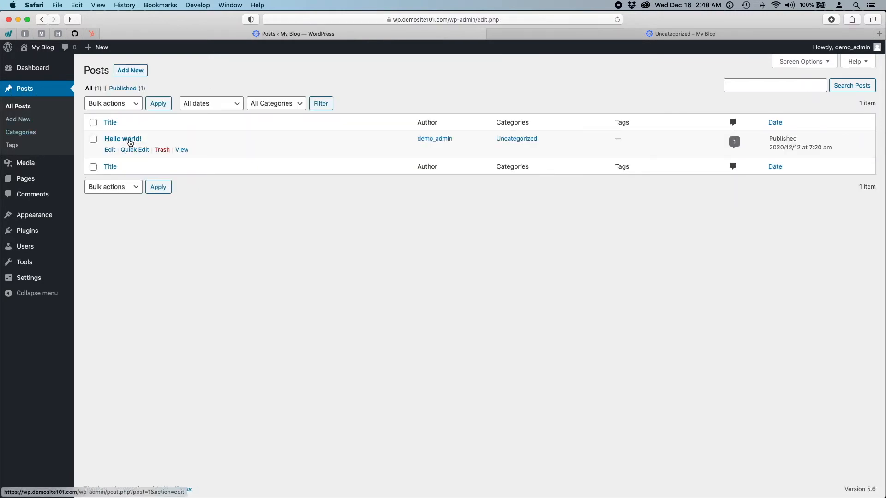
click(129, 150)
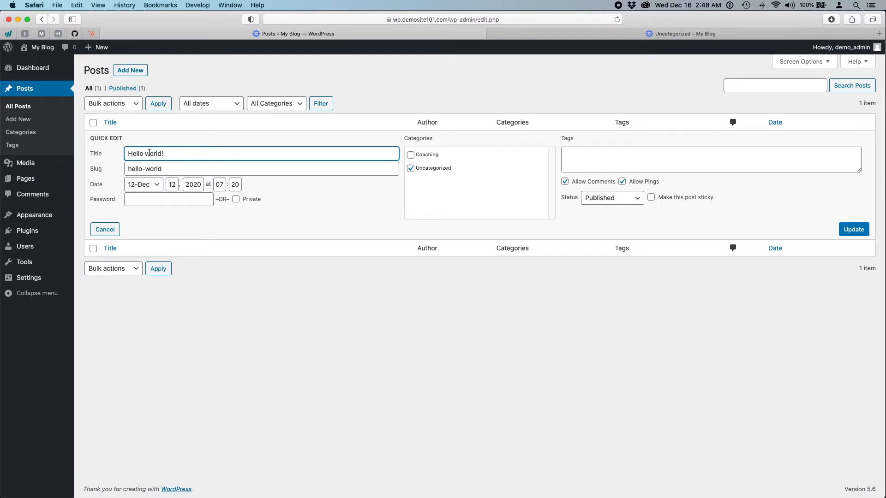
click(411, 169)
click(410, 156)
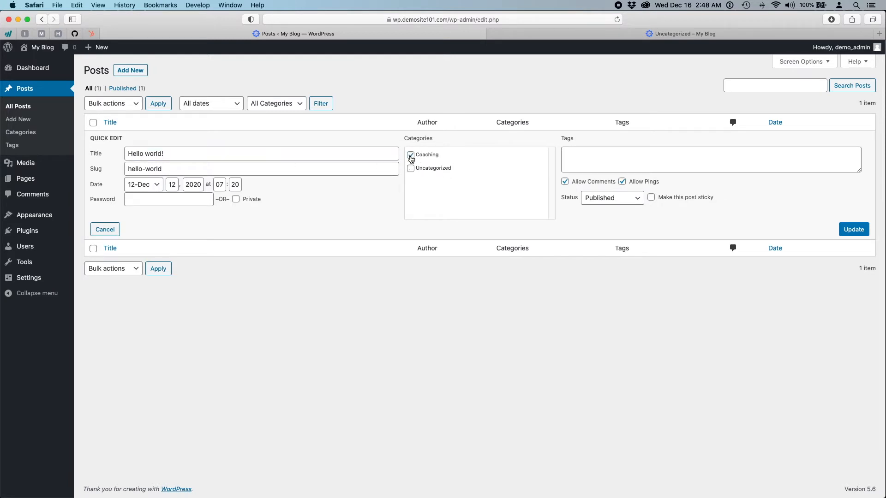
click(862, 232)
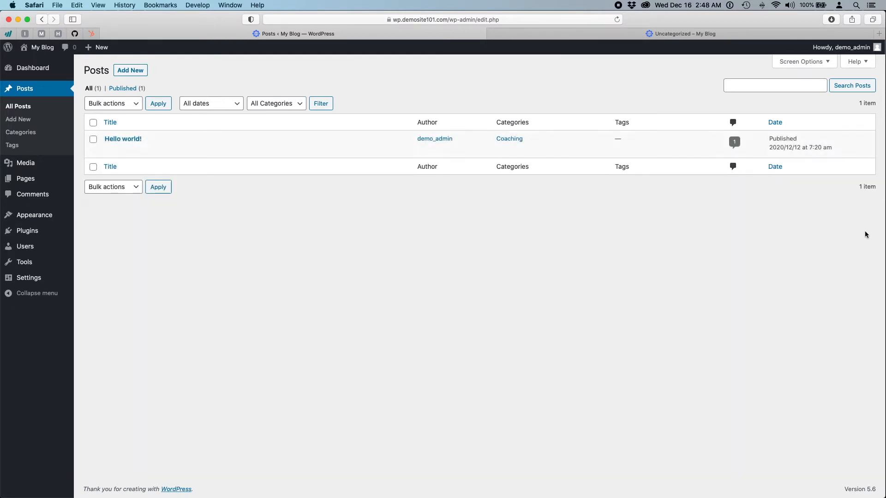
click(718, 33)
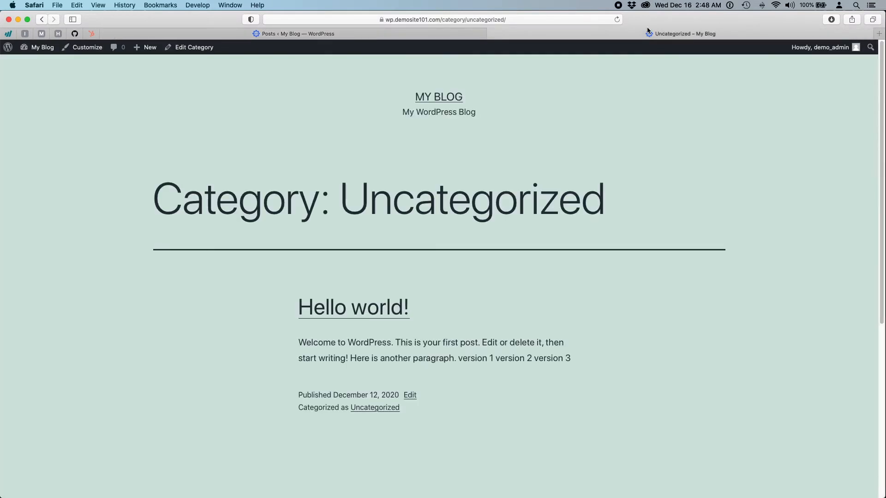
click(617, 20)
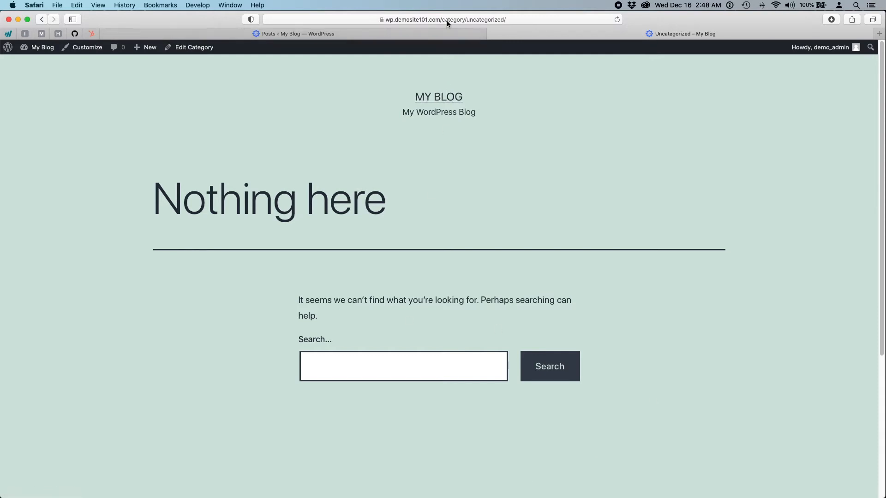
click(417, 99)
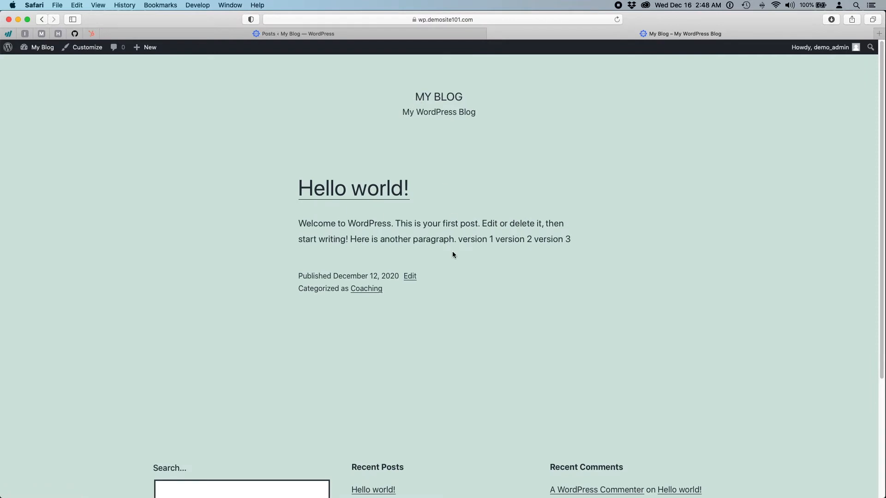
scroll(447, 274, down, 5)
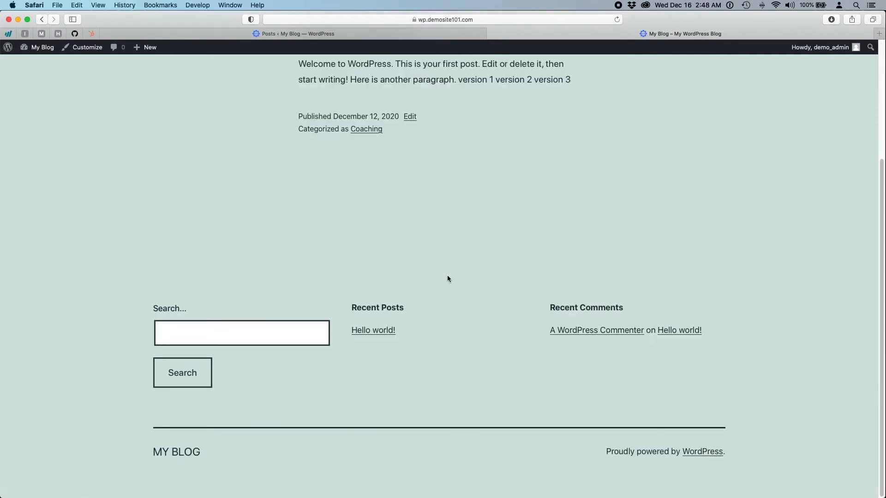
scroll(483, 281, up, 2)
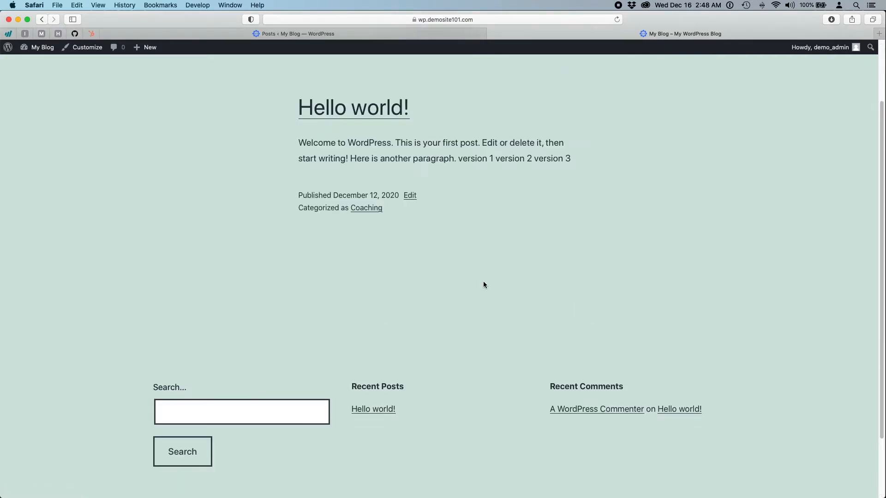
click(358, 112)
scroll(554, 277, down, 10)
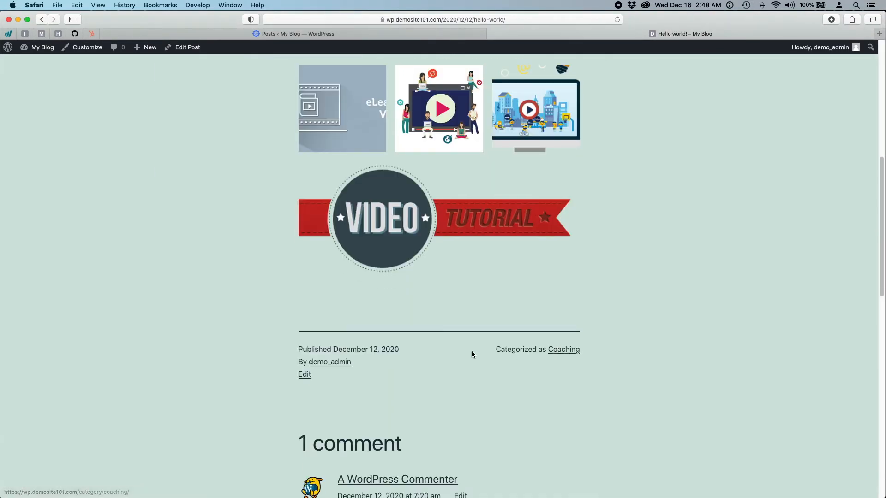
click(568, 349)
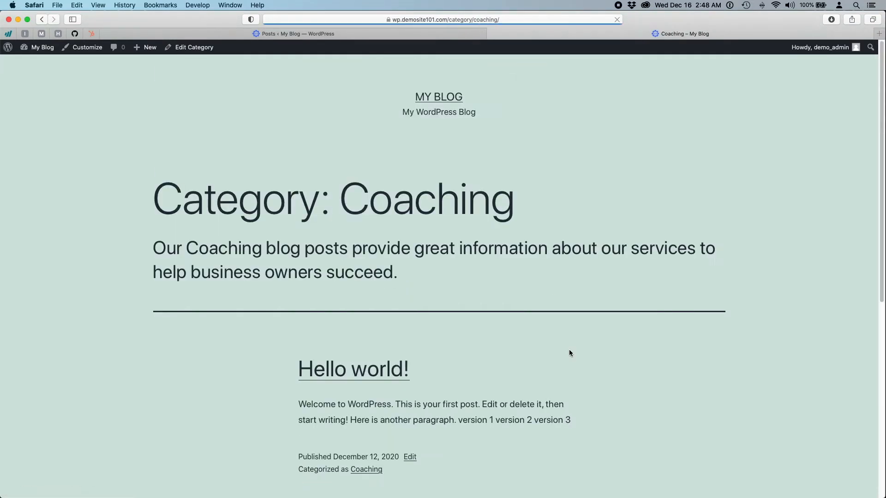
scroll(568, 352, down, 7)
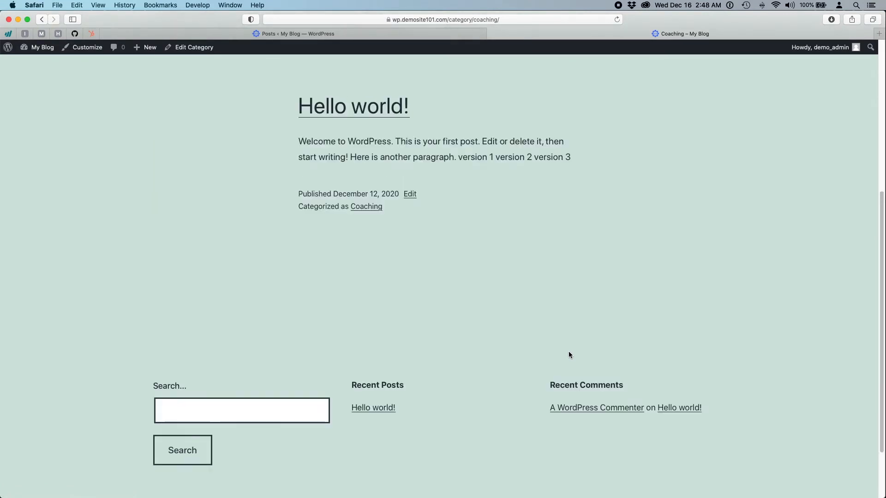
scroll(415, 342, down, 3)
scroll(429, 343, up, 10)
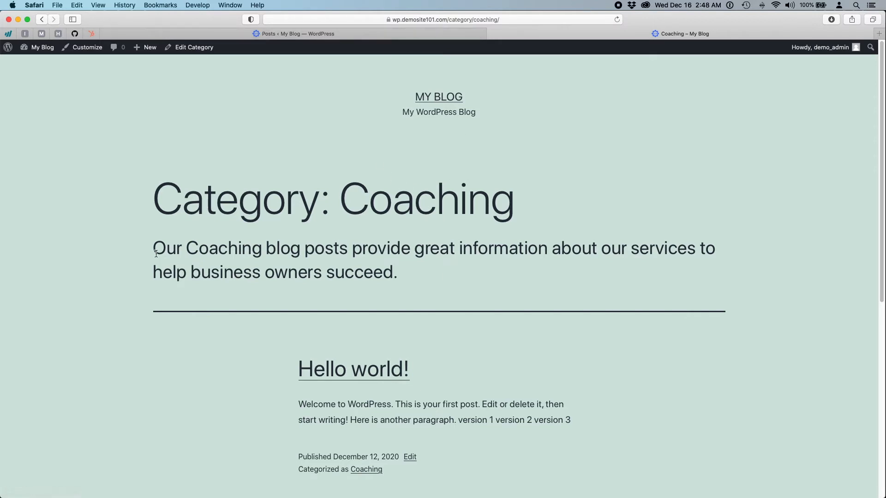
drag(153, 249, 421, 279)
click(204, 388)
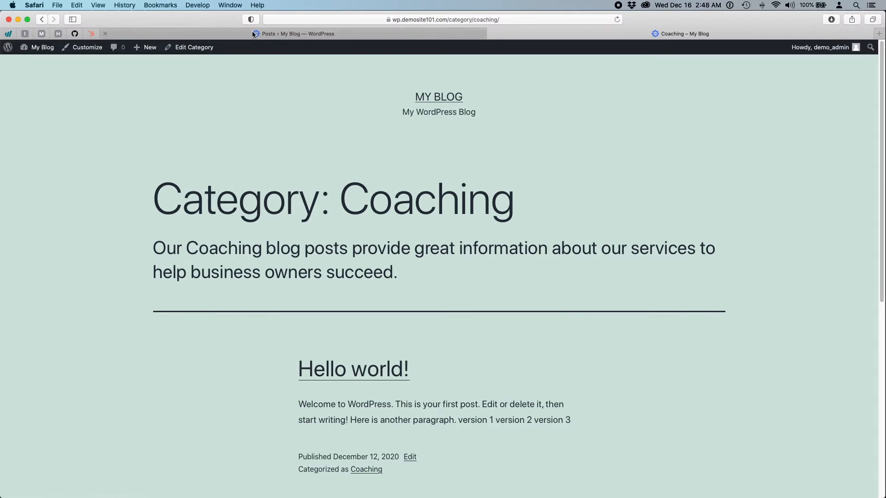
- From the admin Posts list, open the Posts > Tags page
click(312, 37)
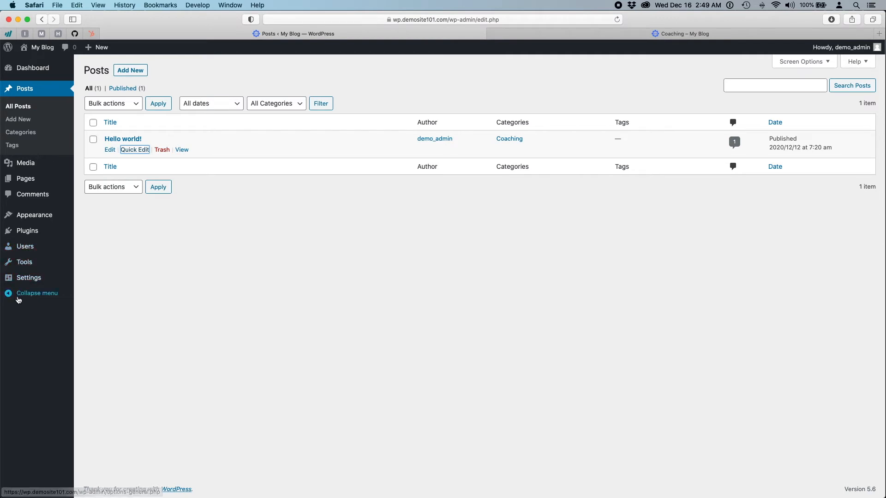
click(115, 275)
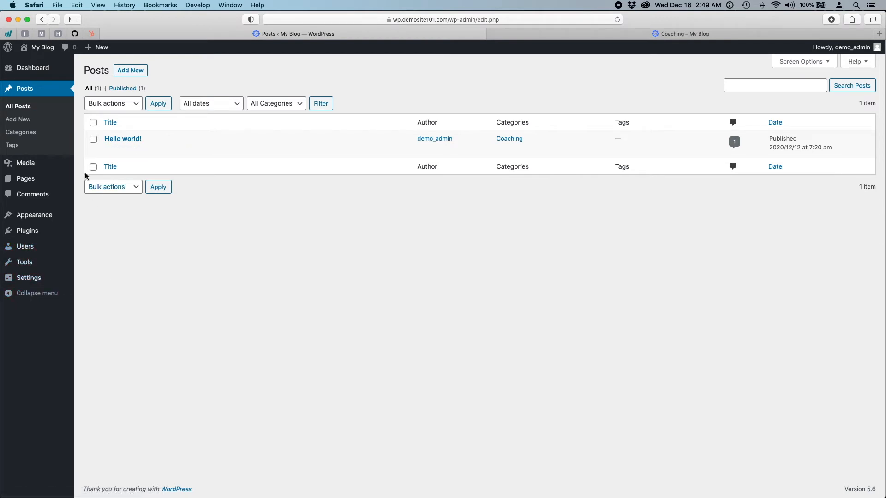
click(12, 145)
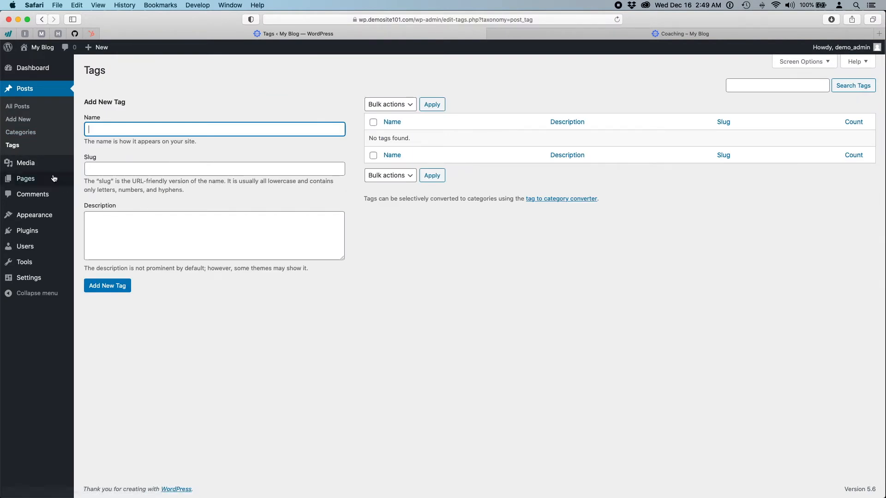
- Quick Edit Hello world! to add the tags 'coaching' and 'business', and update it
click(17, 106)
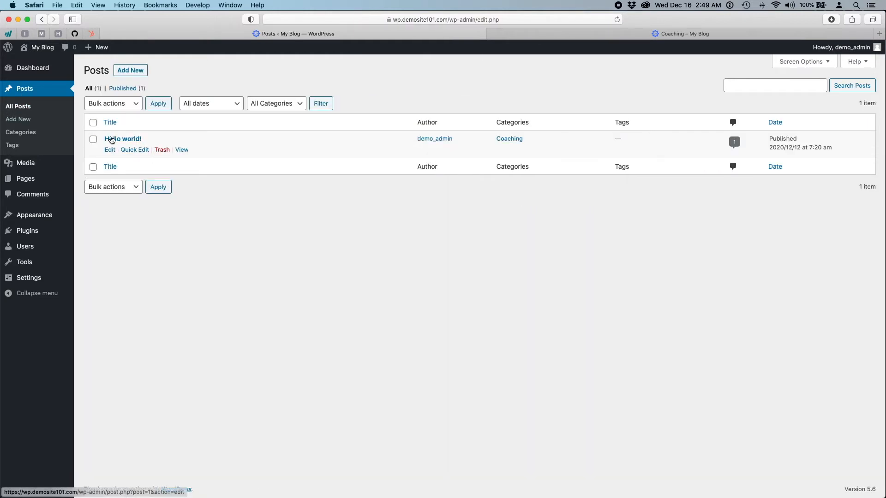
click(133, 150)
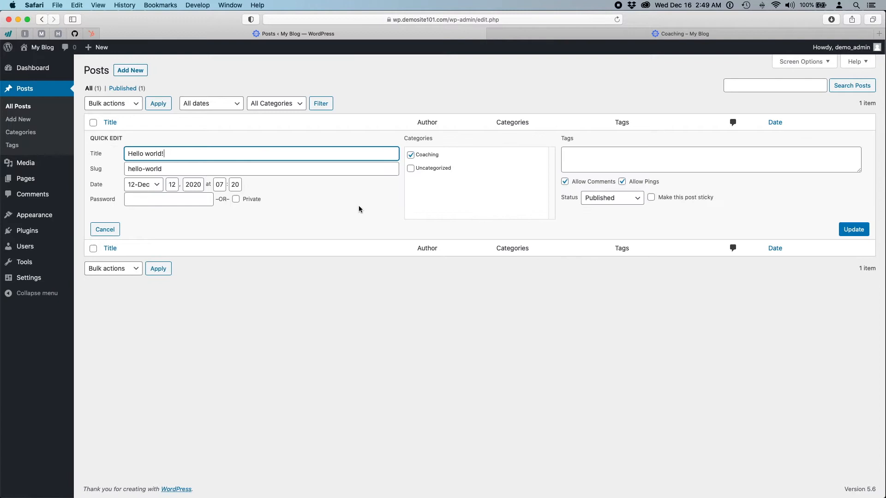
click(612, 154)
text(coaching,)
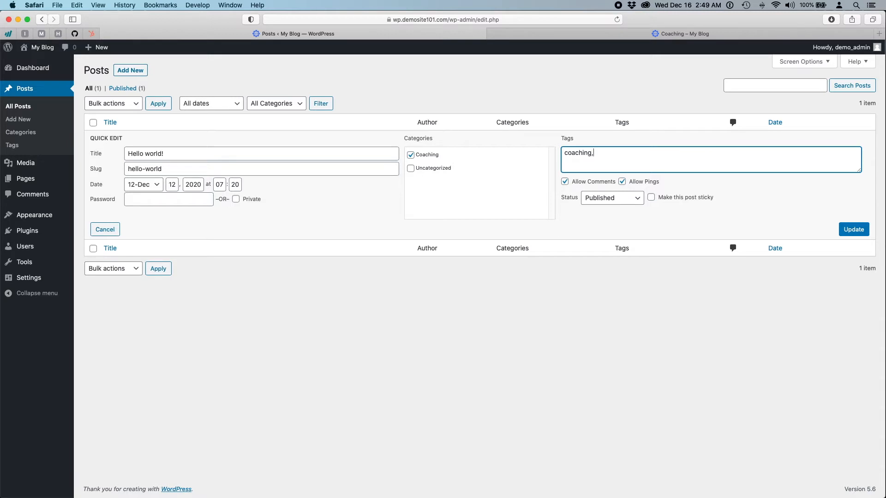
text(business,)
click(854, 230)
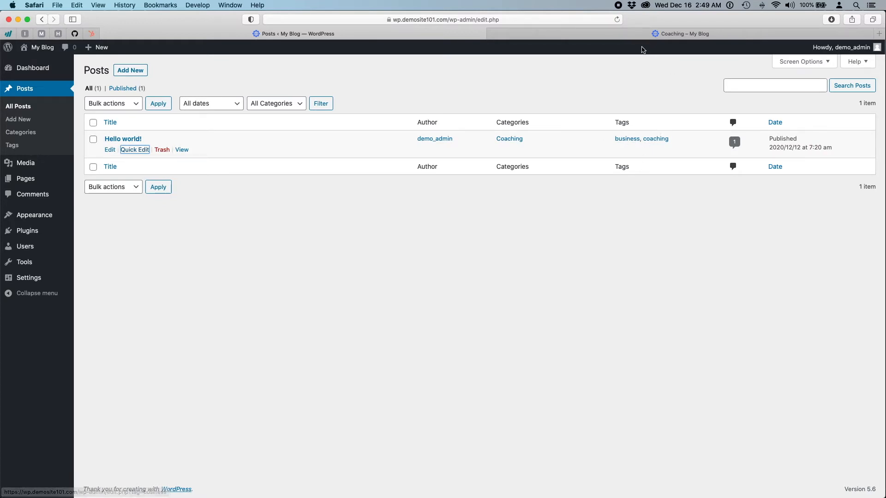
click(632, 33)
- Reload the Coaching archive to see the business and coaching tags, then return to admin Posts
click(617, 19)
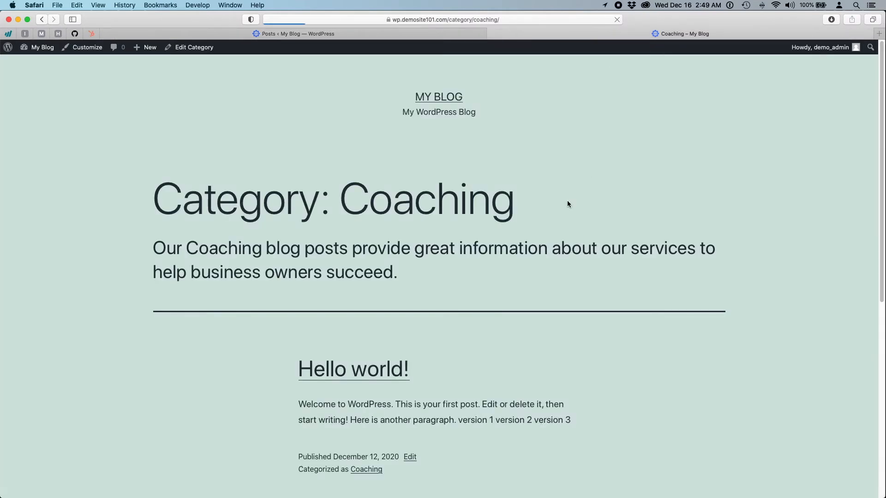
scroll(476, 396, down, 3)
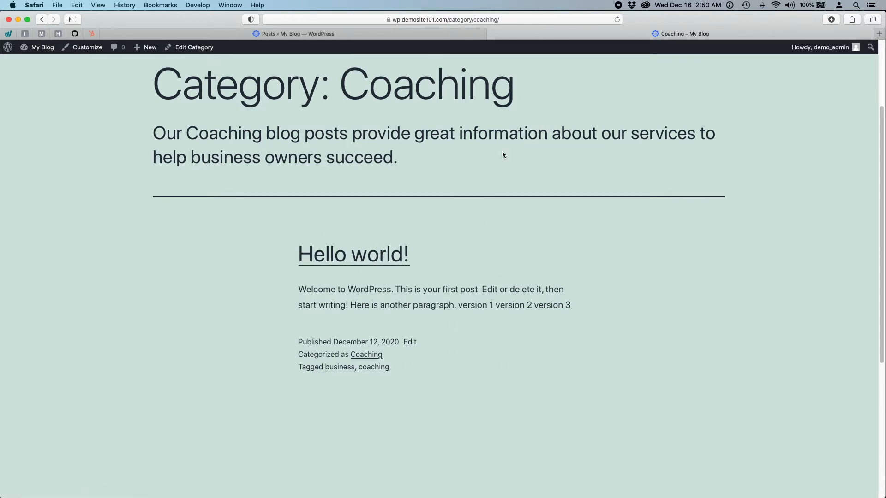
click(429, 37)
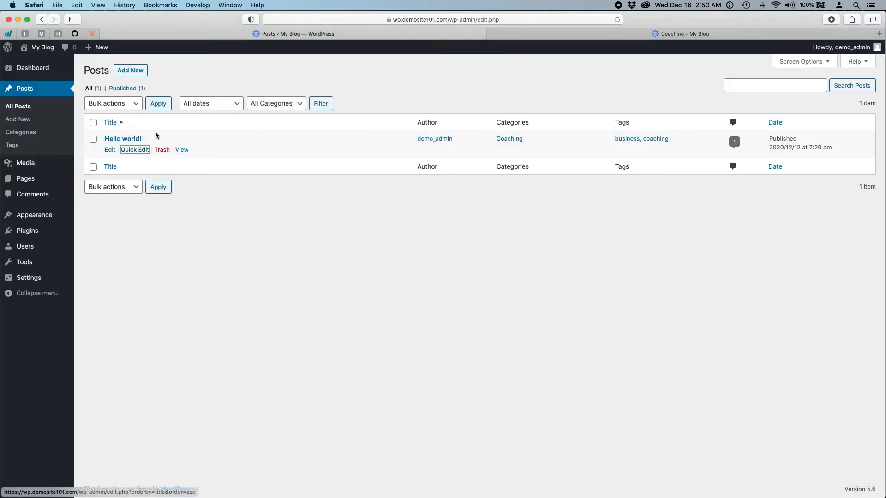
- Open the video-tutorial-docs2 attachment details in the Media Library, then return to the Coaching archive
click(21, 170)
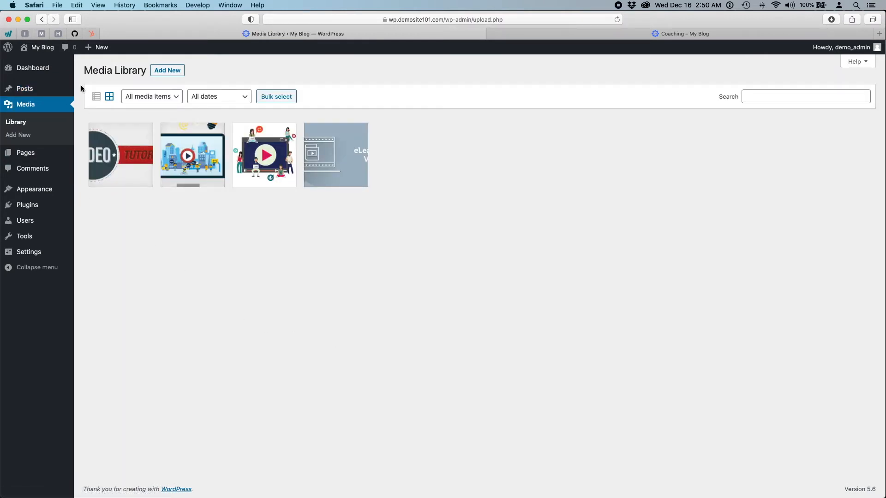
mouse_move(94, 167)
click(117, 170)
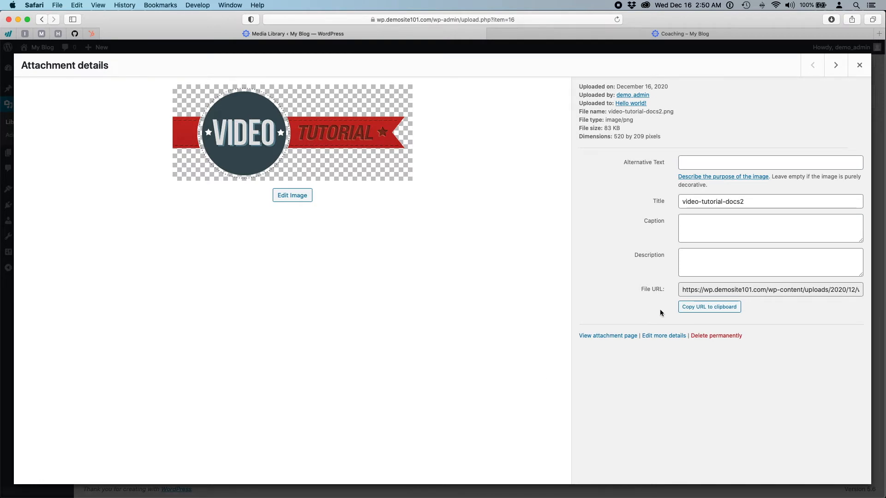
click(731, 163)
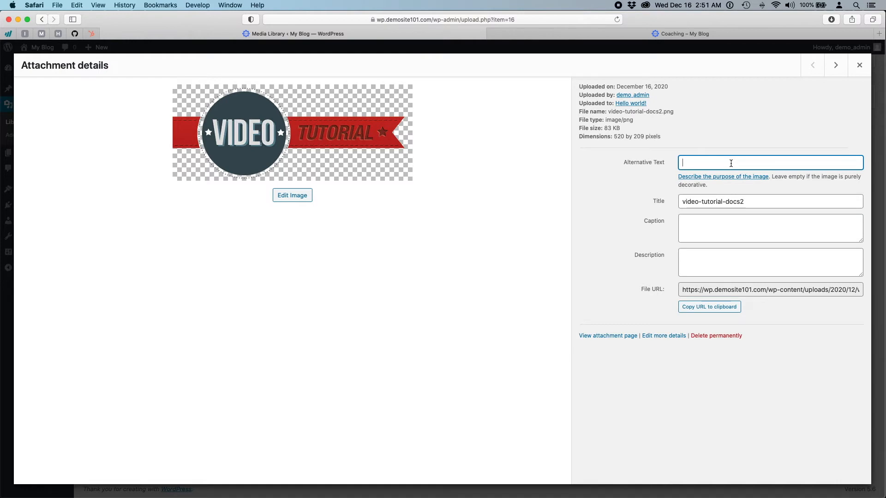
click(401, 245)
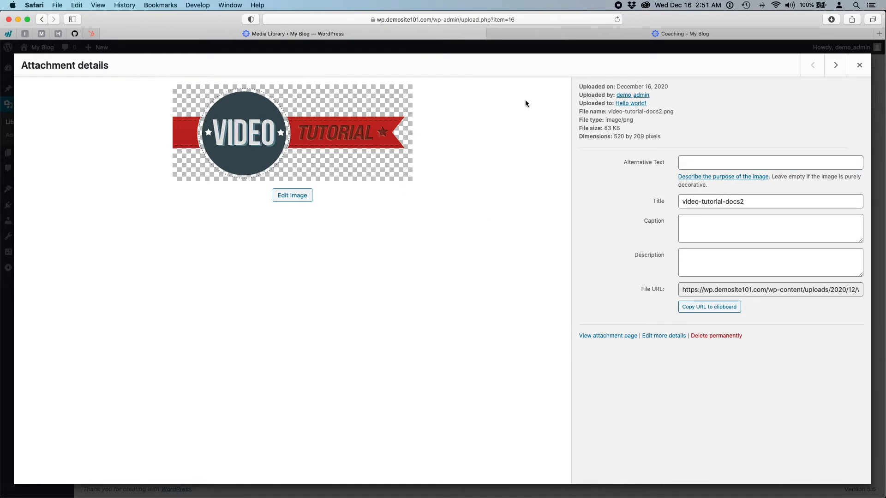
click(572, 37)
scroll(367, 263, down, 5)
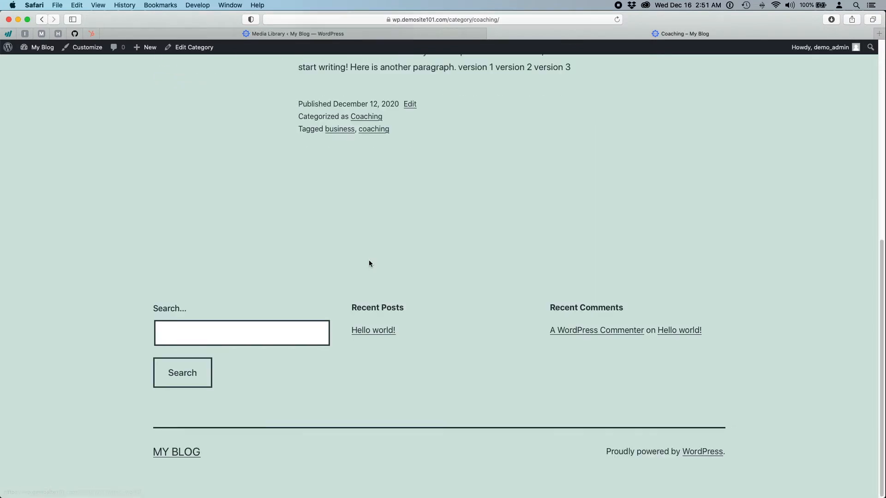
- Open Hello world! from the Coaching archive, scroll to its images, then return to the image details
scroll(368, 240, up, 4)
click(366, 212)
scroll(373, 228, down, 5)
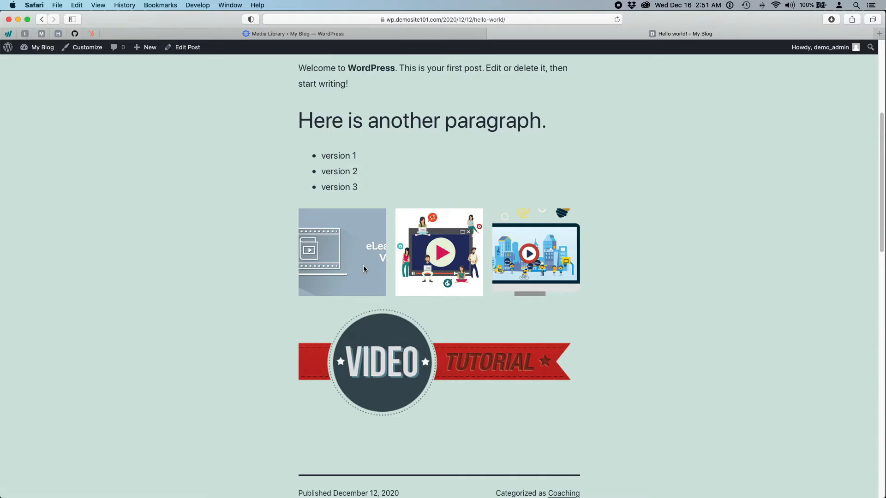
click(433, 35)
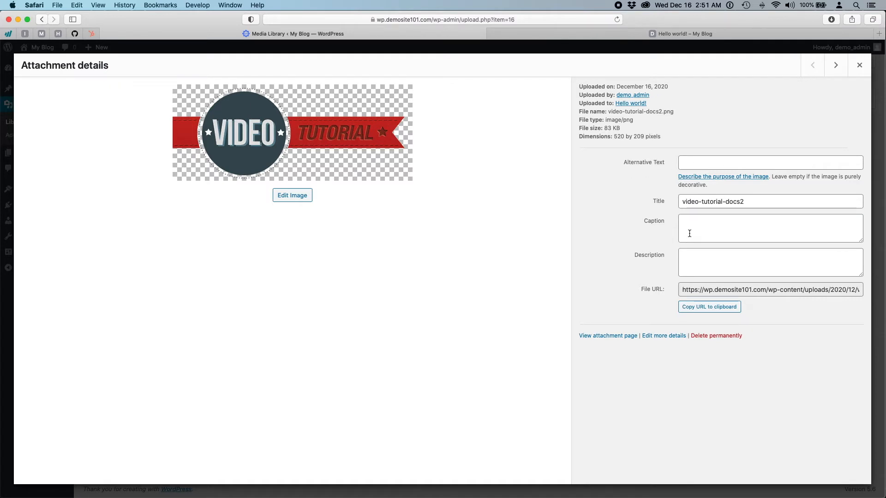
- Write the image description about video tutorials that help your business sales goals
click(696, 267)
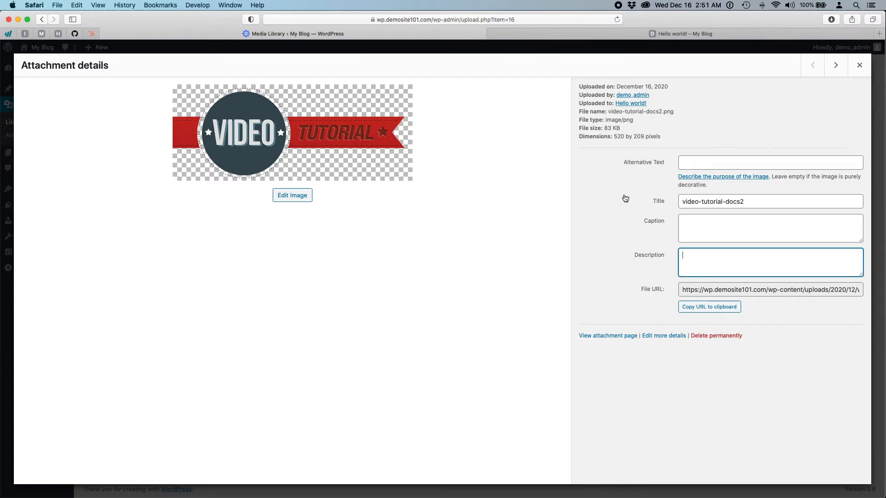
text(We provide video tutorials on)
key(BackSpace)
key(BackSpace)
text(to help your)
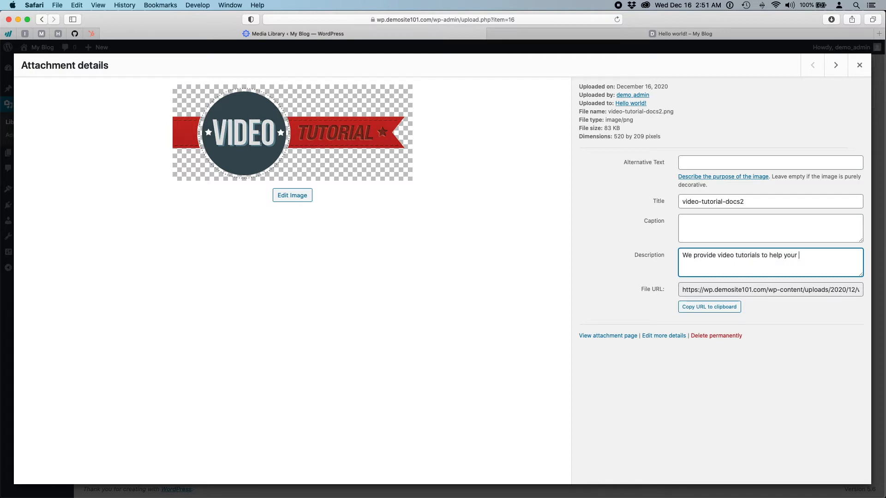
text( business sales)
text(goals.)
- Add caption 'Sales Business Training' and alt text 'Video Tutorial', then close the details
click(698, 219)
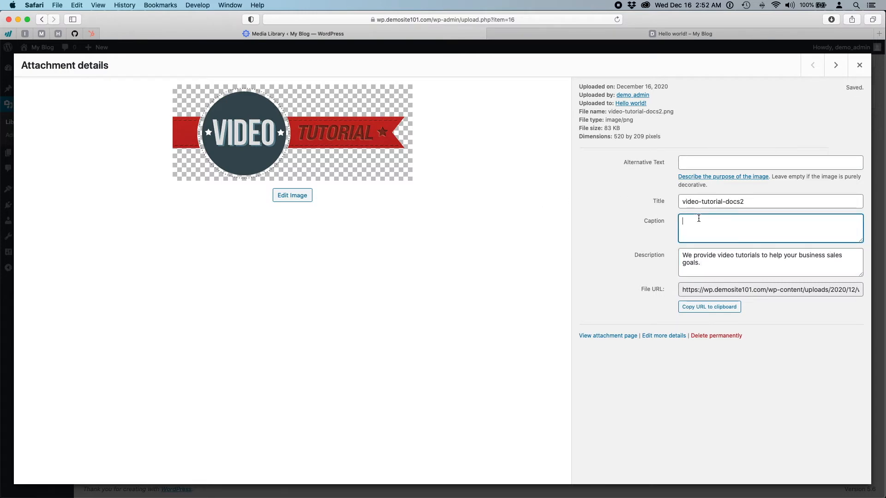
text(Sales Business Training)
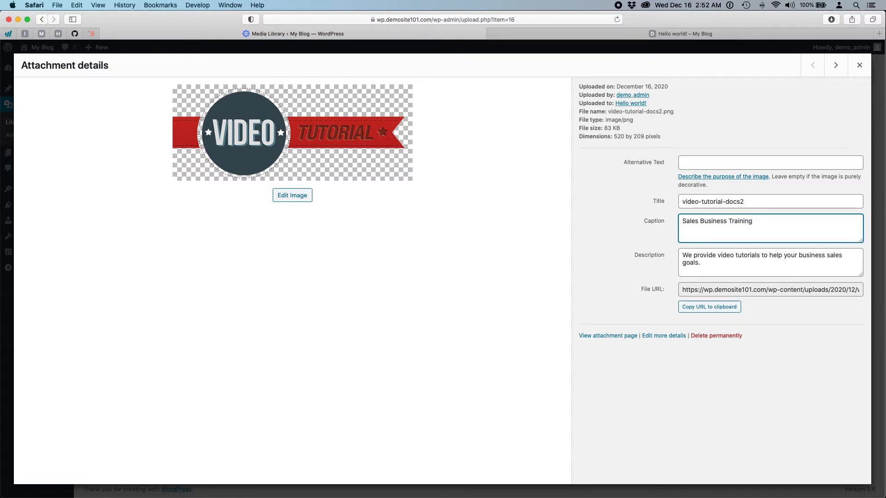
click(703, 162)
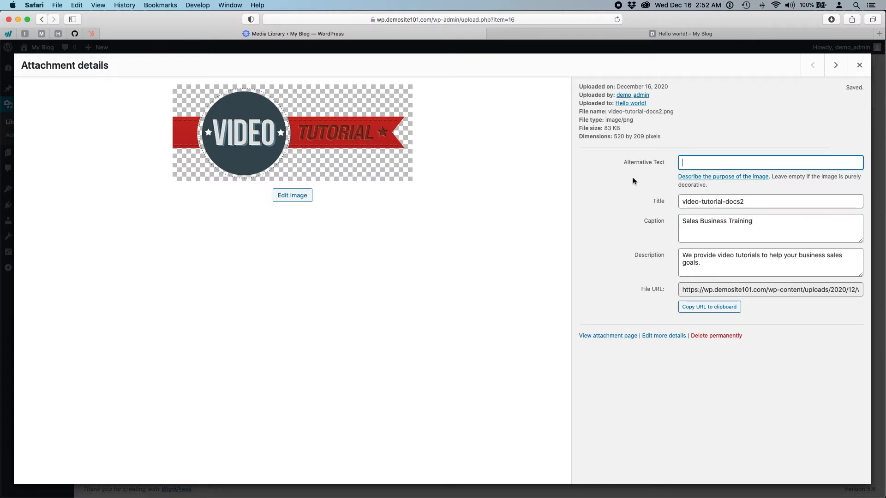
text(Video Tutori)
text(al)
click(618, 351)
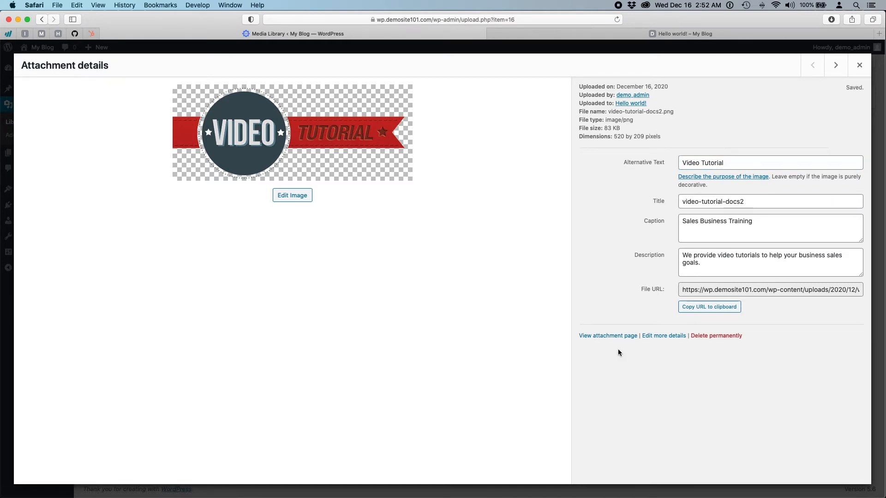
click(740, 162)
click(632, 186)
click(859, 65)
key(Right)
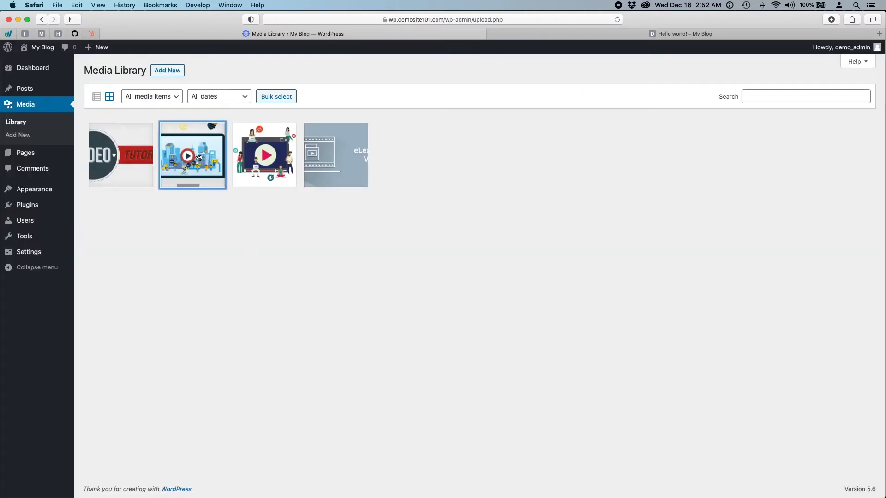
- Step past video-learning-4, return to video-tutorial-docs2, and close its attachment details
key(Return)
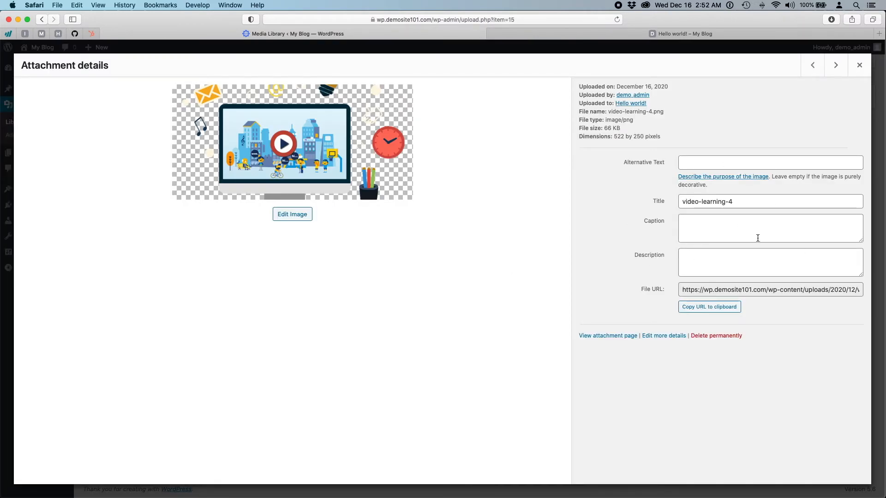
click(809, 69)
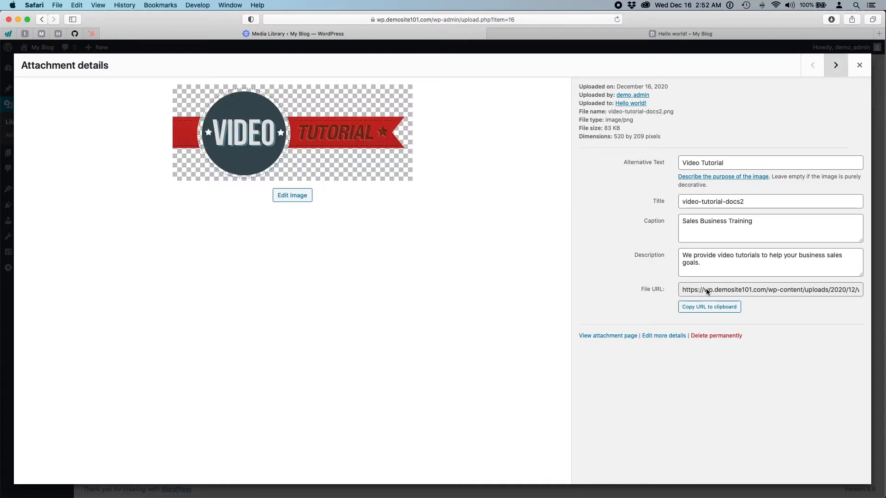
click(860, 67)
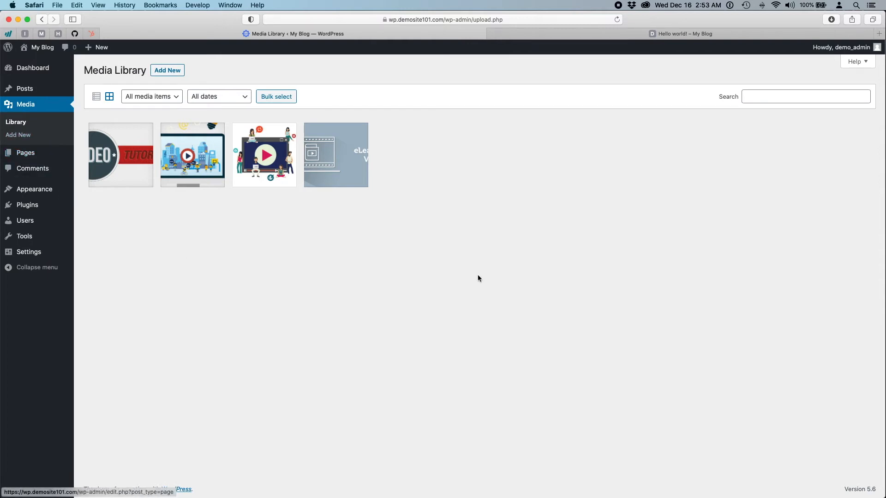
- Toggle the Media Library between list and grid views, checking bulk actions and deselecting all
click(96, 96)
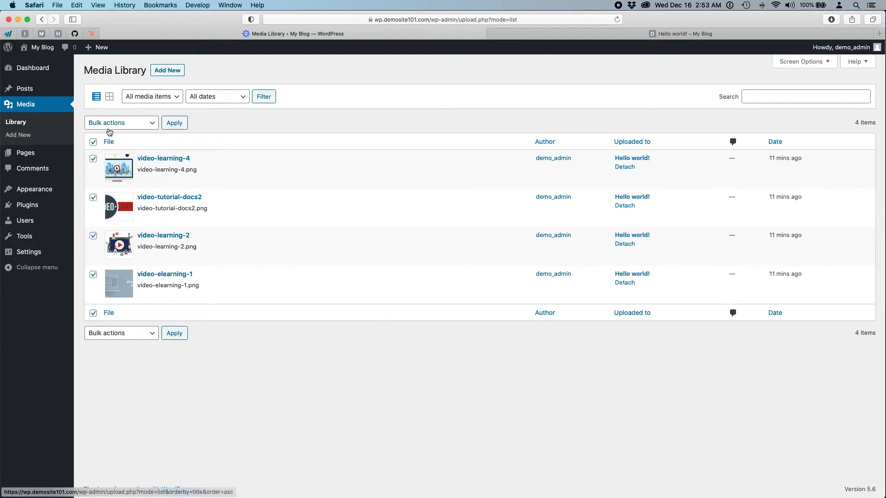
click(109, 124)
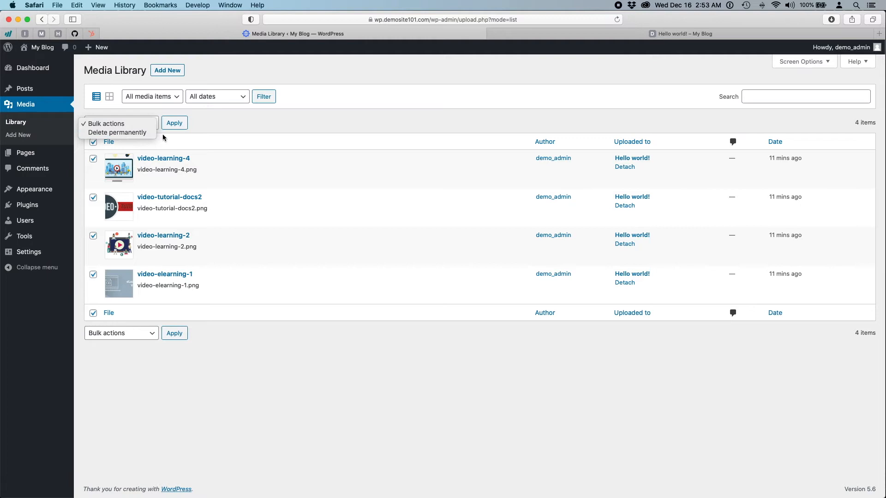
click(107, 124)
click(93, 143)
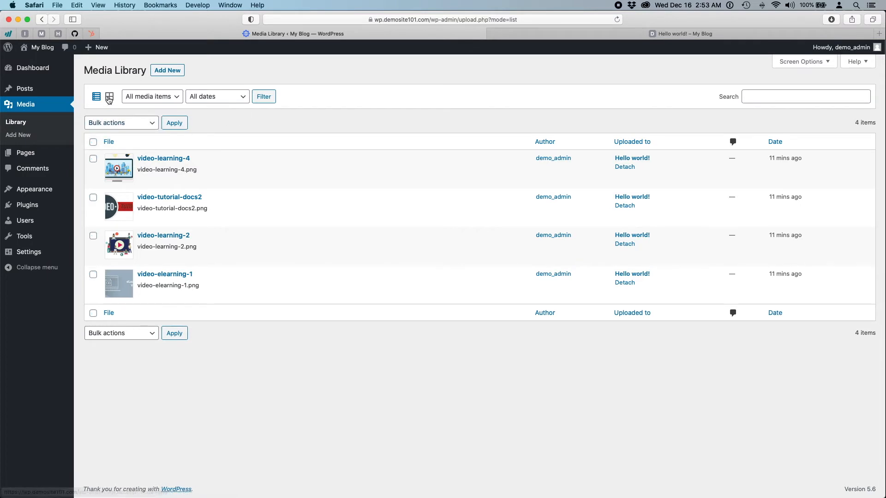
click(109, 98)
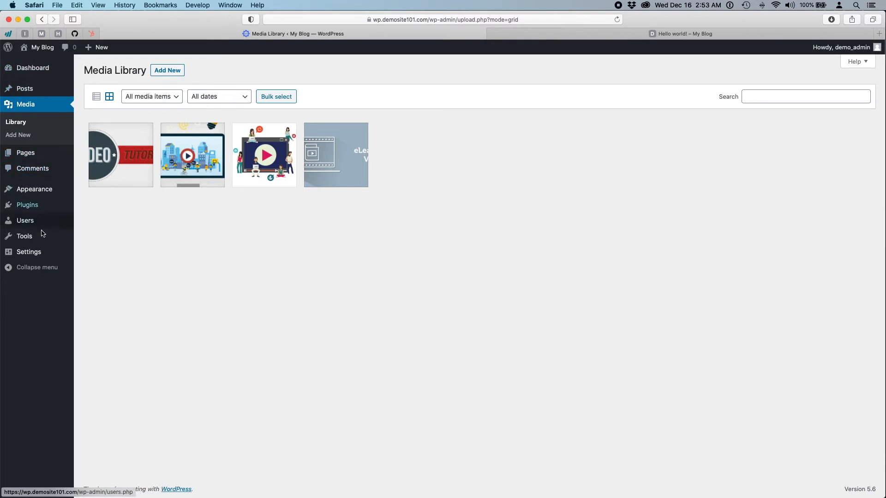
- Open the Pages list and narrow the admin window to reveal the Tekie DEMO site
mouse_move(34, 156)
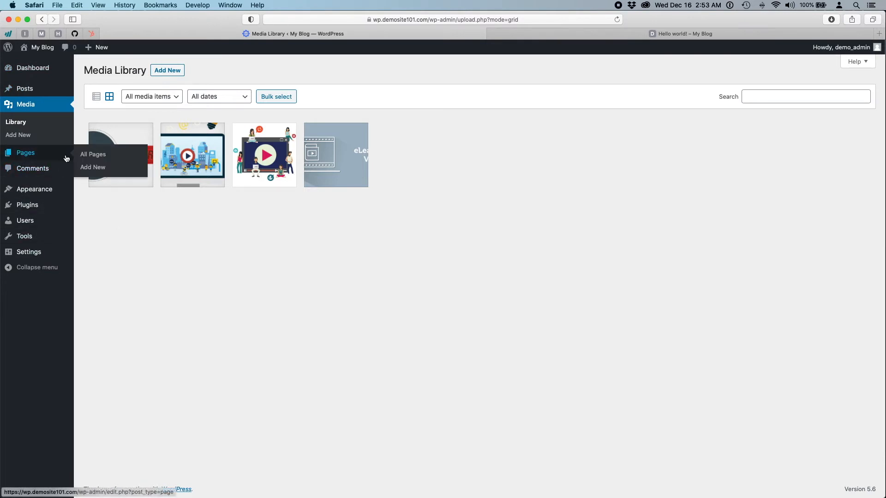
click(26, 155)
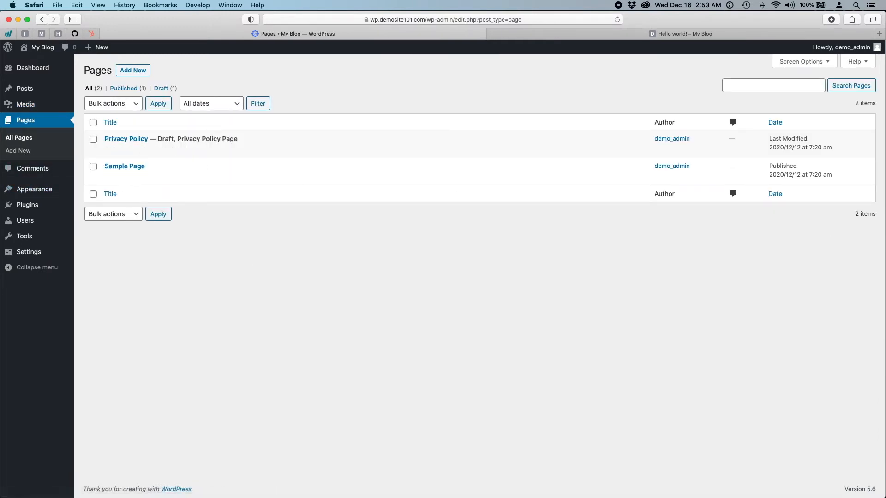
drag(879, 242, 390, 250)
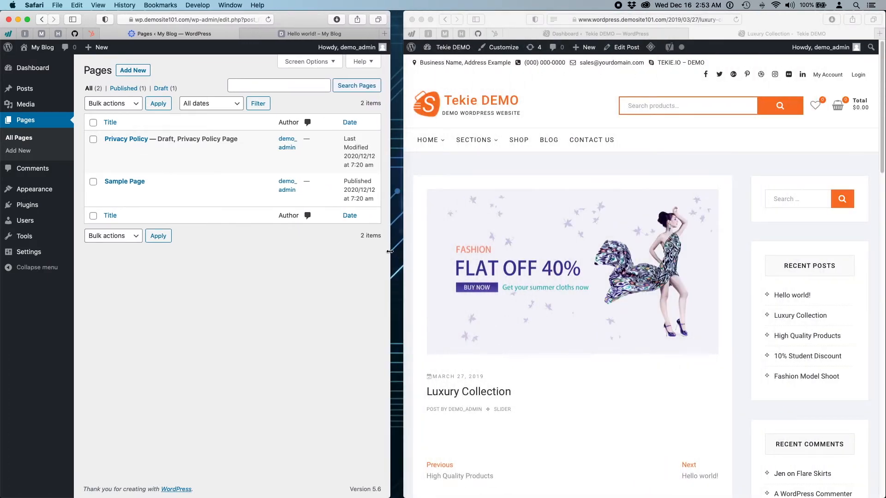
- Widen the Tekie DEMO window, go Home, then browse the Contact Us page
click(577, 108)
drag(404, 146, 182, 146)
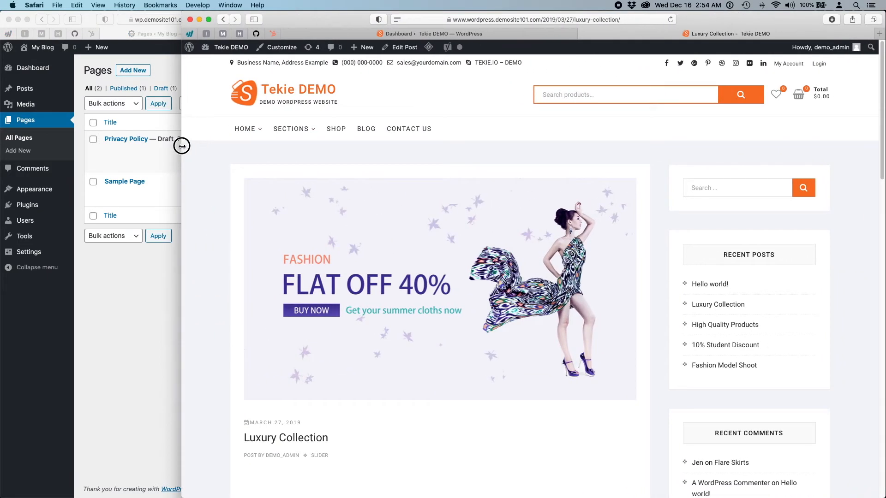
click(280, 92)
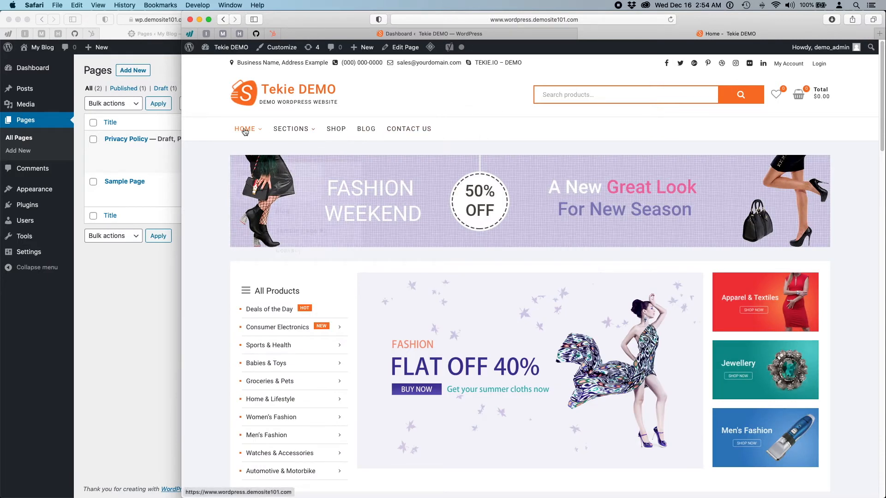
mouse_move(329, 137)
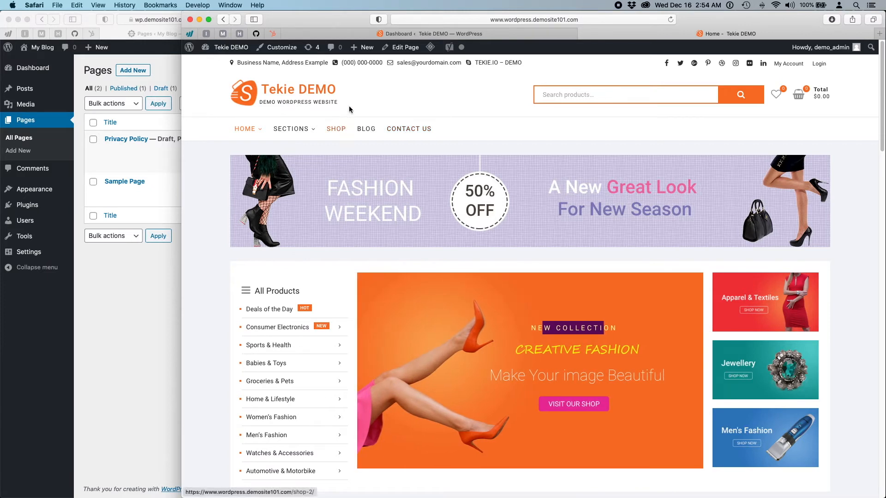
mouse_move(252, 129)
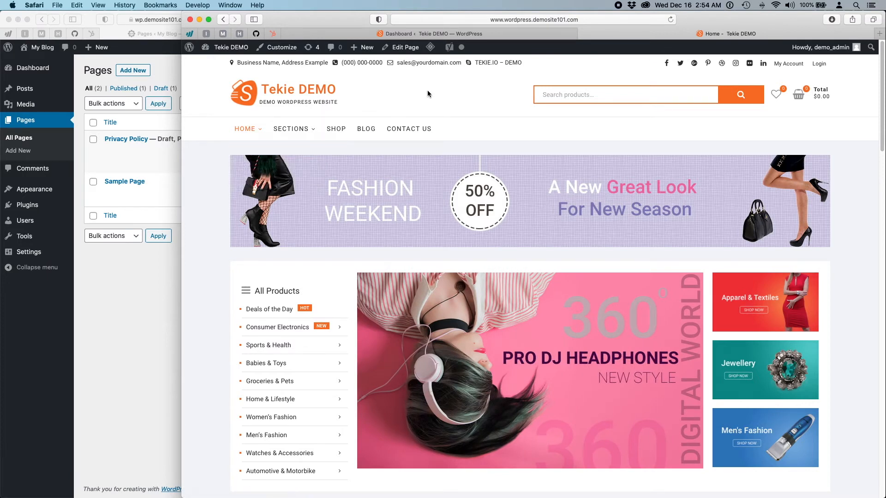
click(425, 134)
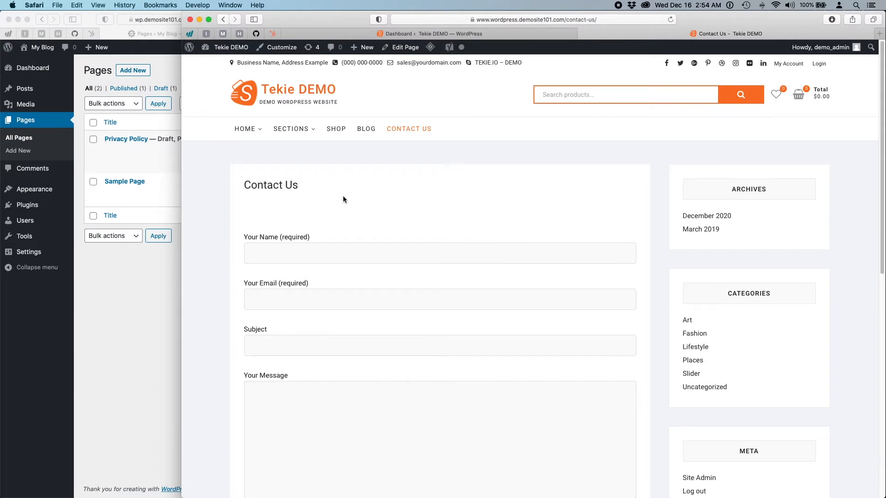
scroll(343, 196, down, 5)
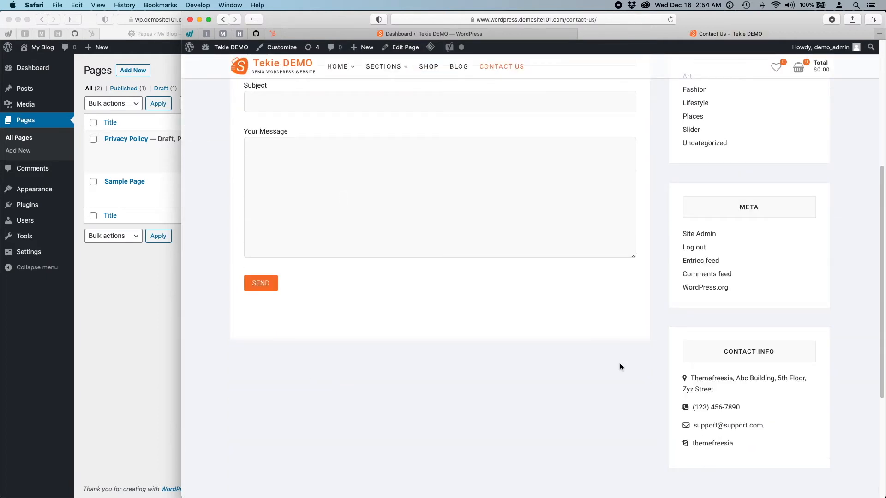
scroll(347, 343, up, 4)
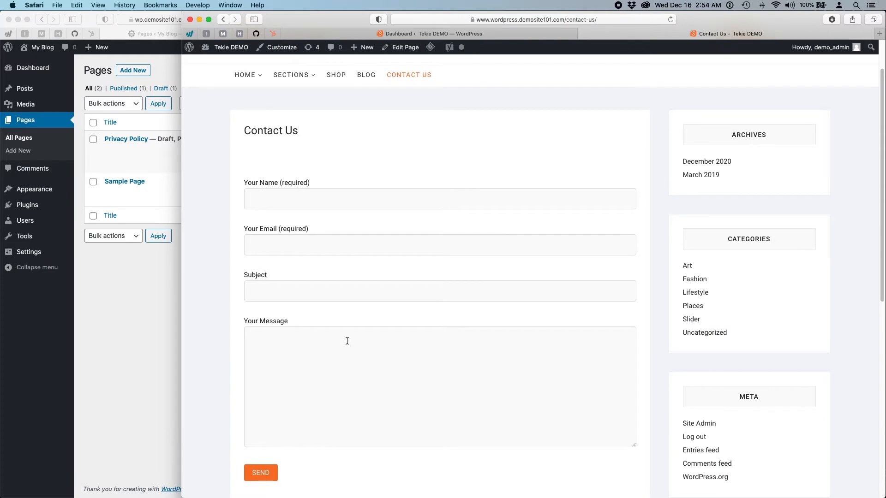
scroll(347, 341, up, 1)
scroll(347, 341, down, 6)
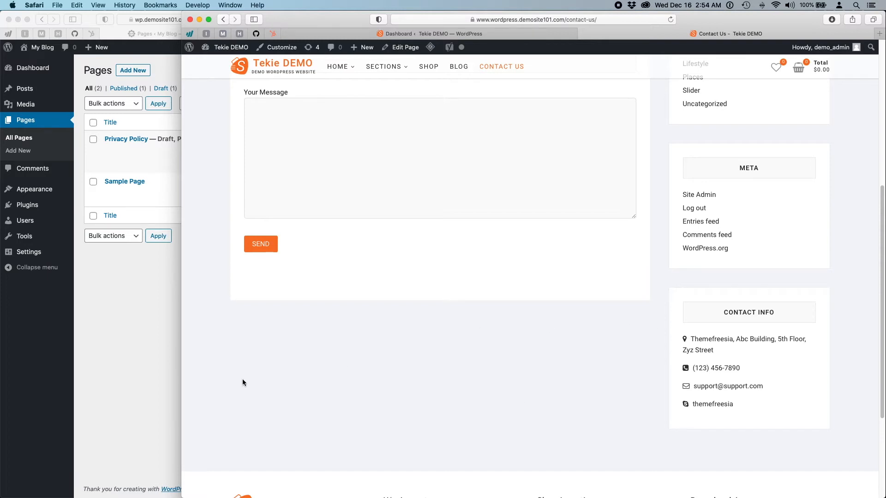
scroll(432, 205, up, 6)
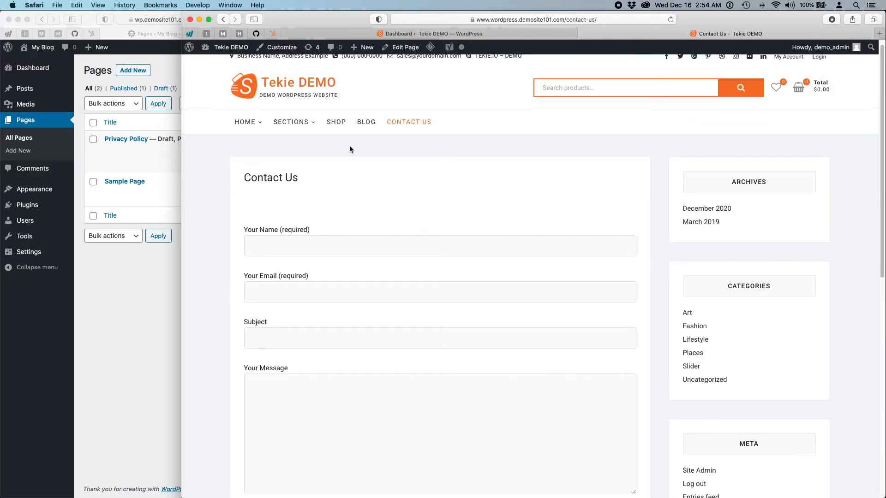
scroll(404, 194, up, 1)
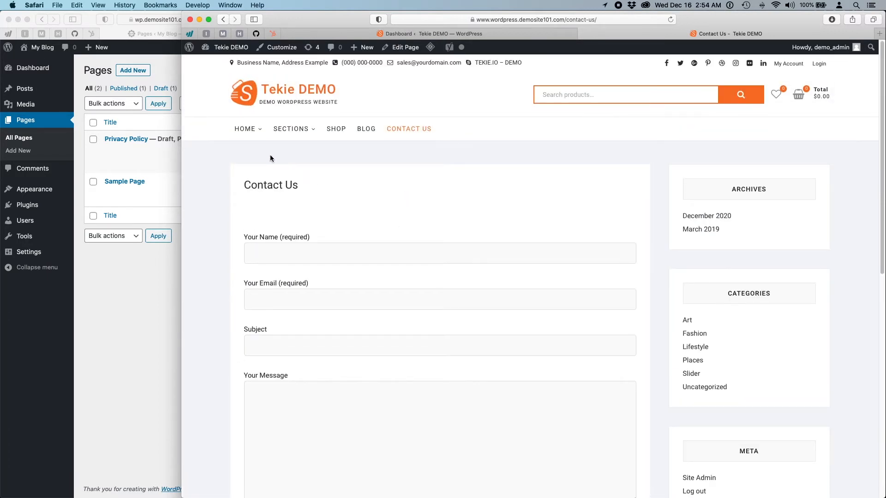
- Open the $89.00 Flare Skirts product, view its Reviews and Description tabs, then return to admin
click(258, 89)
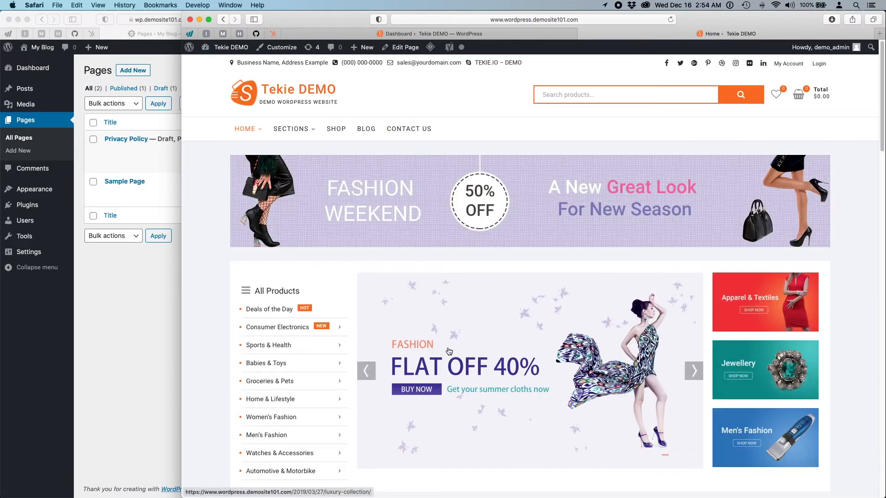
scroll(469, 348, down, 4)
click(400, 411)
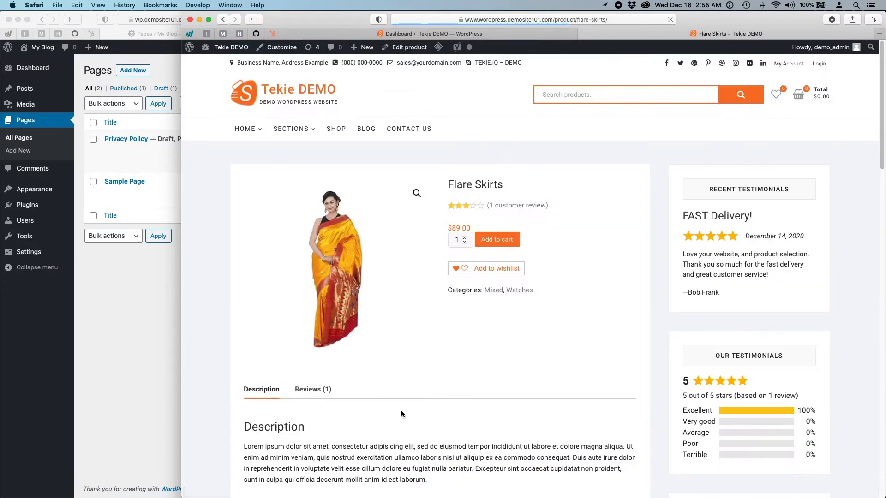
scroll(400, 411, down, 2)
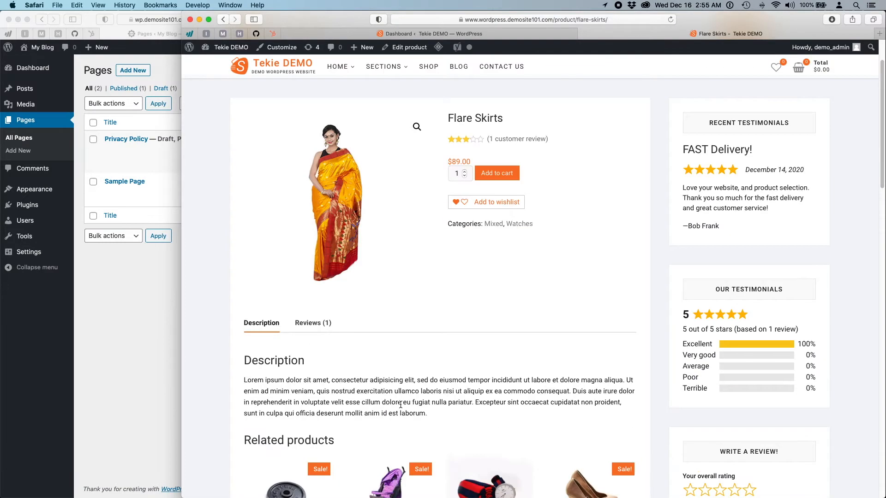
scroll(308, 280, down, 2)
click(309, 260)
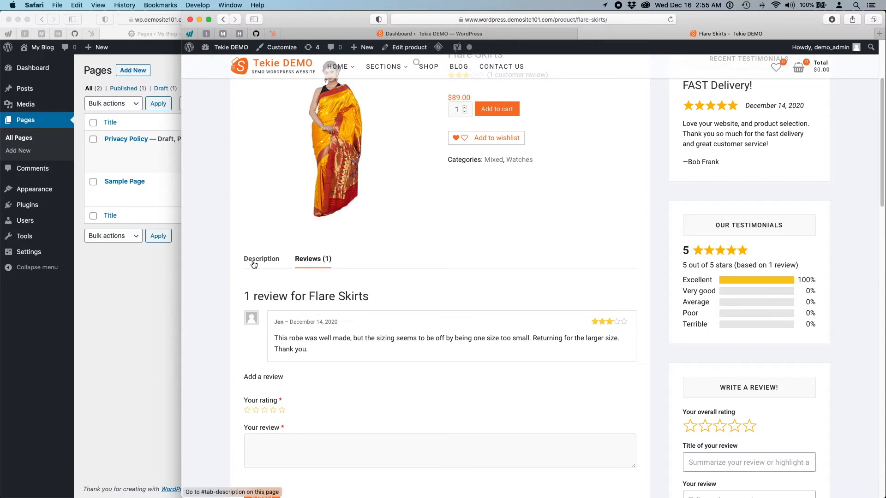
scroll(410, 313, up, 2)
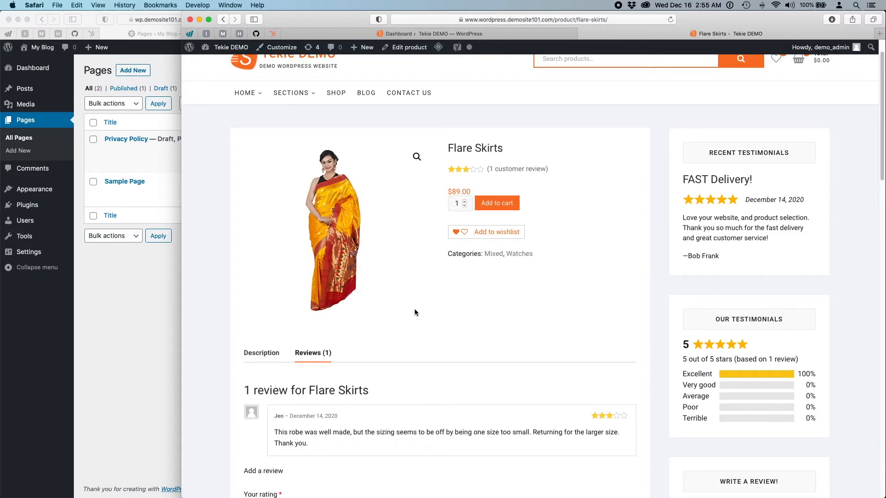
click(259, 355)
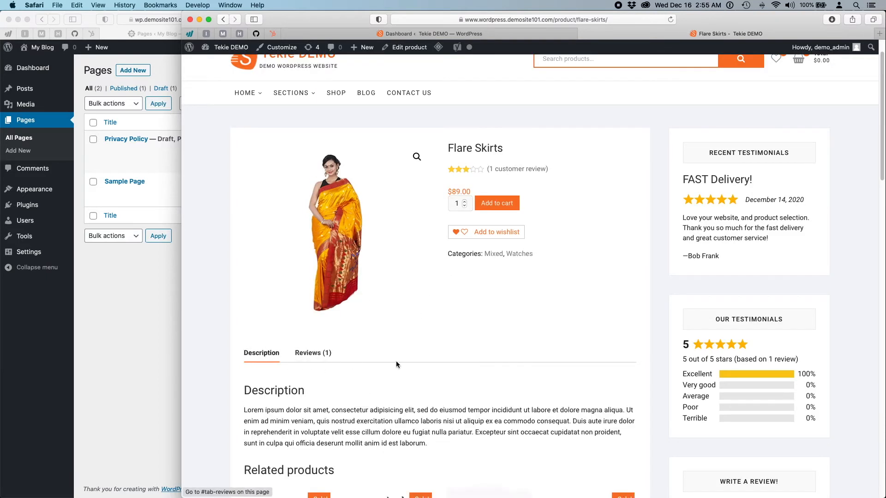
scroll(415, 362, down, 10)
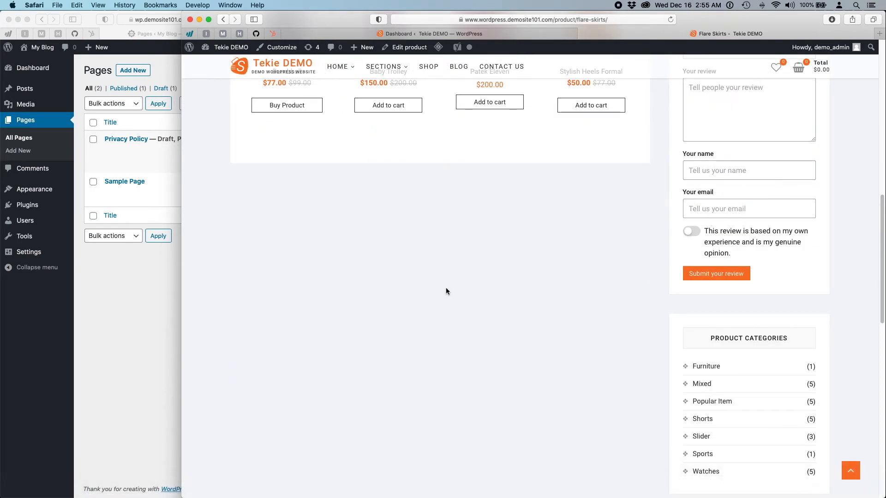
scroll(446, 290, up, 10)
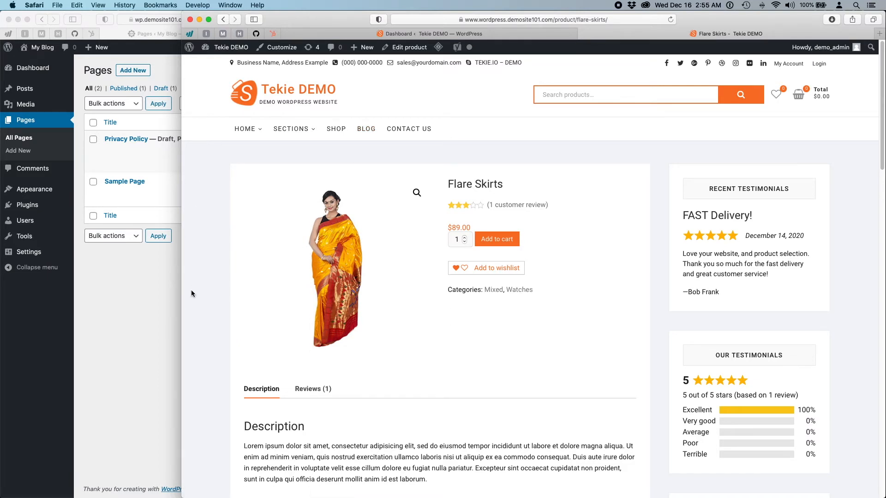
click(144, 314)
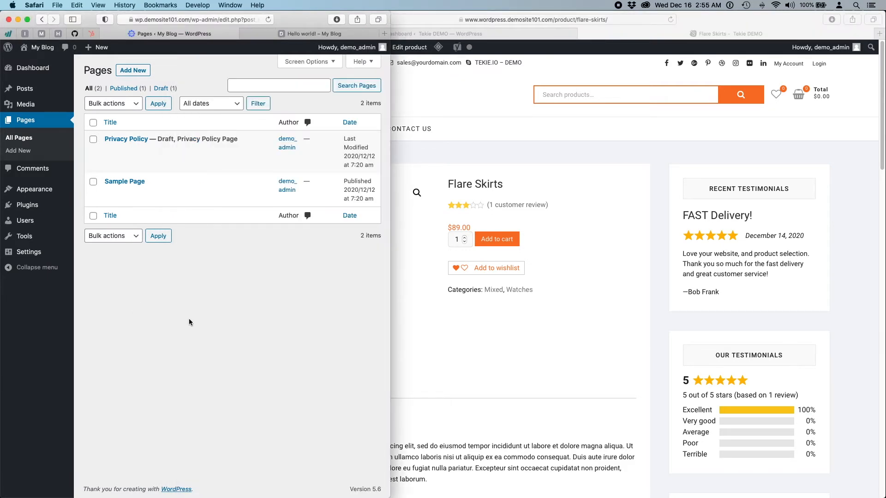
- Stretch the admin window to the screen's right edge so the Pages list spans it
drag(389, 287, 884, 271)
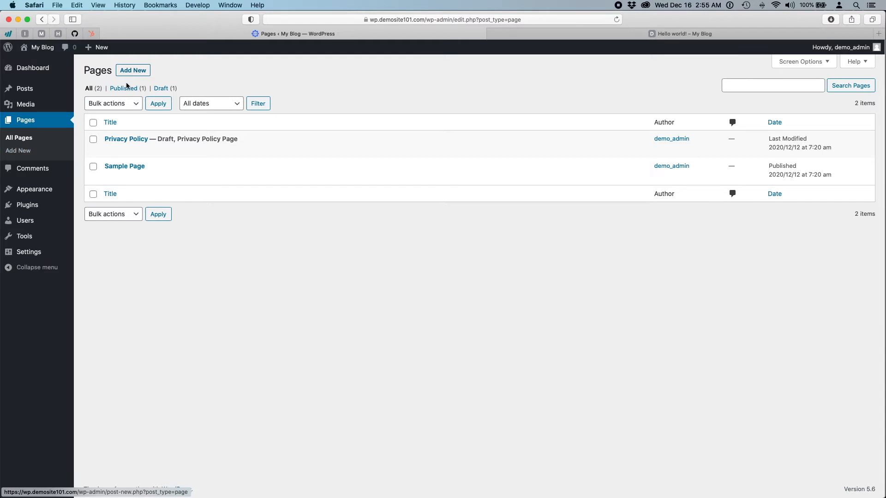
mouse_move(19, 92)
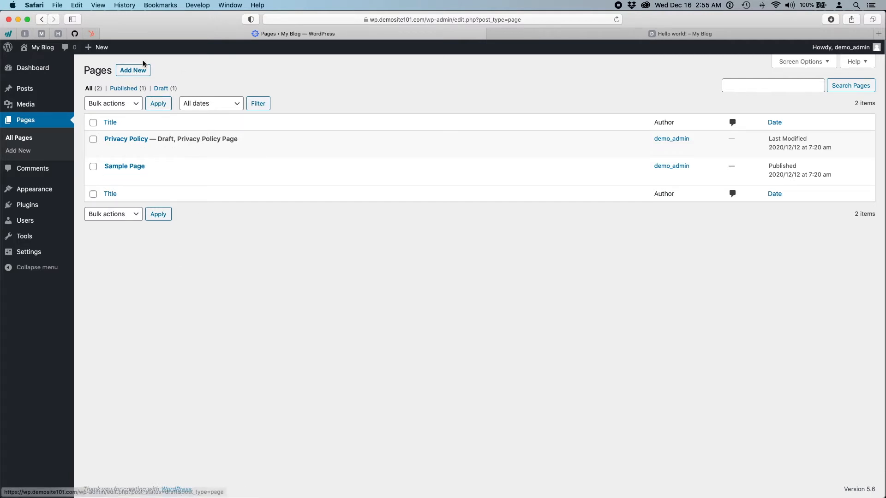
- Open the Sample Page in the block editor
click(125, 167)
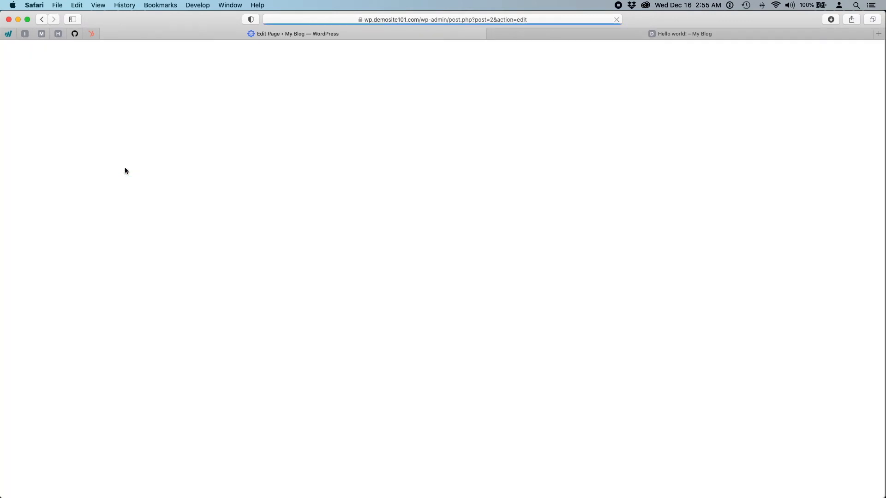
scroll(582, 279, down, 5)
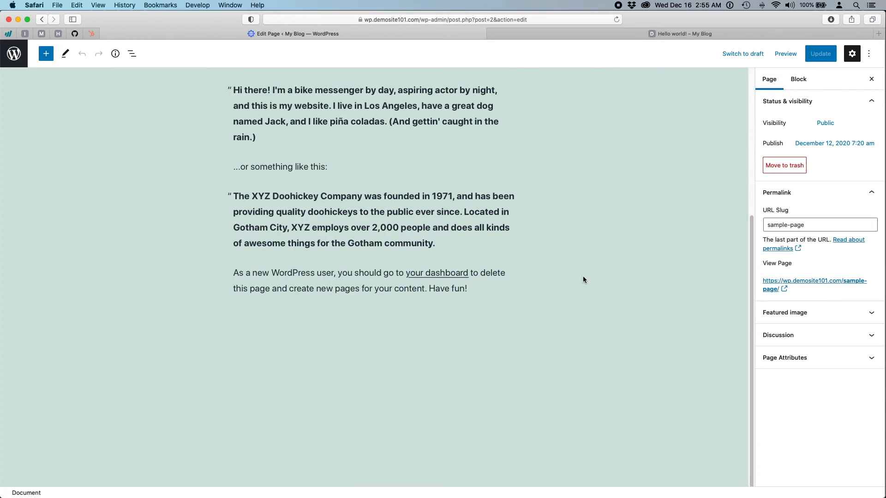
scroll(583, 279, up, 5)
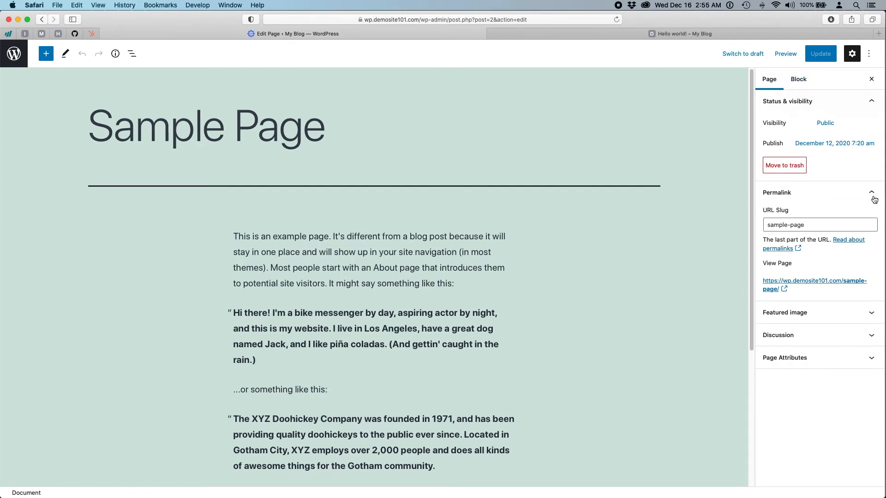
- Try lavender and pink on the intro paragraph, settle on dark text, and leave drop cap off
click(310, 264)
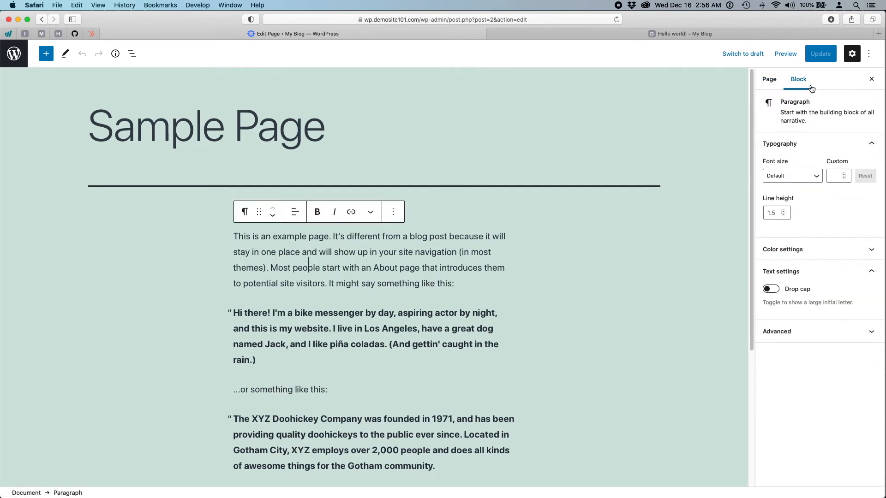
click(811, 250)
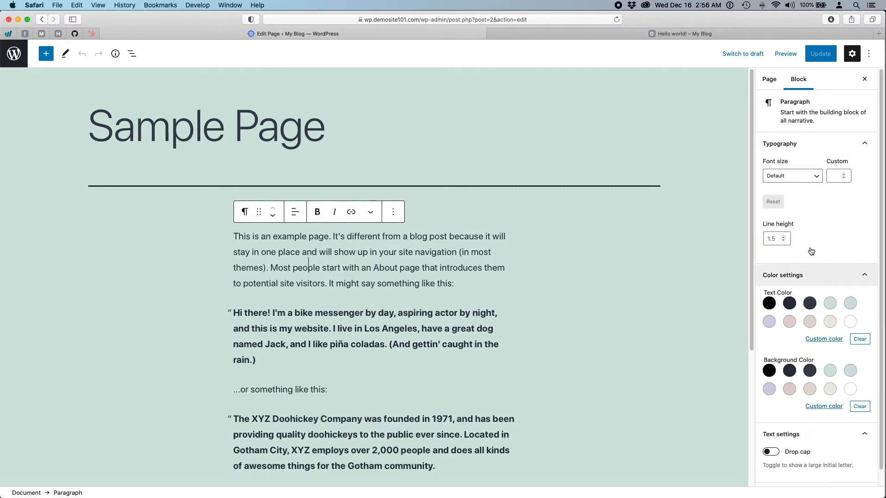
scroll(810, 276, down, 2)
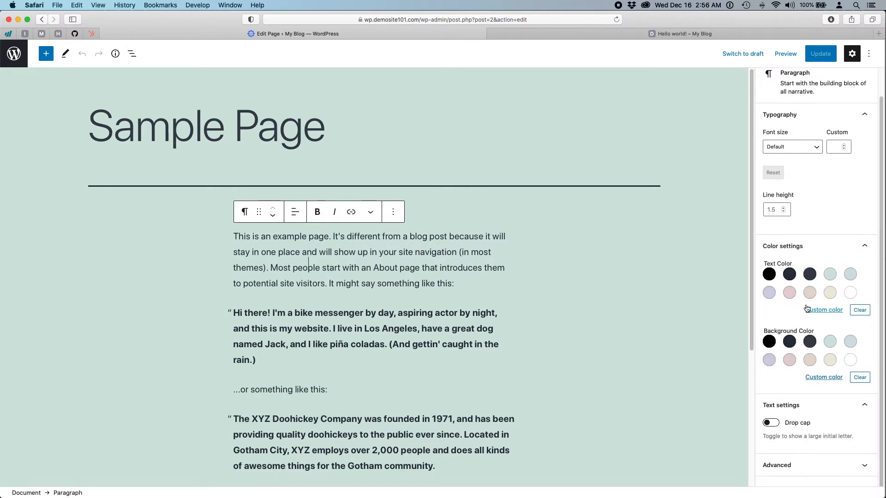
click(769, 294)
click(790, 294)
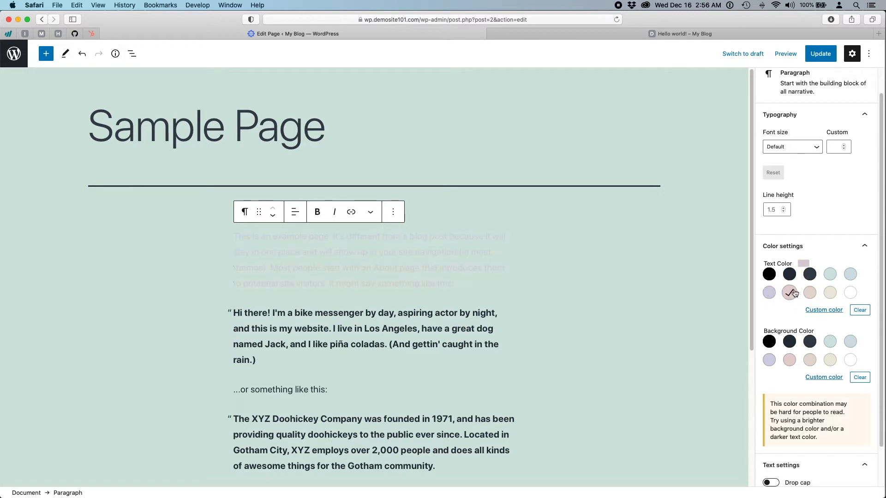
click(790, 275)
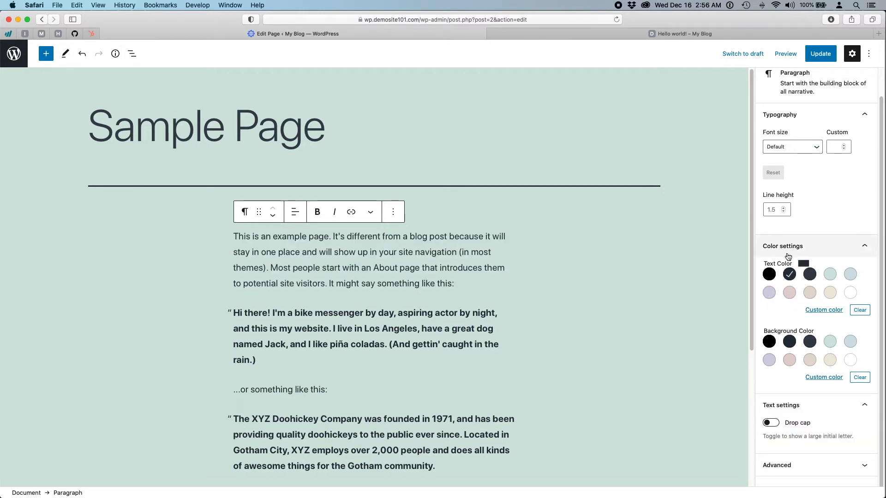
click(776, 423)
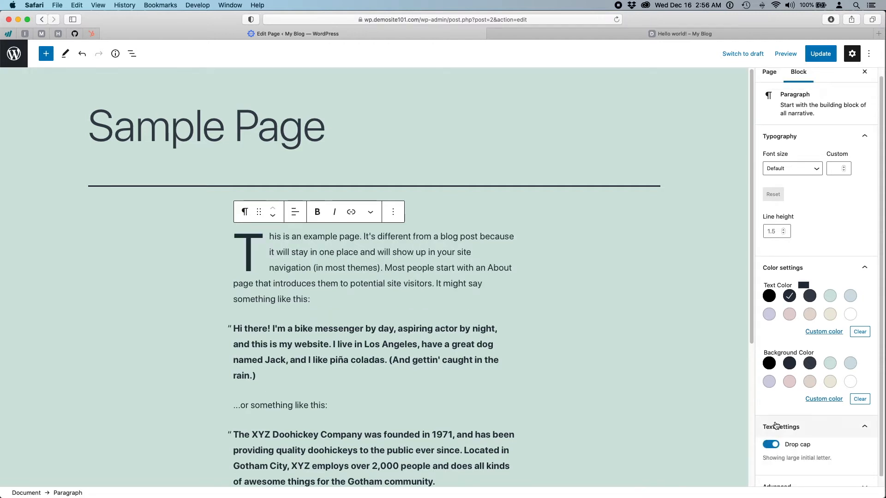
click(776, 445)
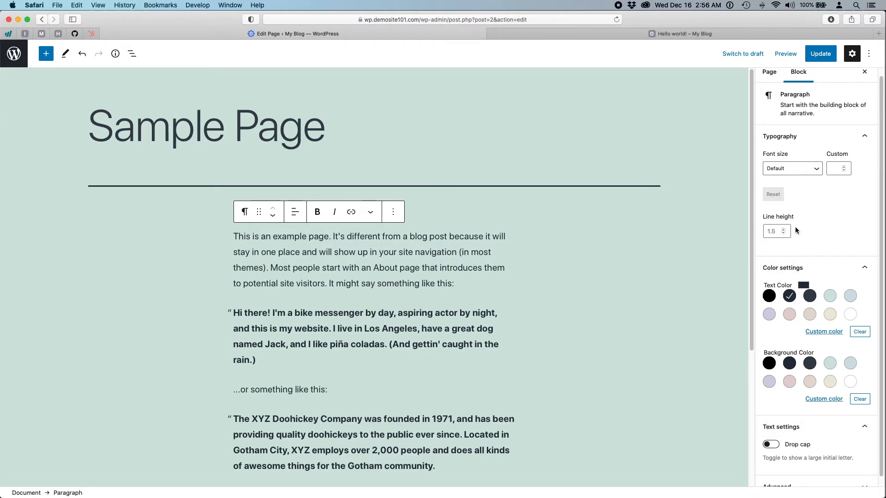
scroll(790, 157, up, 1)
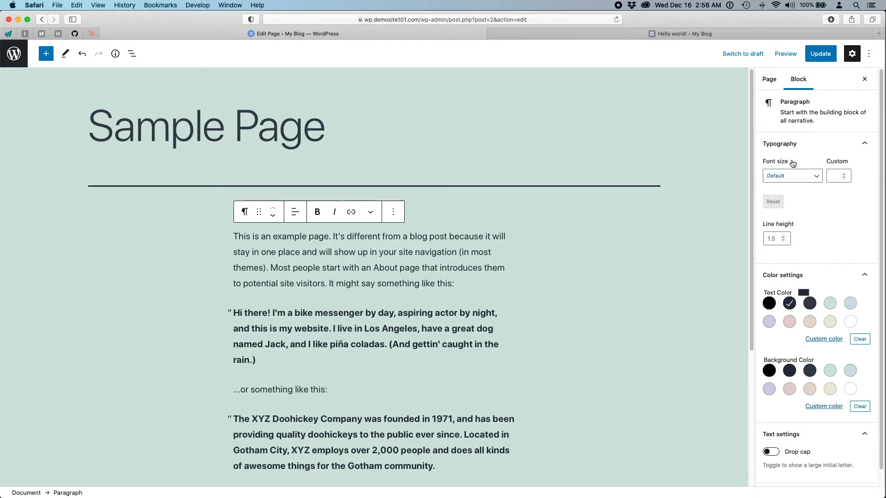
- Switch the sidebar to Page settings, select the 'sample-page' slug, and expand Featured image
click(769, 79)
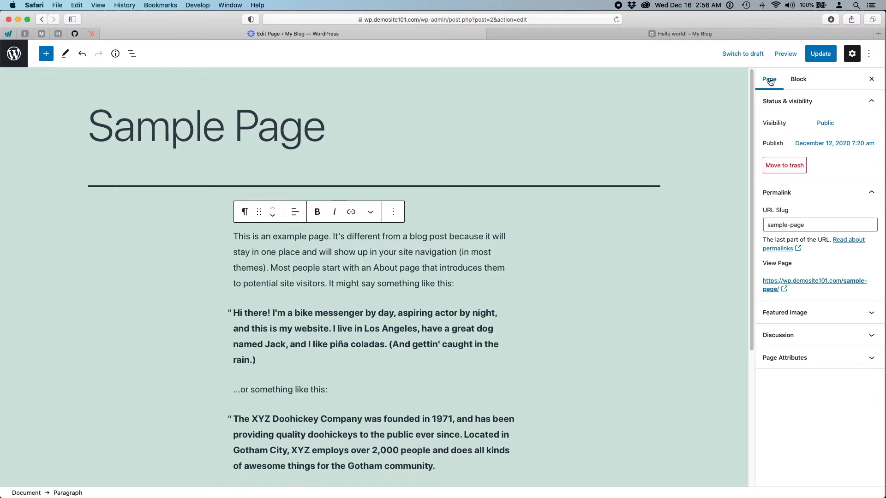
click(797, 79)
click(772, 81)
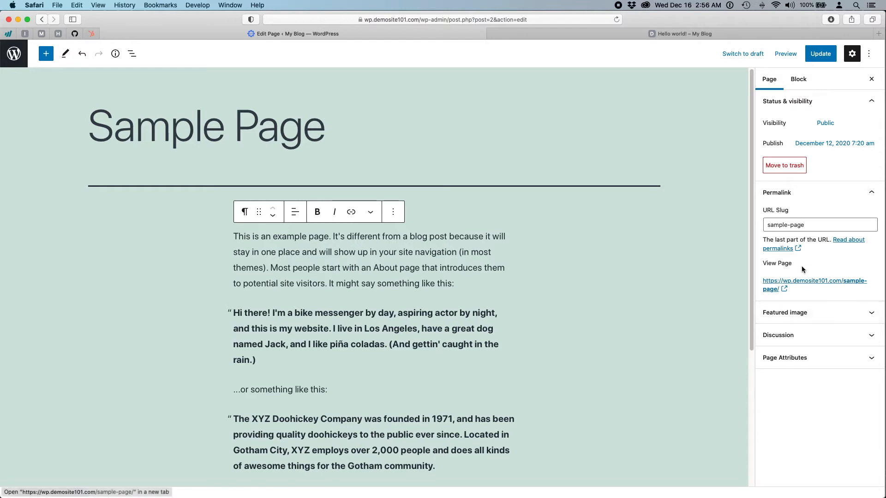
click(788, 225)
key(super+a)
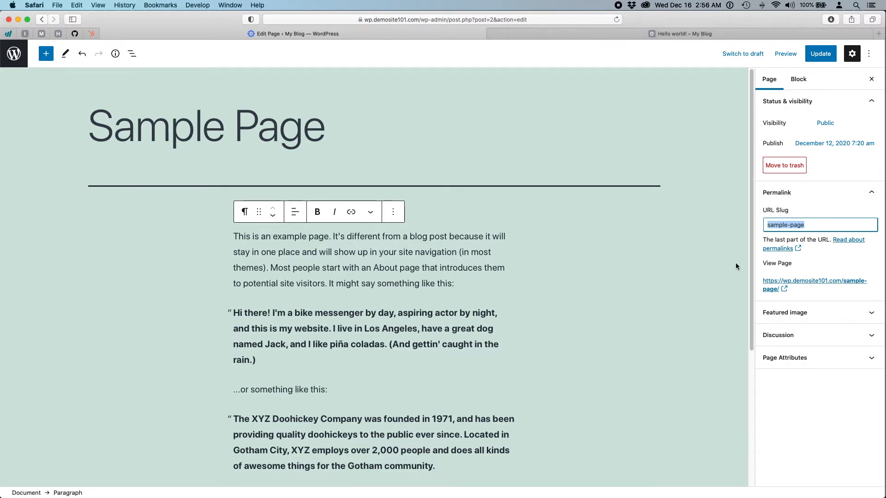
click(803, 313)
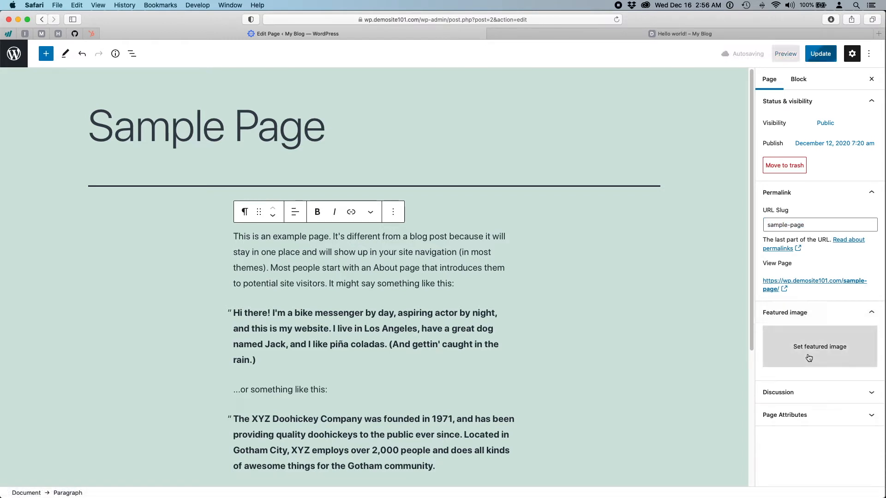
- Set the second Media Library image as the page's featured image
click(809, 357)
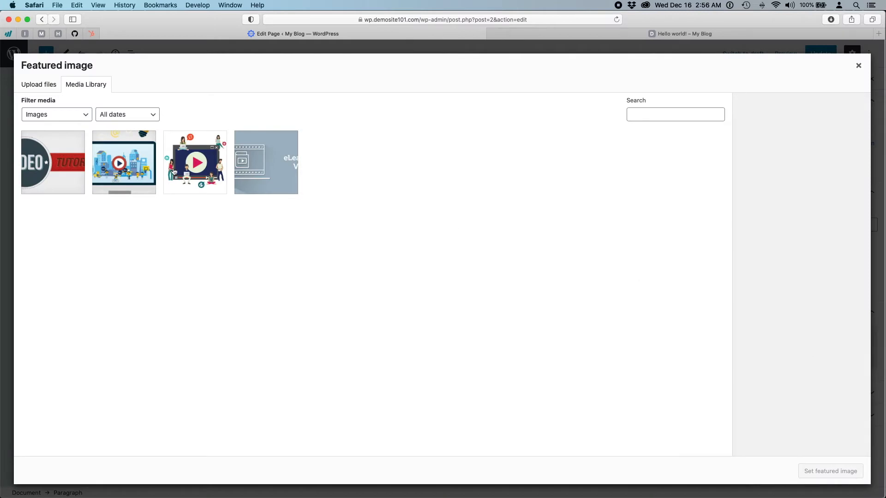
click(124, 159)
click(829, 471)
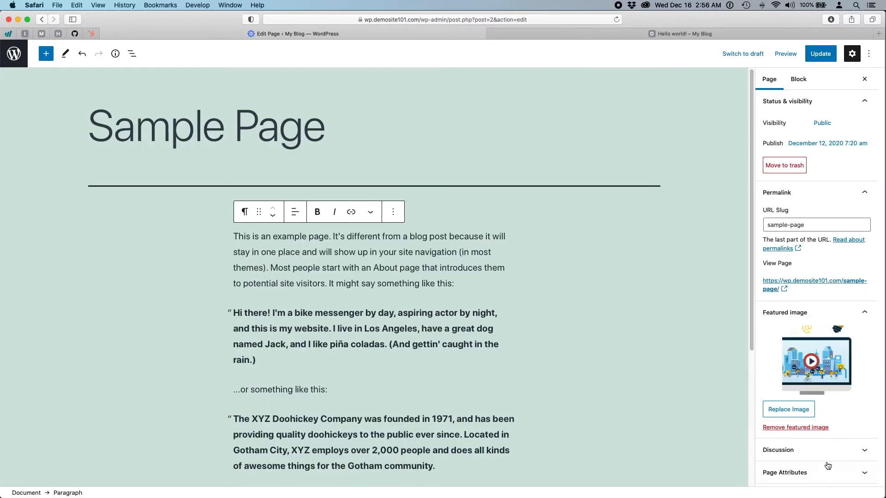
scroll(817, 452, down, 1)
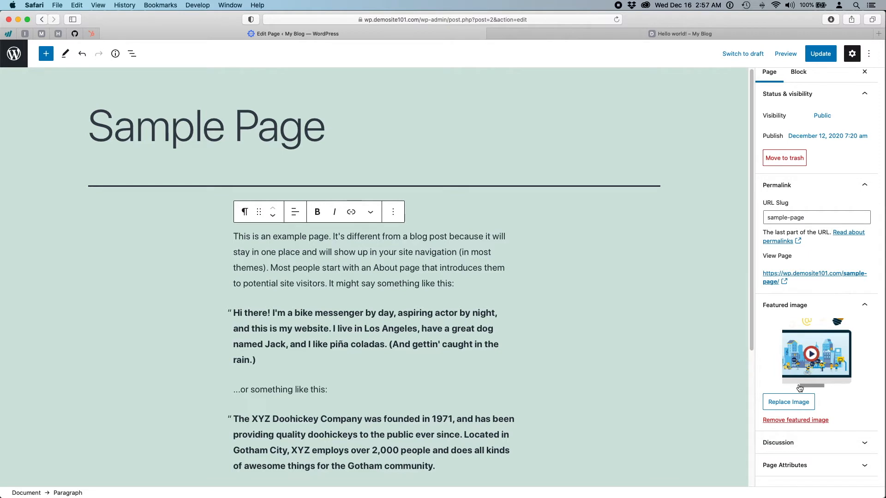
- Replace the featured image with video-learning-4.png
click(798, 406)
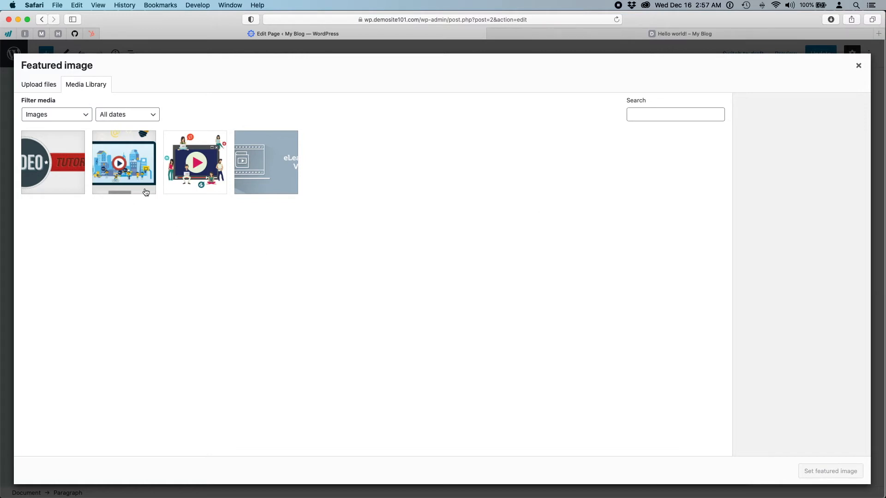
click(143, 168)
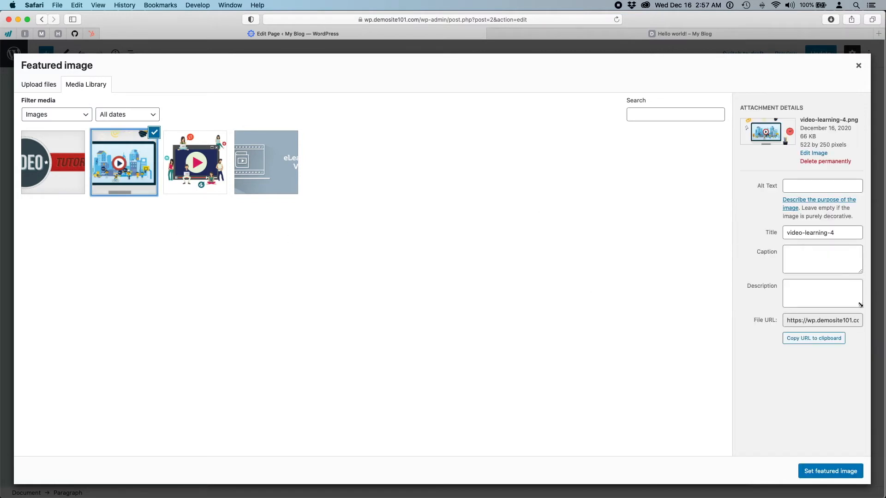
click(809, 256)
click(809, 290)
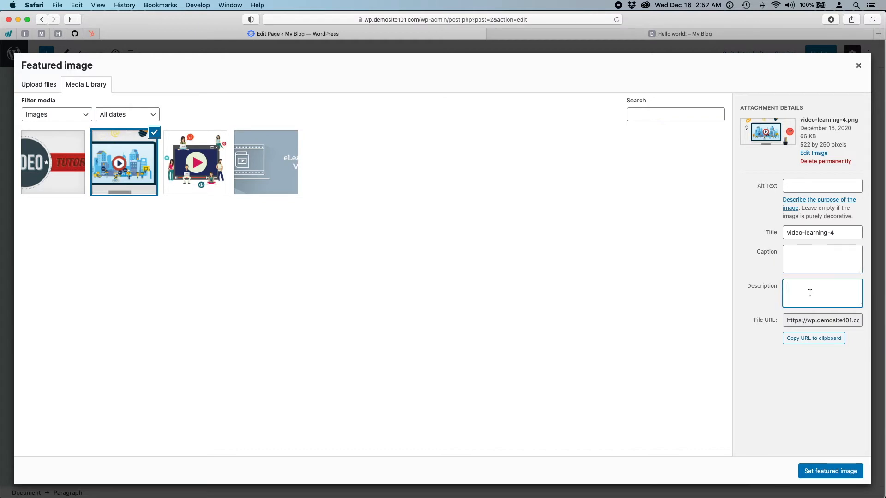
click(805, 258)
click(805, 186)
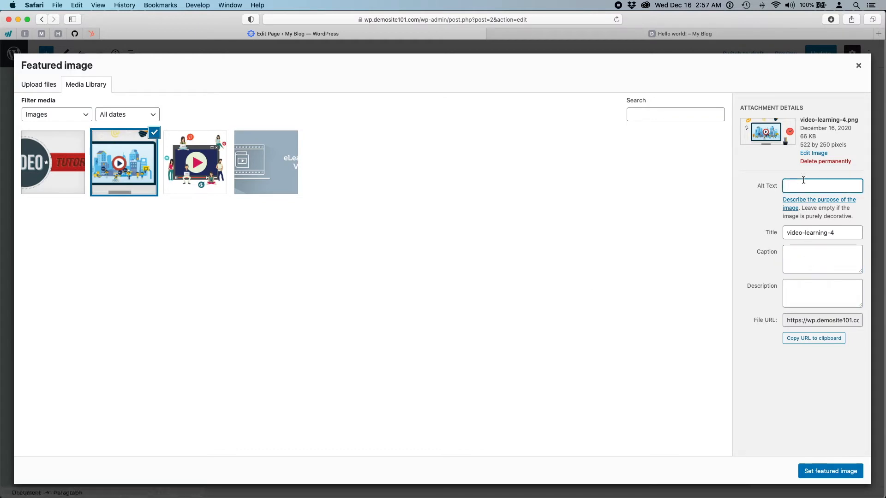
click(810, 265)
click(811, 295)
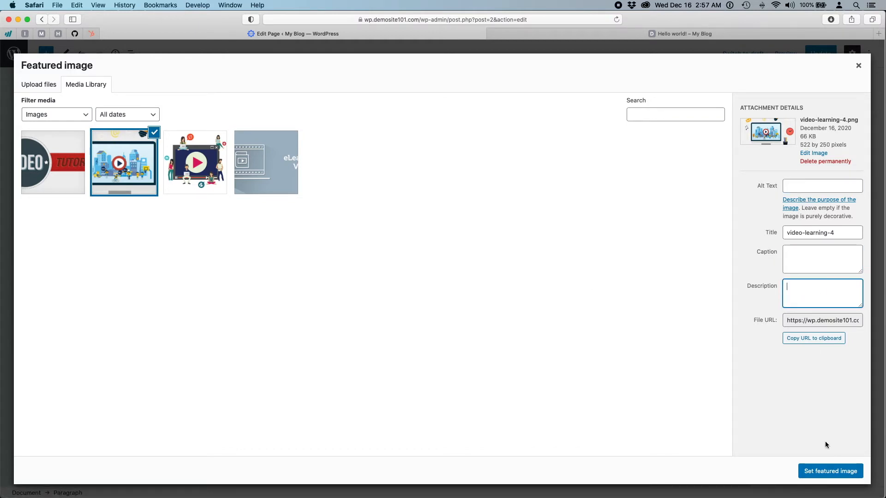
click(830, 471)
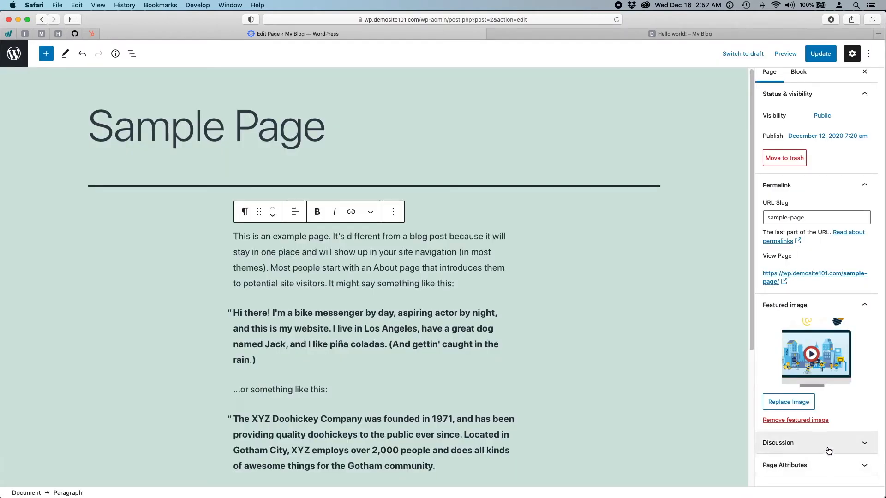
- Update the Sample Page with its new featured image, then open the top-bar Options menu
scroll(828, 451, up, 1)
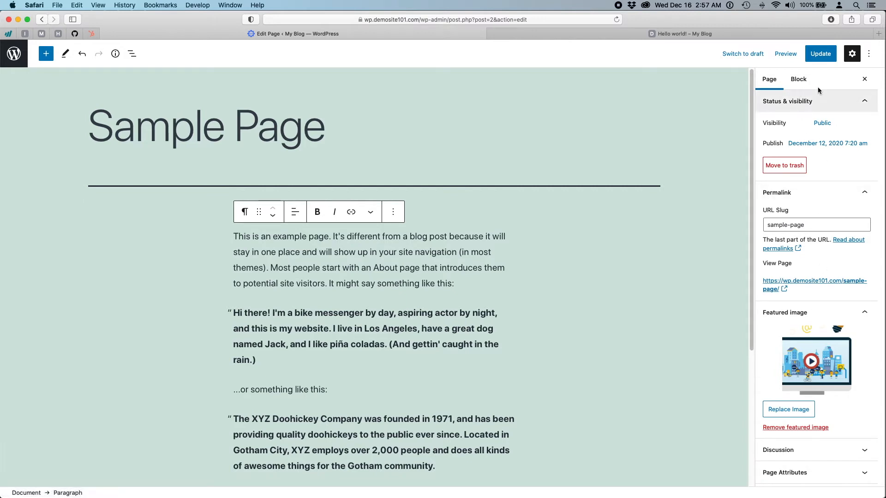
click(826, 56)
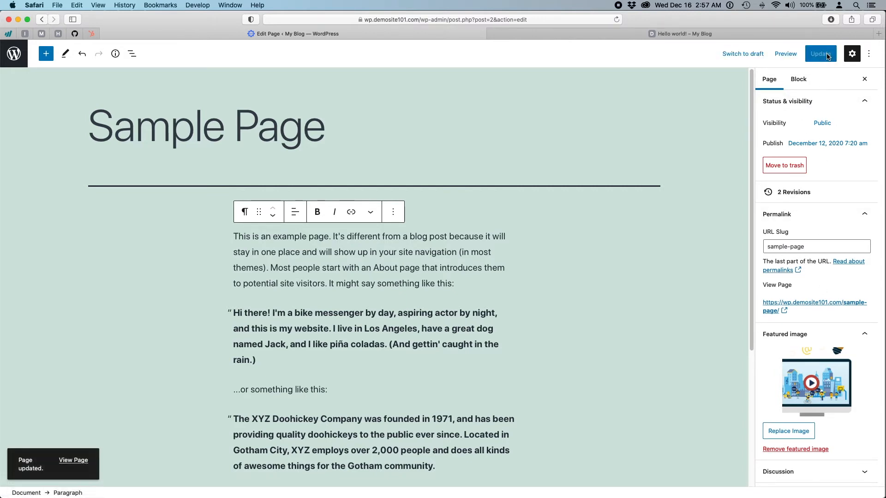
click(868, 55)
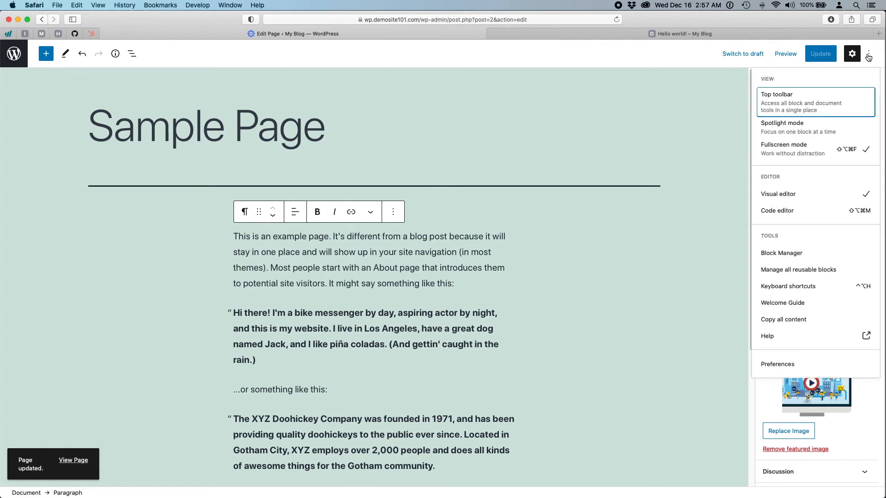
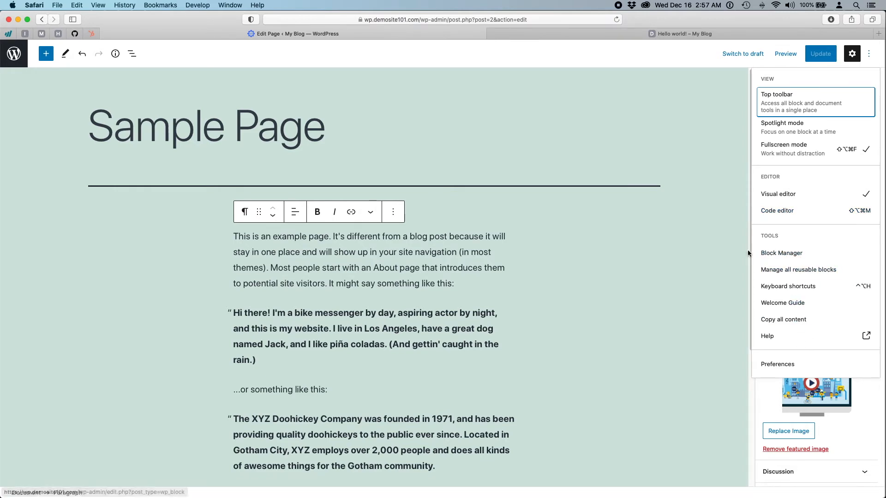
- Look through the Block Manager's block types, close it, and open the block inserter beside the Sample Page
click(784, 253)
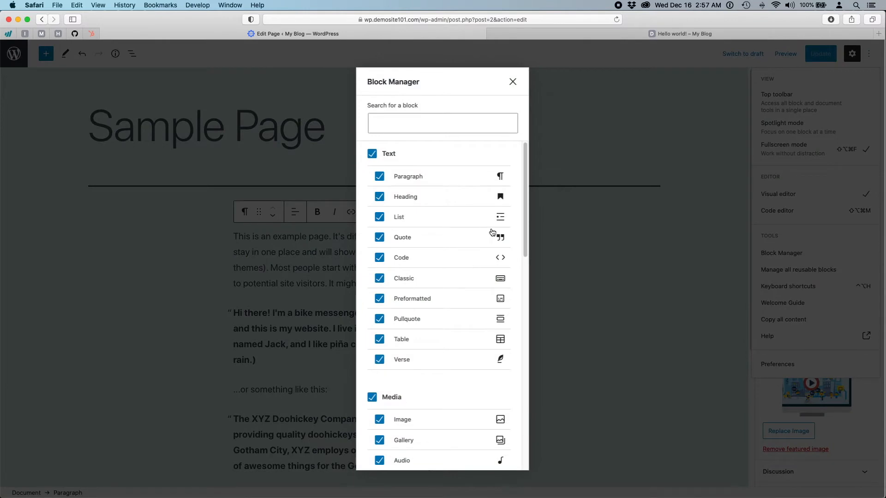
drag(525, 191, 529, 159)
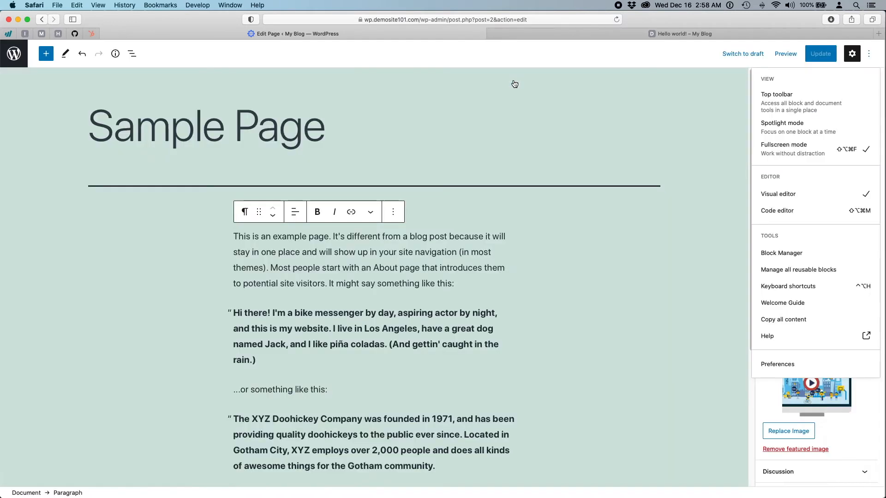
click(513, 82)
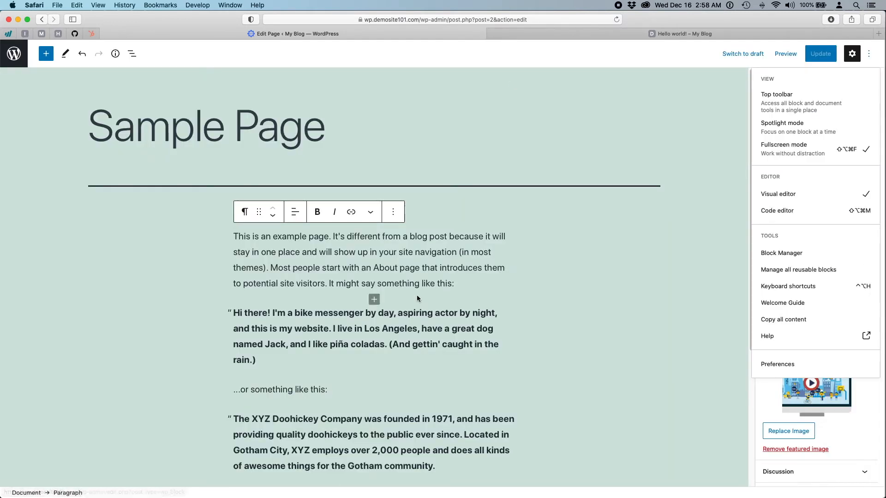
click(46, 53)
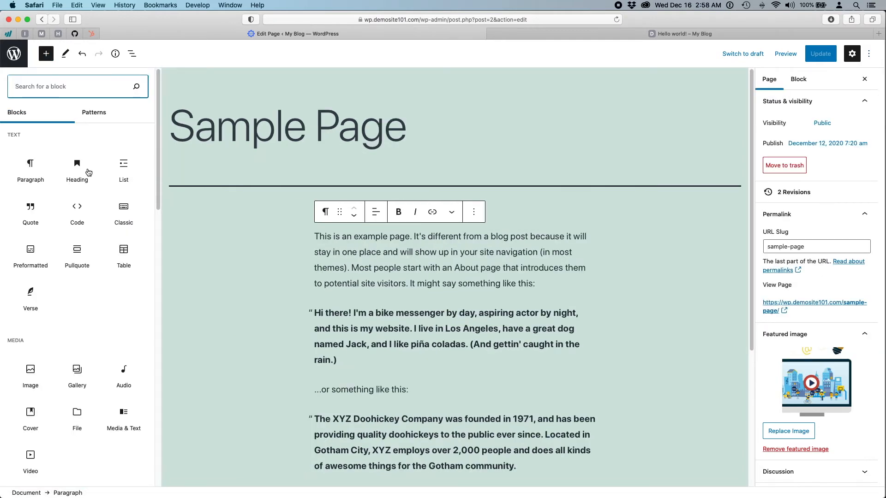
scroll(116, 276, down, 15)
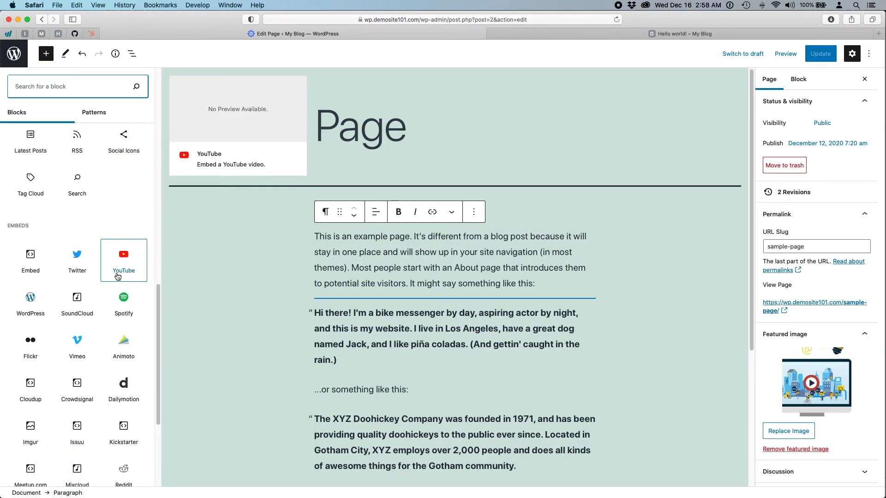
scroll(117, 276, down, 6)
scroll(121, 304, up, 7)
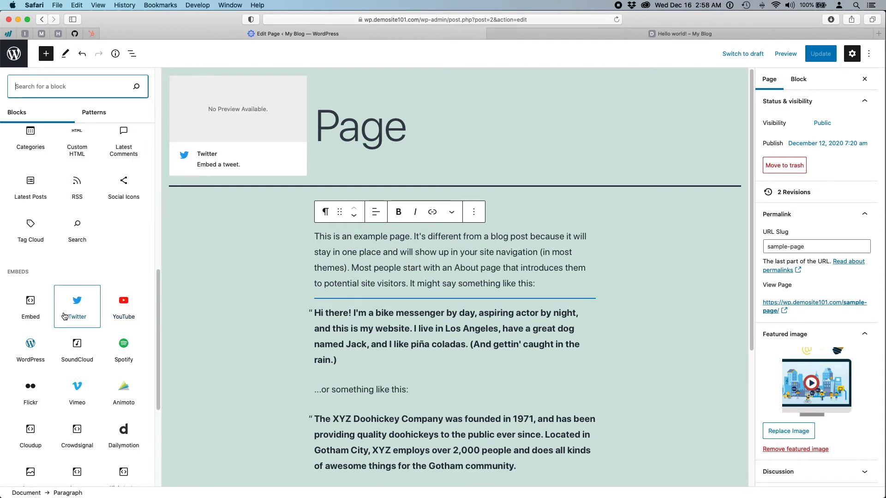
scroll(108, 266, up, 12)
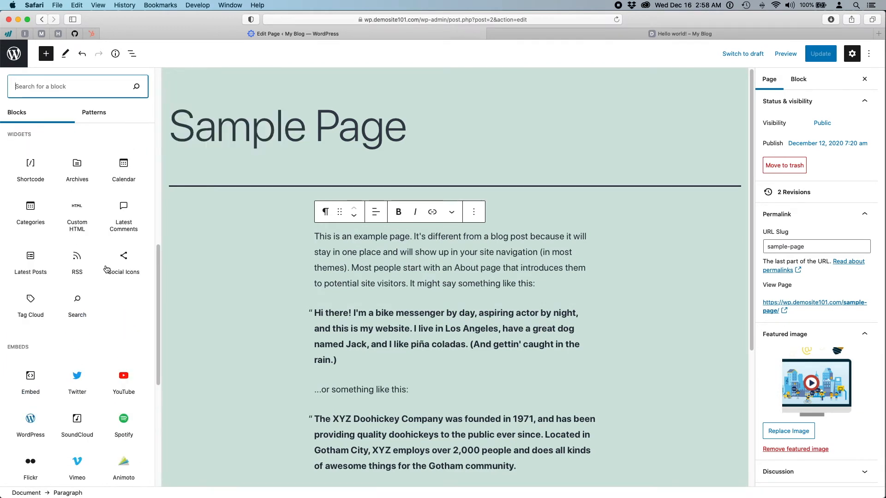
scroll(47, 262, up, 5)
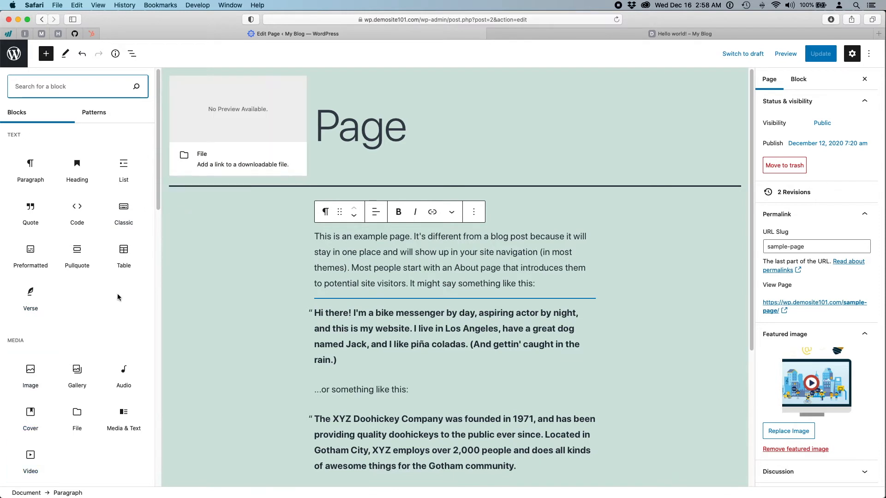
- Browse the Twenty Twenty-One block patterns, then close the inserter to show only the Sample Page editor
click(104, 116)
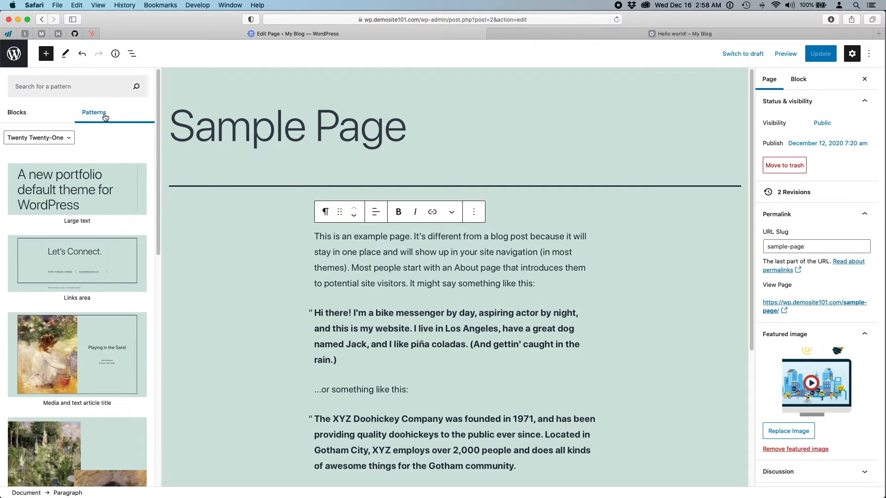
scroll(115, 222, down, 10)
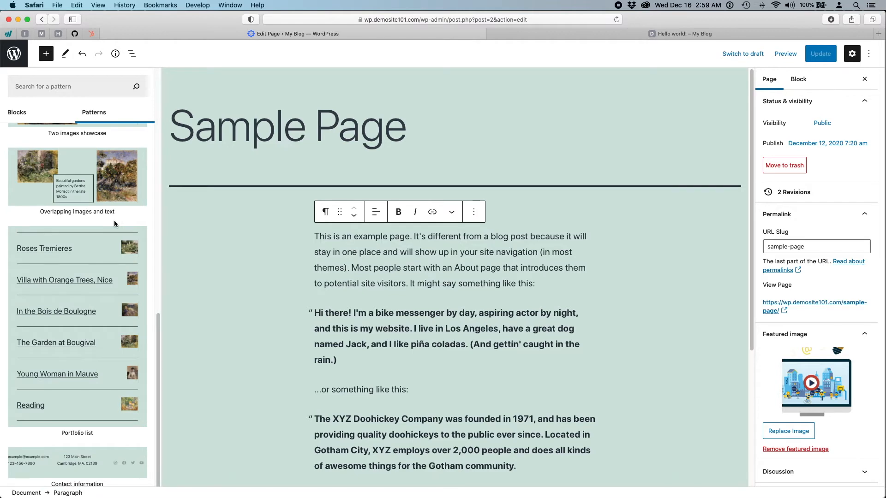
scroll(116, 224, up, 8)
scroll(115, 224, up, 5)
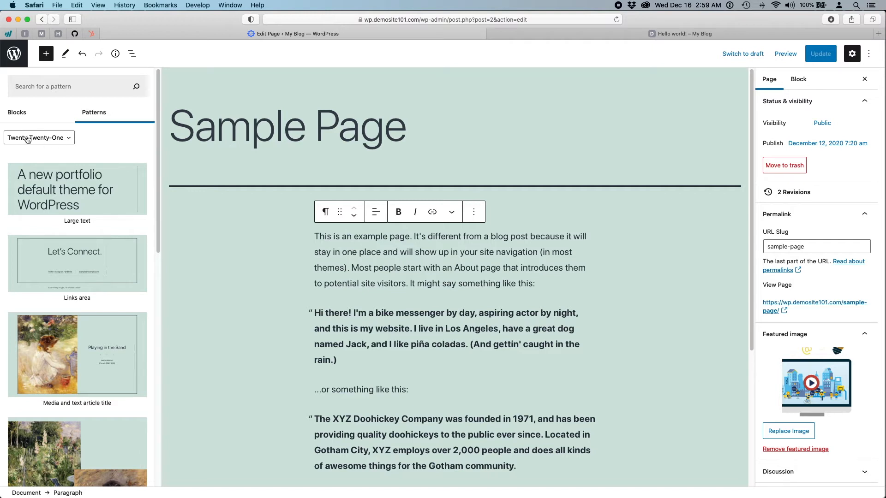
scroll(97, 299, down, 5)
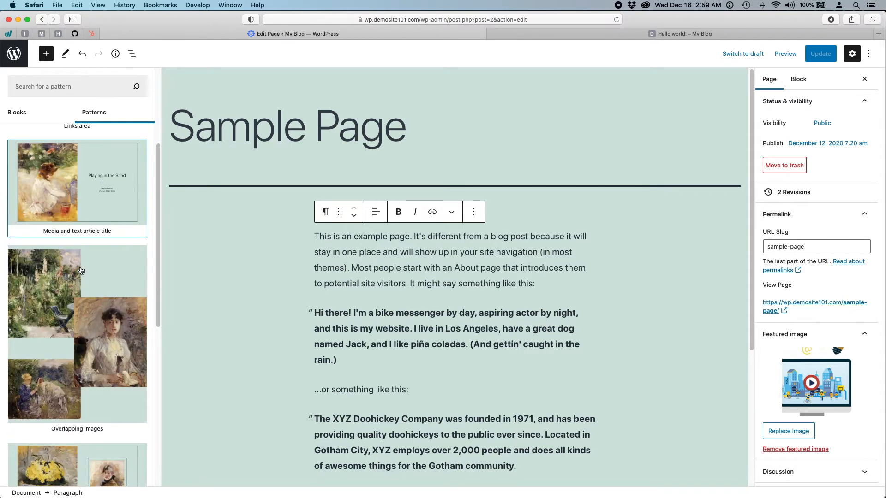
scroll(104, 321, down, 10)
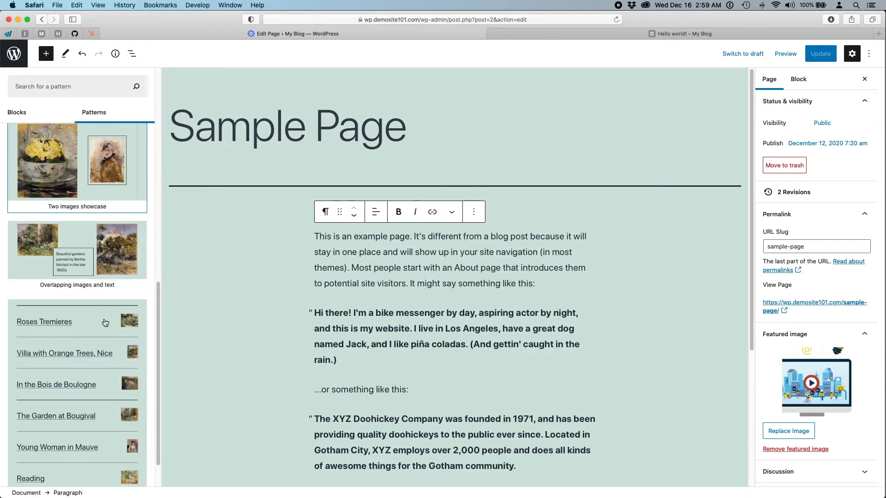
scroll(106, 321, up, 15)
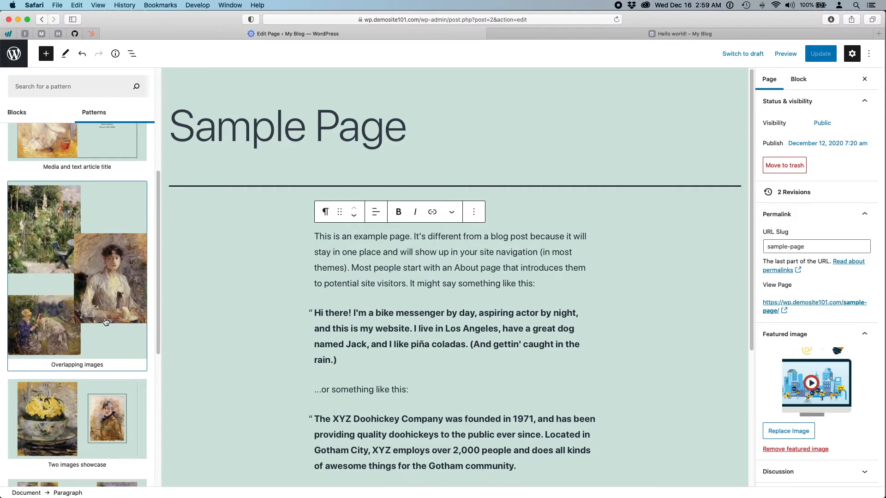
click(670, 335)
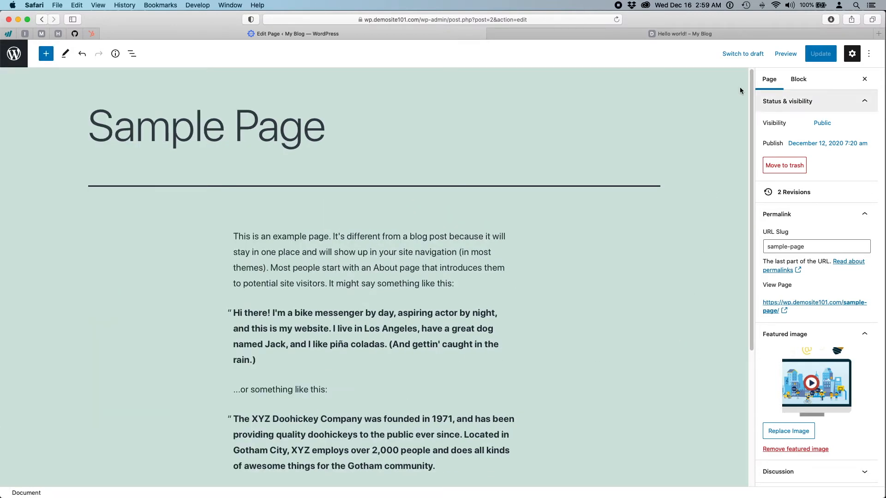
- Tick Custom fields under Additional panels in Preferences and apply it with Enable & Reload
click(869, 54)
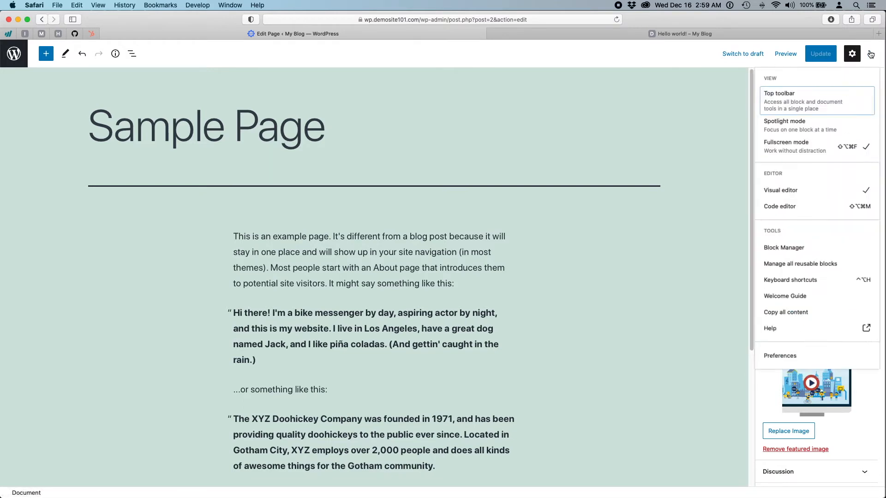
click(771, 364)
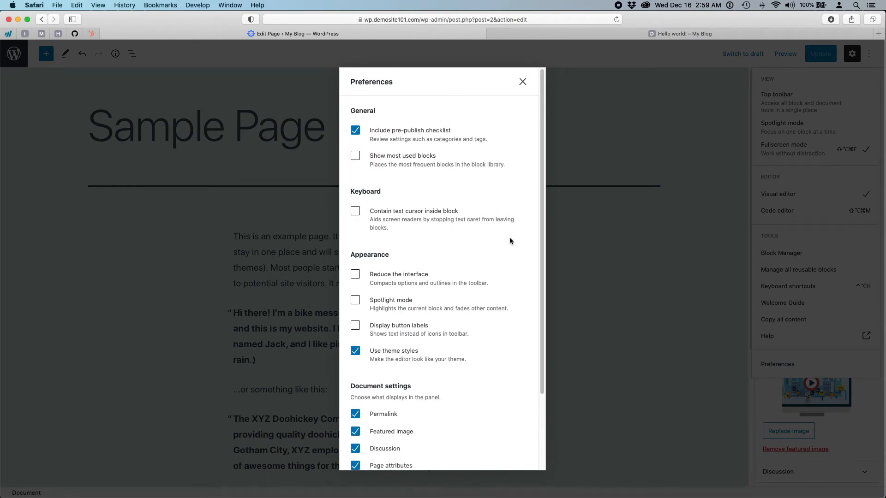
scroll(510, 238, down, 5)
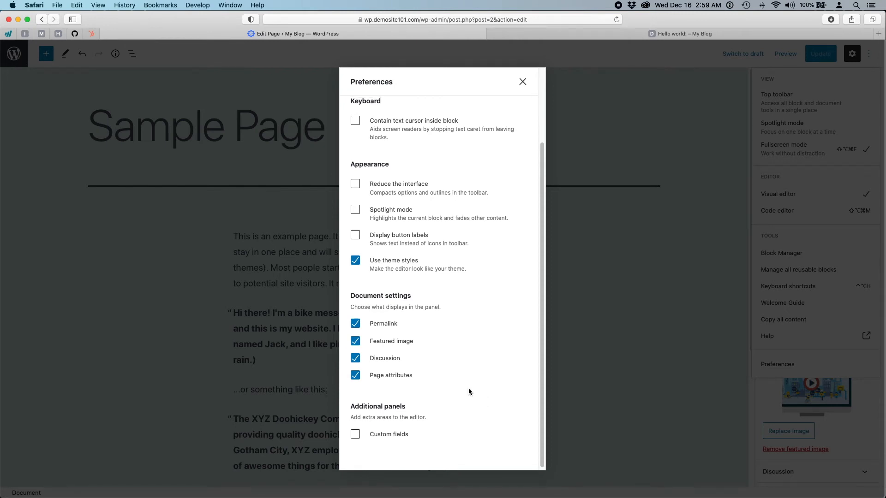
scroll(469, 392, up, 2)
scroll(469, 392, down, 2)
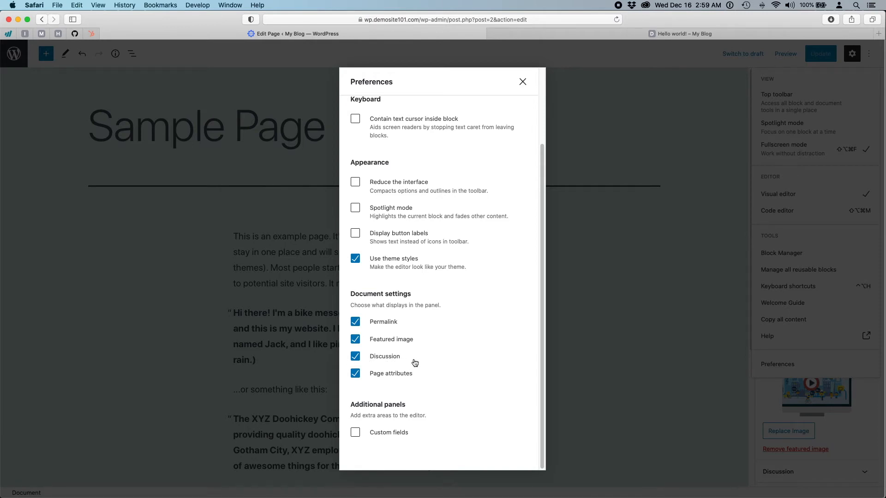
scroll(462, 366, up, 4)
scroll(462, 392, down, 4)
click(353, 435)
scroll(457, 386, down, 3)
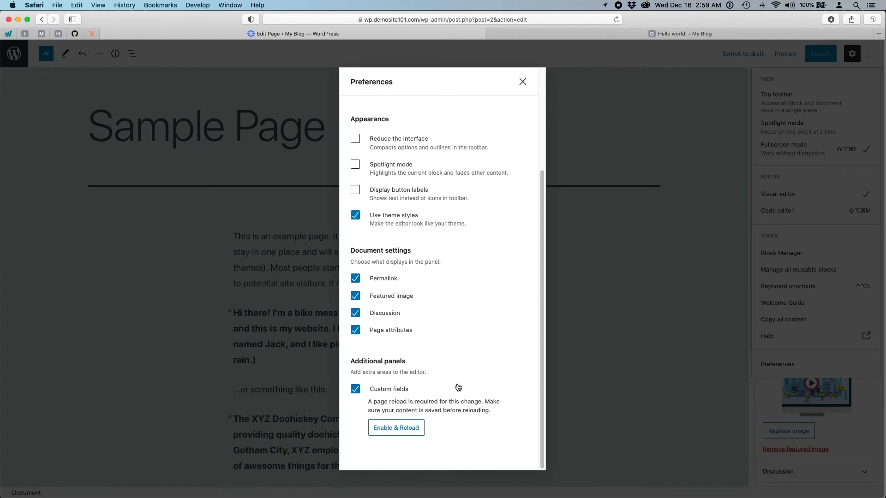
click(400, 434)
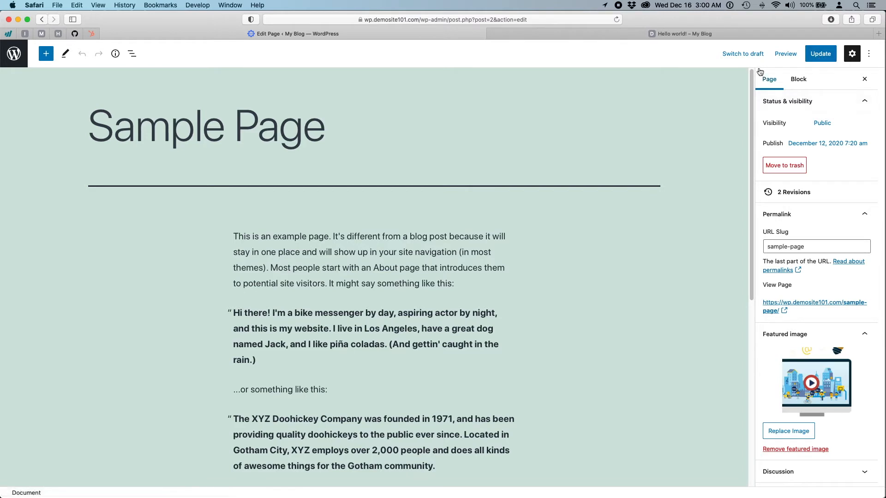
- Expand the Discussion panel, which shows comments off, and update the Sample Page
scroll(809, 262, down, 1)
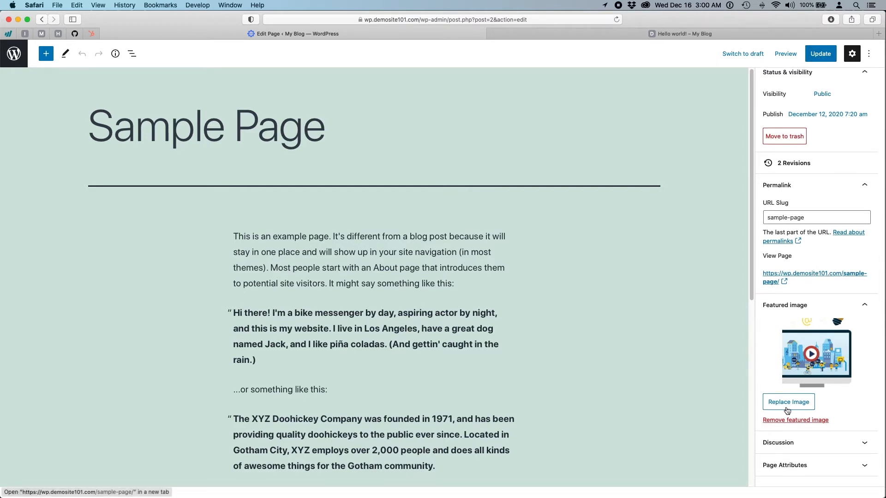
click(839, 442)
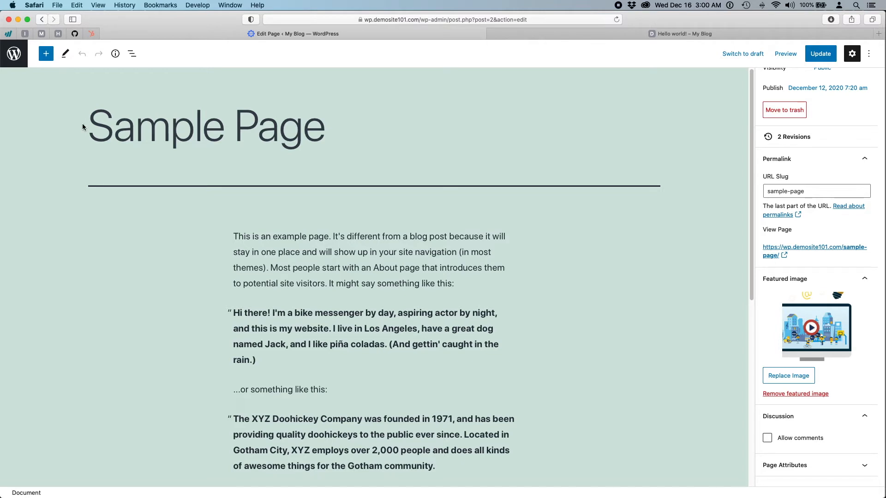
drag(340, 128, 73, 131)
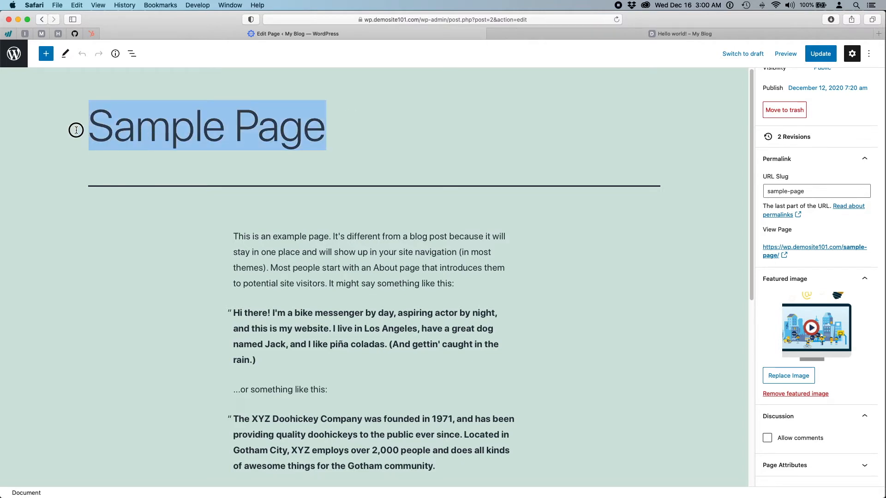
click(462, 134)
click(820, 54)
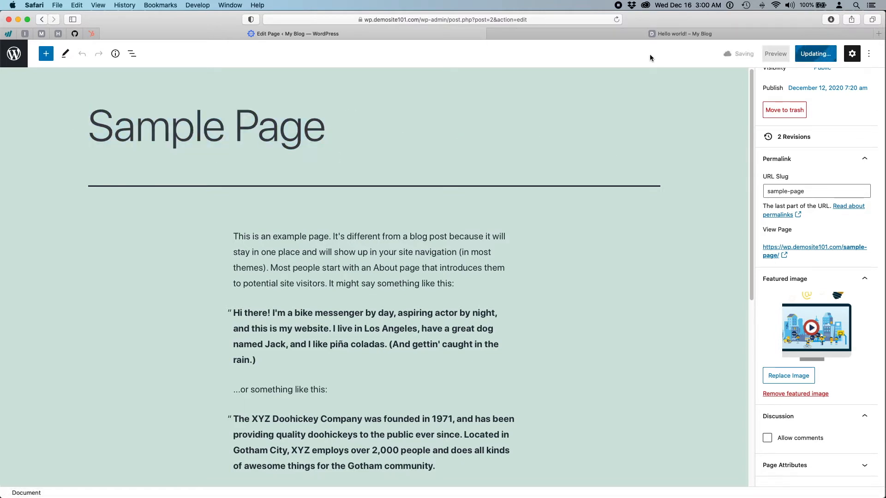
- Open the MY BLOG home page from the Hello world! tab, then return to the Sample Page editor
click(559, 35)
scroll(518, 286, up, 5)
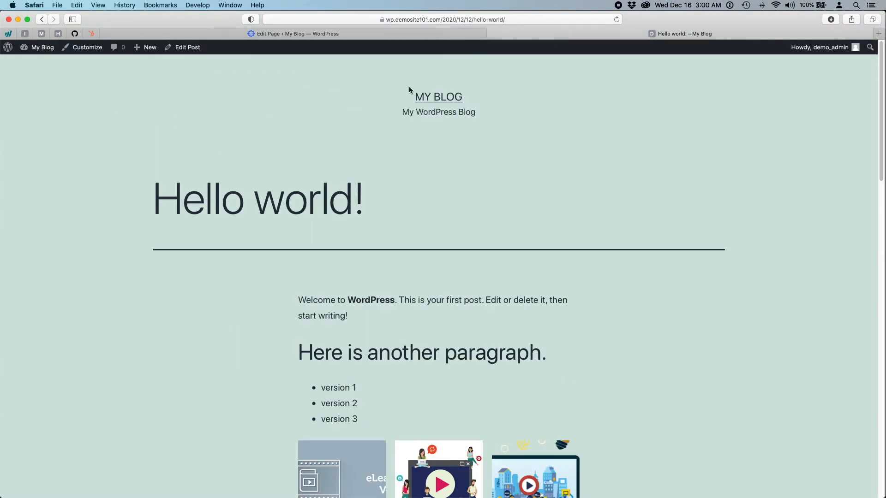
click(440, 97)
scroll(290, 243, down, 5)
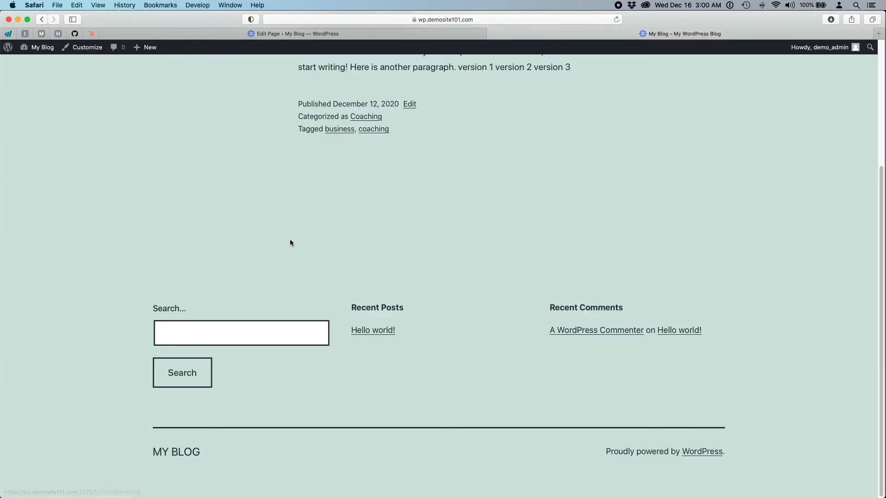
scroll(290, 240, up, 1)
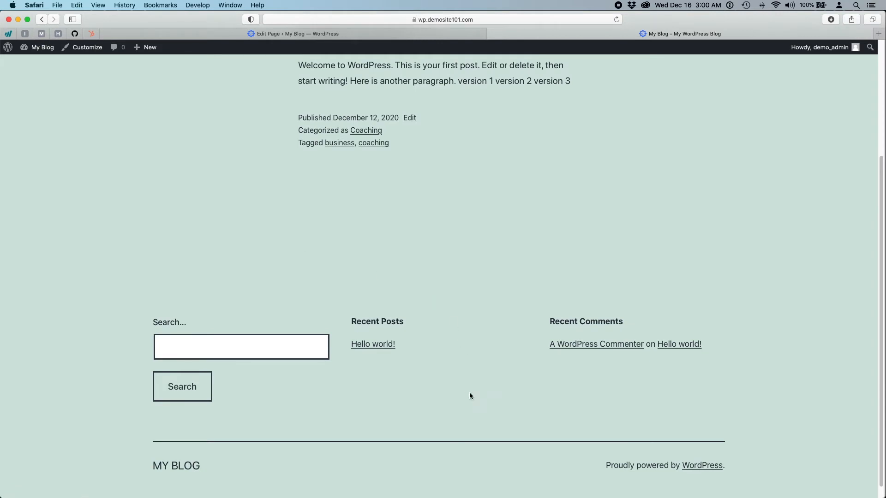
scroll(469, 393, up, 10)
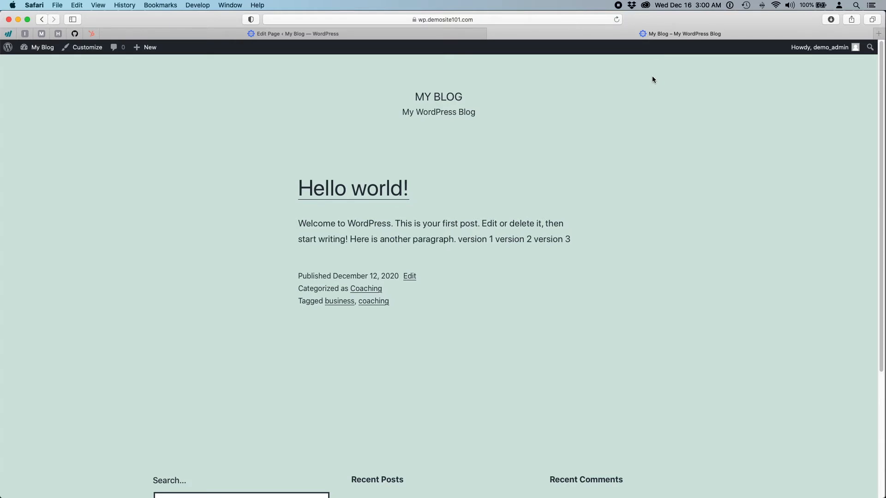
click(425, 34)
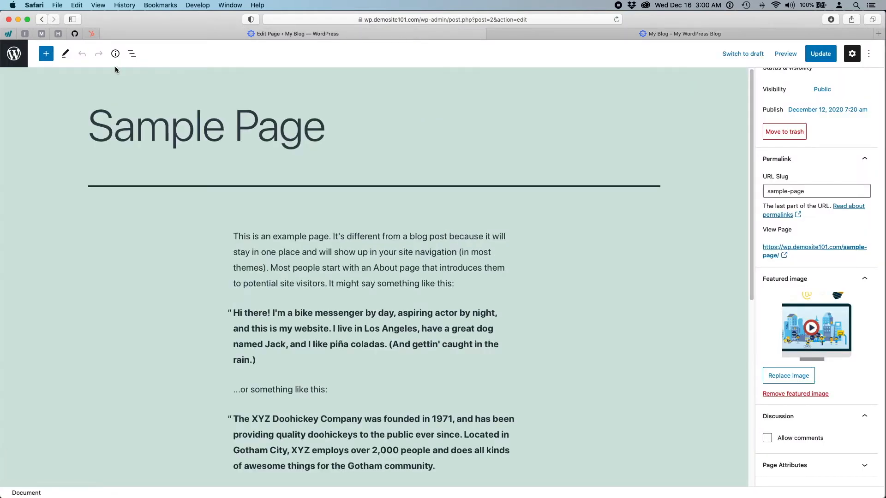
- Start a new page, then abandon the empty editor and return to the Pages list
click(16, 62)
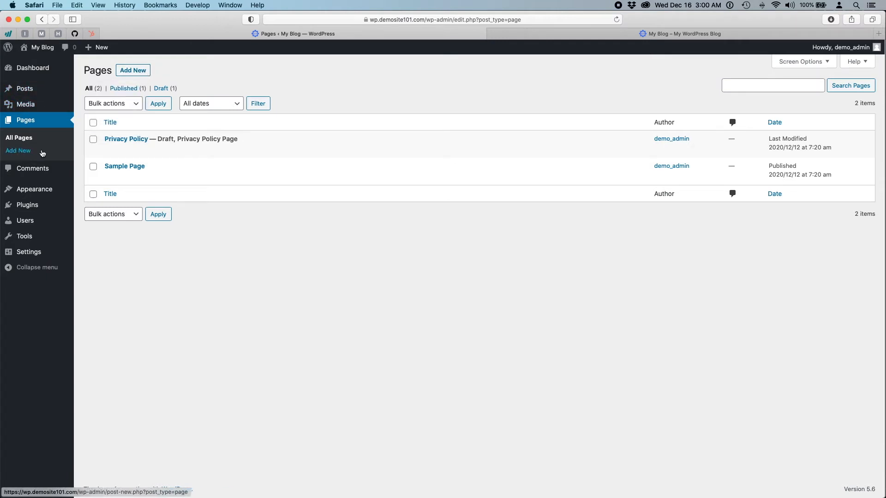
click(131, 72)
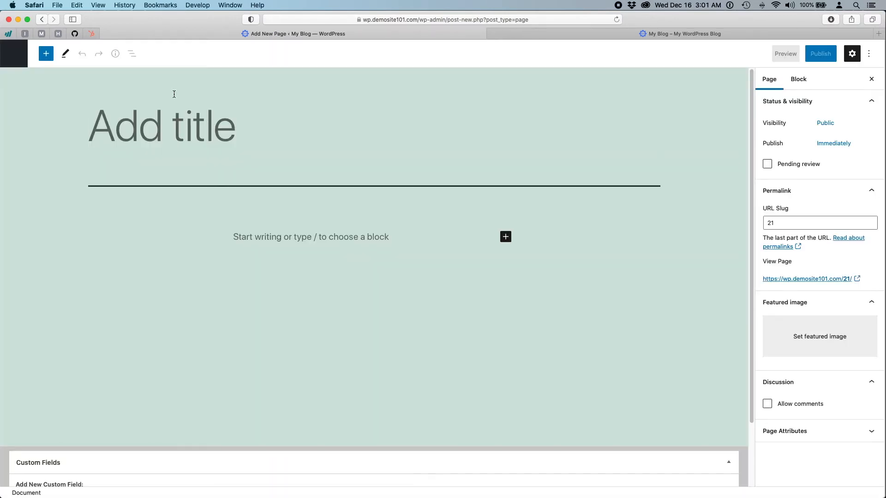
scroll(344, 274, down, 3)
scroll(344, 276, up, 3)
click(11, 55)
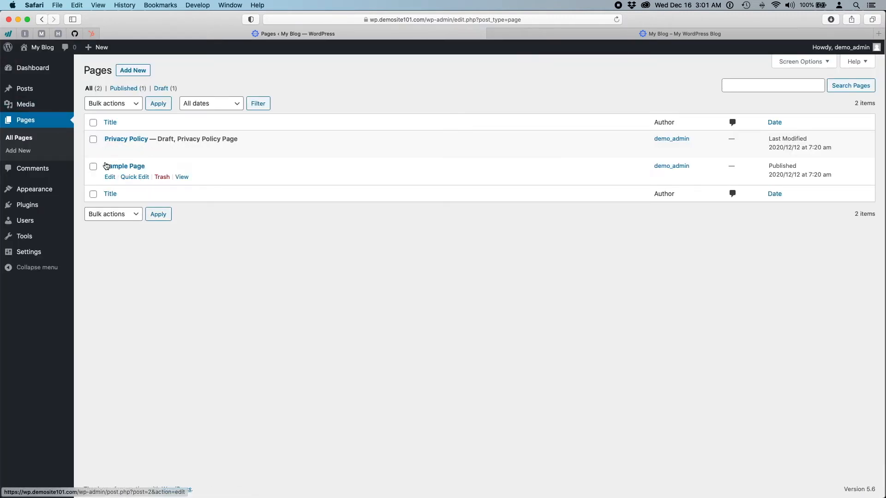
mouse_move(19, 192)
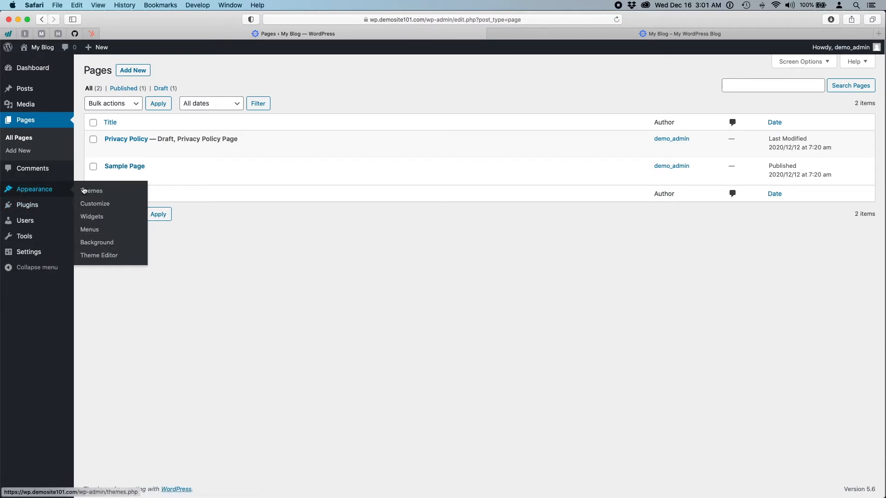
- Create a menu named 'Main Menu' with Sample Page as its item and save it
click(88, 229)
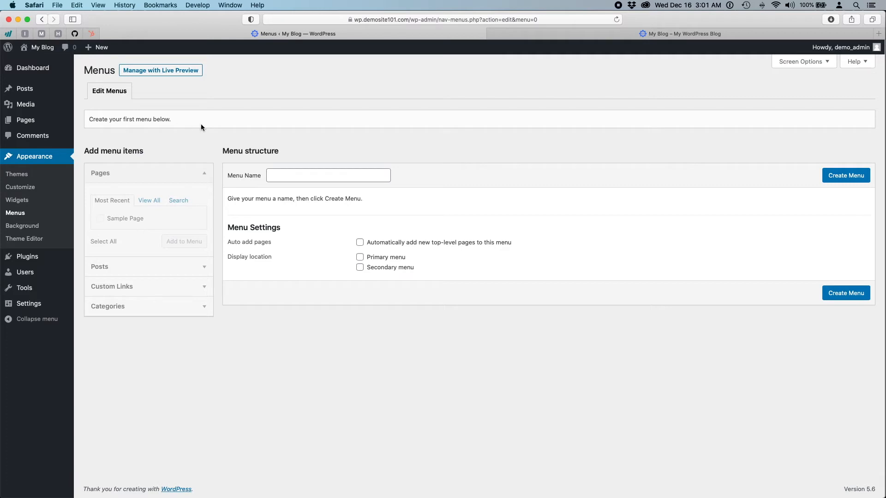
click(295, 174)
text(Main Menu)
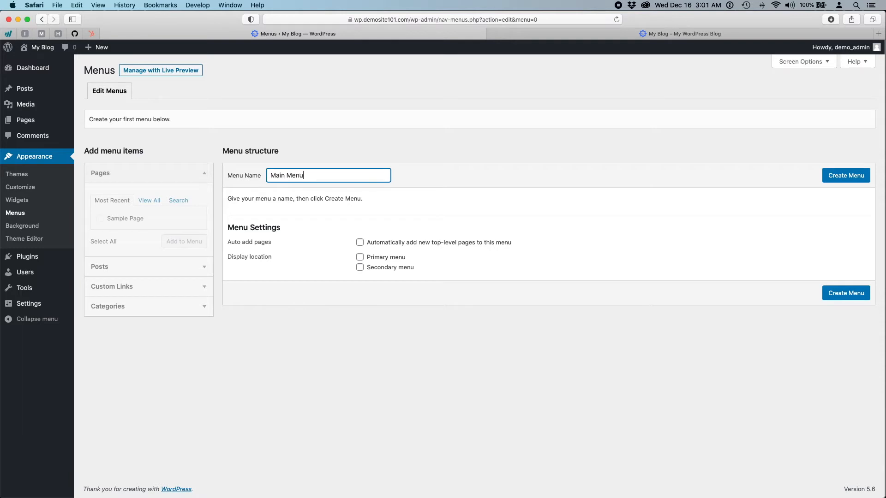
key(Return)
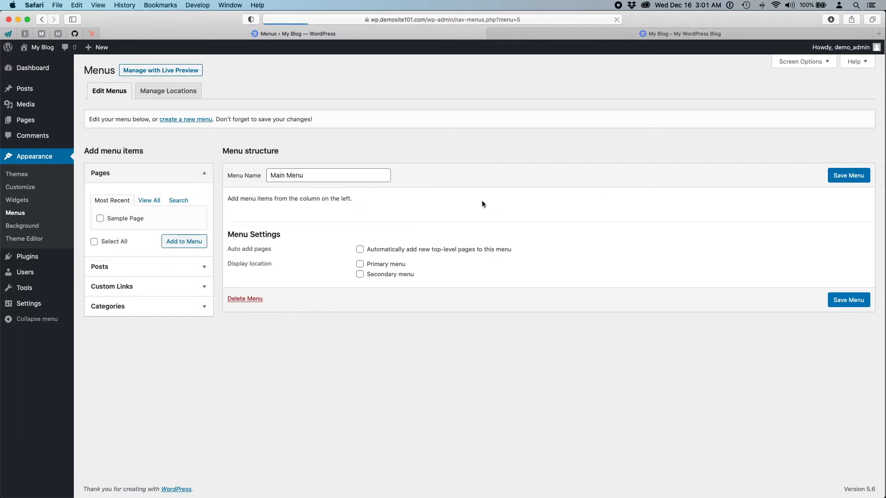
click(97, 220)
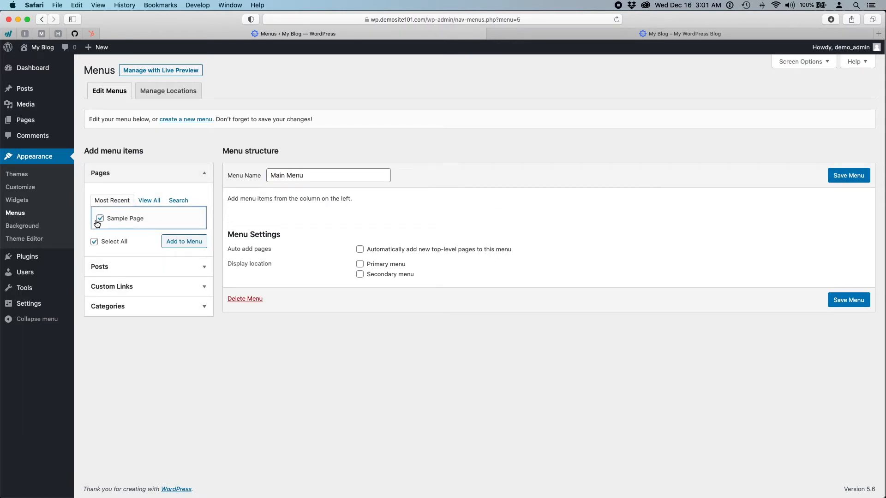
click(183, 241)
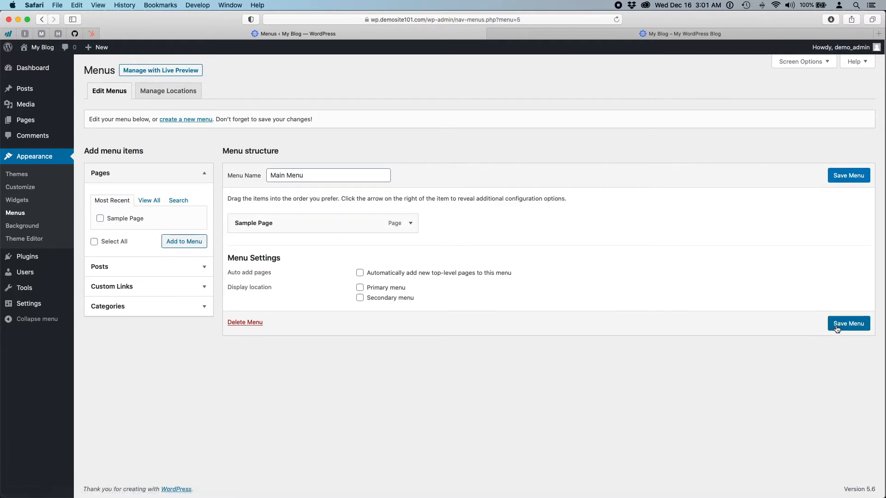
click(851, 324)
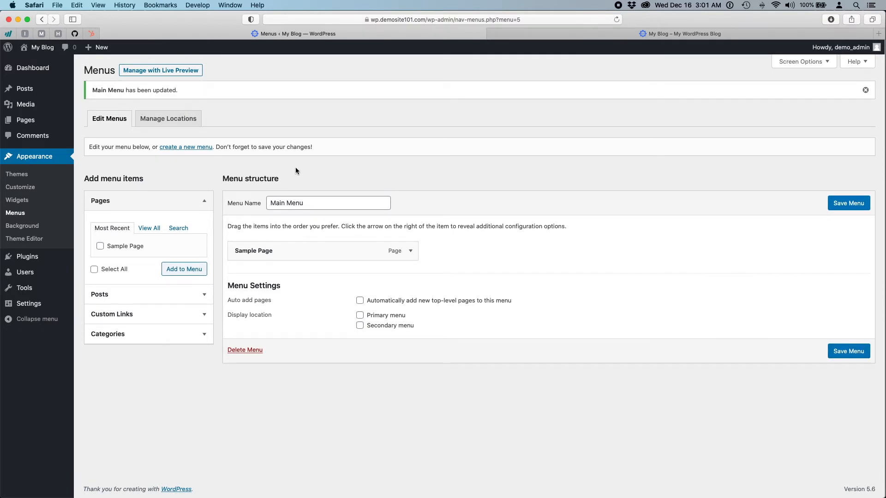
- Set Main Menu as the Primary menu location, save, and view the blog's front page
click(194, 122)
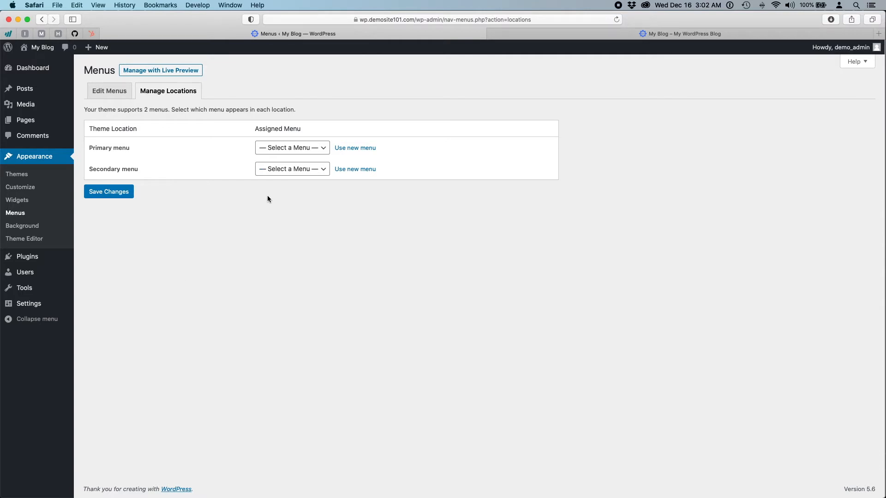
click(278, 147)
click(277, 156)
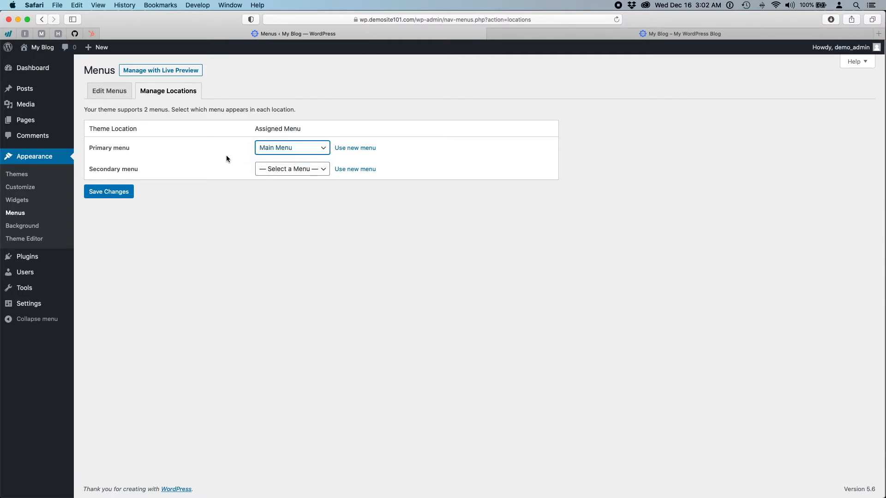
click(113, 193)
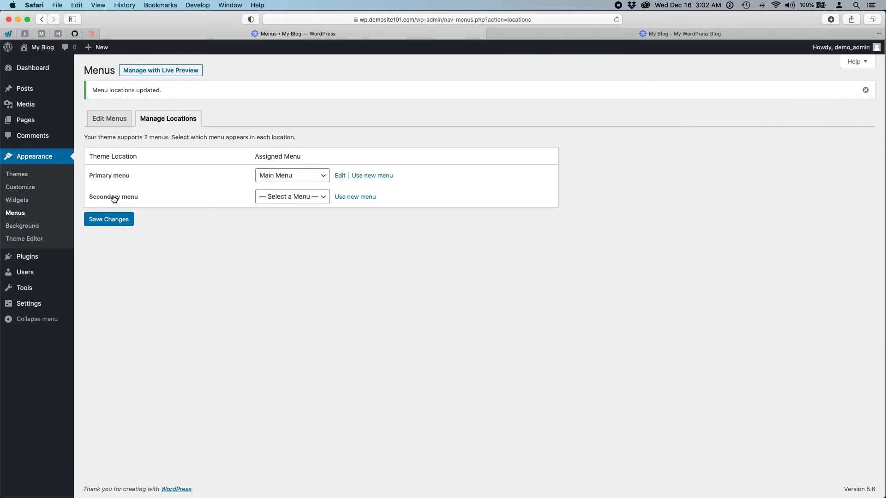
click(602, 36)
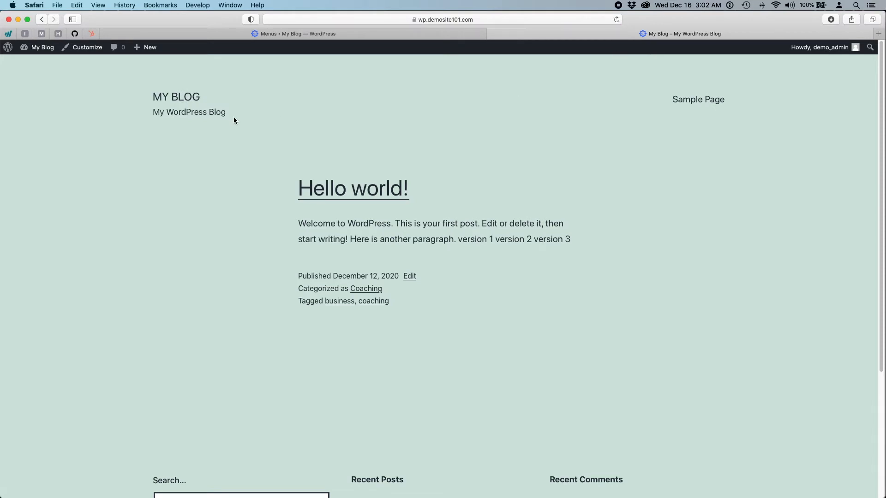
- Check the MY BLOG header and its new Sample Page link, then return to the Menus admin page
drag(161, 97, 217, 96)
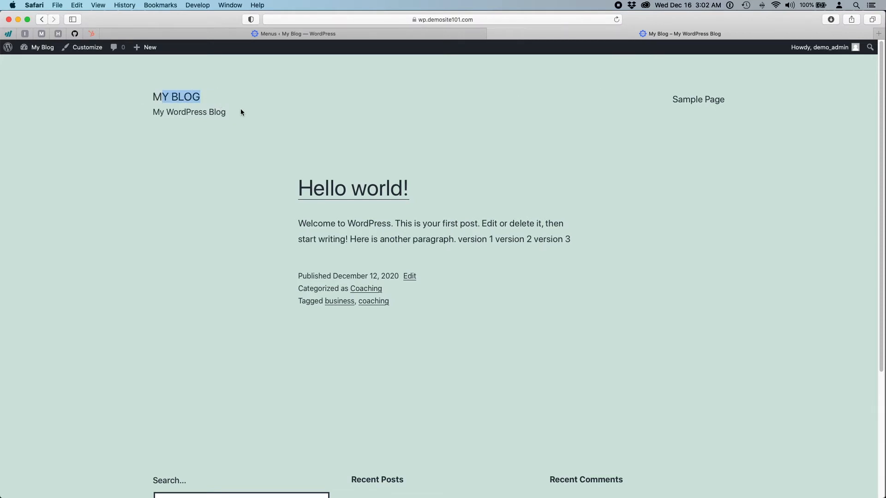
click(240, 112)
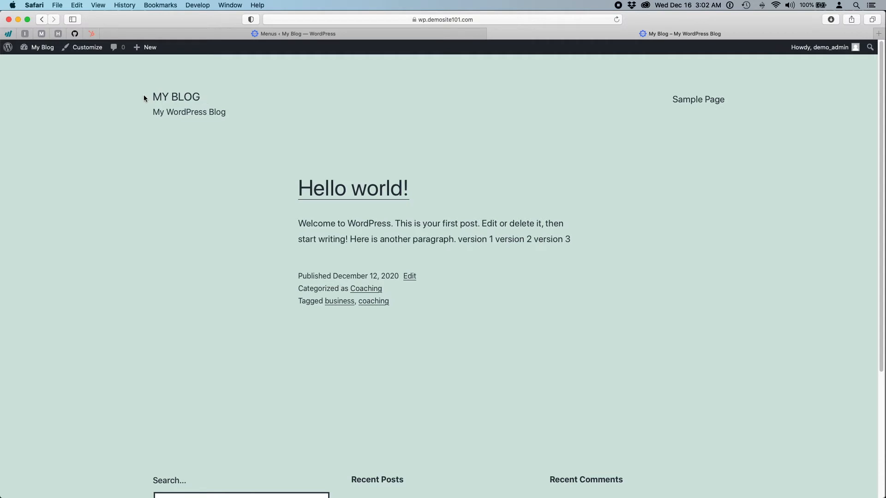
drag(152, 95, 198, 96)
click(171, 96)
click(256, 102)
drag(153, 113, 220, 115)
click(270, 127)
click(421, 34)
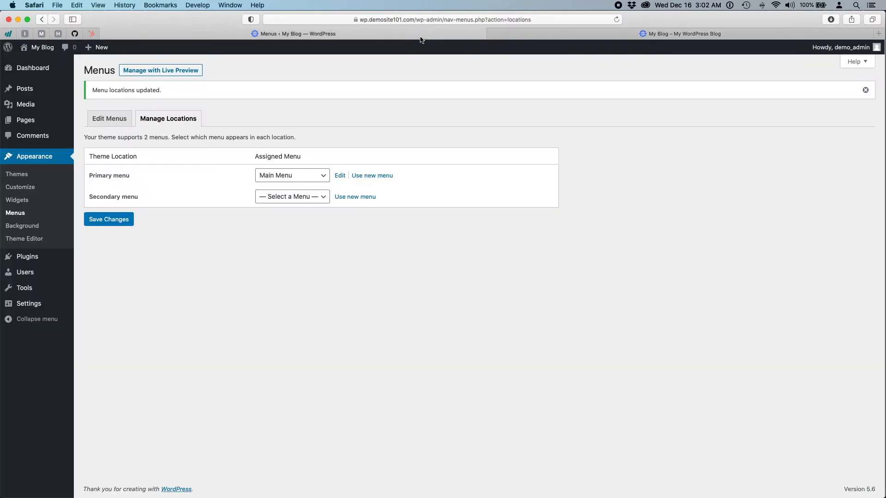
- Add the Hello world! post to Main Menu after Sample Page, save, and view the front page
click(117, 119)
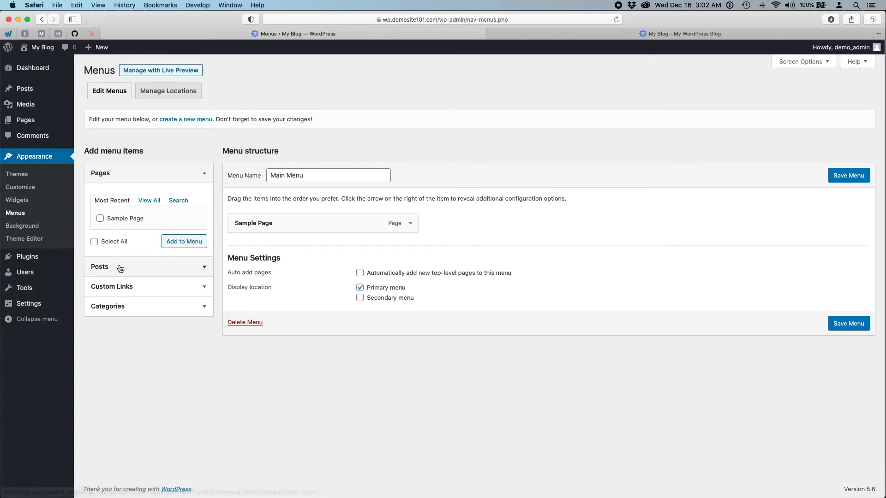
click(119, 266)
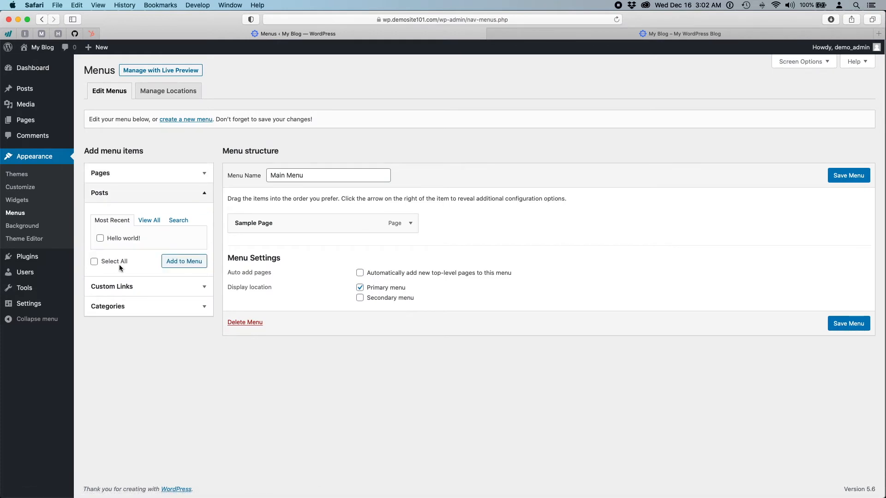
click(100, 238)
click(190, 265)
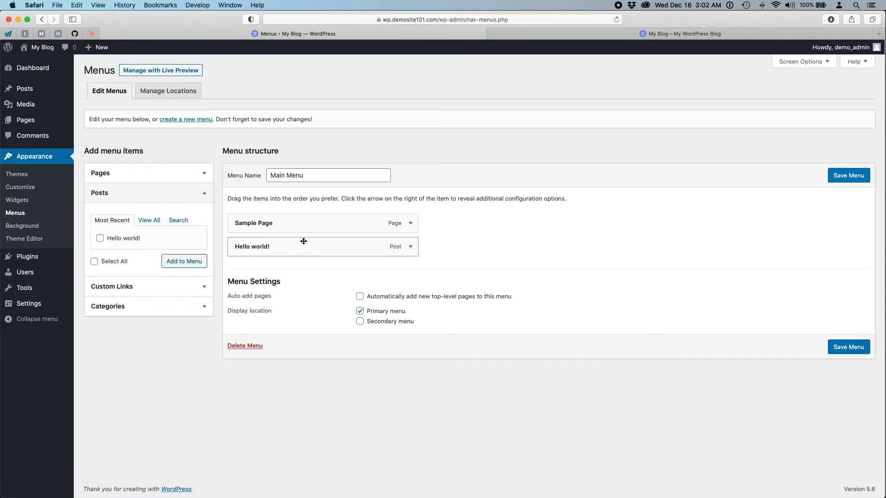
click(848, 347)
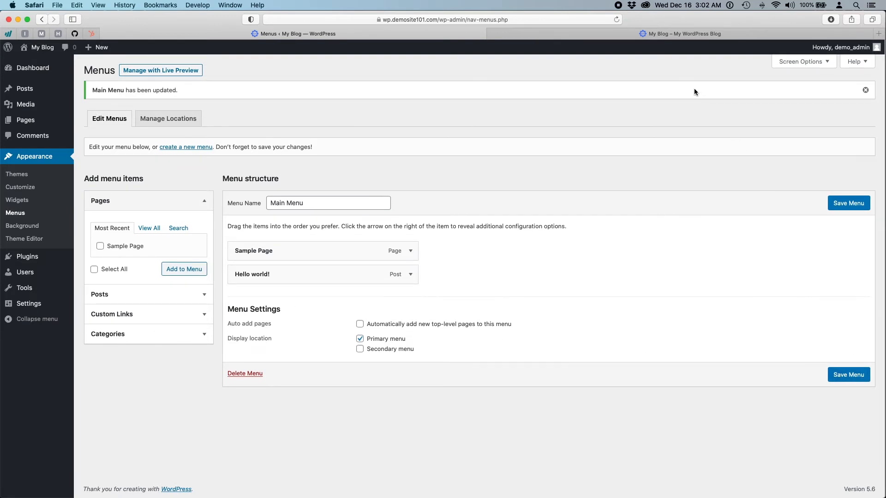
click(655, 38)
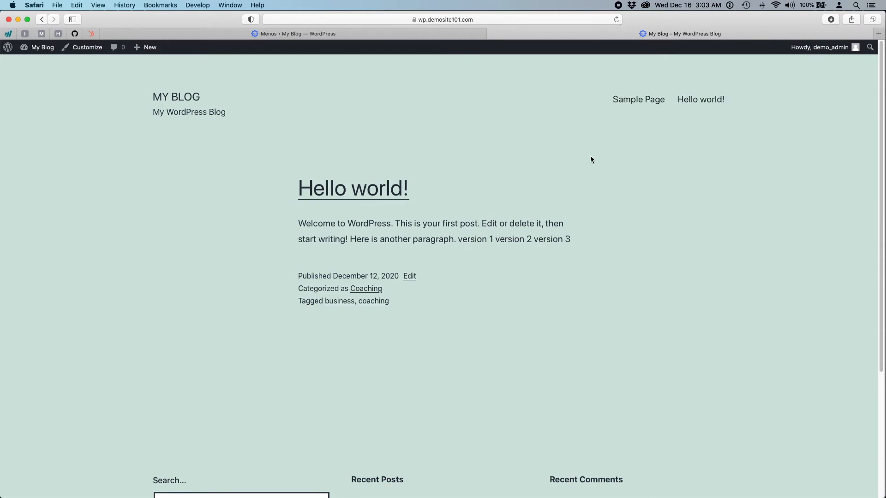
- Open the Hello world! post from the header link and scroll through it
click(693, 99)
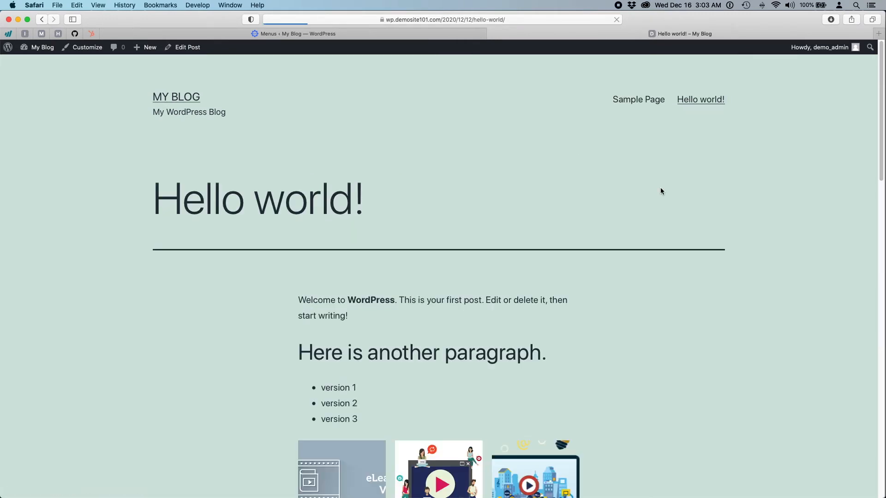
scroll(678, 301, down, 10)
scroll(678, 301, down, 3)
scroll(678, 301, up, 8)
scroll(678, 301, down, 10)
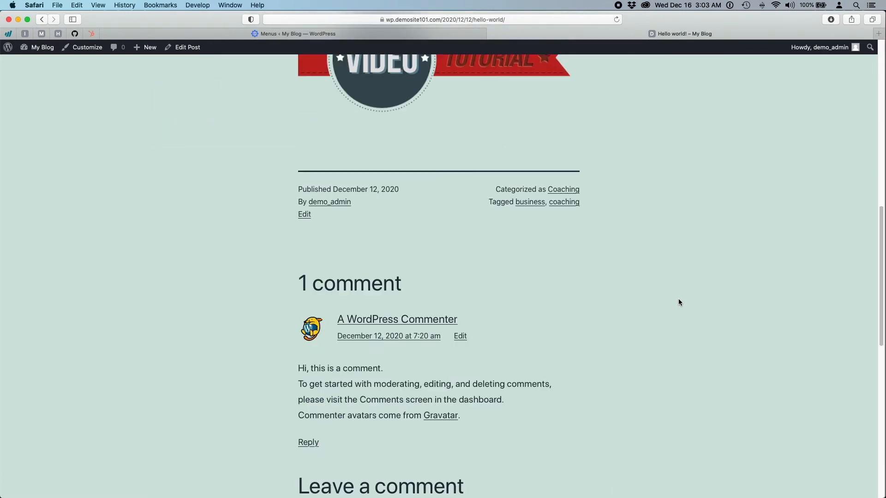
scroll(678, 300, up, 10)
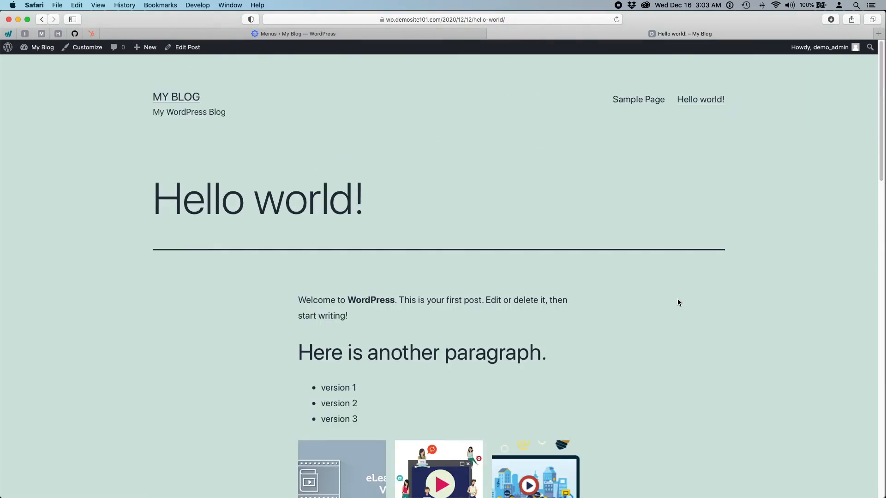
- Open Sample Page from the header, scroll through it, then return to the Menus editor
click(646, 102)
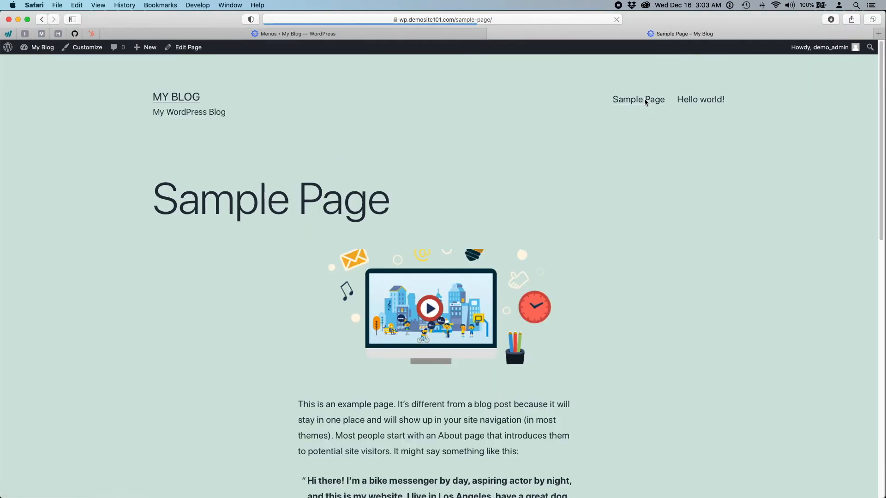
scroll(699, 323, down, 5)
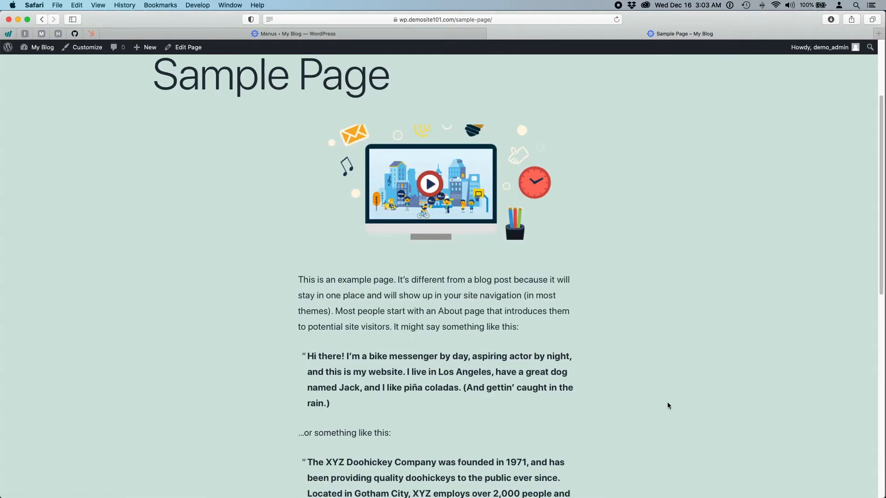
scroll(666, 405, down, 10)
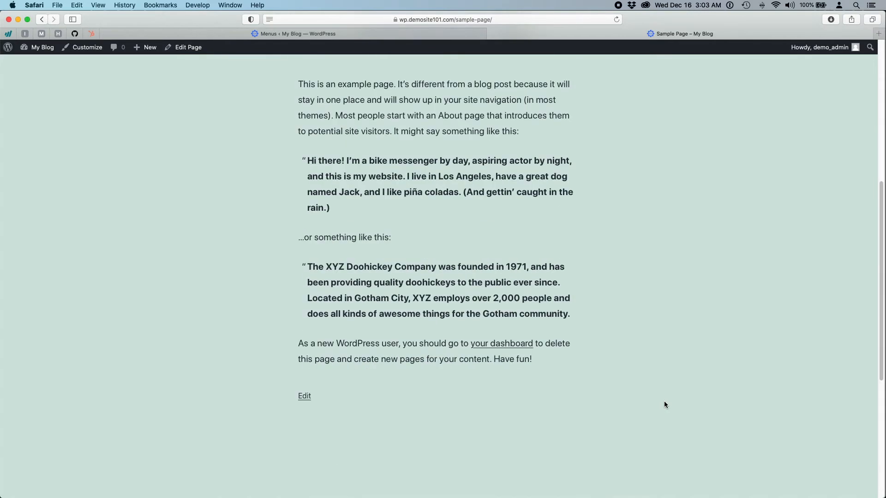
scroll(664, 401, up, 15)
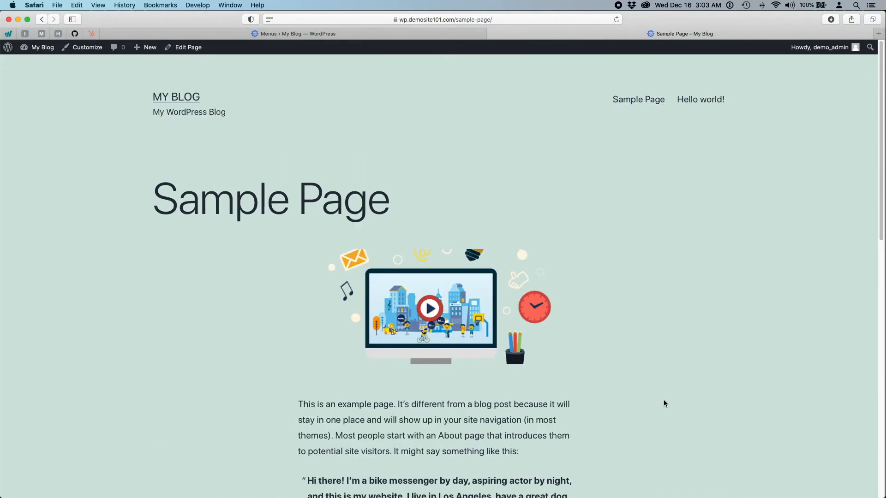
scroll(664, 400, down, 8)
scroll(663, 403, down, 4)
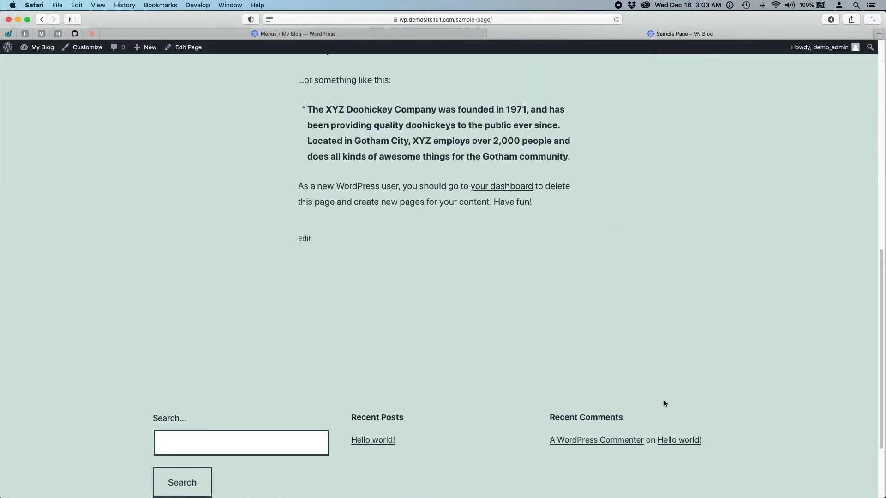
scroll(663, 392, up, 15)
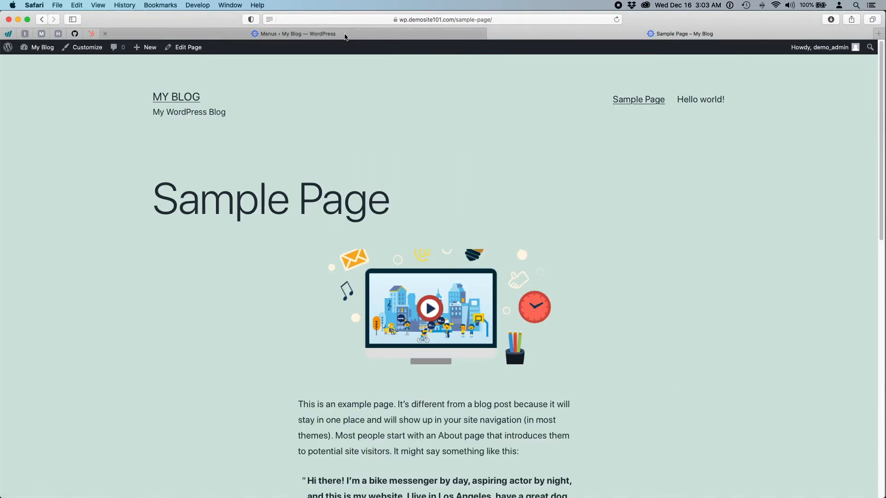
click(345, 37)
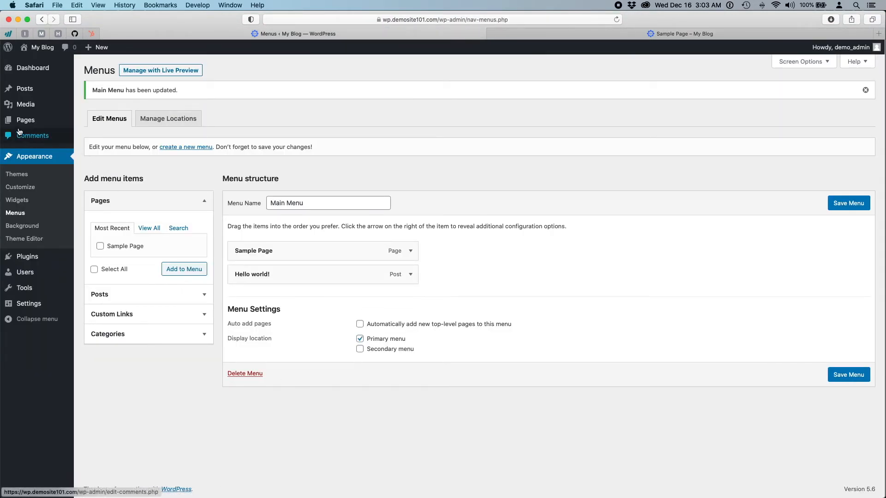
- Open Comments, view the Hello world! post in the site tab, then return to Comments
mouse_move(19, 125)
click(31, 136)
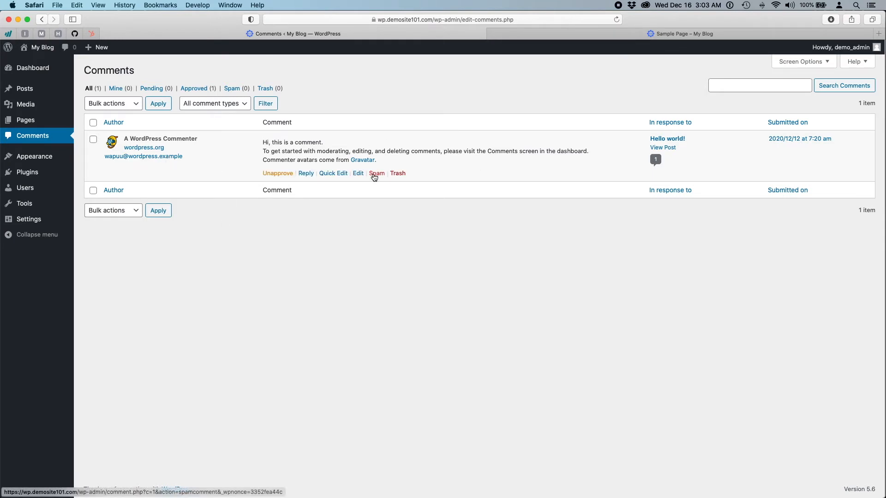
click(592, 34)
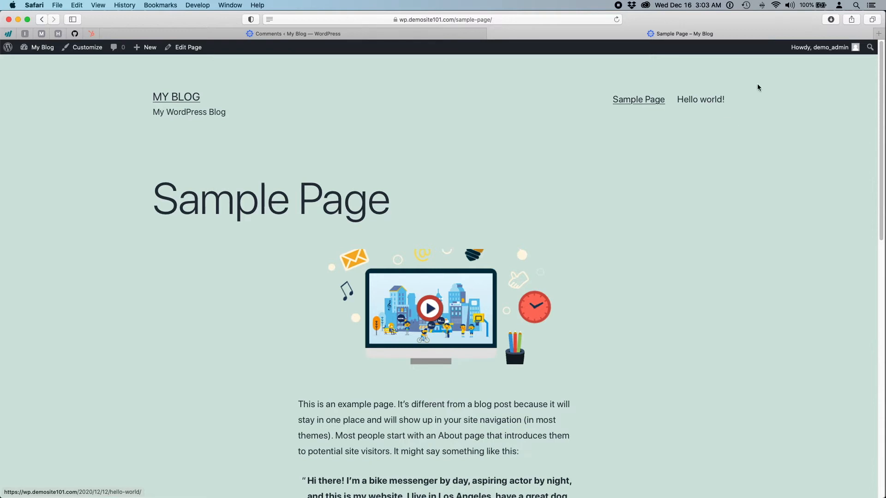
click(714, 103)
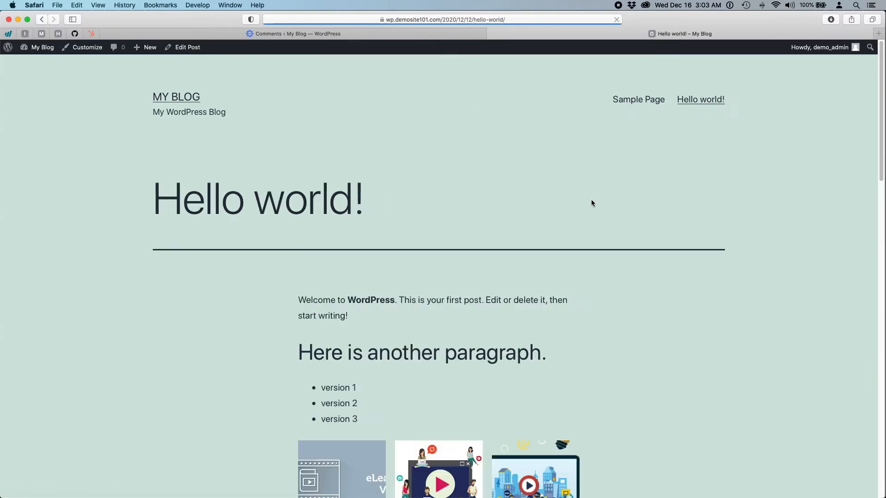
scroll(591, 200, down, 10)
scroll(582, 240, down, 5)
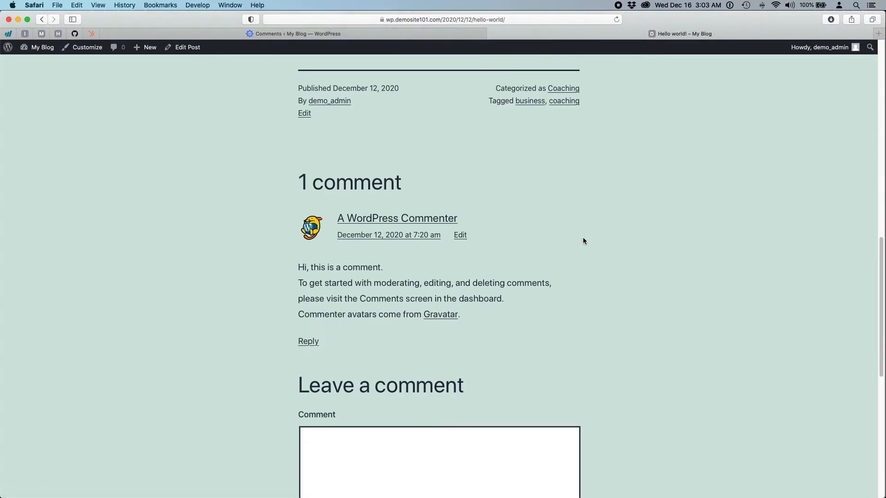
scroll(393, 267, down, 1)
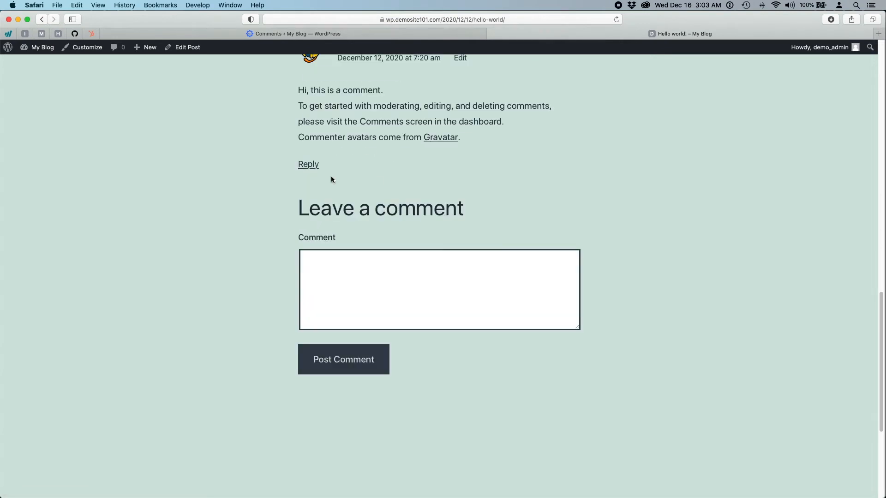
click(434, 38)
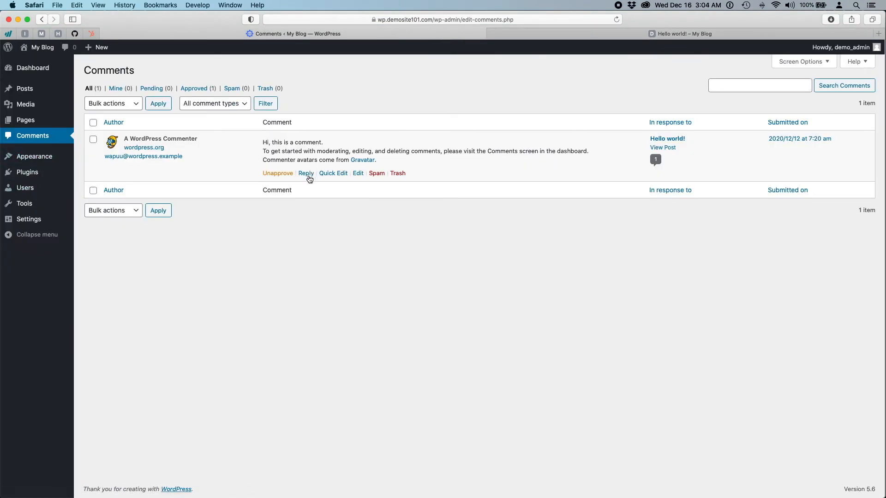
click(307, 174)
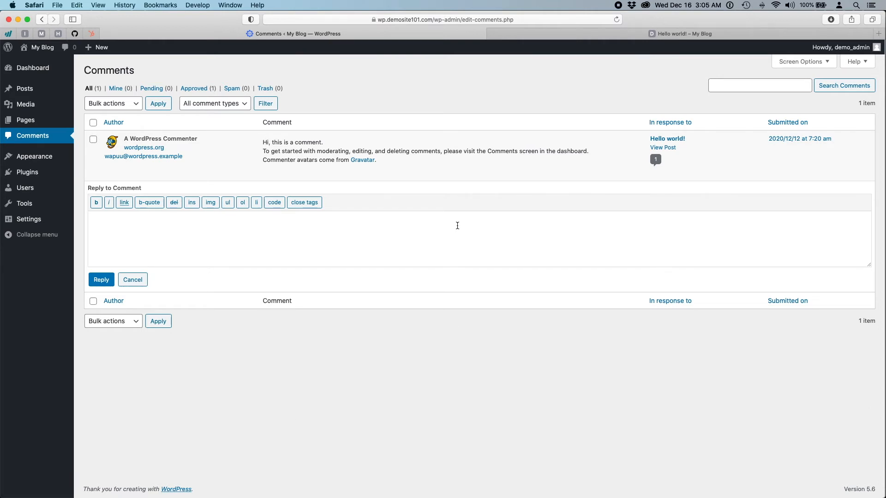
mouse_move(435, 173)
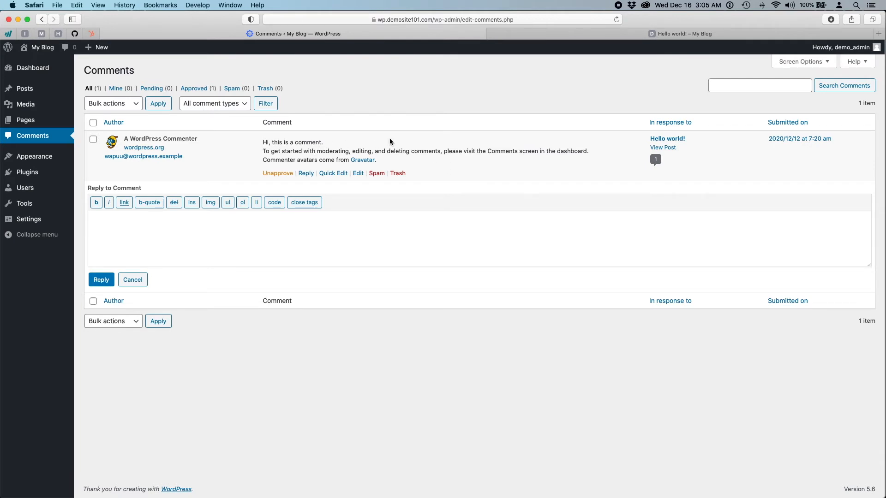
mouse_move(326, 164)
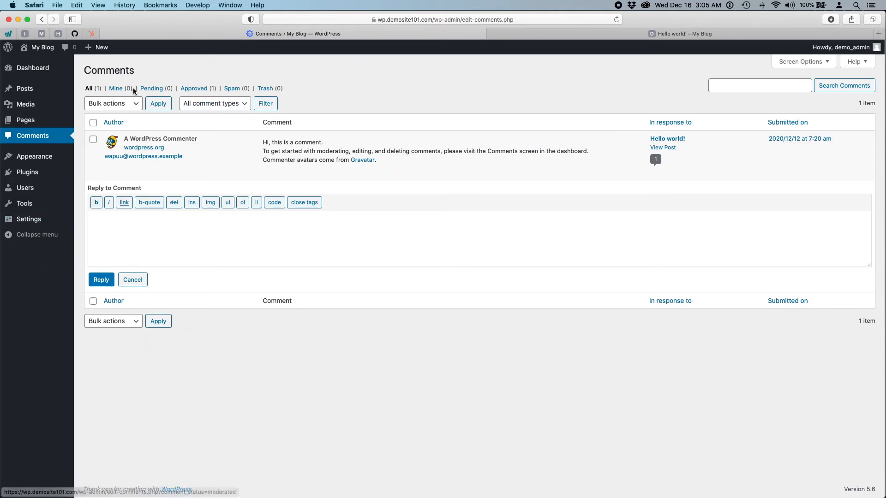
click(89, 88)
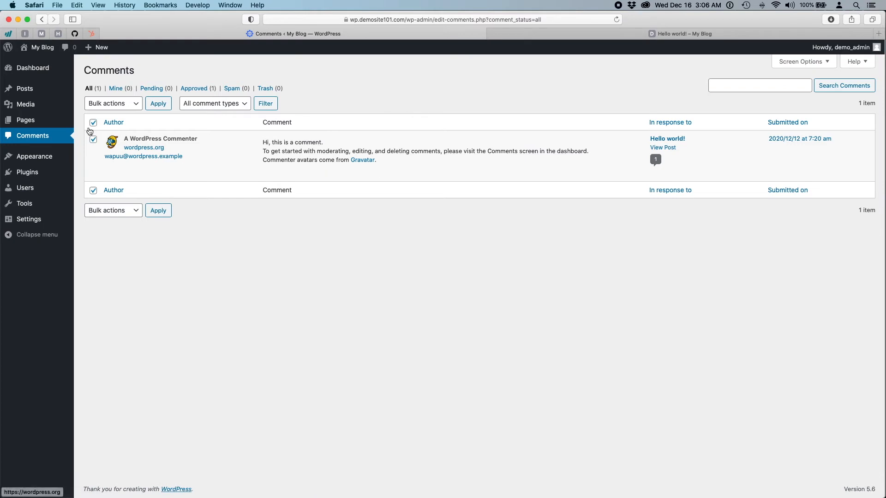
click(133, 104)
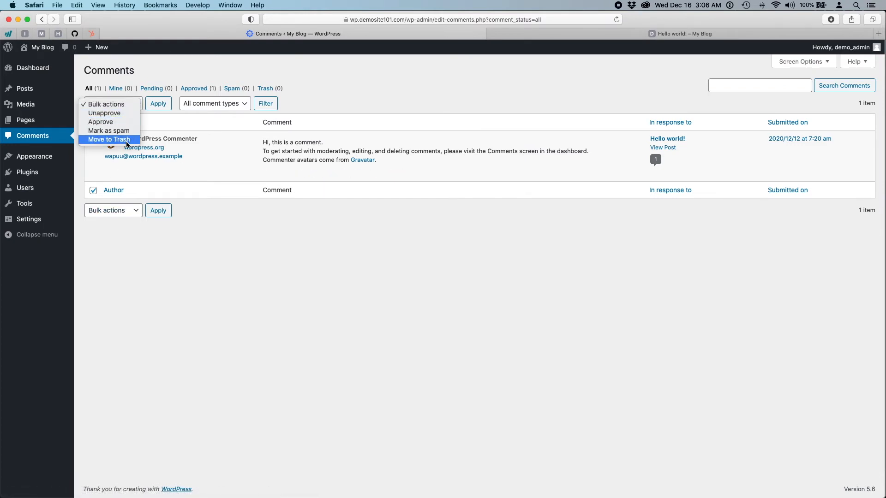
click(381, 81)
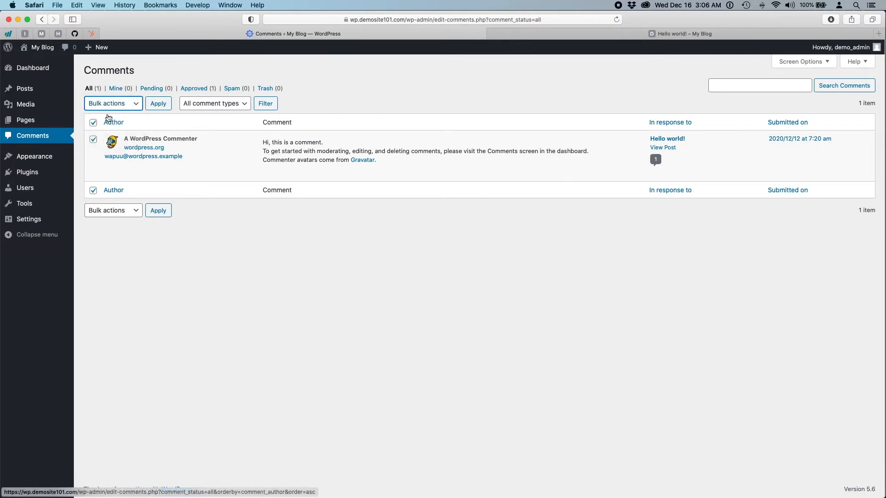
click(93, 123)
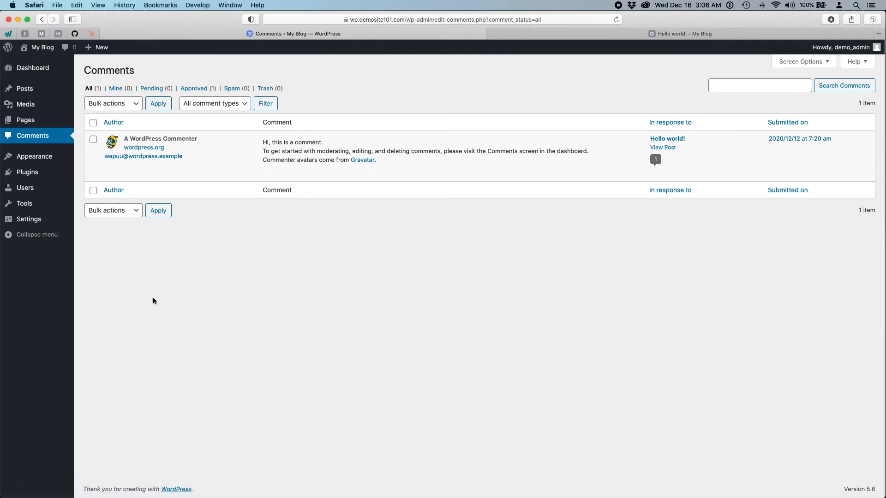
mouse_move(34, 157)
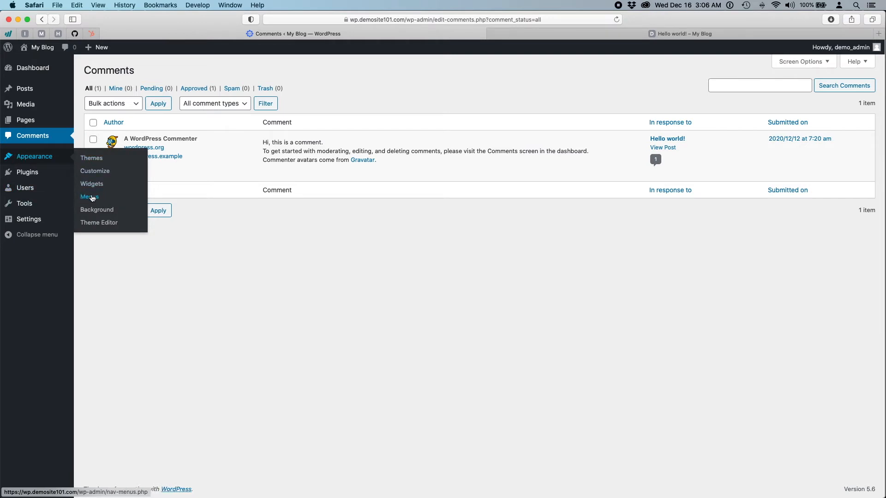
- Open the Themes page and narrow the browser window to reveal the Tekie DEMO window
click(28, 159)
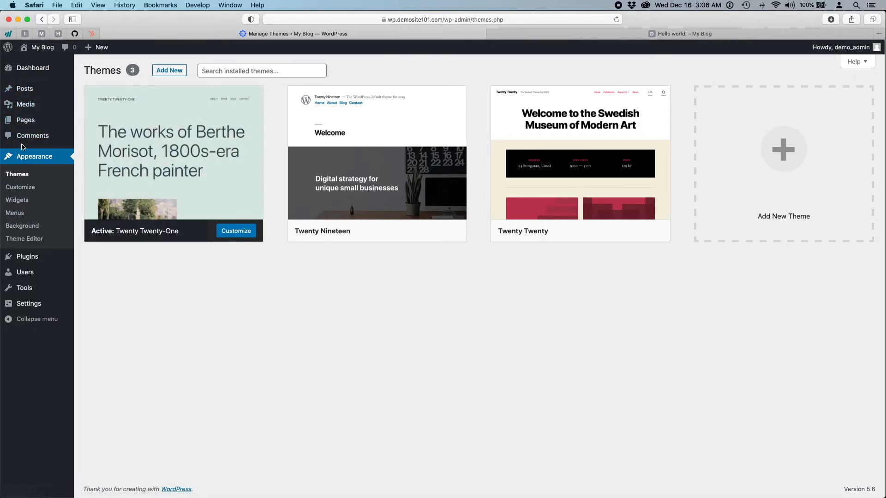
drag(881, 248, 428, 277)
- Switch the Tekie DEMO window to its Dashboard, browse the sidebar, then bring My Blog forward
click(528, 225)
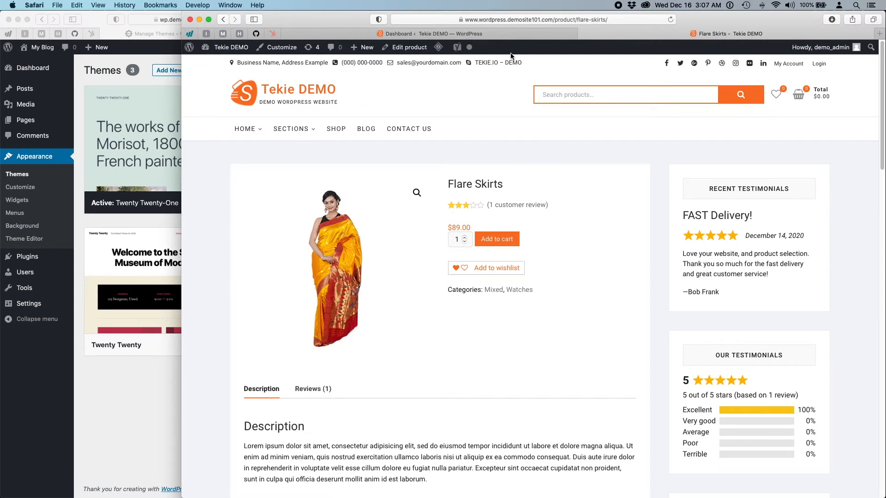
click(502, 37)
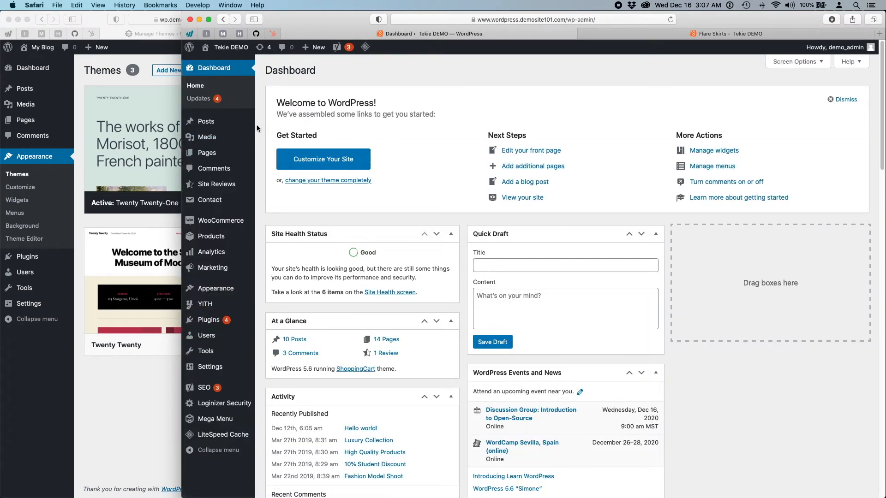
mouse_move(207, 138)
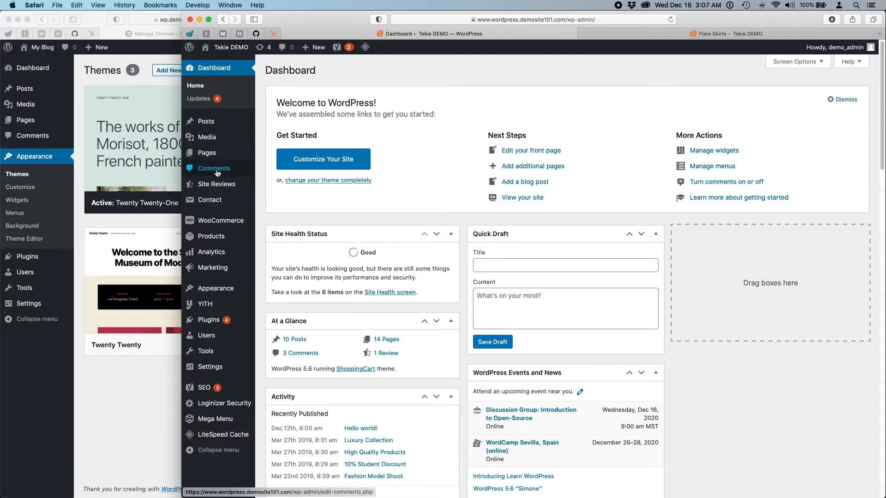
mouse_move(217, 184)
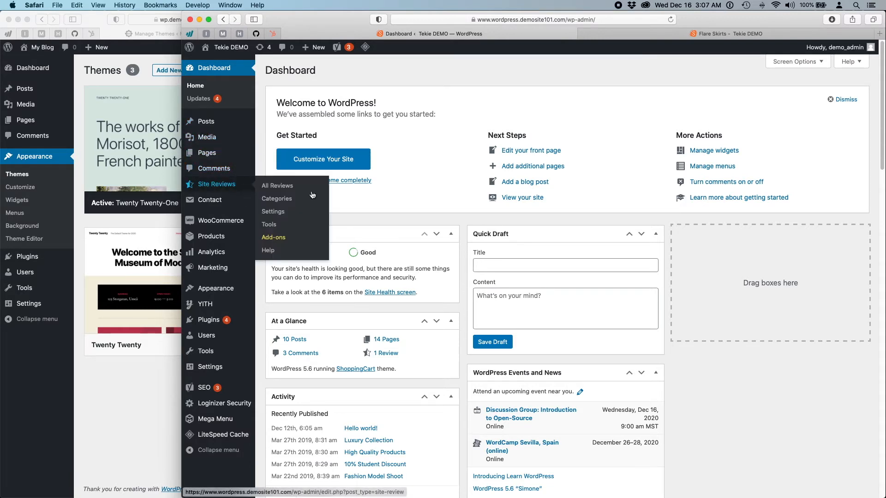
mouse_move(205, 238)
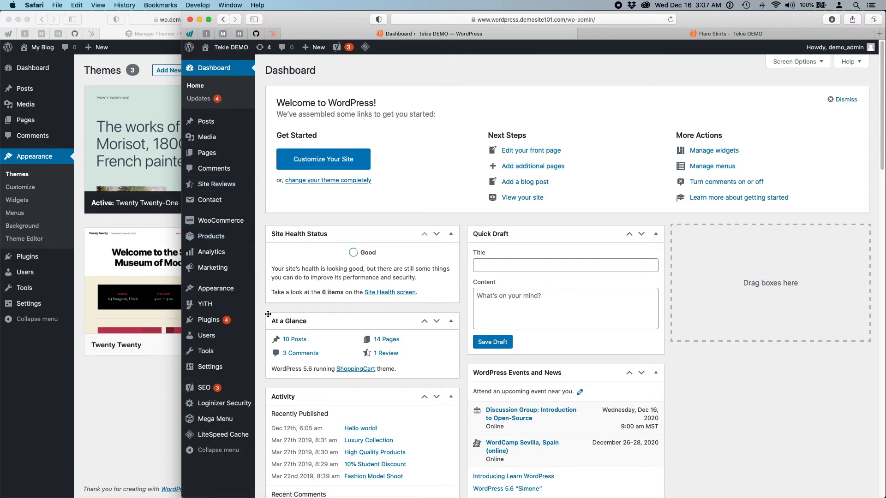
scroll(270, 312, down, 1)
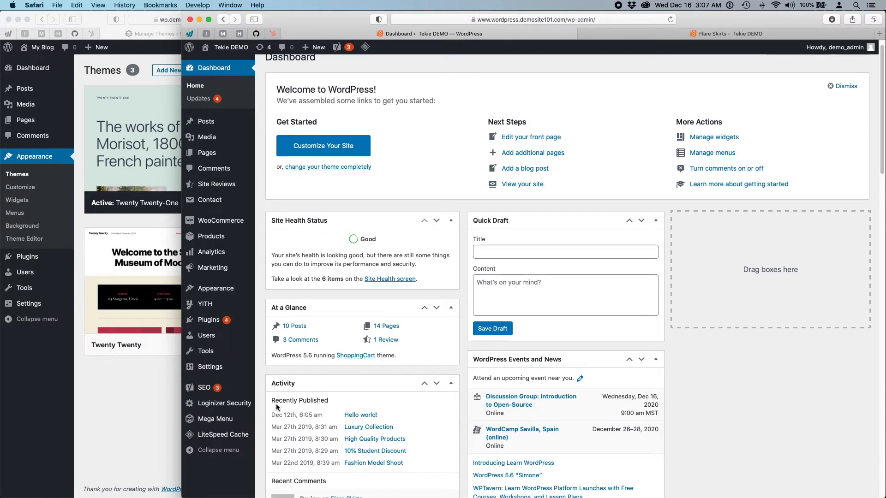
scroll(284, 237, up, 1)
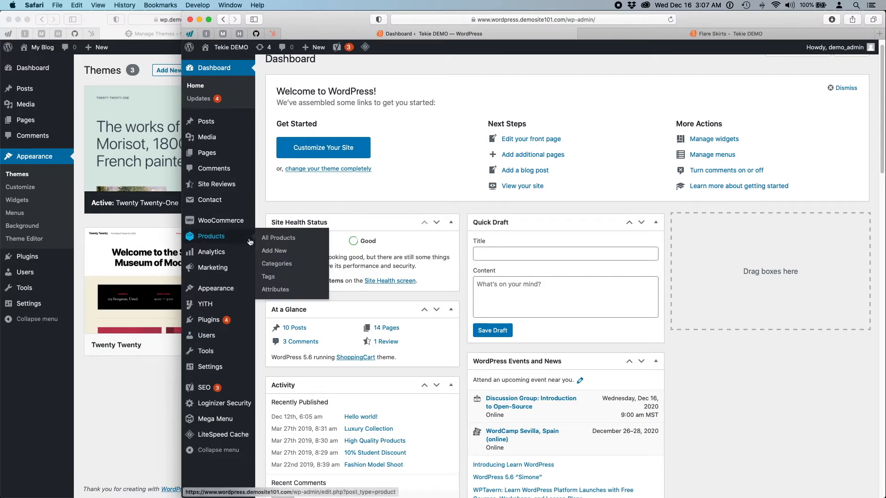
mouse_move(206, 221)
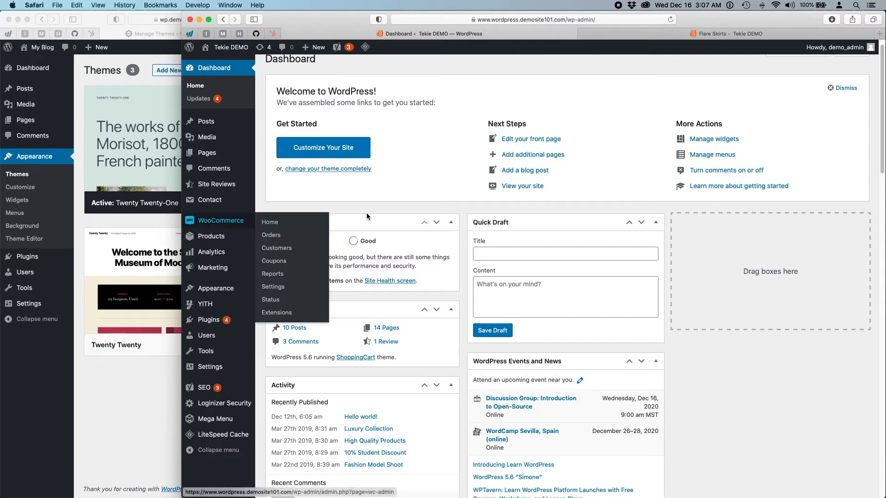
click(124, 387)
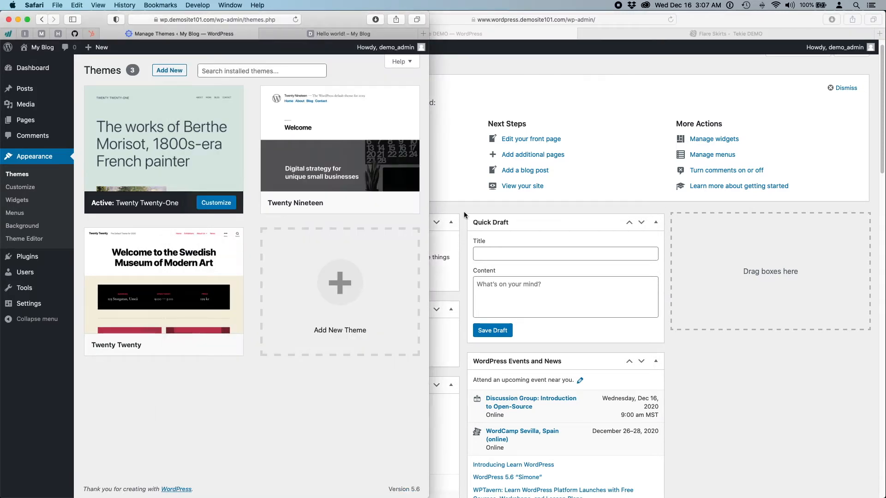
- Widen the My Blog window to full width and look over the three theme cards
drag(428, 372, 882, 346)
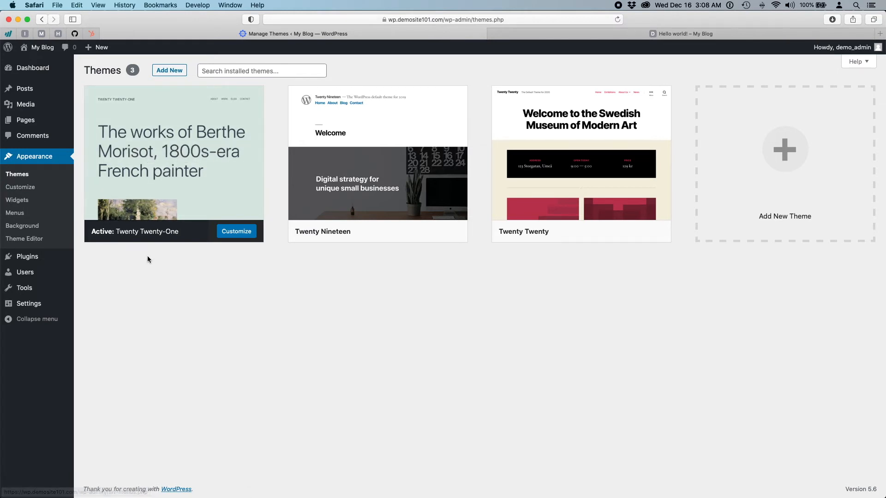
mouse_move(174, 132)
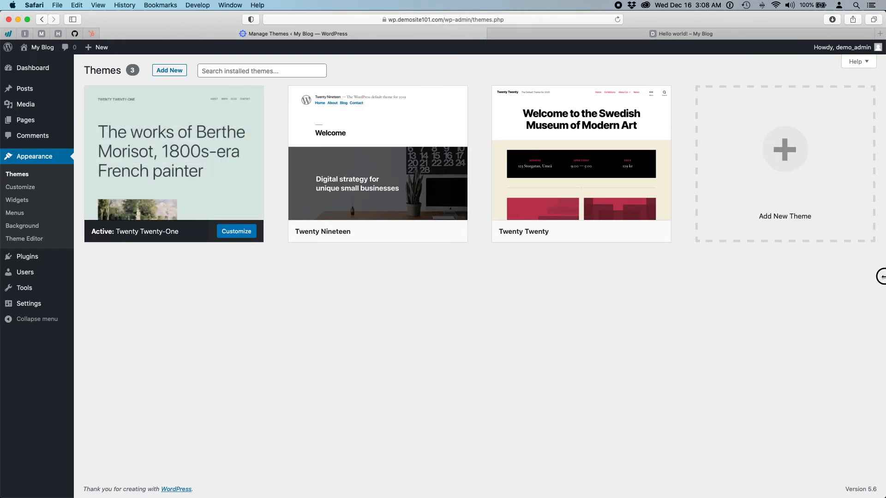
drag(882, 277, 884, 301)
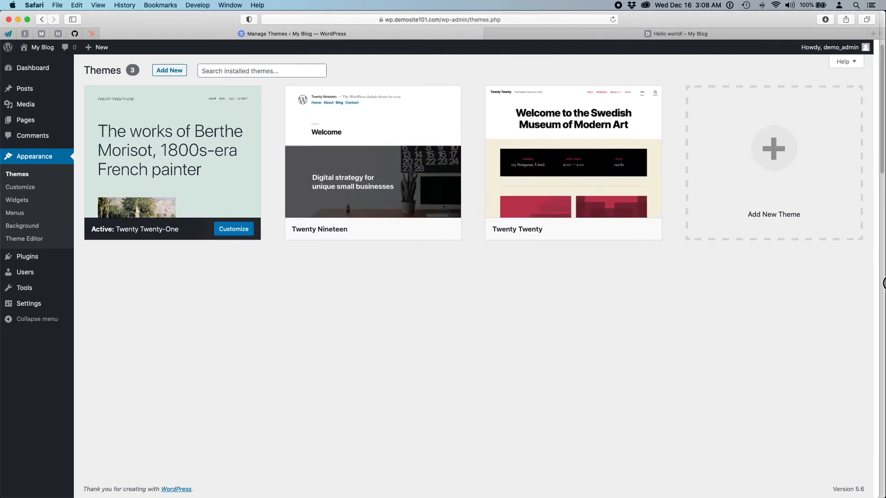
mouse_move(372, 190)
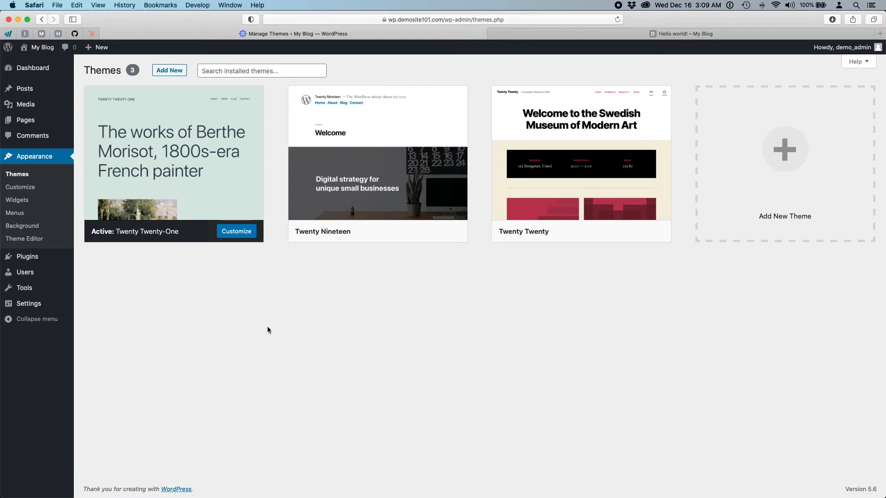
- Delete the Twenty Nineteen theme
mouse_move(158, 115)
mouse_move(185, 203)
click(411, 192)
click(794, 473)
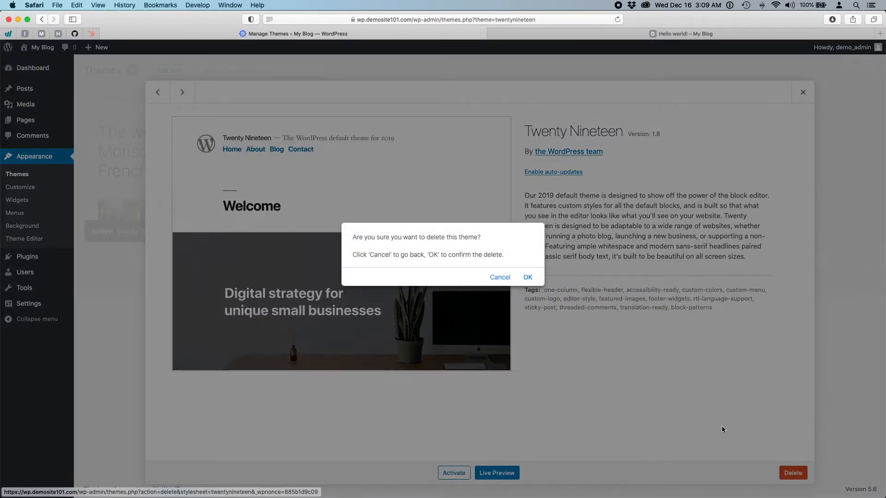
click(527, 279)
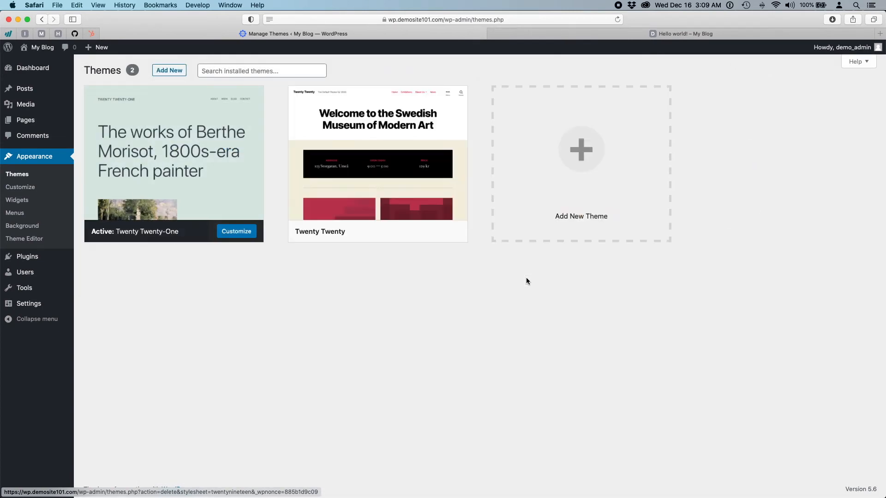
- Activate Twenty Twenty and reload the Hello world! post to preview the new theme
click(369, 139)
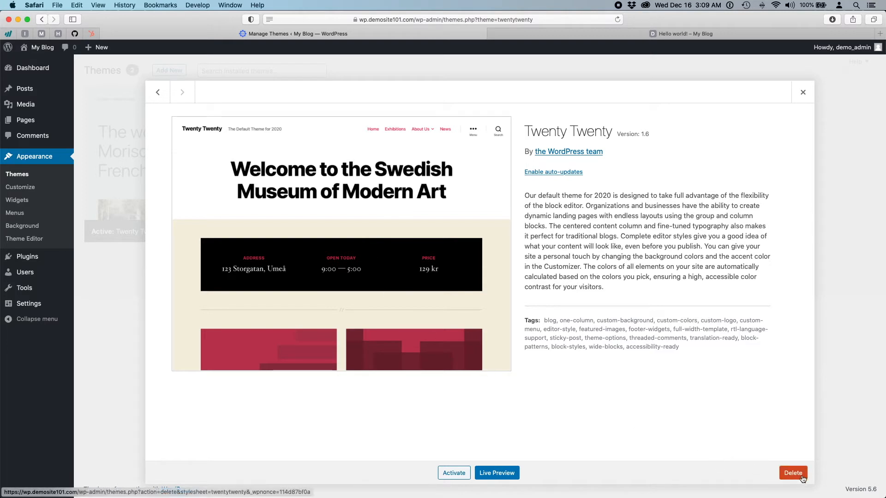
click(453, 473)
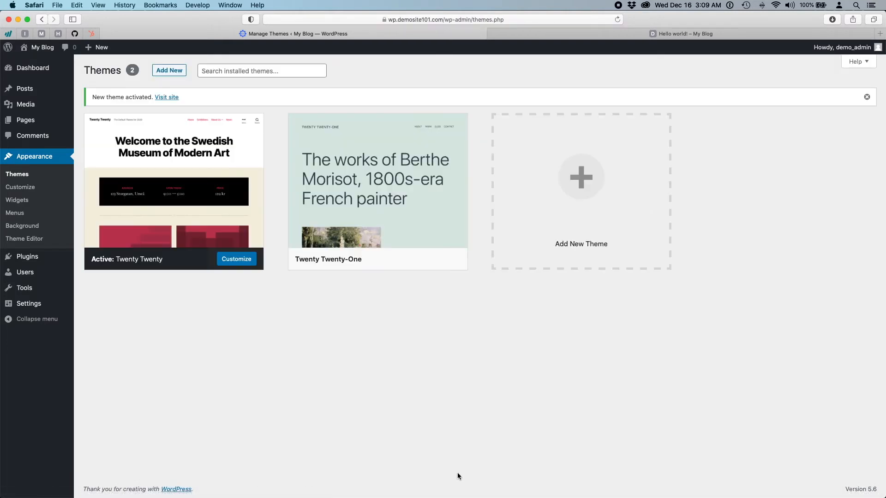
click(637, 35)
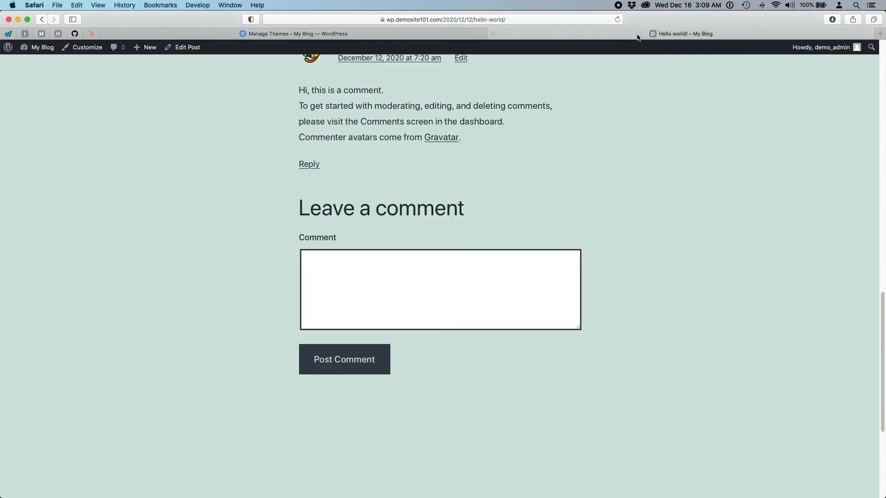
scroll(638, 162, up, 20)
click(617, 19)
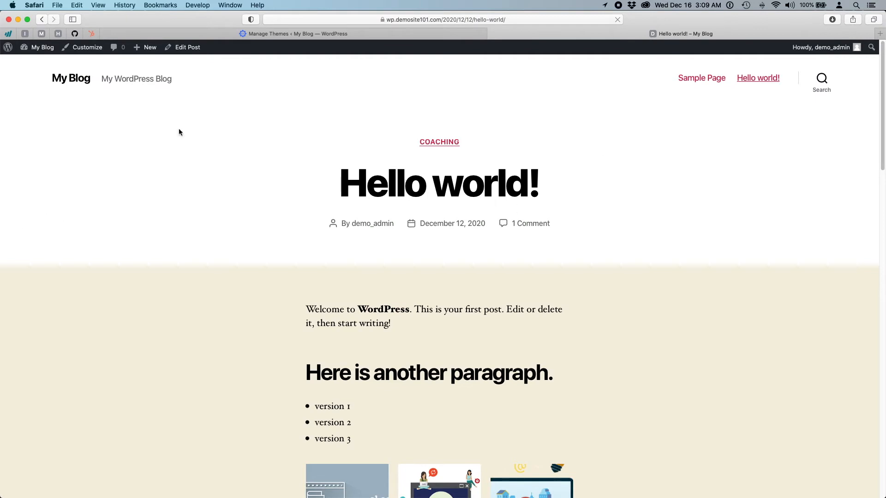
scroll(159, 377, down, 10)
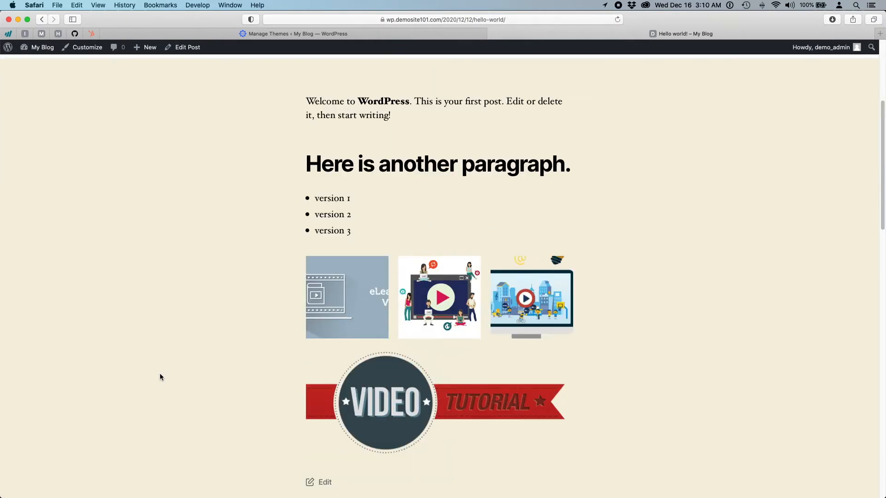
scroll(160, 376, down, 15)
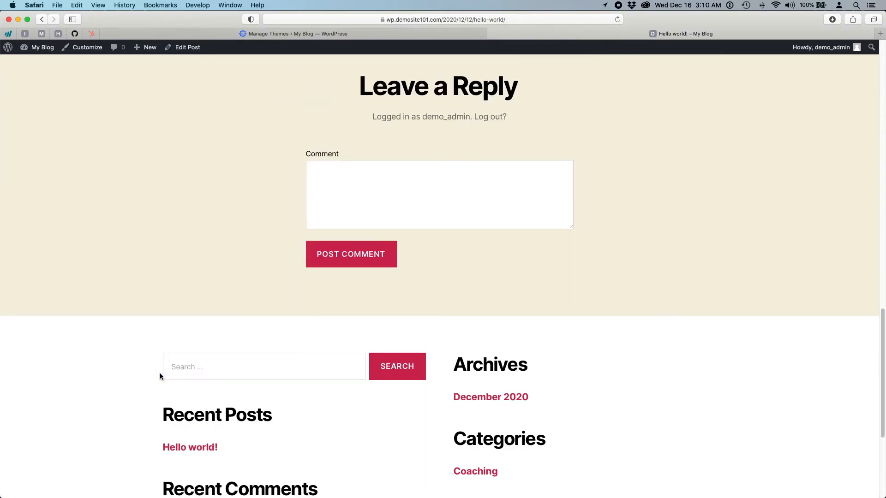
scroll(160, 376, up, 8)
scroll(160, 375, up, 15)
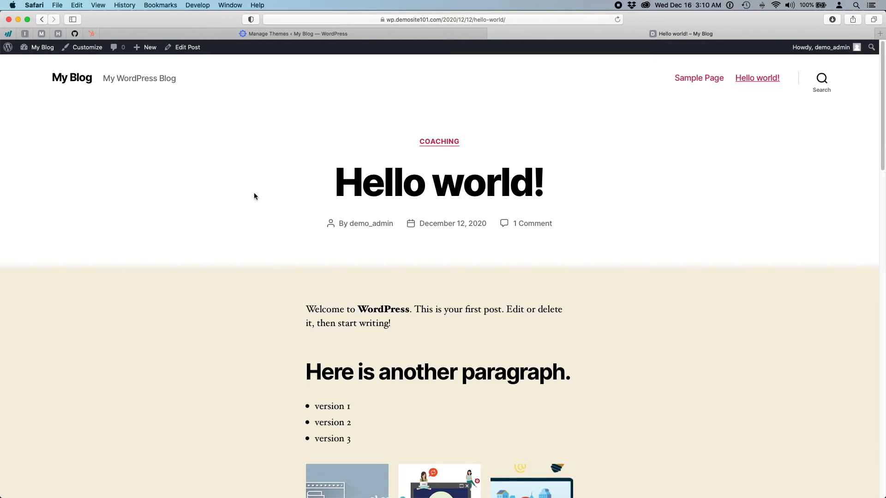
- Activate Twenty Twenty-One, then narrow the window and bring the Tekie DEMO dashboard forward
click(264, 34)
click(363, 176)
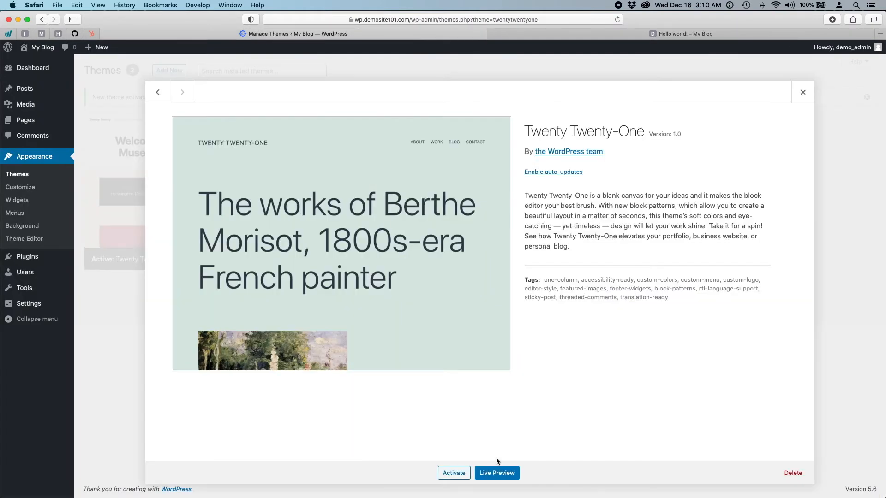
click(453, 473)
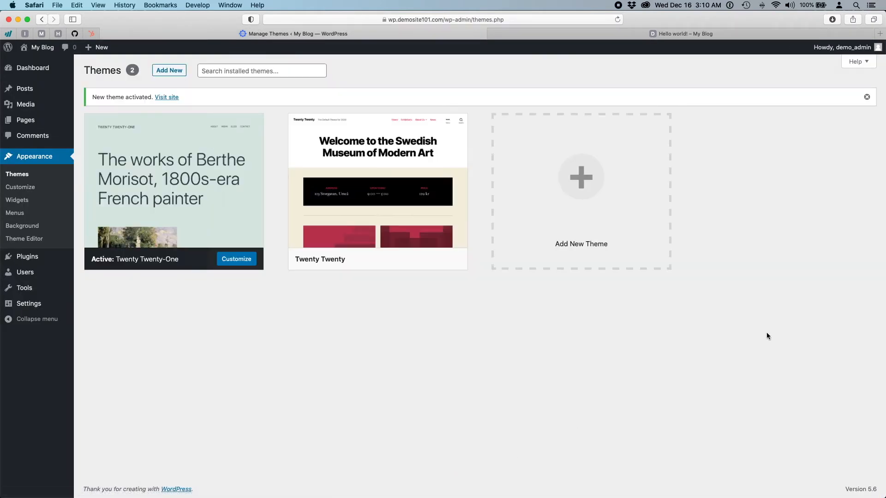
drag(884, 242, 451, 282)
click(772, 394)
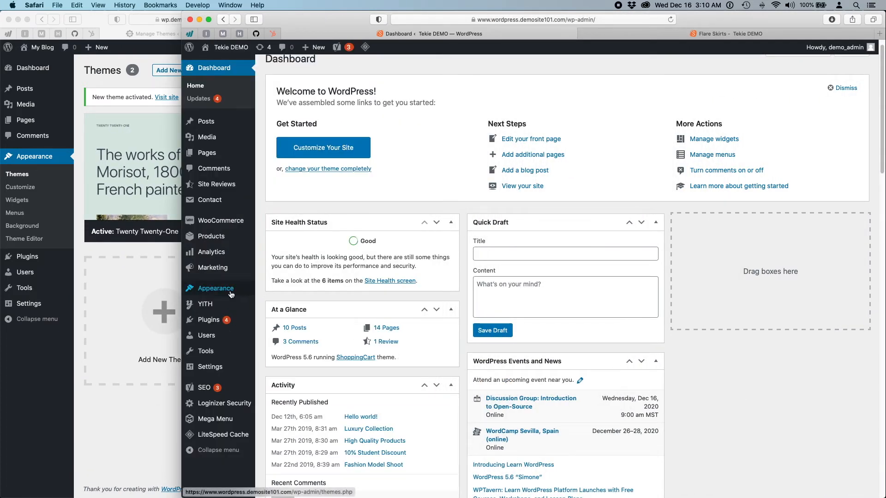
- Browse the Flare Skirts page and Tekie DEMO homepage, then restore My Blog Themes at full width
mouse_move(231, 291)
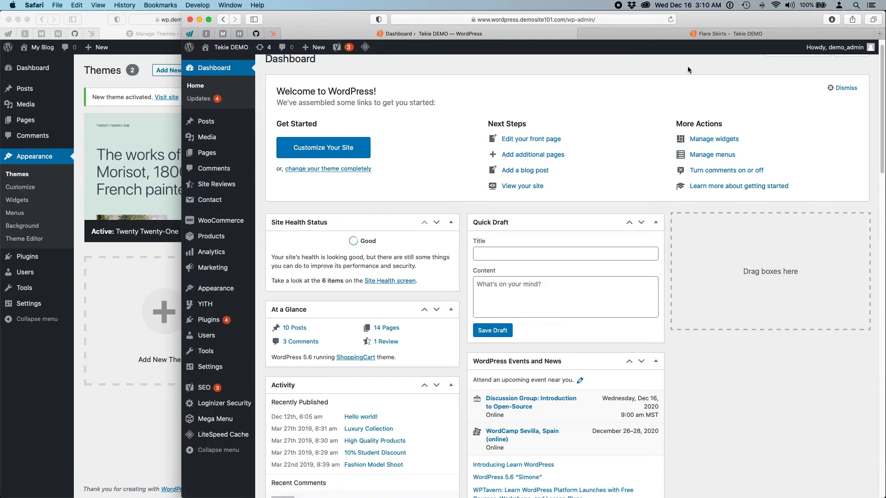
click(694, 37)
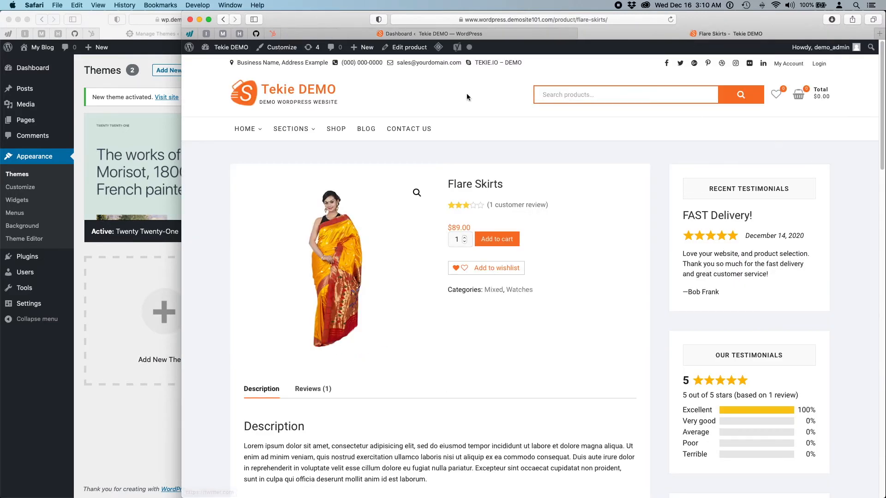
click(265, 87)
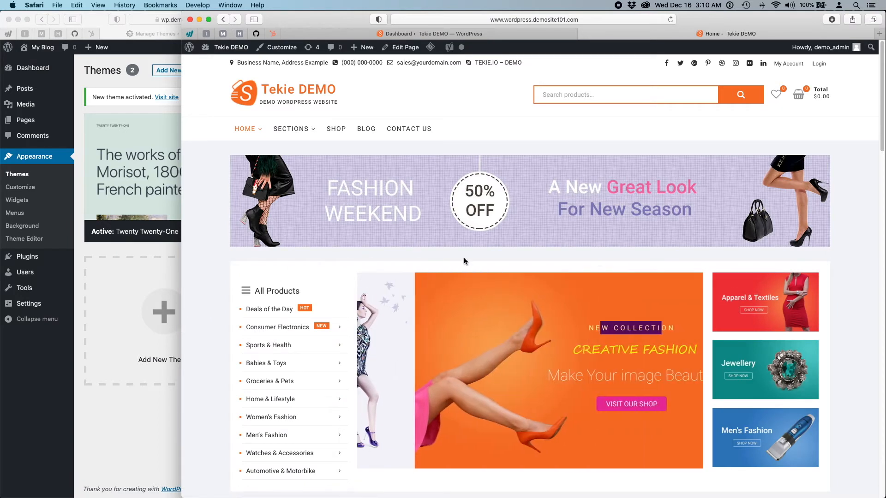
scroll(856, 371, down, 6)
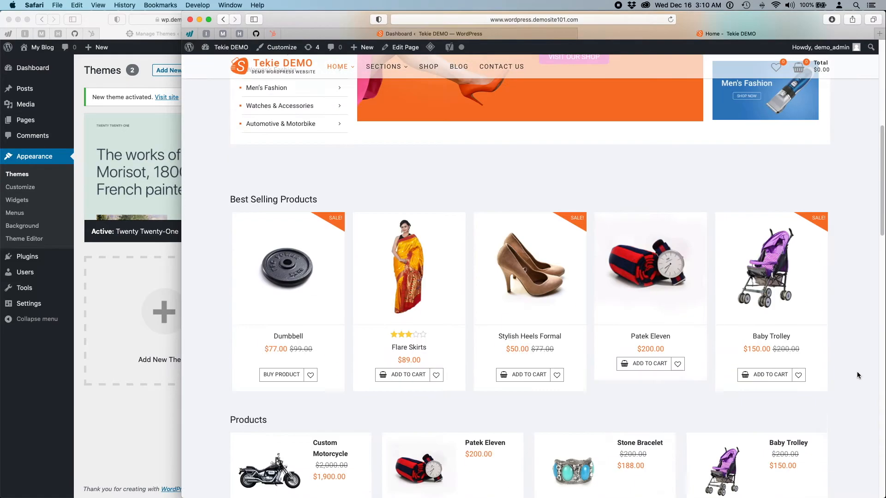
scroll(856, 372, down, 15)
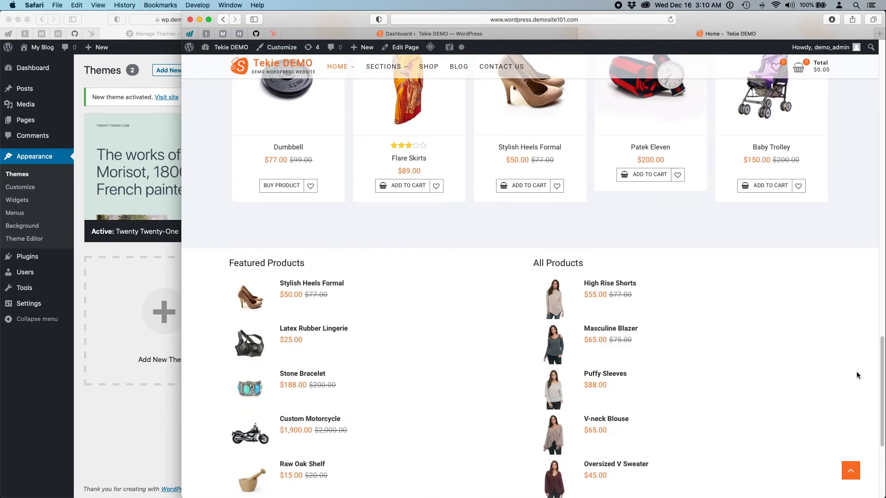
scroll(807, 373, down, 5)
scroll(807, 373, up, 20)
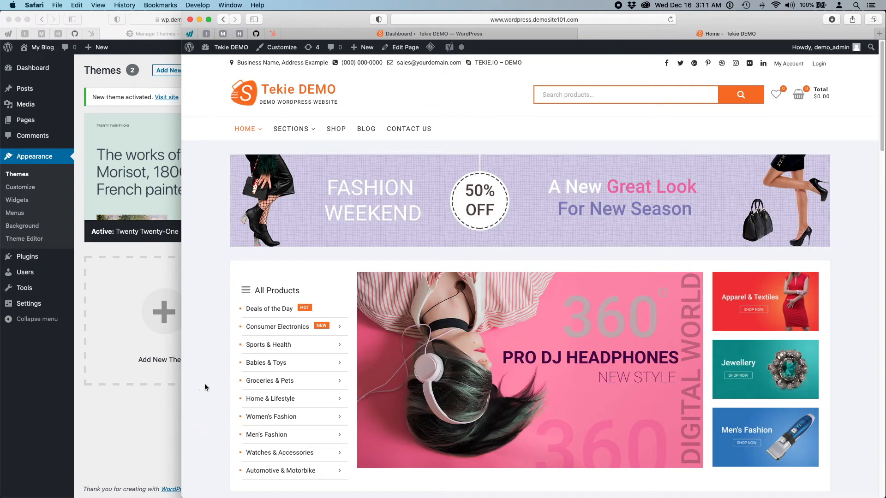
click(145, 466)
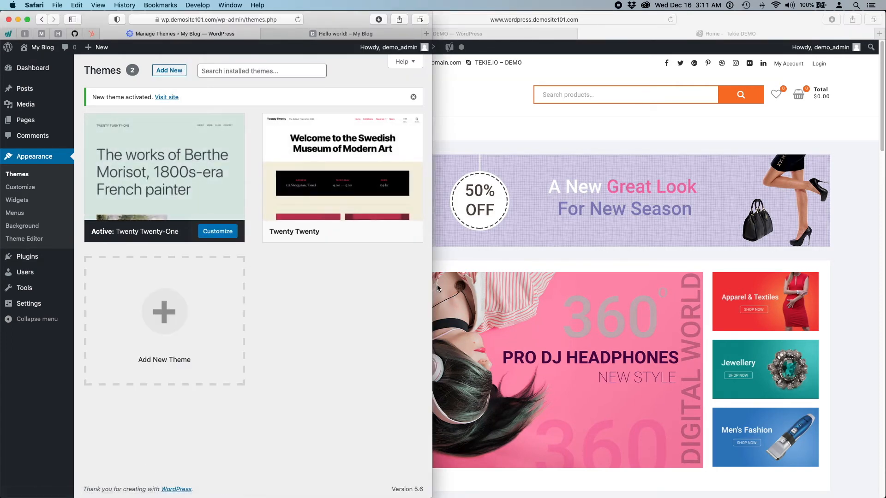
drag(432, 284, 885, 284)
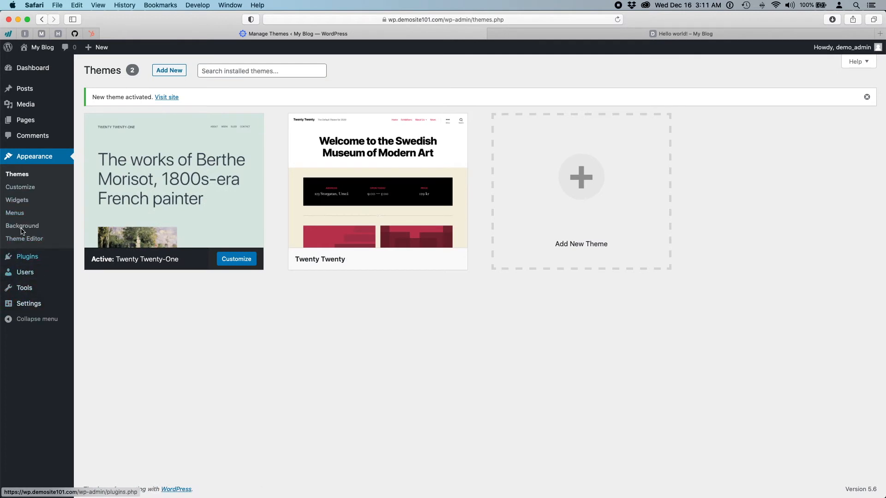
- In Customize > Site Identity, change the Site Title to 'Business Coach'
click(23, 191)
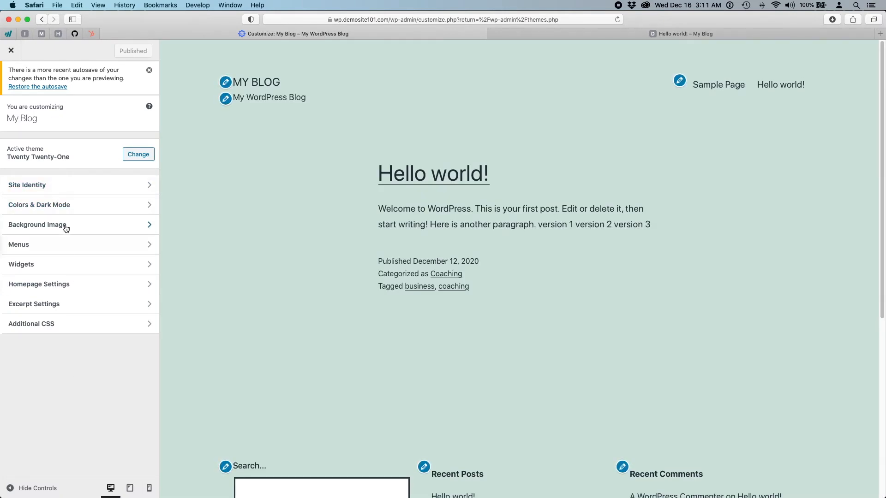
click(51, 187)
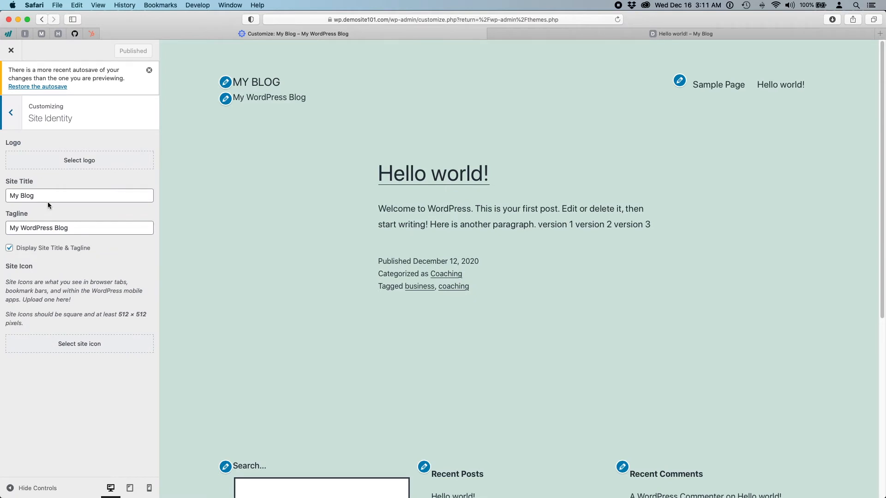
triple_click(50, 195)
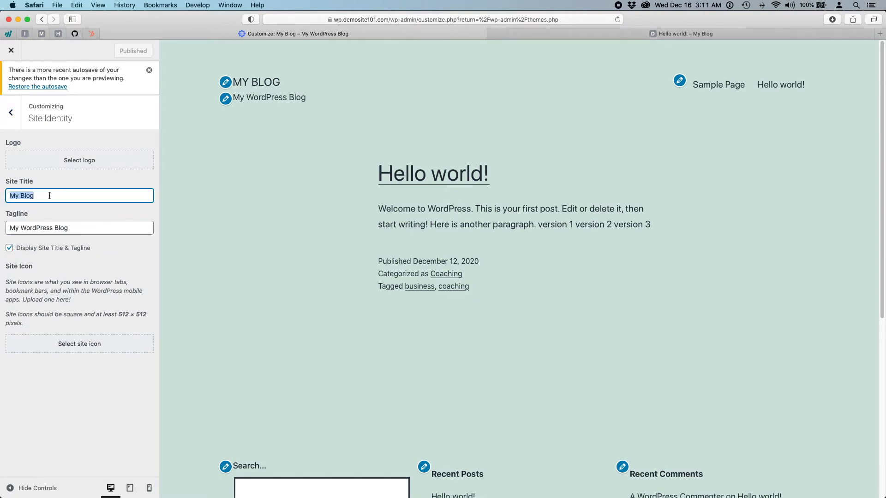
text(Business )
text(co)
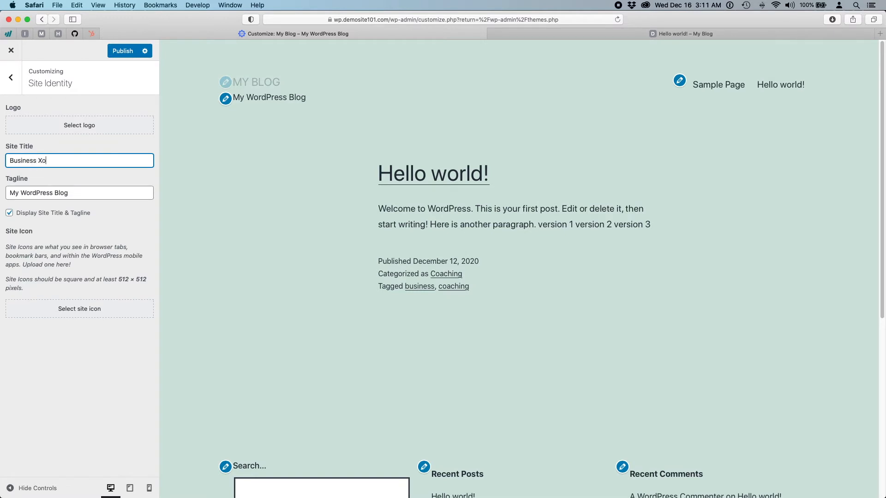
key(BackSpace)
key(BackSpace)
text(Coach)
- Set the tagline to 'Help your business grow', publish, and open the logo picker
triple_click(49, 198)
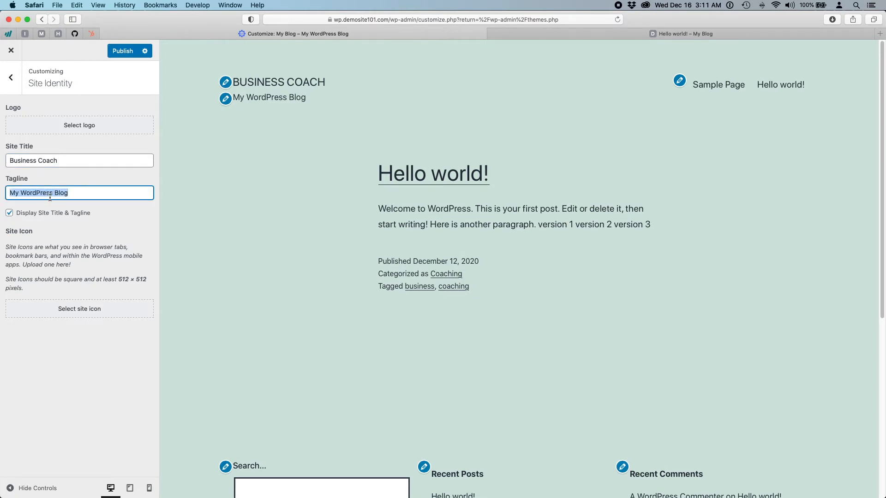
text(H)
key(BackSpace)
text(Help )
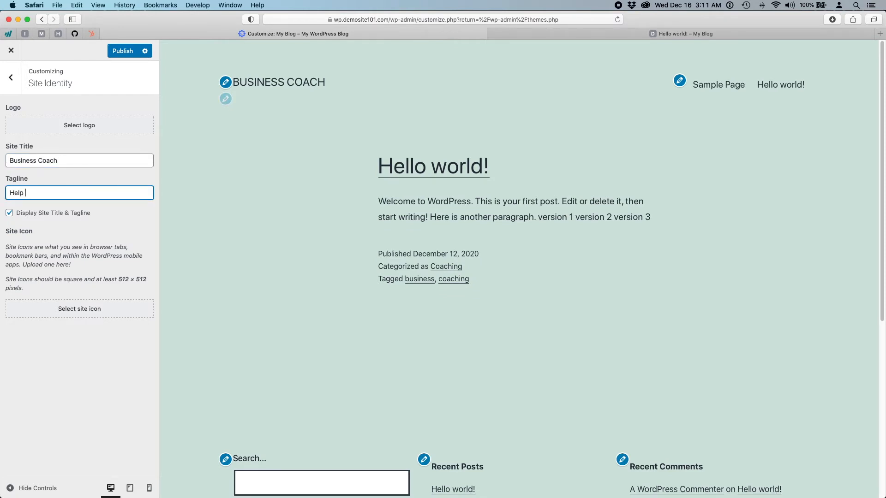
text(your business grow)
click(114, 52)
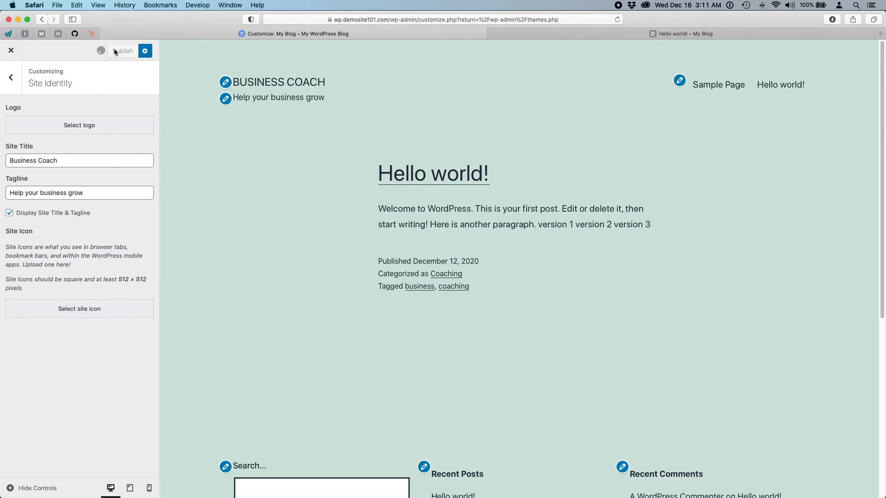
click(98, 125)
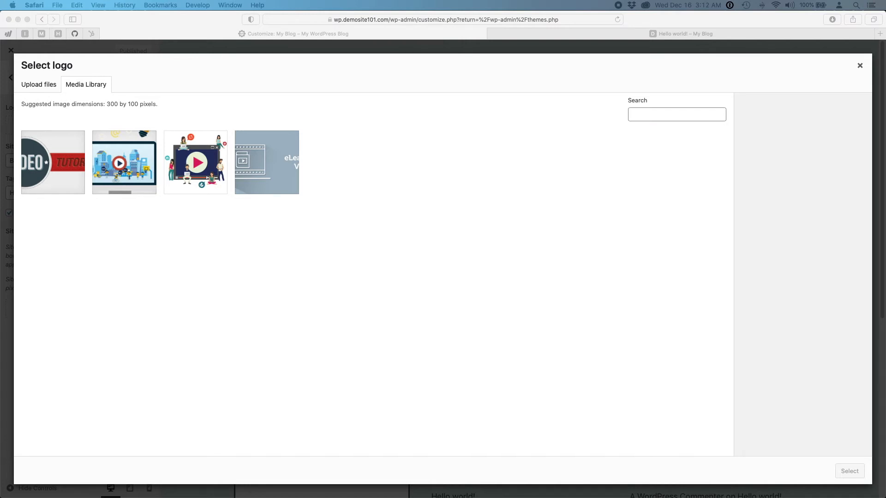
- Upload curve-arrow.png and set it as the site logo with the crop expanded to full height
drag(885, 199, 531, 217)
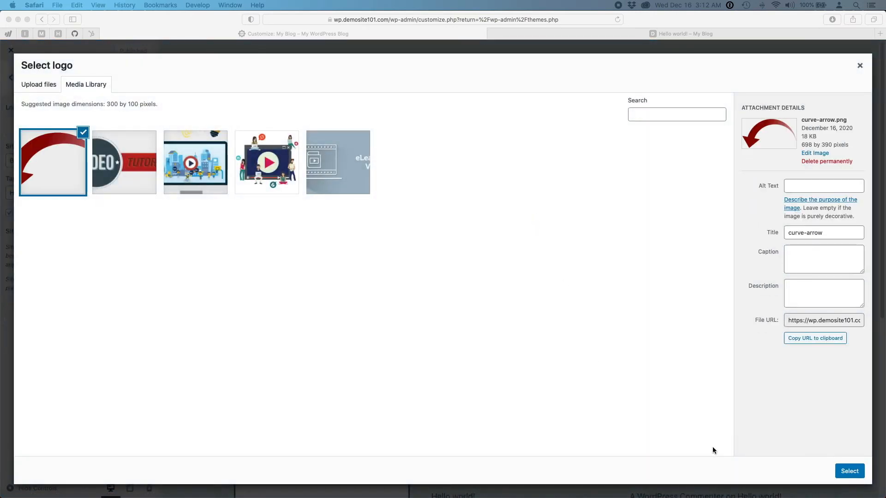
click(847, 471)
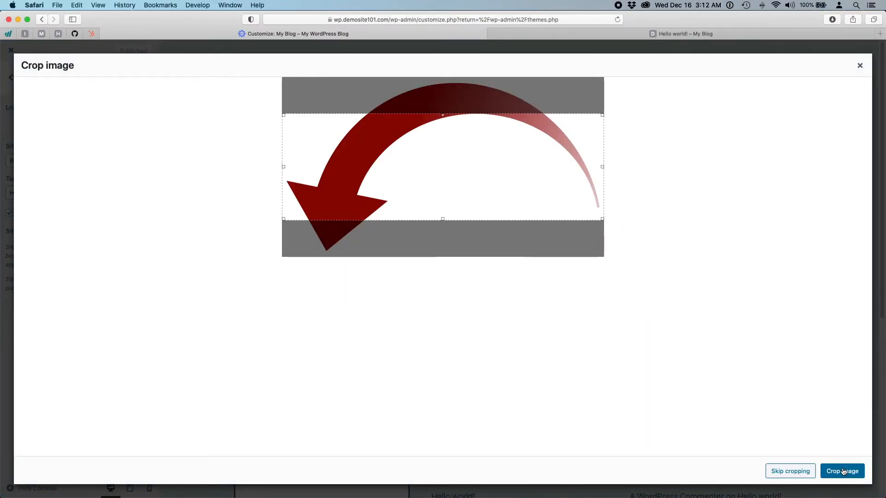
drag(441, 218, 447, 265)
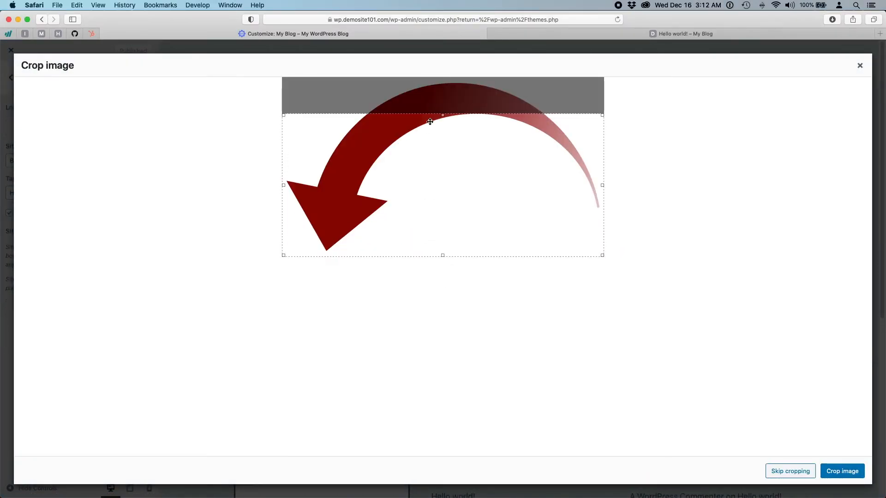
drag(443, 115, 445, 76)
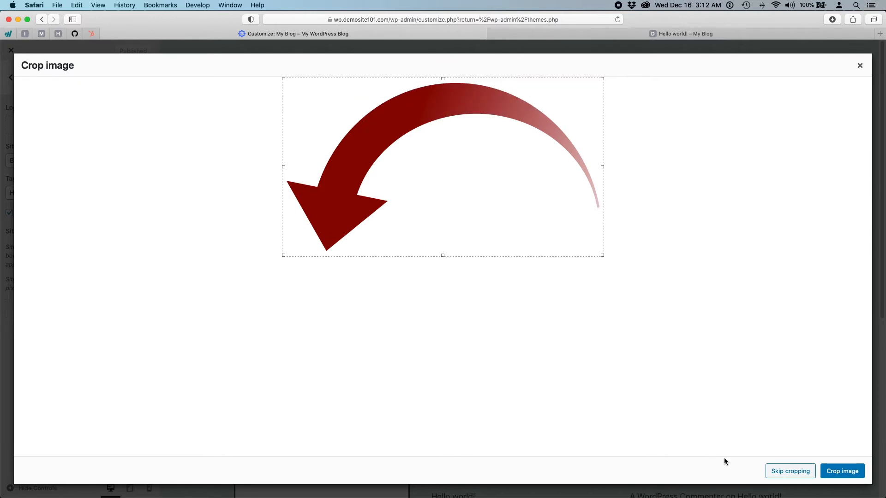
click(781, 470)
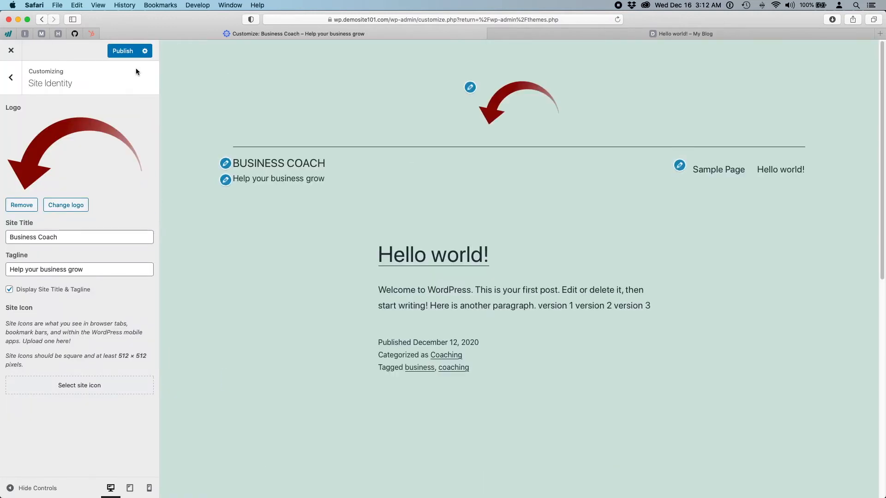
- Publish, toggle Display Site Title & Tagline off and on, and narrow the window beside Tekie DEMO
click(115, 52)
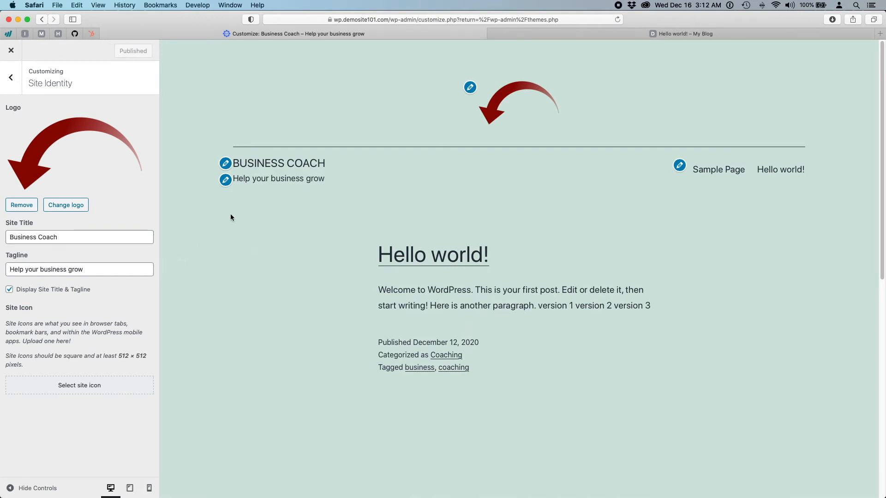
click(10, 290)
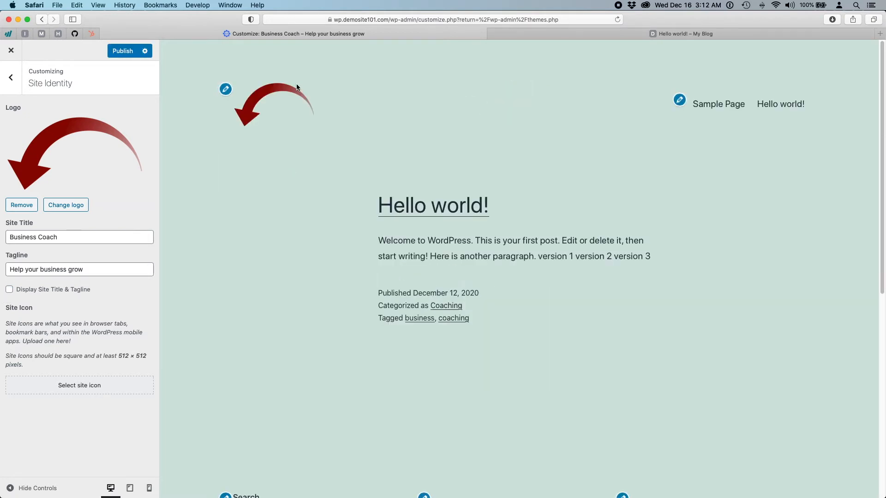
click(10, 289)
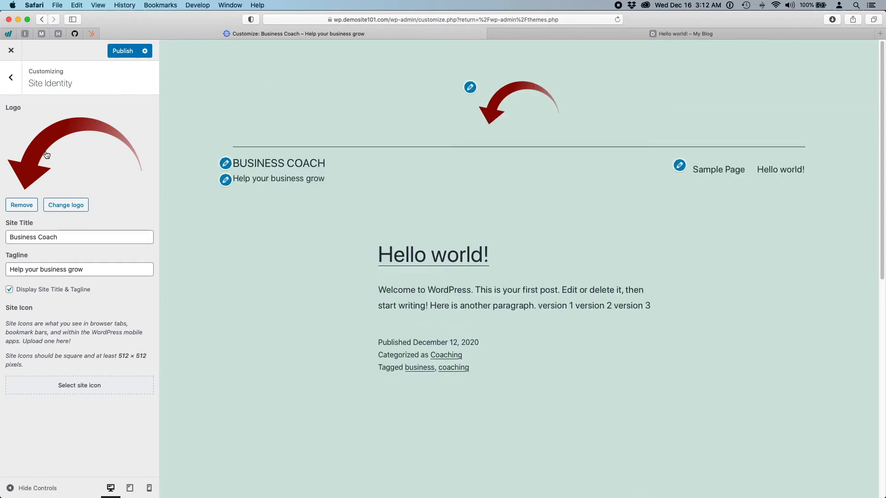
click(11, 77)
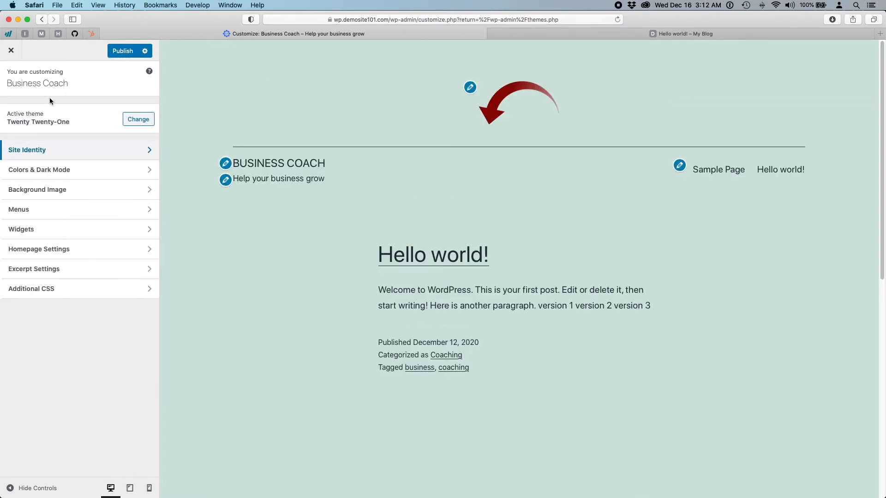
click(873, 205)
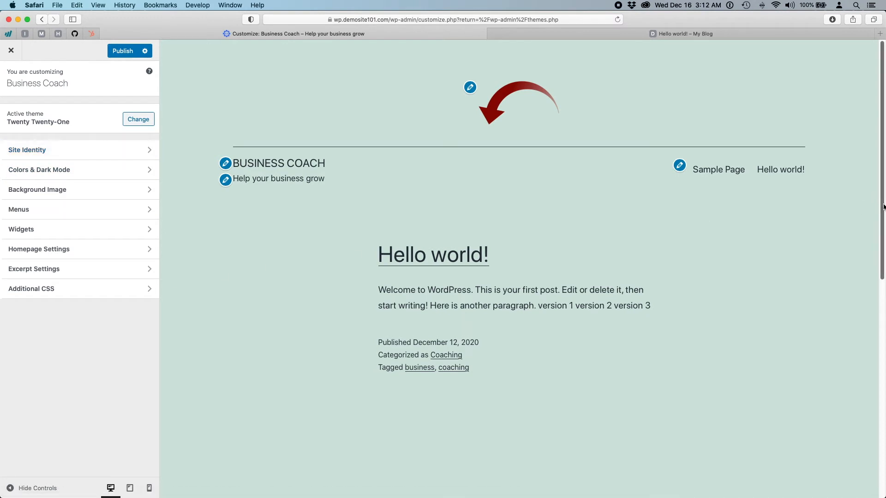
drag(883, 205, 465, 213)
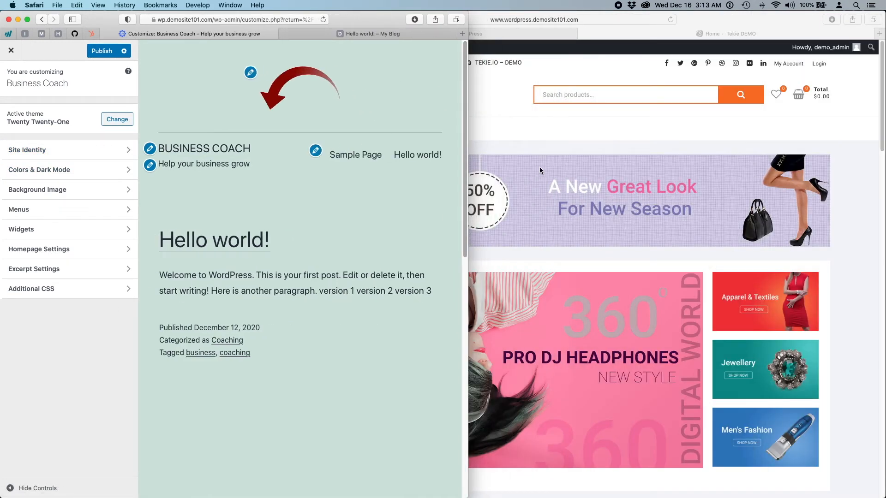
- Open the Tekie DEMO Customizer from its dashboard, then close it again
click(494, 108)
click(333, 34)
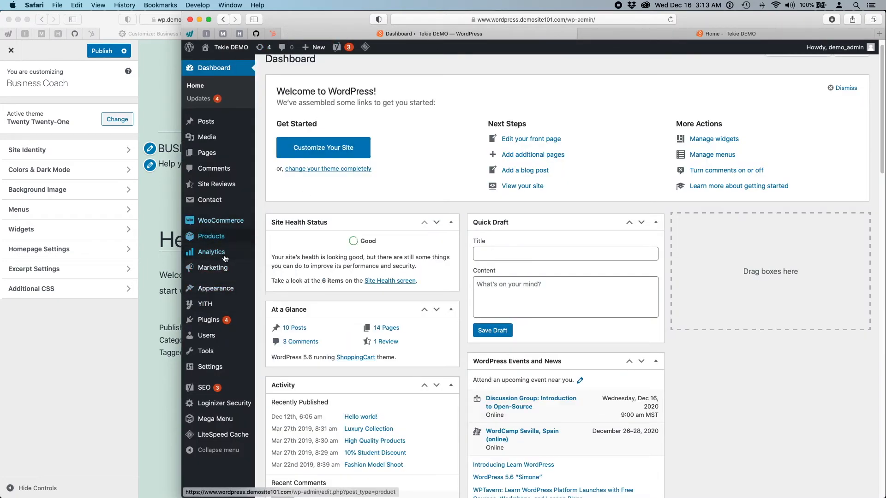
mouse_move(222, 292)
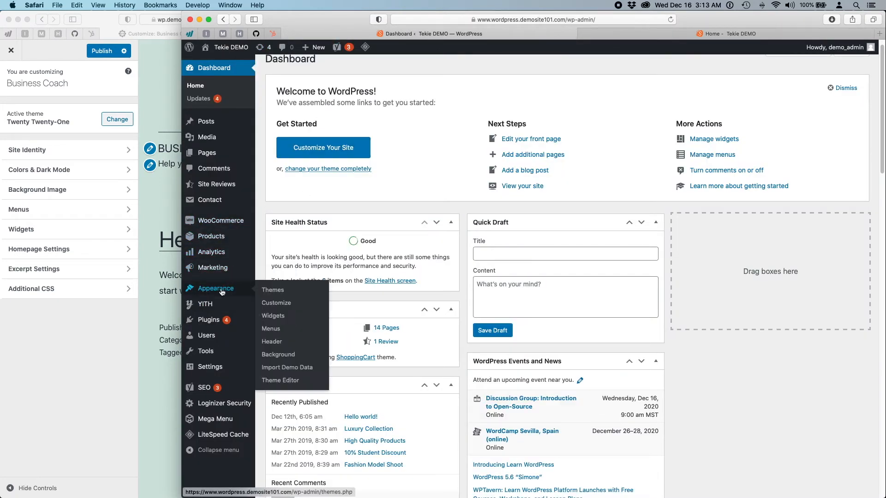
click(282, 307)
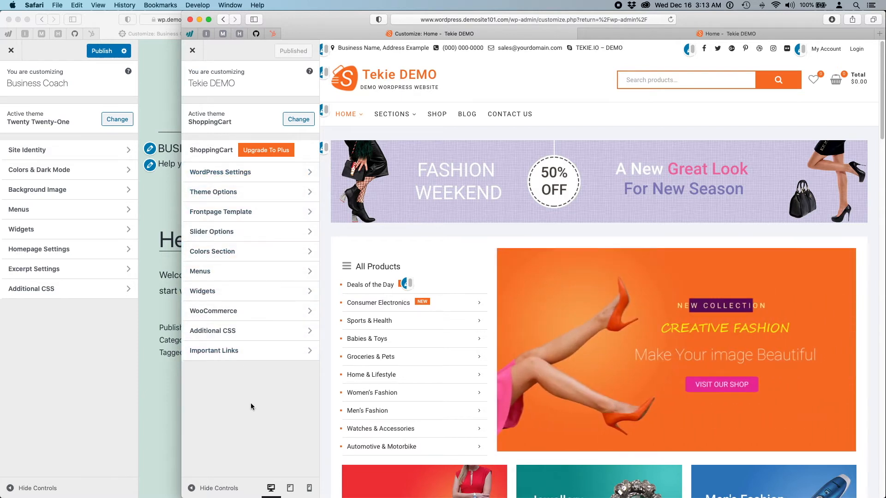
click(192, 50)
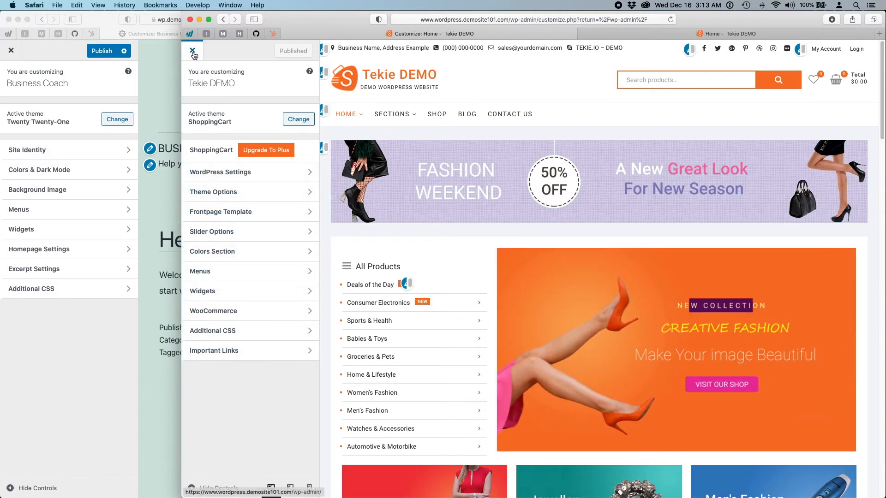
- In the Business Coach Customizer, cancel the leave-page warning to keep changes, then widen the window
click(50, 48)
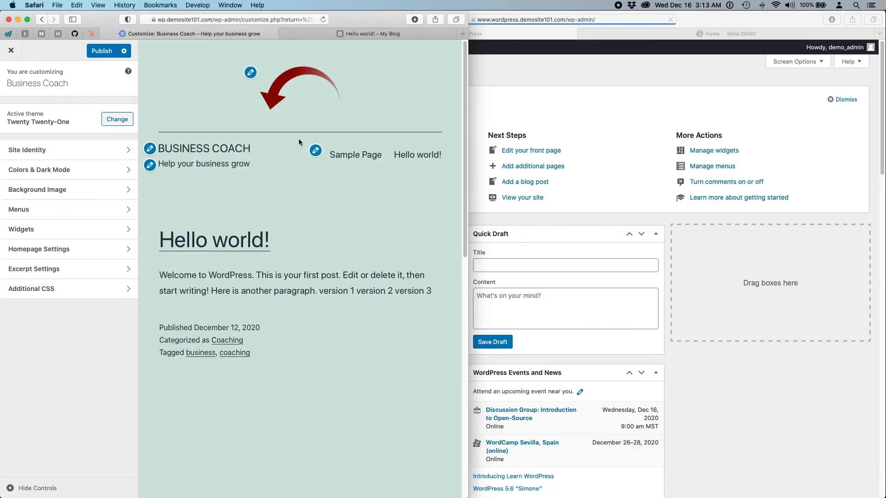
click(11, 50)
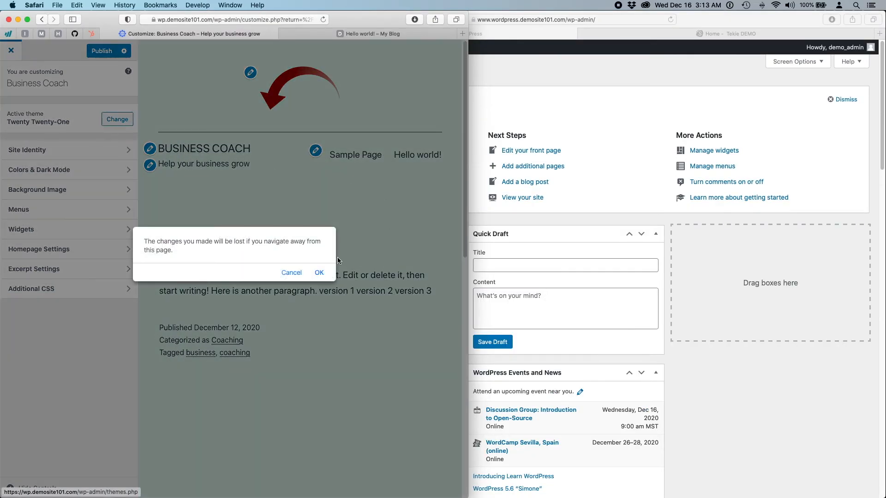
click(293, 274)
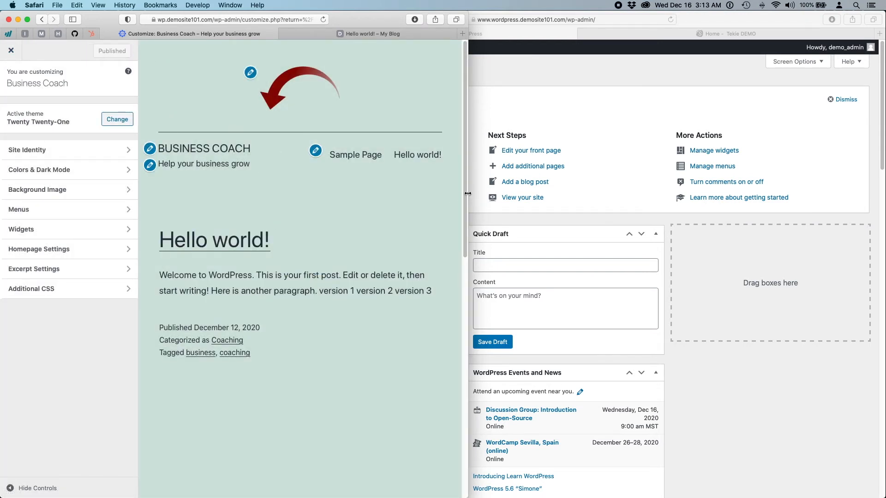
drag(471, 193, 884, 187)
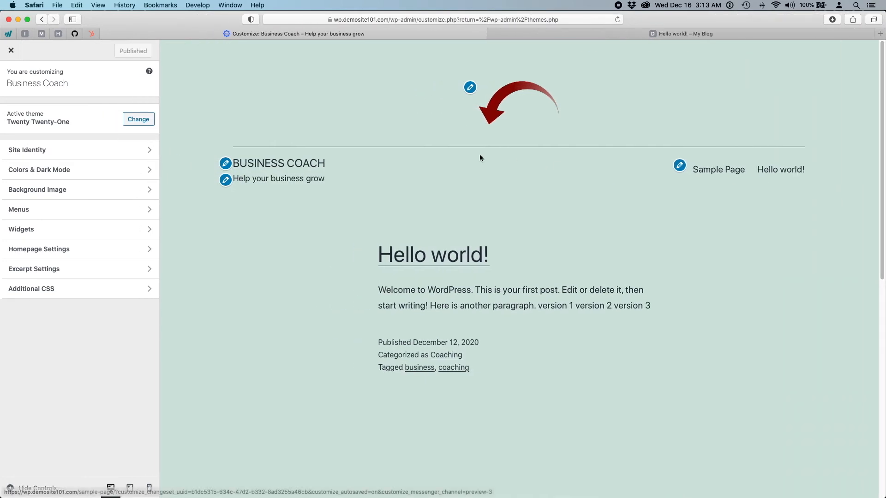
- Open the Business Coach Widgets page, then bring the Tekie DEMO dashboard window to the front
click(13, 51)
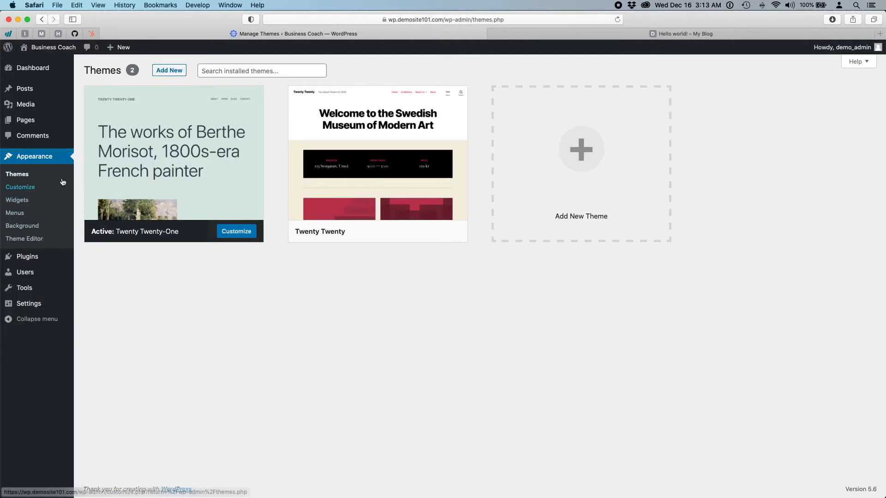
click(4, 202)
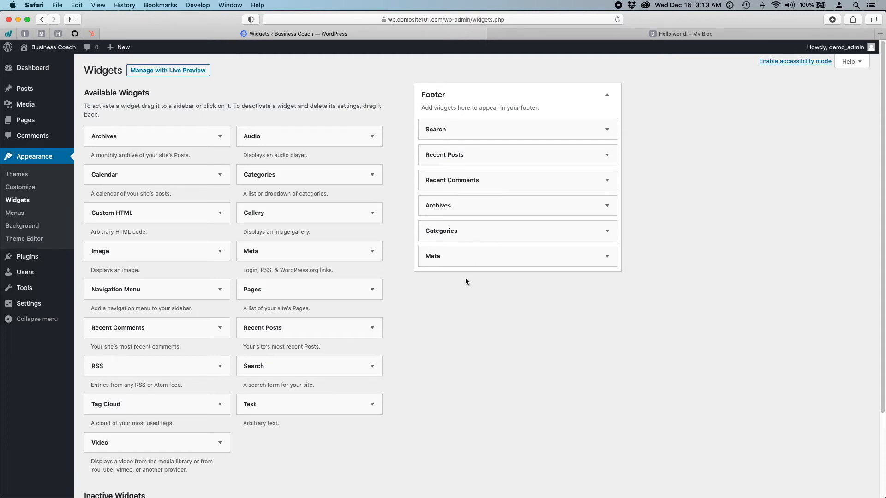
drag(883, 256, 518, 266)
click(641, 68)
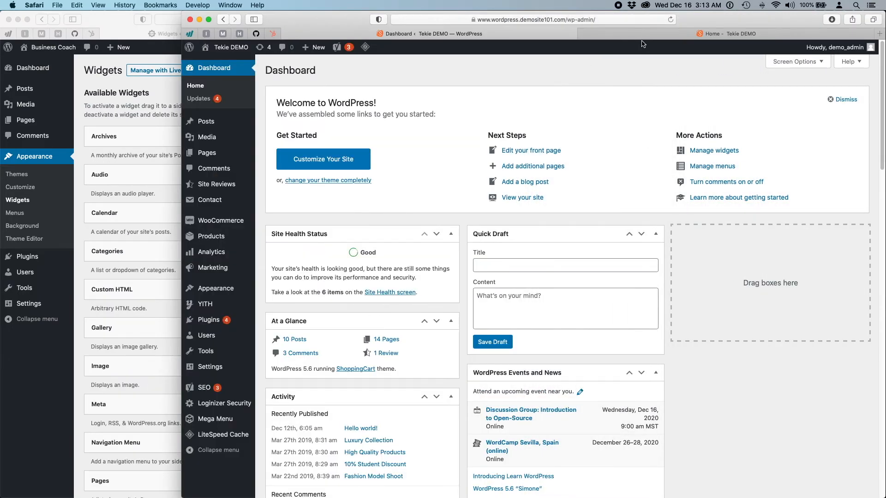
- Scroll the Home - Tekie DEMO storefront down to its We Accept footer section
click(645, 34)
scroll(644, 349, down, 10)
scroll(644, 349, down, 15)
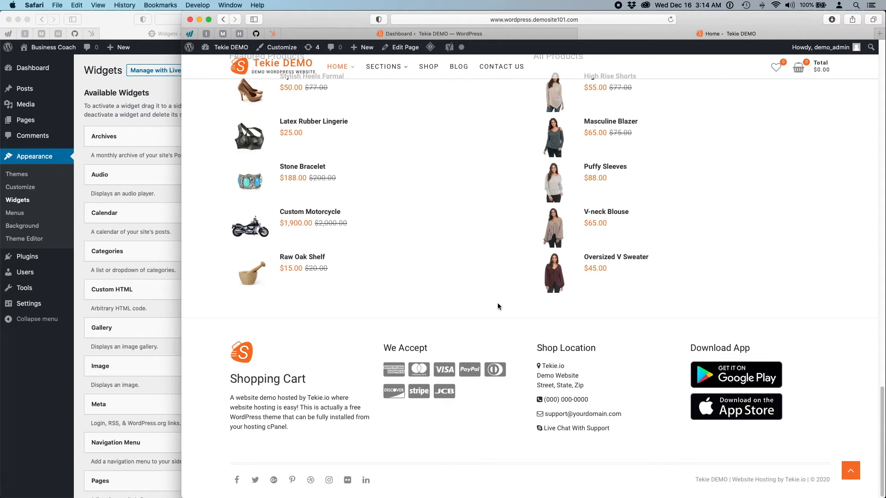
- Open Tekie DEMO's Appearance > Widgets page and widen the window to fill the screen
click(506, 35)
mouse_move(225, 290)
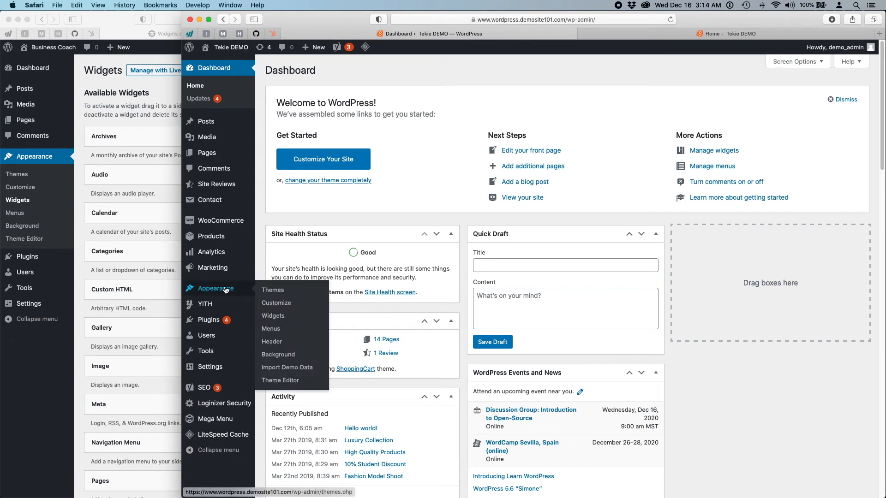
click(274, 319)
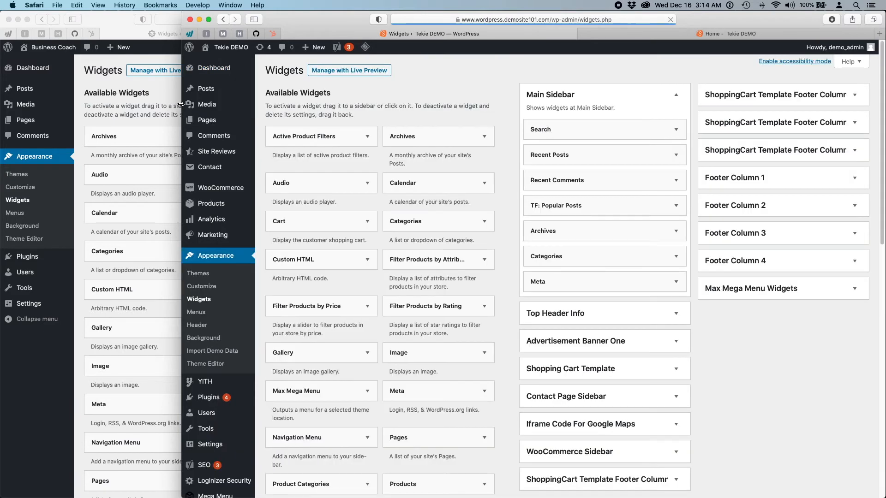
drag(181, 103, 2, 103)
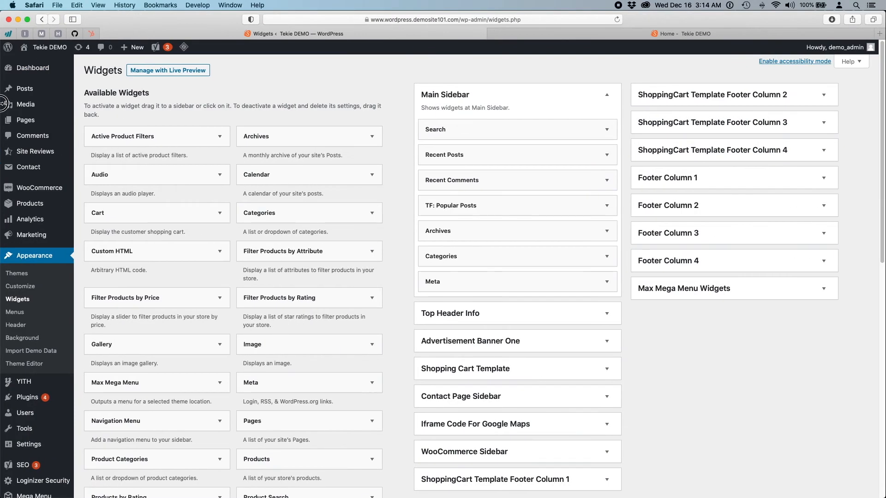
- Browse the widgets and preview where Filter Products by Attribute could be added, then cancel
scroll(764, 361, down, 5)
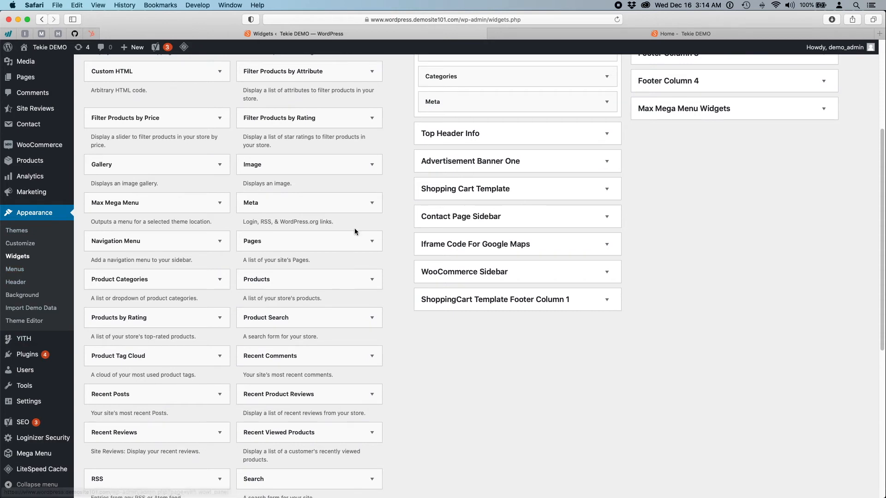
scroll(174, 362, up, 4)
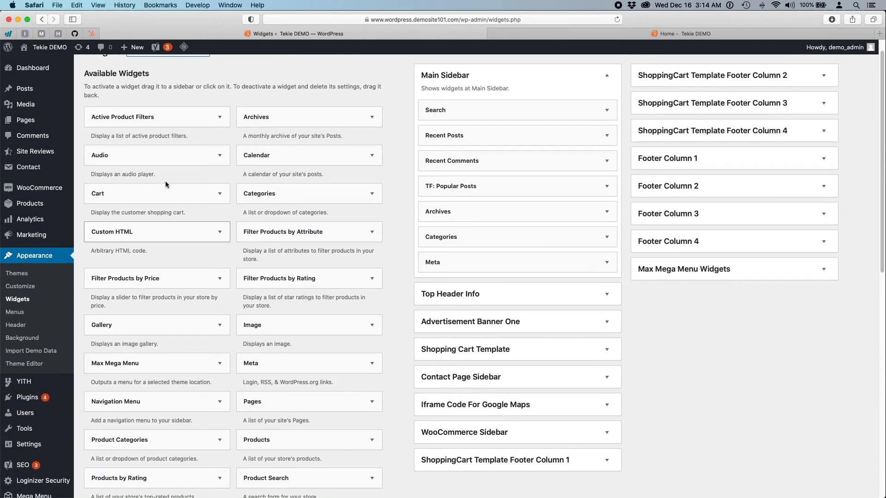
scroll(293, 327, down, 10)
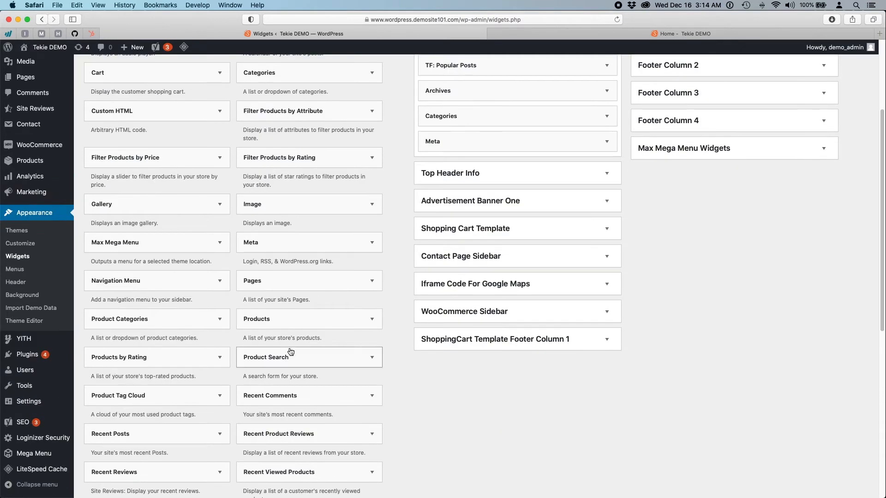
scroll(289, 347, up, 10)
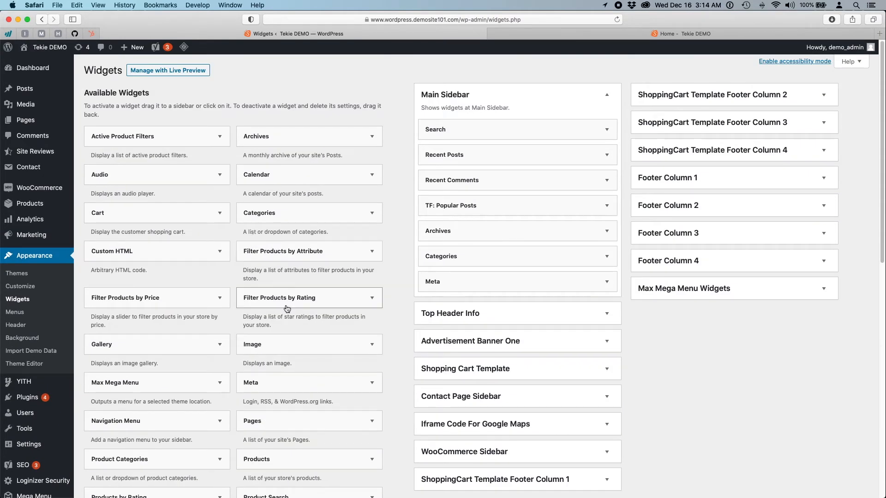
click(372, 254)
mouse_move(378, 320)
mouse_down()
mouse_move(379, 382)
mouse_move(379, 305)
mouse_up()
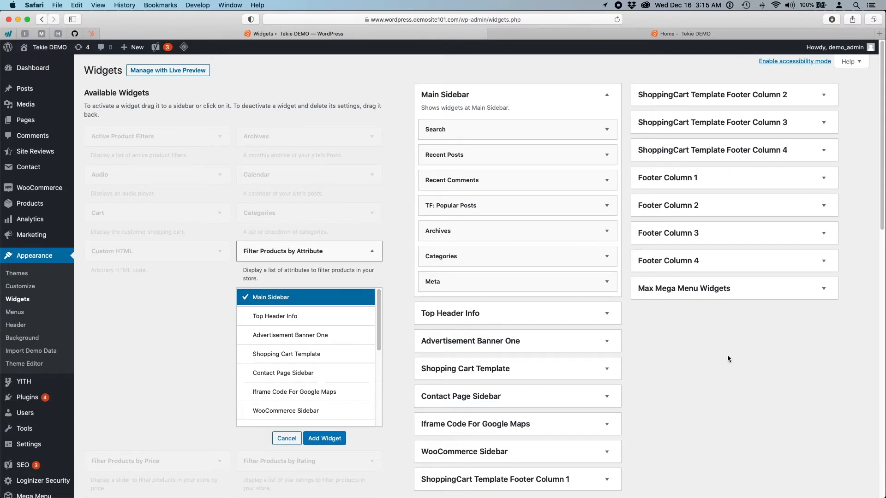
click(372, 252)
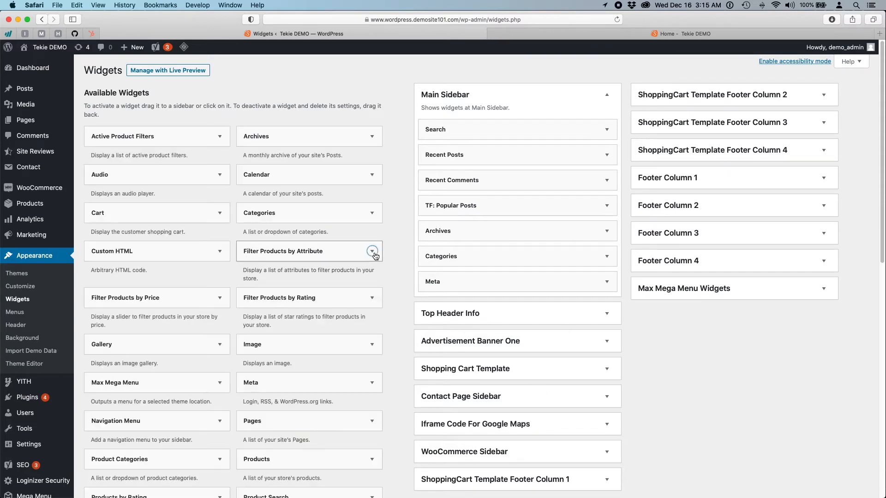
- Collapse the Main Sidebar widget area so all widget areas list compactly
click(734, 355)
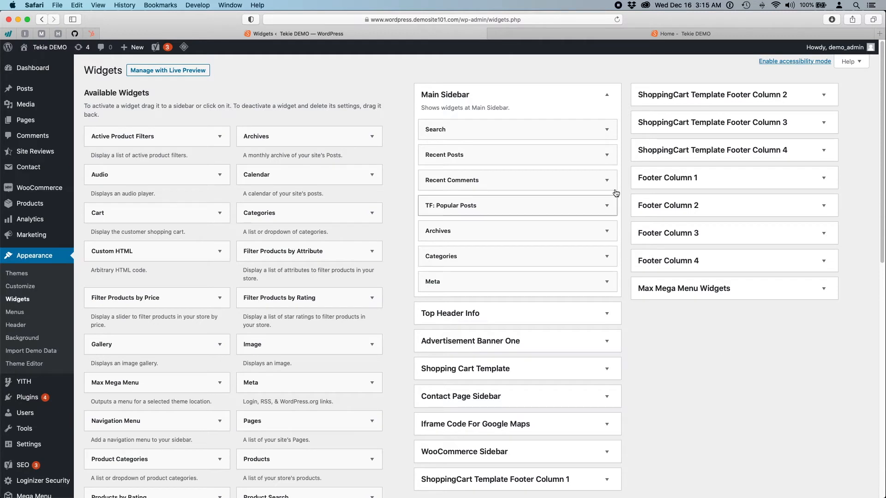
click(607, 95)
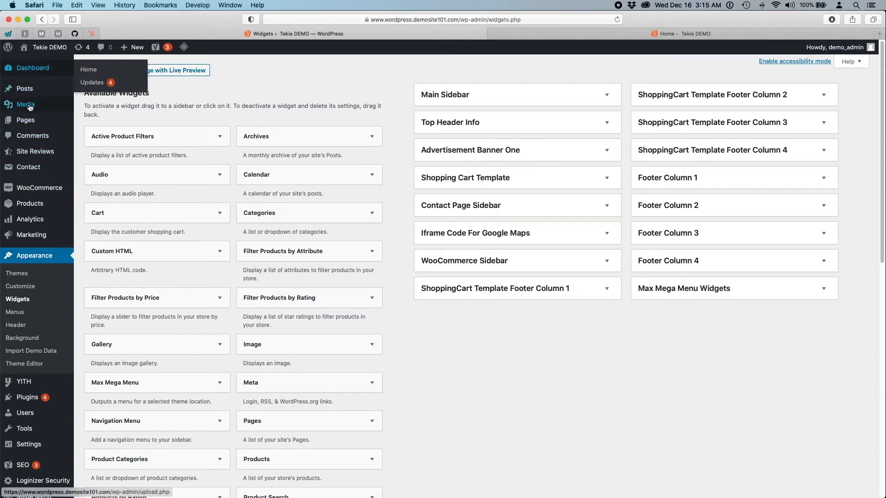
mouse_move(38, 155)
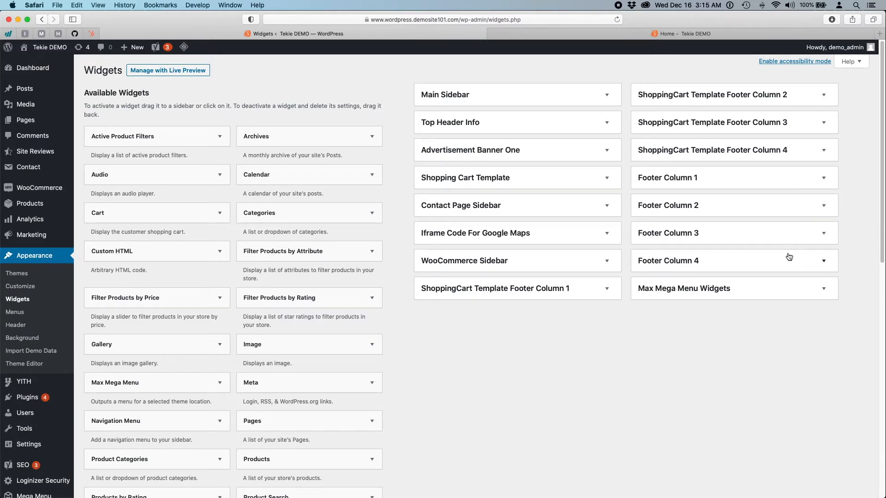
- Expand Footer Columns 1–4, compare with the storefront footer, and return to Widgets
click(822, 180)
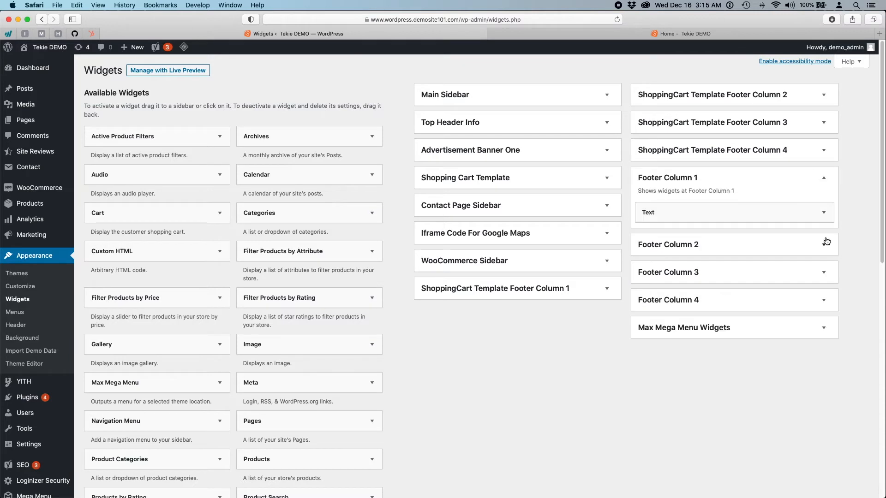
click(826, 251)
click(823, 315)
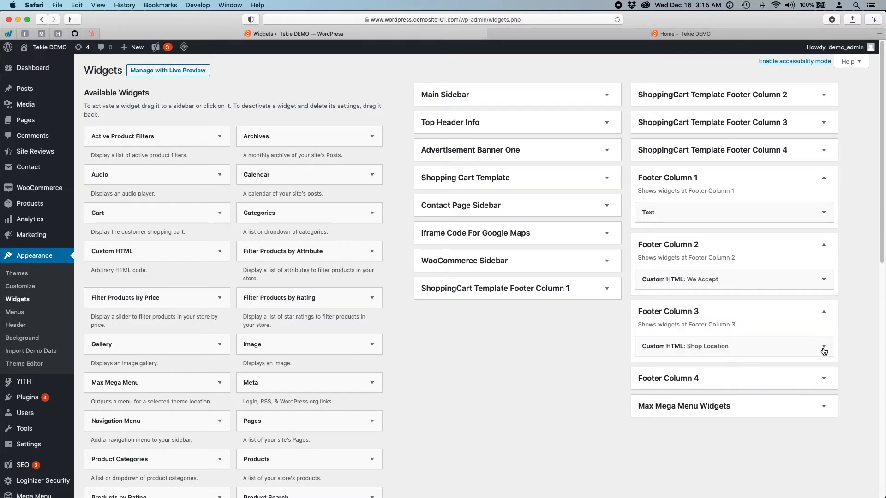
click(824, 378)
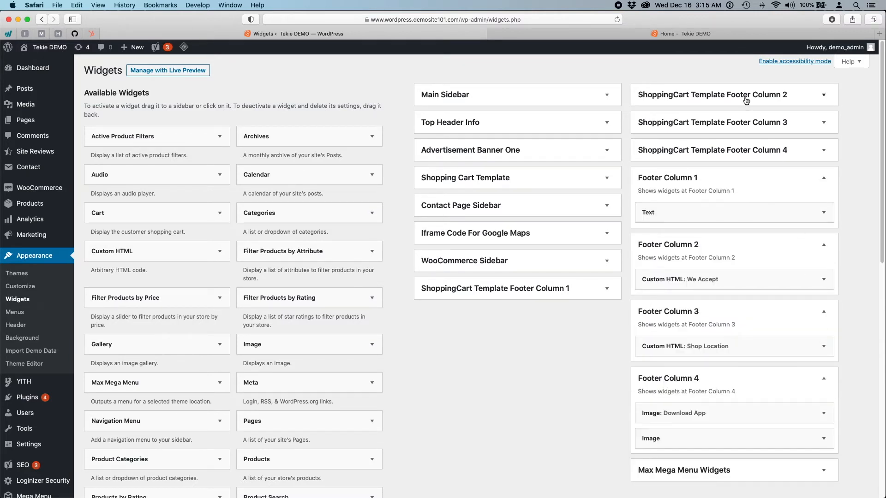
click(570, 36)
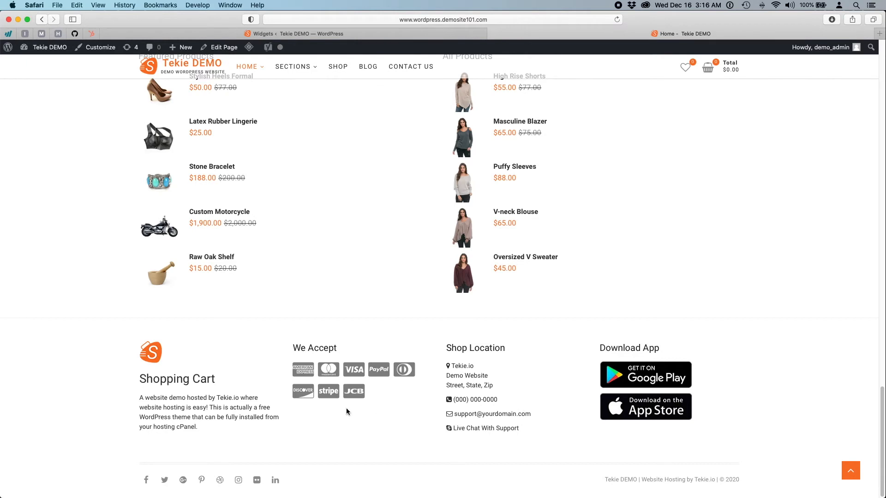
click(427, 34)
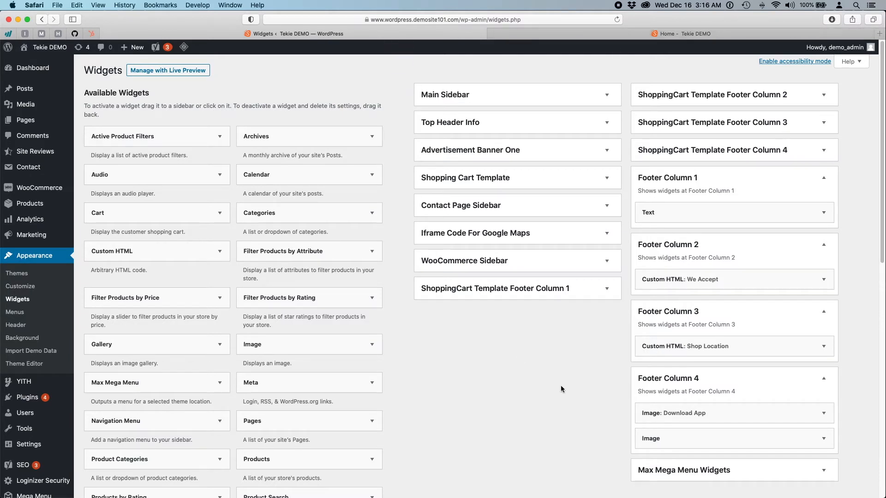
- Expand the Custom HTML: Shop Location widget in Footer Column 3 to show its code
click(825, 352)
click(825, 351)
scroll(825, 352, down, 1)
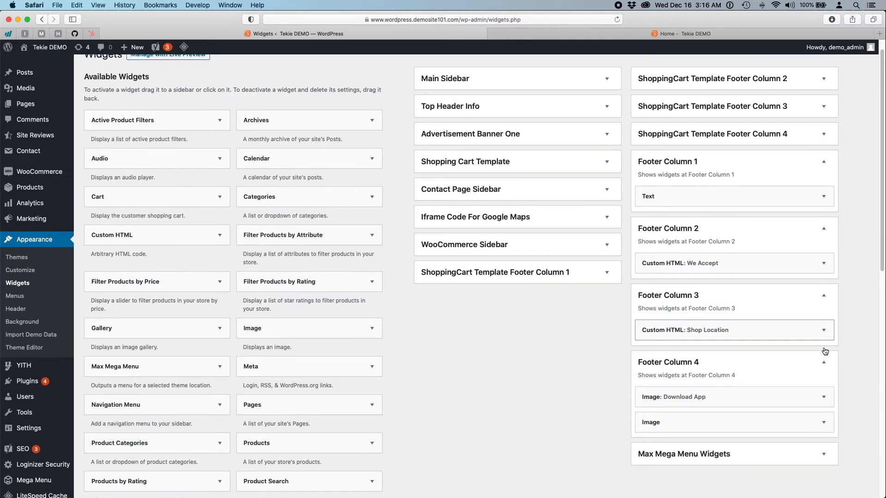
scroll(825, 352, down, 2)
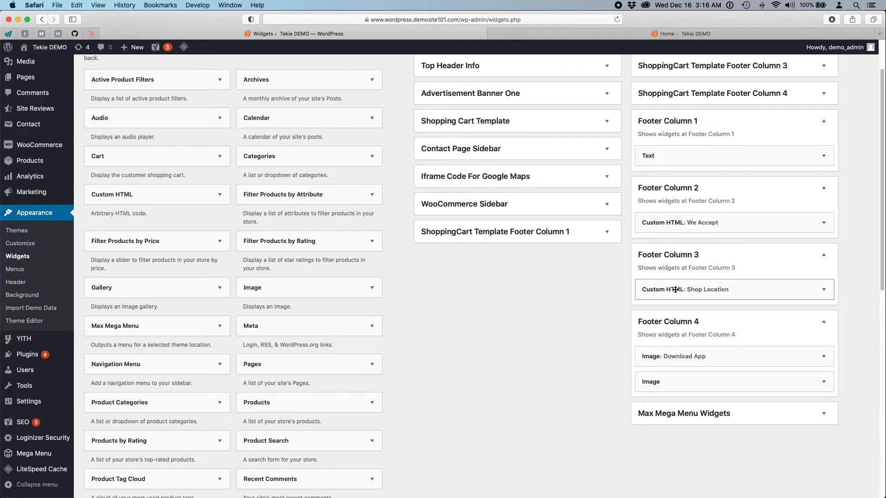
click(825, 291)
scroll(834, 314, down, 8)
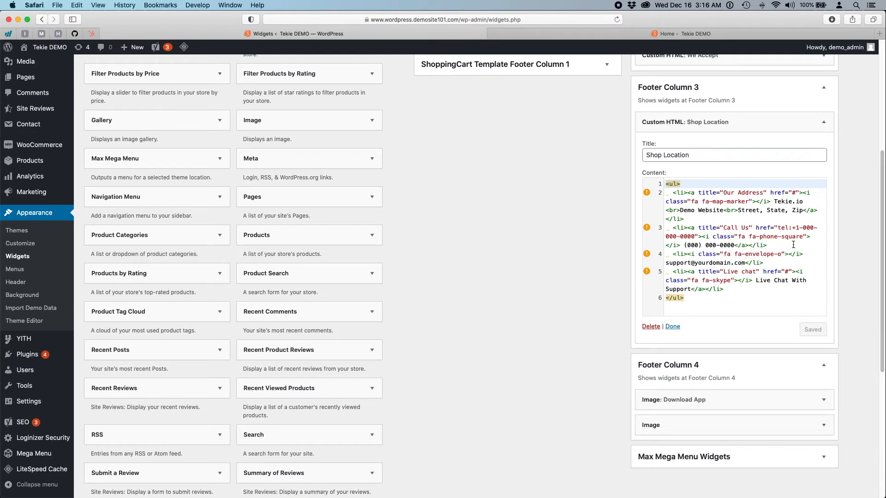
- Select the phone icon <i> tag on line 3, then compare with the storefront footer
double_click(683, 227)
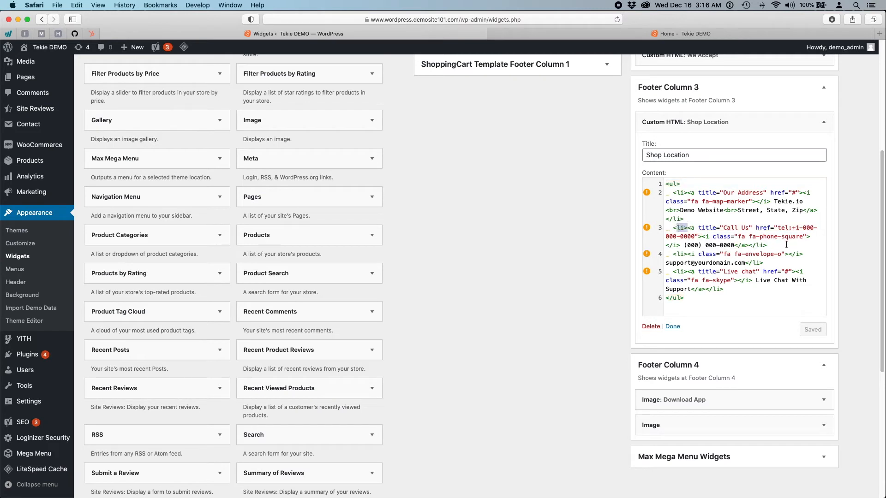
click(717, 237)
drag(701, 237, 809, 236)
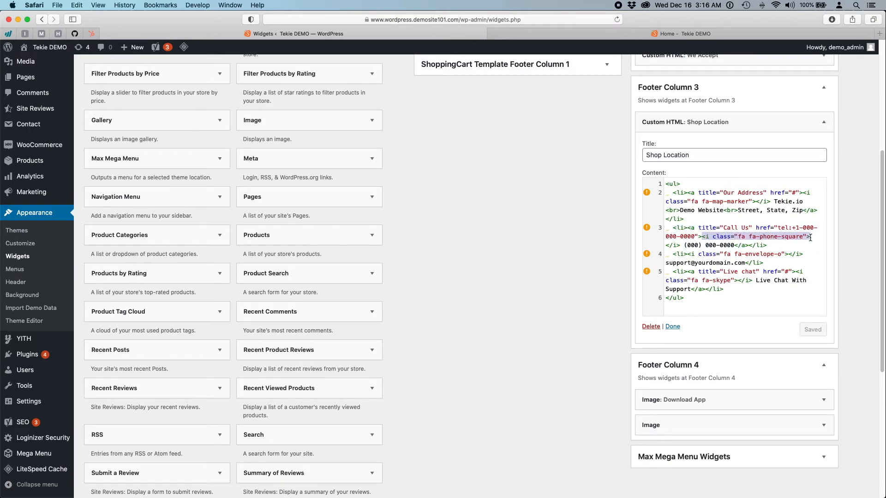
click(811, 237)
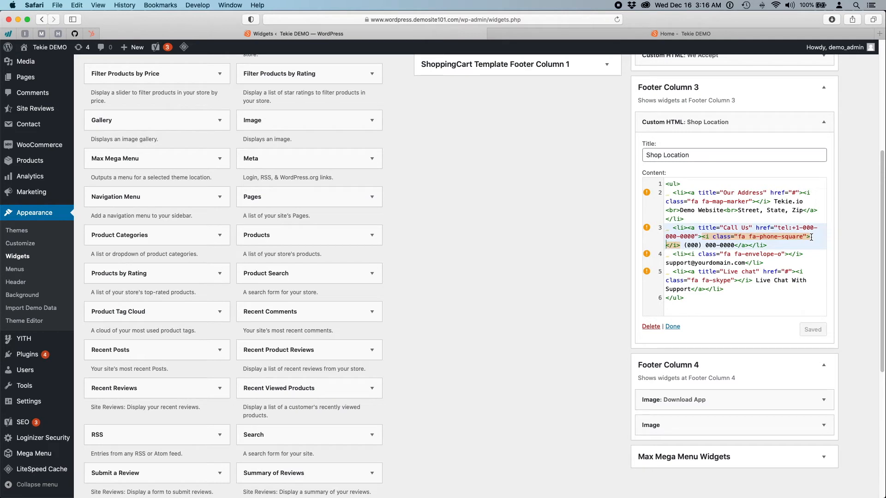
click(811, 236)
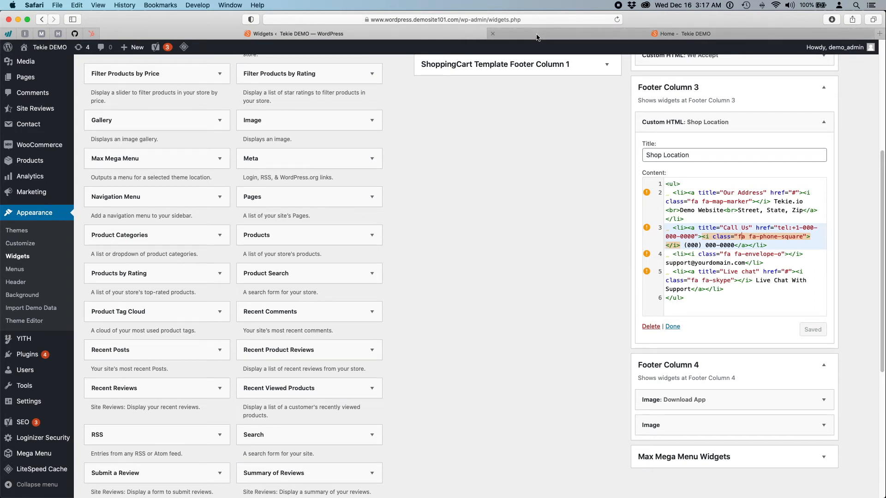
click(536, 34)
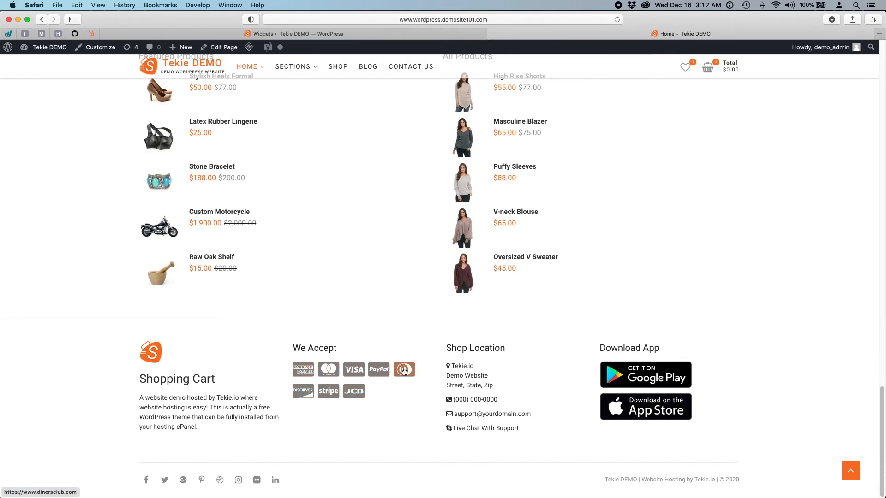
click(420, 34)
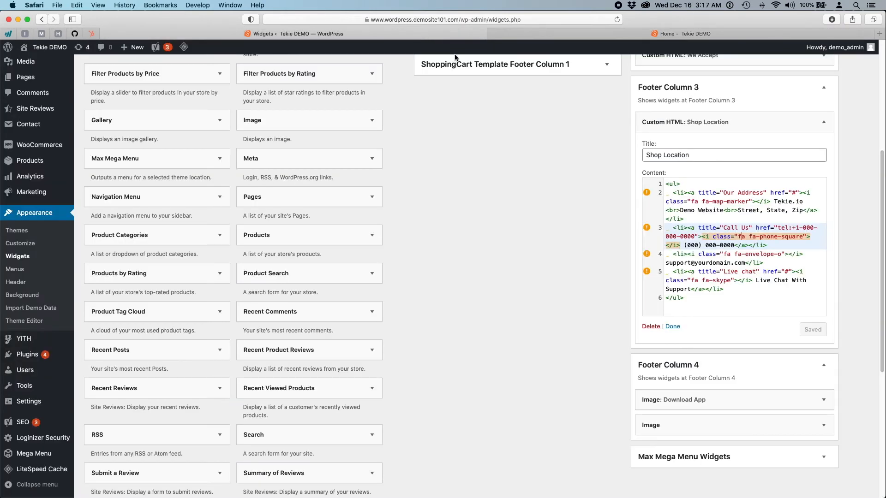
- Add a 'Secured by Vista SSL Secure Payments' line after </ul> in Shop Location and save
click(709, 299)
key(Return)
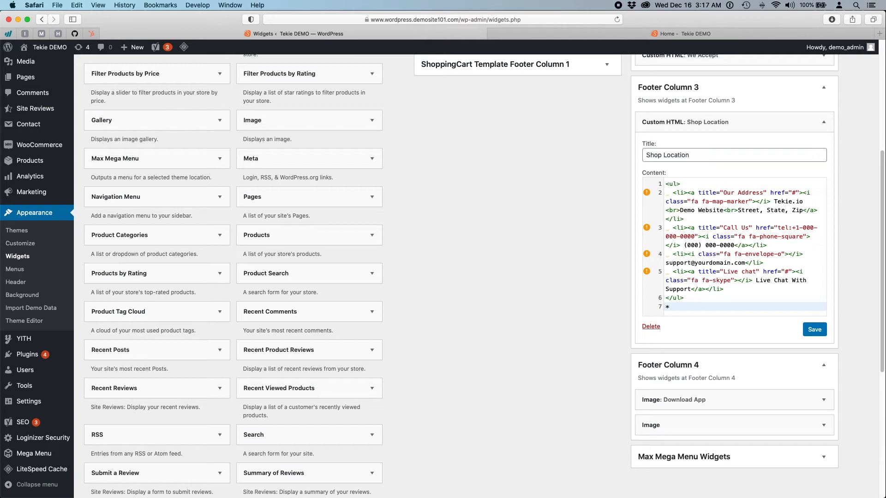
text(ecured by Vista SSL Secrure Payments)
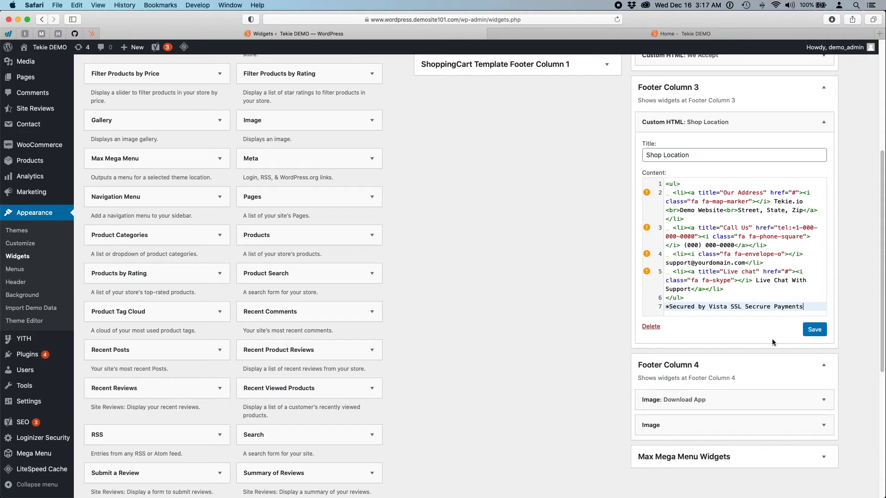
click(814, 330)
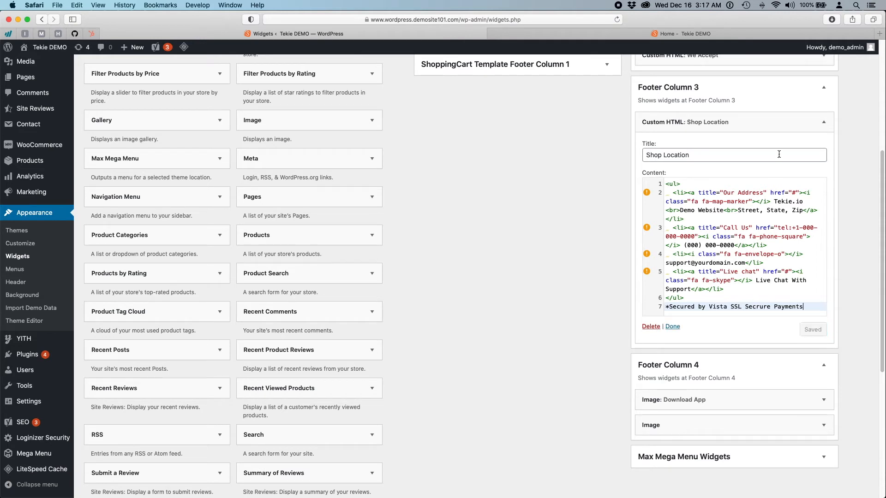
click(652, 36)
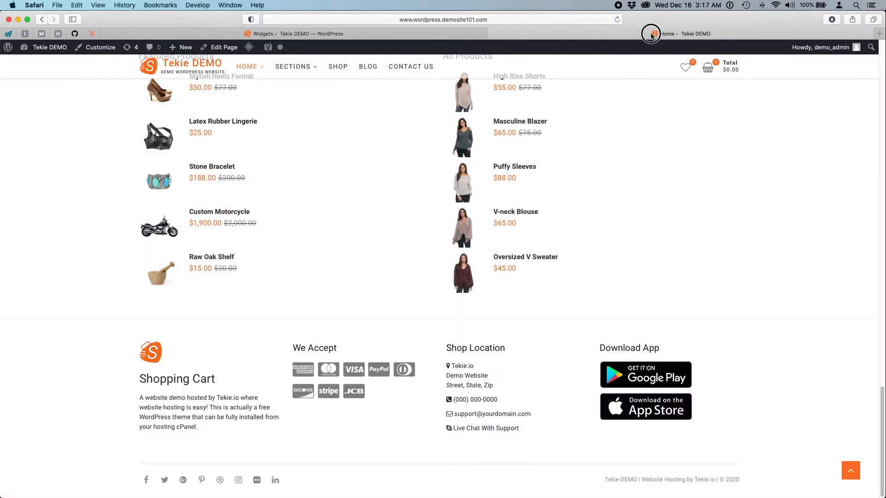
- Reload the storefront to check the footer, ending back on the Widgets page
click(616, 19)
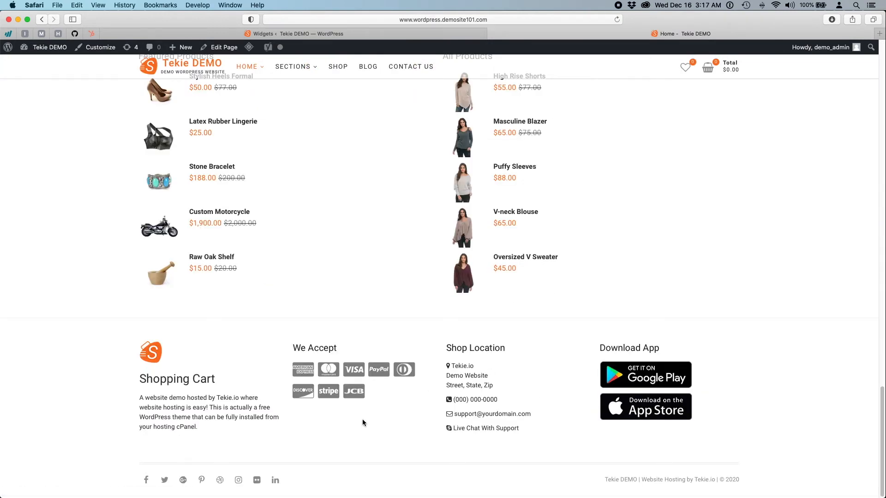
click(405, 36)
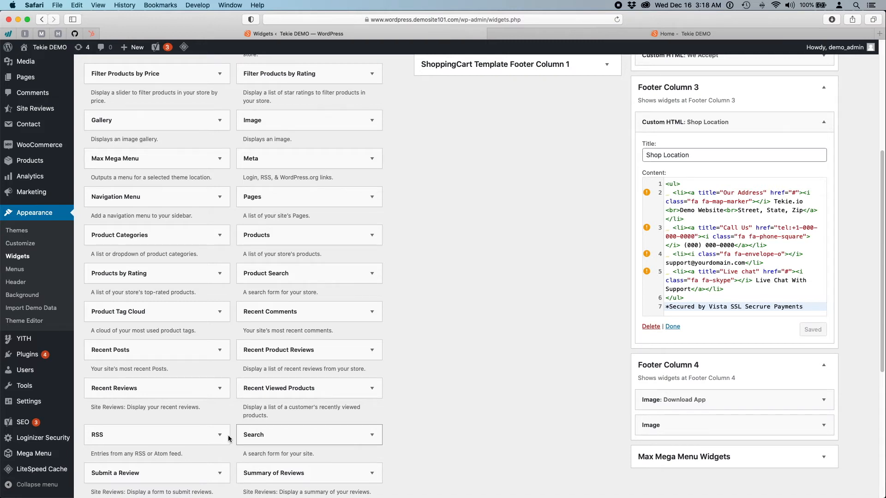
mouse_move(26, 470)
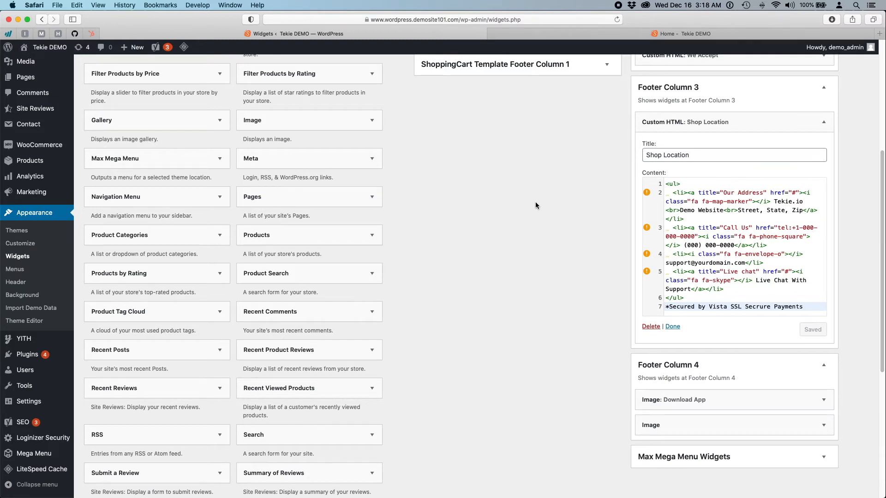
click(571, 37)
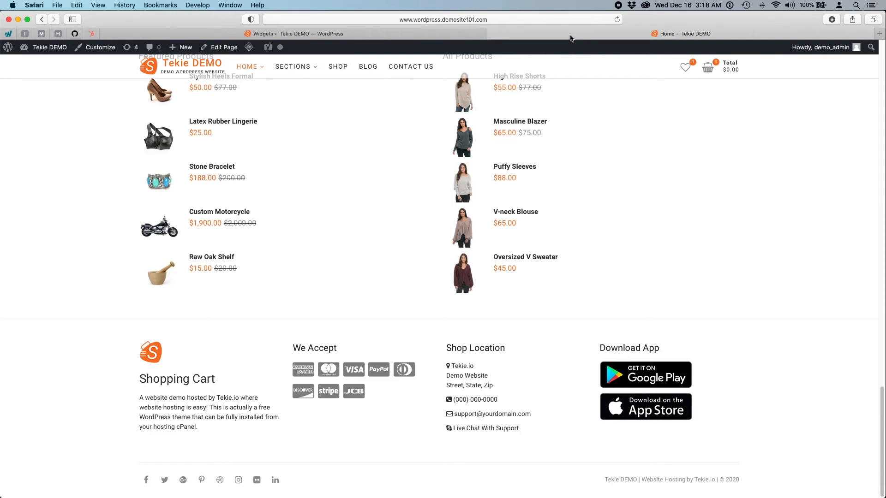
click(437, 36)
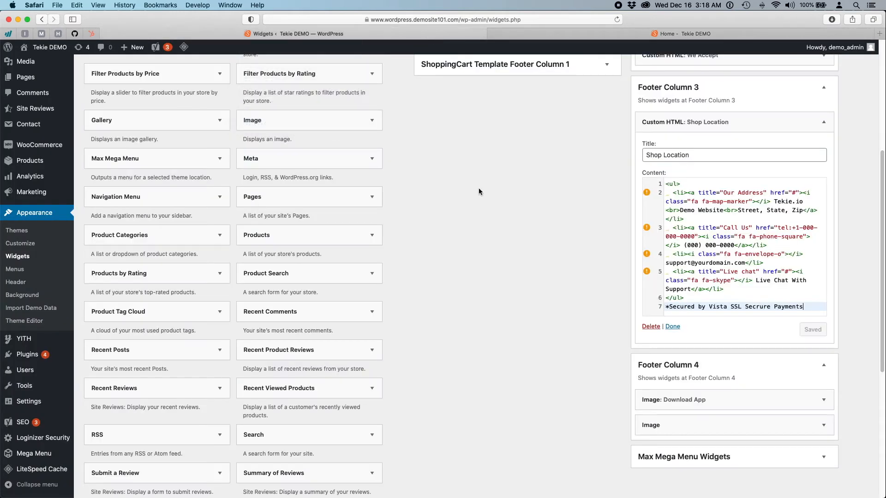
scroll(502, 300, down, 3)
scroll(502, 301, up, 8)
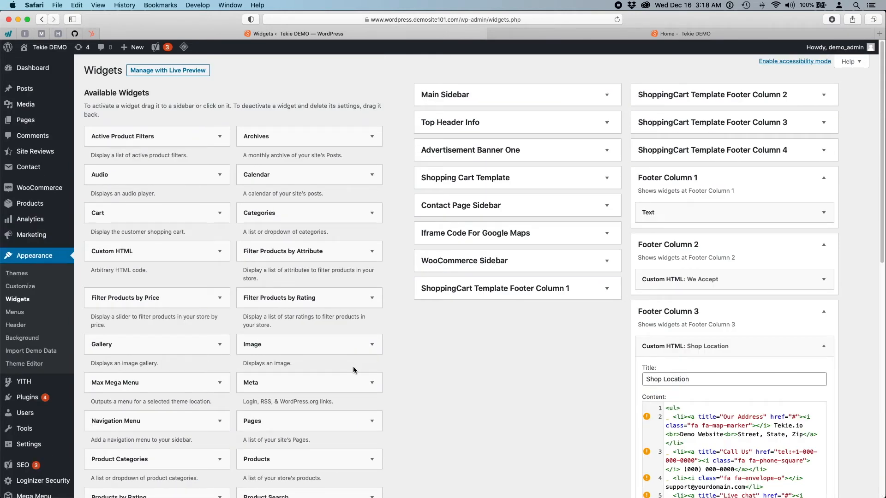
- Scroll to the Footer Column 3 editor, then switch to the Home - Tekie DEMO storefront
scroll(106, 412, down, 3)
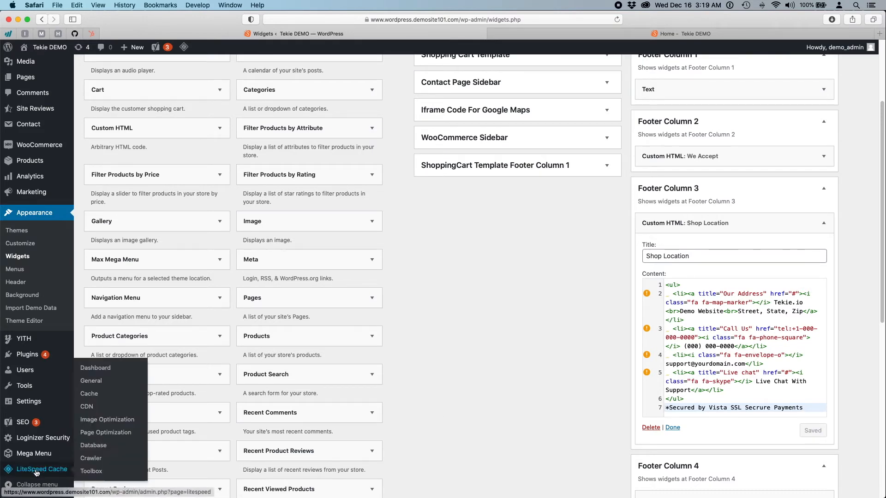
click(587, 36)
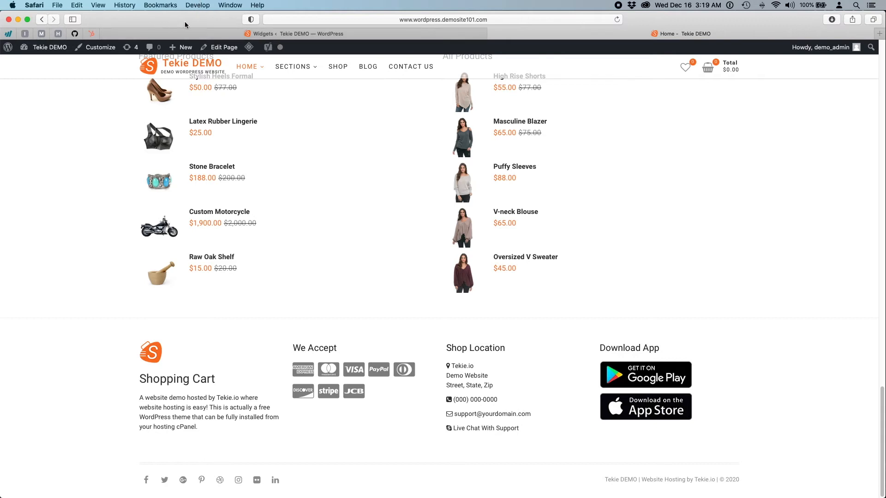
- Empty Safari's caches via Develop, reload the storefront footer, and return to Widgets
click(204, 7)
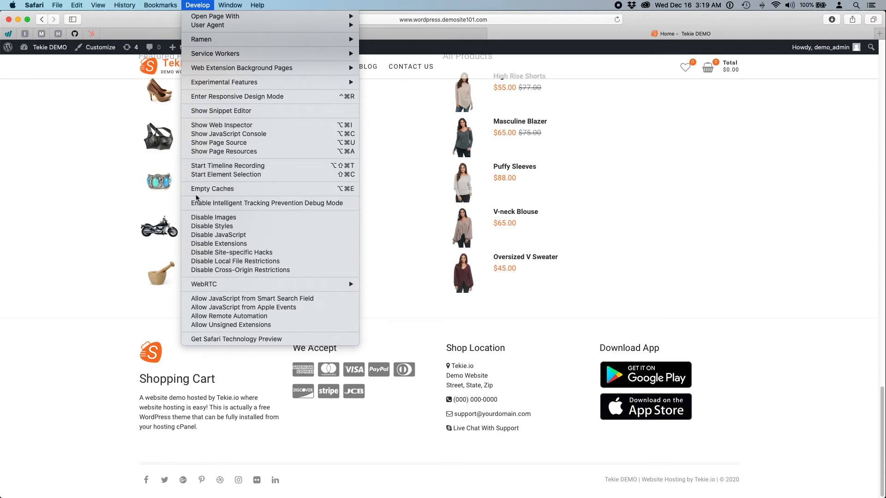
click(221, 188)
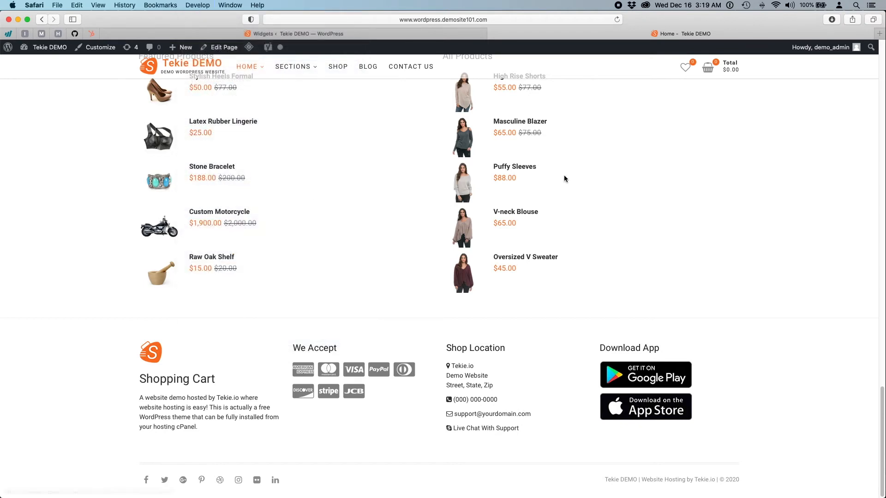
click(616, 20)
scroll(477, 384, down, 10)
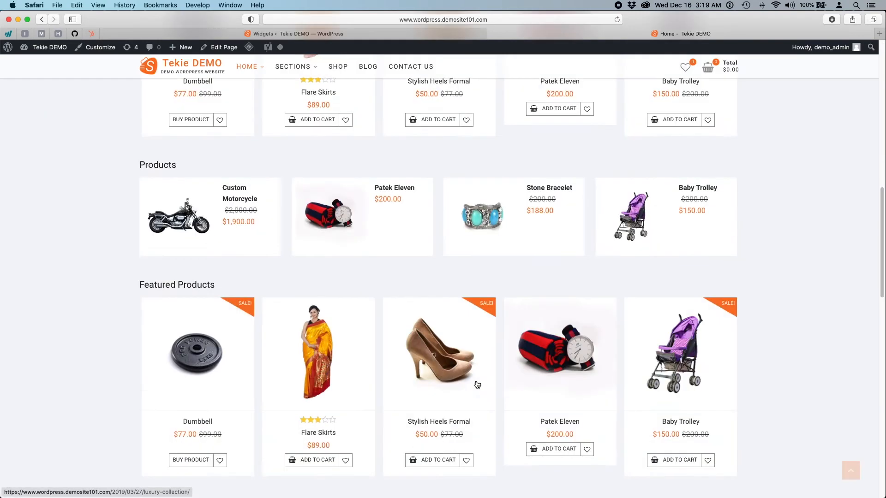
scroll(477, 385, down, 10)
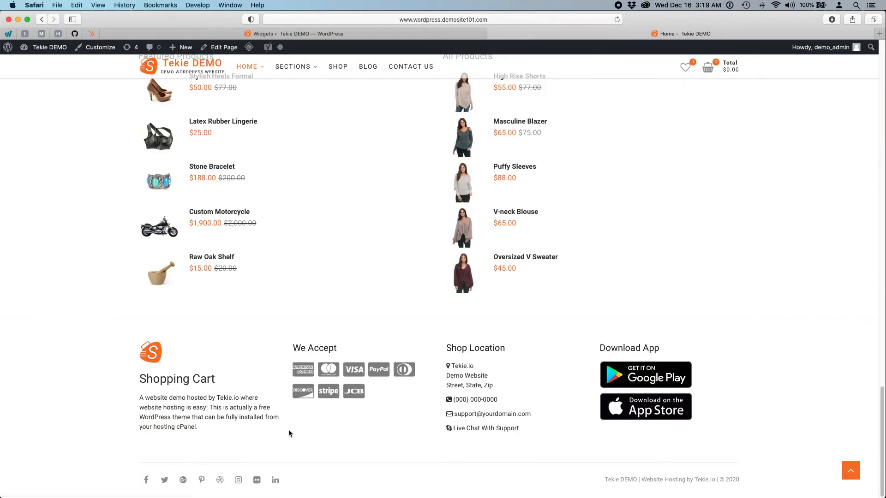
click(321, 35)
mouse_move(20, 470)
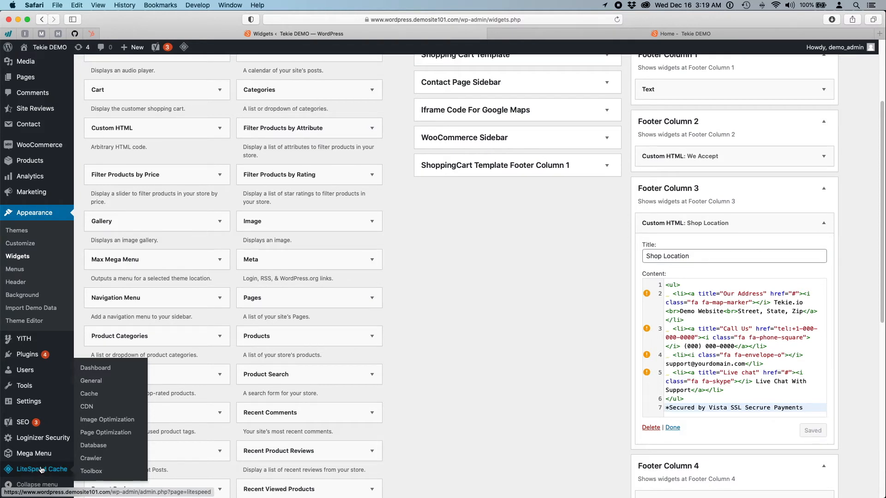
- Turn LiteSpeed Cache's Enable Cache off, save, and reload the storefront footer
click(41, 470)
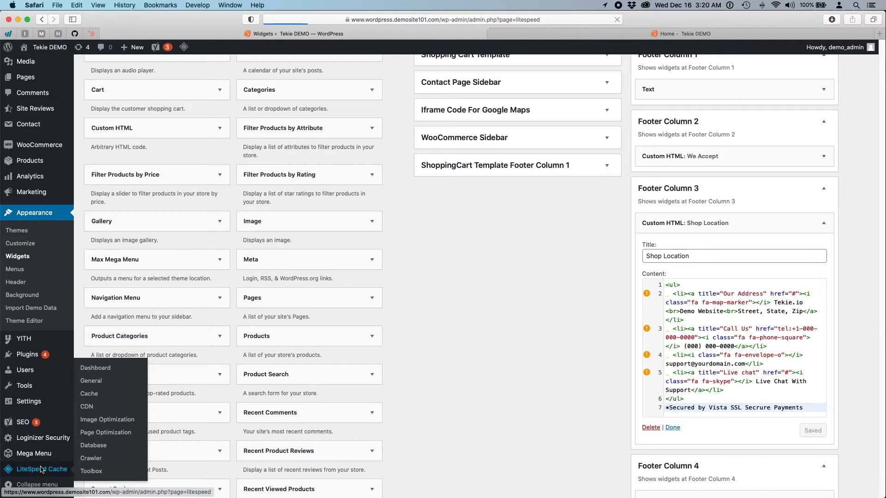
scroll(46, 469, down, 3)
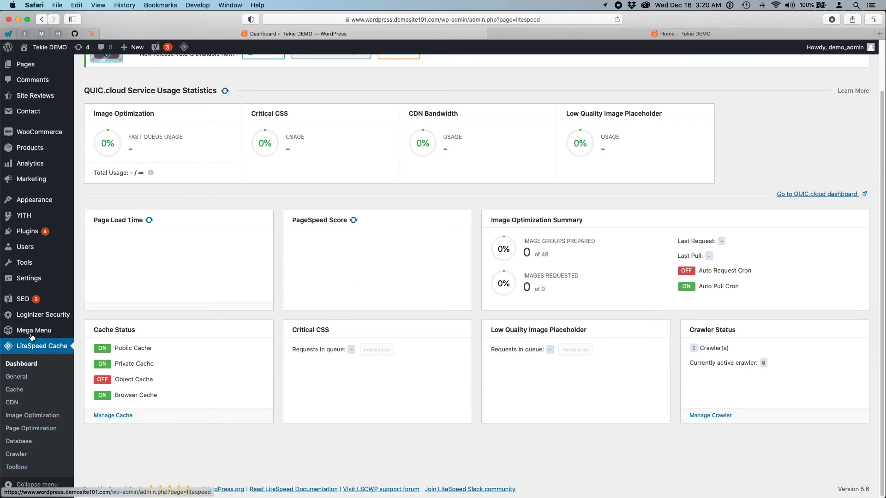
click(13, 395)
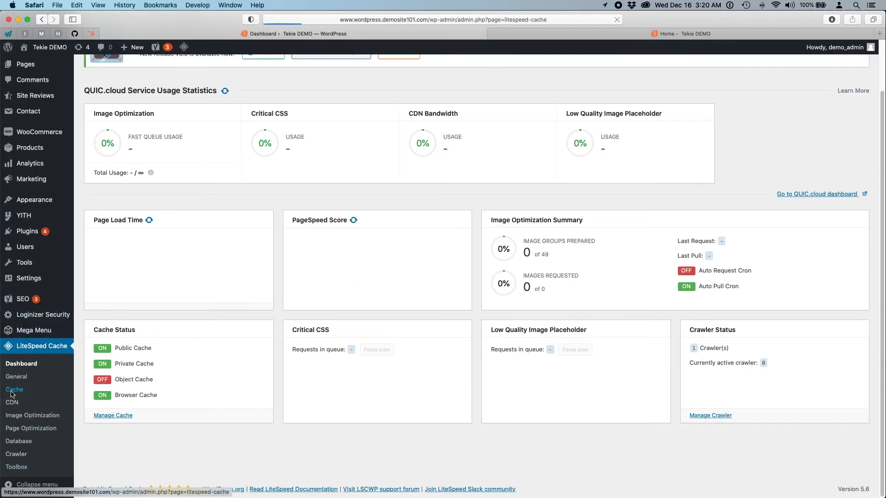
scroll(41, 341, down, 5)
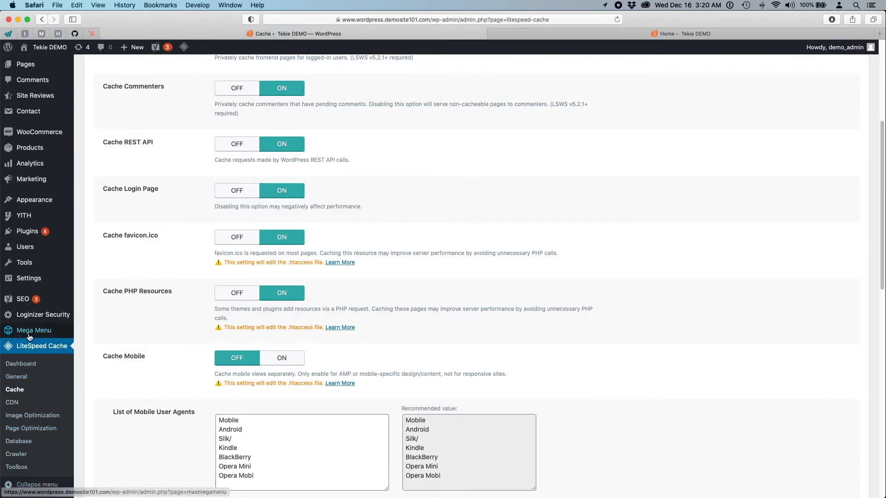
scroll(167, 192, up, 6)
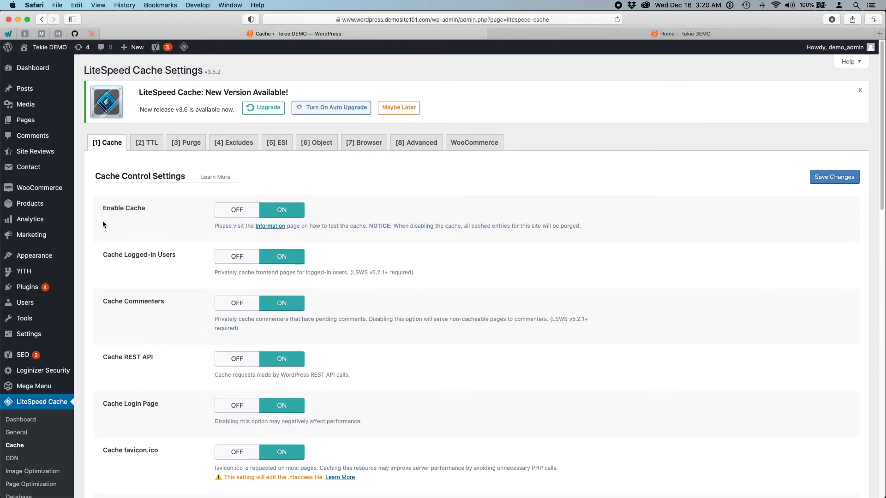
click(230, 211)
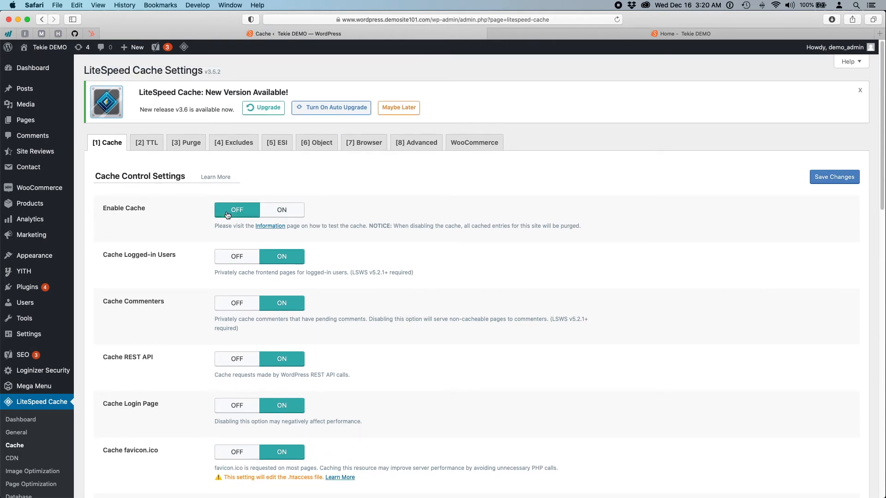
click(848, 179)
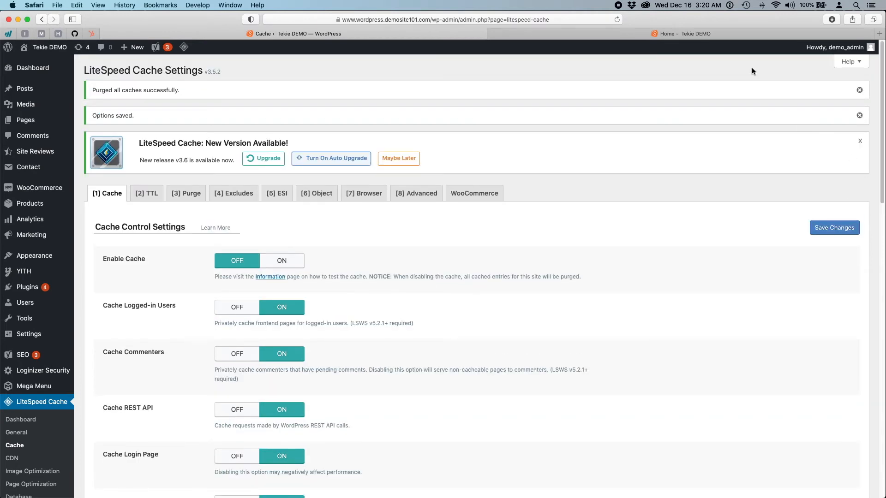
click(735, 37)
click(616, 19)
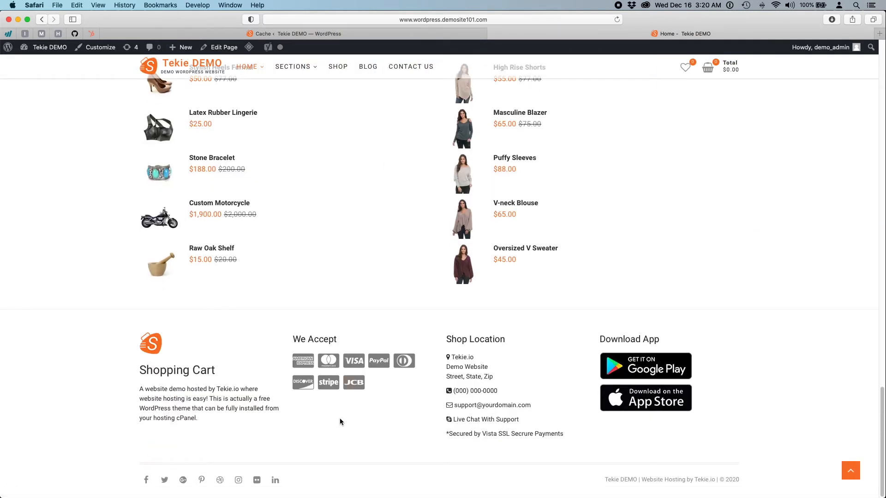
- Go from the Cache admin tab to the LiteSpeed Cache Toolbox purge page
click(370, 34)
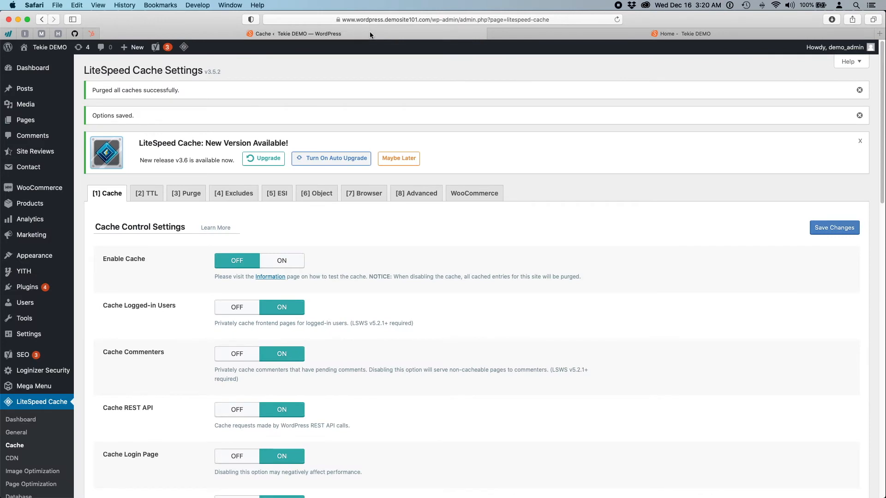
scroll(179, 268, down, 5)
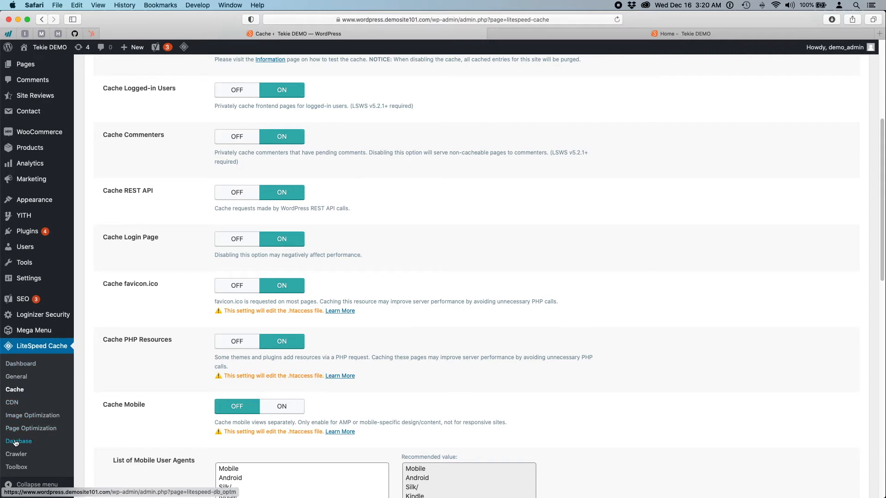
click(16, 466)
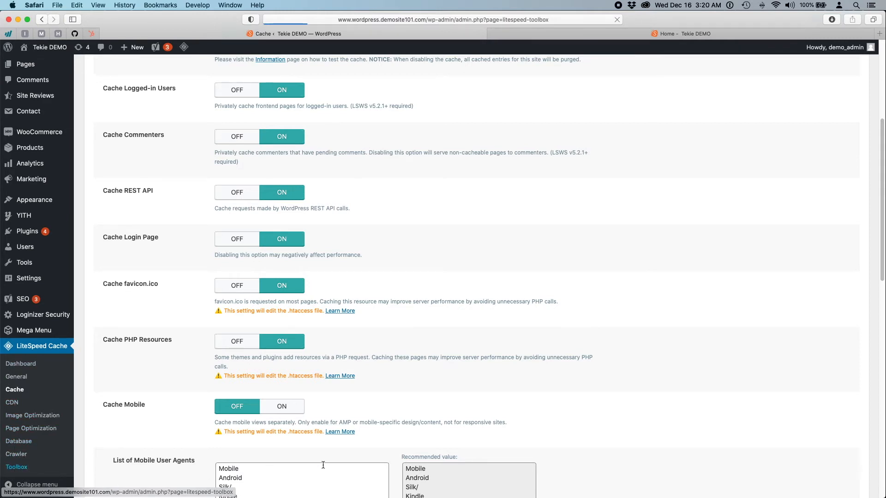
scroll(413, 416, down, 3)
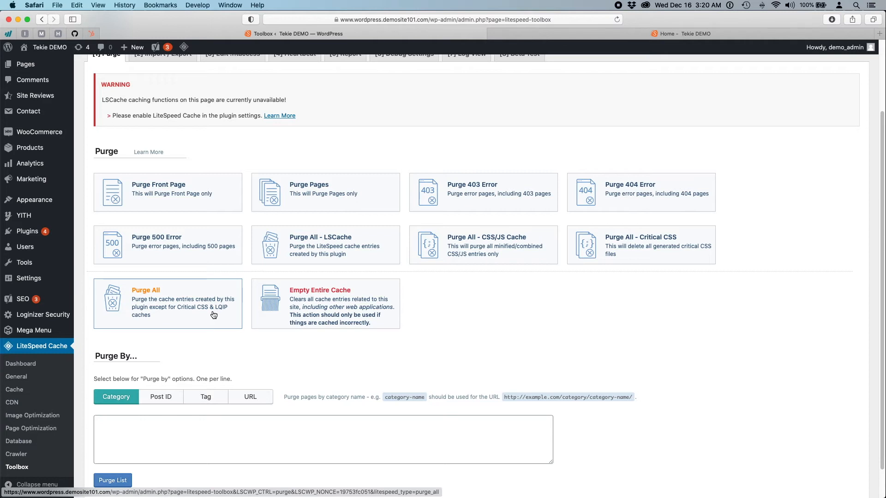
- Purge all LiteSpeed cache entries and reload the Tekie DEMO storefront
click(164, 302)
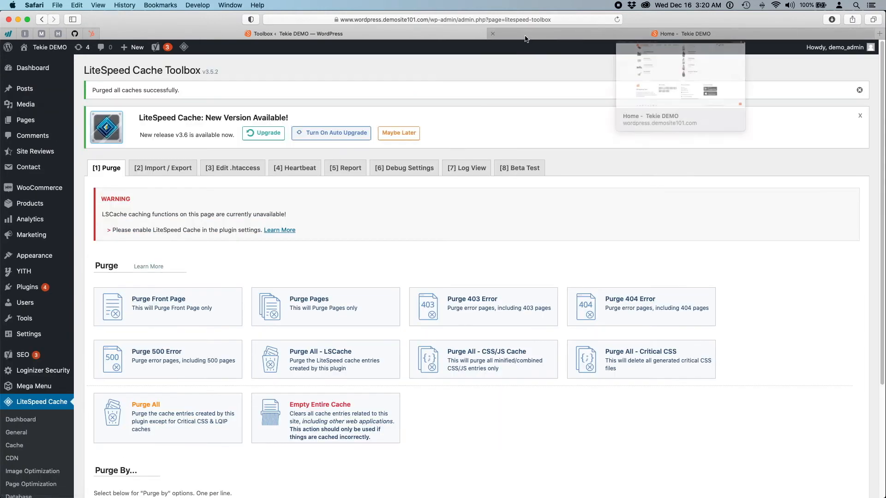
click(524, 36)
click(616, 20)
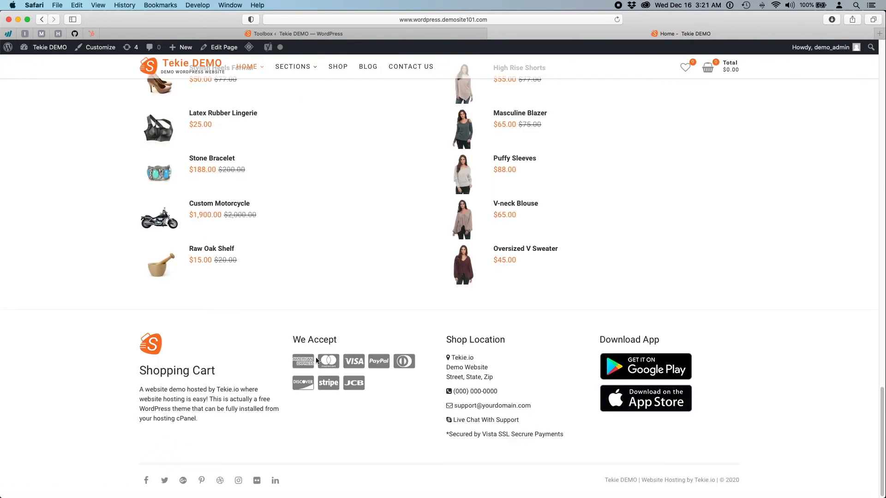
- Empty LiteSpeed's entire cache, confirm with OK, and return to the storefront
click(323, 34)
click(324, 430)
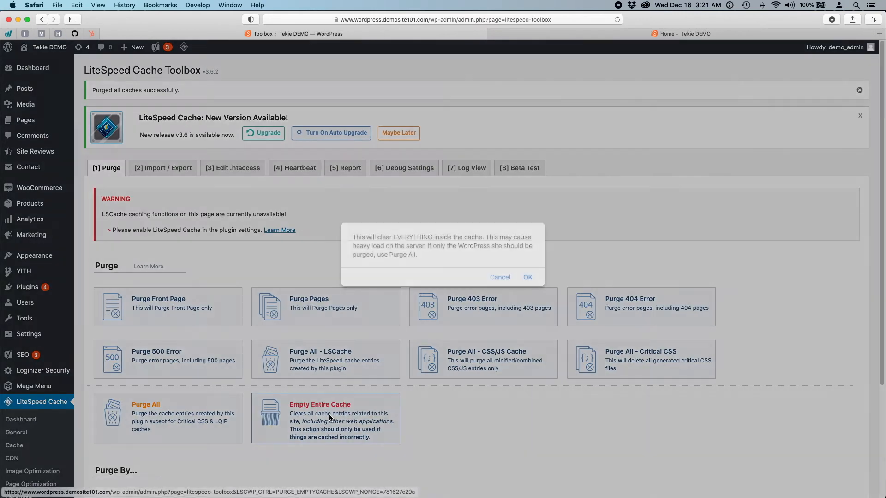
click(527, 278)
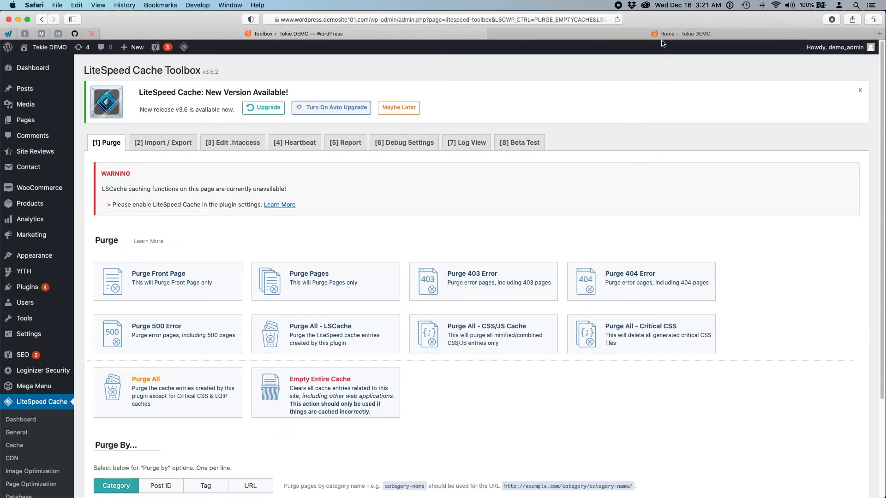
click(660, 33)
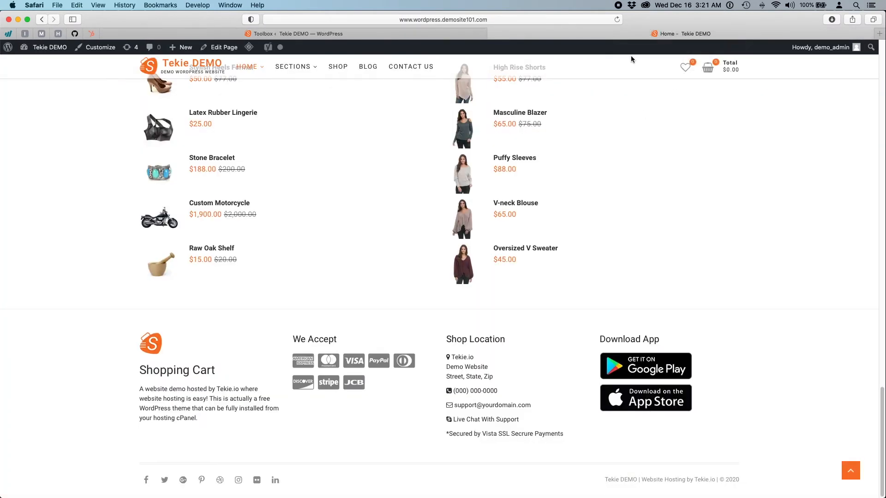
- Empty the browser's caches via Develop > Empty Caches, then reload and review the homepage
click(616, 20)
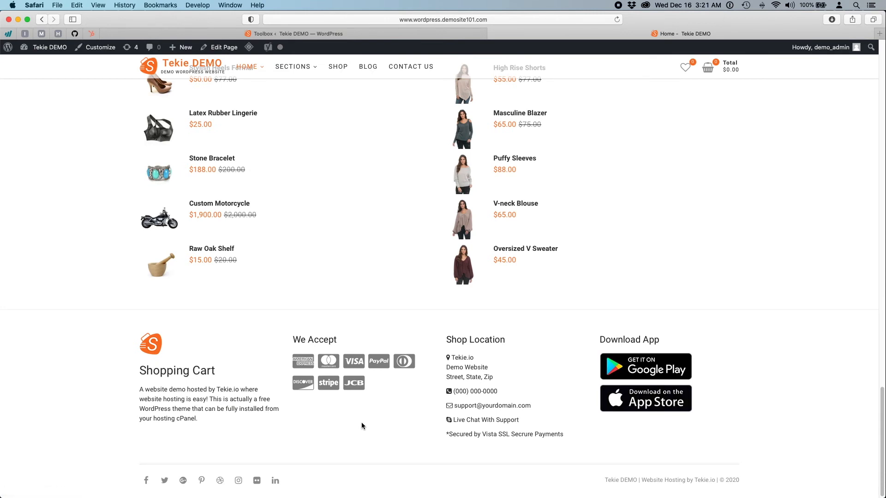
click(198, 5)
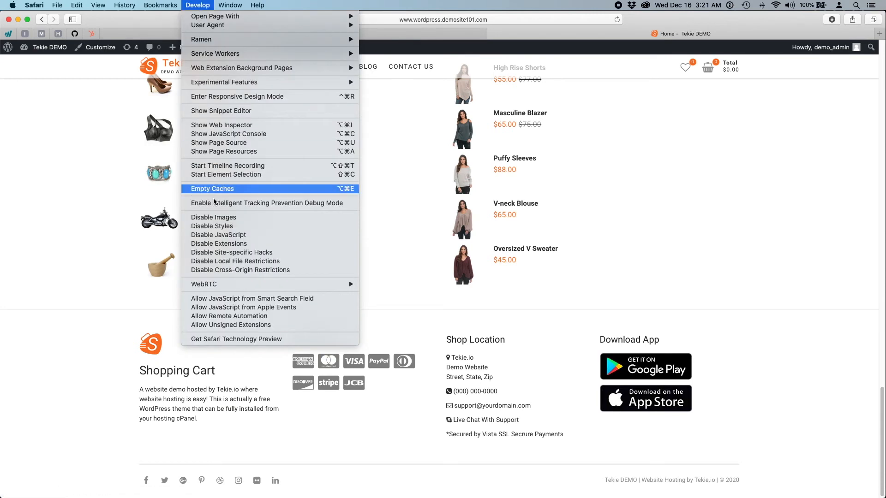
click(225, 189)
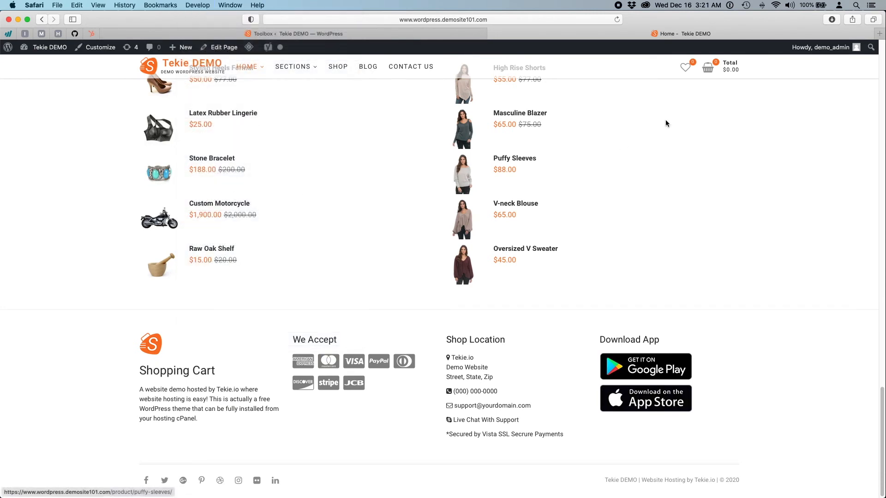
click(617, 20)
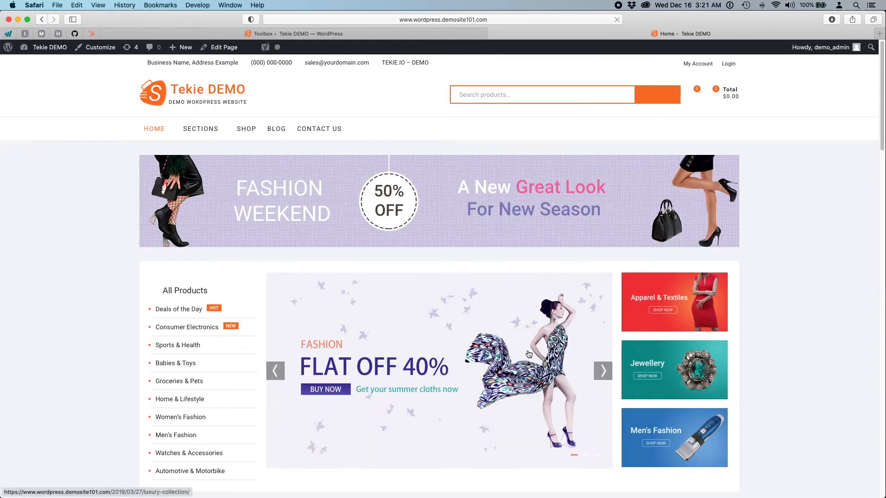
scroll(529, 354, down, 10)
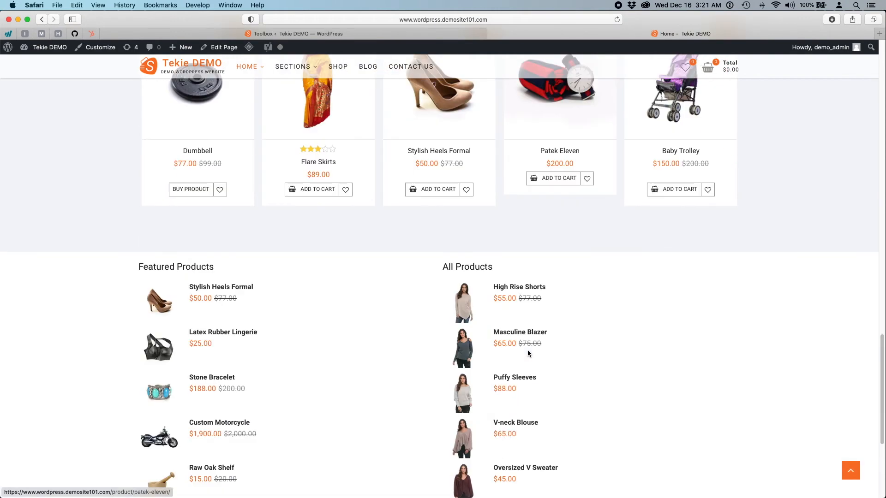
scroll(529, 354, down, 5)
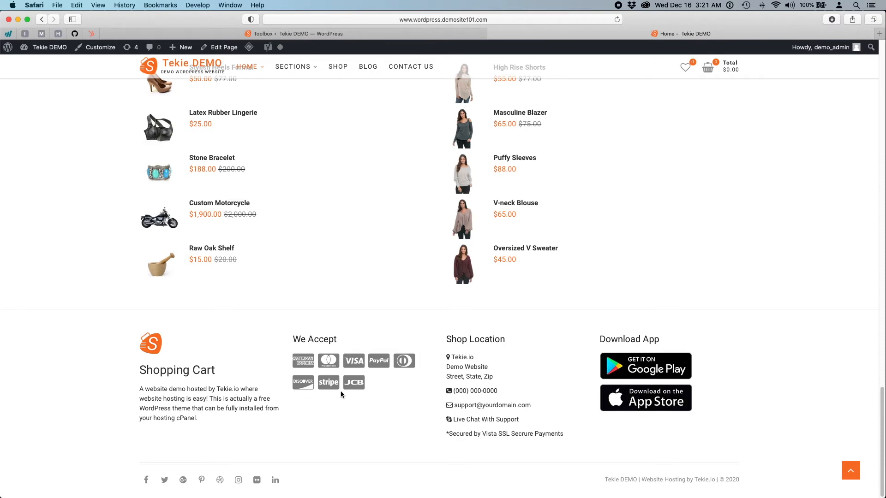
- Open the Appearance > Widgets page in the Tekie DEMO admin
click(328, 35)
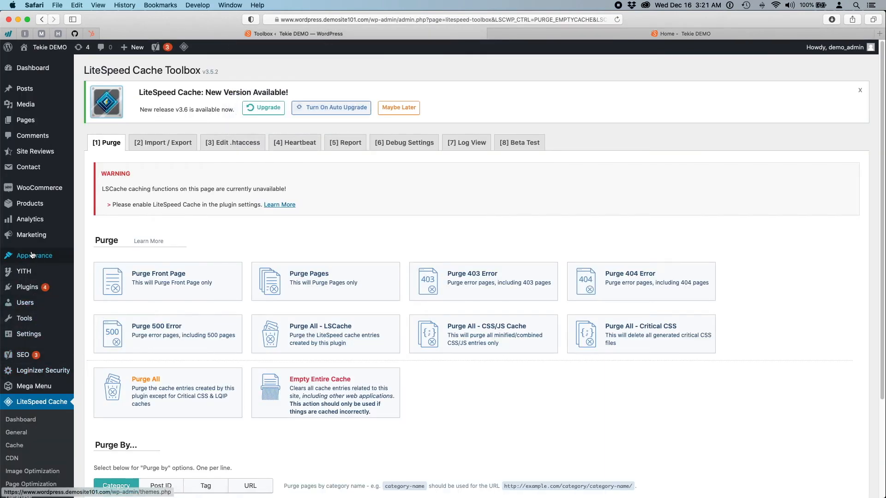
mouse_move(32, 255)
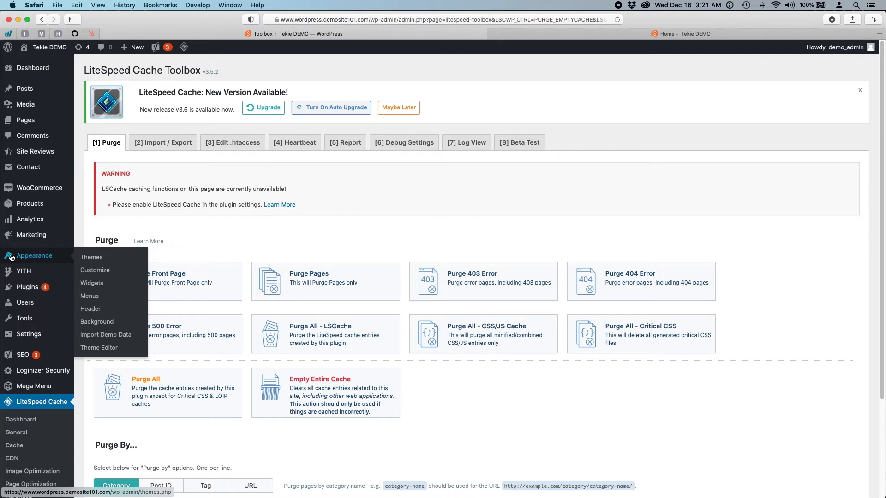
click(104, 285)
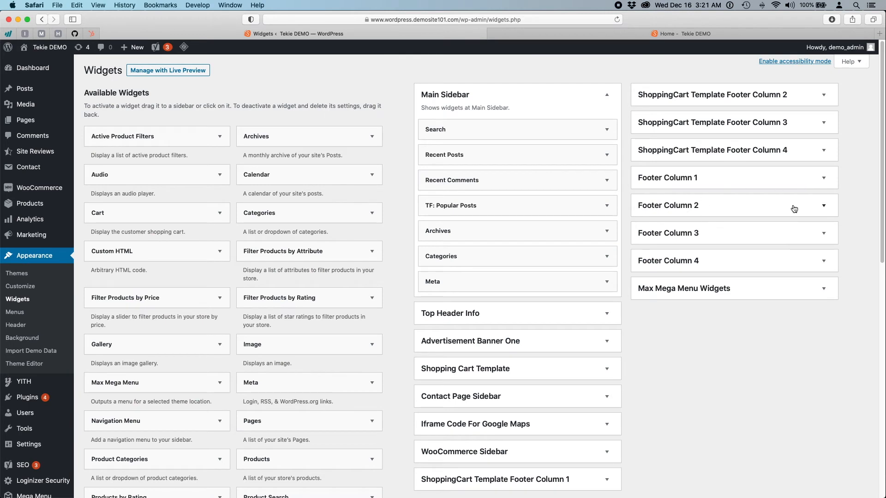
- In Footer Column 2's We Accept widget, finish the STRIPE Payments line after </ul> and save
click(825, 207)
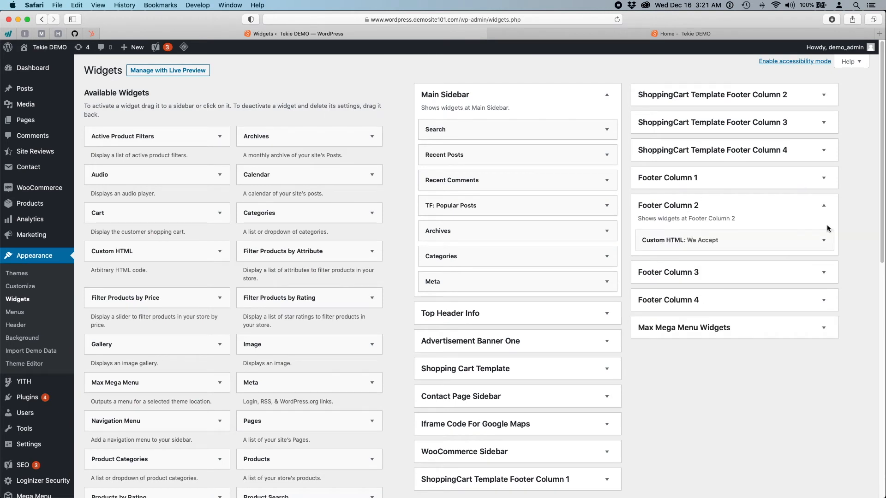
click(824, 242)
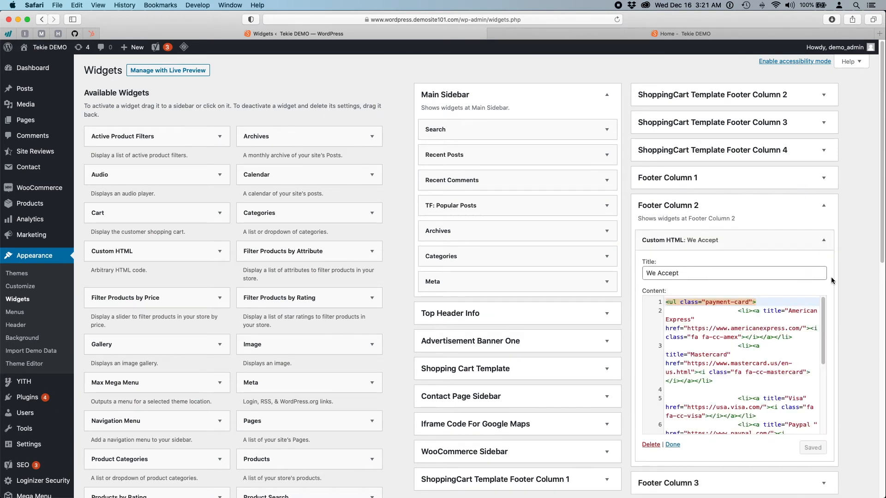
drag(822, 312, 822, 405)
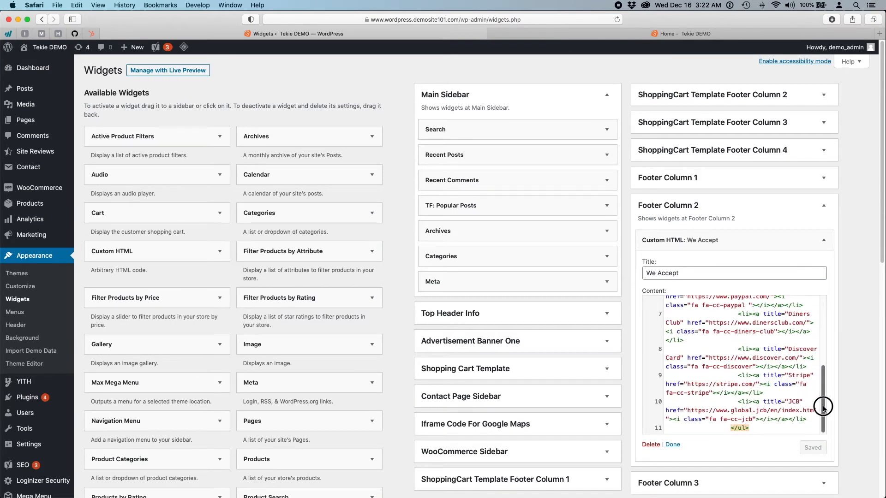
scroll(831, 369, down, 3)
scroll(830, 369, down, 2)
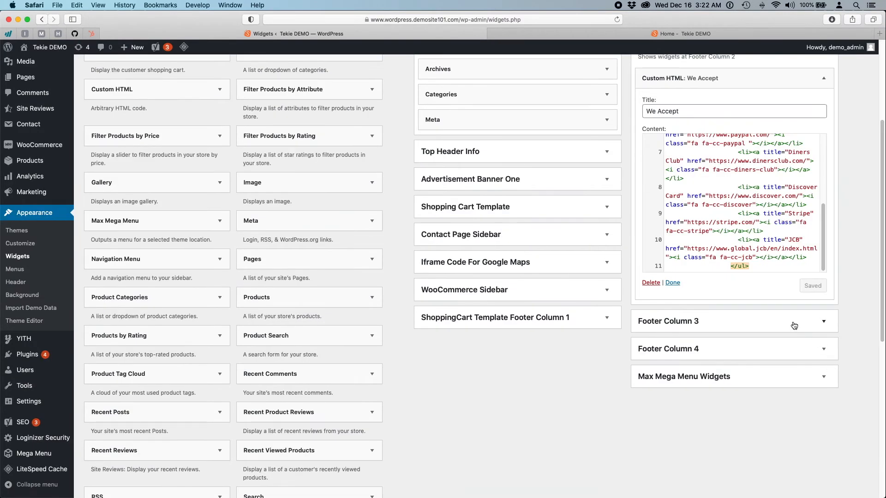
click(761, 268)
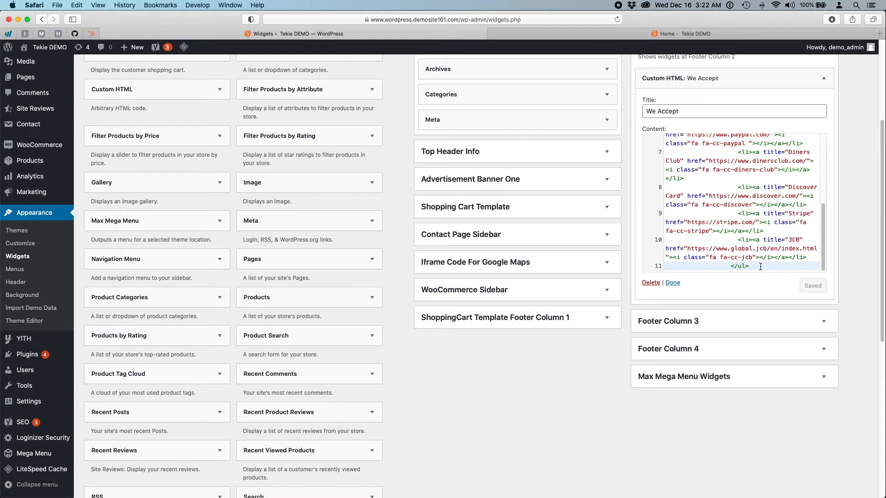
key(Return)
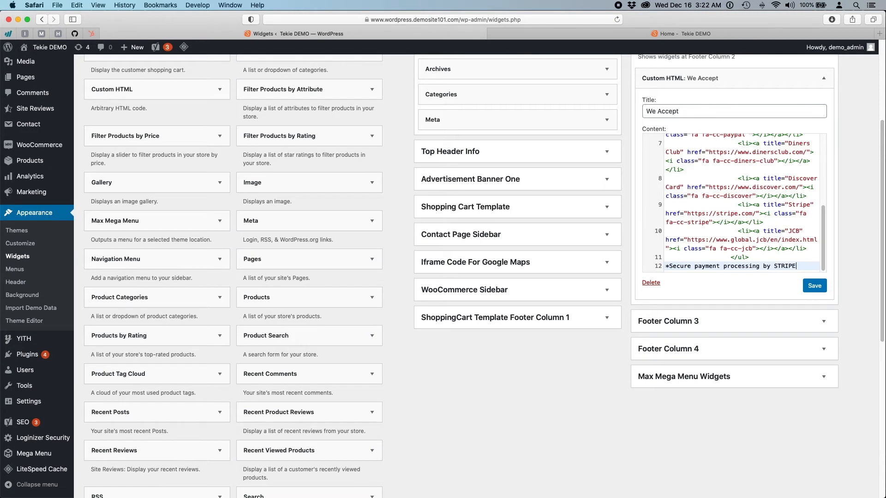
text(yments)
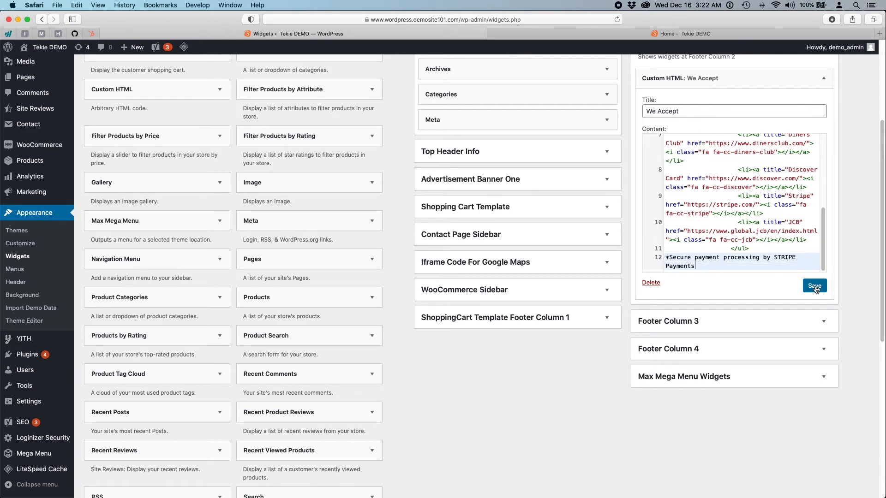
click(814, 286)
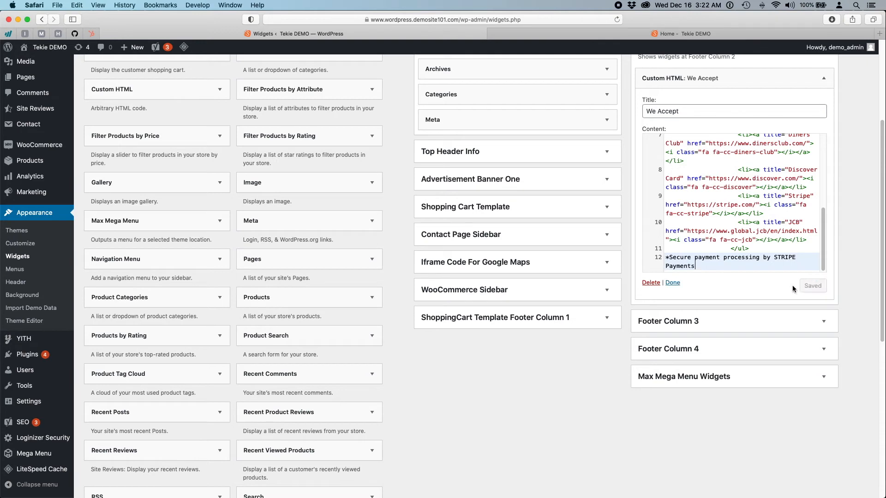
click(582, 39)
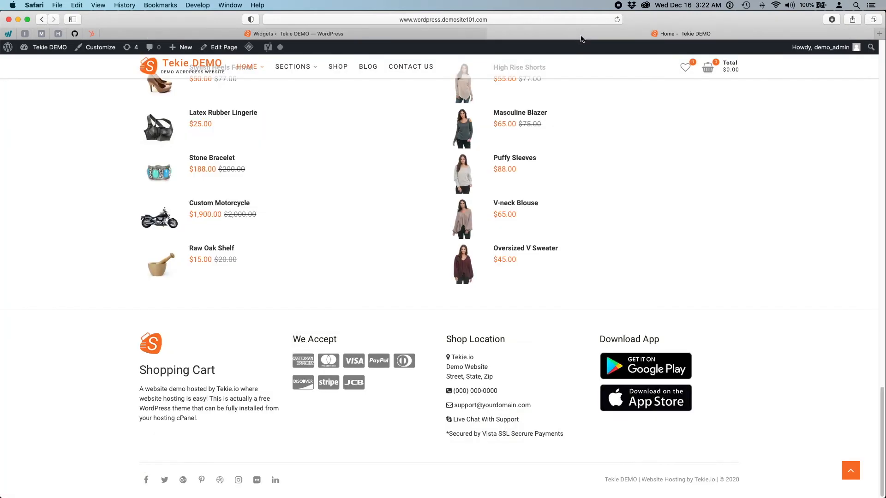
click(617, 20)
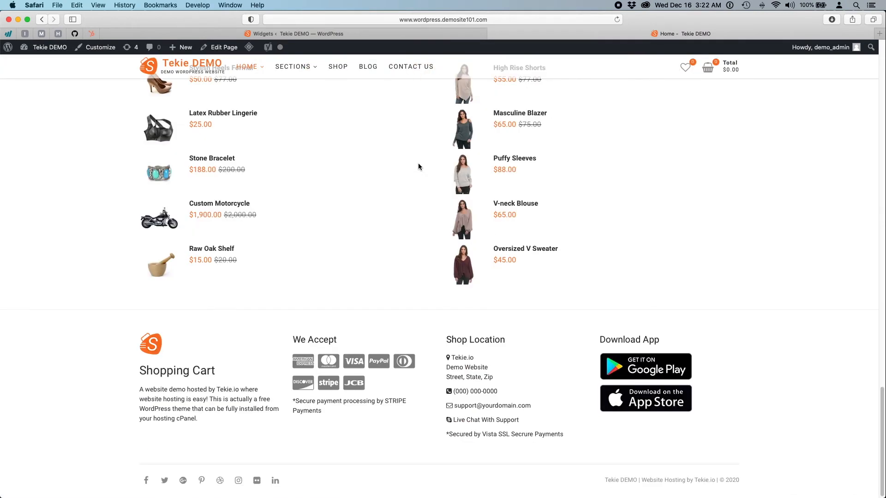
drag(293, 404, 343, 423)
click(346, 426)
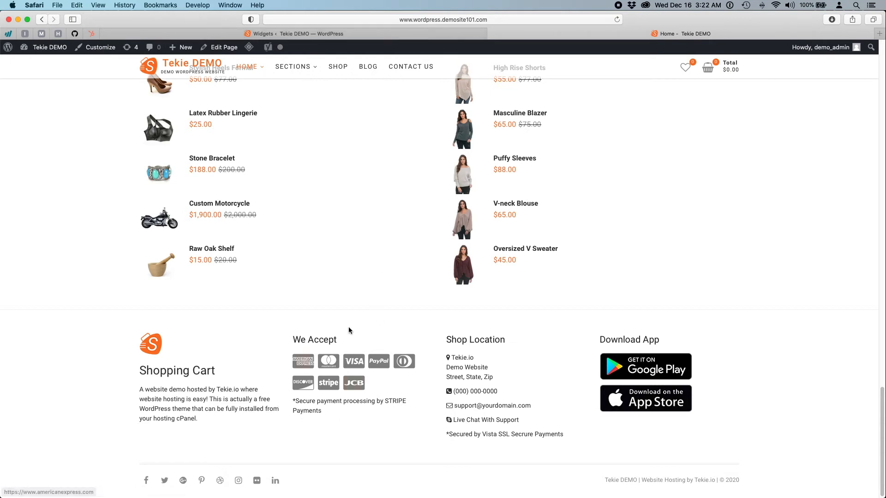
click(419, 35)
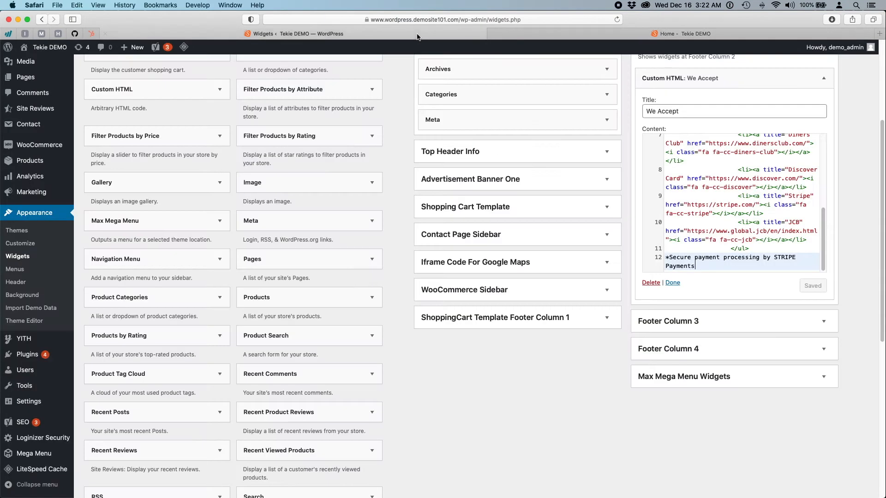
click(469, 367)
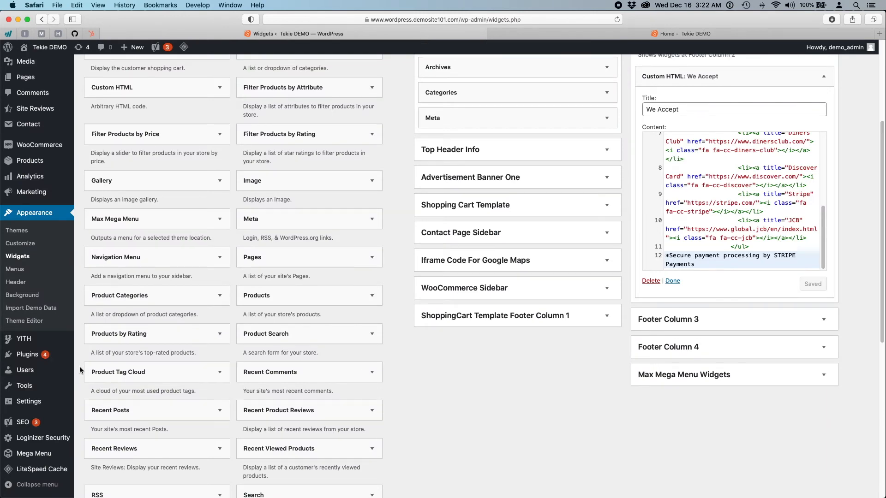
scroll(139, 369, down, 3)
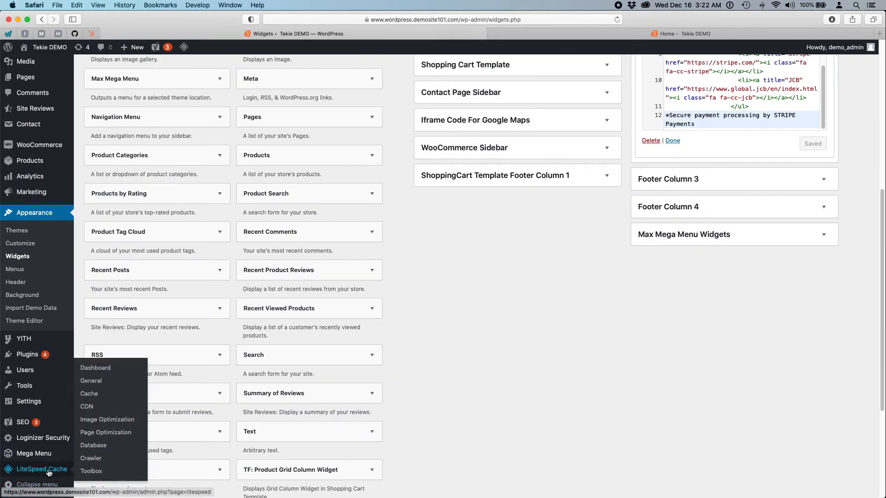
- Switch Enable Cache to ON in LiteSpeed Cache's Cache settings and save the changes
click(49, 470)
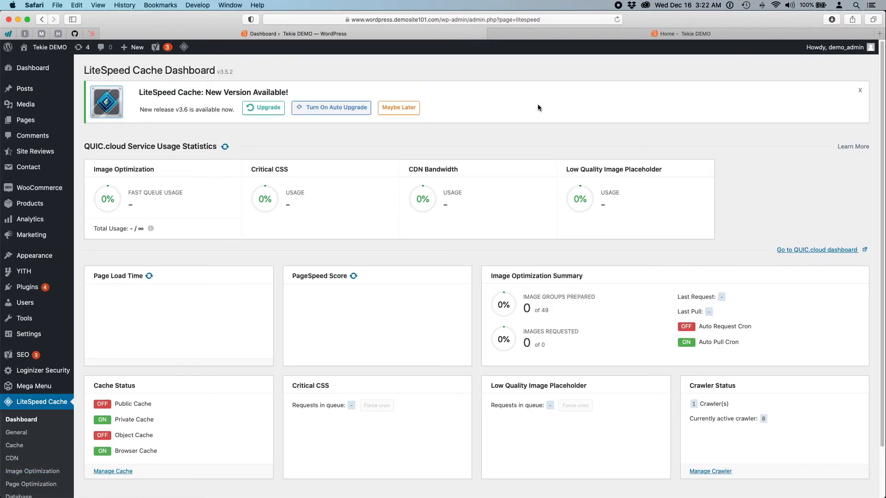
scroll(278, 358, down, 3)
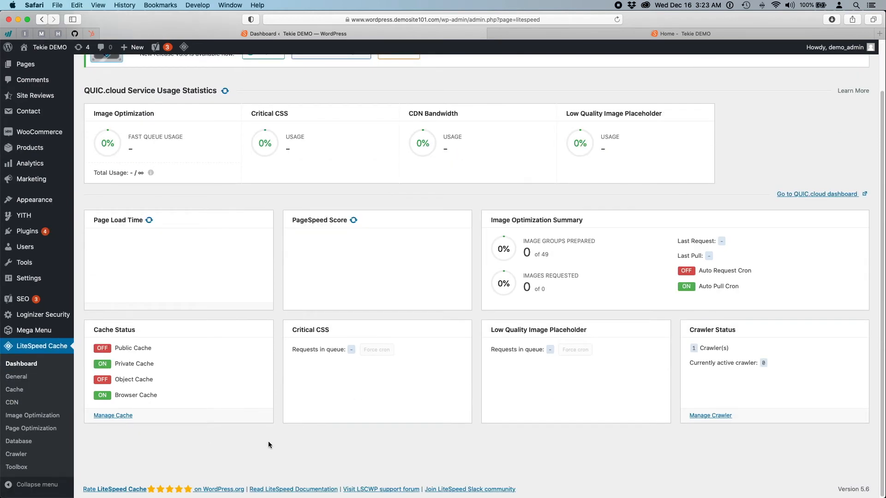
scroll(243, 444, up, 3)
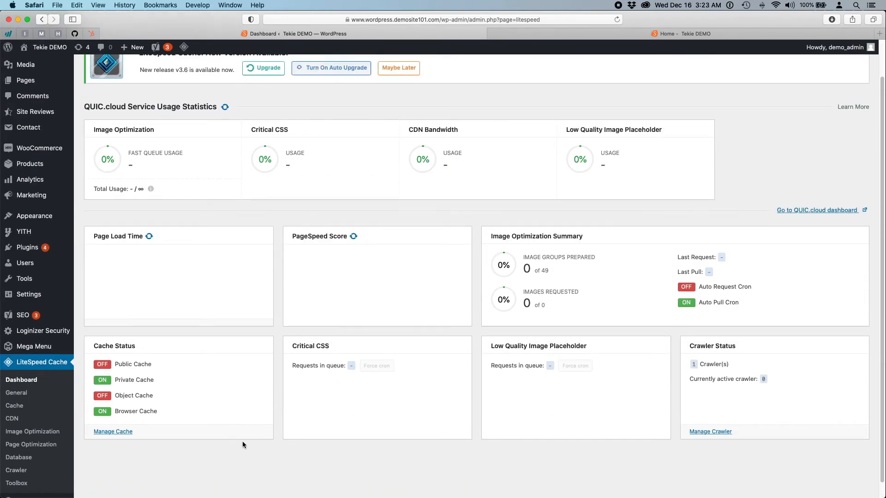
scroll(222, 422, down, 3)
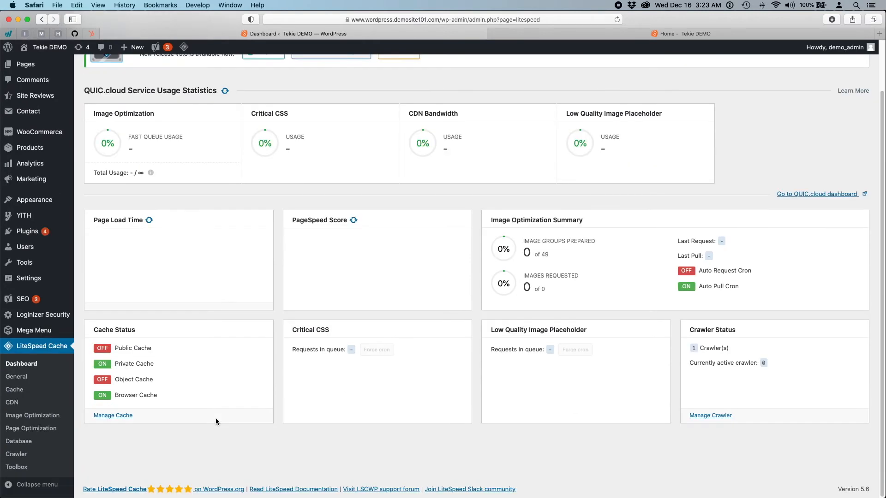
click(14, 391)
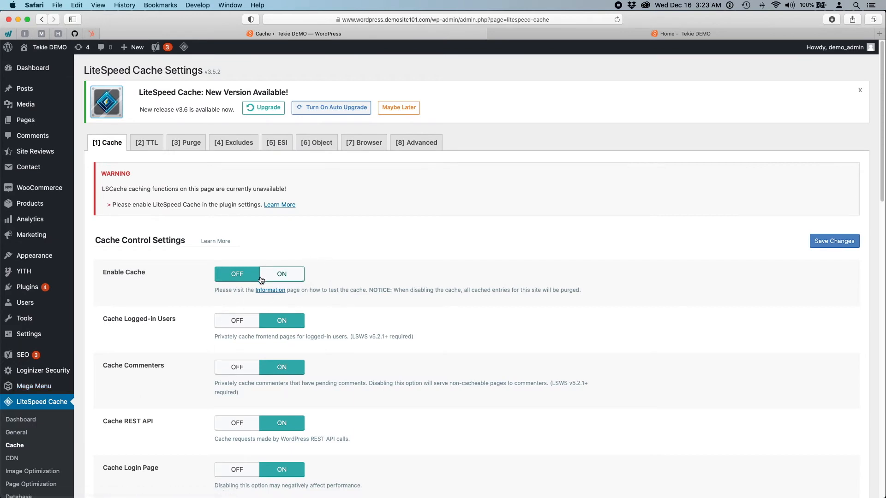
click(291, 279)
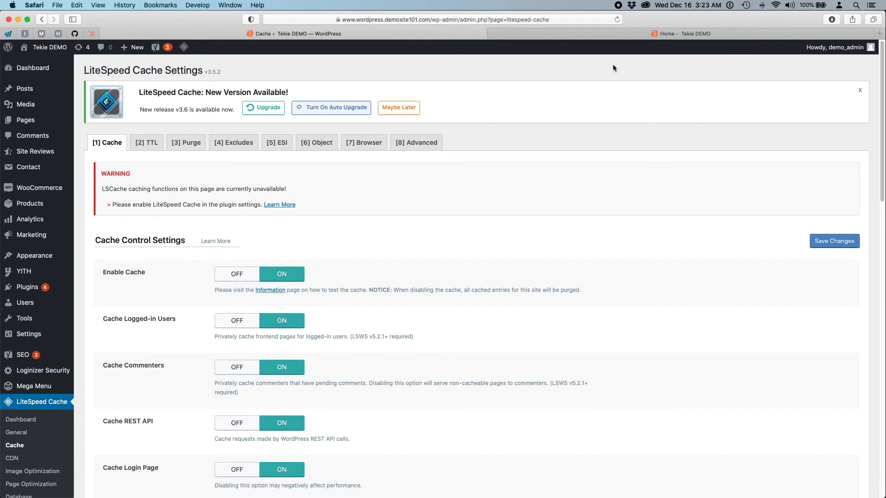
click(831, 247)
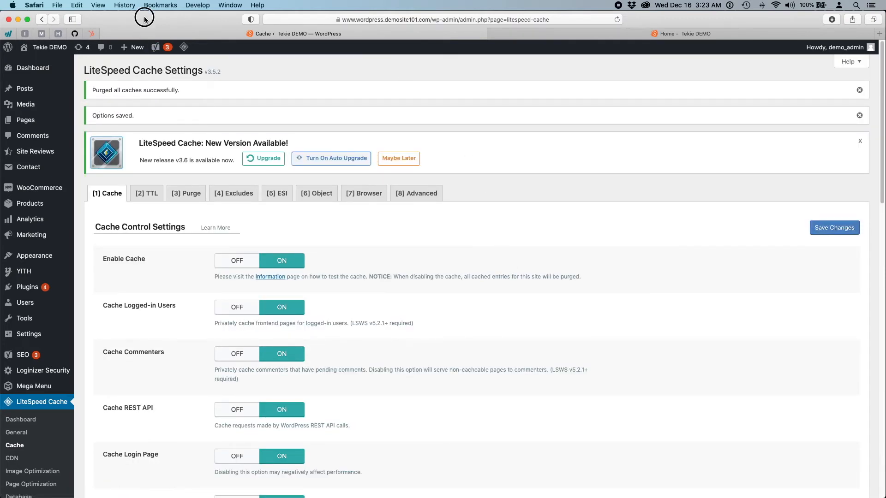
- Open Tekie's Widgets page, then bring the Business Coach widgets window forward full screen
mouse_move(81, 259)
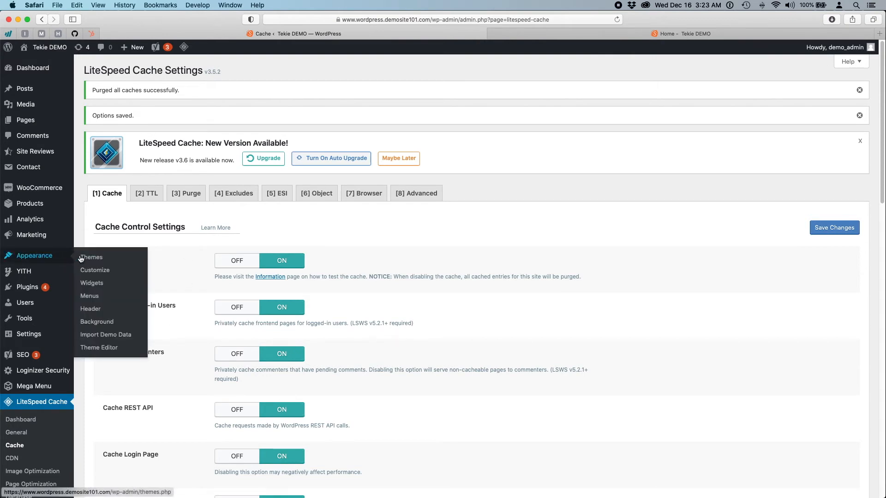
click(87, 284)
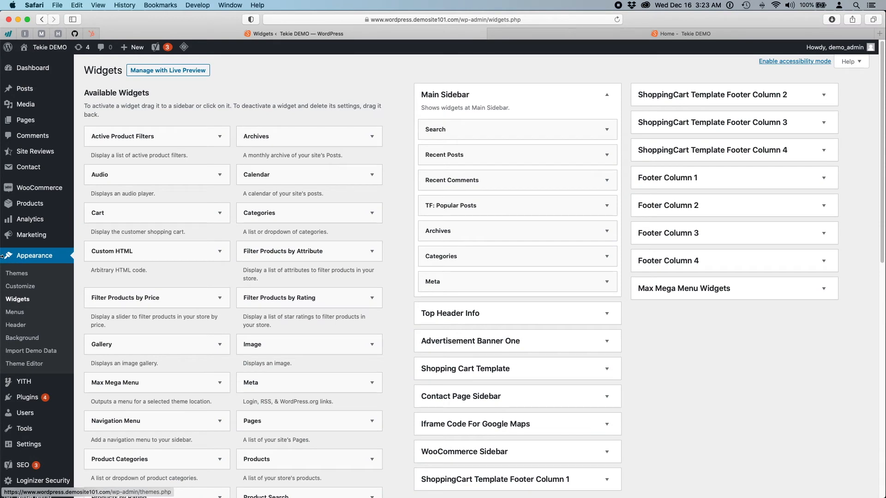
drag(1, 256, 437, 276)
click(409, 292)
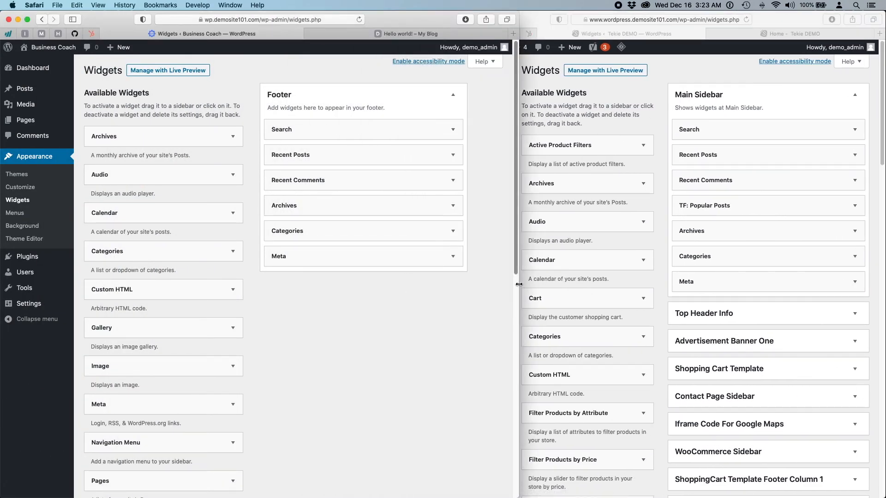
drag(519, 284, 883, 277)
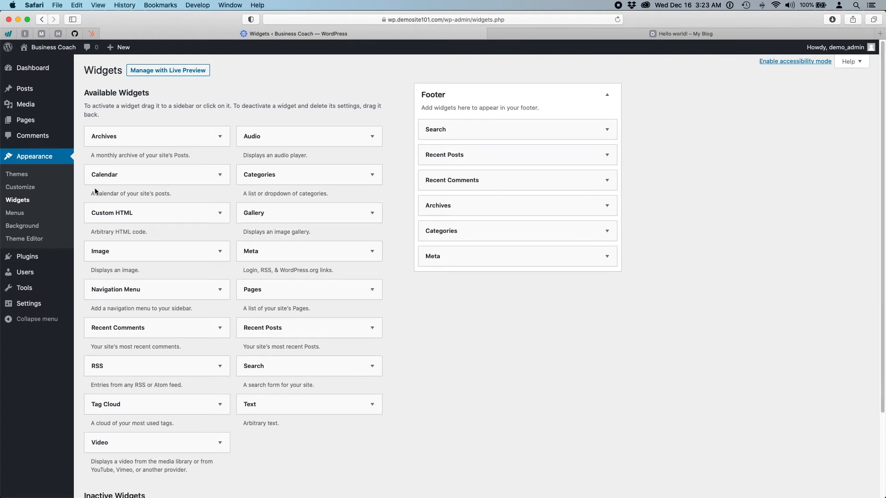
scroll(168, 300, down, 3)
scroll(170, 306, up, 3)
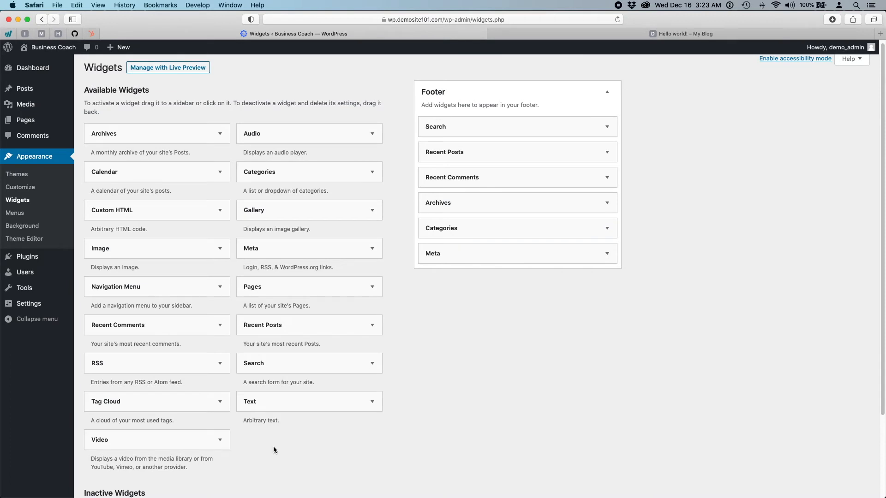
scroll(249, 402, down, 1)
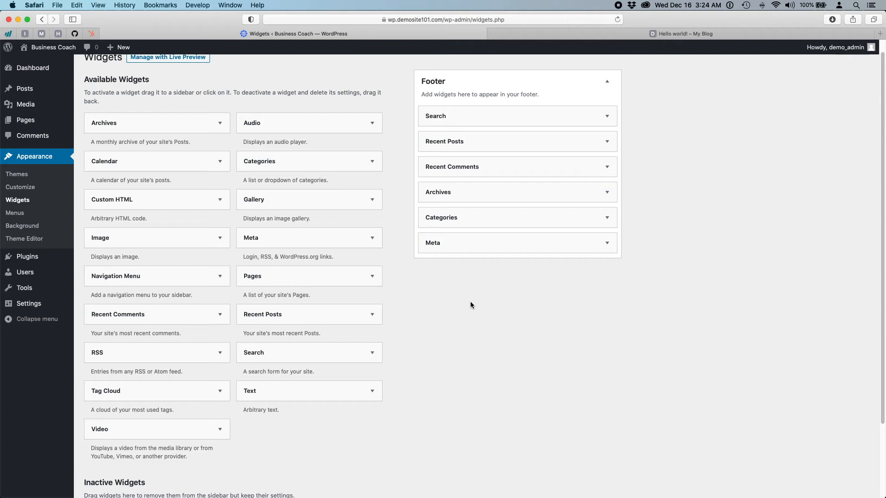
- Open the Theme Editor, accept the Heads up warning, and browse Twenty Twenty-One's style.css
click(33, 241)
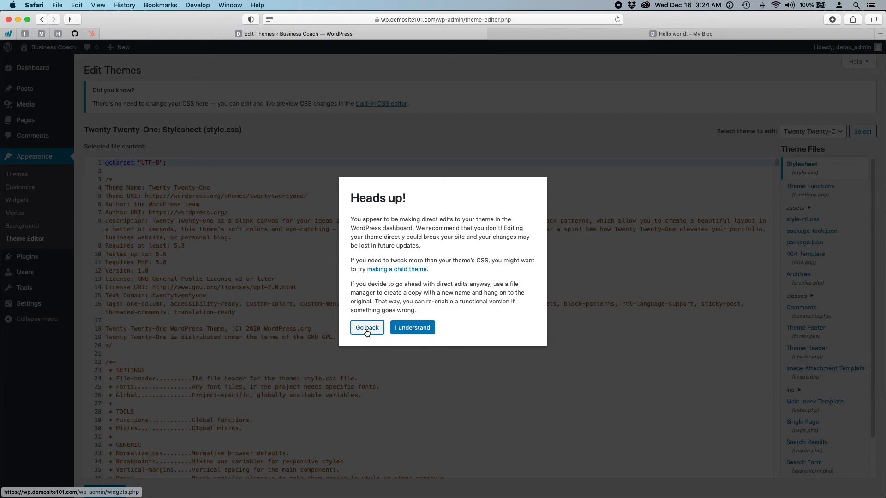
click(418, 327)
scroll(540, 352, down, 10)
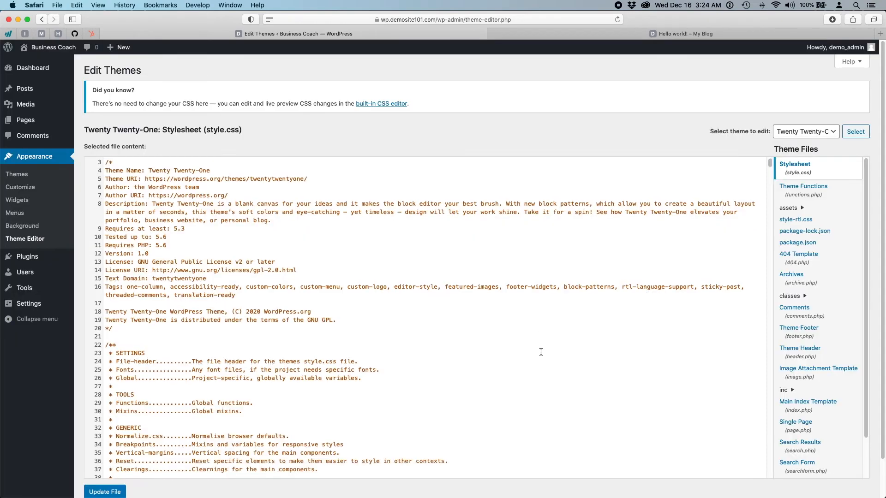
scroll(541, 352, down, 20)
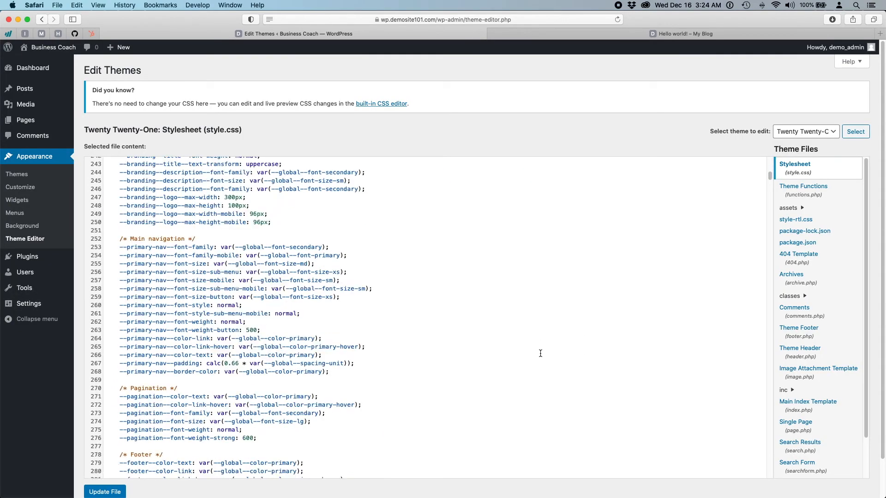
scroll(540, 353, down, 20)
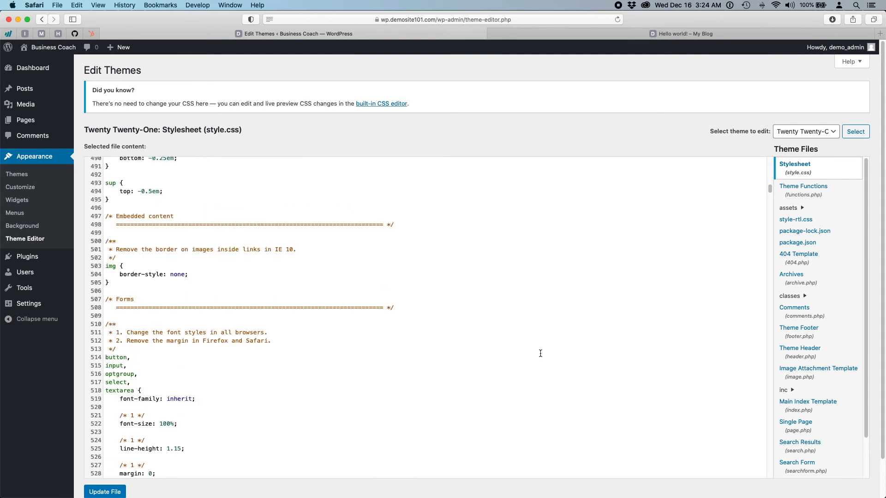
scroll(541, 354, down, 20)
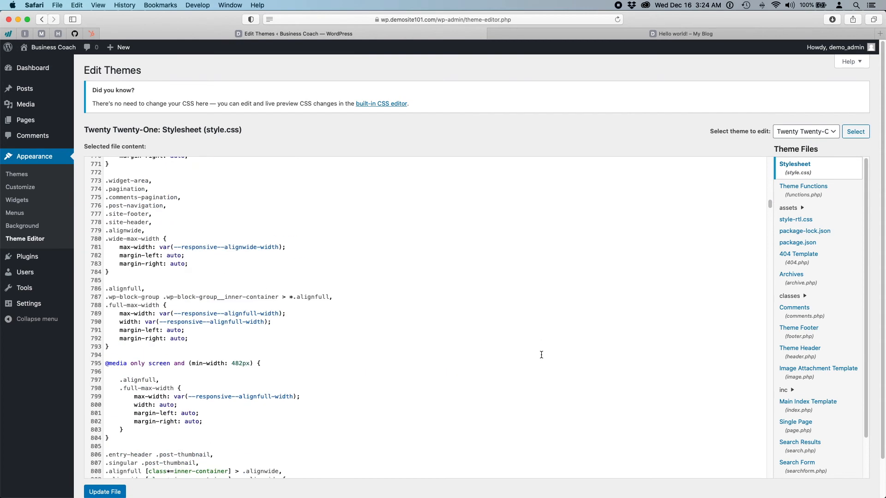
scroll(541, 354, up, 20)
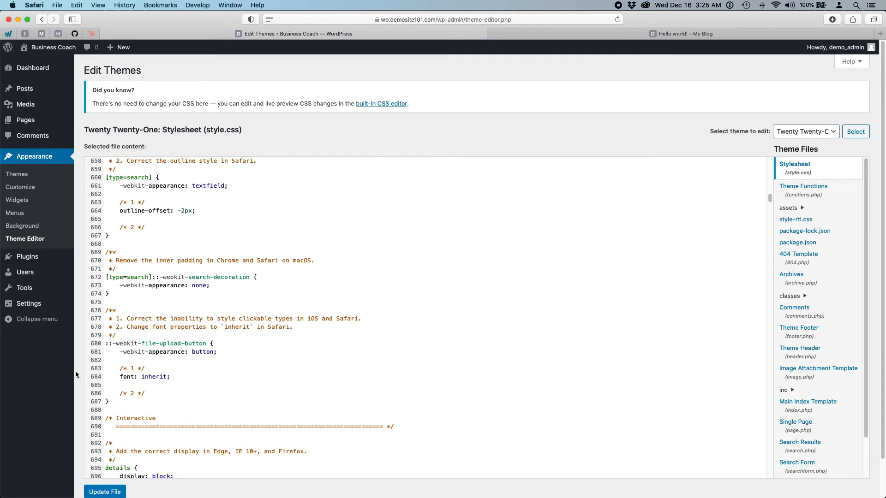
click(45, 364)
scroll(27, 365, down, 2)
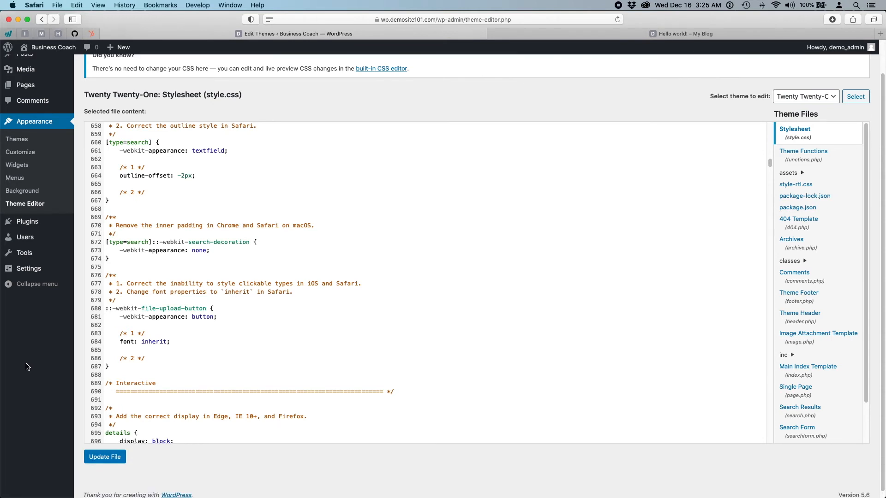
scroll(27, 366, up, 2)
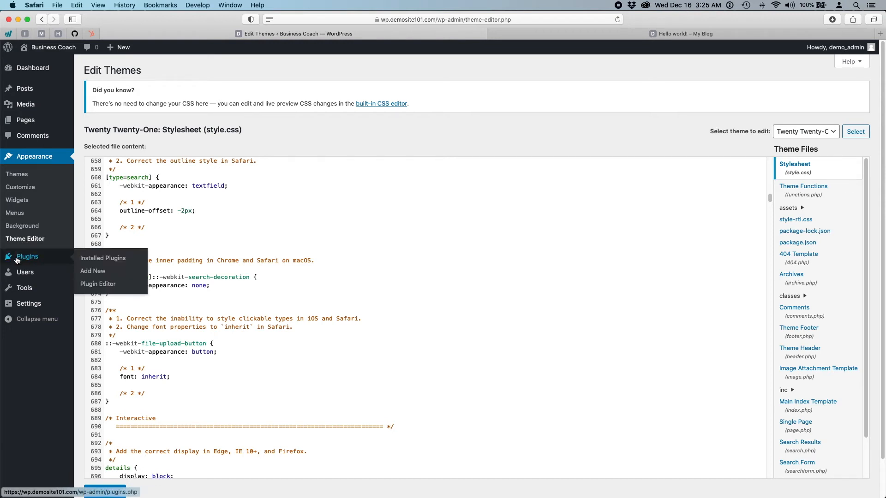
- Go to the Plugins page listing Akismet Anti-Spam and Hello Dolly
mouse_move(33, 260)
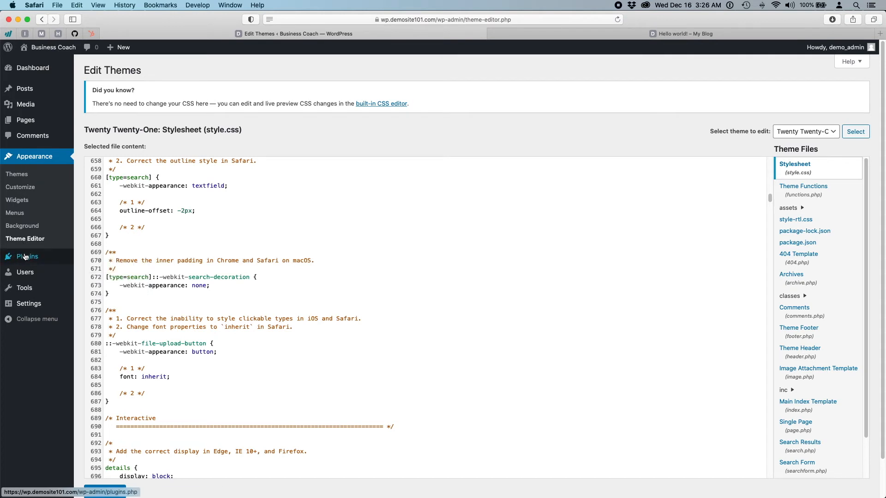
click(27, 257)
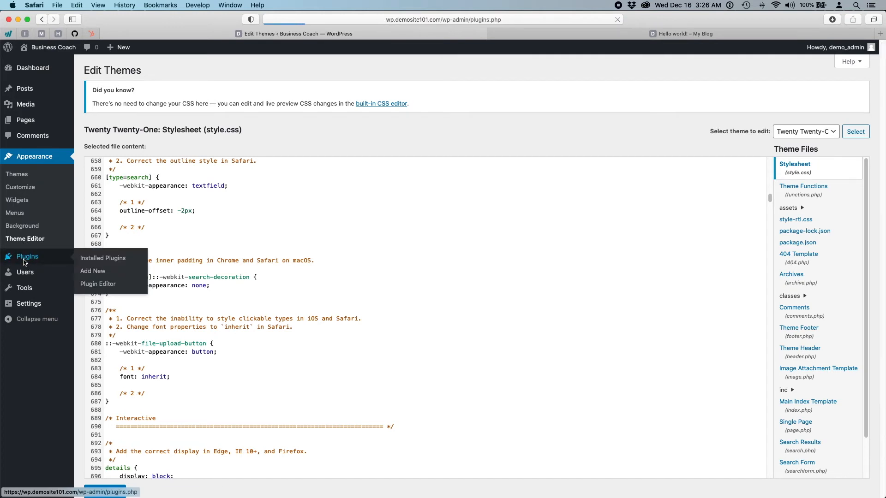
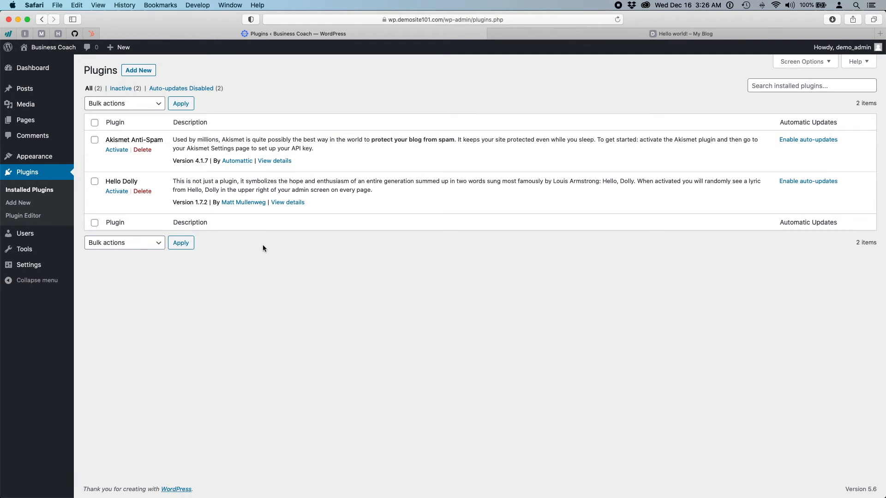
- Delete the Hello Dolly plugin, leaving only Akismet Anti-Spam, then shrink the Business Coach window
drag(105, 185, 140, 184)
click(142, 181)
click(138, 192)
click(527, 271)
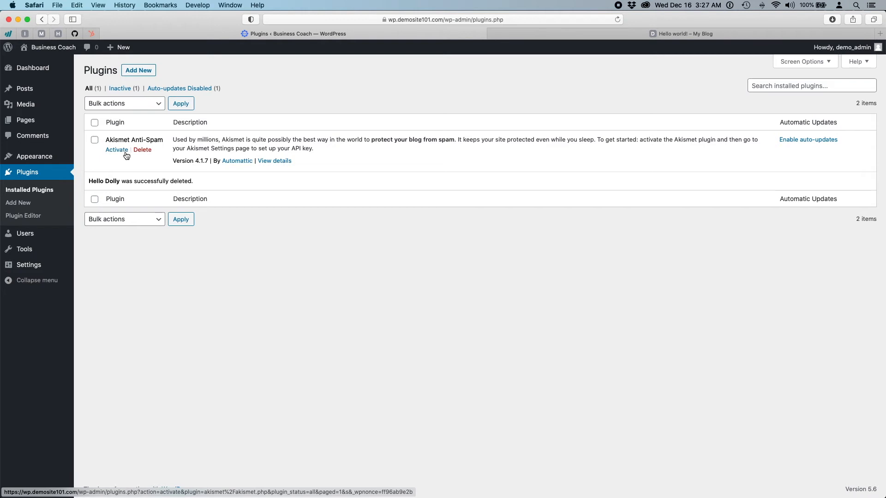
drag(884, 268, 584, 280)
- Maximise the Tekie DEMO window and browse its 12 installed plugins, 11 active
click(668, 74)
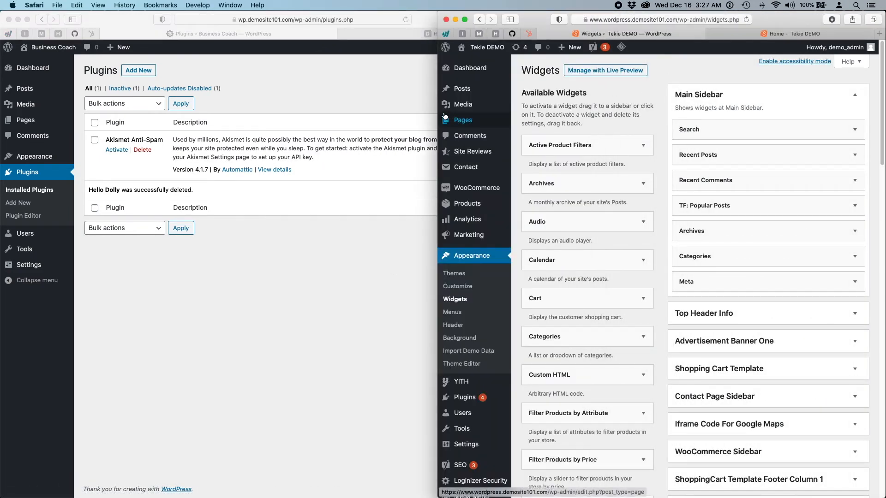
drag(436, 112, 3, 112)
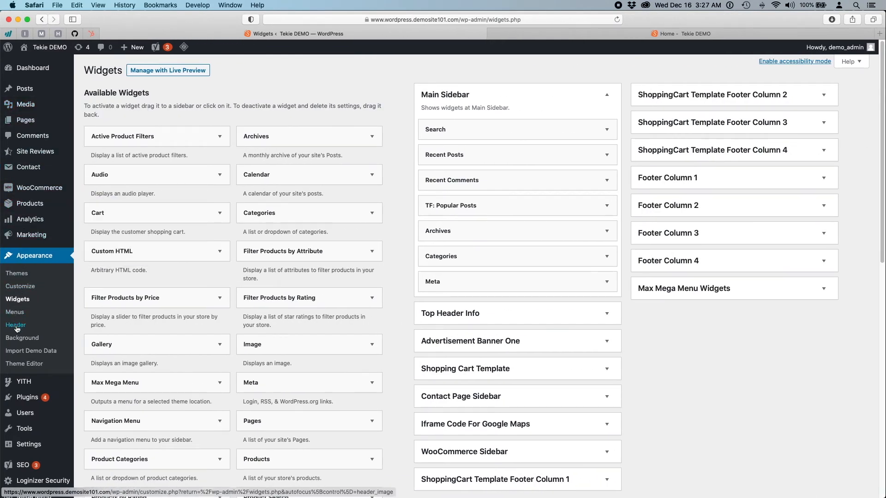
click(29, 398)
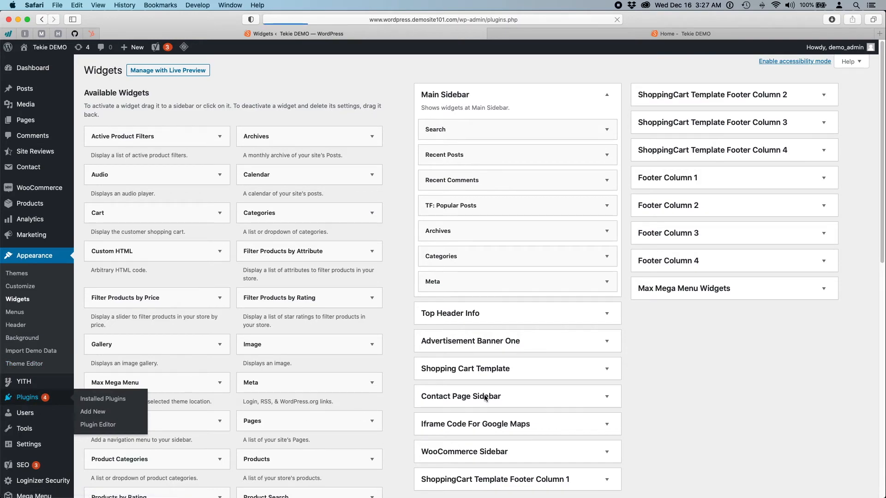
scroll(483, 370, down, 6)
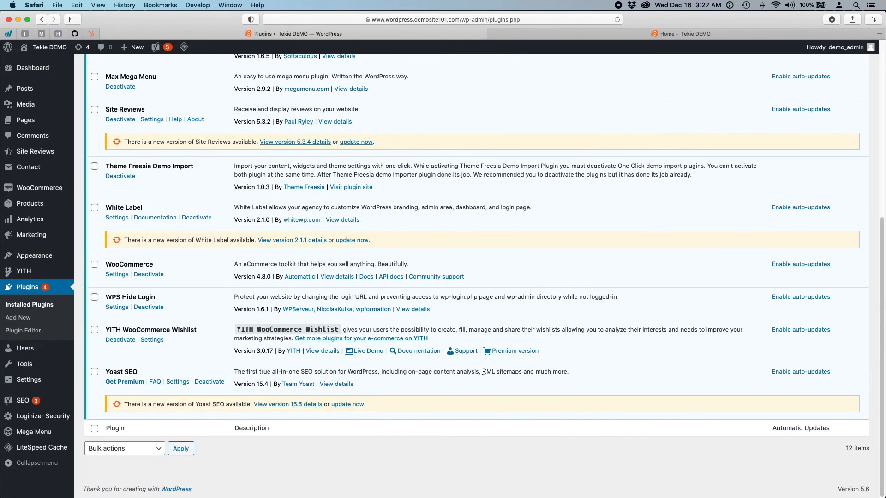
scroll(483, 372, up, 5)
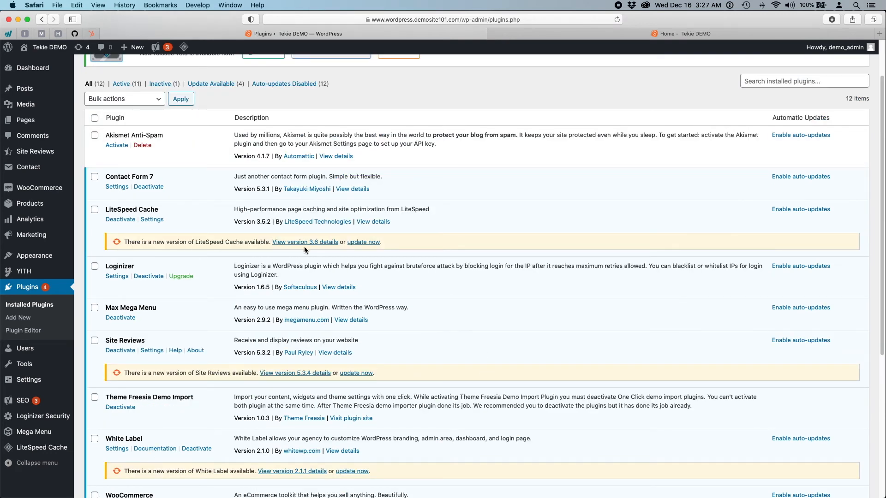
scroll(420, 304, down, 2)
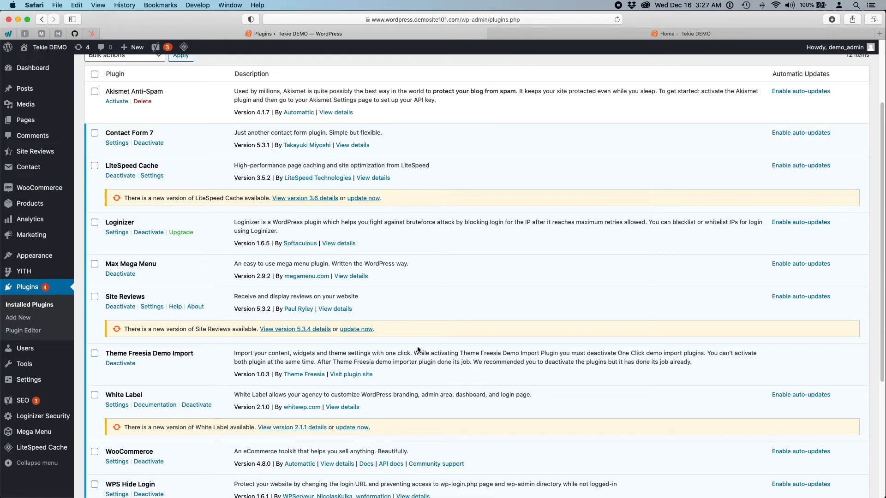
scroll(417, 349, down, 5)
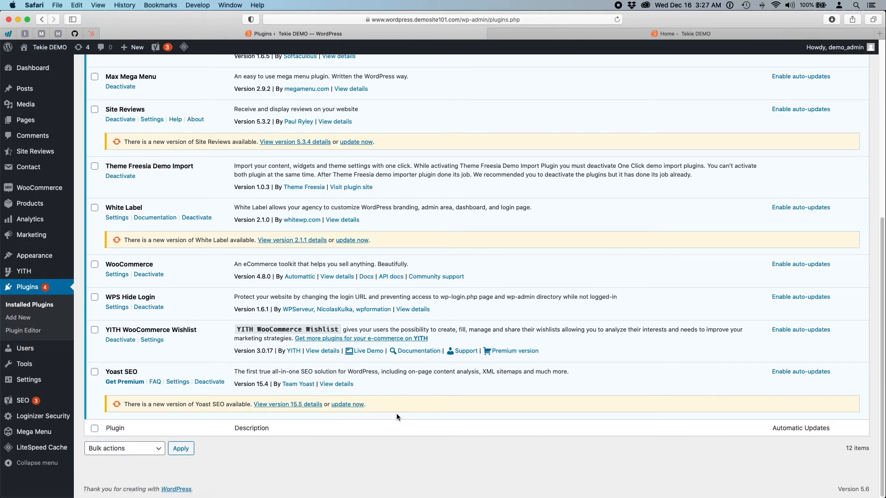
scroll(396, 414, up, 5)
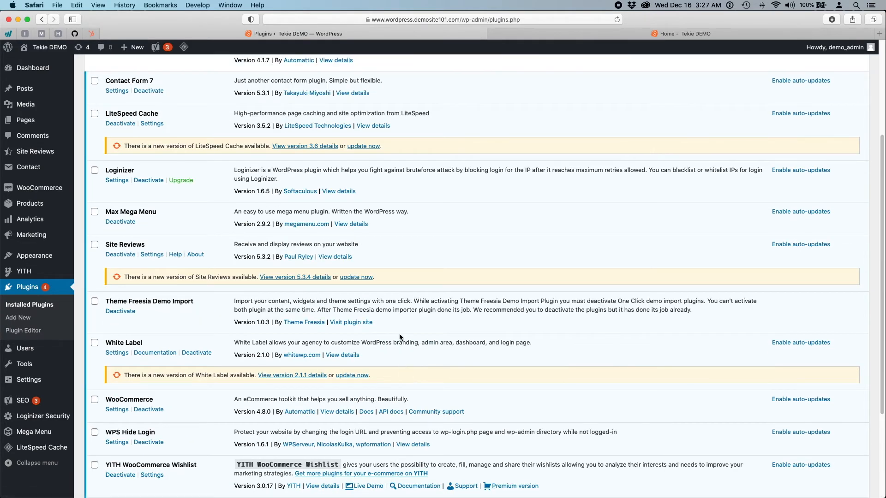
scroll(401, 337, up, 3)
scroll(404, 217, up, 3)
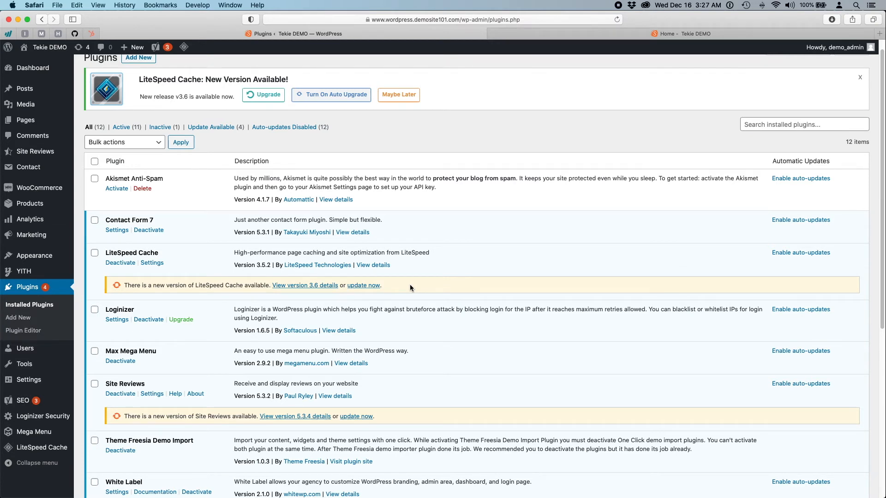
scroll(410, 286, up, 1)
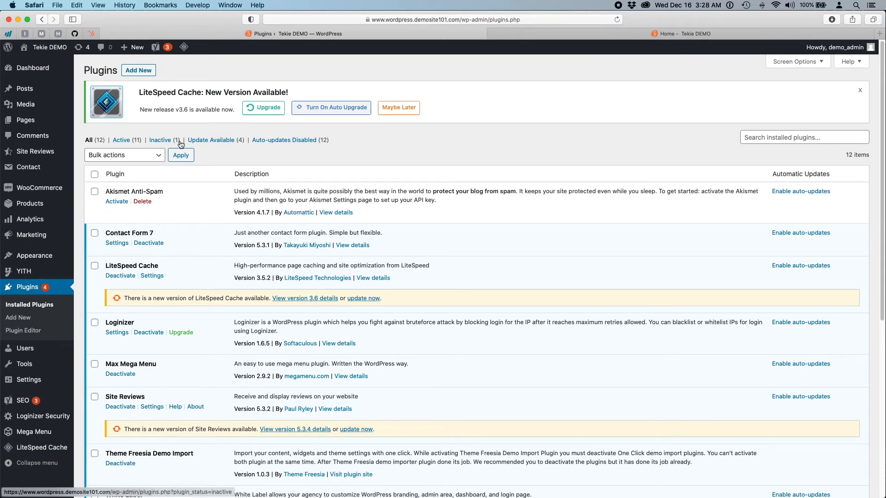
- Filter to the four plugins with updates available, select all, and choose the Update bulk action
click(206, 142)
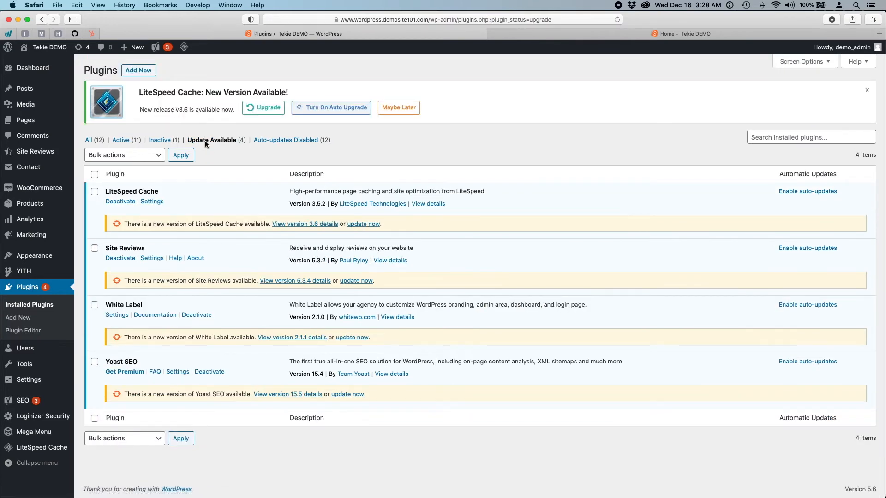
click(94, 175)
click(144, 156)
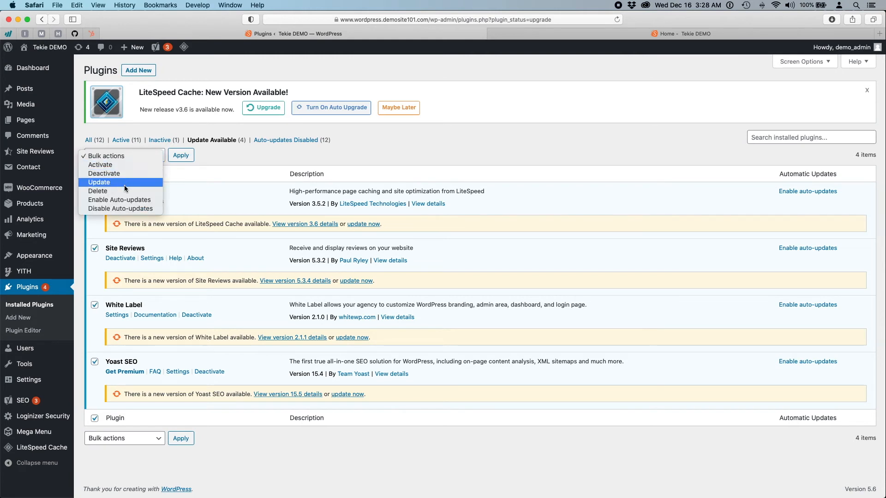
click(124, 184)
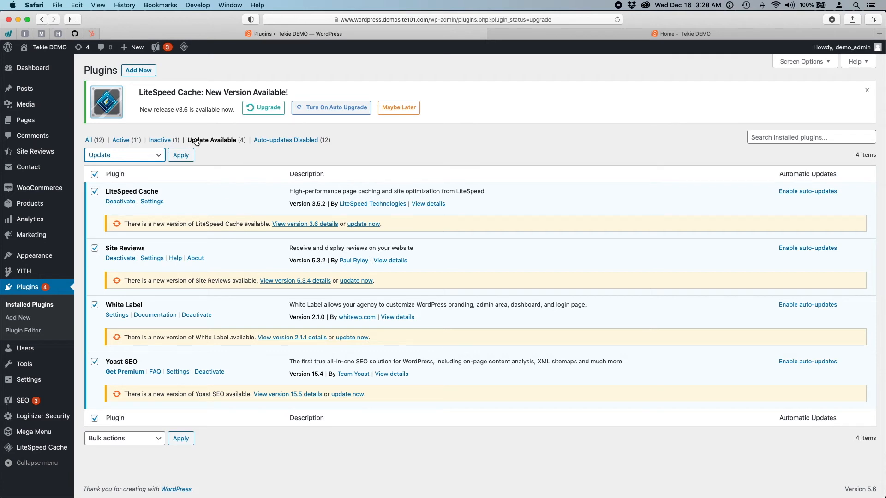
mouse_move(24, 69)
click(591, 36)
scroll(594, 215, up, 20)
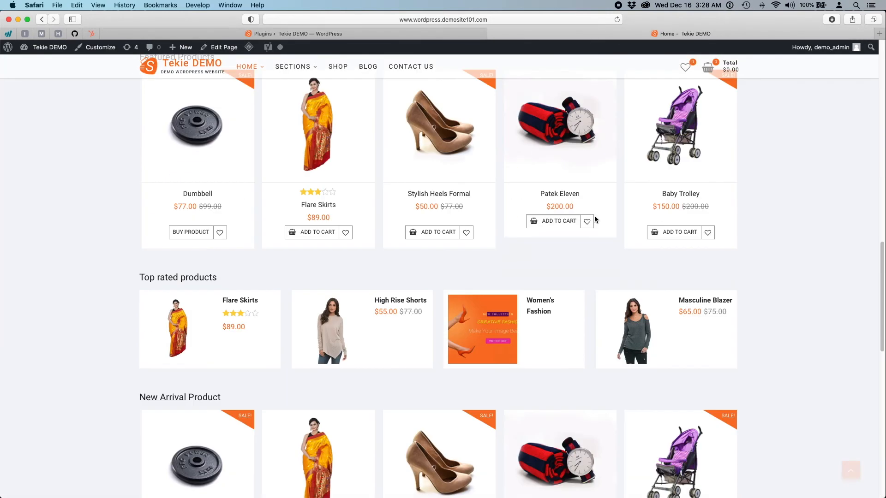
scroll(594, 215, up, 3)
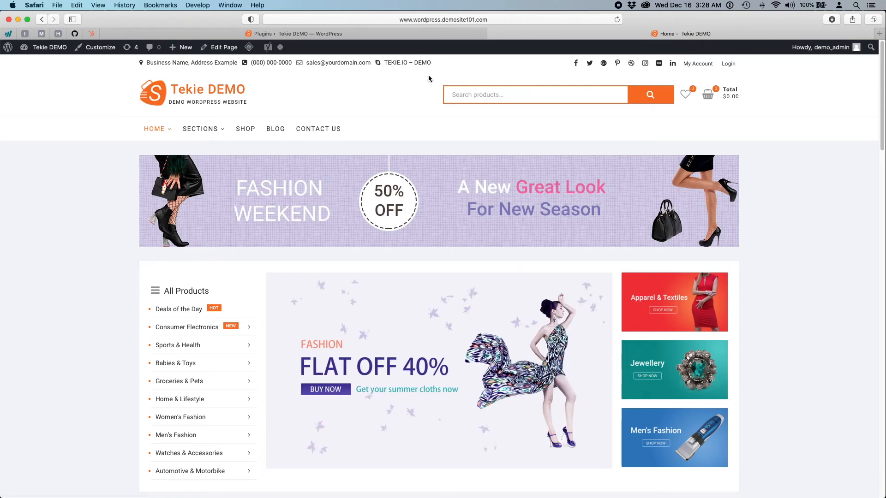
click(406, 34)
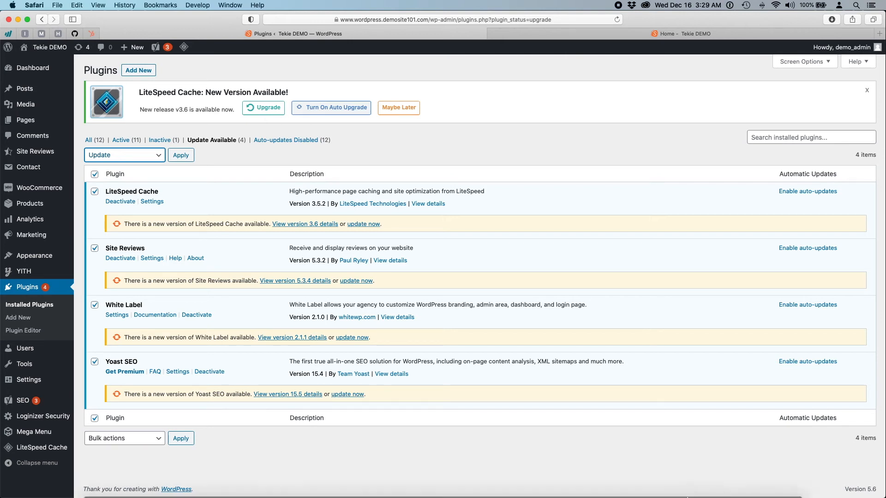
mouse_move(694, 488)
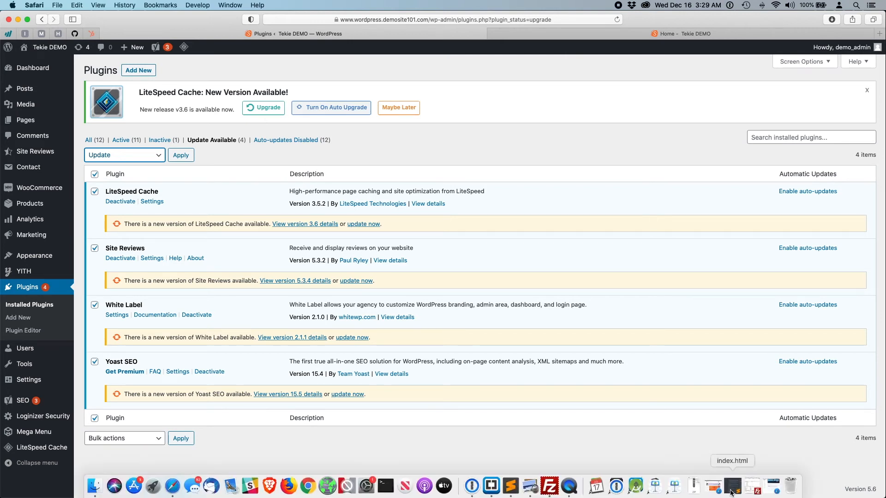
click(753, 488)
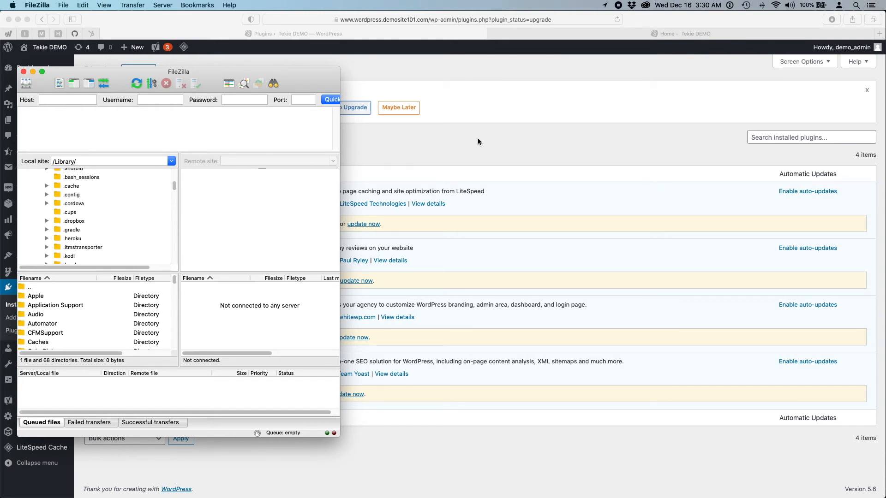
click(32, 71)
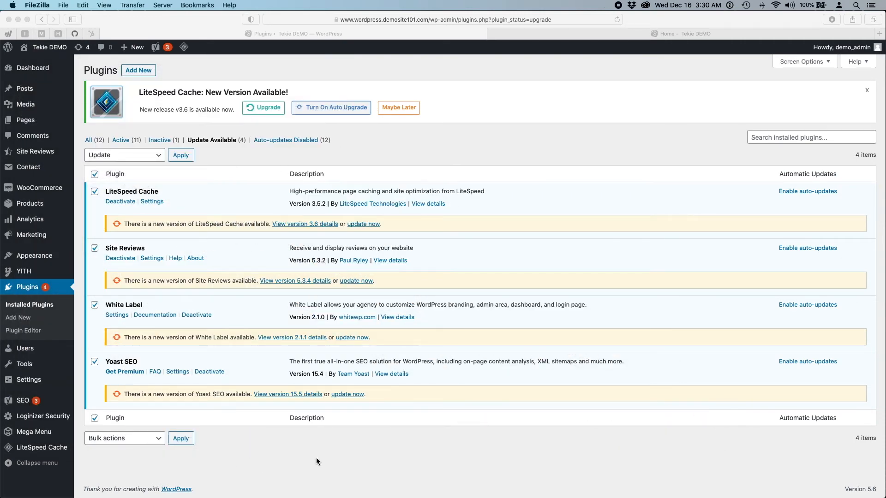
click(387, 73)
mouse_move(28, 68)
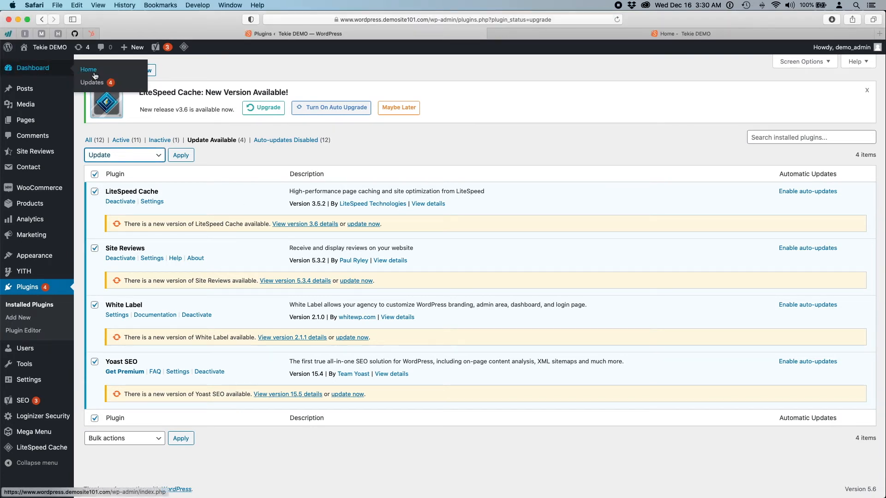
- Review Tekie DEMO's Updates page (WordPress 5.6 current, four plugin updates), then narrow the window
click(93, 83)
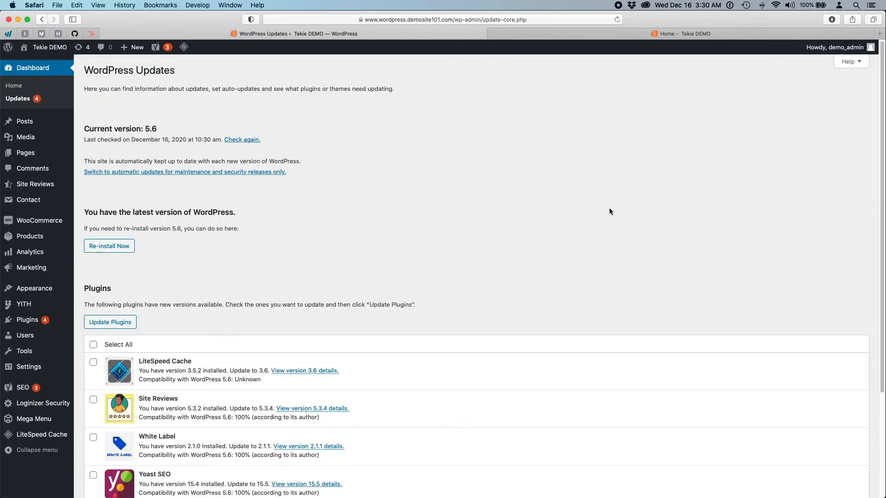
scroll(609, 209, down, 4)
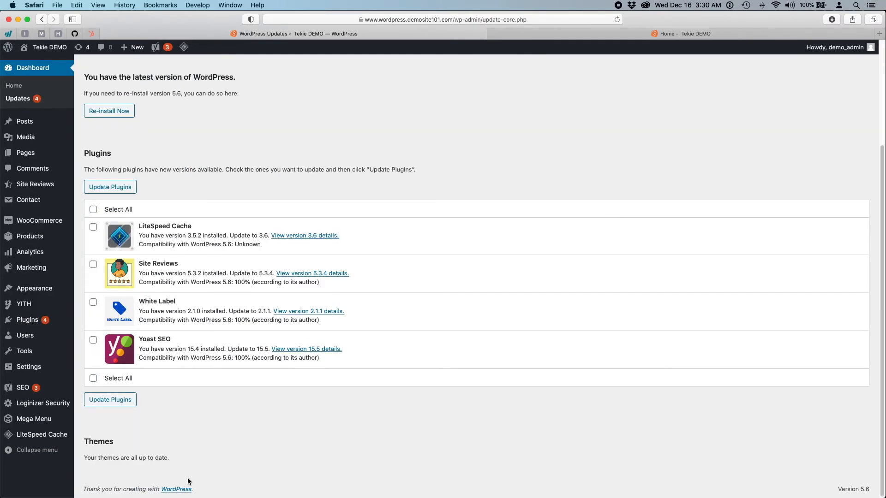
scroll(187, 148, up, 3)
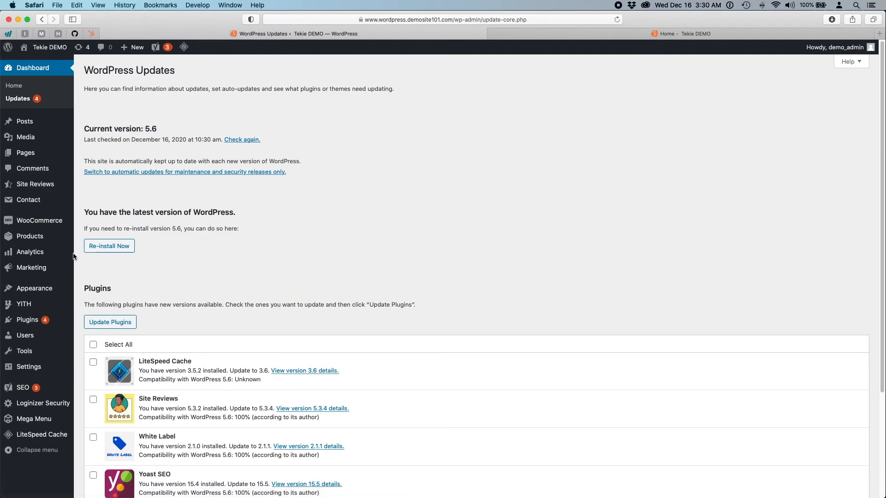
scroll(327, 303, down, 3)
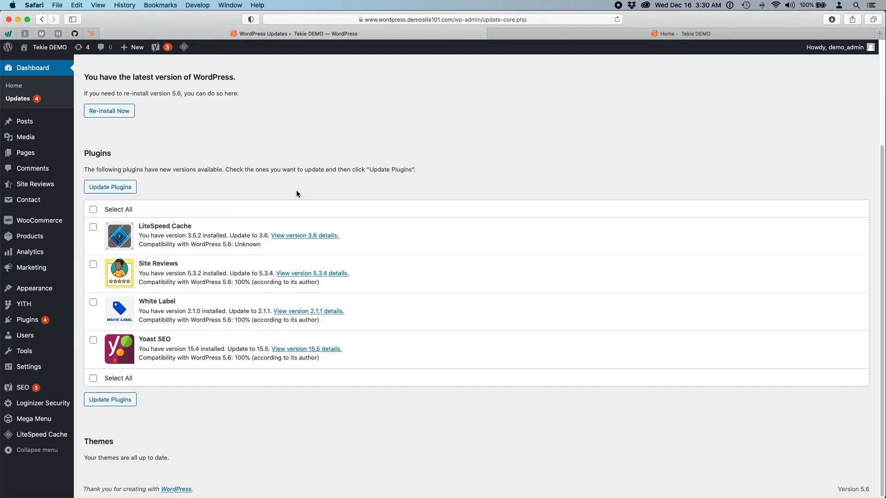
scroll(355, 207, up, 3)
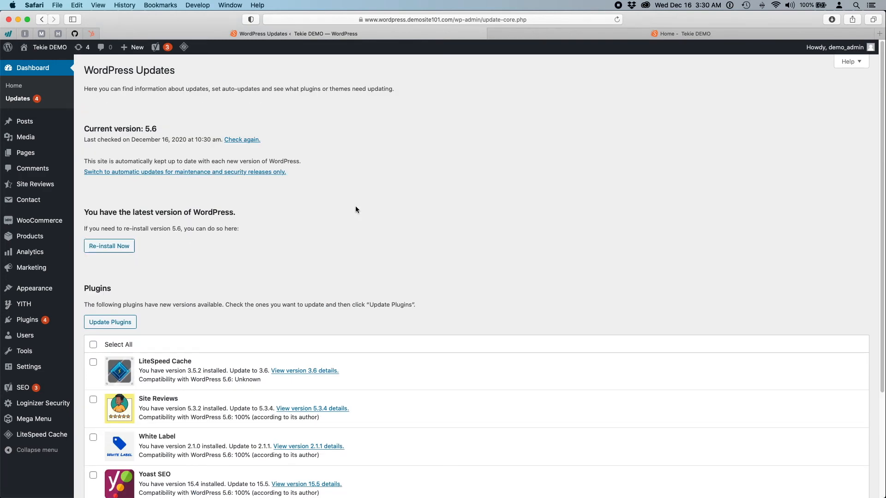
scroll(355, 207, down, 3)
scroll(355, 207, up, 3)
click(92, 345)
scroll(461, 268, down, 3)
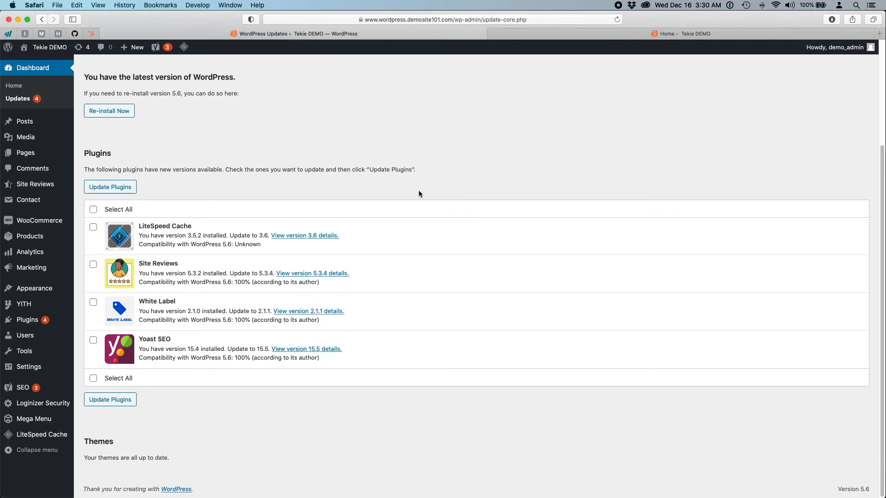
drag(0, 128, 312, 142)
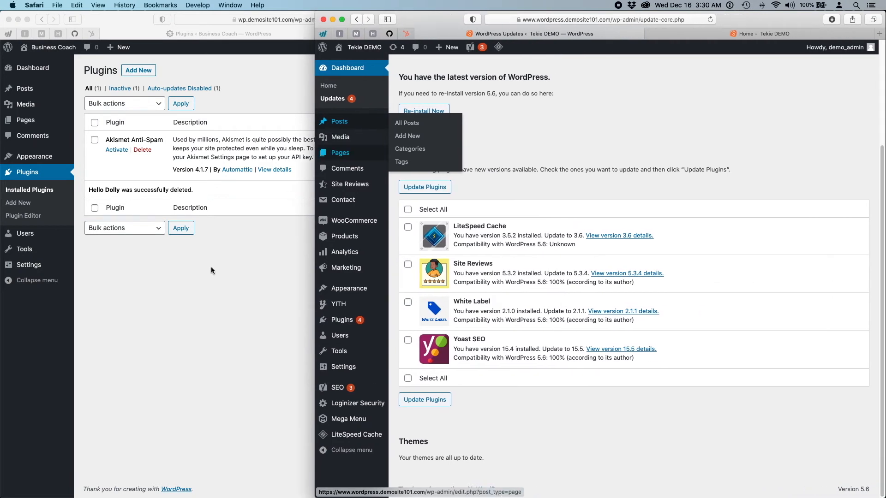
- Switch between the two site windows, then widen the Business Coach Plugins page to full screen
click(95, 258)
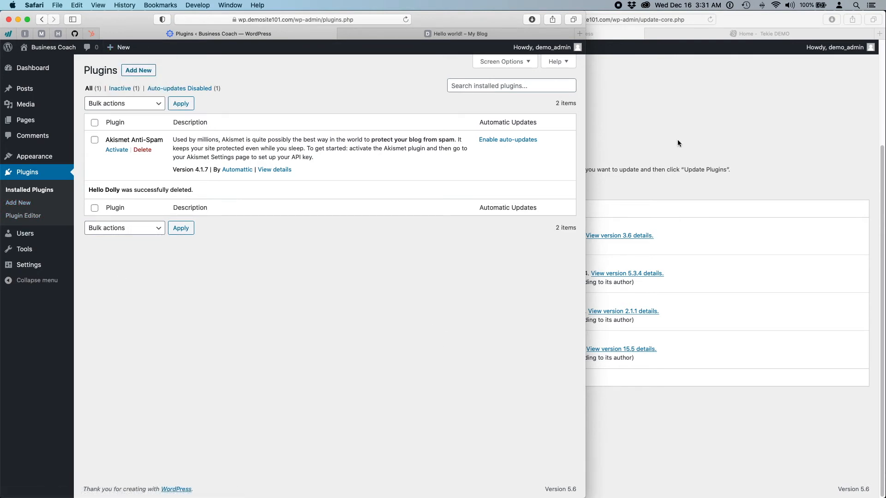
click(686, 124)
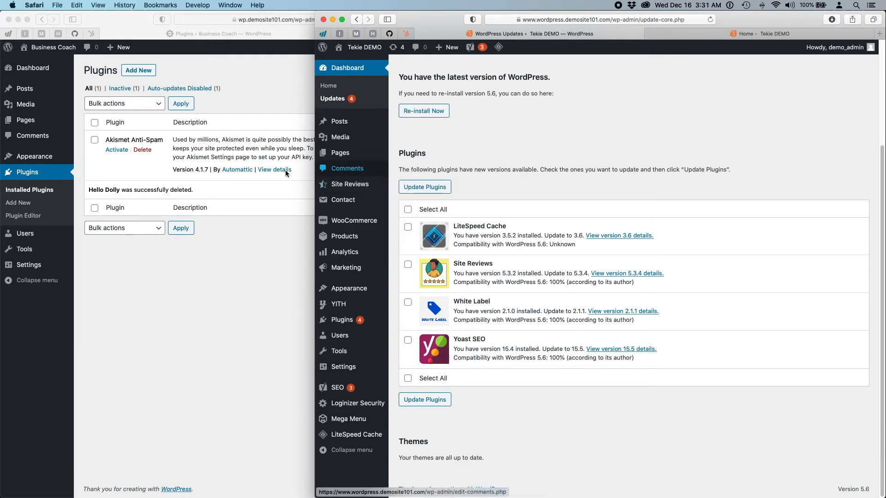
click(295, 181)
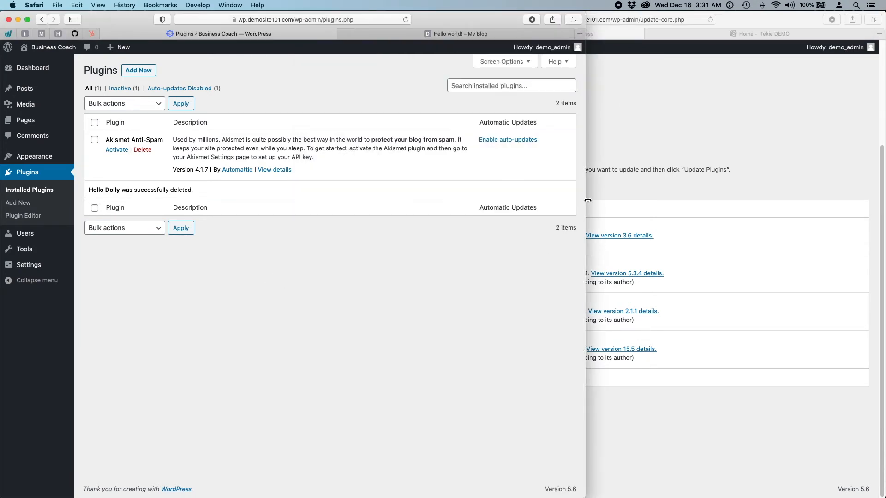
drag(586, 200, 885, 193)
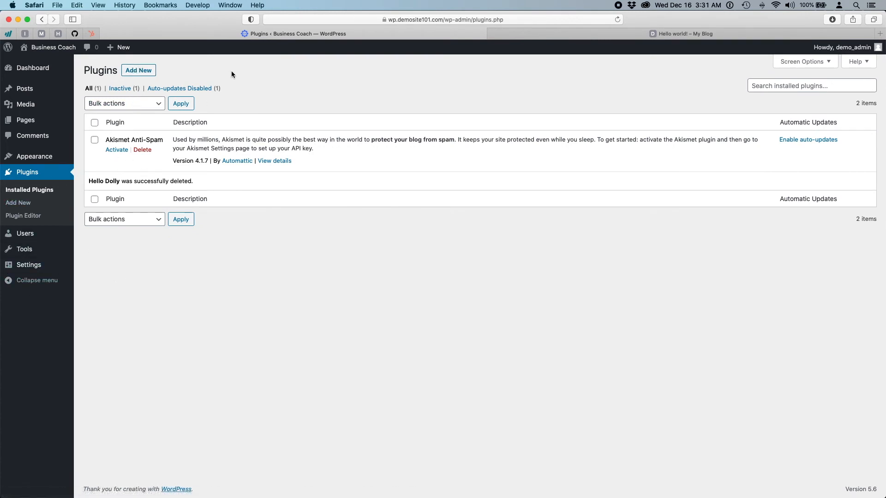
mouse_move(19, 124)
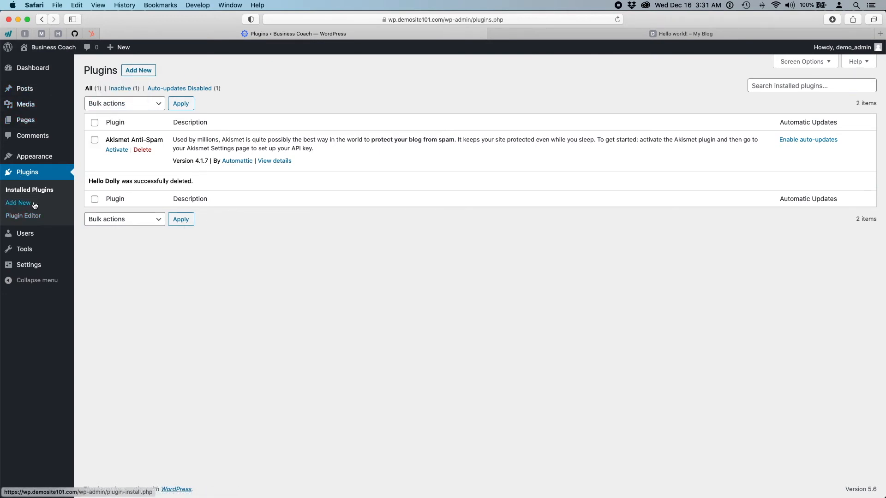
- Search Add New plugins for 'testimonial', returning 803 results led by Strong Testimonials
click(129, 72)
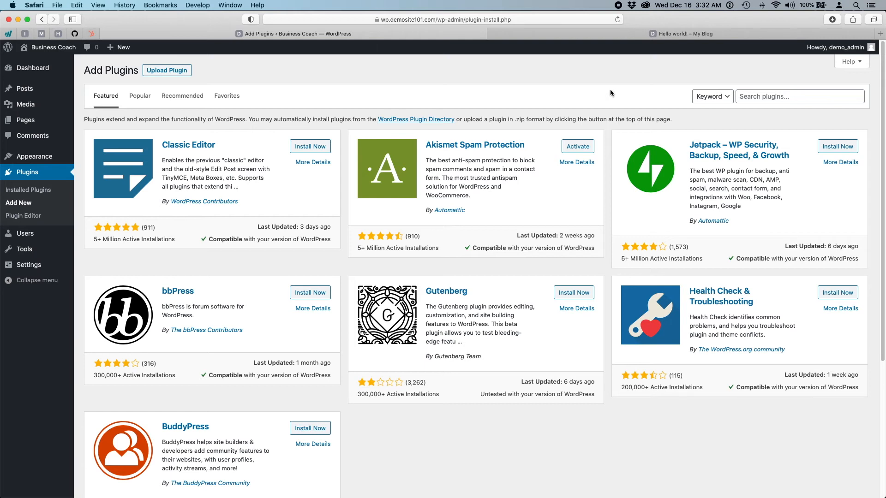
click(780, 101)
text(review)
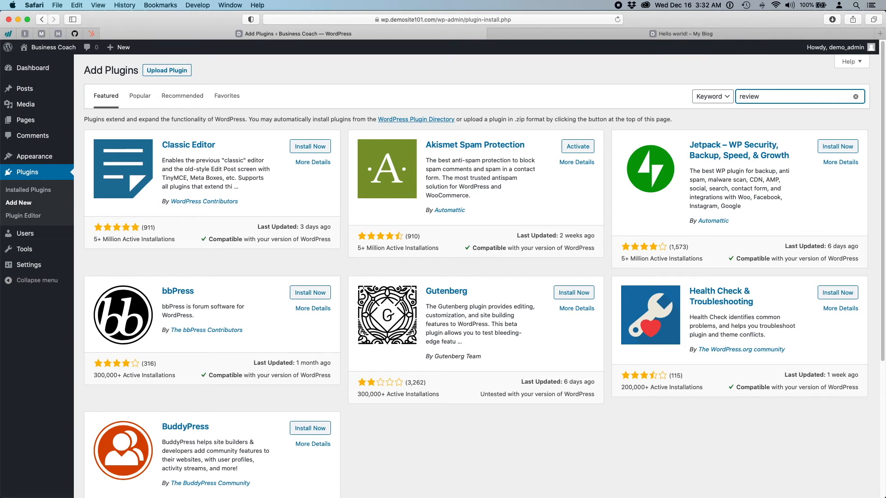
key(BackSpace)
key(BackSpace)
key(BackSpace)
key(BackSpace)
key(BackSpace)
key(BackSpace)
text(te)
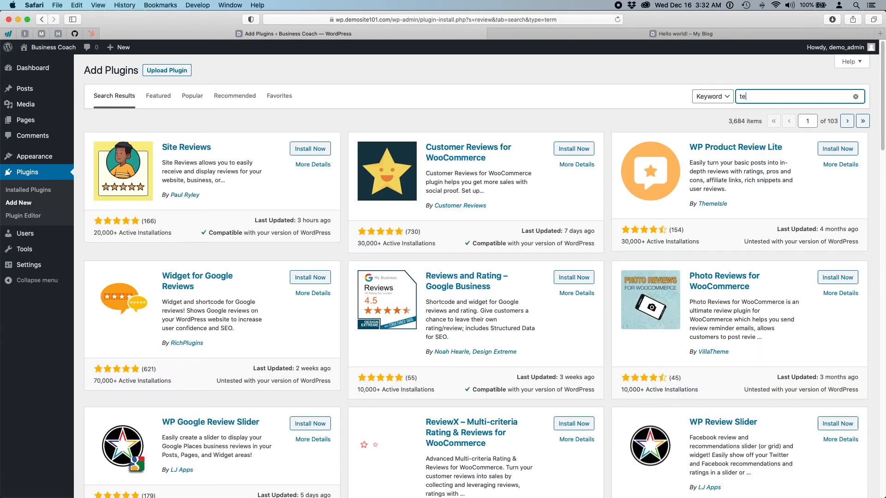
text(stimonial)
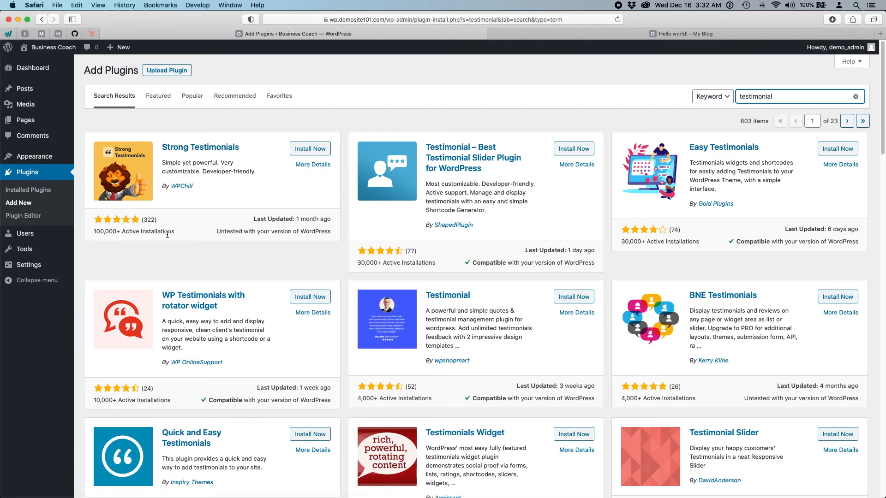
drag(173, 234, 92, 234)
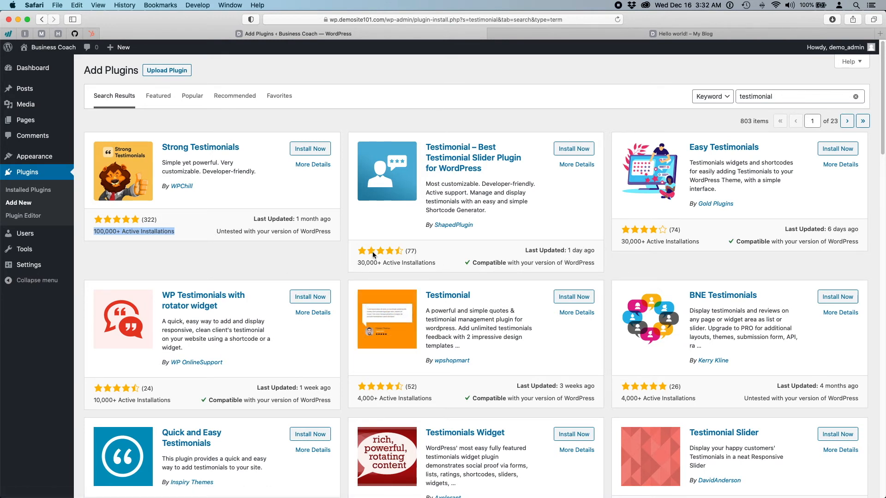
click(181, 245)
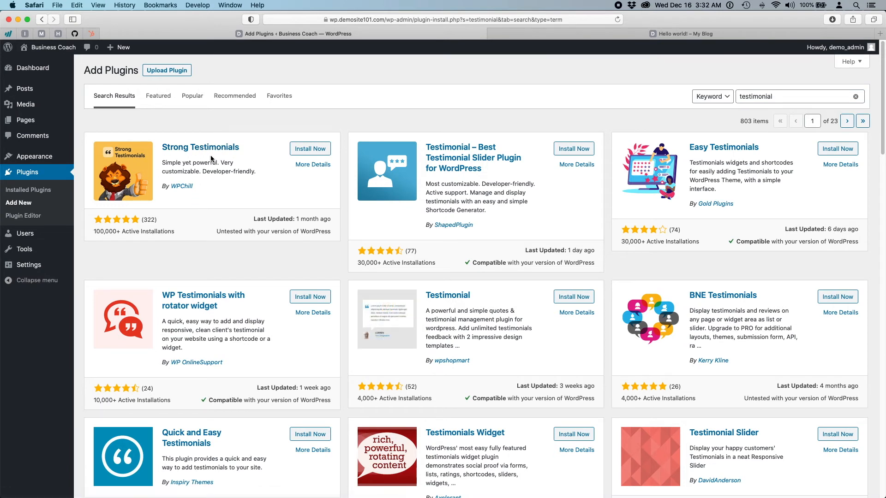
- Open Strong Testimonials' details and check it requires WordPress 5.2+ and PHP 5.6+
click(228, 150)
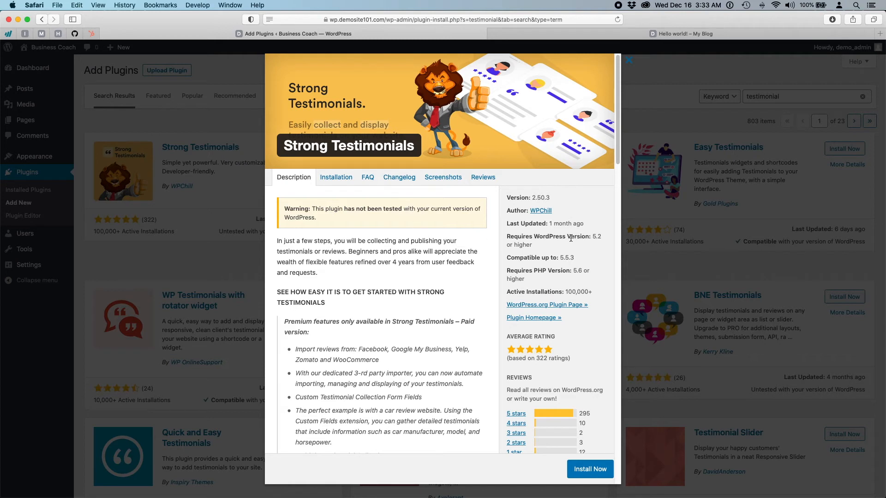
drag(592, 236, 594, 249)
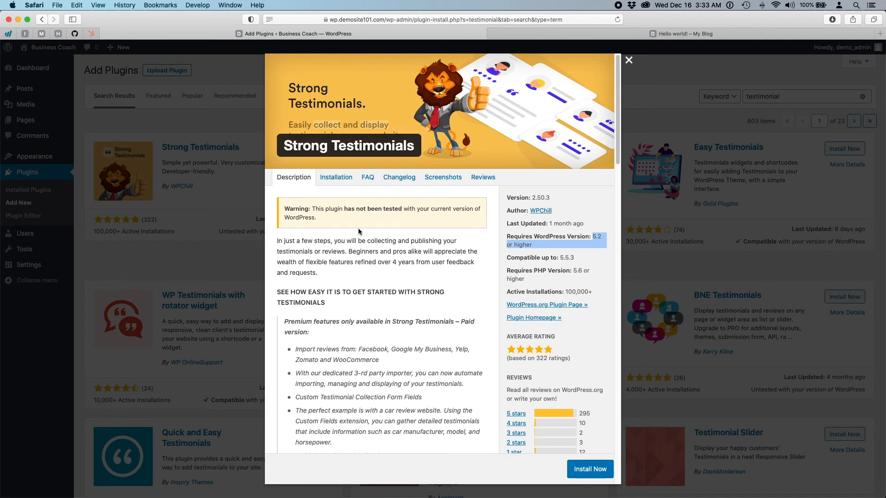
drag(571, 270, 572, 276)
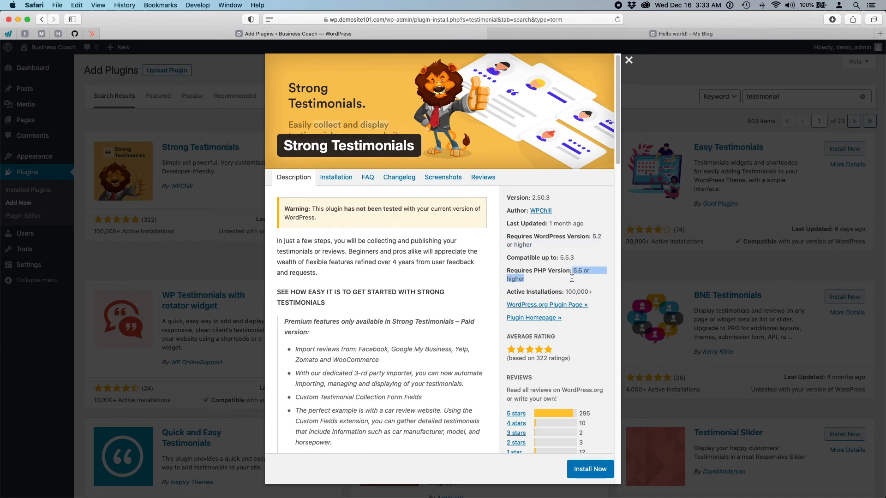
click(573, 278)
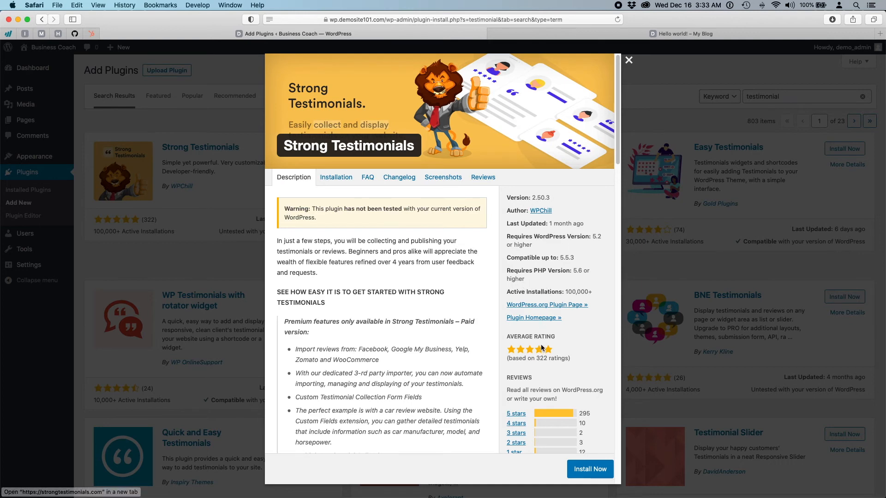
scroll(568, 294, down, 5)
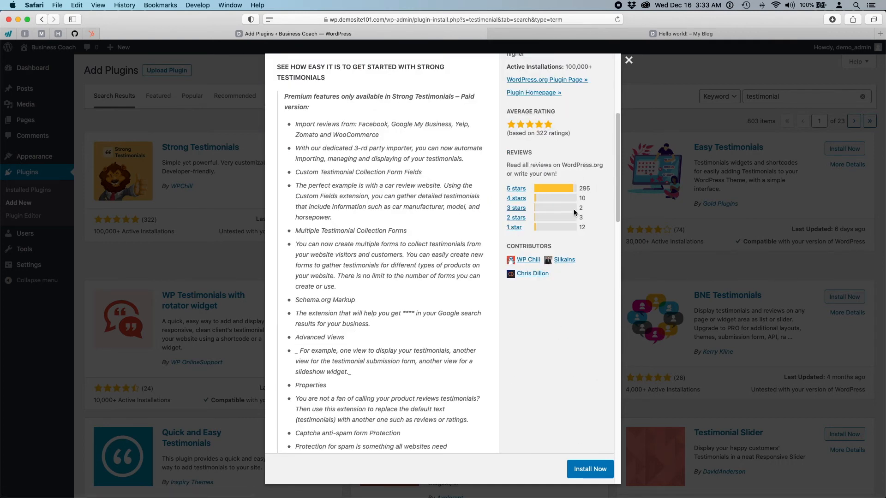
scroll(355, 327, up, 10)
scroll(355, 326, down, 12)
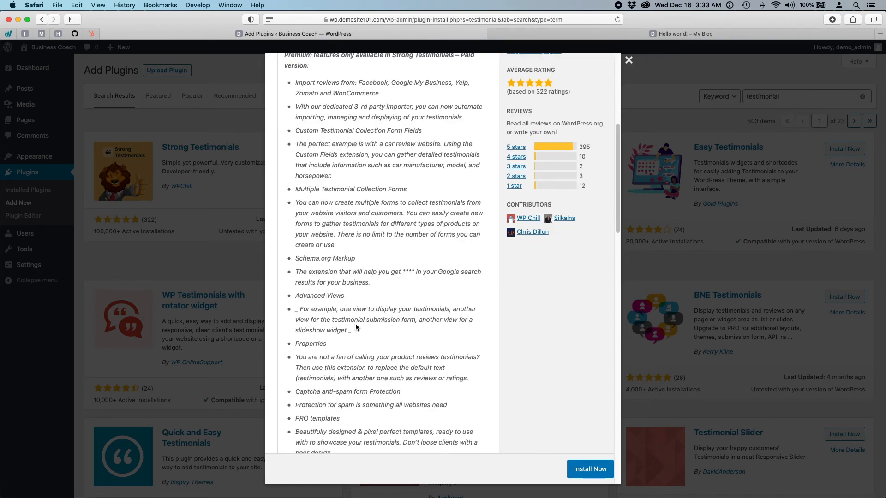
scroll(355, 327, down, 13)
scroll(355, 326, up, 16)
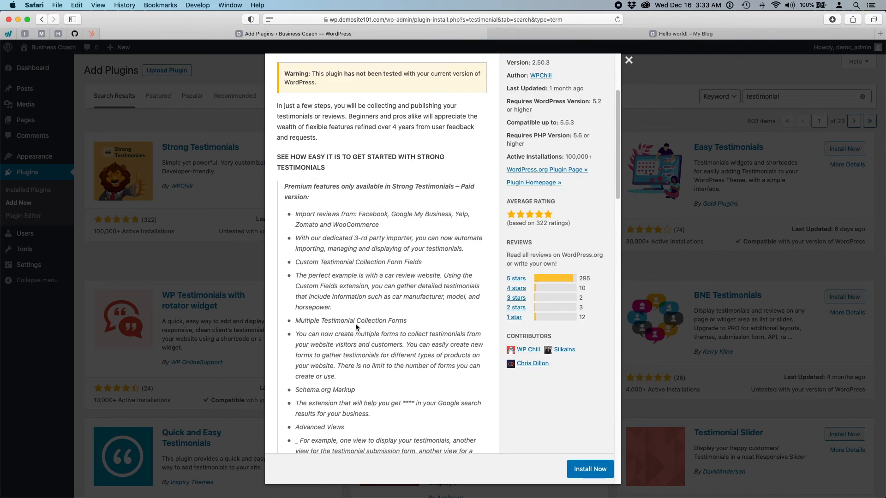
scroll(355, 326, up, 3)
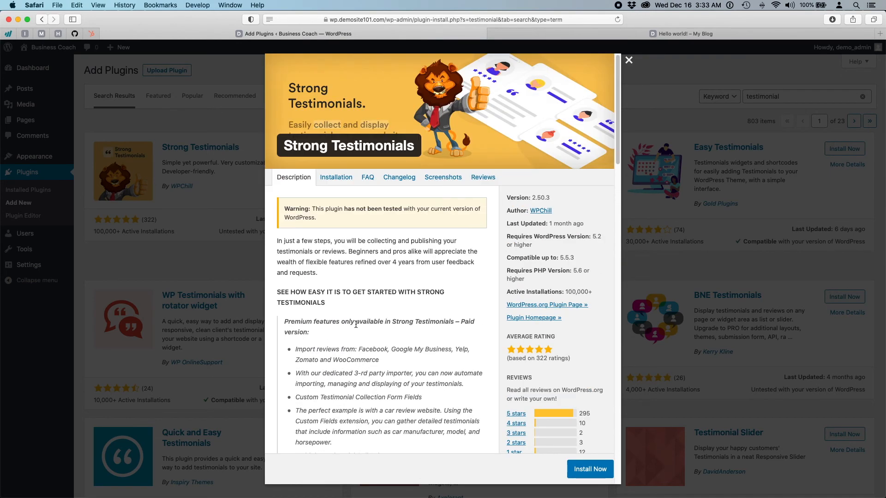
- Look through the plugin's Installation and Screenshots tabs, viewing the first screenshot full size
click(345, 181)
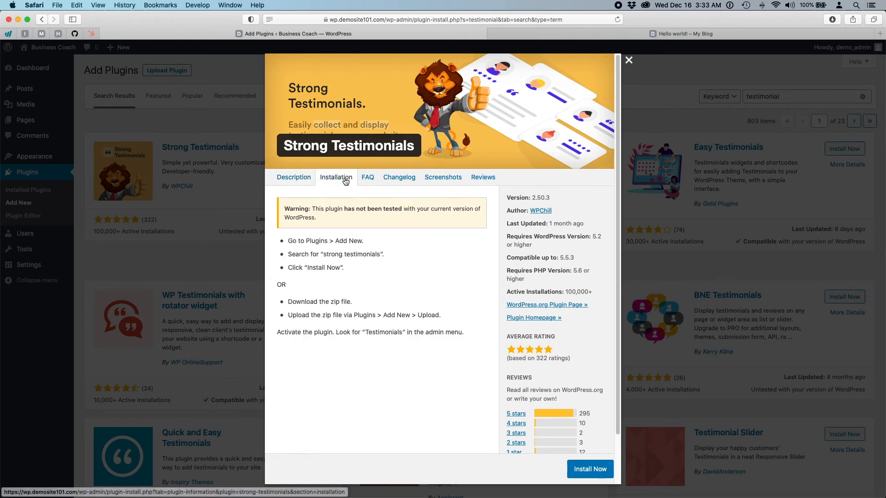
click(438, 183)
scroll(466, 315, down, 5)
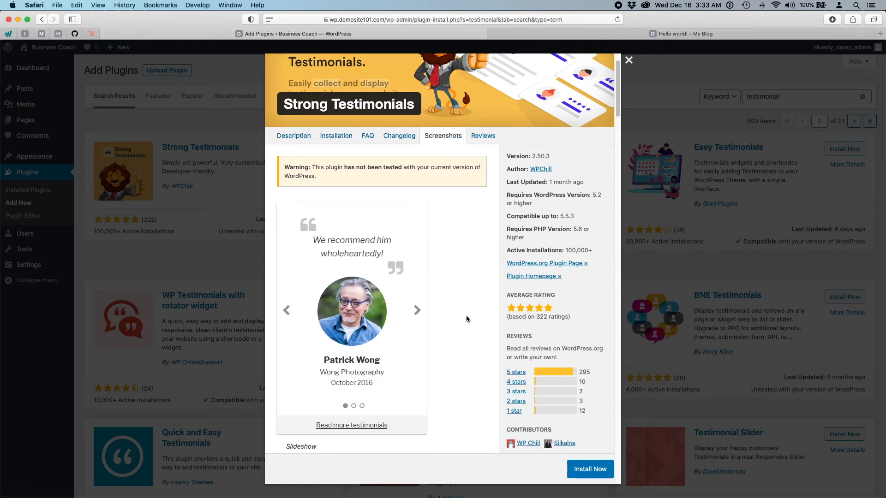
click(416, 196)
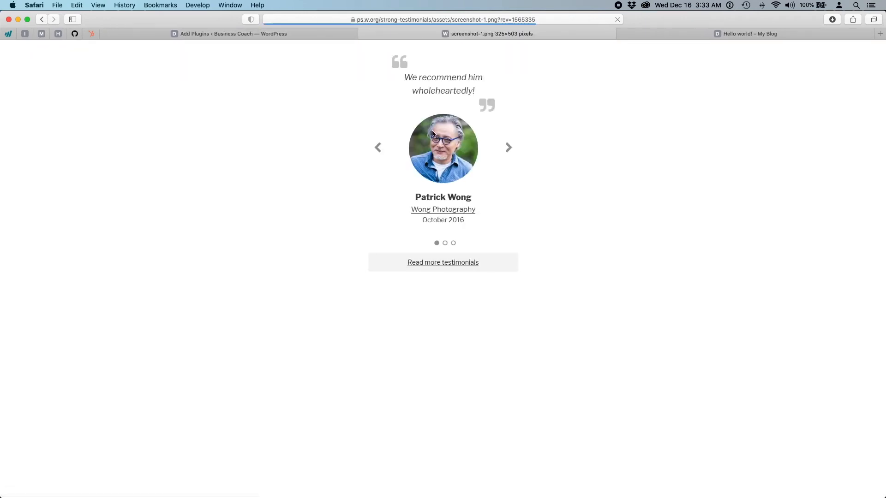
click(363, 35)
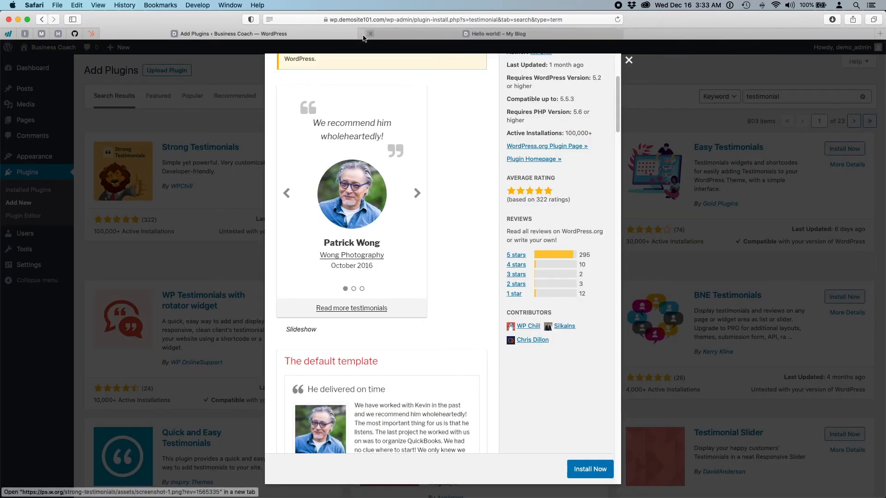
scroll(441, 298, down, 5)
scroll(441, 297, down, 15)
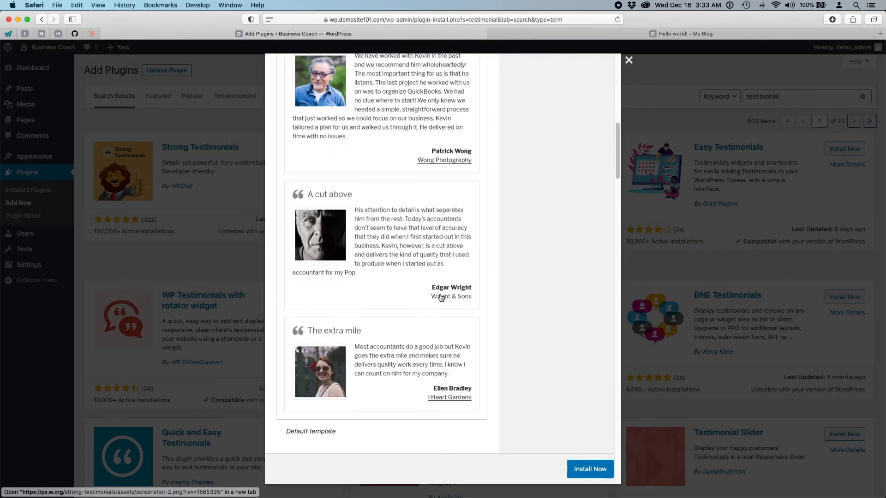
scroll(440, 298, down, 5)
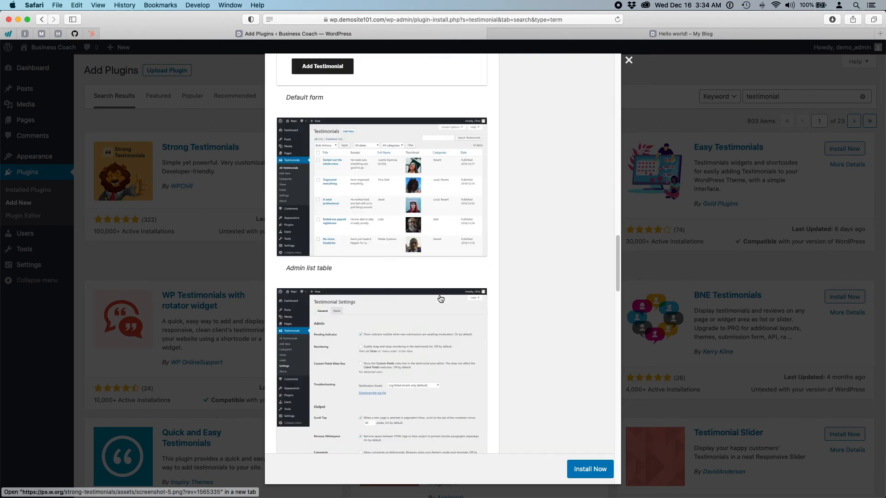
scroll(440, 299, up, 20)
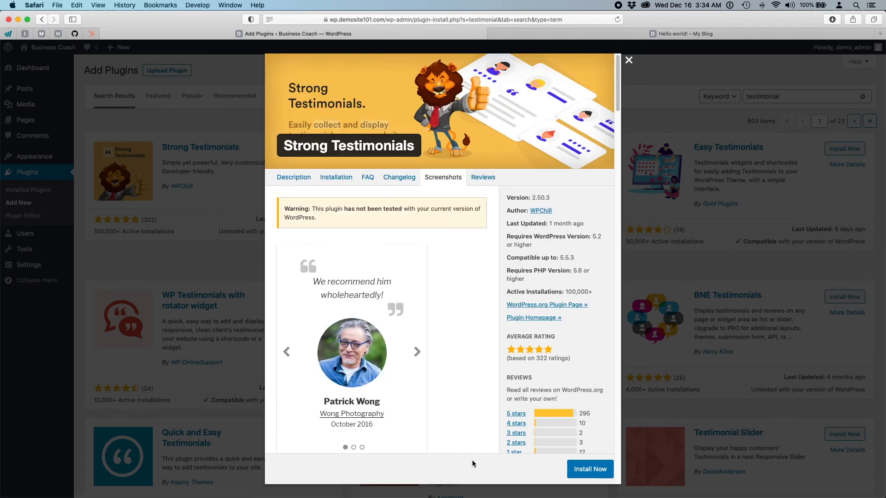
click(629, 62)
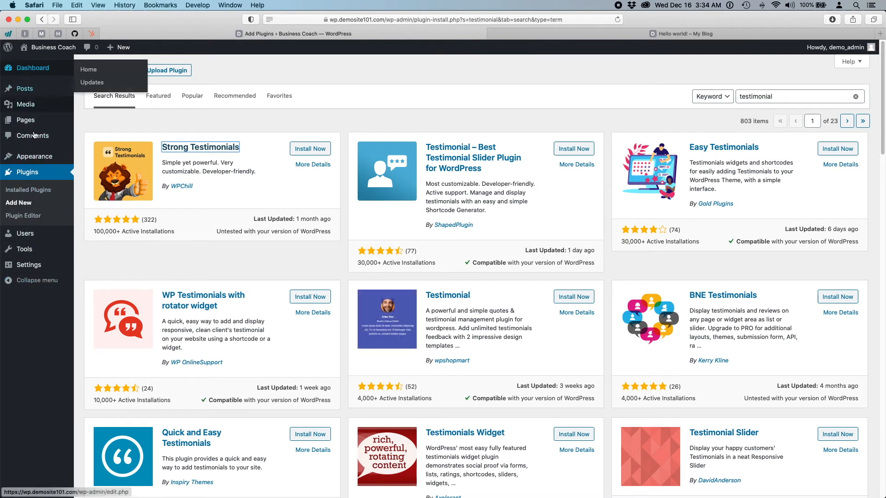
- Install Strong Testimonials and activate it
click(317, 149)
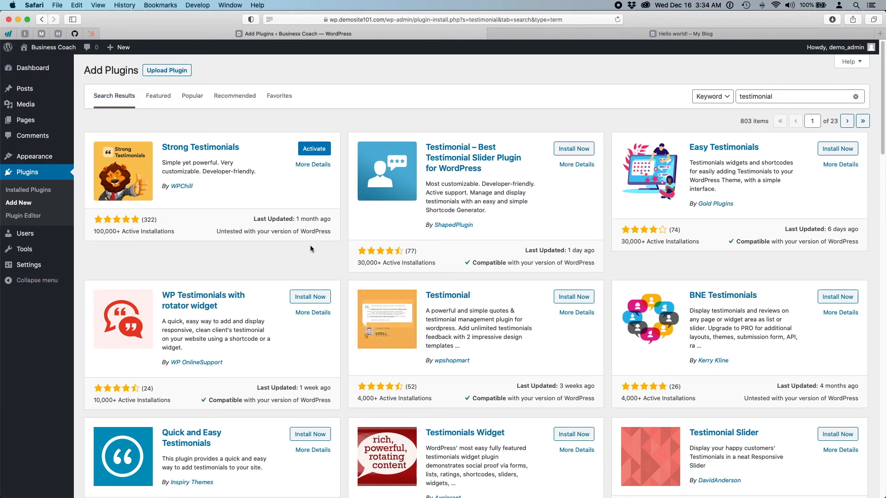
click(313, 149)
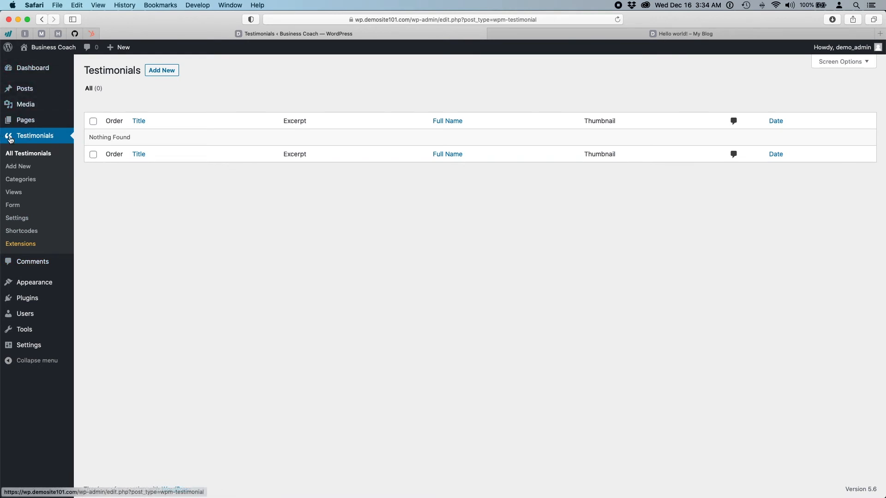
- Browse the Strong Testimonials shortcode reference in the admin area
click(102, 216)
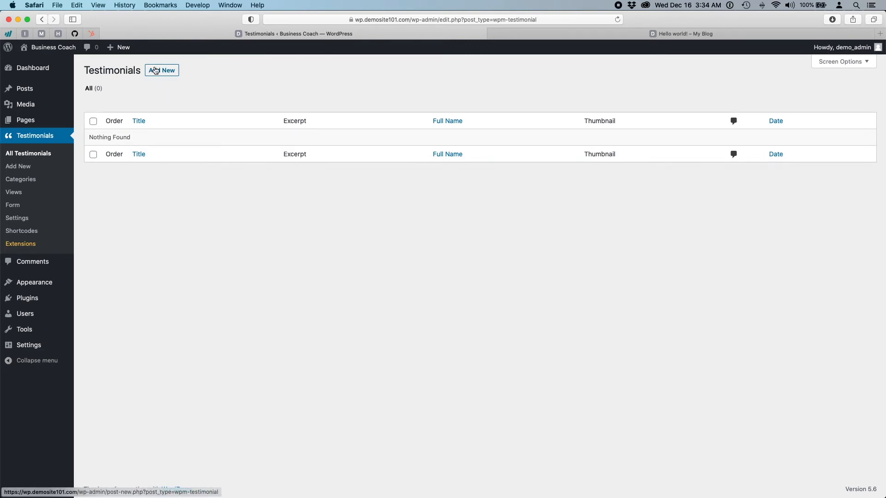
click(23, 232)
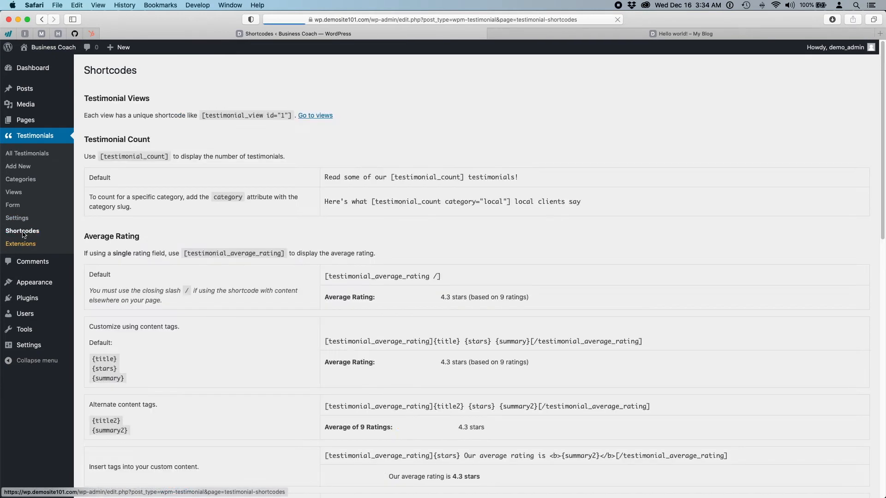
scroll(203, 286, down, 10)
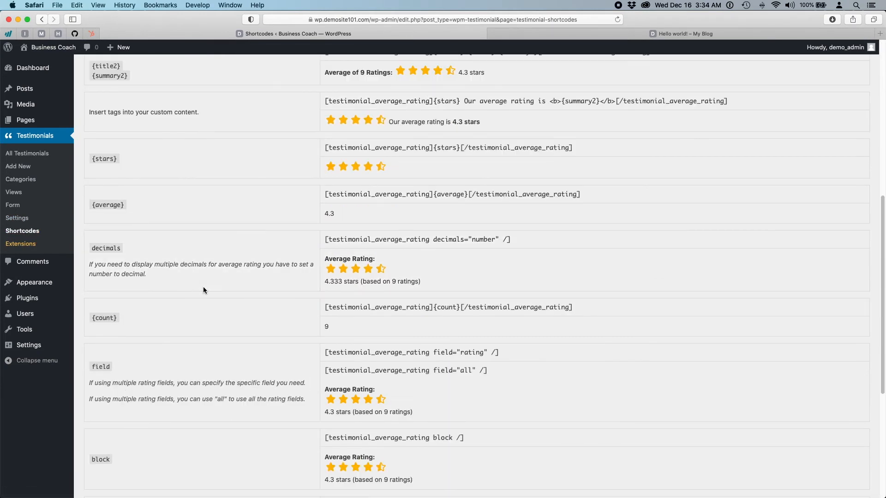
scroll(203, 290, down, 5)
scroll(203, 289, up, 13)
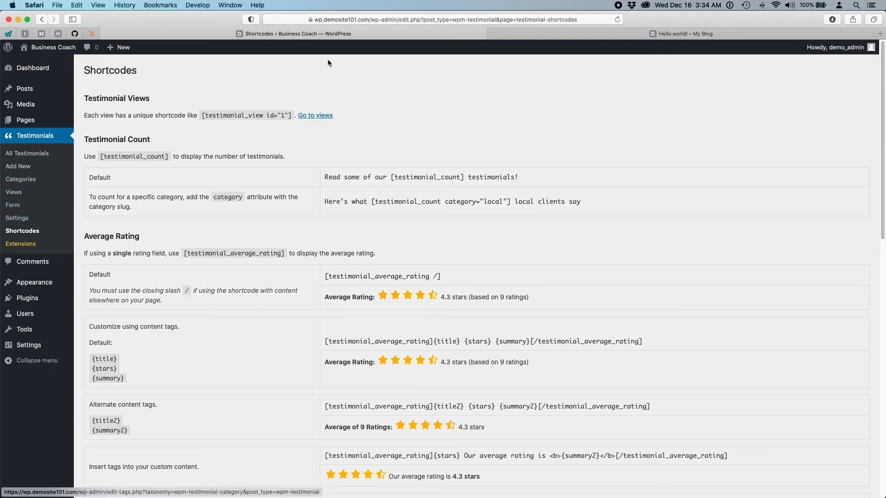
click(556, 72)
- Glance at the Hello world! post, then return to admin and start a new testimonial
click(561, 34)
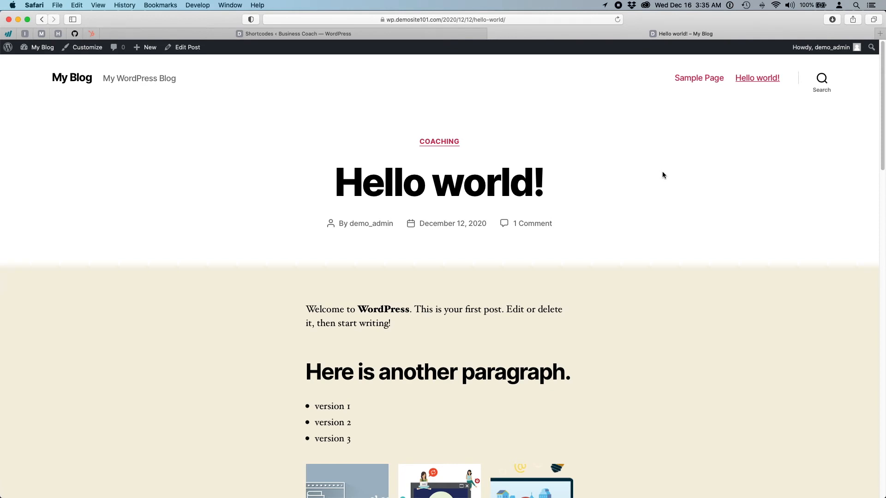
mouse_move(390, 38)
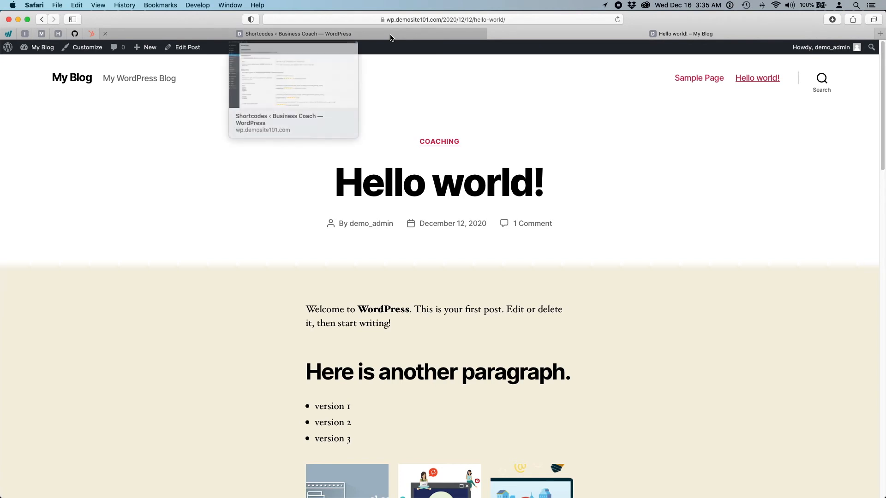
click(404, 36)
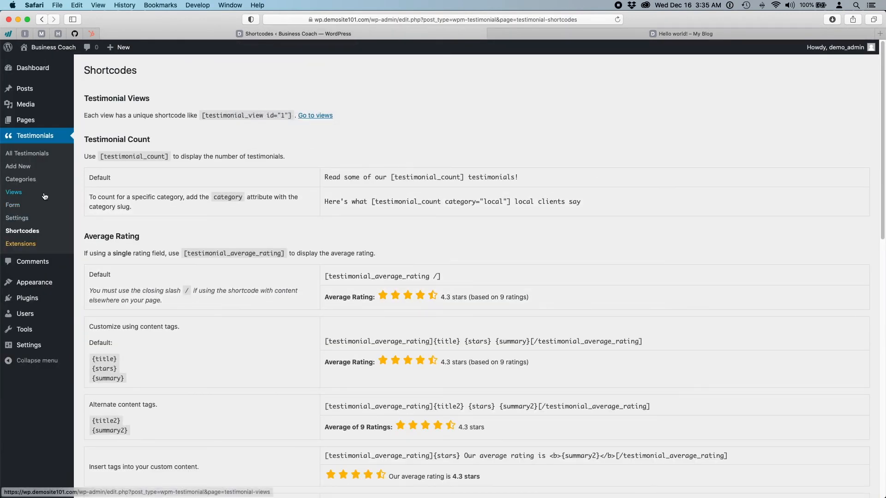
click(21, 167)
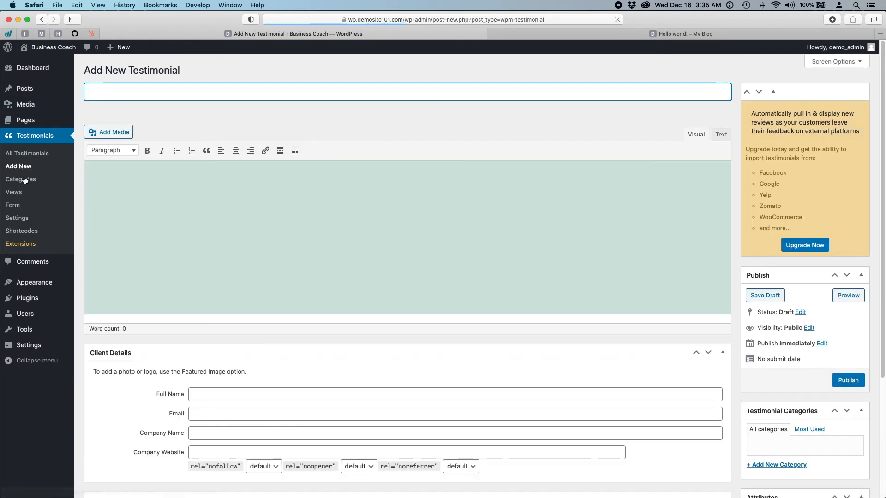
click(263, 210)
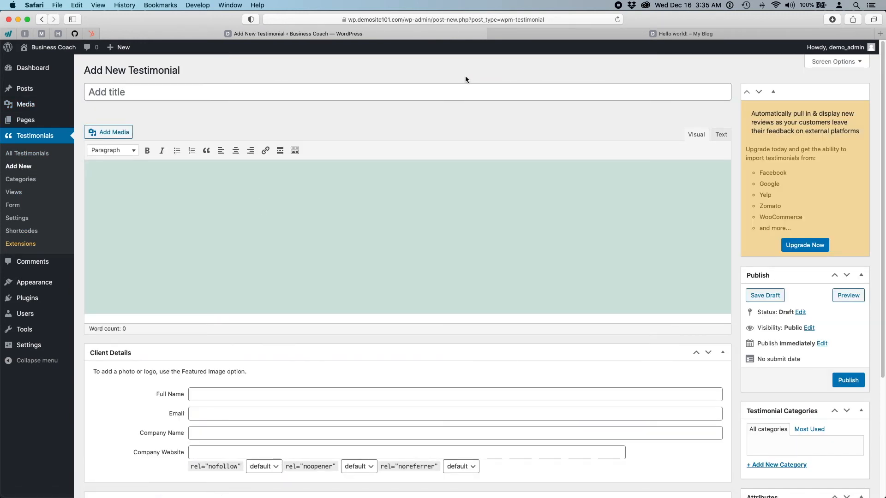
click(431, 94)
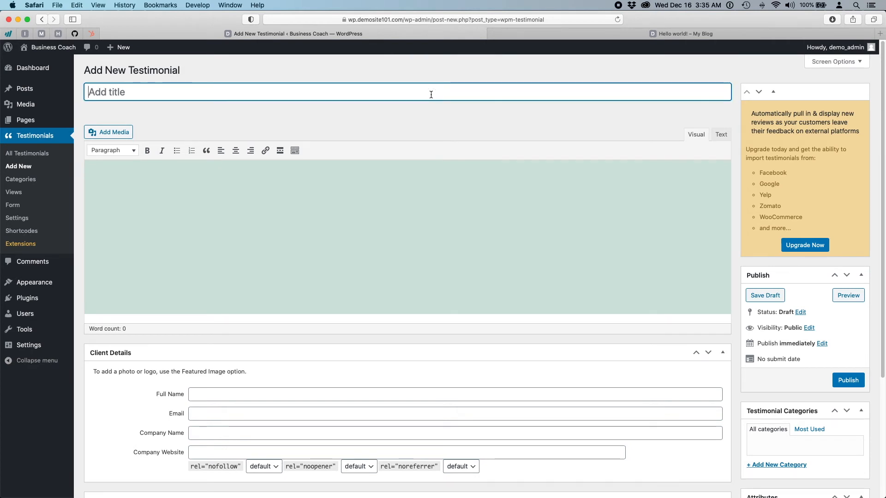
click(270, 192)
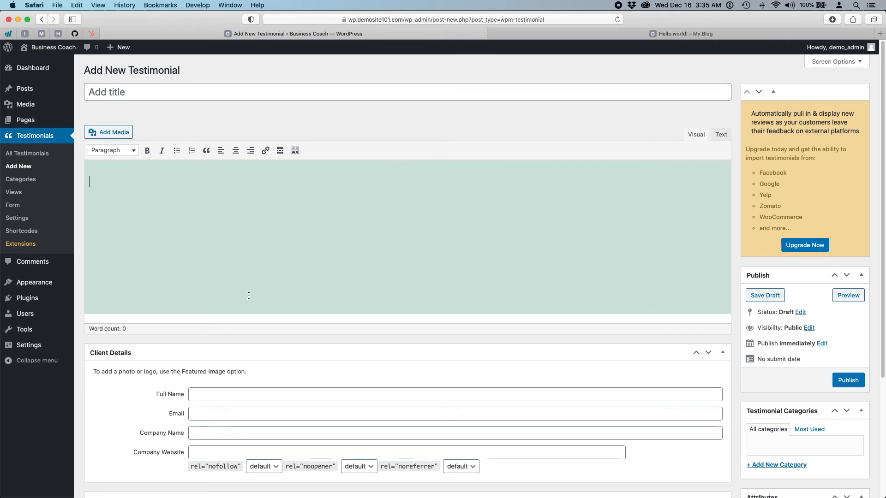
scroll(328, 358, down, 4)
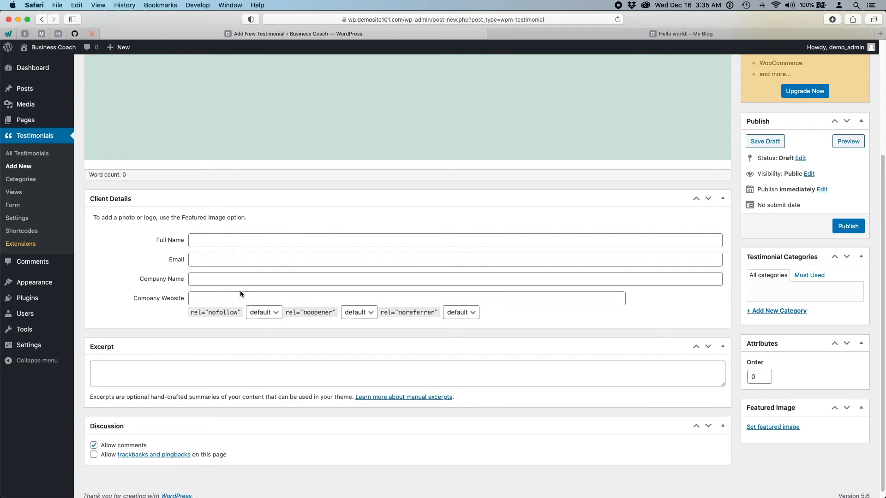
click(208, 240)
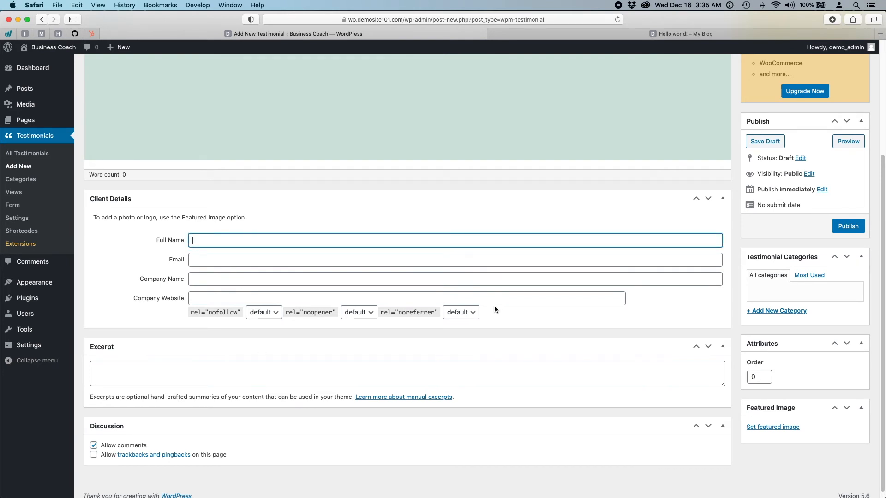
scroll(514, 305, up, 4)
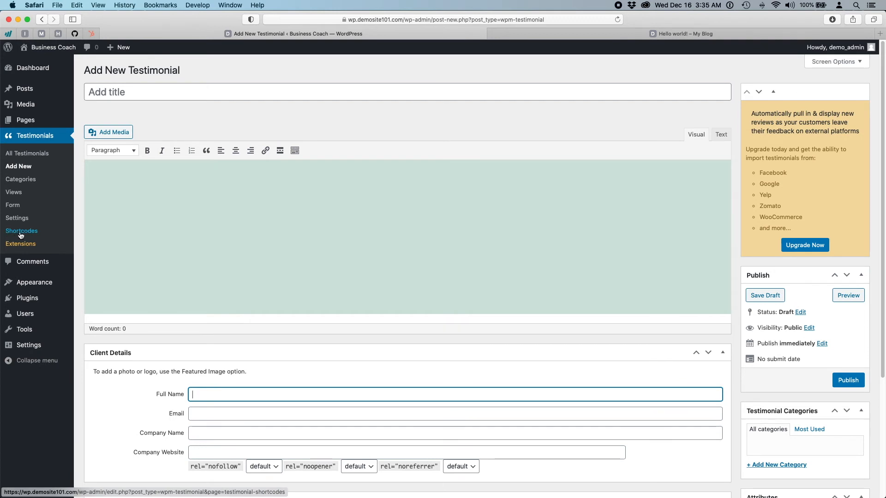
mouse_move(26, 91)
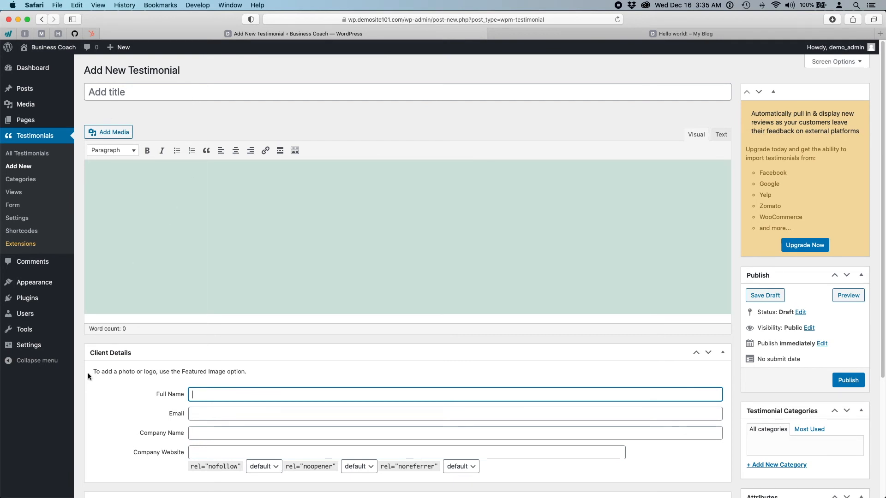
mouse_move(28, 282)
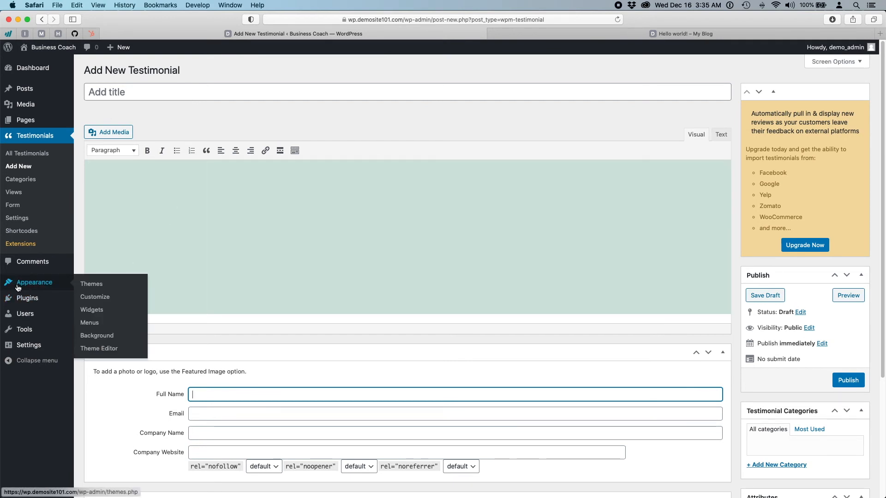
- On Appearance > Widgets, place a Strong Testimonials View widget into the Footer sidebar
click(96, 311)
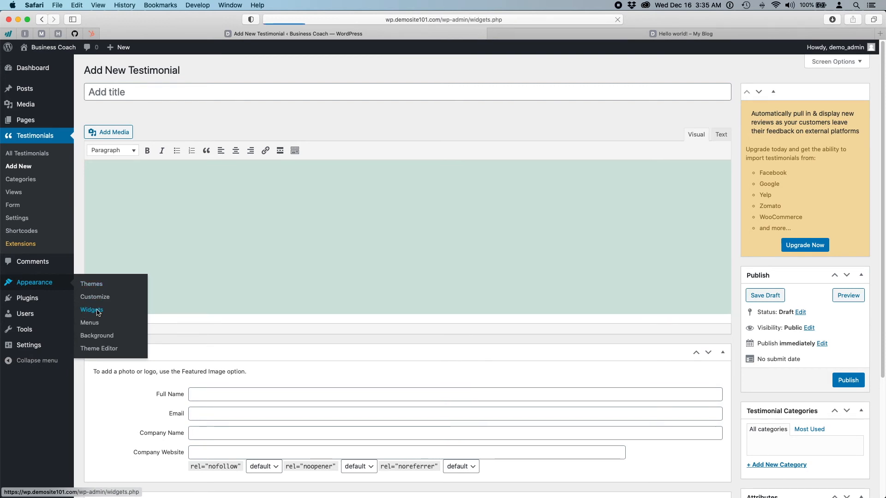
scroll(447, 393, down, 1)
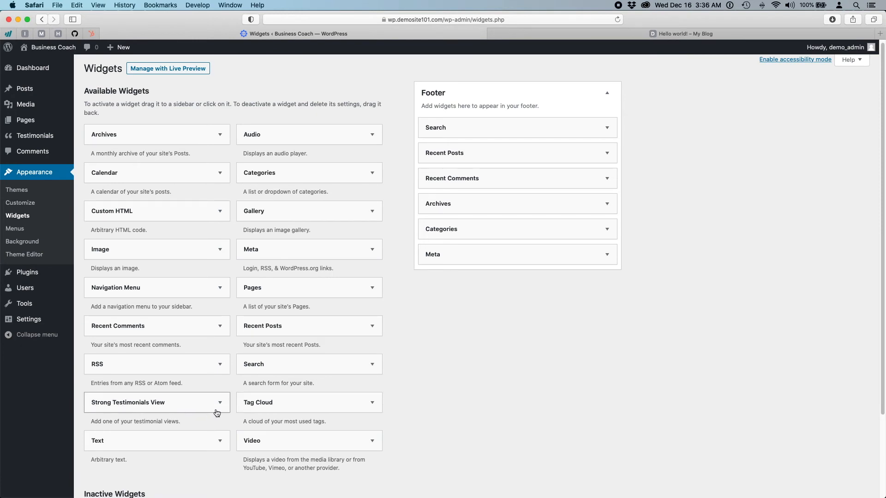
drag(180, 412, 522, 288)
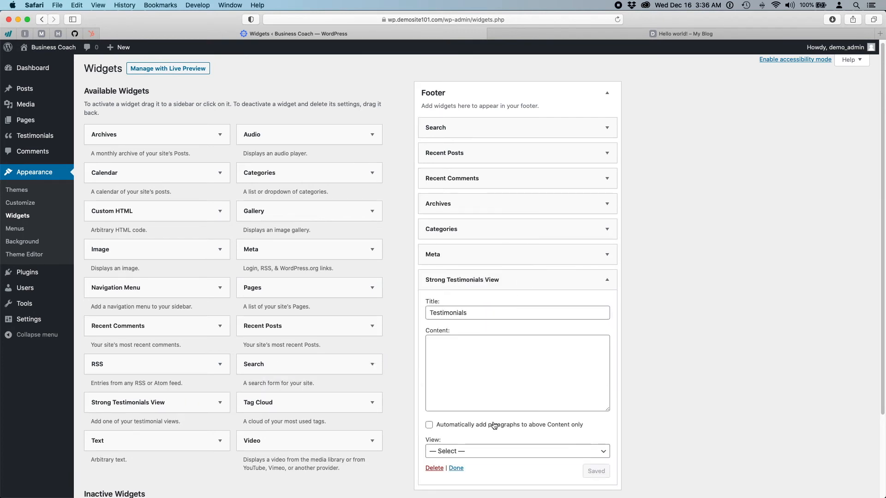
scroll(685, 401, down, 4)
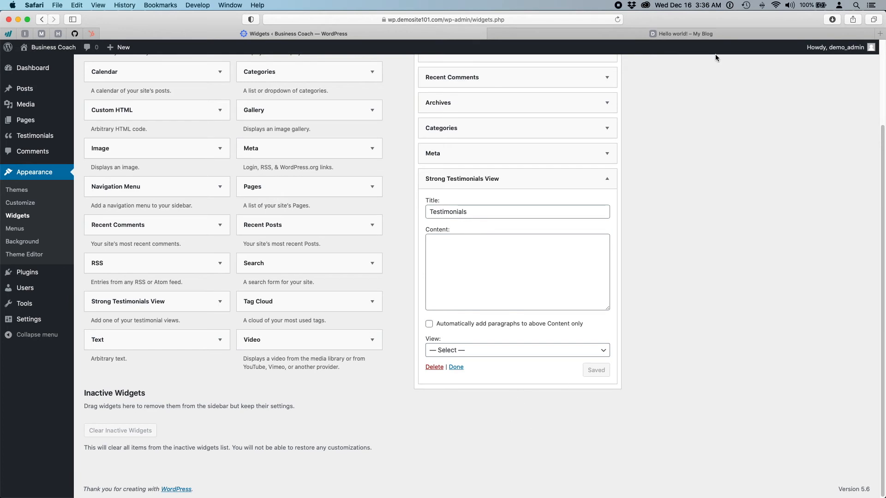
- Reload the Hello world! post and select the new Testimonials heading in its footer
click(678, 34)
scroll(676, 322, down, 20)
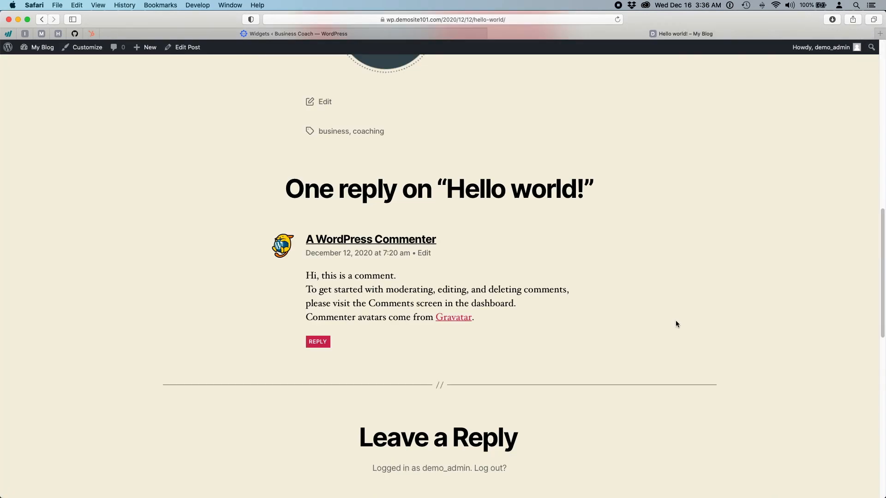
click(617, 19)
scroll(605, 273, down, 20)
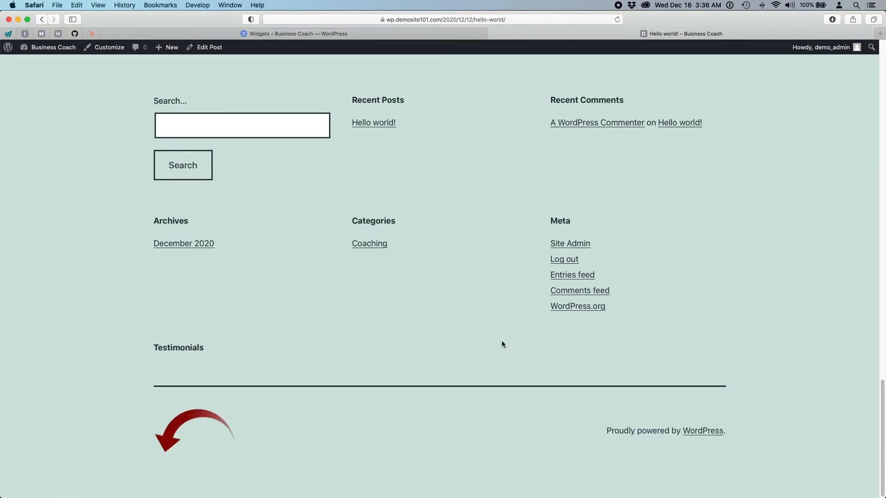
scroll(502, 339, up, 20)
scroll(502, 341, down, 20)
scroll(502, 342, down, 8)
drag(145, 346, 272, 352)
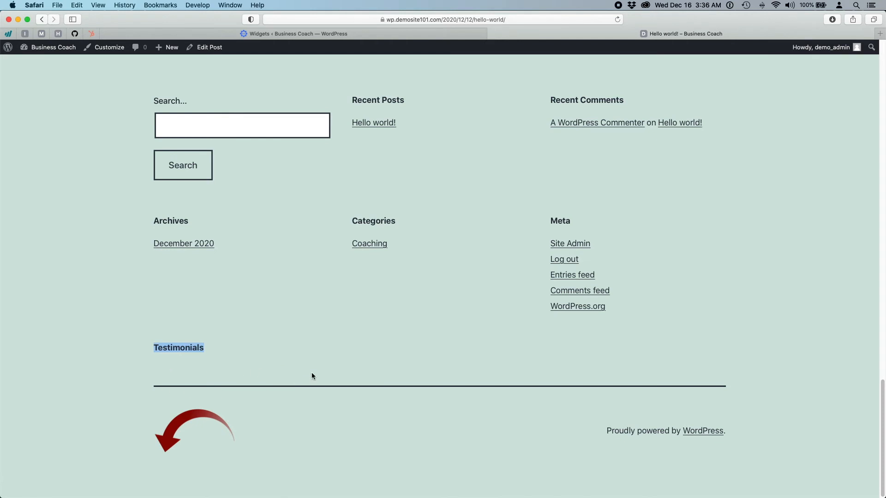
click(160, 373)
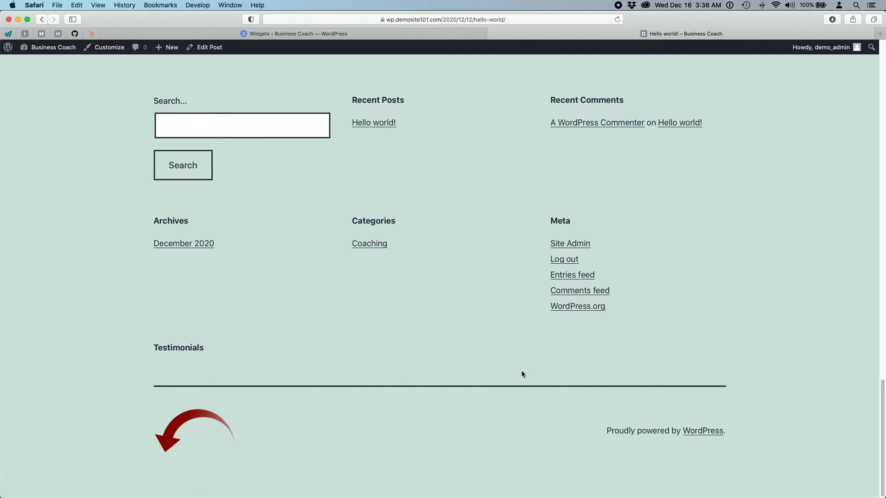
- Go back to the Widgets admin page in the other browser tab
click(397, 35)
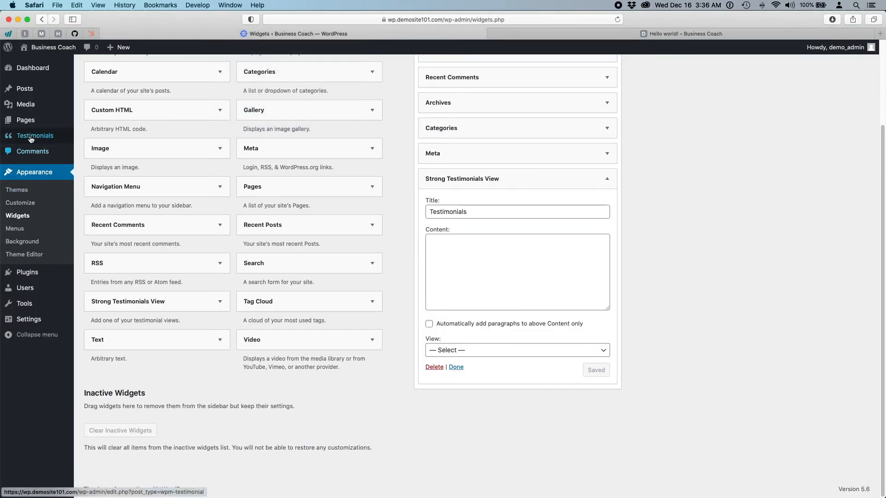
mouse_move(39, 136)
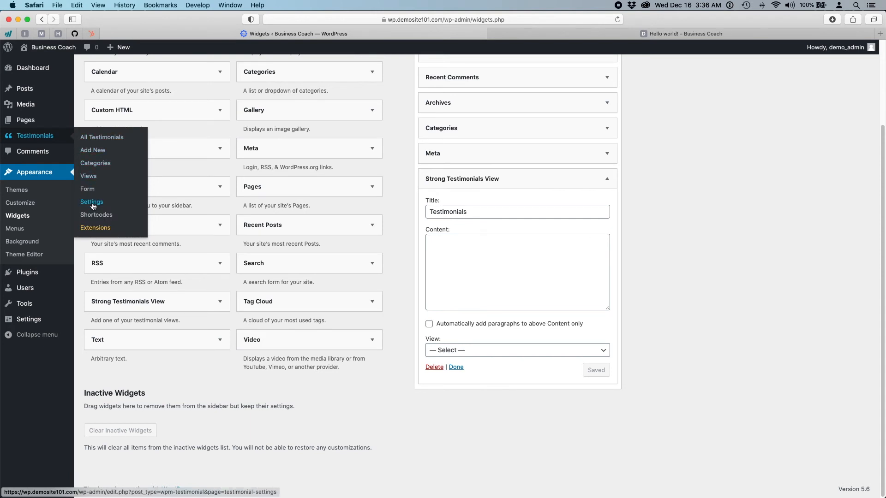
scroll(201, 385, up, 3)
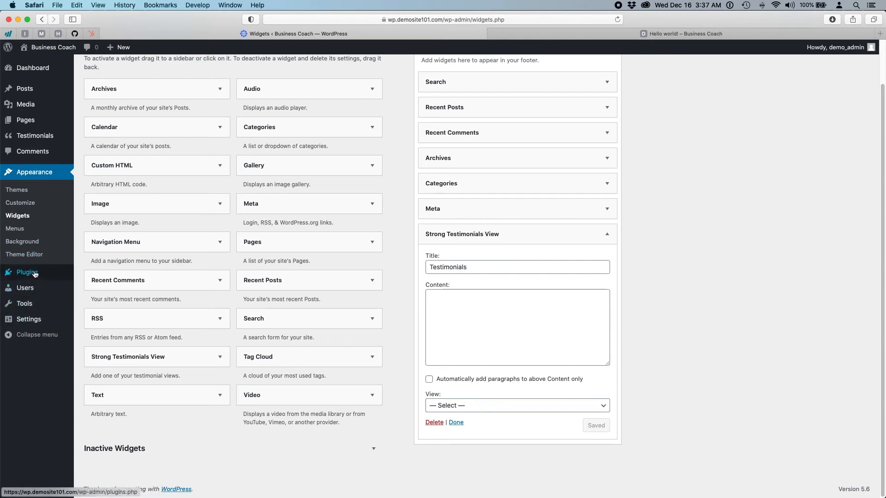
- Open the Users list, which shows only the single administrator account
mouse_move(37, 274)
mouse_move(36, 294)
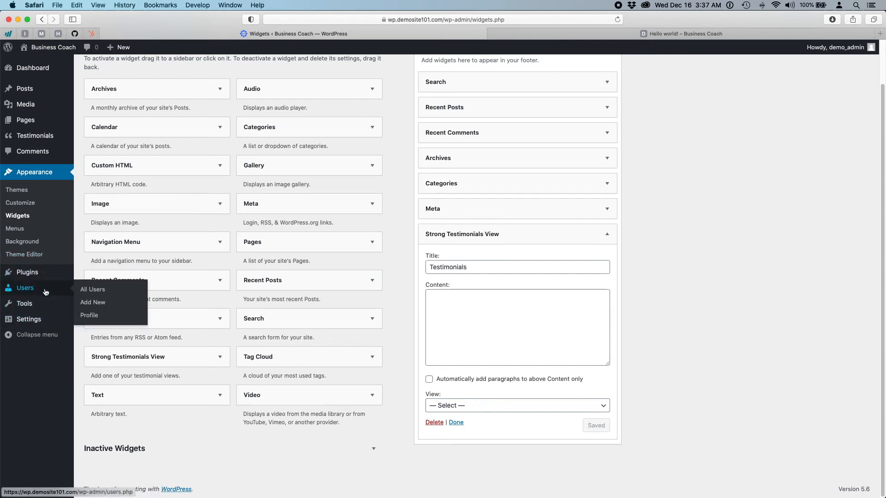
click(26, 291)
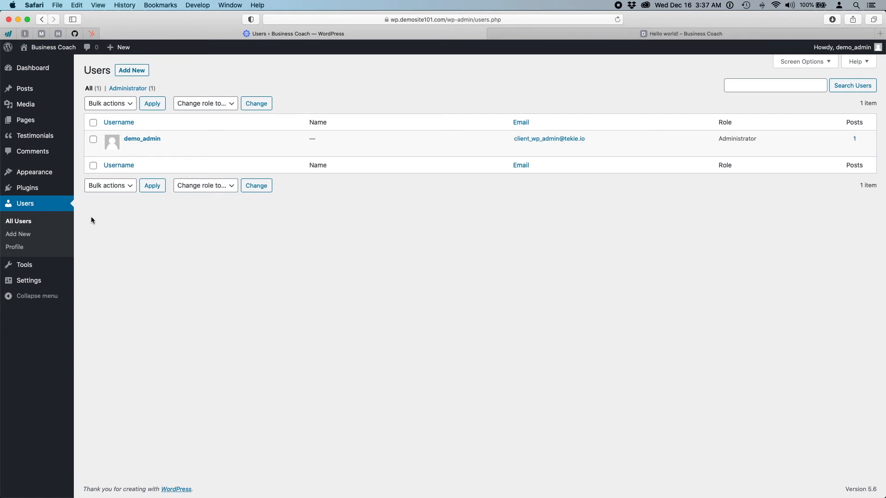
mouse_move(35, 174)
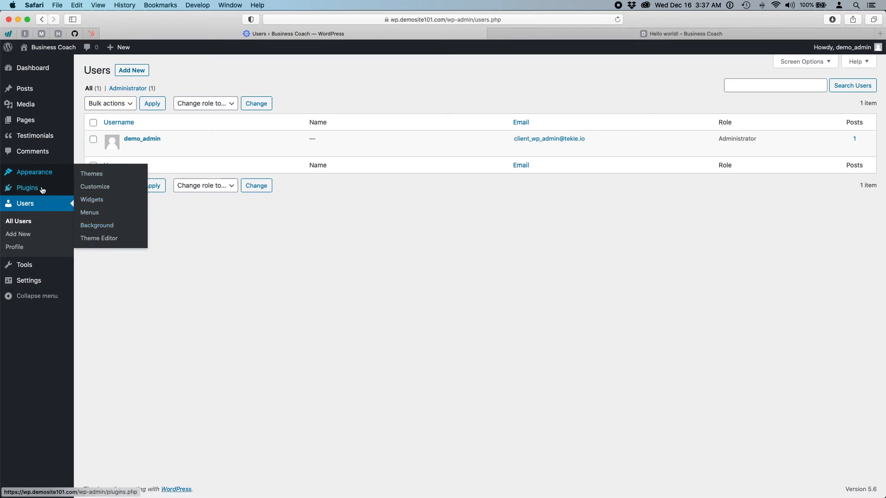
mouse_move(18, 190)
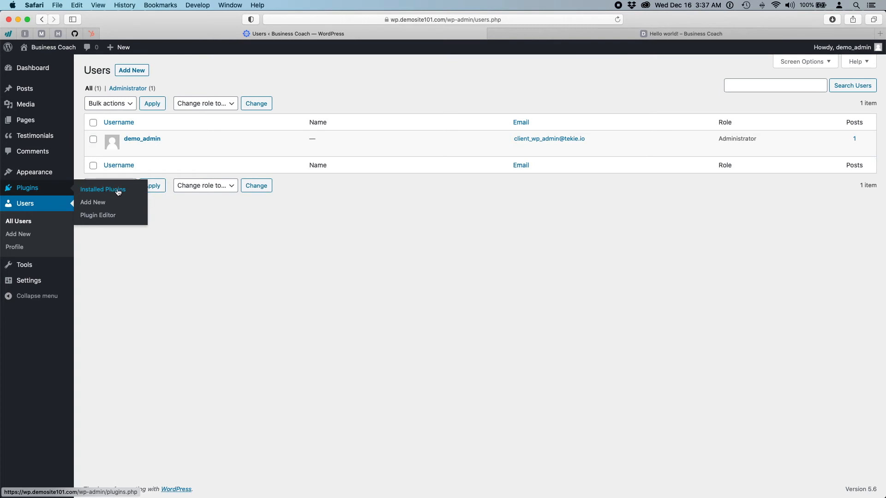
mouse_move(64, 70)
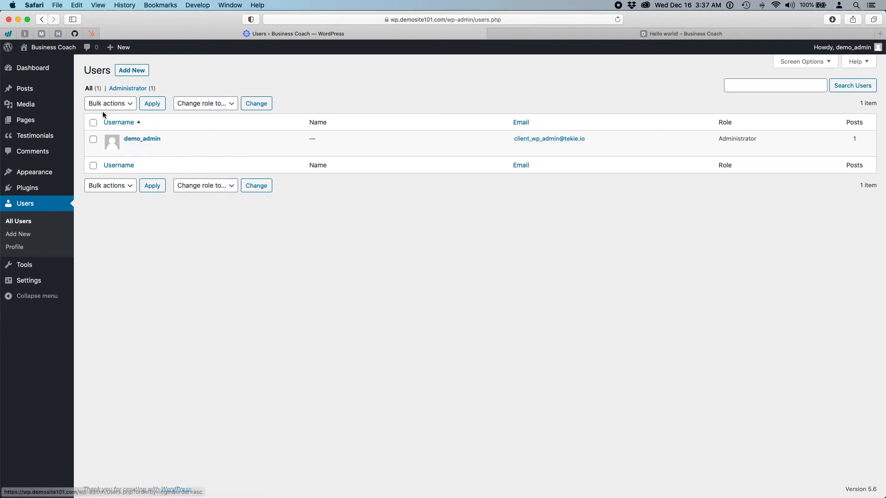
mouse_move(28, 90)
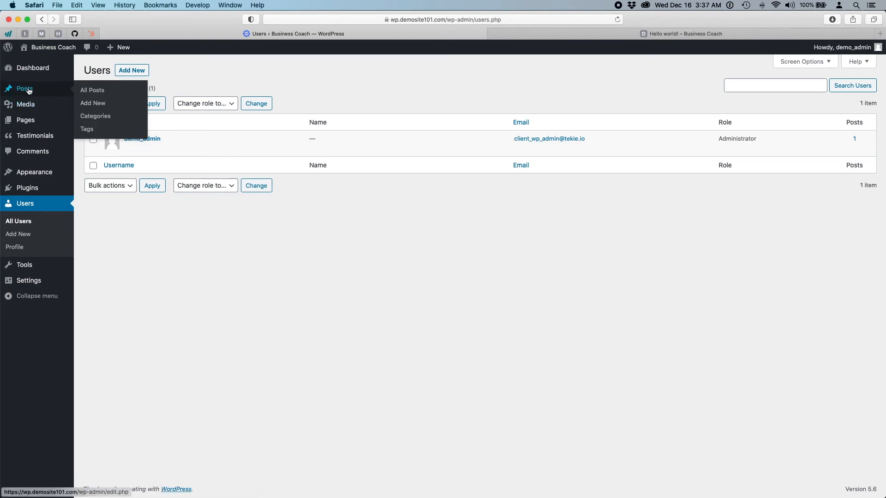
mouse_move(2, 120)
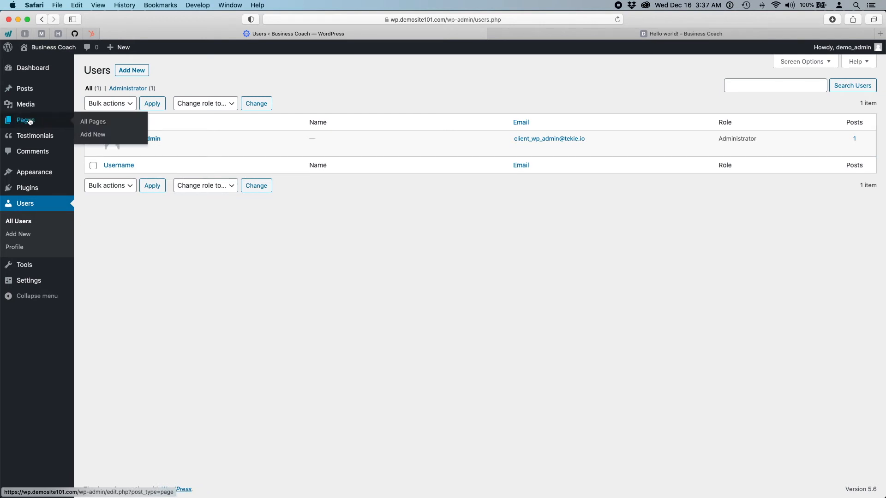
mouse_move(23, 135)
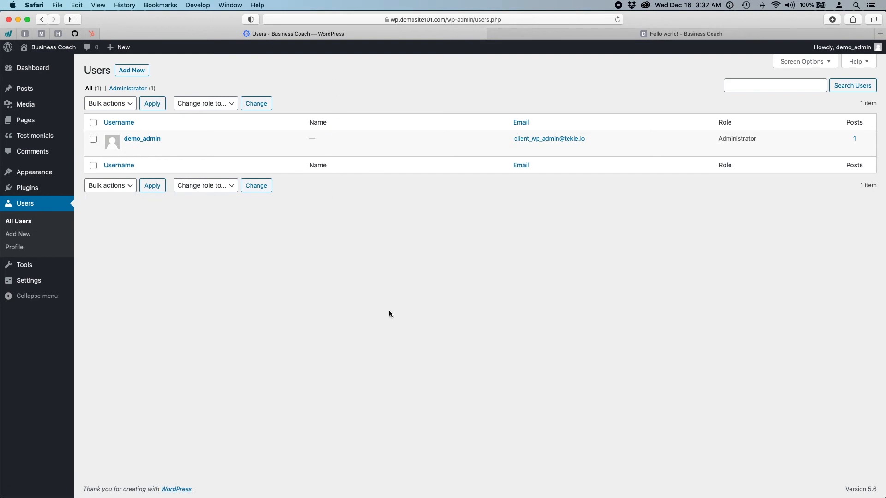
- On Add New User, enter the username, e-mail address, first name and last name
click(134, 70)
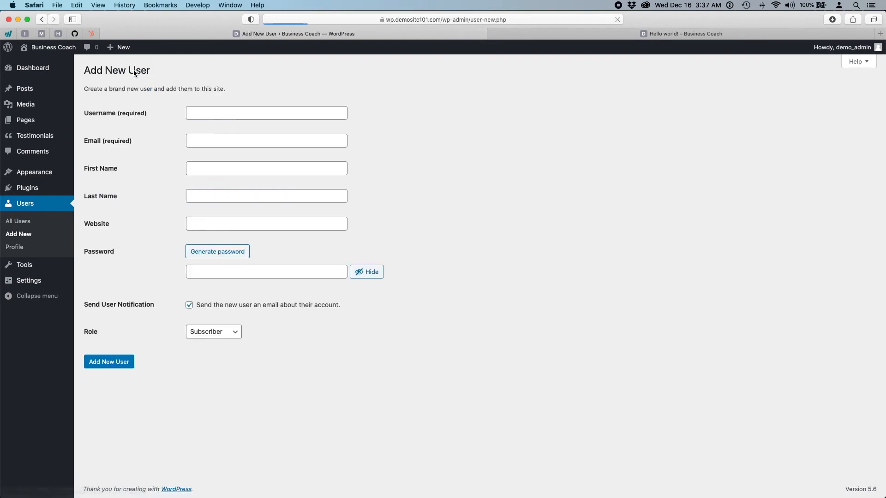
click(215, 116)
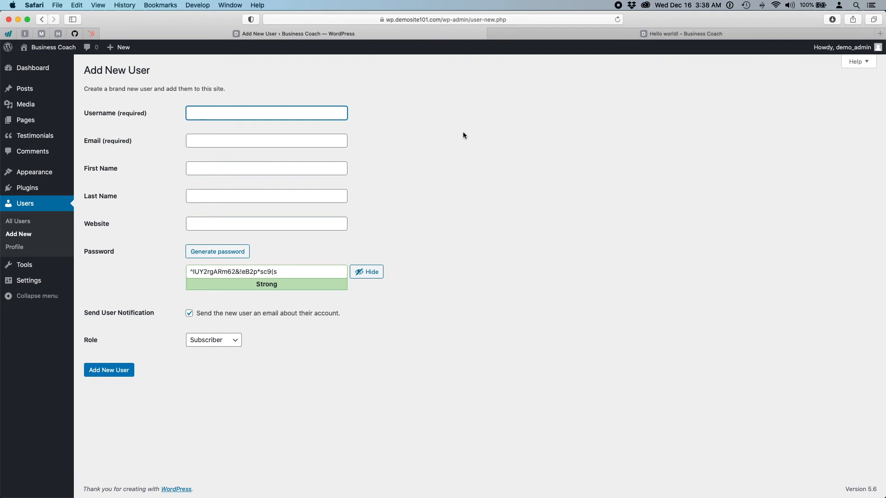
text(Blogger12)
key(Tab)
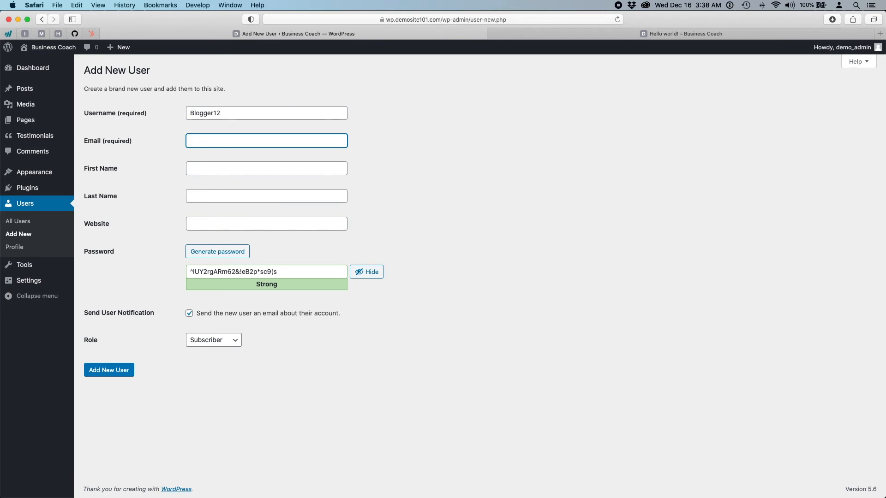
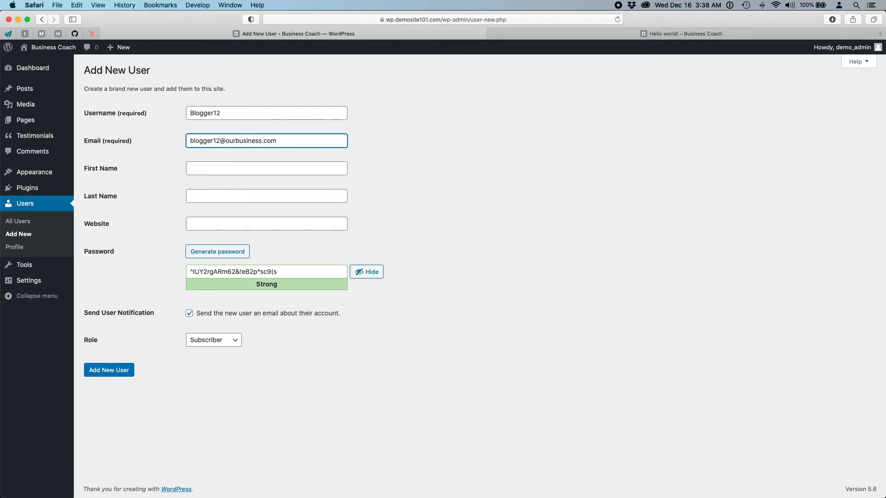
key(Tab)
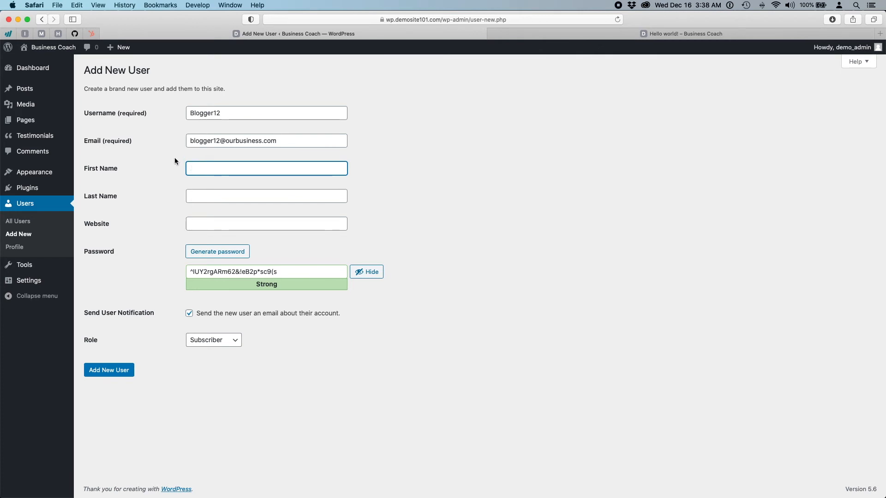
text(Blogger)
key(Tab)
text(Twelve)
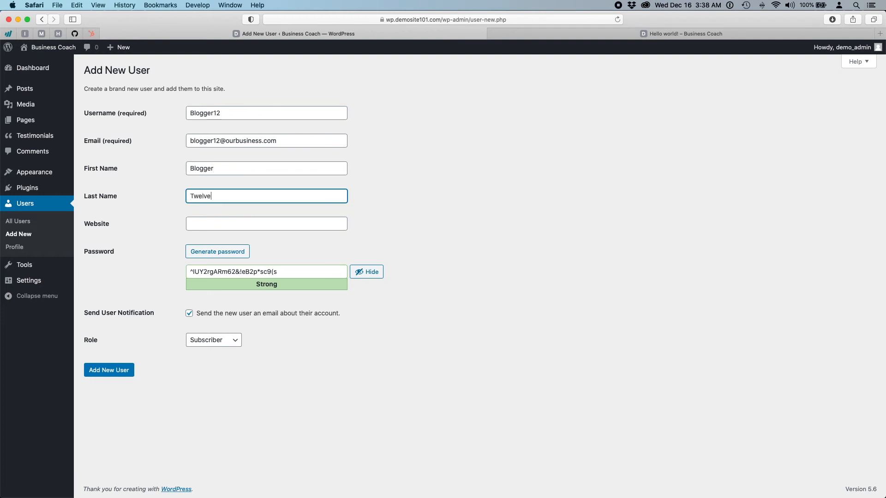
key(Tab)
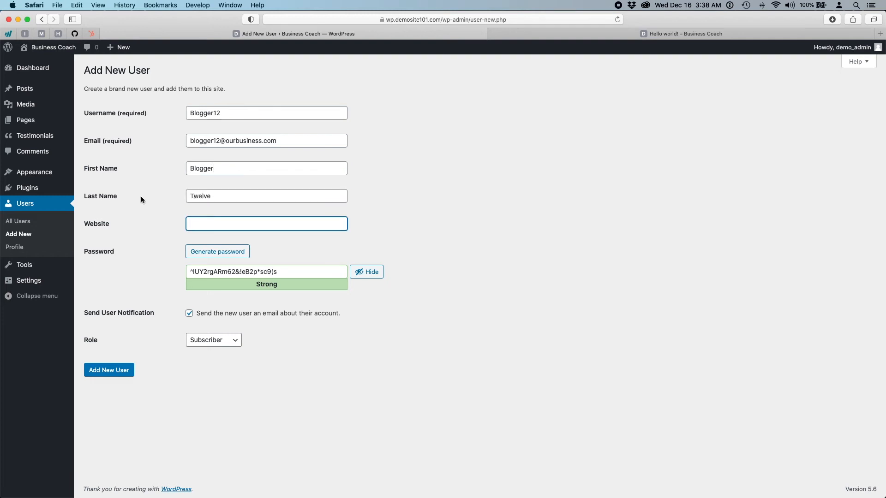
- Copy the e-mail address's domain into the Website field
drag(276, 140, 227, 141)
key(super+c)
click(203, 225)
key(super+v)
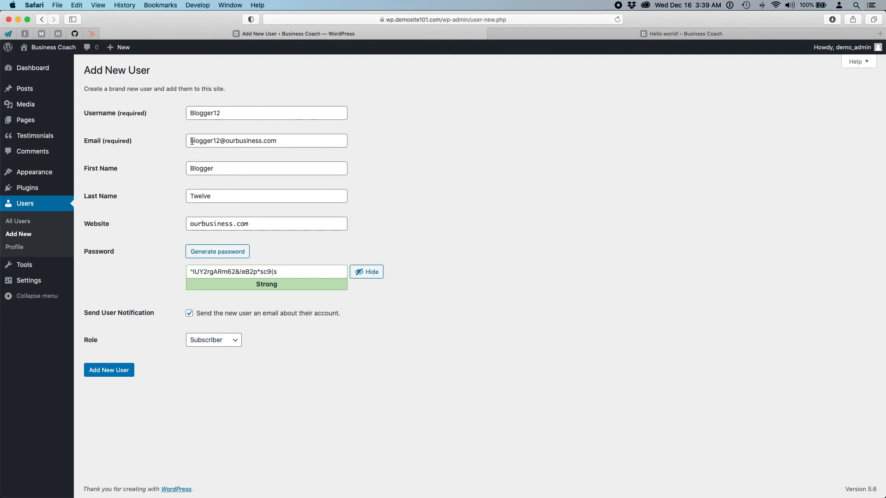
drag(191, 141, 299, 140)
click(285, 429)
click(218, 144)
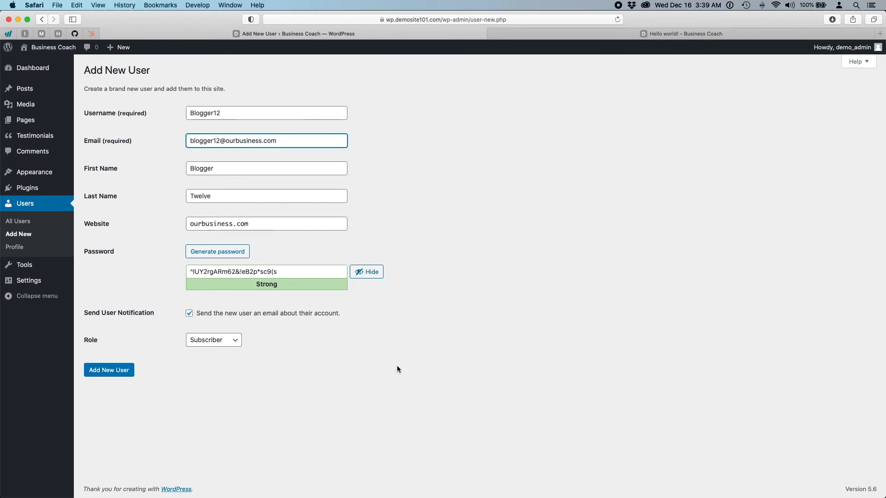
click(566, 384)
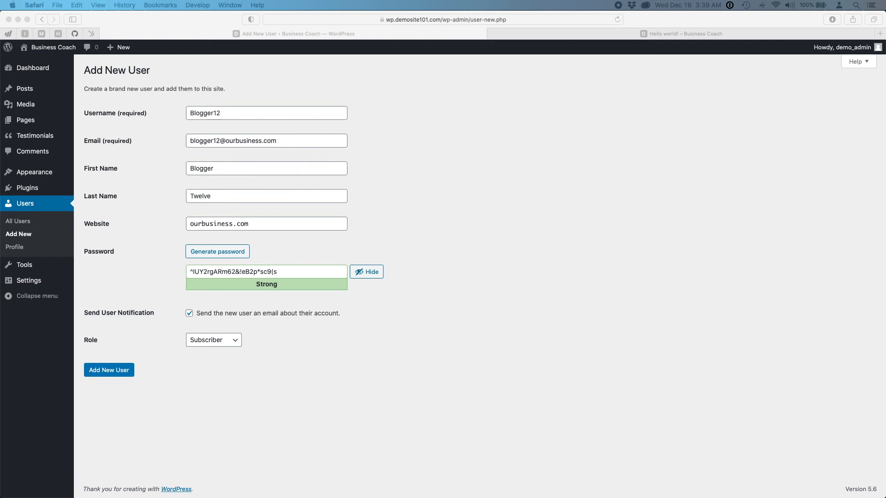
- Replace the e-mail address with a corrected one on demosite101.com
click(204, 232)
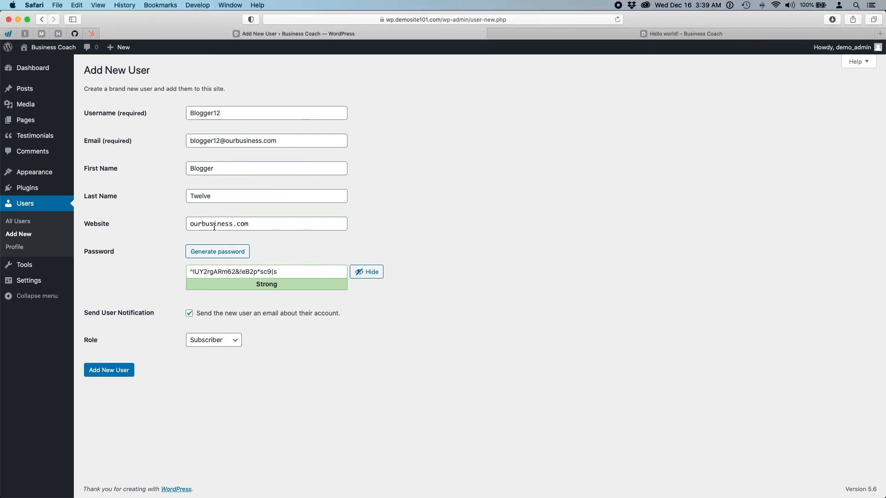
triple_click(214, 227)
triple_click(215, 143)
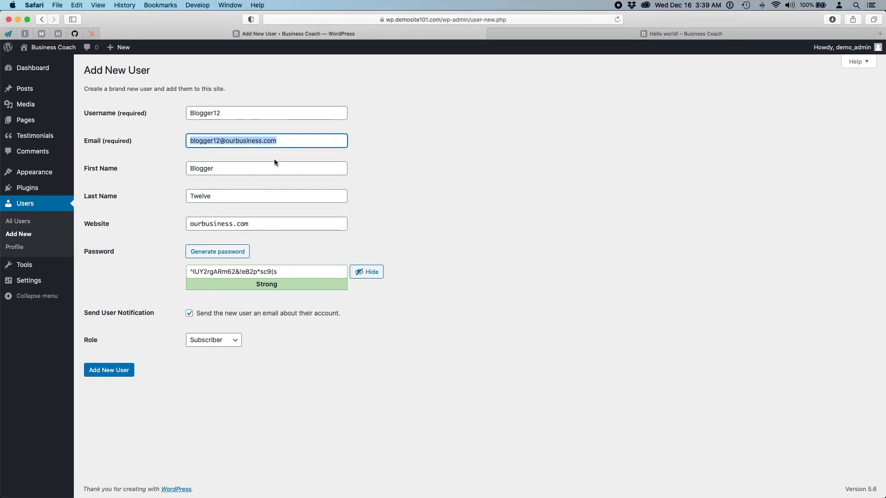
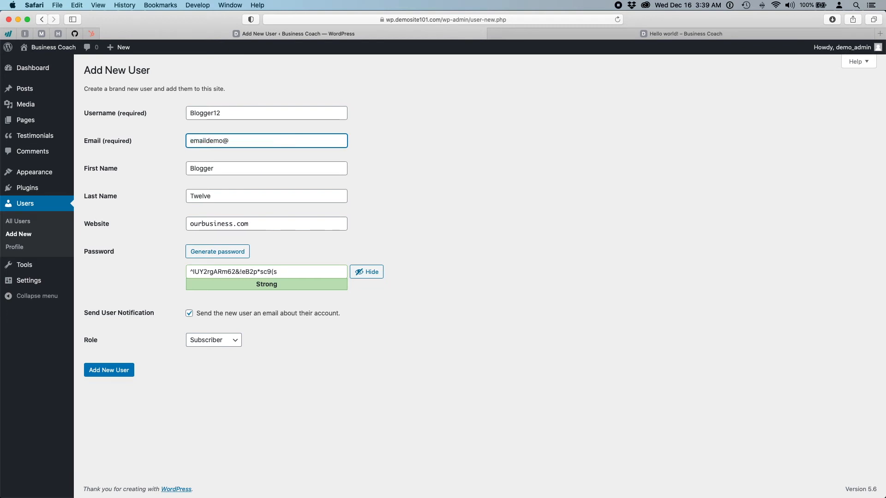
- Set the new user's role to Editor and create the account
click(226, 341)
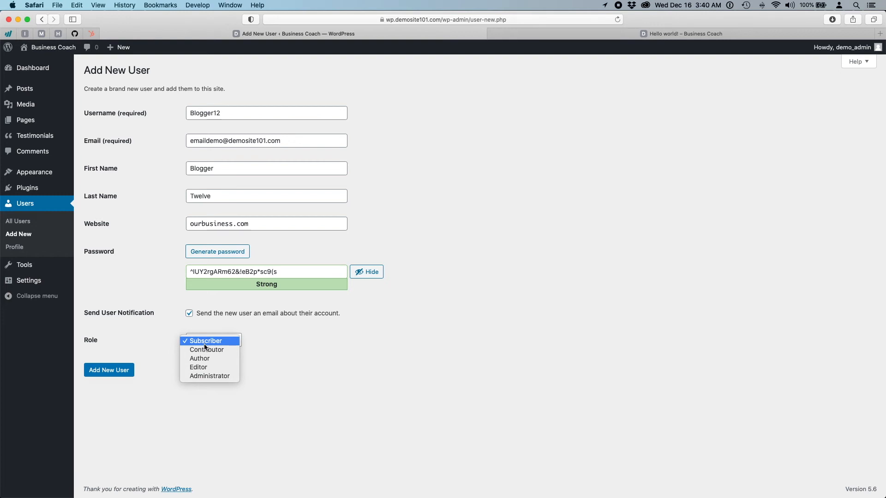
click(582, 408)
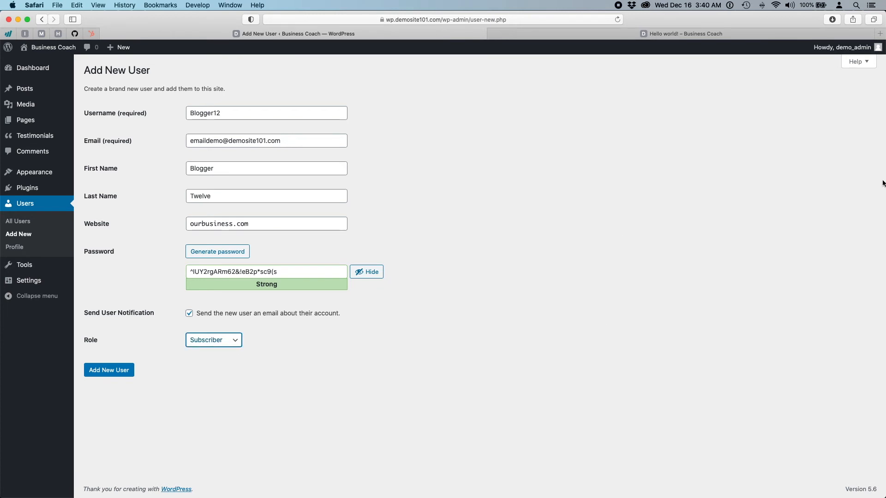
drag(883, 181, 884, 202)
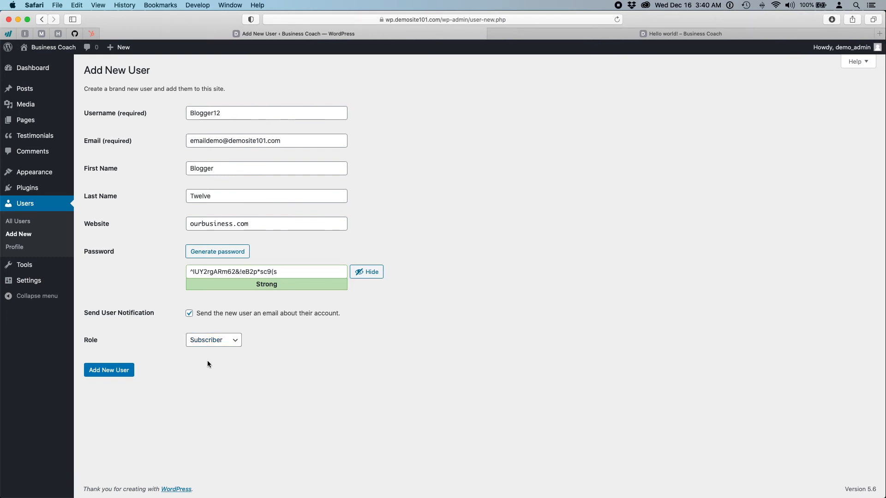
click(204, 344)
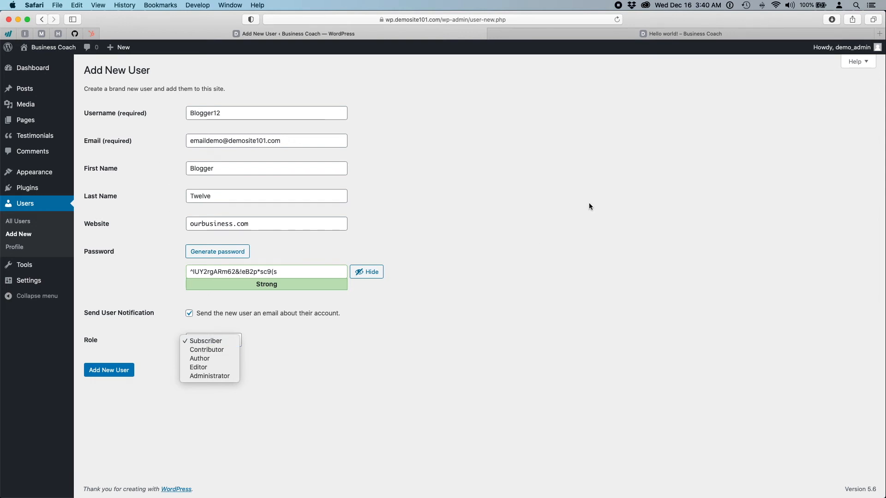
click(613, 86)
click(618, 39)
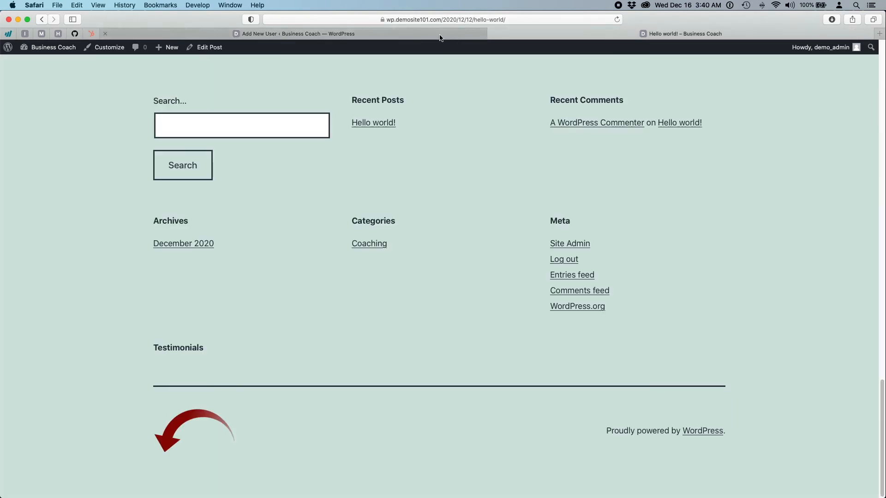
click(295, 34)
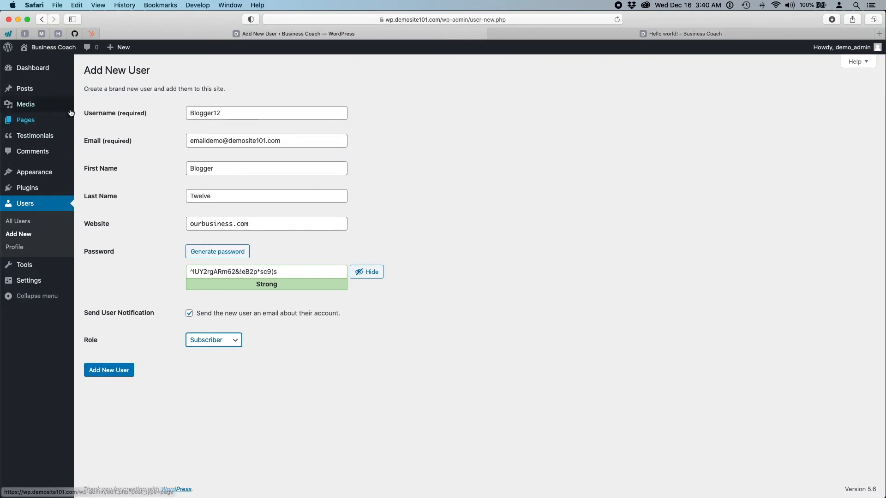
click(224, 345)
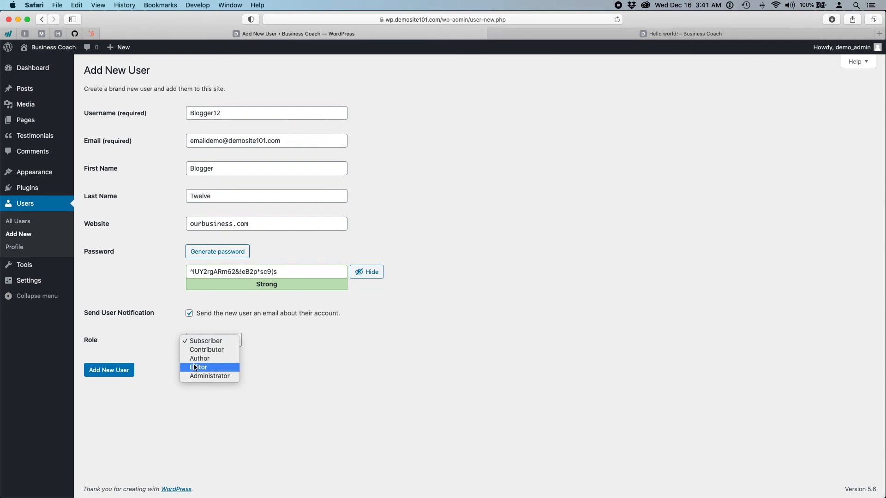
click(220, 367)
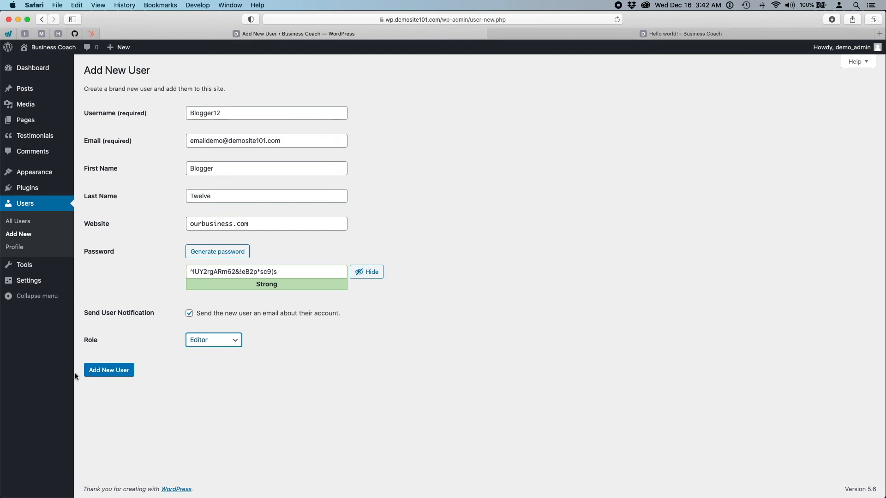
click(101, 372)
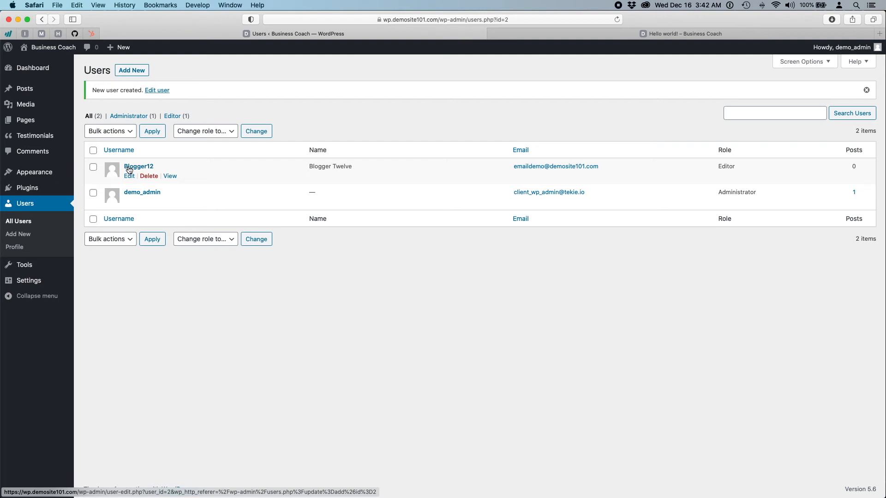
- Open the new user's profile and review the display-name choices
click(129, 170)
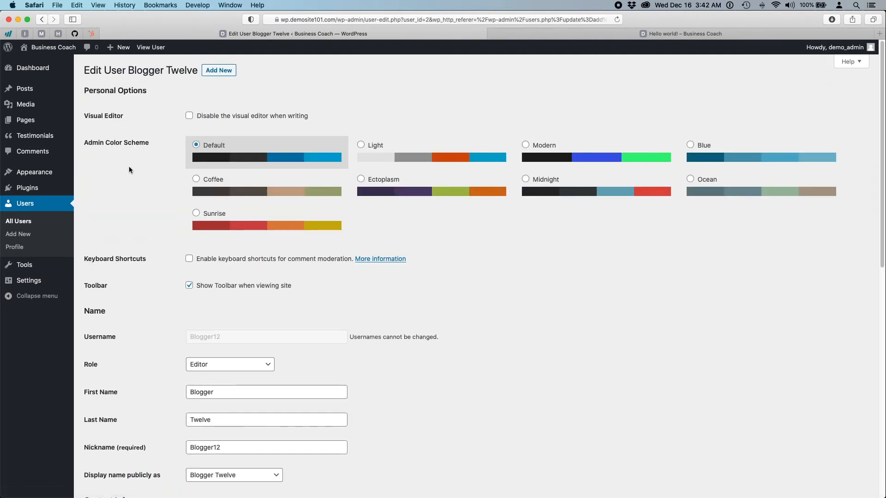
scroll(121, 298, down, 6)
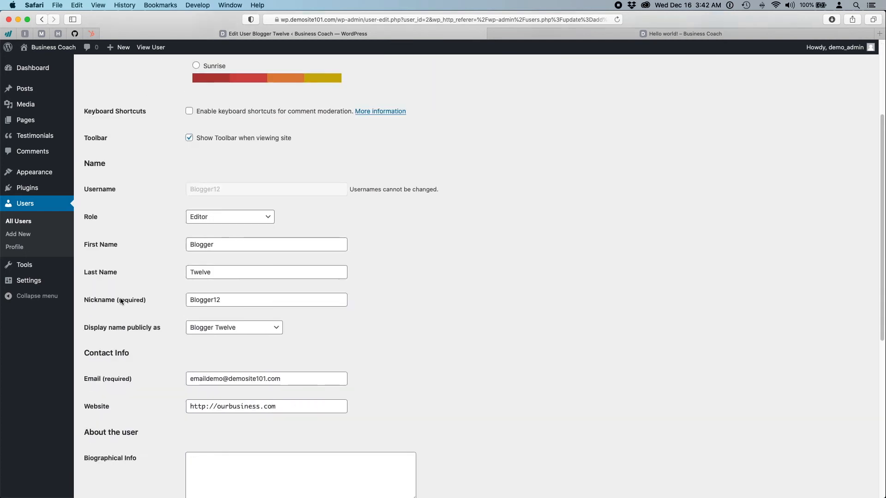
scroll(121, 300, down, 4)
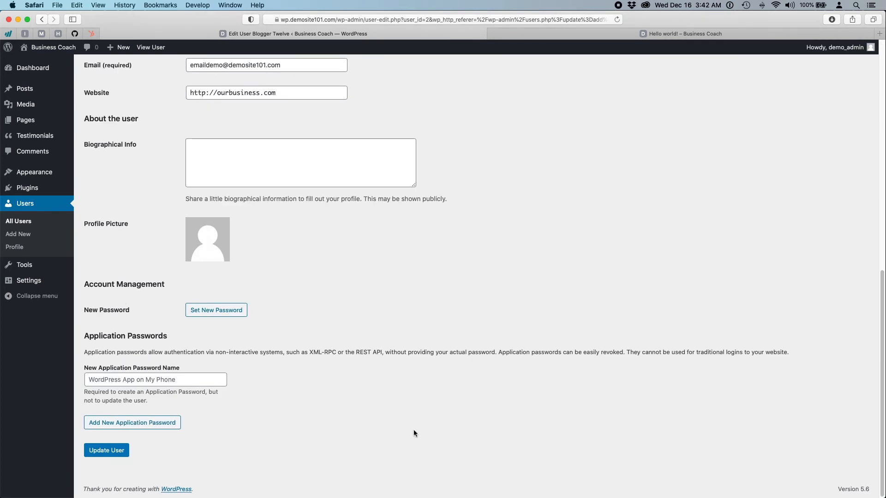
scroll(458, 446, up, 5)
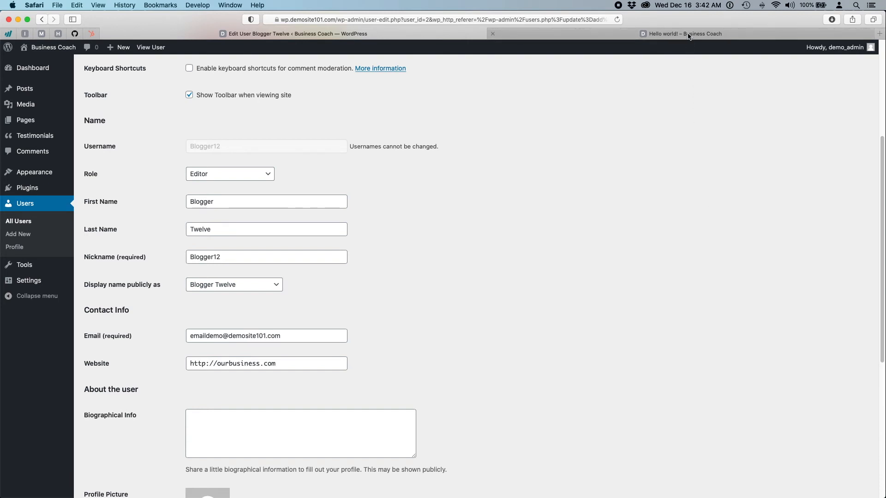
mouse_move(688, 36)
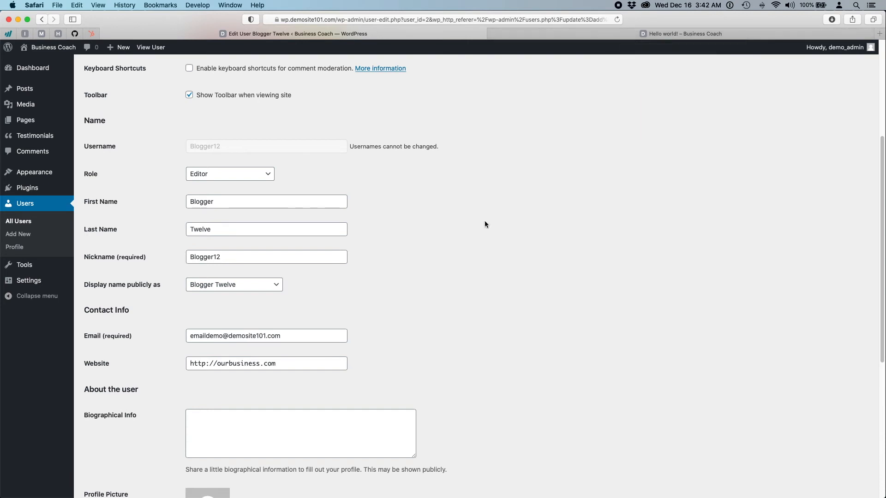
click(265, 284)
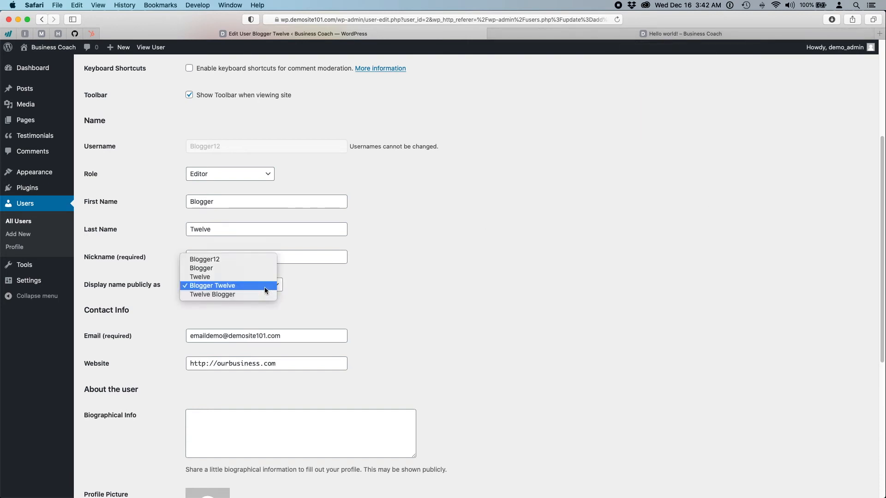
click(515, 258)
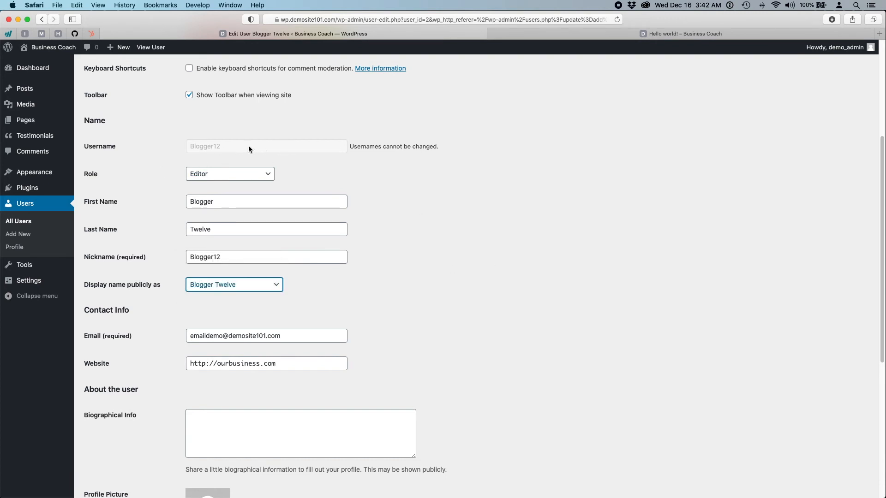
- Replace the nickname (the username) with a new nickname
click(258, 257)
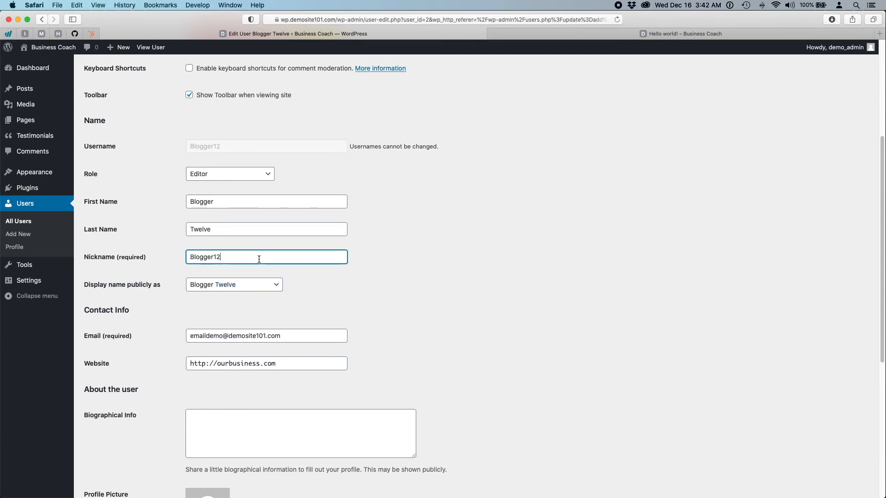
double_click(259, 257)
click(239, 288)
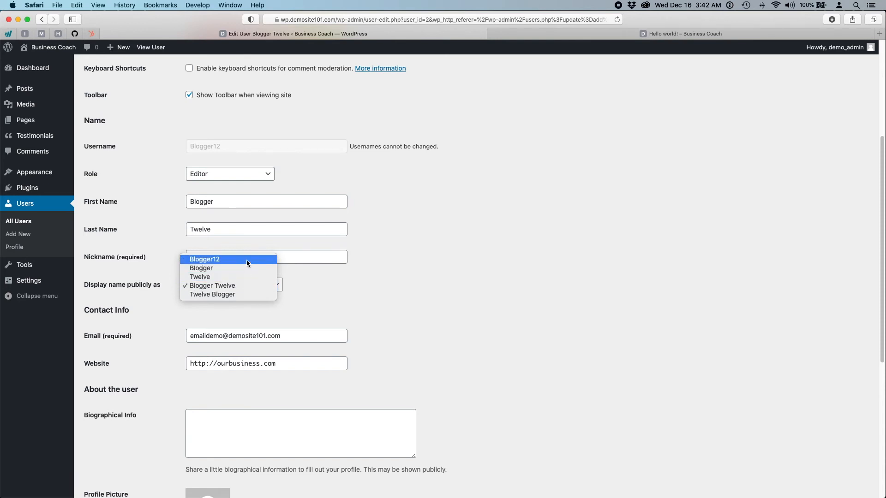
click(405, 301)
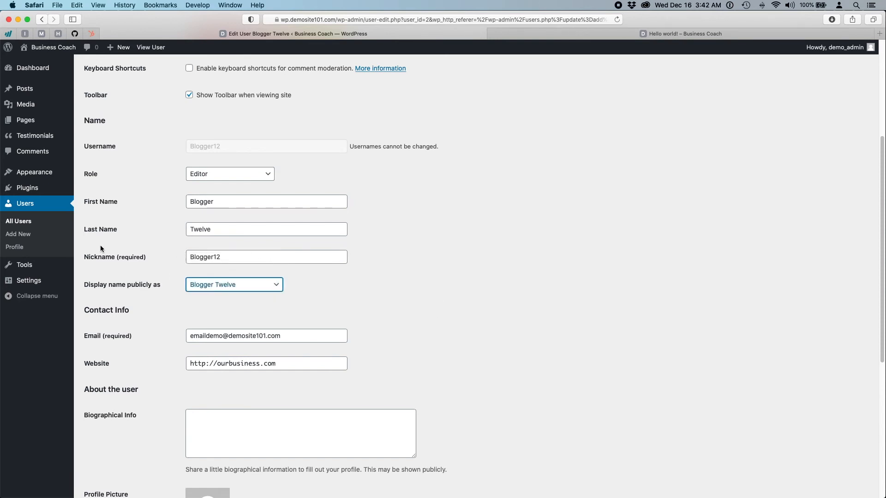
double_click(242, 261)
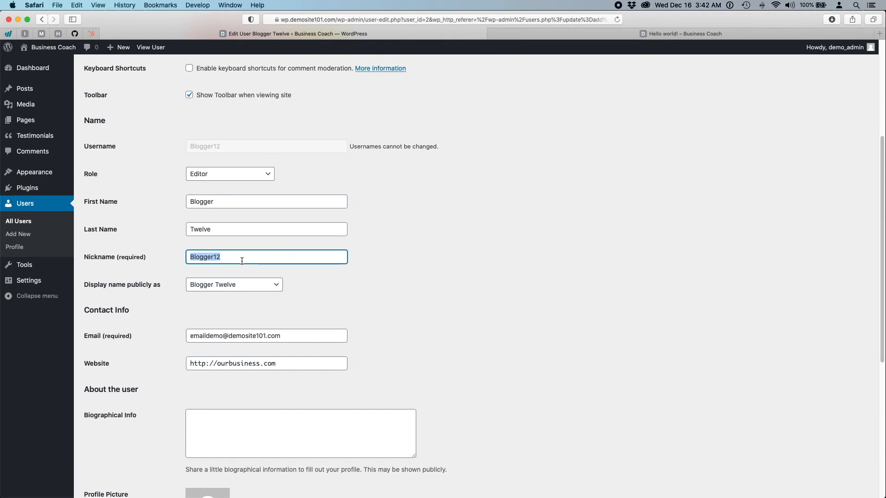
text(Joe Coach)
click(516, 274)
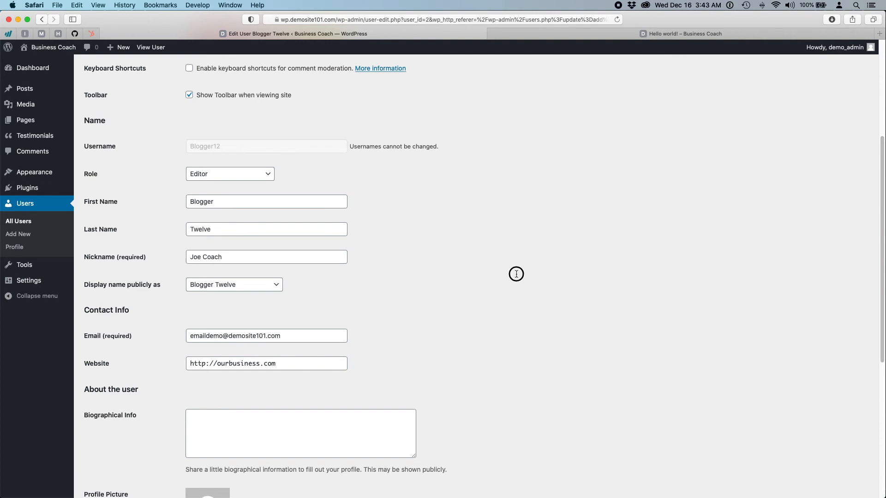
scroll(524, 317, down, 6)
- Save the nickname change and try the public display-name options
click(113, 450)
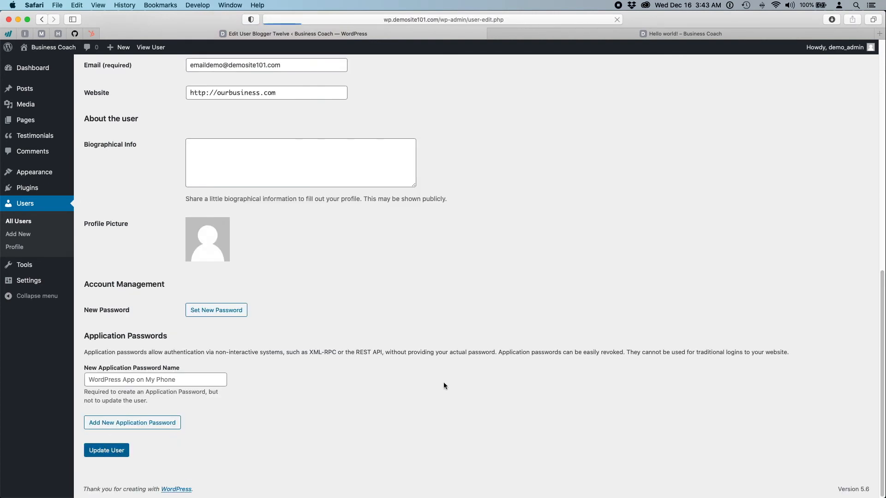
scroll(455, 357, down, 5)
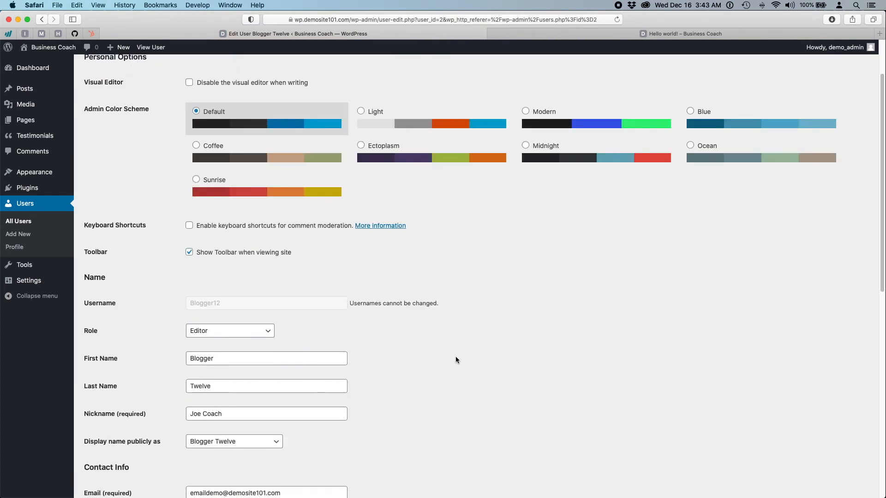
scroll(456, 359, down, 2)
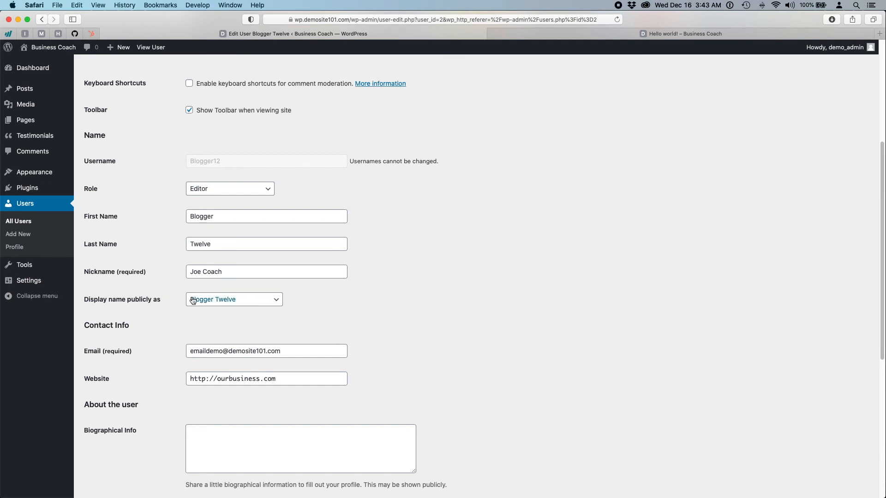
click(208, 299)
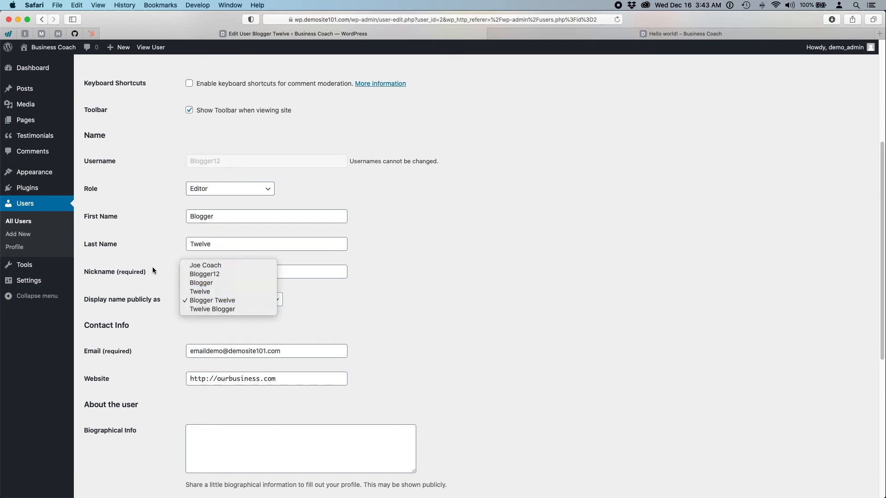
click(205, 274)
click(214, 294)
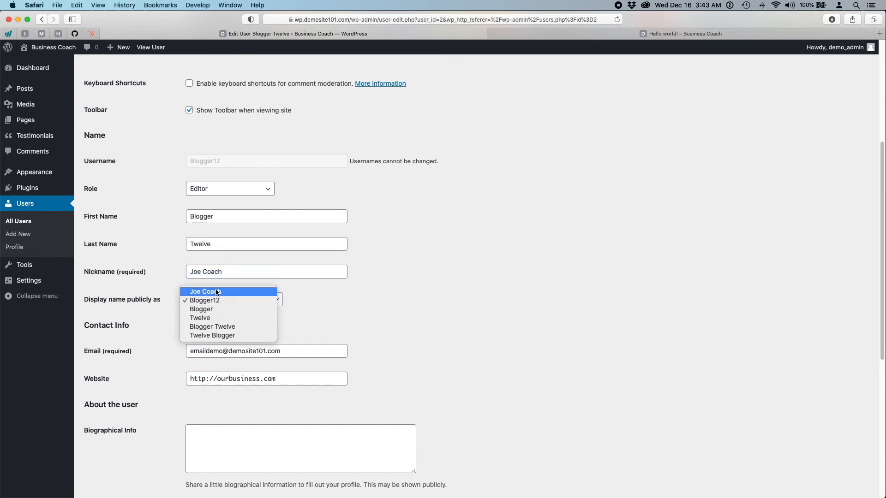
click(214, 292)
scroll(469, 330, down, 6)
scroll(471, 330, up, 7)
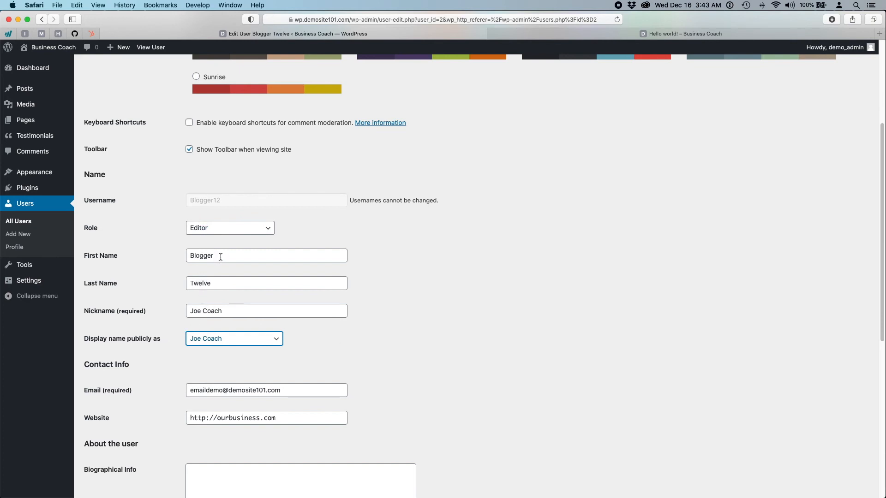
- Change the nickname again and choose it as the public display name
click(172, 307)
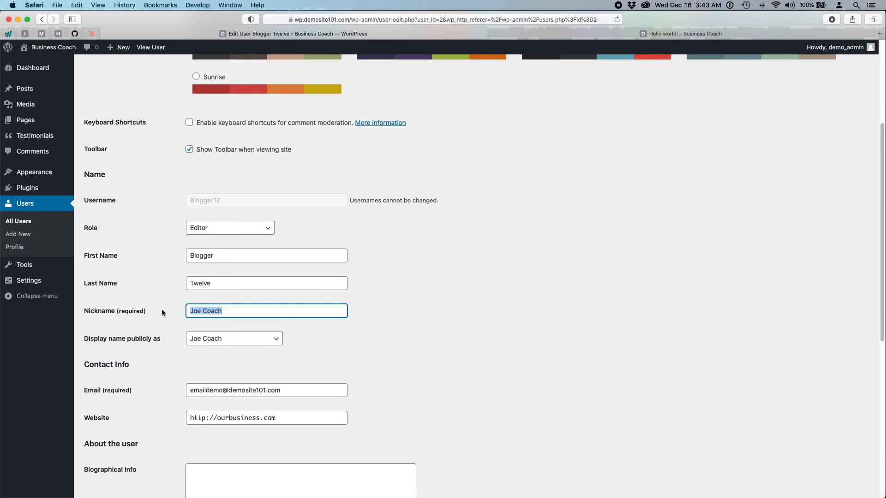
text(Mouse)
click(258, 342)
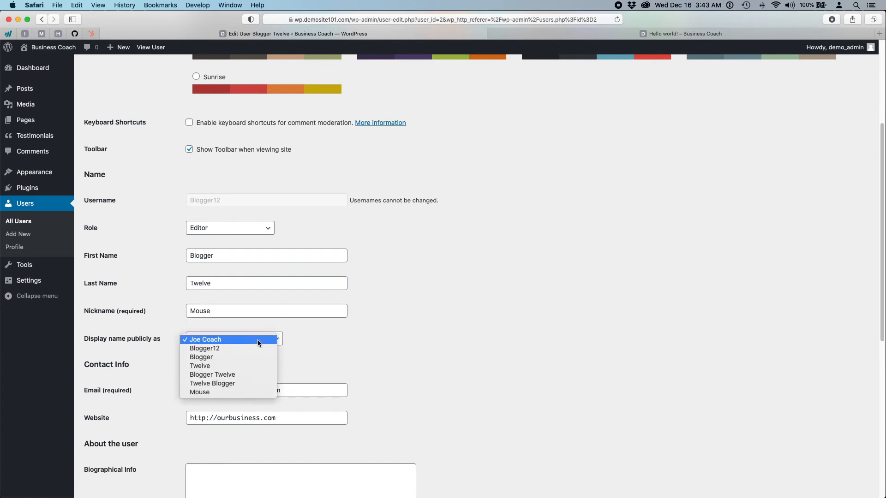
click(388, 328)
click(269, 338)
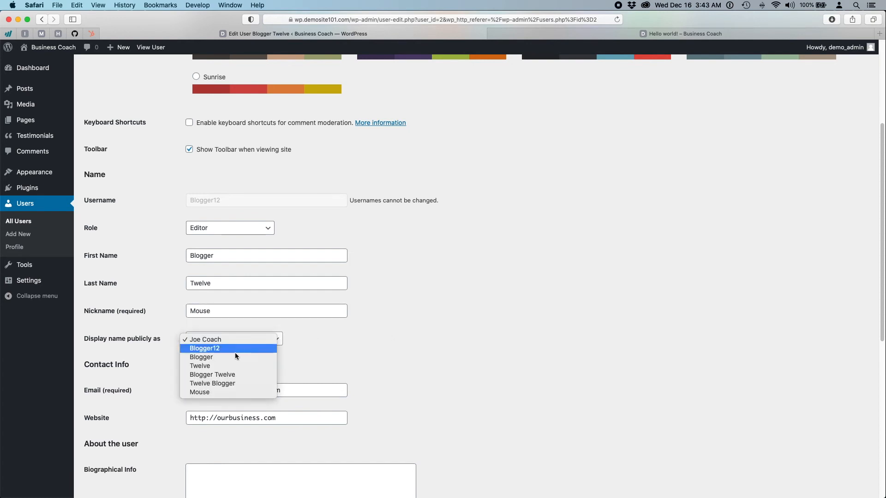
click(227, 392)
scroll(455, 353, down, 7)
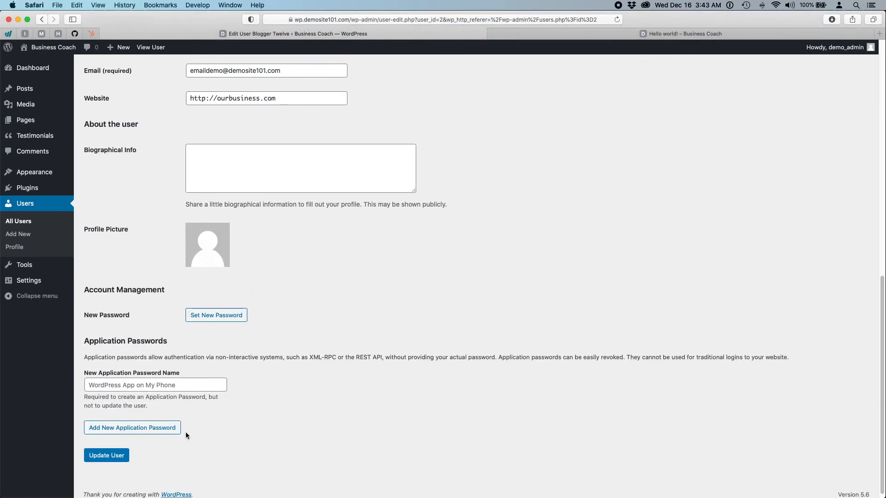
- Save the user with the new nickname and display name
click(117, 459)
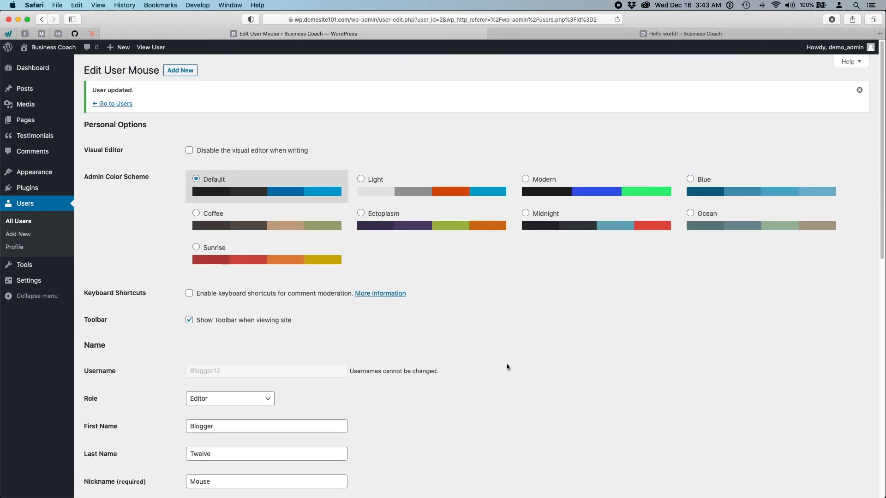
scroll(507, 365, down, 10)
scroll(506, 364, up, 8)
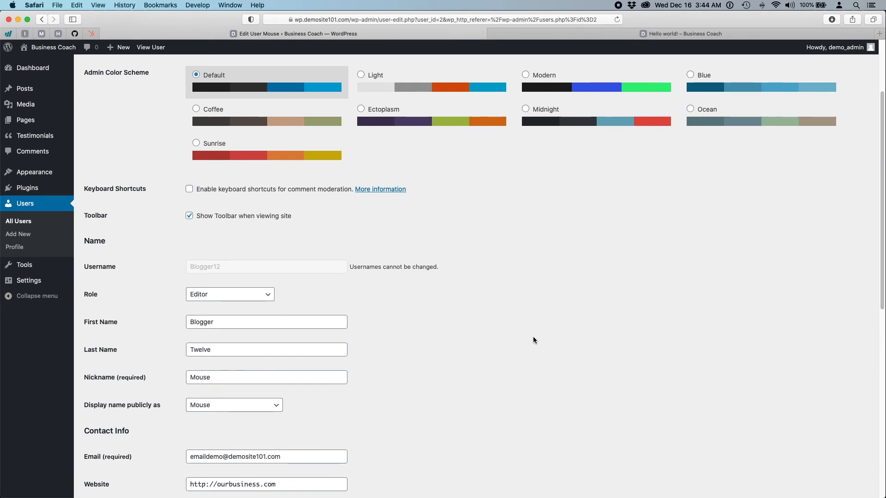
scroll(532, 337, down, 10)
scroll(533, 337, up, 5)
scroll(533, 341, up, 7)
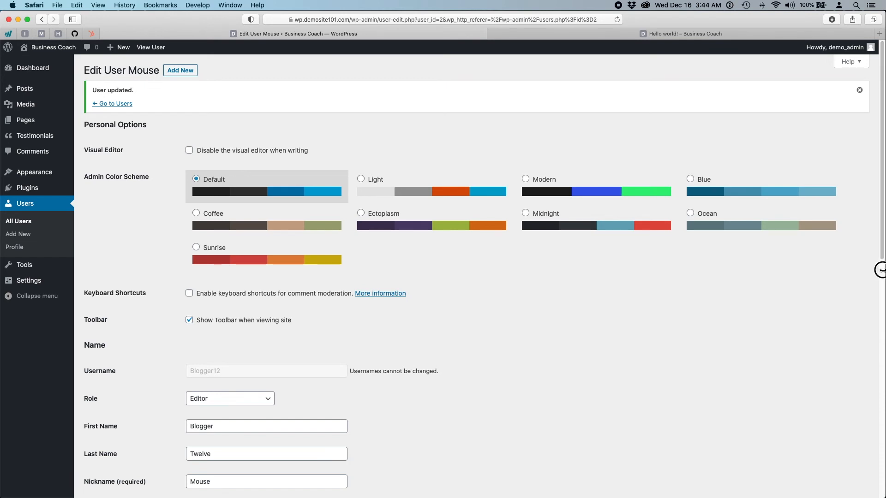
- Restore the browser window size and choose the Blue admin colour scheme
drag(883, 270, 443, 303)
click(807, 179)
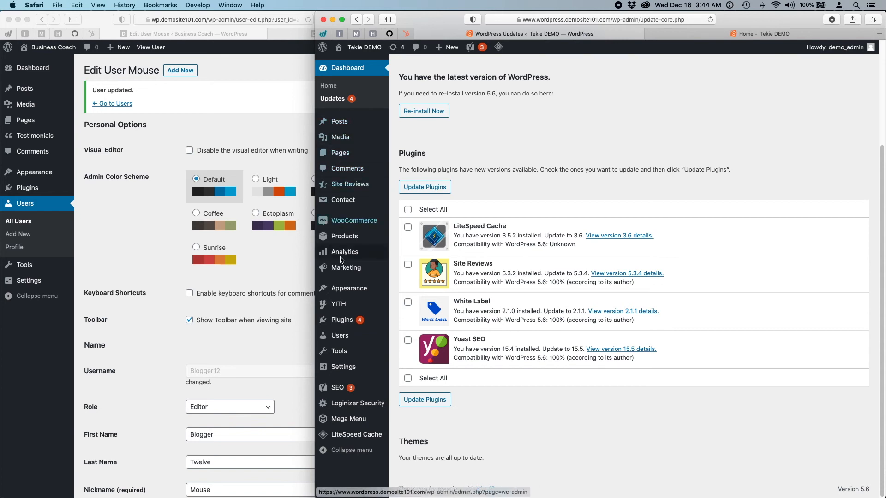
click(165, 238)
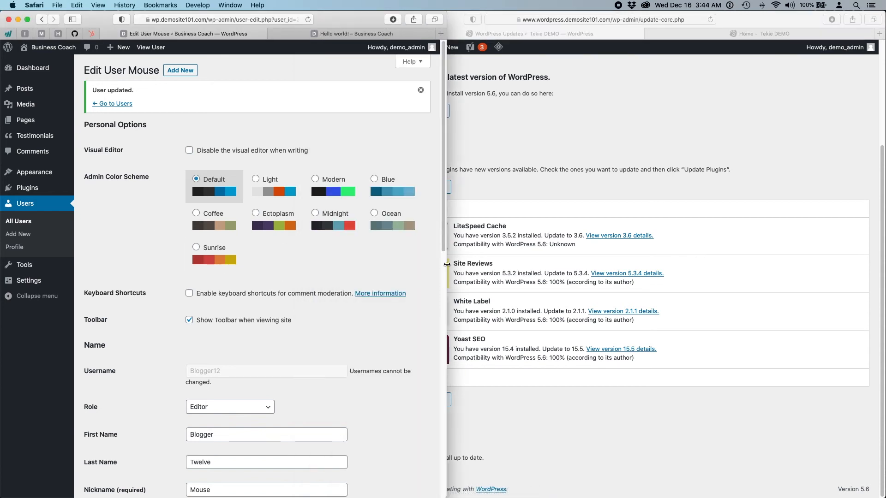
drag(444, 266, 805, 241)
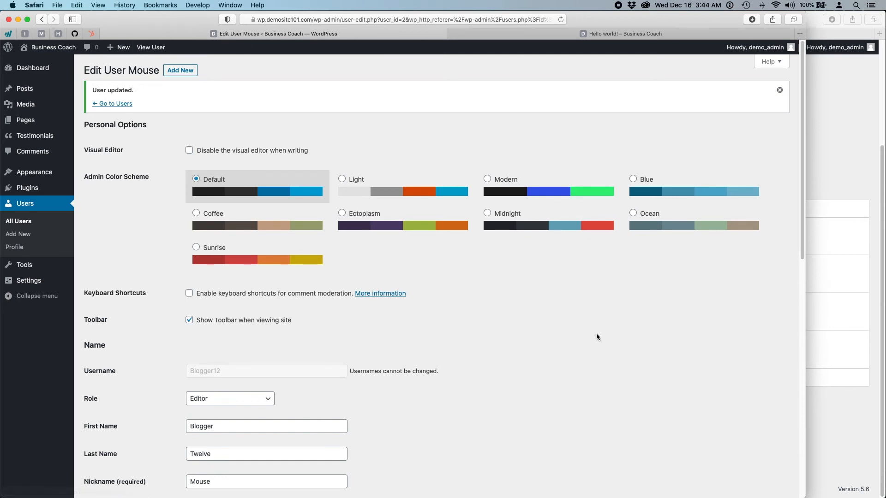
click(633, 179)
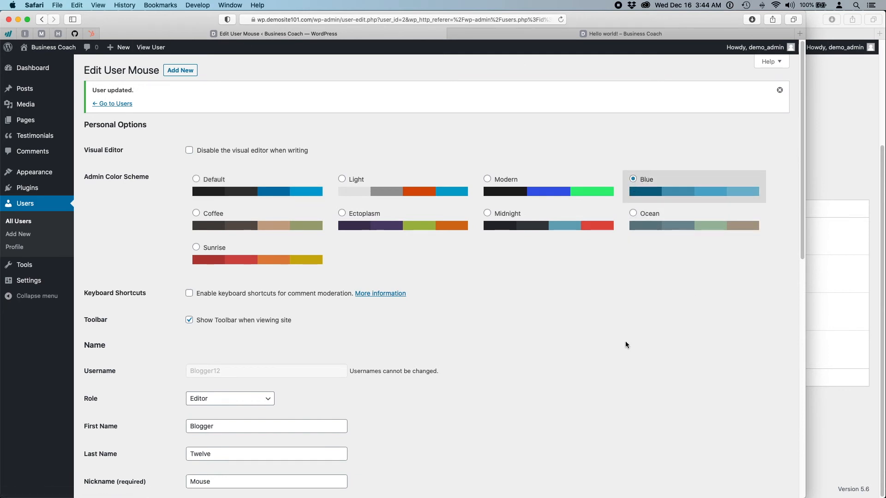
scroll(602, 362, down, 5)
scroll(602, 363, up, 5)
scroll(602, 359, down, 10)
- Save the Blue admin colour scheme for the user
click(87, 451)
scroll(589, 313, down, 10)
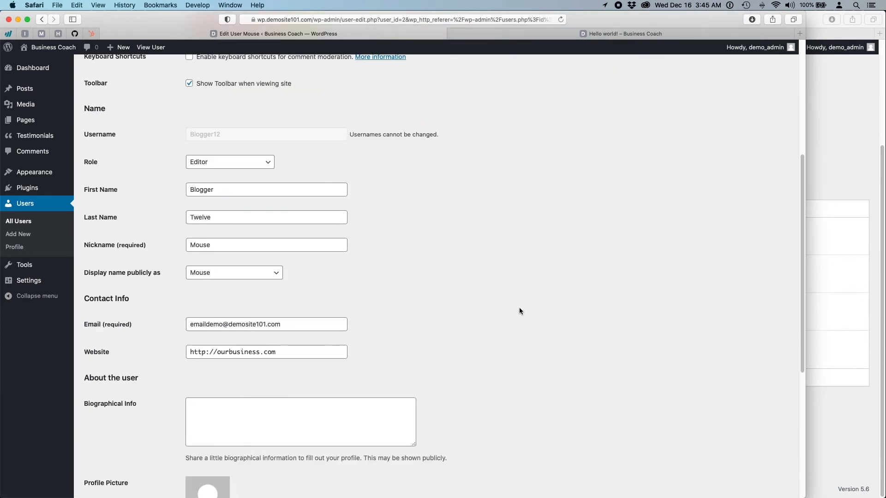
scroll(520, 311, down, 5)
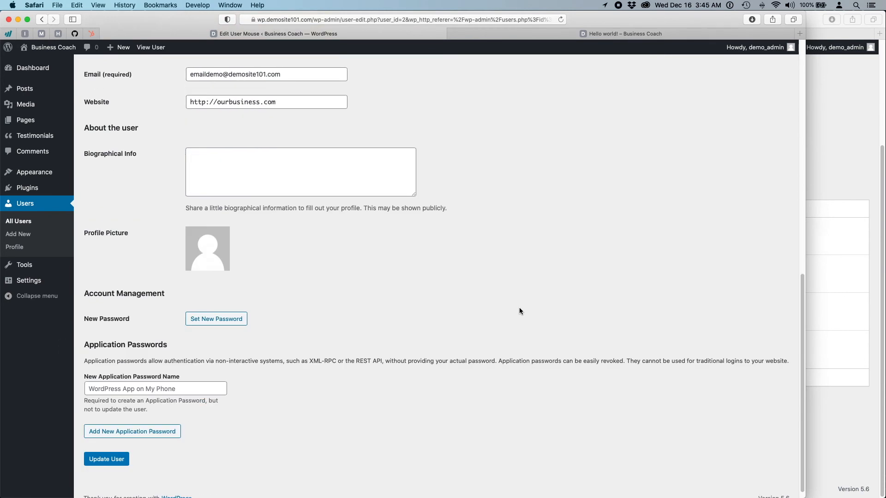
- Generate and select a new strong password, then save the user again
click(234, 319)
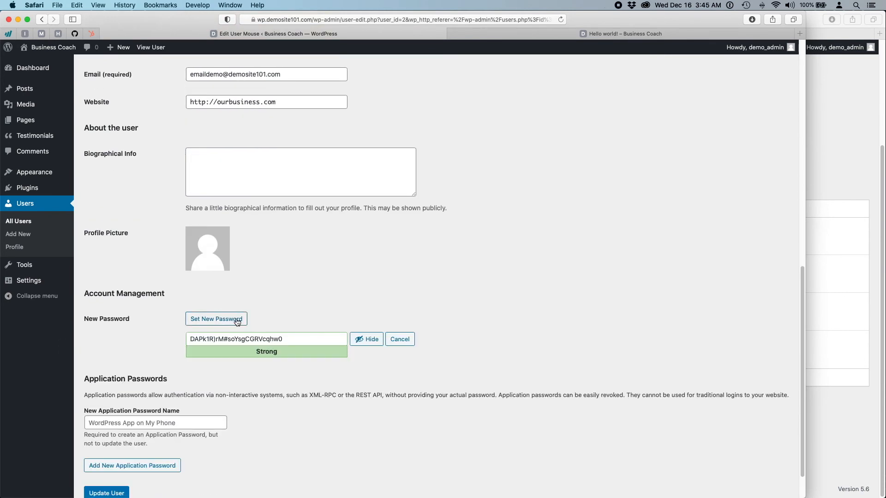
triple_click(312, 340)
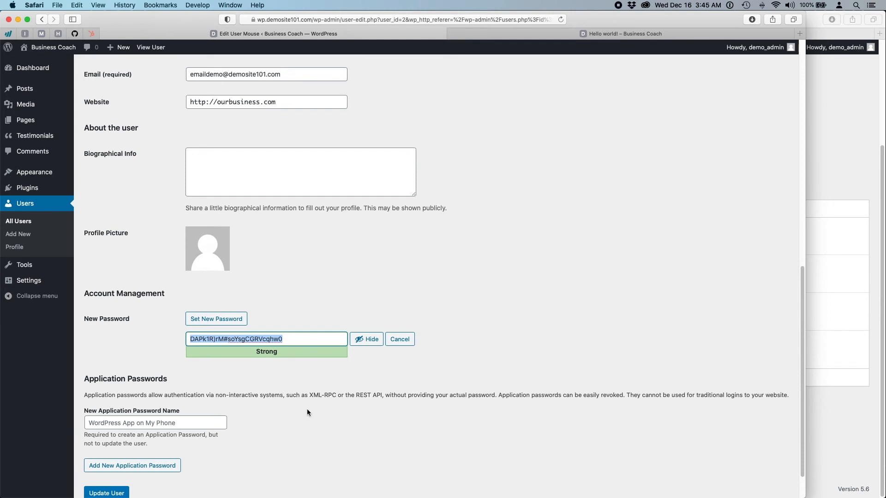
click(290, 445)
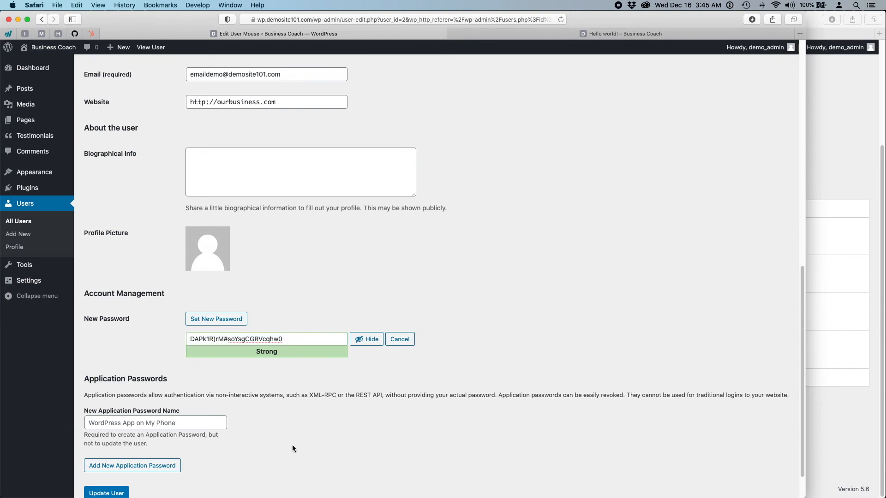
scroll(292, 444, down, 2)
click(116, 450)
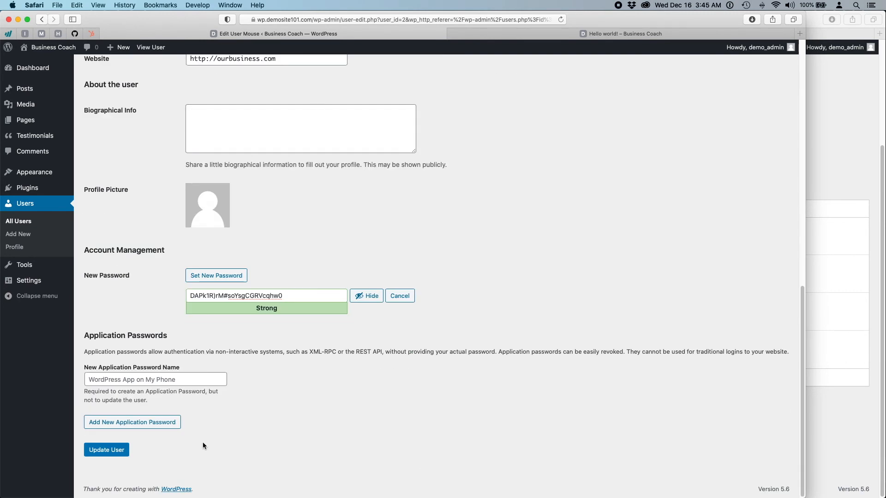
click(115, 450)
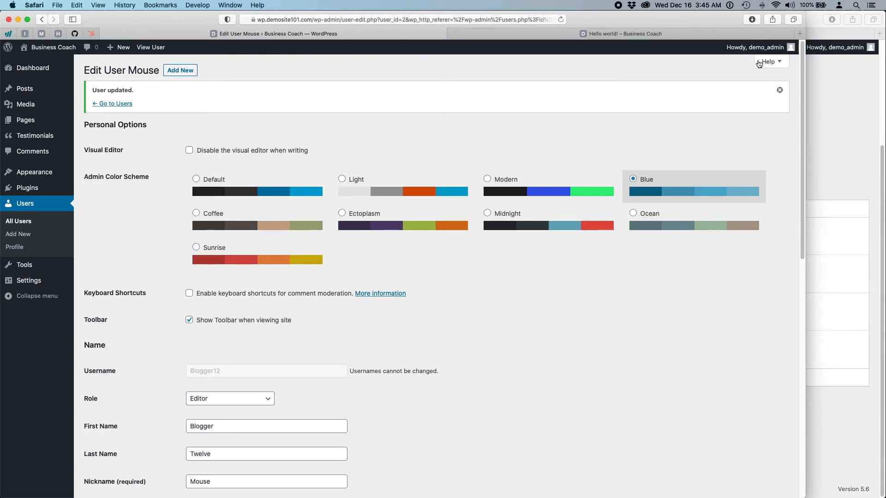
mouse_move(756, 47)
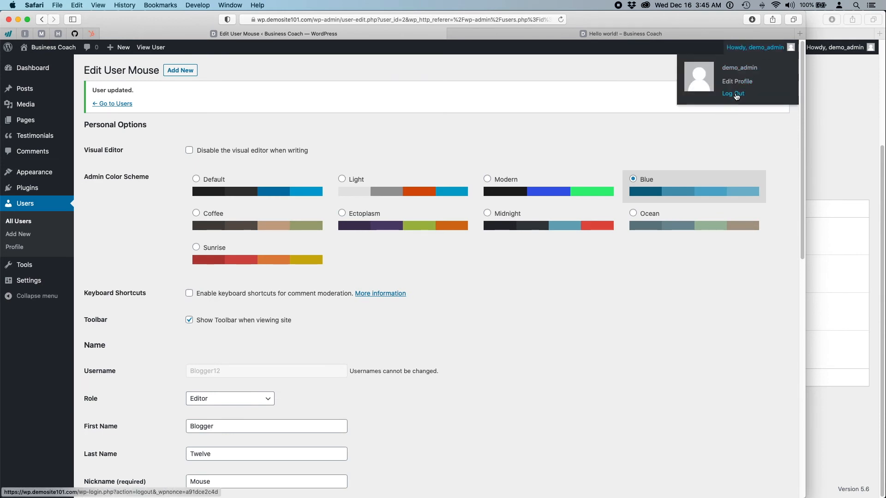
- Log out and sign in as the new editor user with the generated password
click(734, 93)
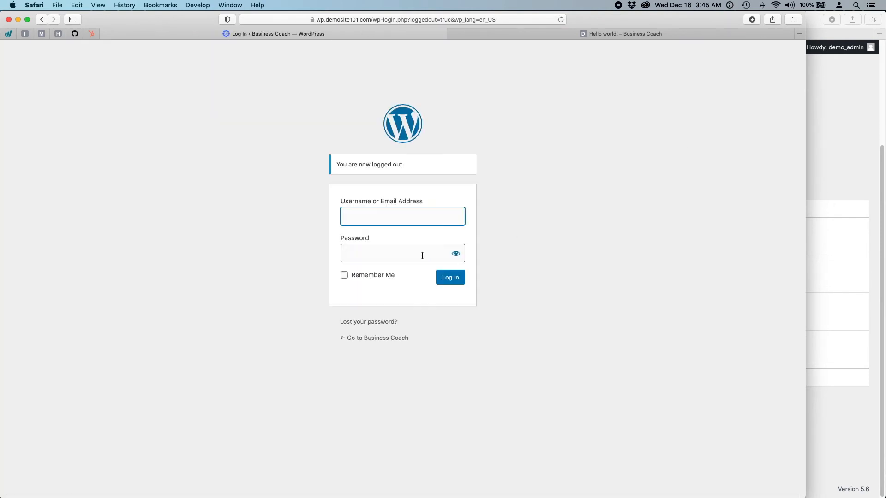
text(blogger12)
key(Tab)
key(super+v)
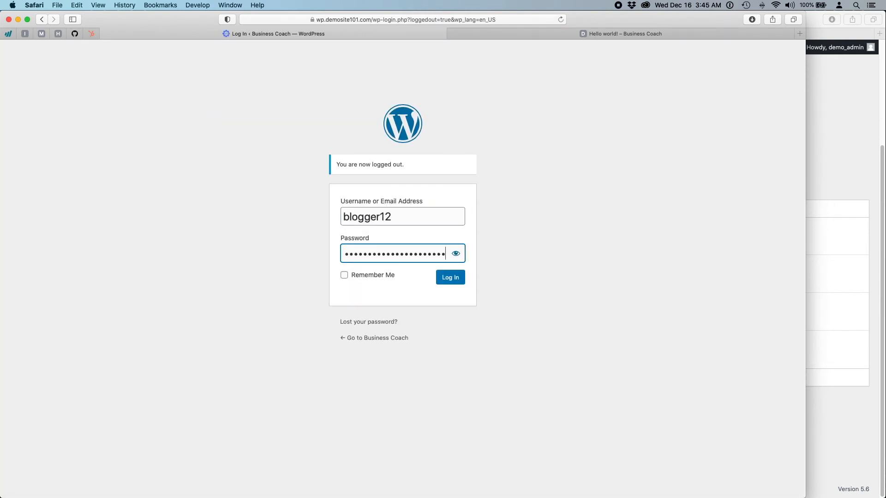
click(449, 279)
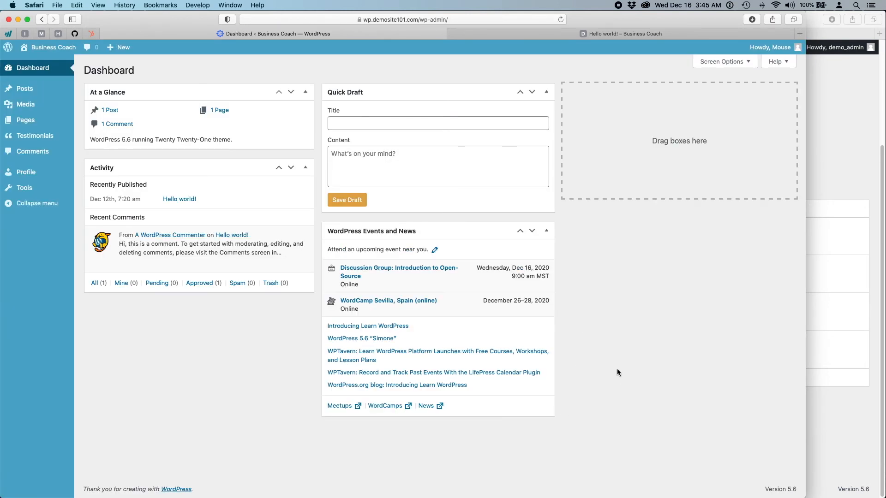
click(832, 88)
click(198, 417)
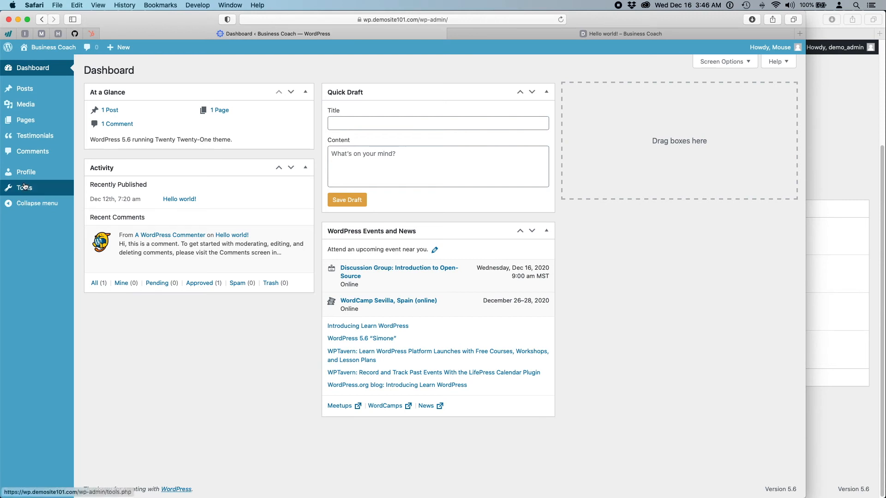
click(24, 187)
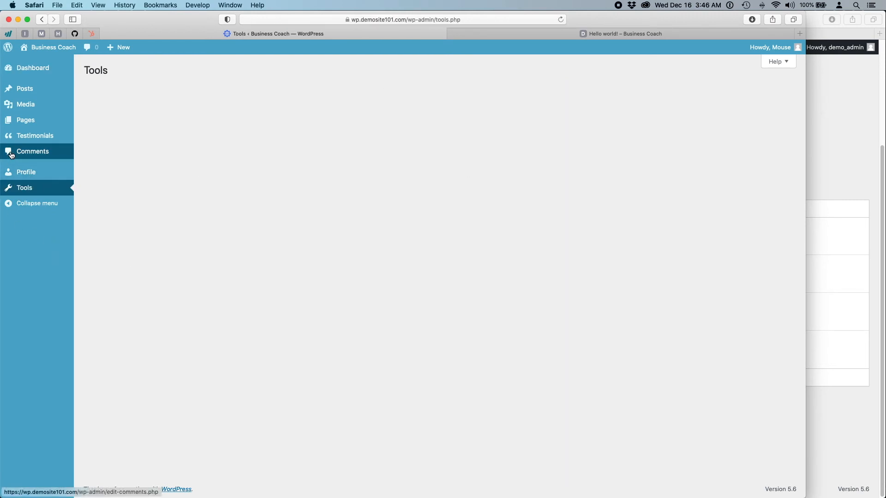
click(21, 172)
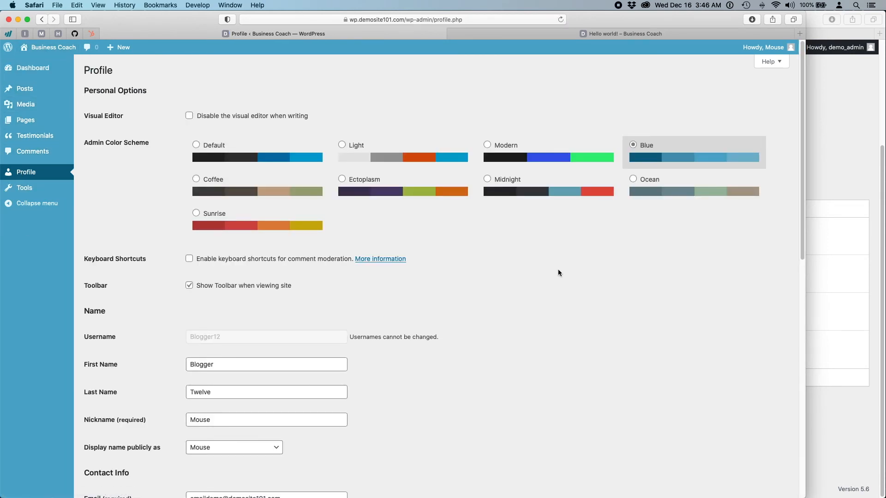
click(13, 69)
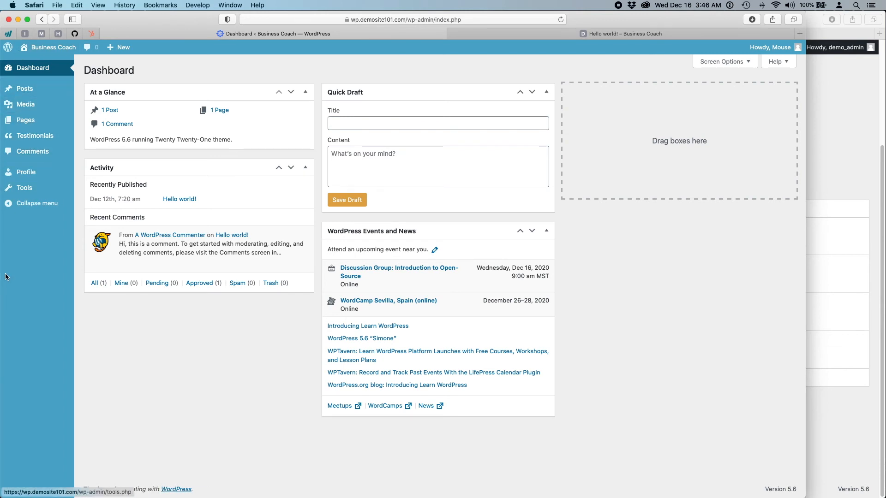
- Bring the Business Coach site window forward and log out of the editor account
click(830, 111)
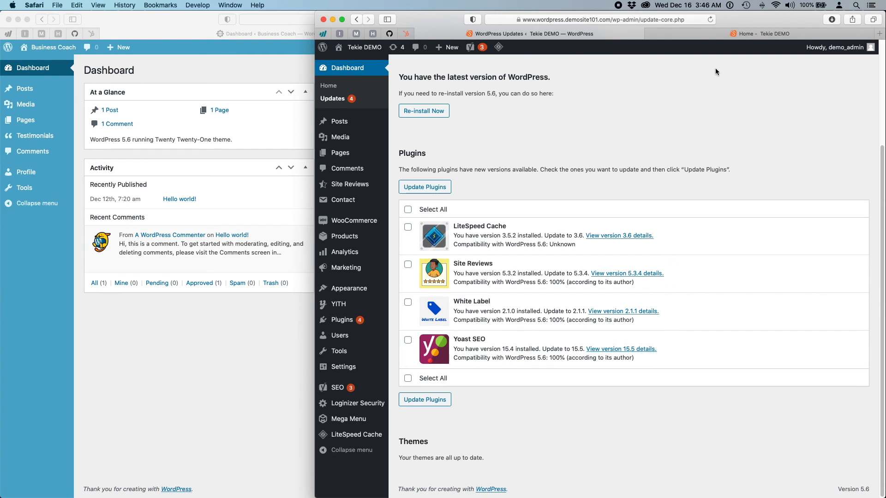
click(158, 352)
mouse_move(773, 48)
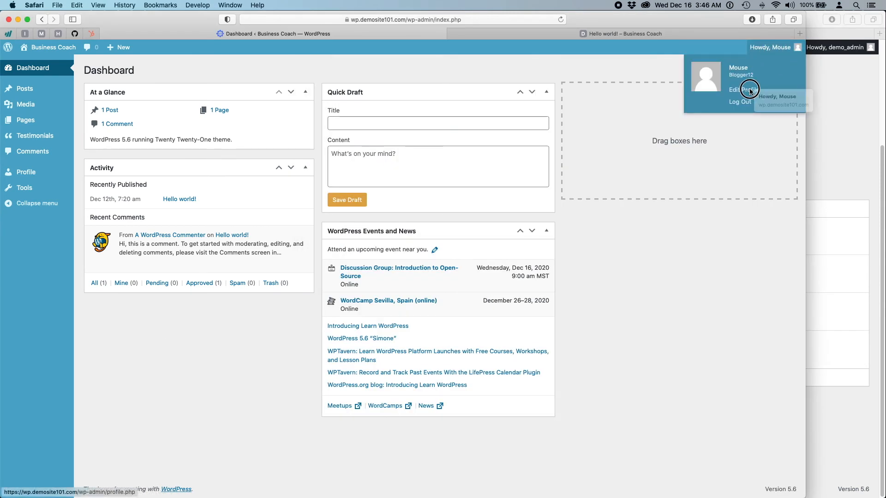
click(739, 102)
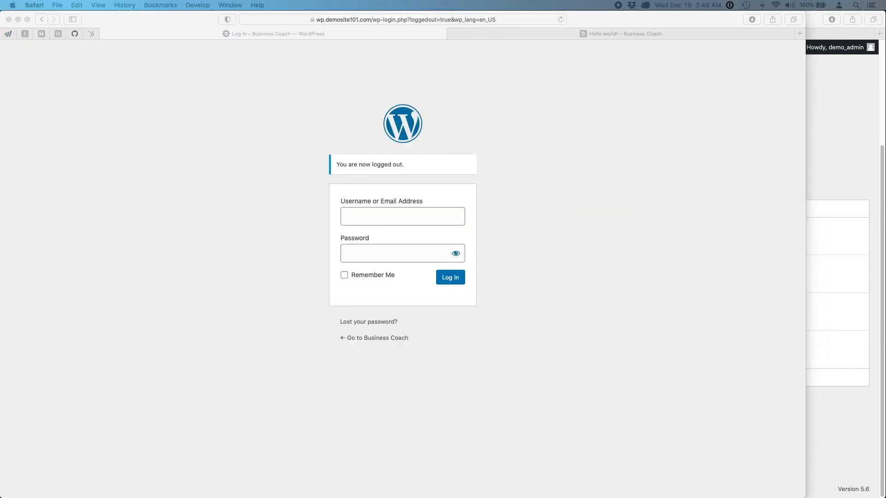
- Sign back in with the administrator username and the saved account password
click(425, 206)
text(demo_admin)
click(422, 255)
key(super+v)
click(463, 282)
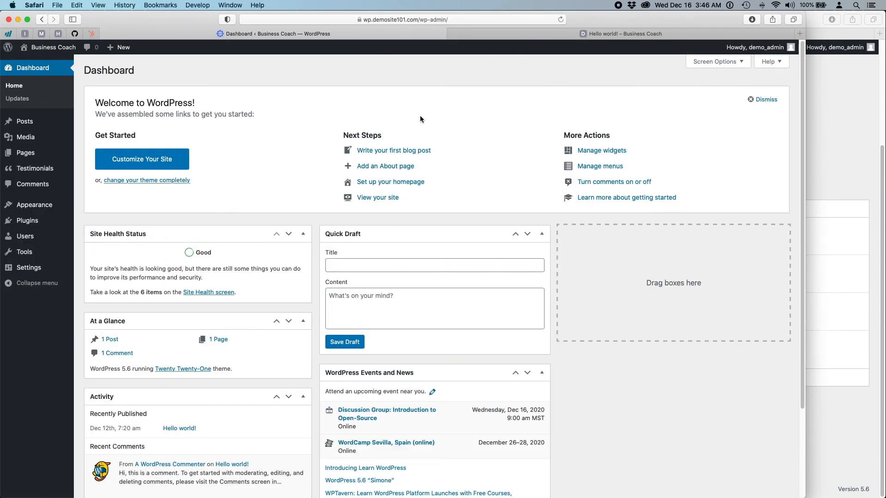
- Preview the Appearance, Users and Settings submenus, then open the administrator's Tools page
mouse_move(55, 205)
mouse_move(28, 239)
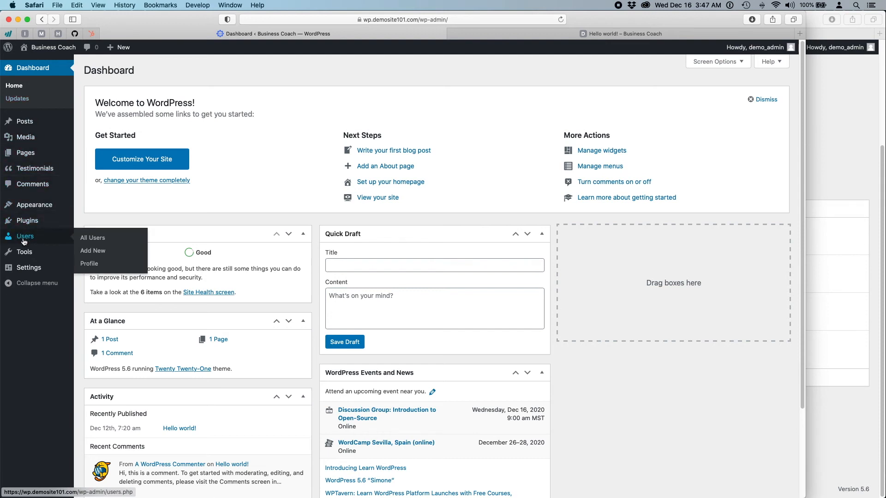
mouse_move(28, 272)
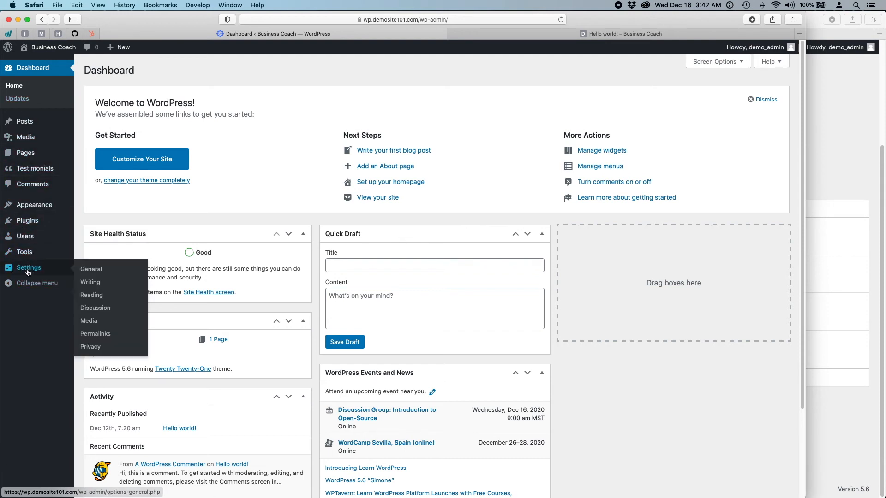
click(23, 251)
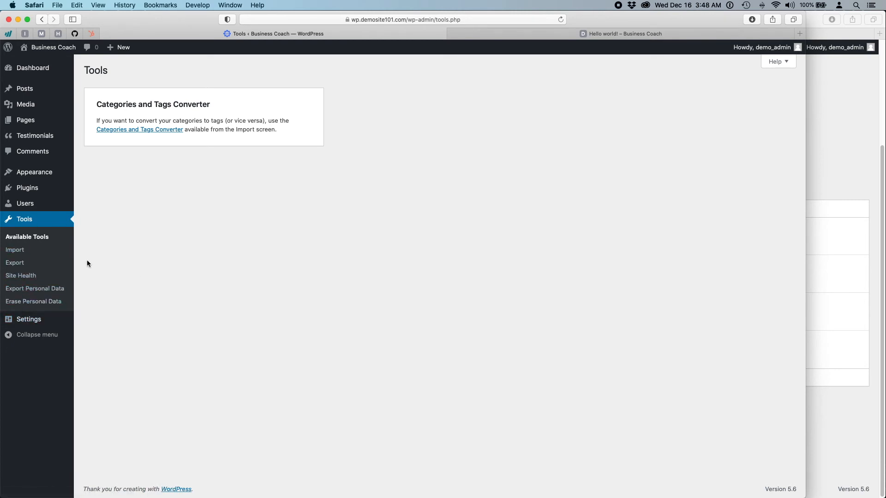
- Visit the Tools Import screen with its importers, then the Tools Export screen
click(17, 251)
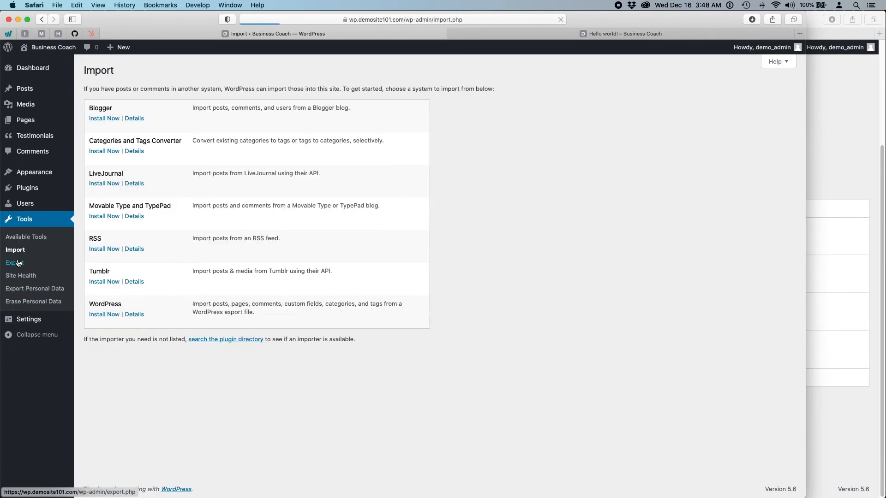
click(18, 264)
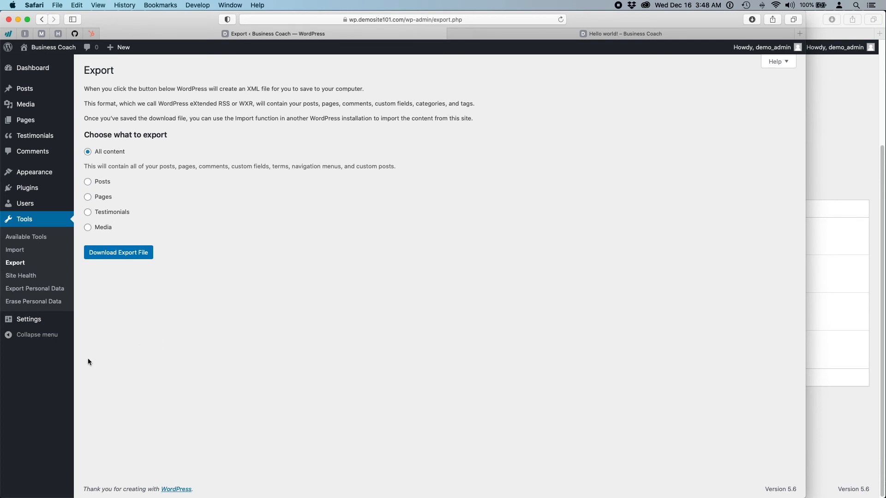
- Scroll through General settings, checking the administration email field, then go to Writing settings
click(4, 325)
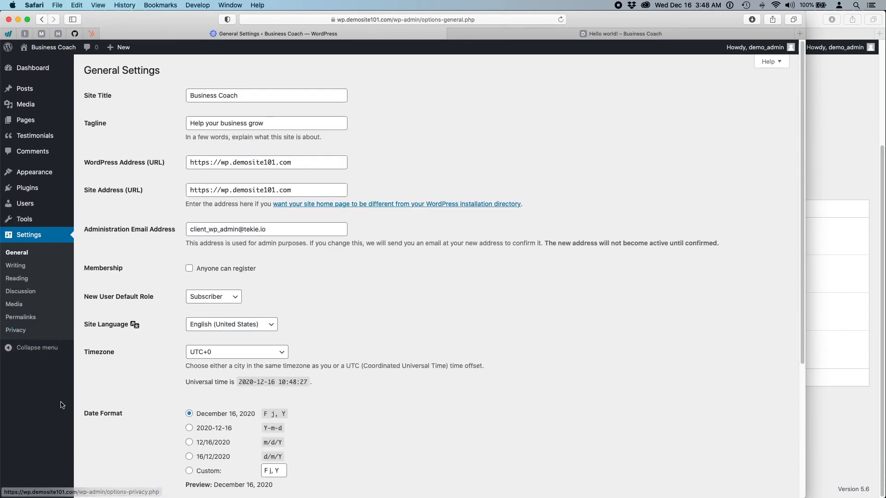
scroll(387, 293, down, 5)
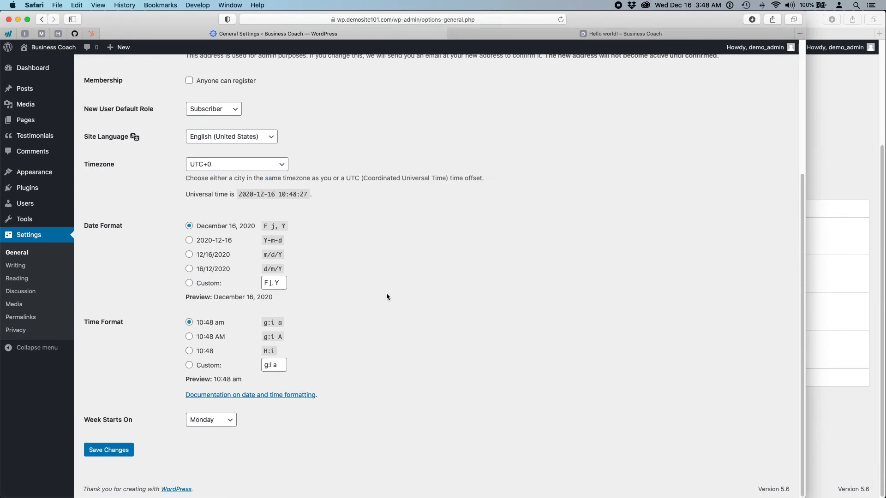
scroll(386, 295, up, 5)
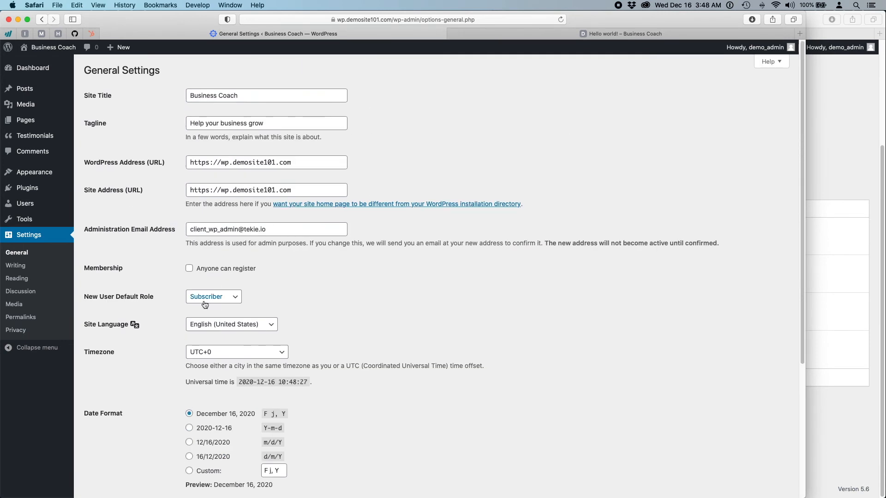
scroll(472, 371, down, 5)
scroll(472, 375, up, 5)
click(173, 231)
click(126, 232)
scroll(120, 286, down, 5)
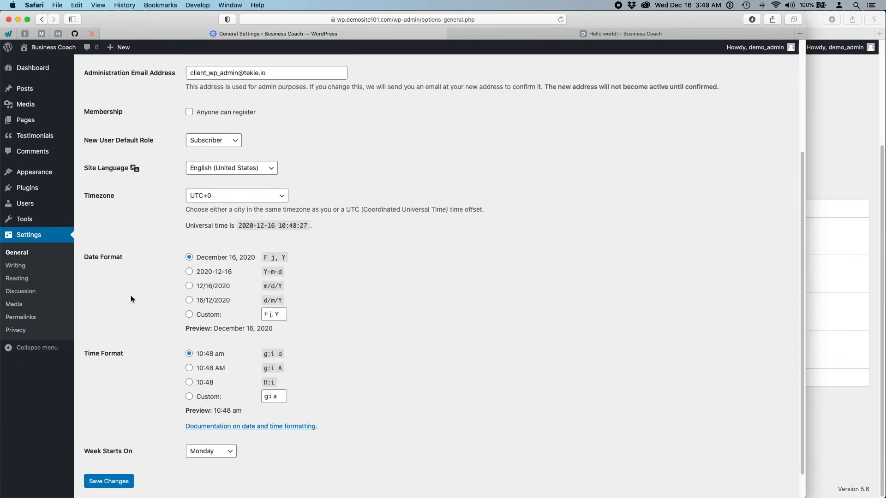
scroll(131, 297, down, 1)
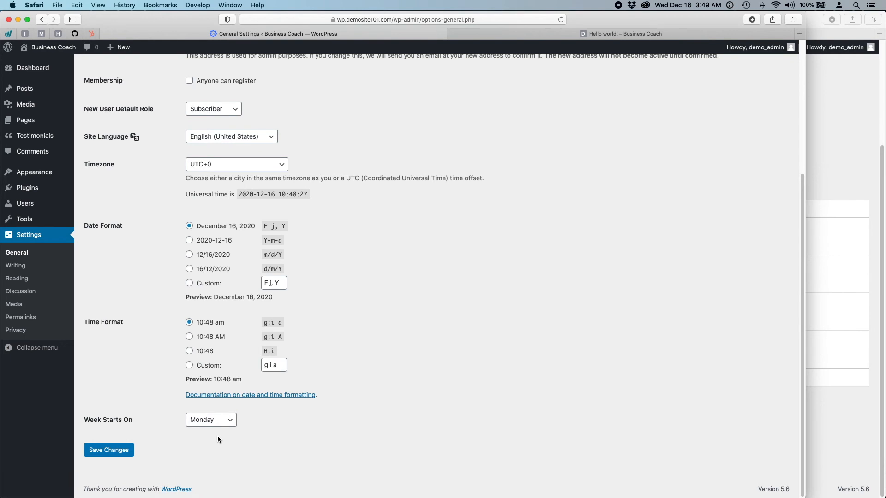
scroll(217, 435, up, 5)
scroll(456, 403, down, 5)
click(18, 268)
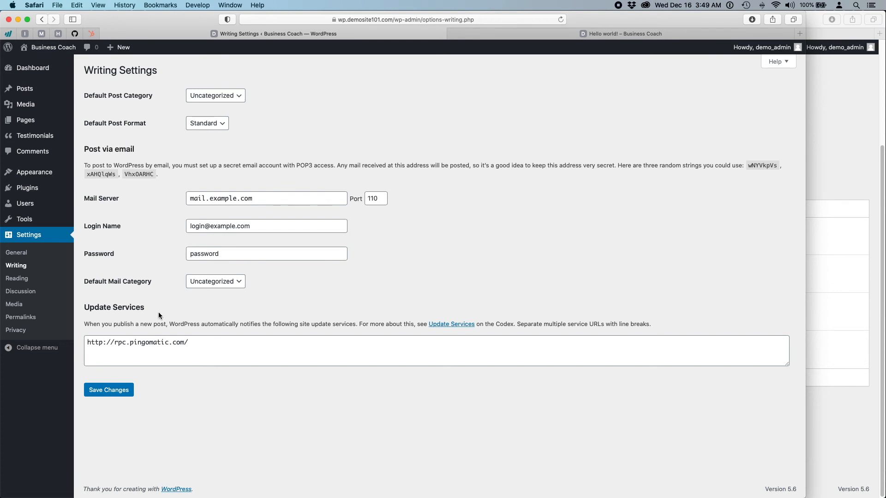
- In Reading settings, toggle 'Discourage search engines from indexing this site' on and back off
click(11, 280)
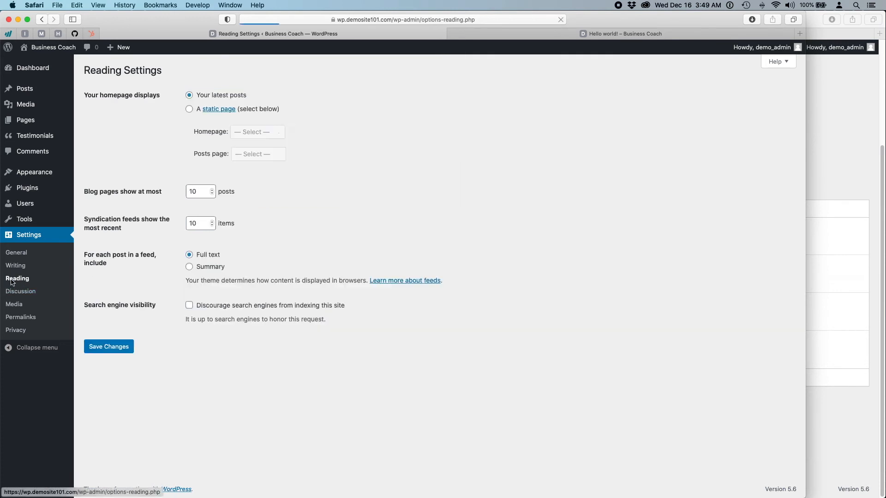
drag(79, 305, 154, 305)
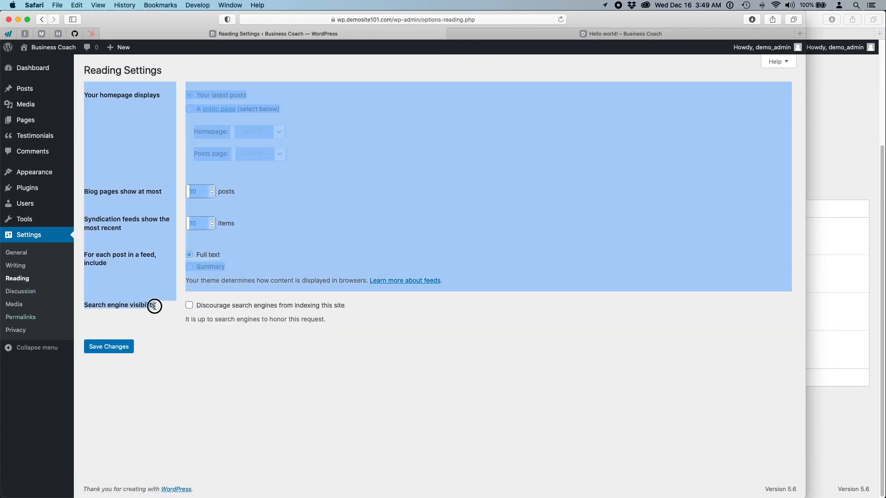
click(192, 354)
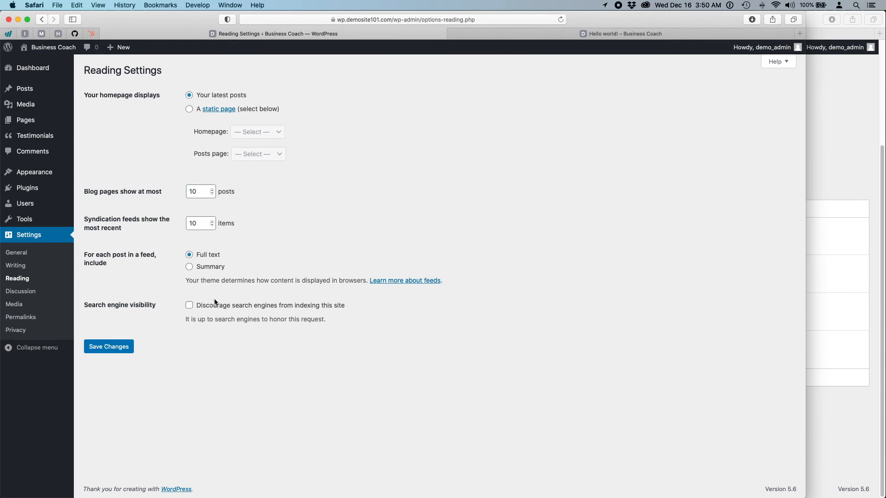
click(189, 306)
click(189, 305)
click(183, 368)
- Scroll Discussion settings down to Avatars, then view Media settings' thumbnail, medium and large sizes
click(17, 296)
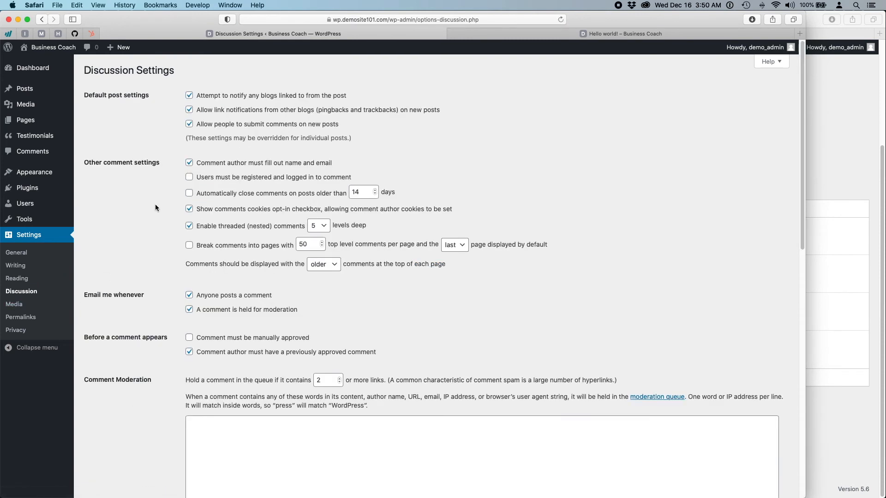
scroll(140, 262, down, 15)
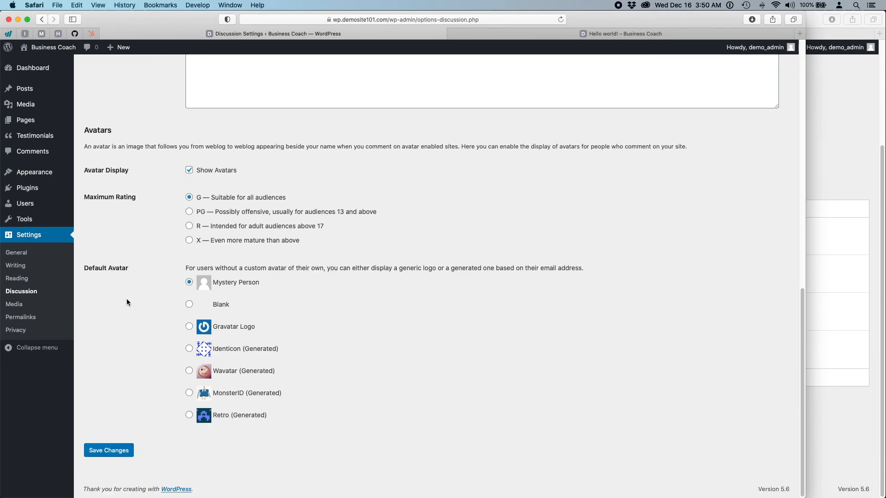
click(11, 305)
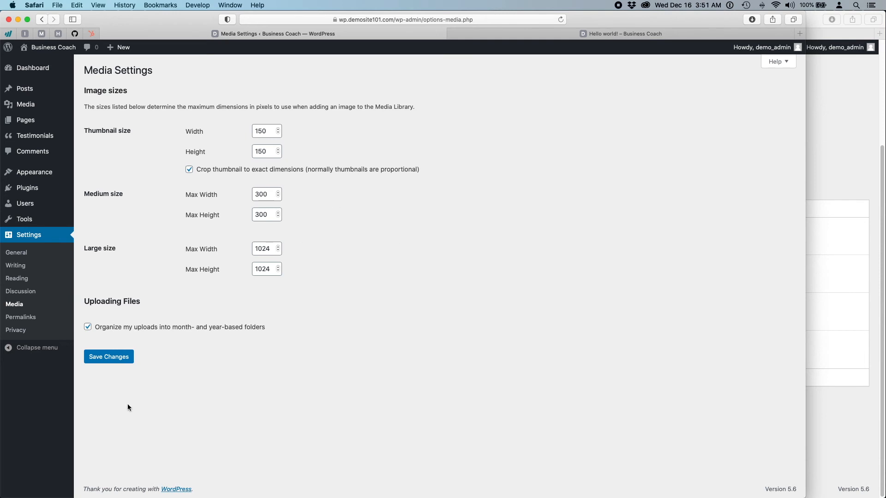
- Change the permalink structure from Day and name to Post name (/%postname%/)
click(19, 317)
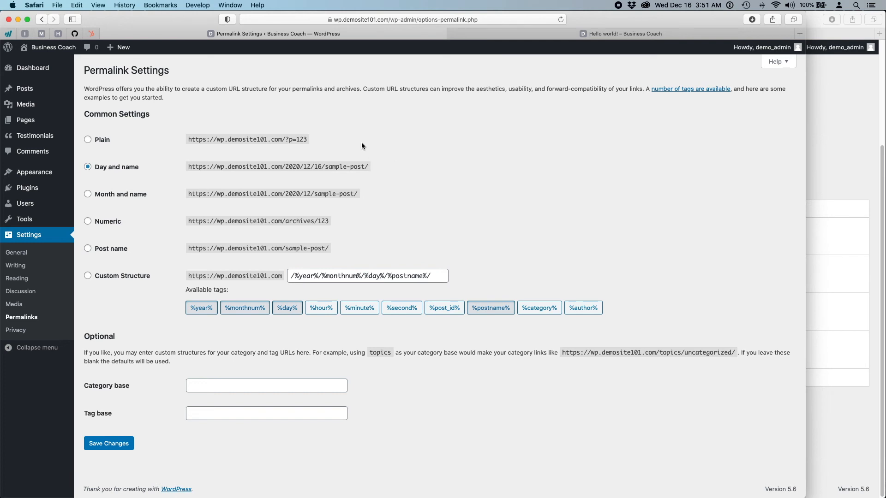
mouse_move(24, 89)
drag(188, 167, 378, 165)
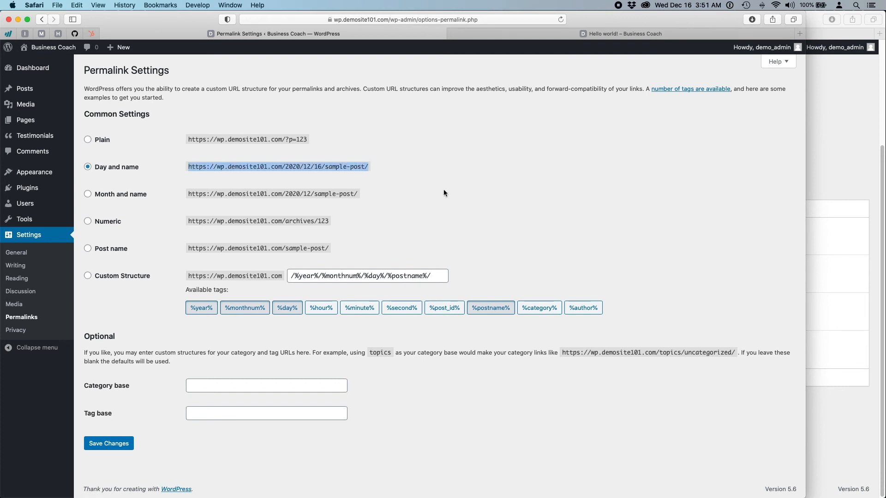
click(390, 162)
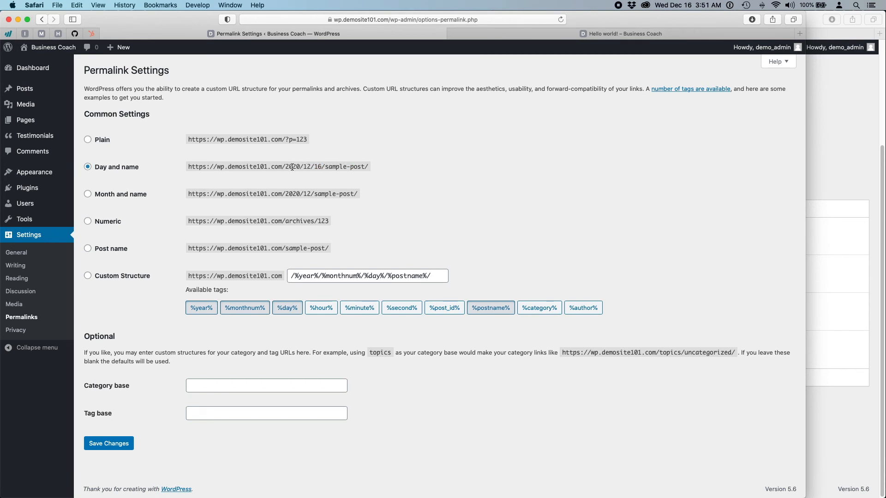
drag(285, 166, 326, 169)
click(88, 249)
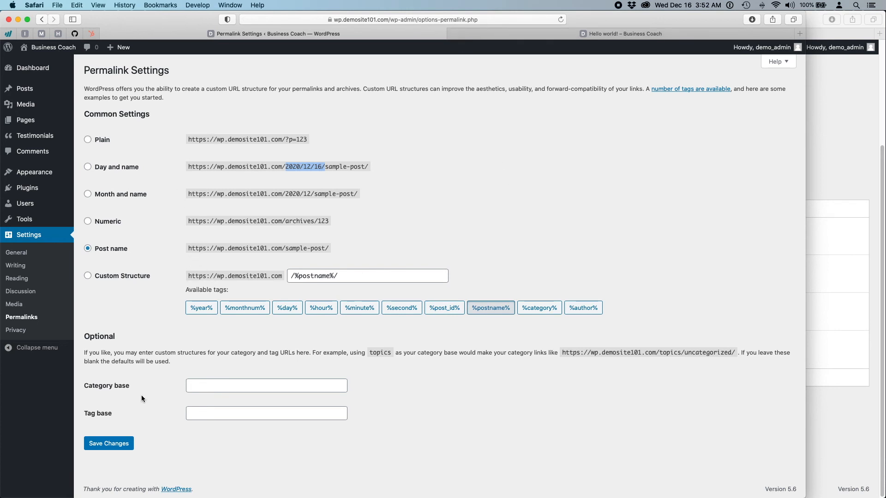
- Click back and forth between the empty Category base and Tag base fields
click(197, 388)
click(202, 412)
click(199, 388)
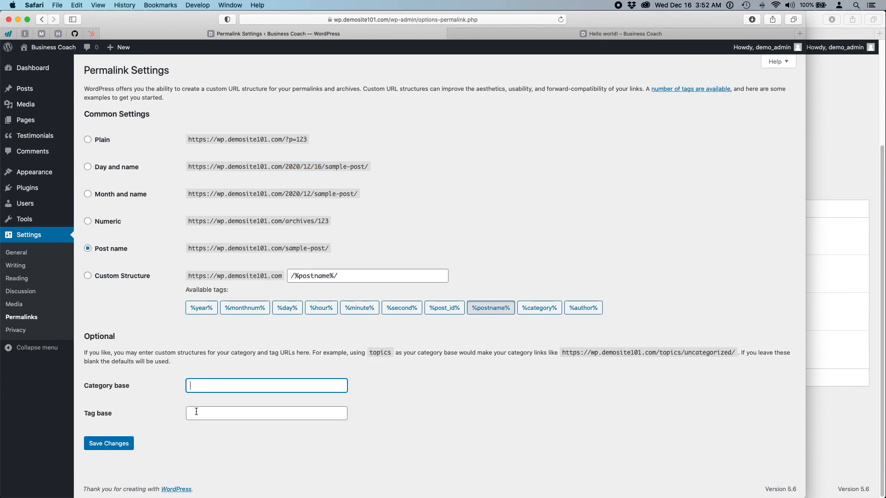
click(196, 410)
click(199, 384)
click(202, 412)
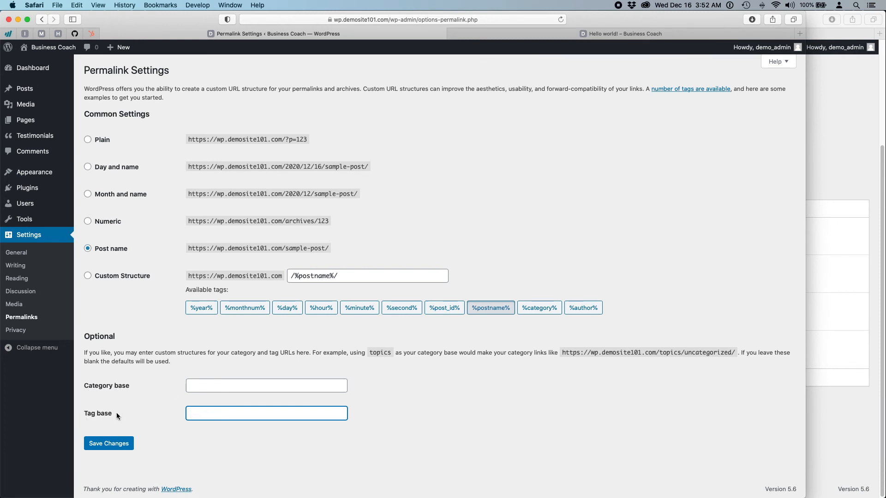
- On the live site, follow Hello world!'s coaching tag link to see the tag archive address
click(483, 35)
scroll(455, 296, up, 15)
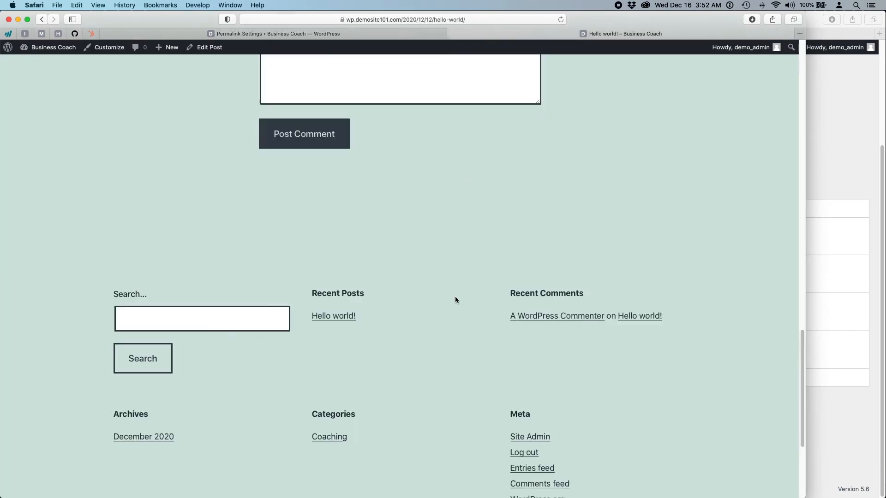
scroll(455, 297, down, 15)
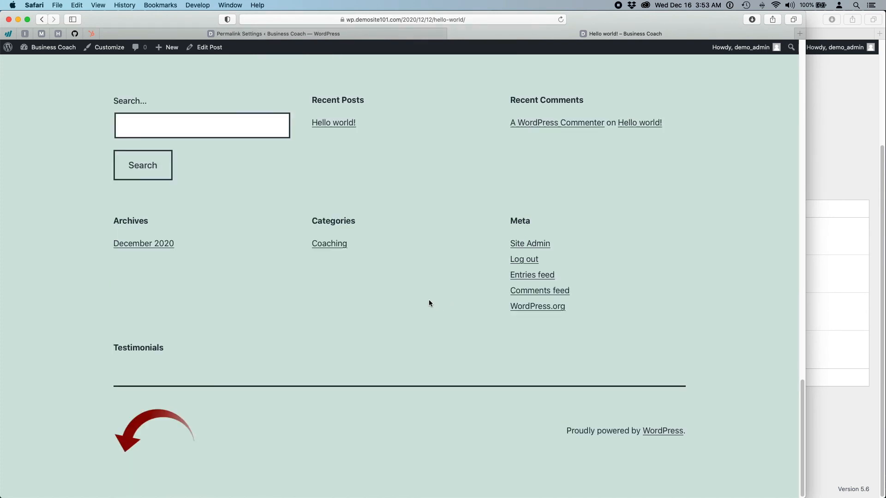
scroll(429, 302, up, 8)
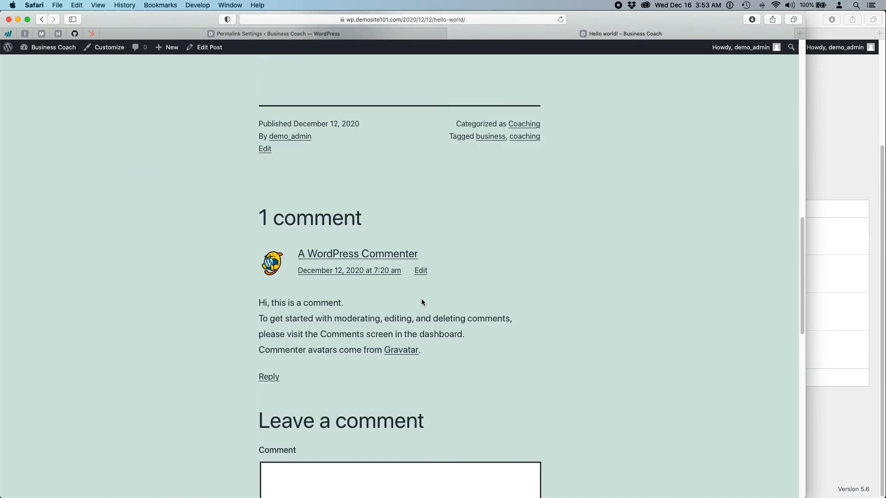
scroll(422, 302, up, 12)
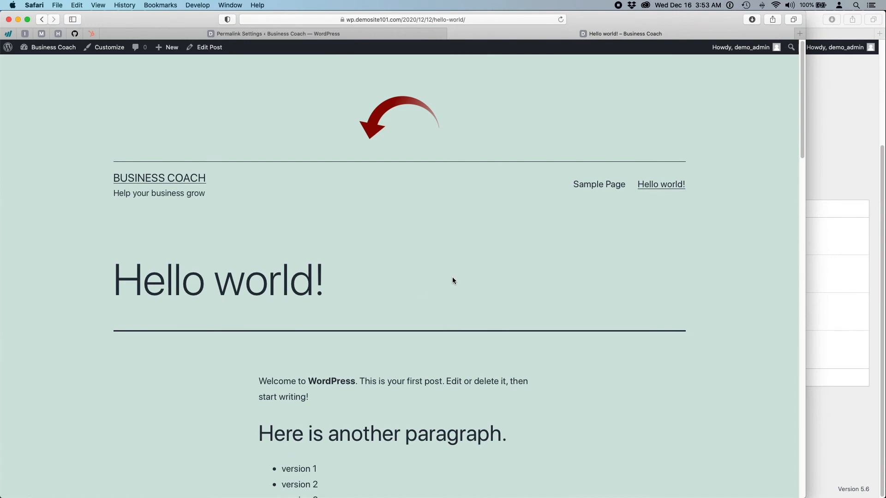
click(654, 189)
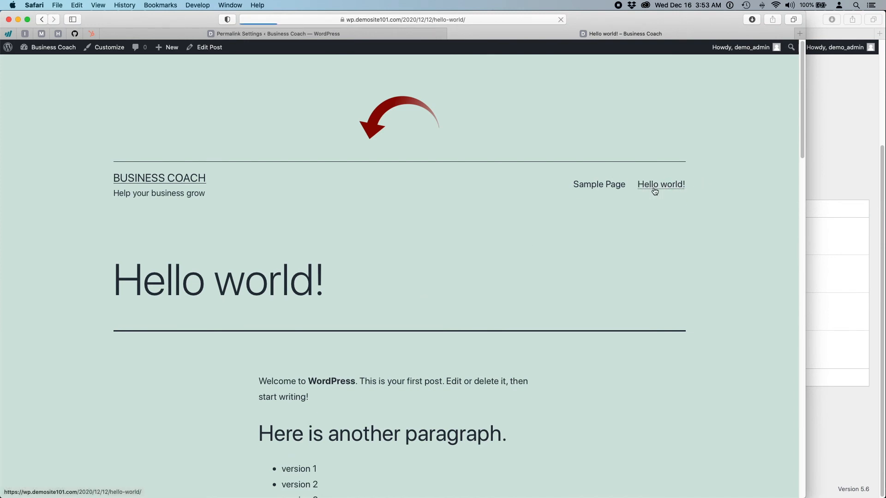
scroll(310, 309, down, 8)
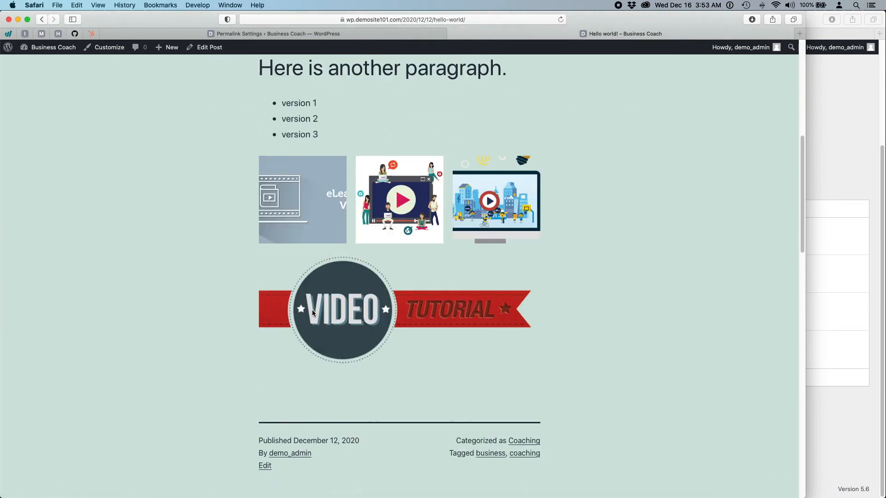
scroll(312, 313, down, 4)
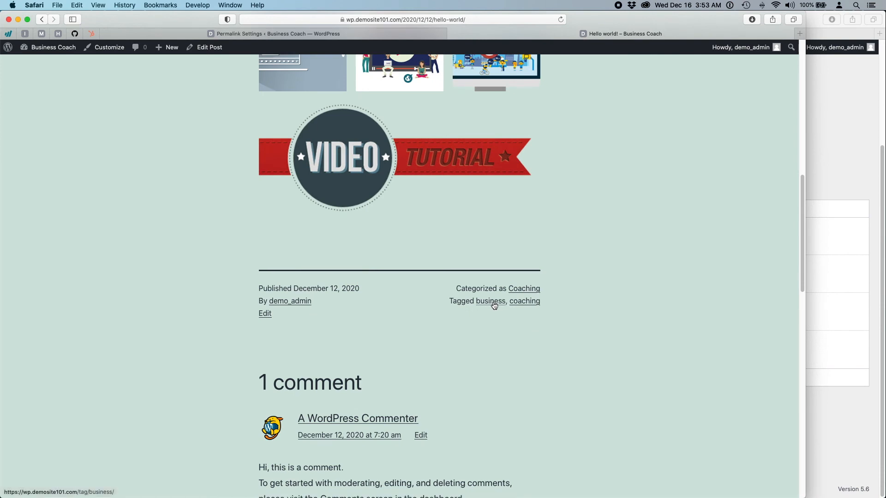
click(526, 302)
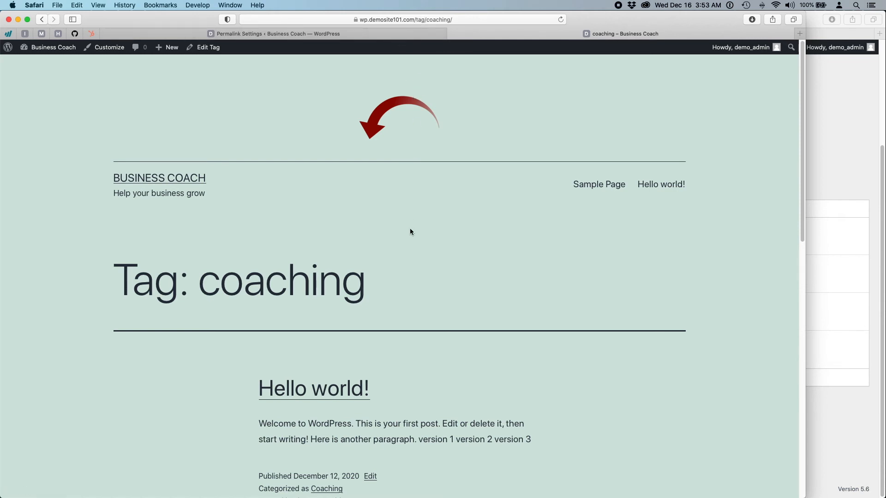
click(292, 36)
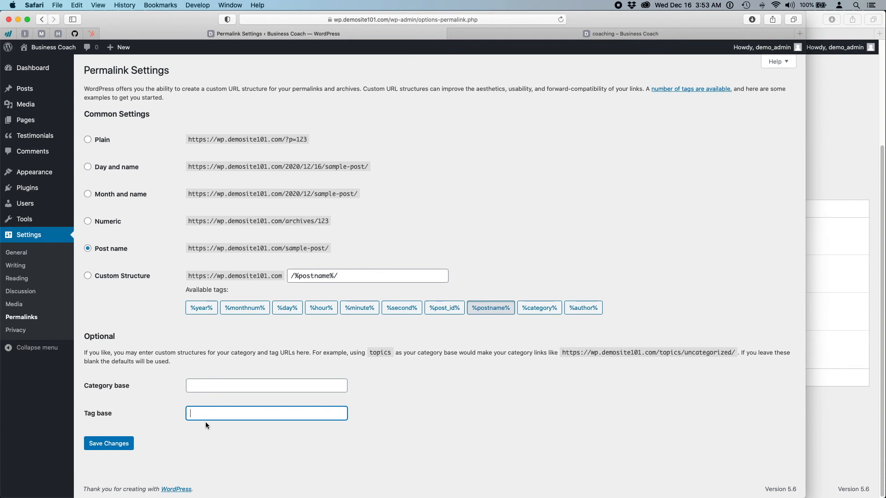
- Enter chicago-life-coach as the tag base and save the permalink settings
text(life-coachchicago-)
click(120, 443)
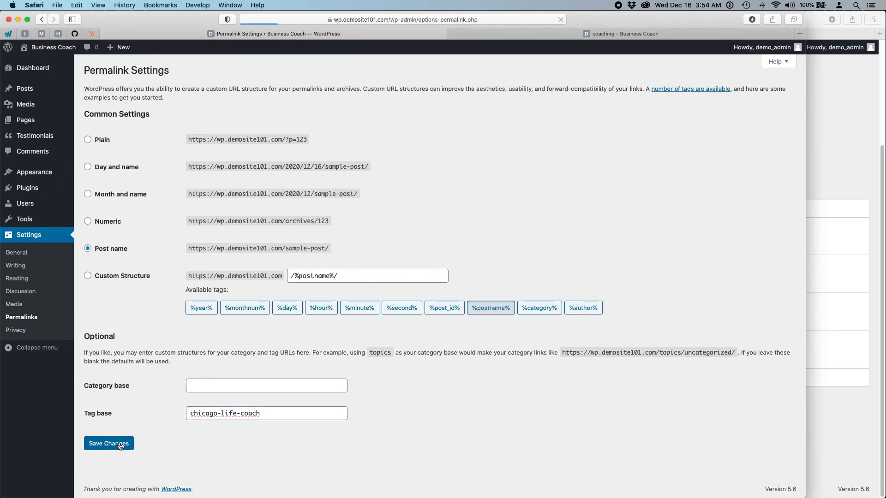
- Reload the old coaching tag address, then reopen the tag from Hello world! under chicago-life-coach
click(503, 37)
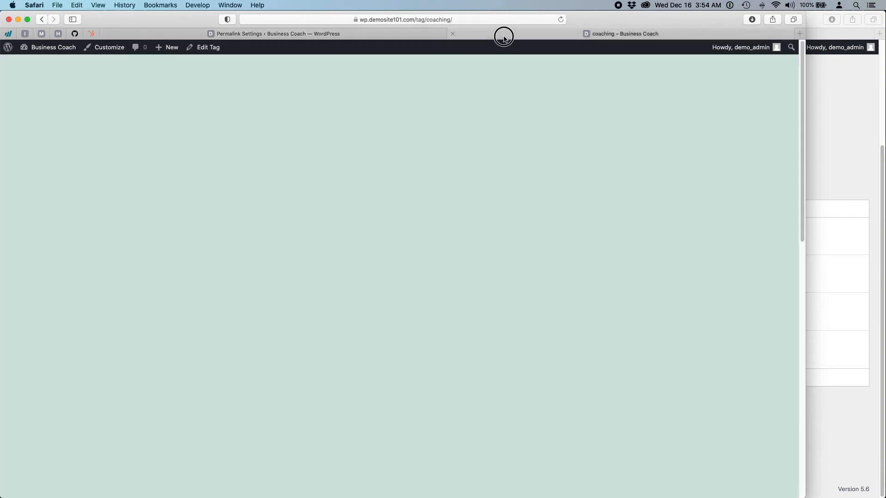
click(561, 20)
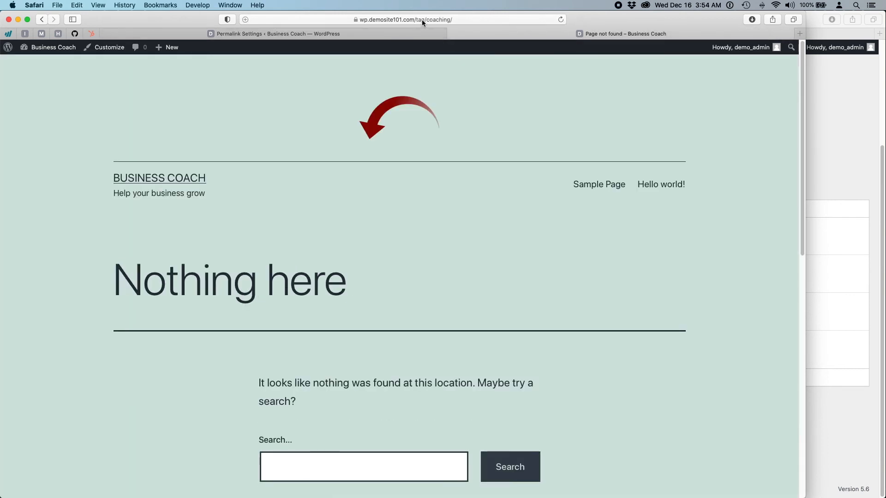
click(647, 183)
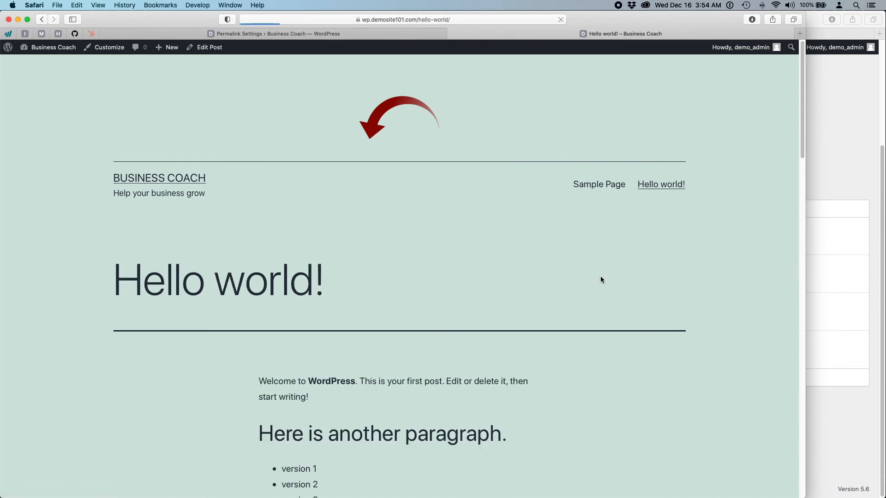
scroll(600, 279, down, 9)
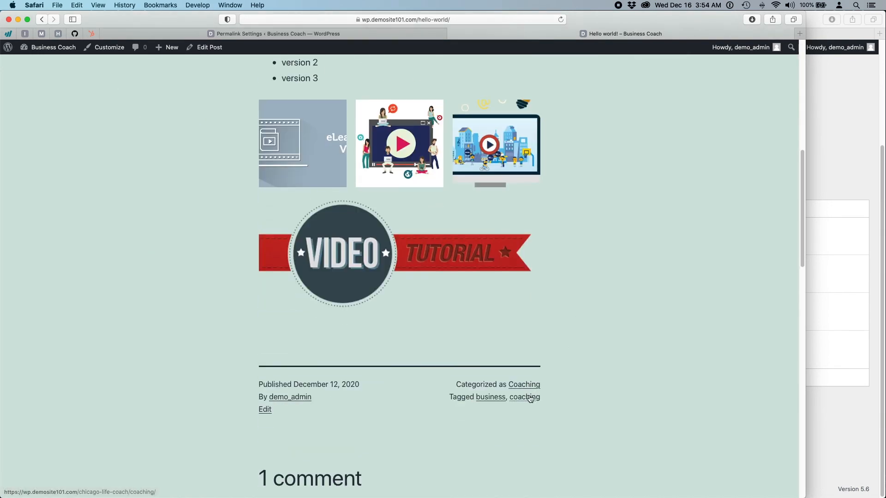
click(525, 396)
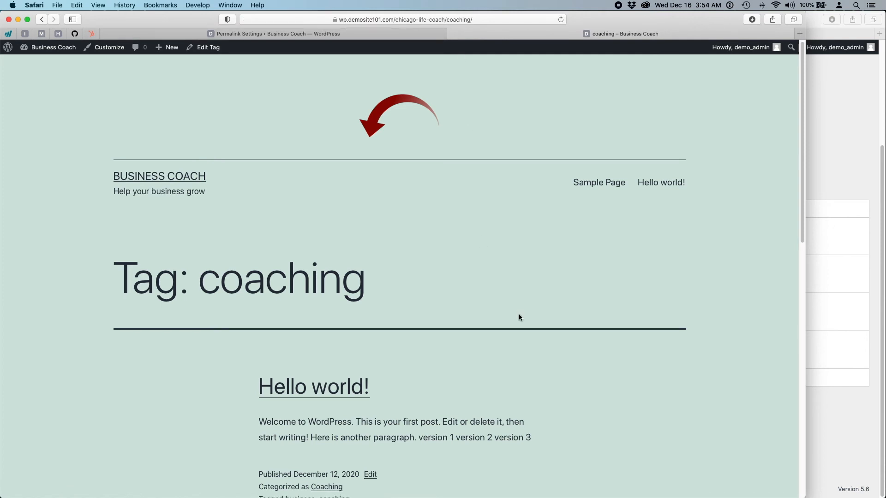
scroll(519, 314, down, 20)
scroll(435, 302, up, 20)
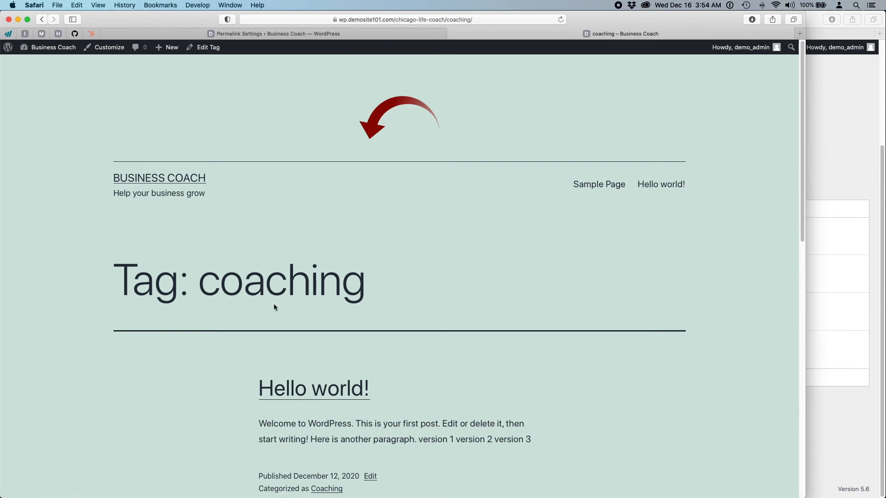
- Bring the other site's window forward, then return to Business Coach's Permalink Settings
click(829, 120)
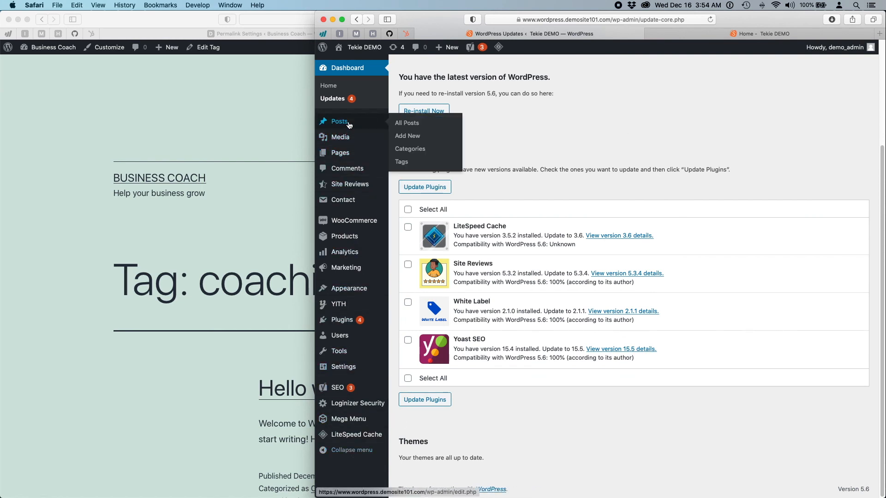
click(216, 103)
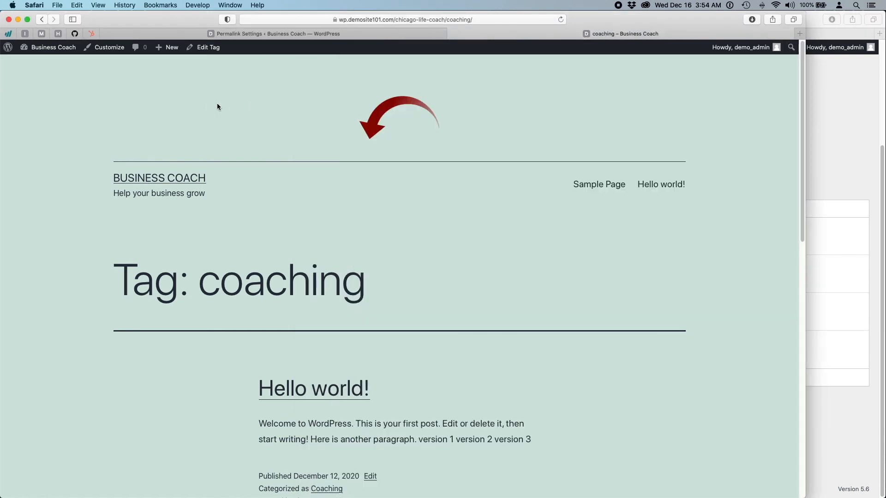
click(433, 34)
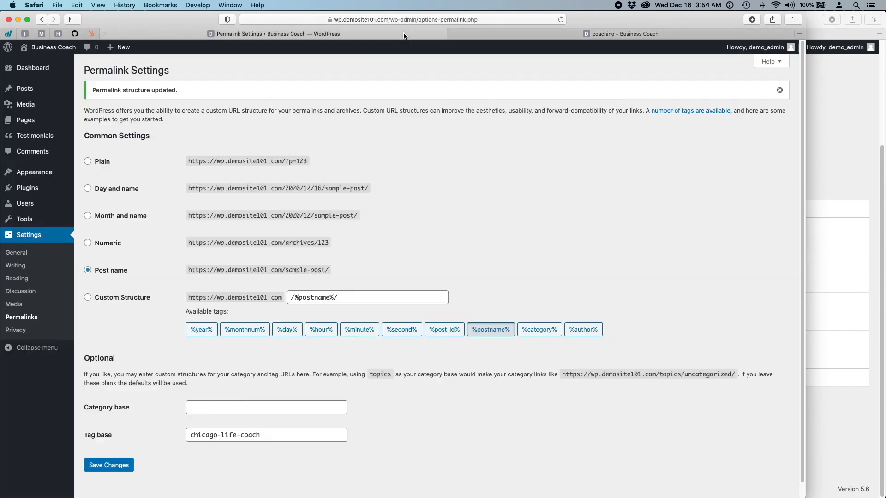
- Set the category base to services and save, then view the /chicago-life-coach/coaching/ archive
drag(265, 436, 181, 426)
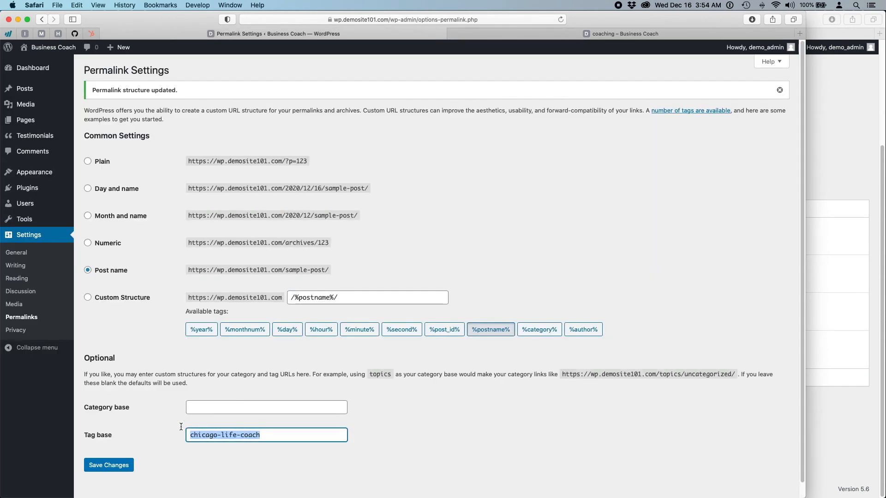
click(219, 408)
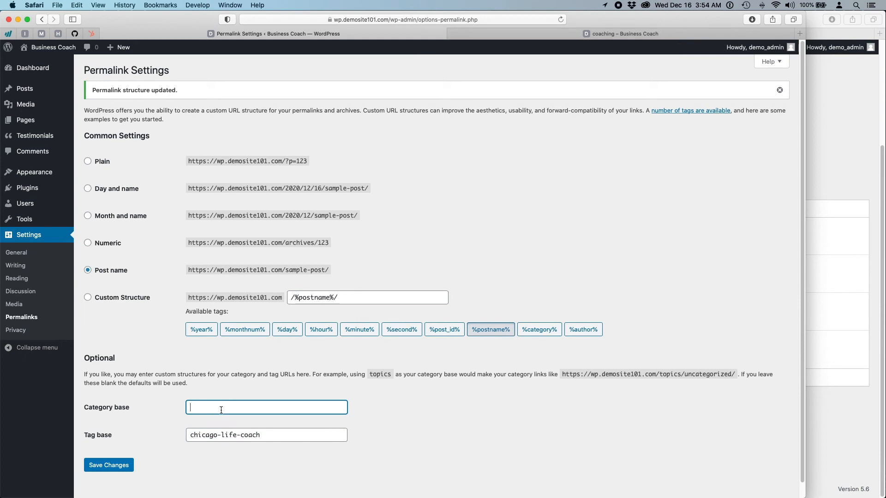
text(services)
click(94, 465)
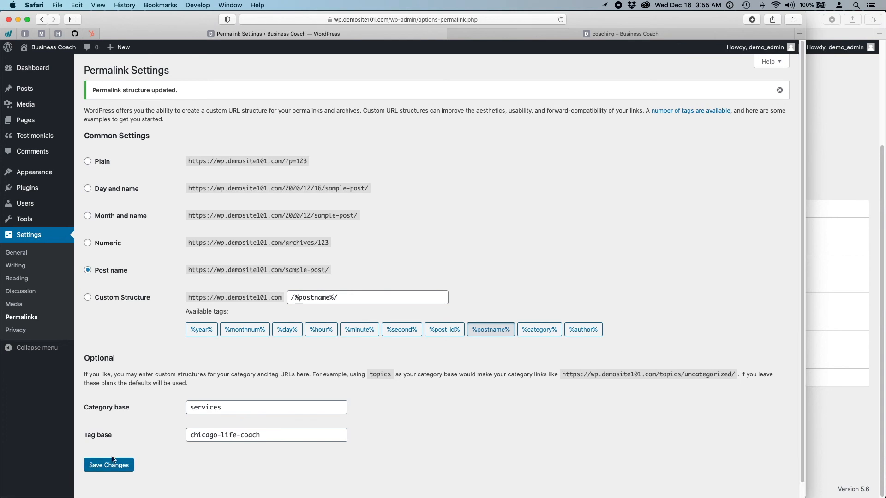
click(616, 34)
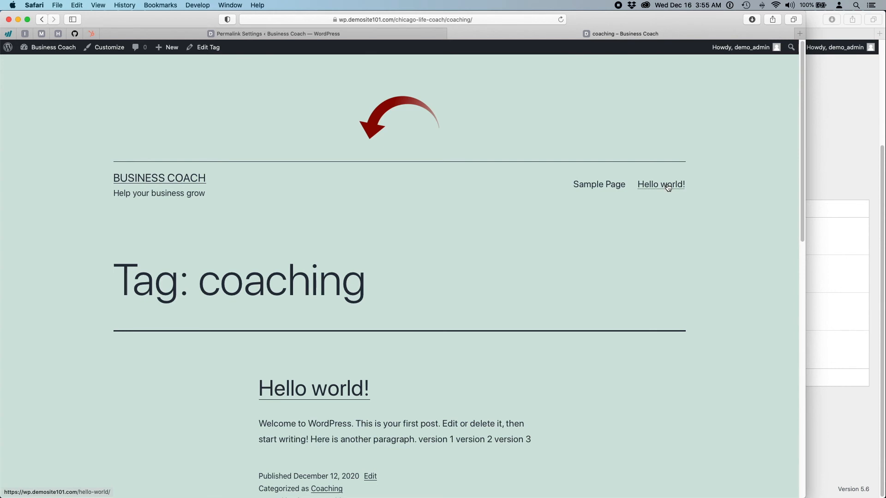
click(598, 188)
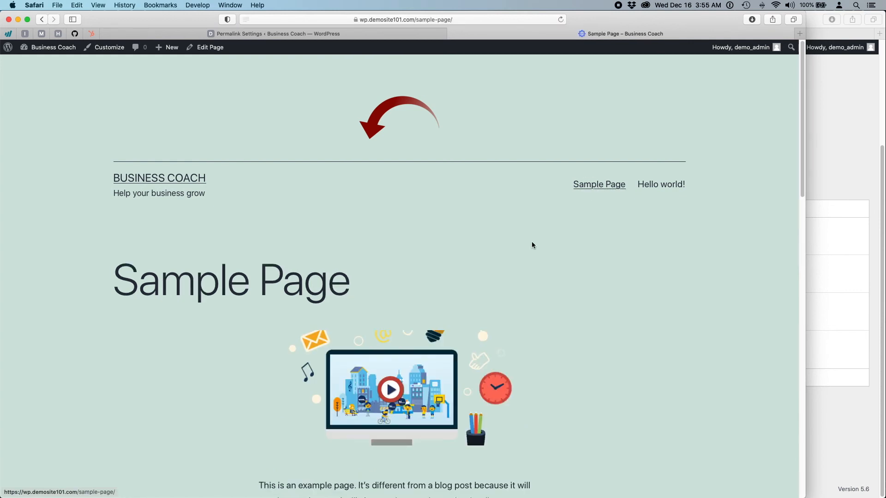
scroll(533, 245, down, 10)
scroll(535, 245, down, 10)
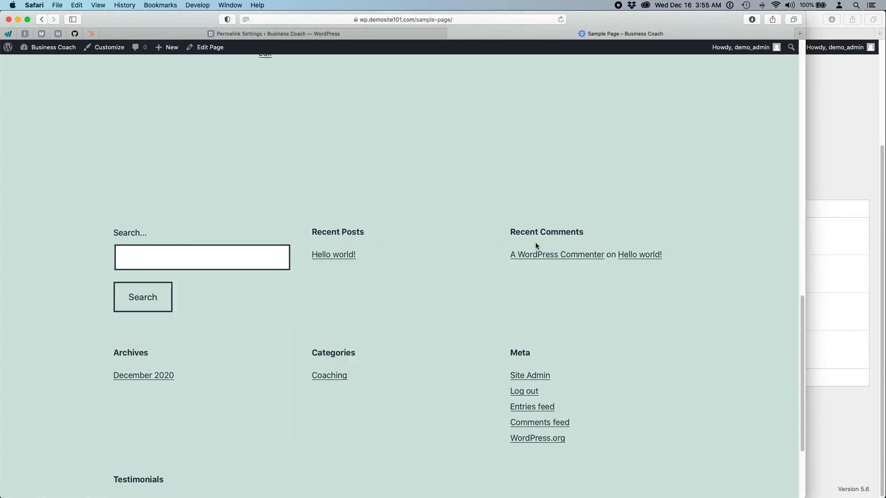
scroll(447, 237, up, 10)
scroll(446, 238, up, 8)
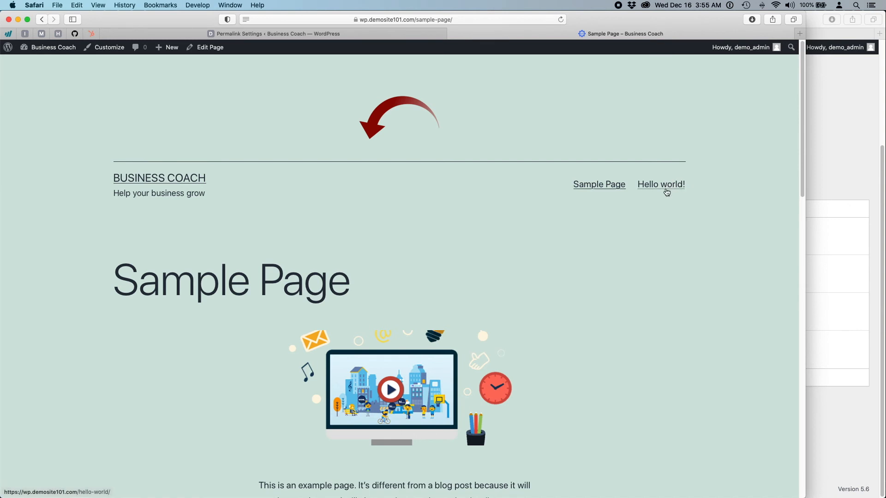
click(667, 189)
scroll(549, 252, down, 1)
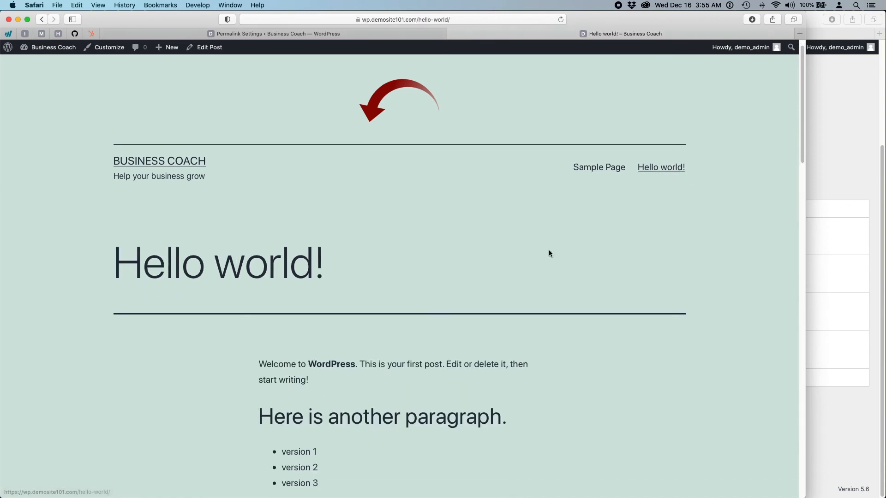
scroll(549, 253, down, 10)
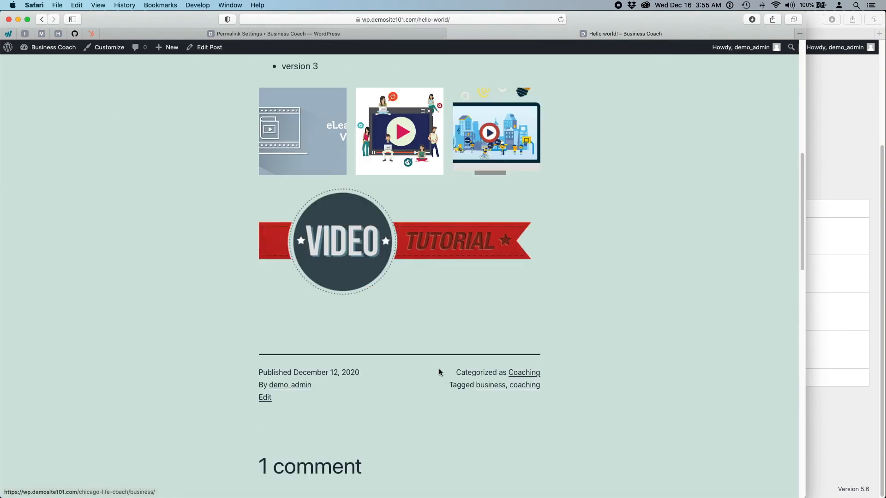
click(533, 373)
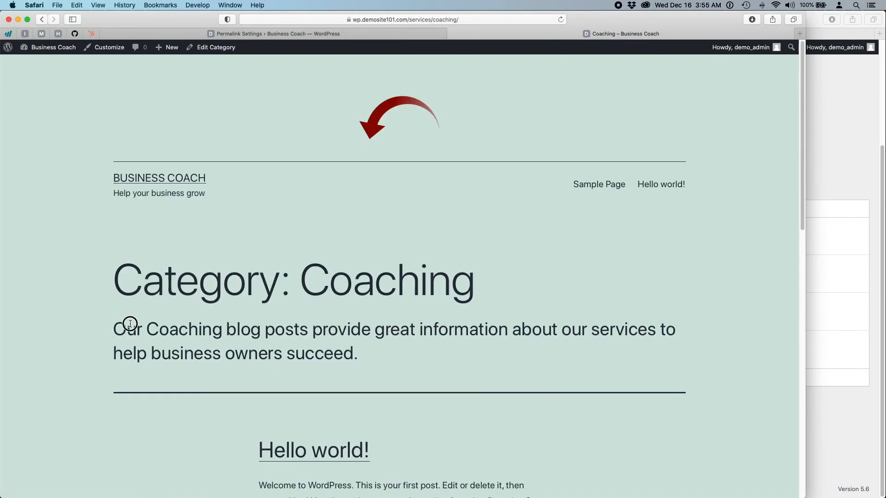
drag(114, 328, 360, 355)
scroll(189, 263, down, 10)
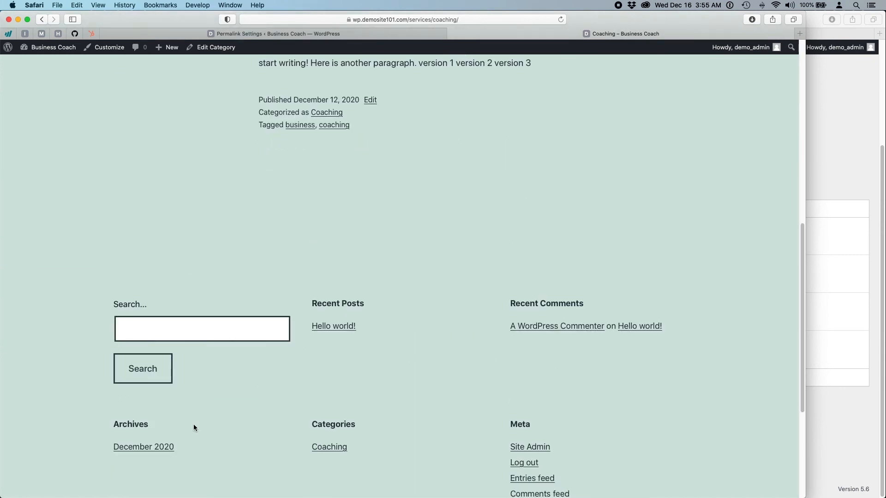
scroll(313, 285, up, 7)
scroll(313, 285, down, 2)
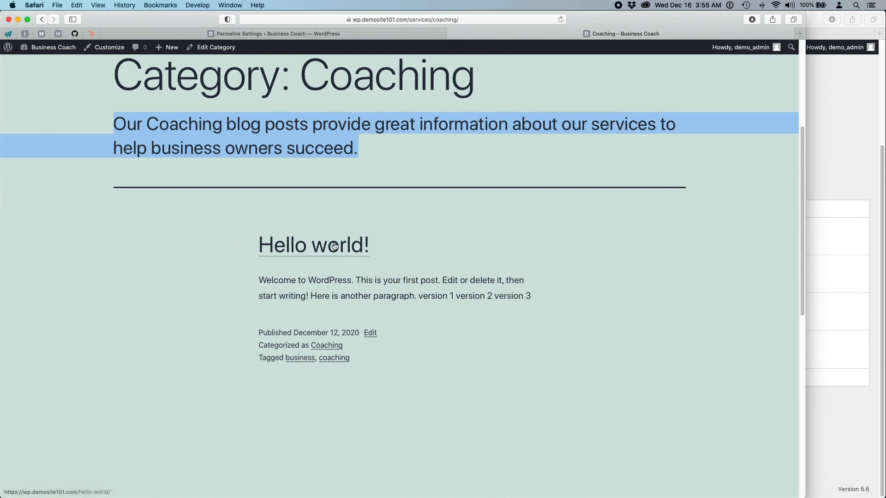
scroll(315, 273, down, 4)
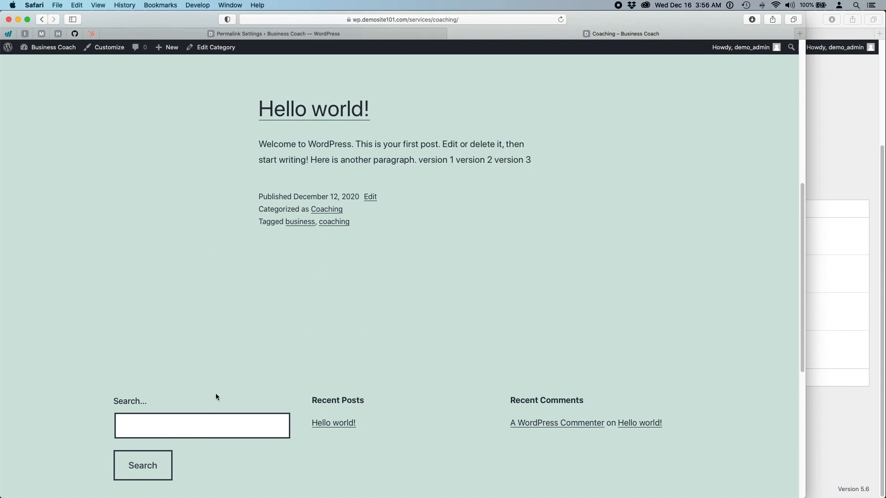
scroll(210, 350, up, 10)
scroll(211, 351, down, 2)
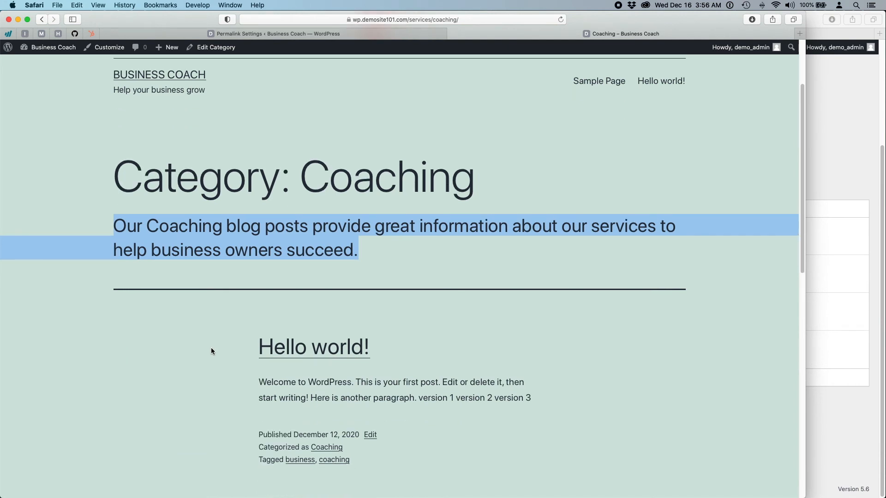
scroll(211, 349, up, 4)
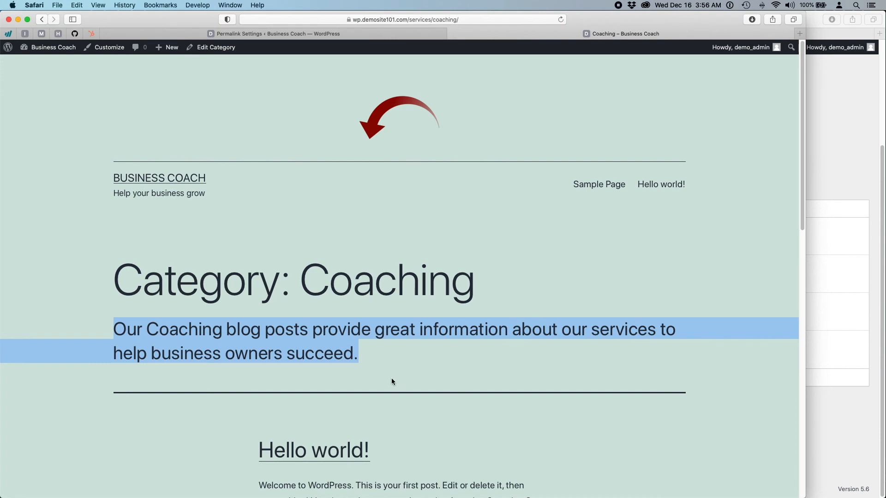
scroll(189, 373, down, 10)
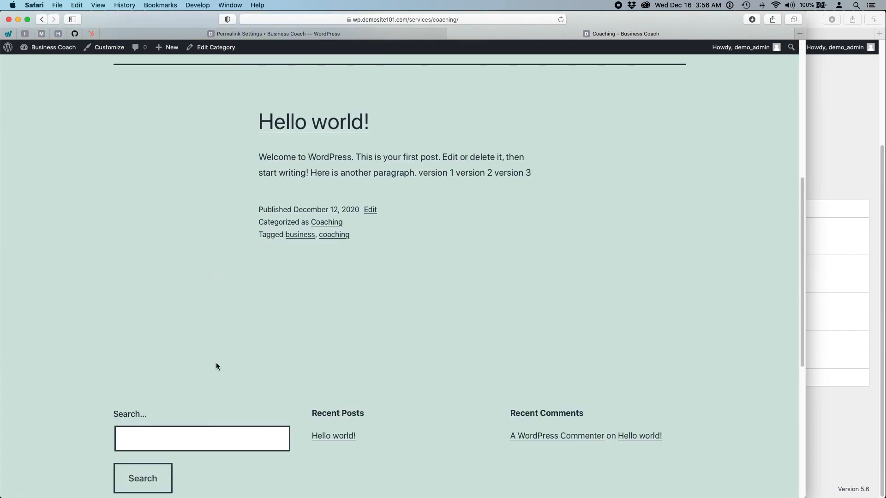
scroll(217, 365, up, 10)
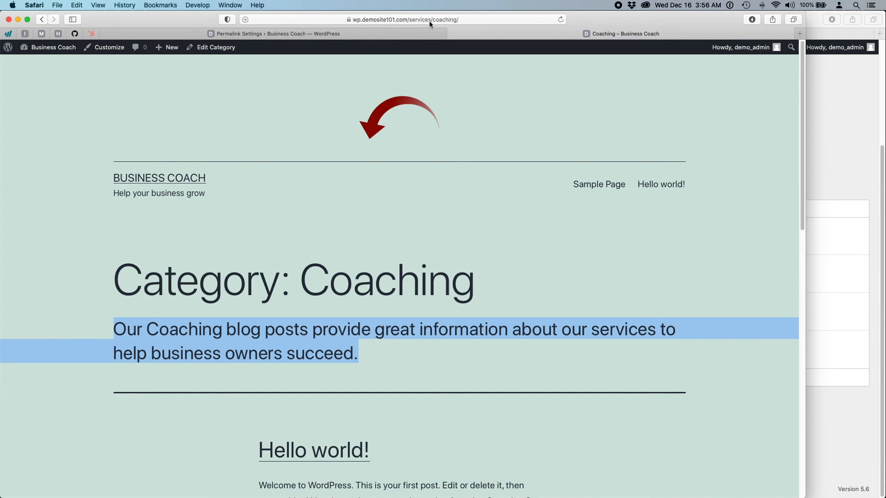
click(490, 91)
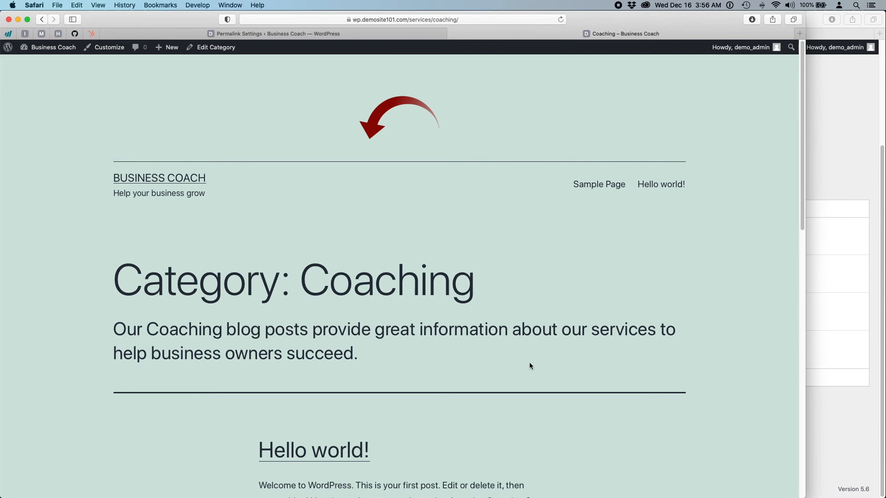
scroll(554, 247, down, 6)
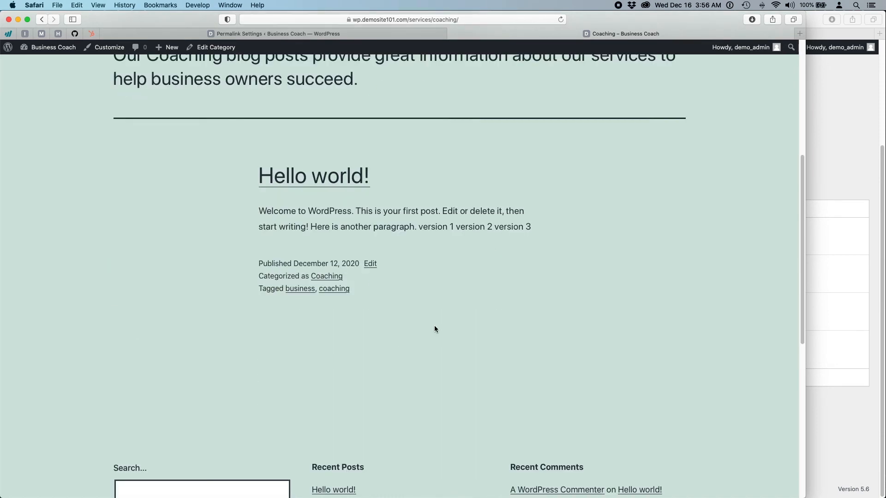
scroll(434, 329, up, 6)
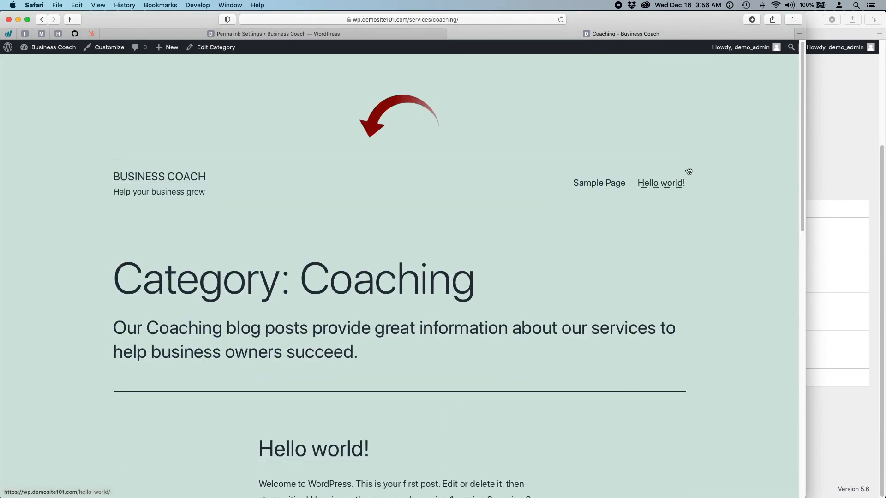
- Change the category base from services to Chicago-Business-services and save the permalink settings
click(304, 35)
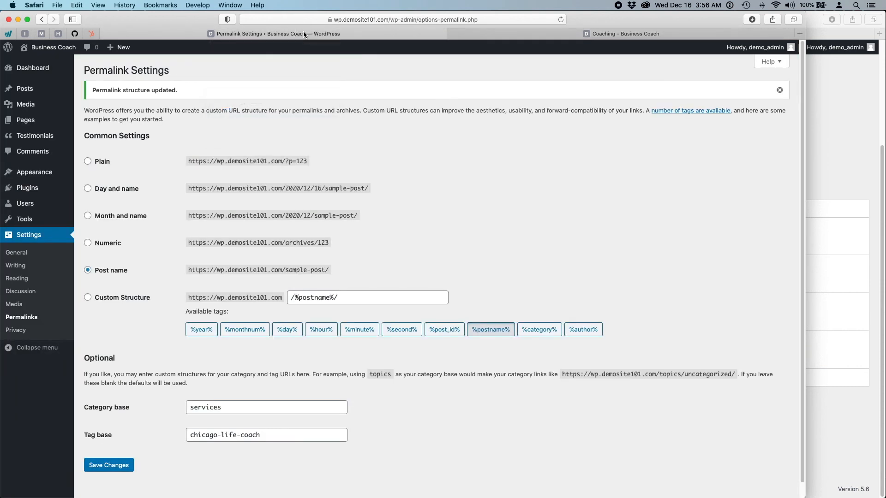
scroll(346, 487, down, 1)
click(198, 390)
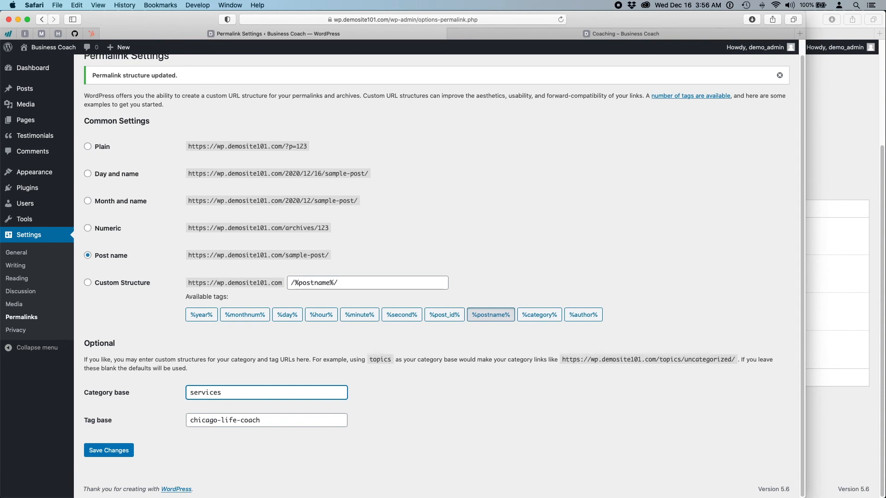
text(Chicago-Business-0)
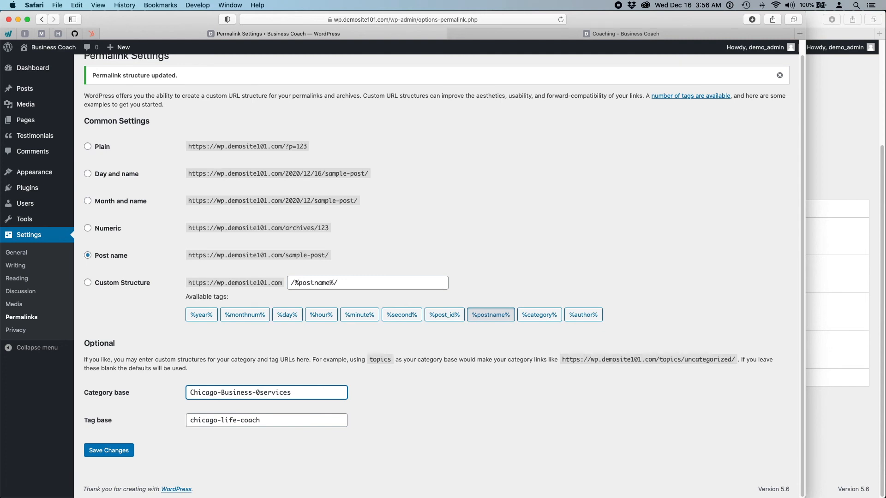
key(BackSpace)
text(Coavhing)
key(Right)
key(BackSpace)
key(BackSpace)
key(BackSpace)
key(BackSpace)
key(BackSpace)
key(BackSpace)
key(BackSpace)
key(BackSpace)
click(116, 452)
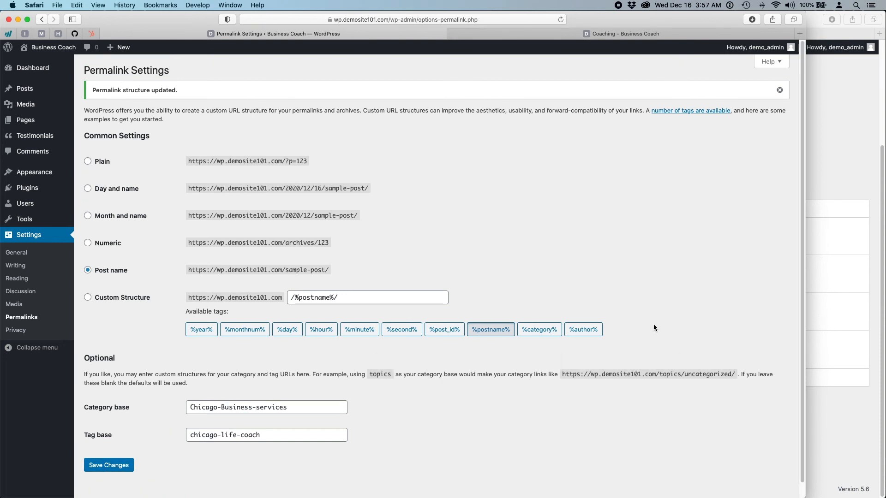
click(579, 35)
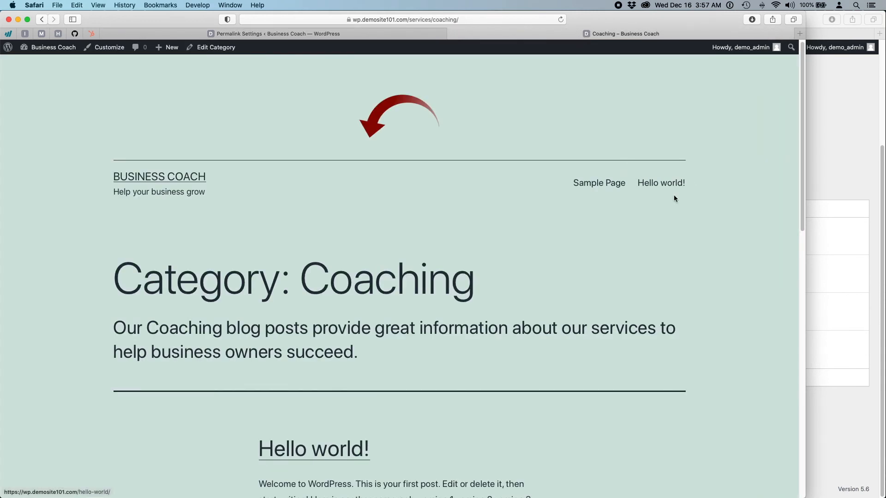
- Reopen the Coaching category from Hello world! to confirm its /Chicago-Business-services/coaching/ address
click(665, 184)
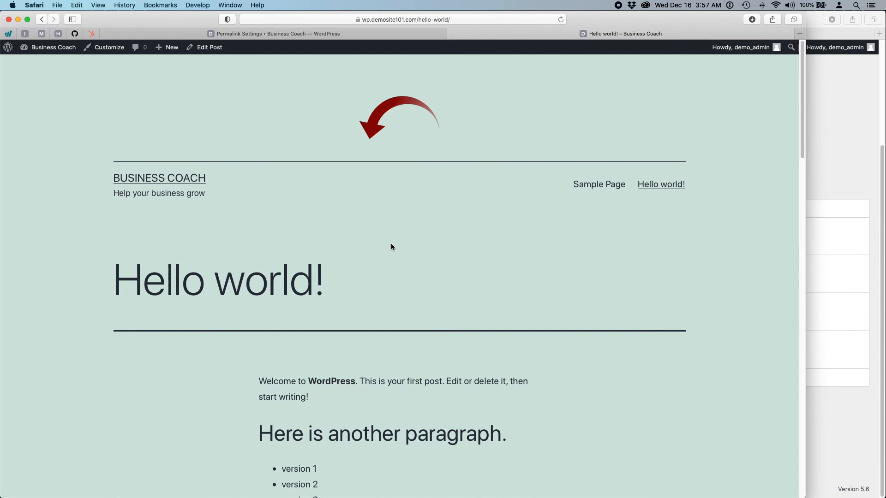
scroll(391, 248, down, 5)
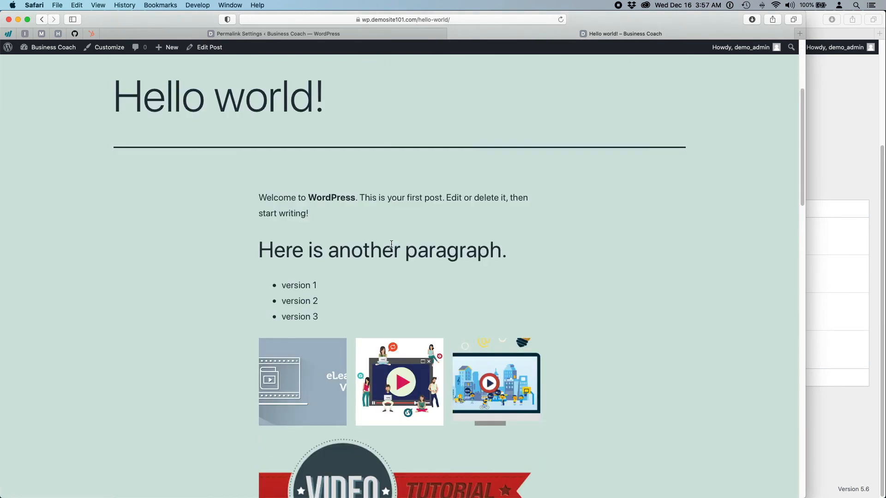
scroll(384, 261, down, 8)
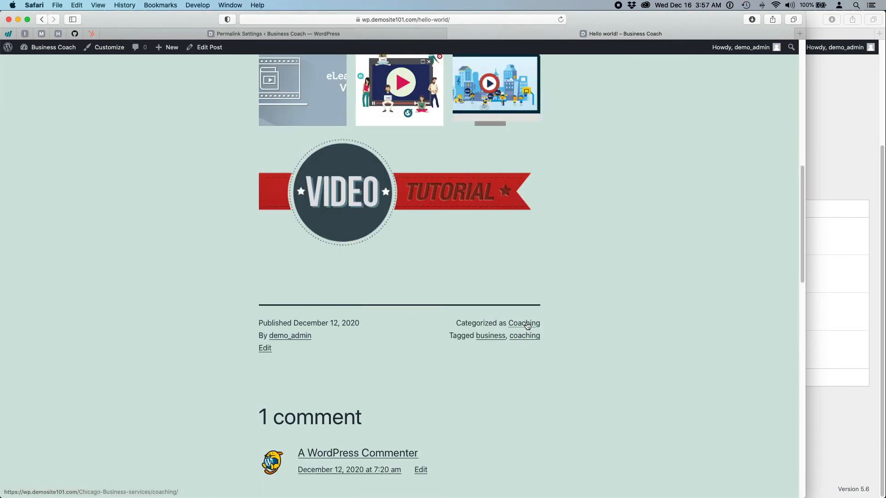
click(520, 326)
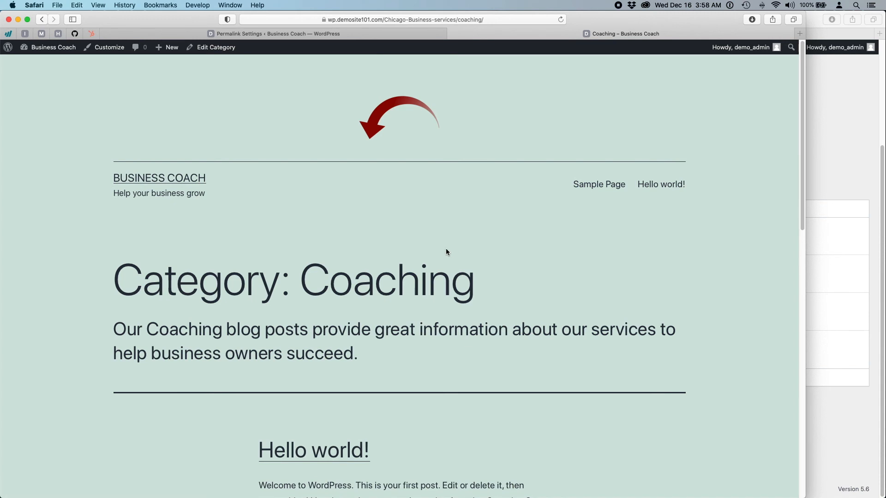
click(307, 36)
scroll(158, 345, down, 1)
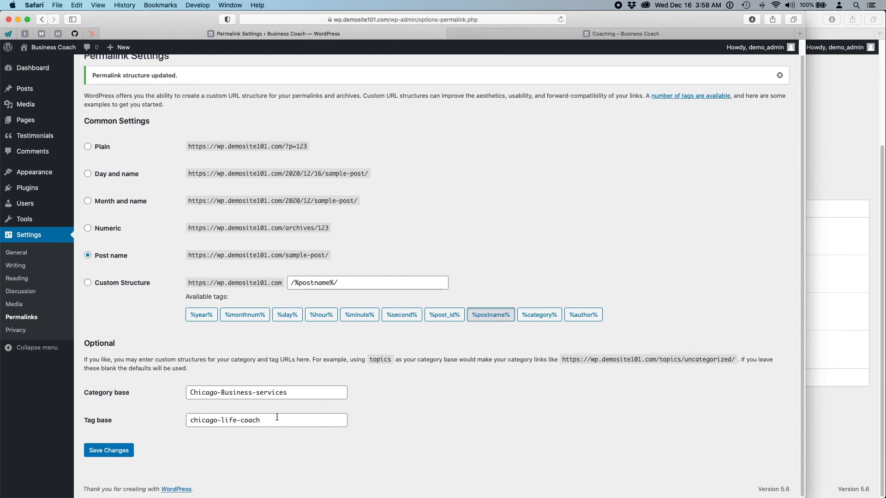
- Open Privacy settings keeping Privacy Policy as the privacy page, then bring up Tekie DEMO
click(19, 336)
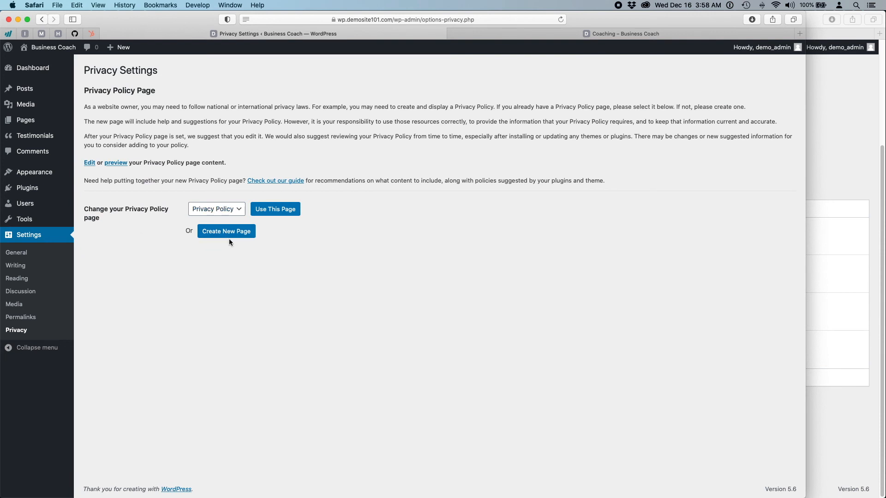
click(235, 212)
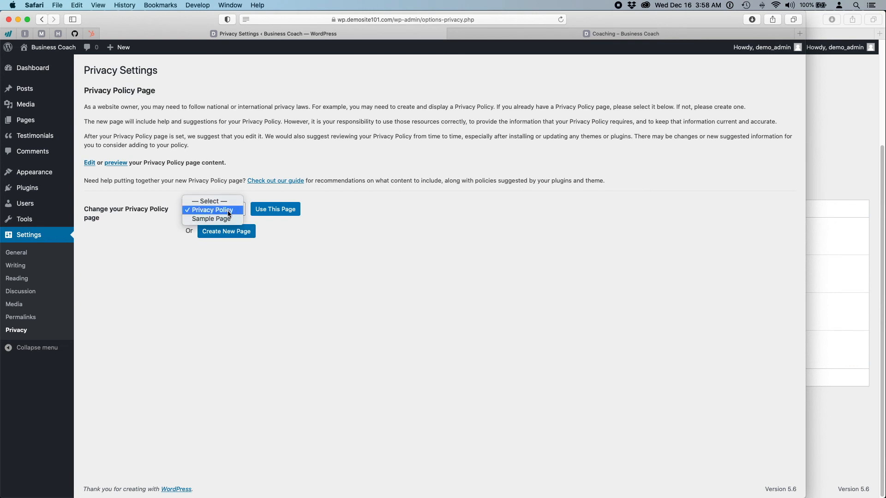
click(228, 210)
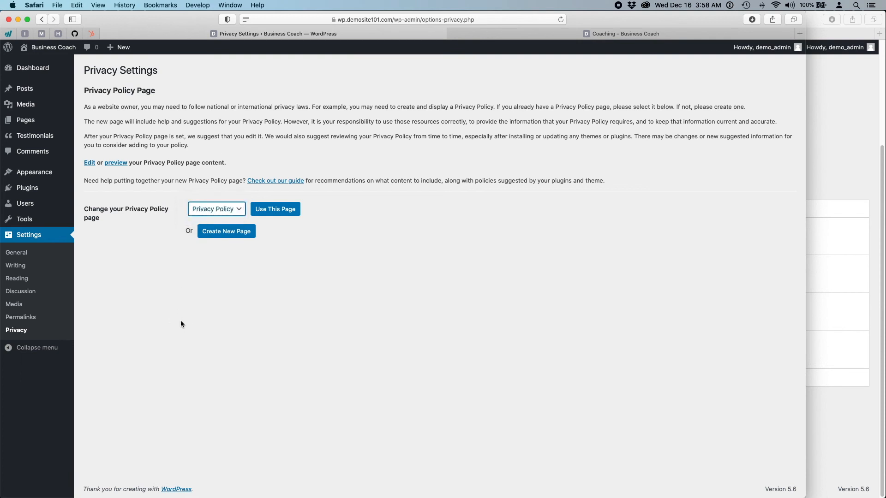
mouse_move(30, 124)
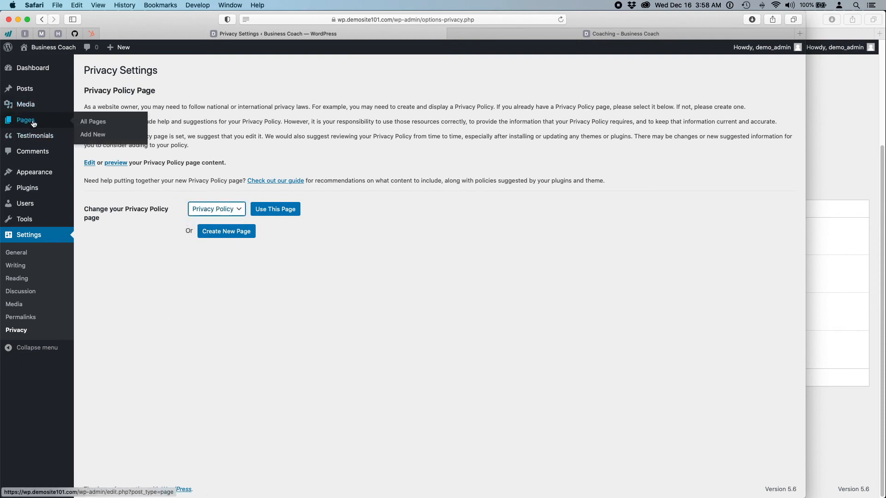
click(228, 370)
click(227, 210)
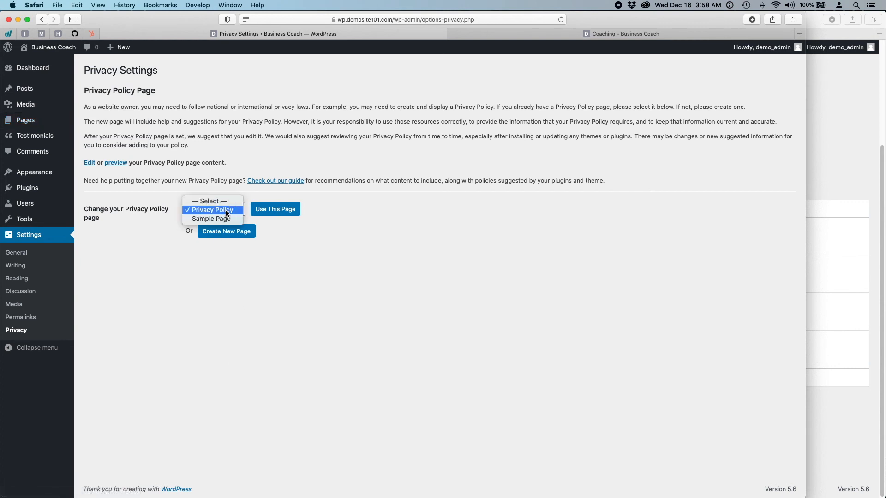
click(216, 319)
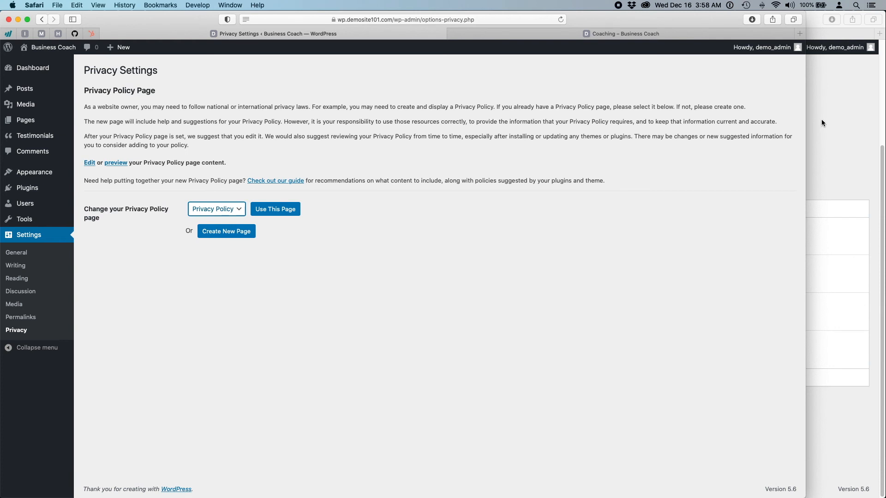
click(820, 137)
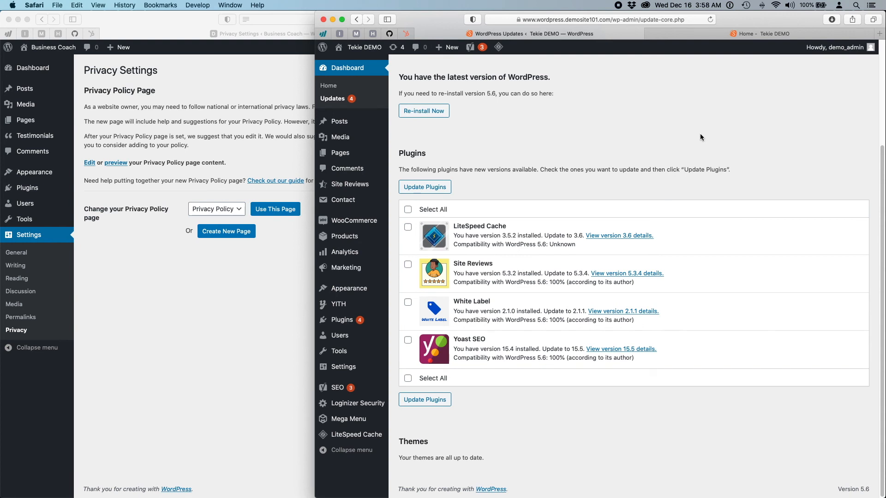
- Enlarge the Tekie DEMO window to fill the screen and show its Home page tab
click(169, 347)
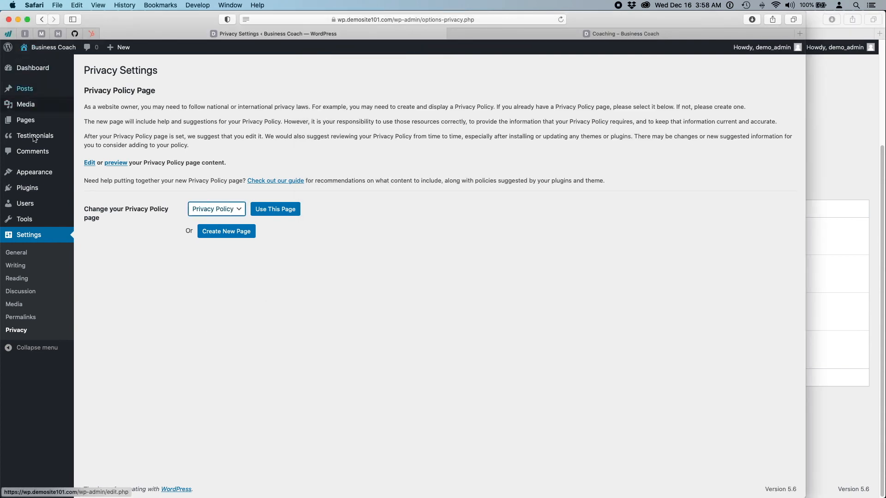
click(386, 336)
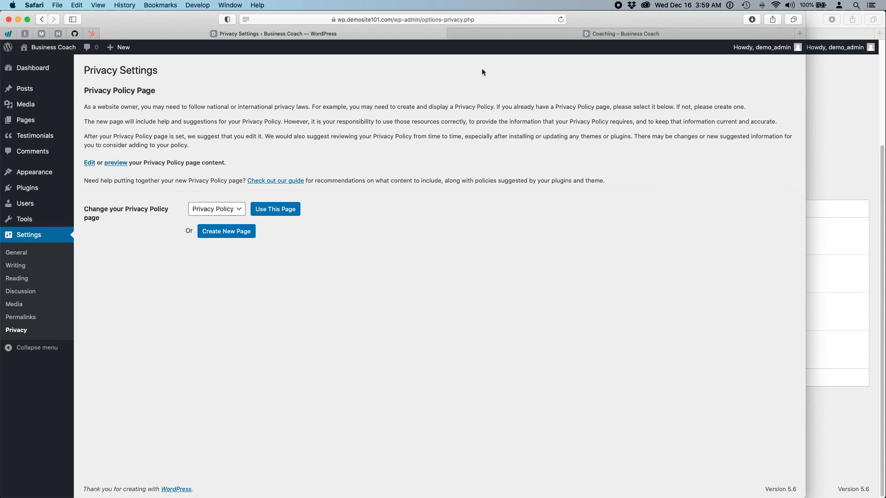
click(823, 104)
drag(313, 119, 2, 121)
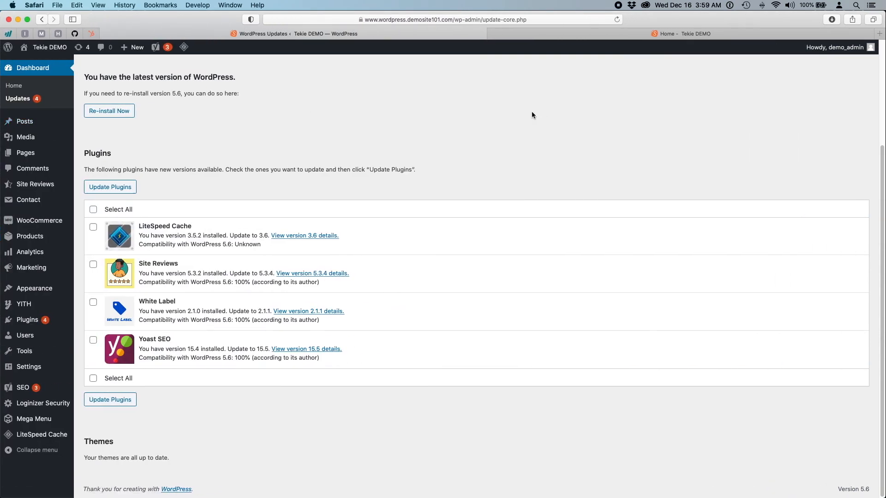
scroll(530, 112, up, 3)
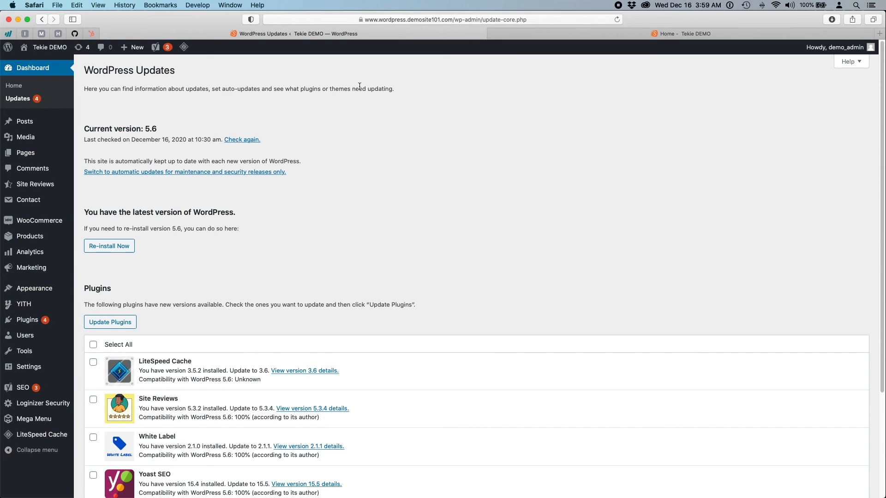
click(616, 31)
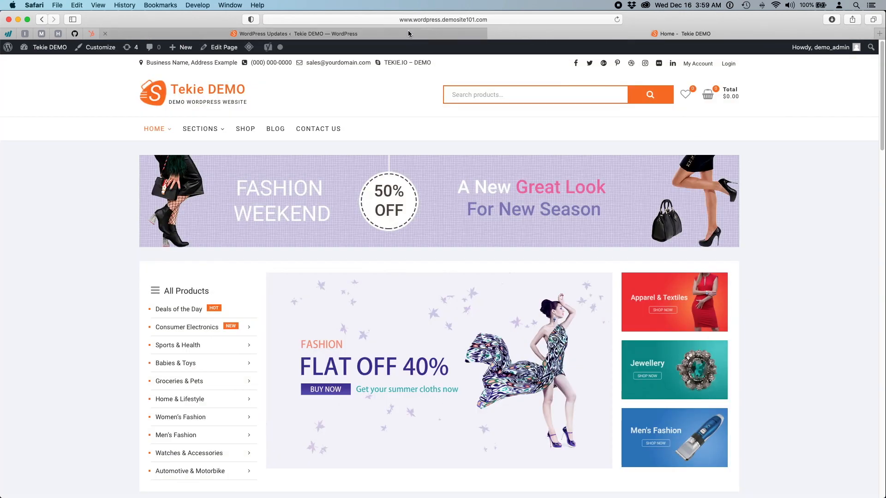
- Open Sample Page #2 from the storefront's Sections menu, then return to the admin Updates tab
click(407, 33)
click(616, 32)
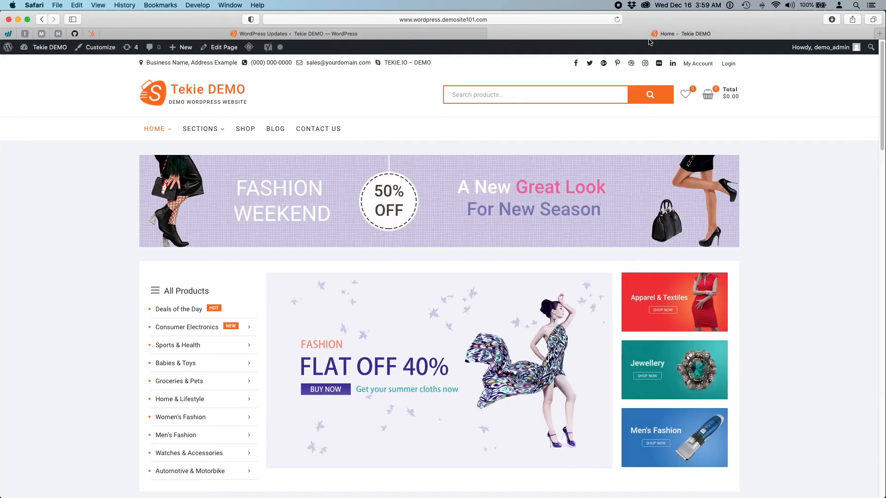
scroll(850, 321, down, 1)
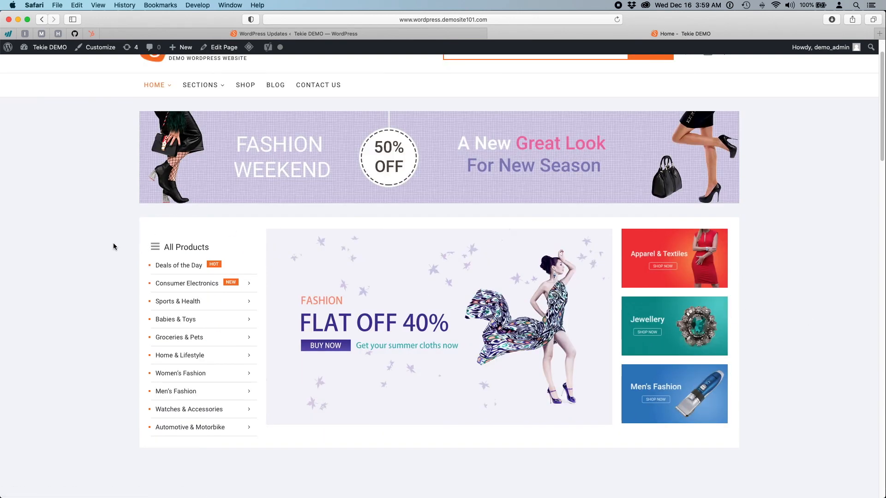
scroll(113, 243, down, 3)
scroll(82, 259, down, 6)
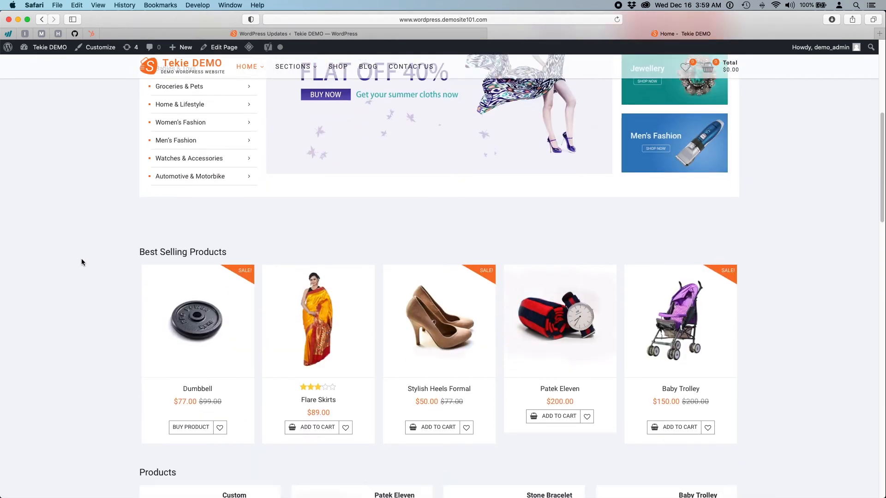
scroll(81, 258, up, 10)
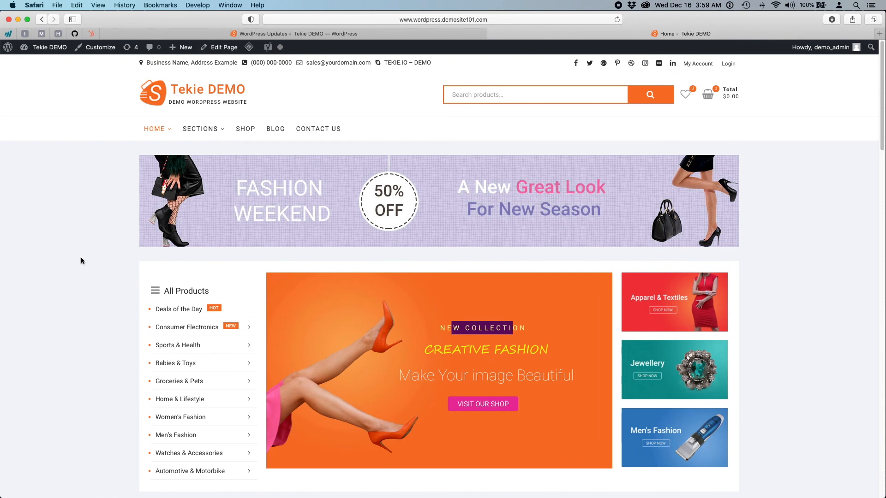
mouse_move(203, 134)
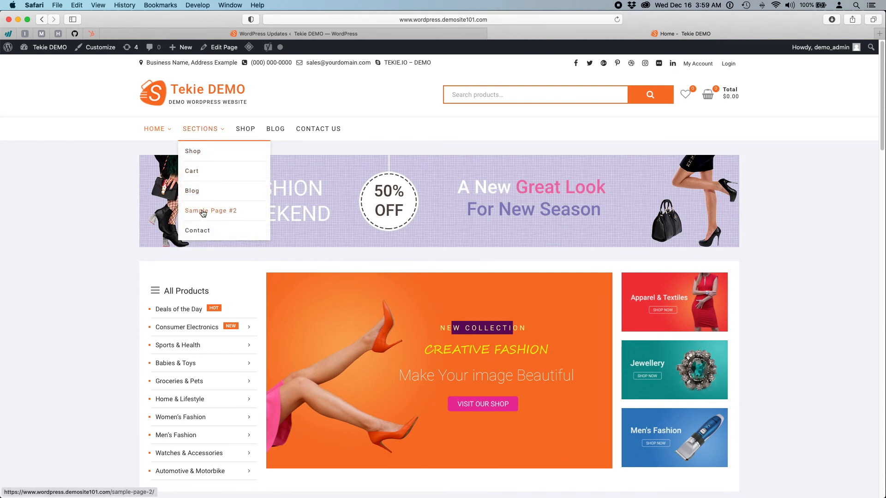
click(218, 212)
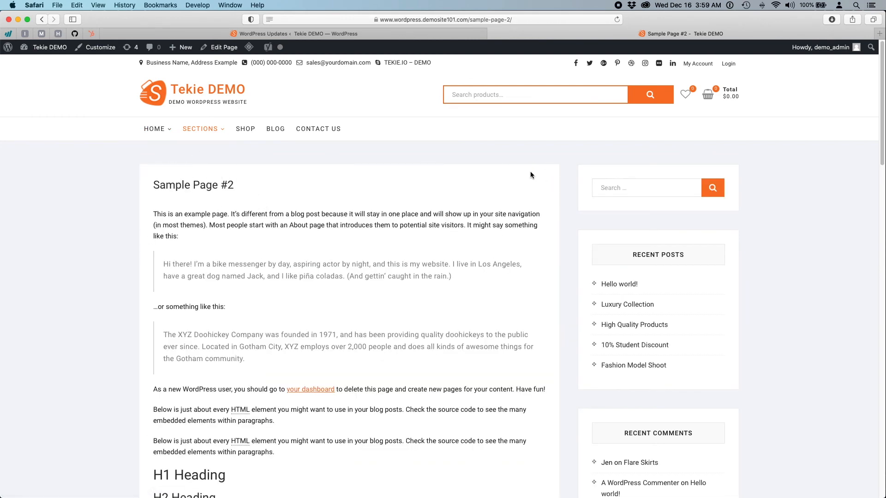
click(340, 33)
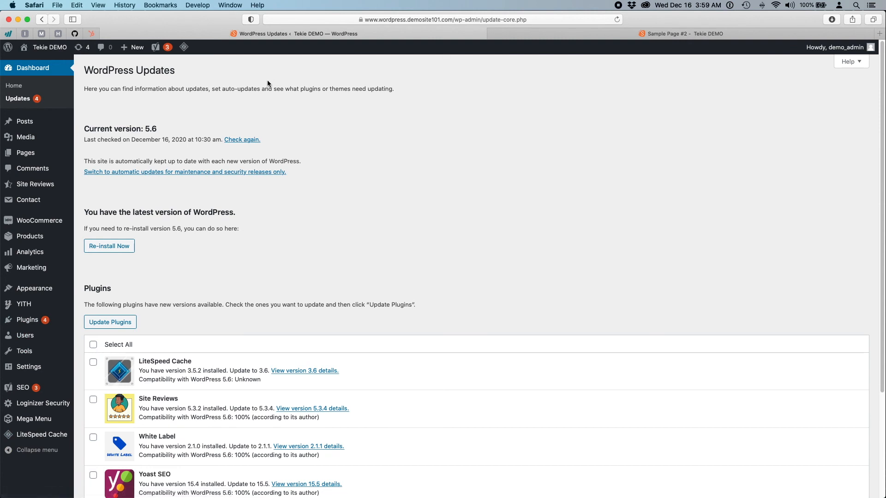
- Open Sample Page #2 for editing from the published pages list
click(26, 157)
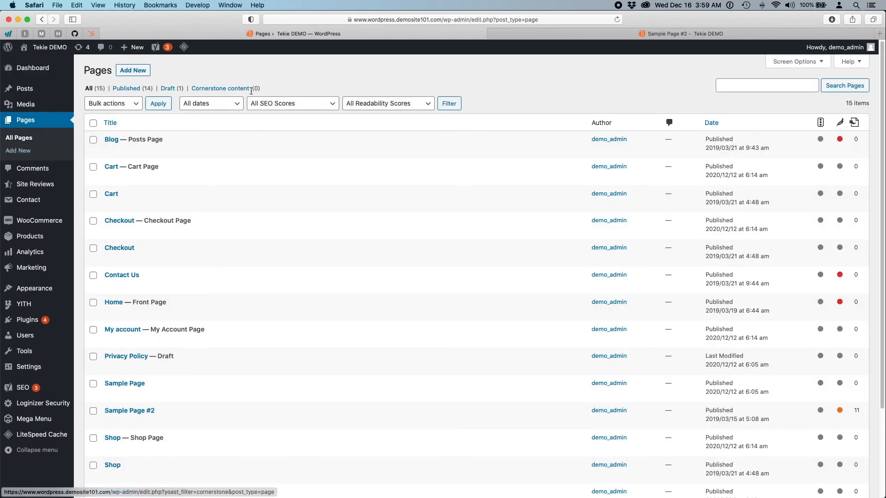
click(125, 90)
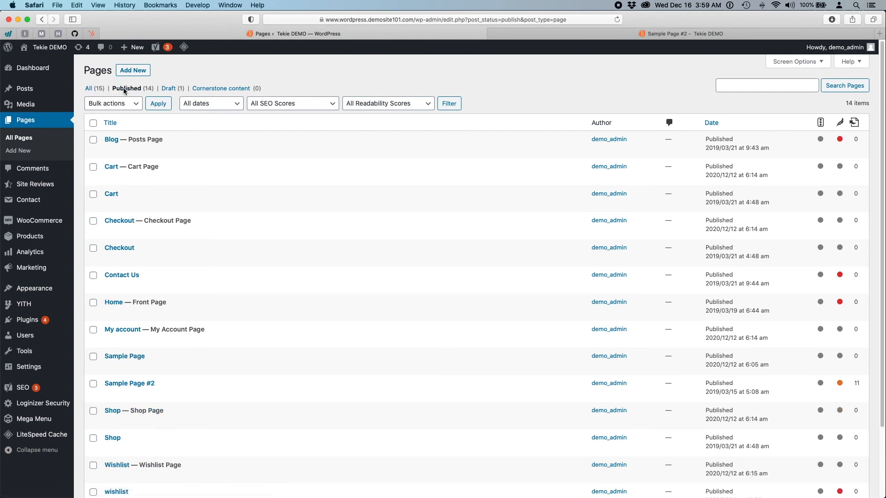
scroll(287, 327, down, 2)
click(121, 333)
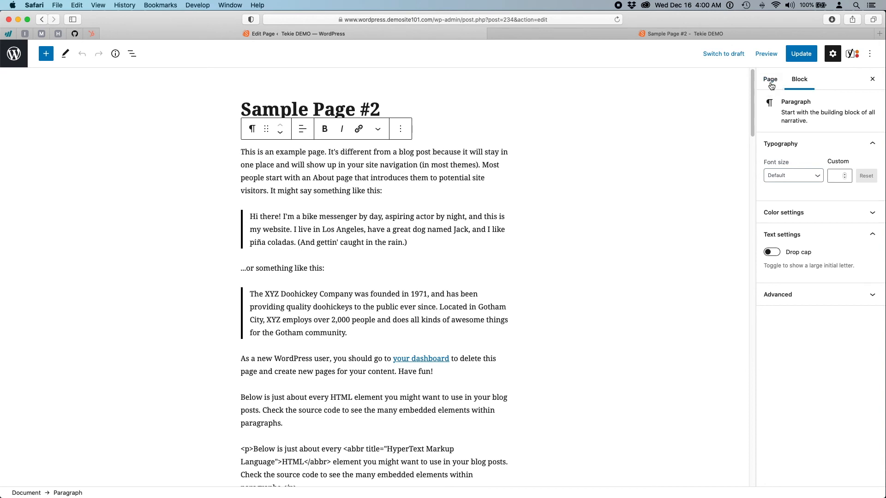
- Set the perfume bottle photo as the featured image and preview the page in a new tab
click(770, 79)
click(825, 392)
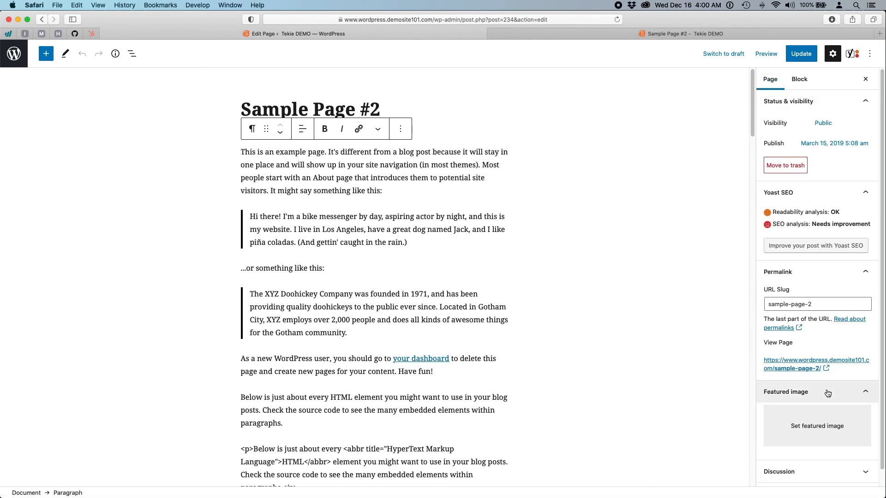
click(823, 410)
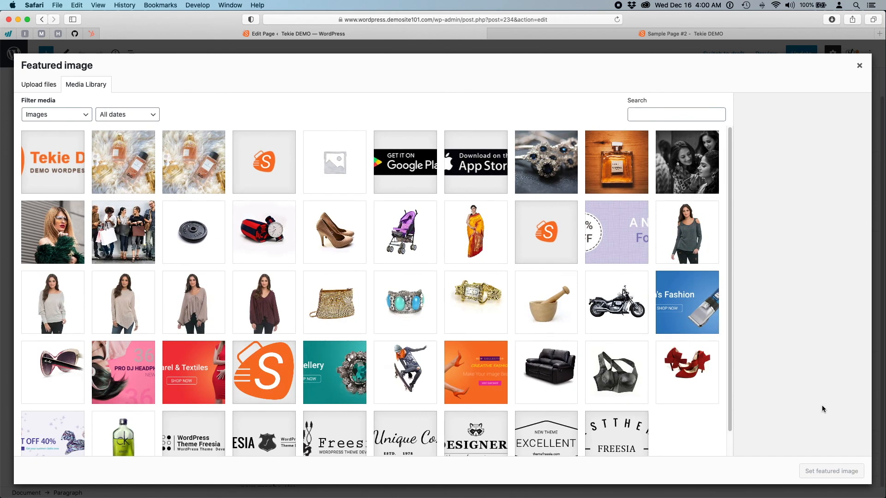
click(613, 166)
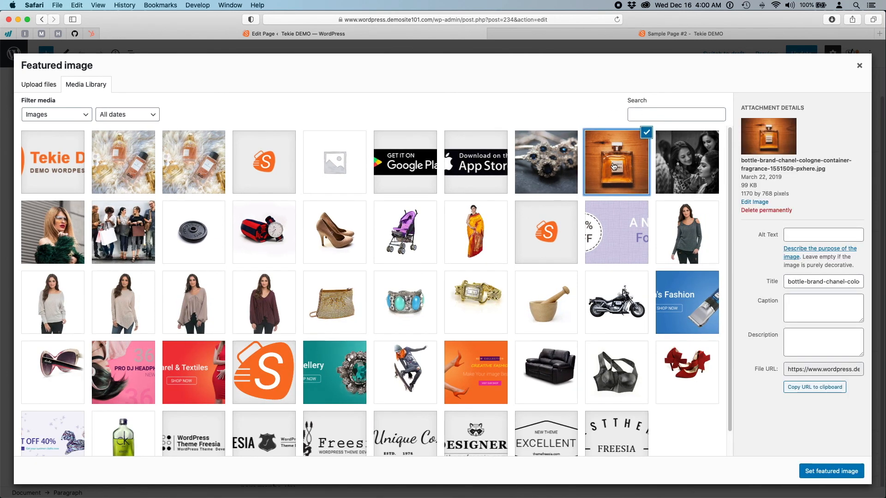
click(826, 471)
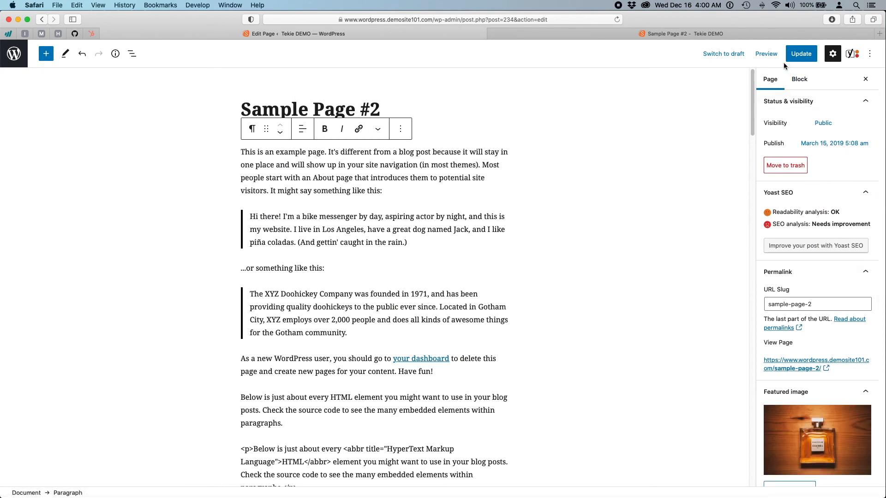
click(767, 56)
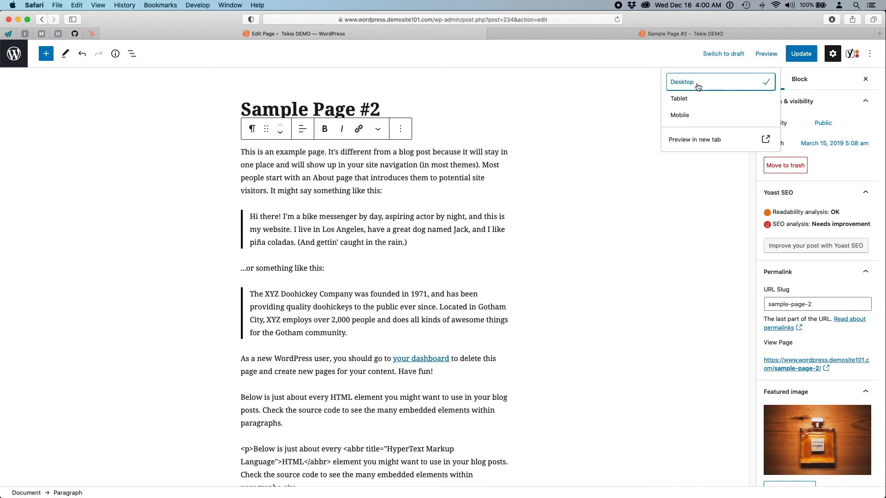
click(692, 139)
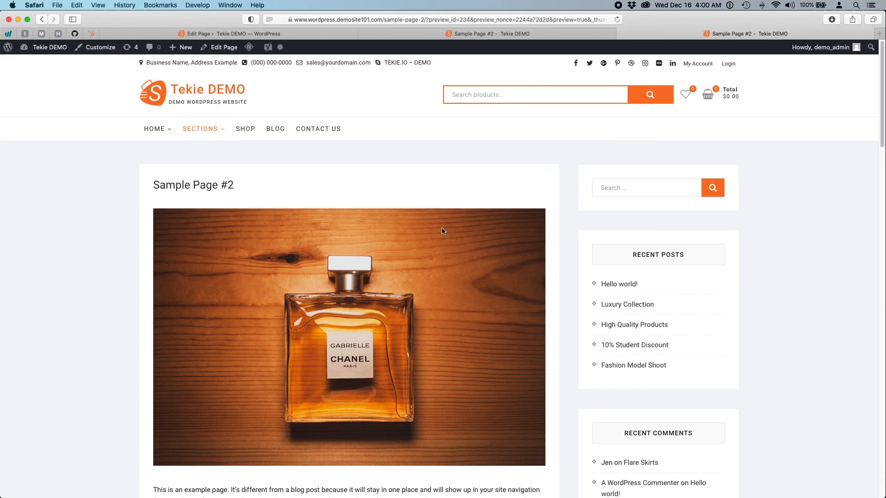
- Scroll through the preview with the perfume image, then switch to the live Sample Page #2 tab
scroll(442, 230, down, 4)
scroll(291, 256, down, 10)
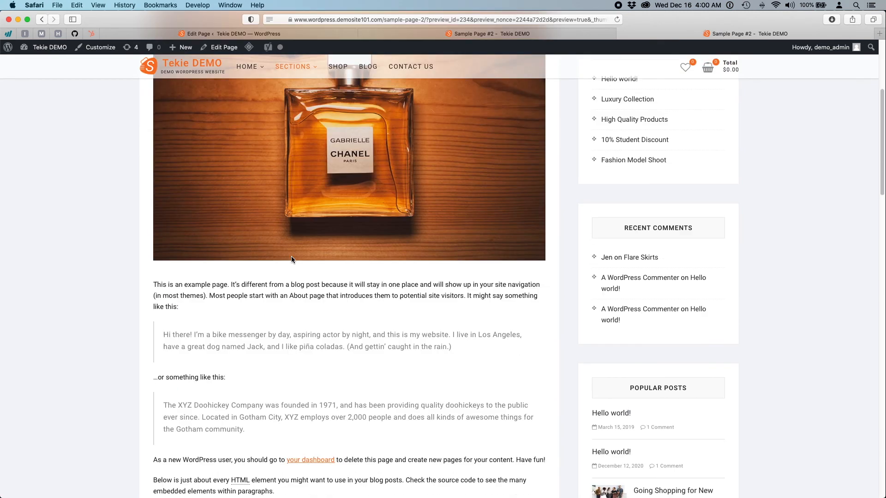
scroll(291, 259, down, 20)
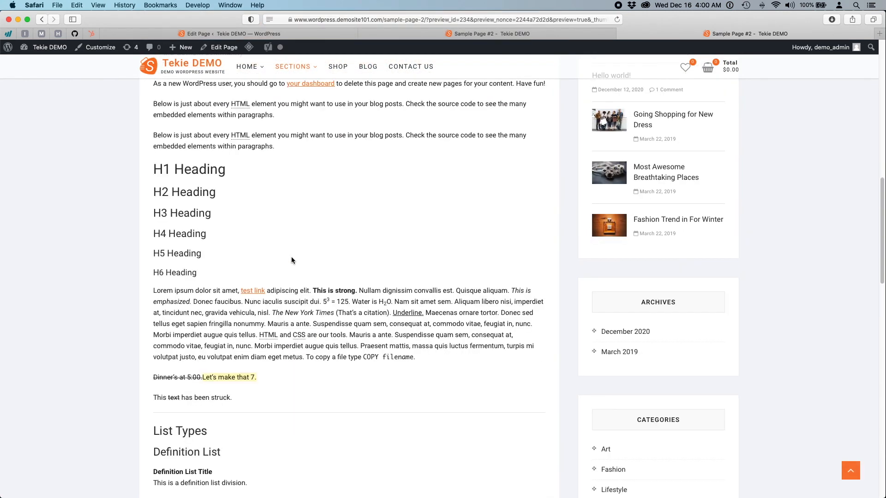
scroll(291, 256, up, 20)
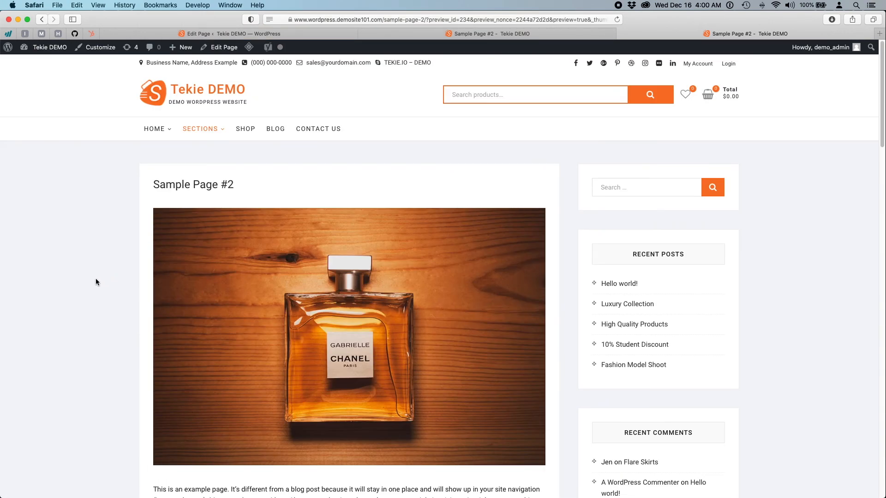
scroll(96, 278, down, 20)
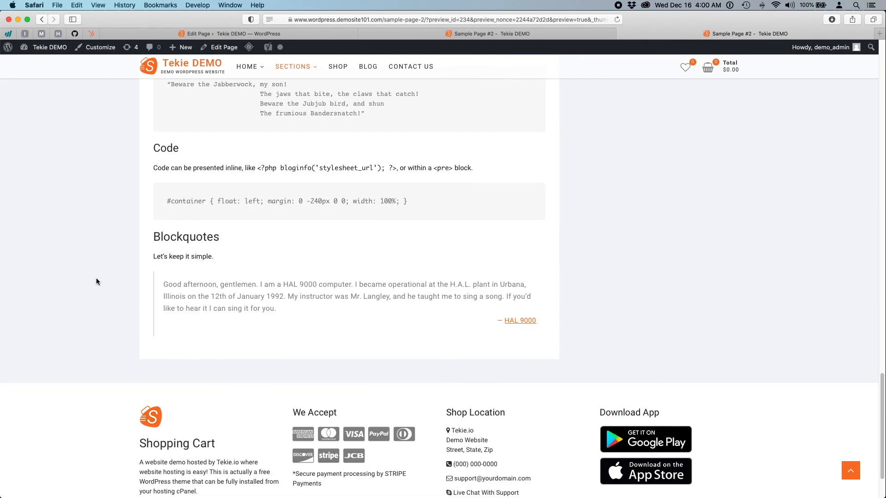
scroll(96, 278, up, 20)
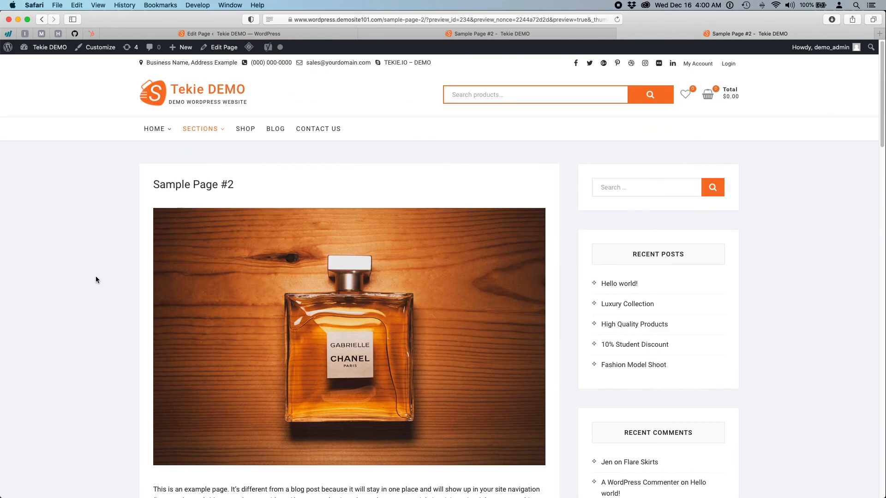
scroll(96, 280, down, 5)
scroll(95, 279, up, 5)
click(518, 34)
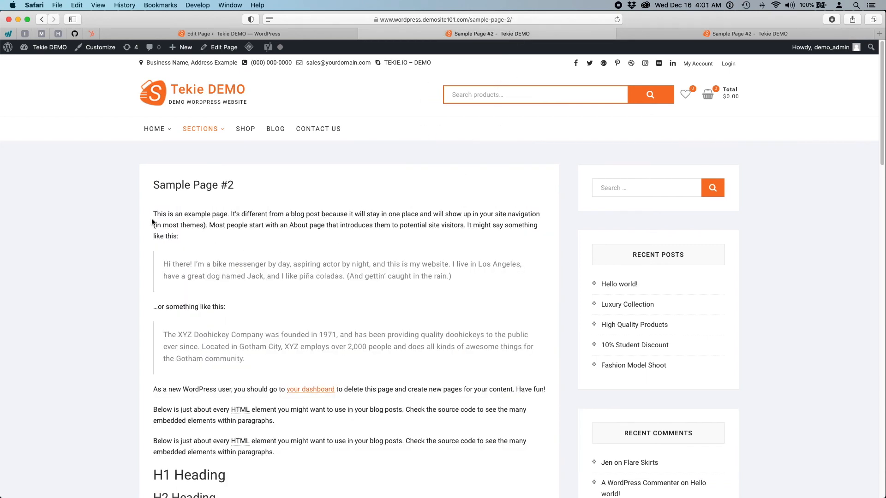
- Back in the page editor, insert an empty block above the first paragraph
click(304, 35)
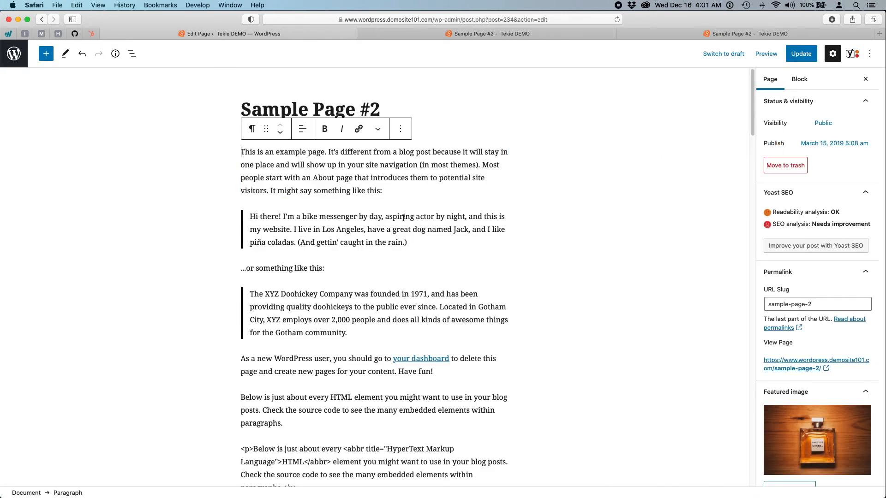
key(Return)
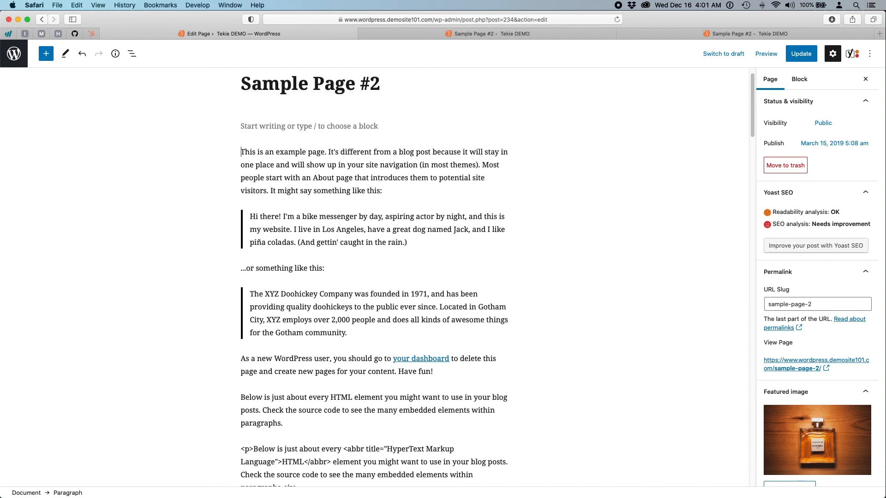
click(451, 120)
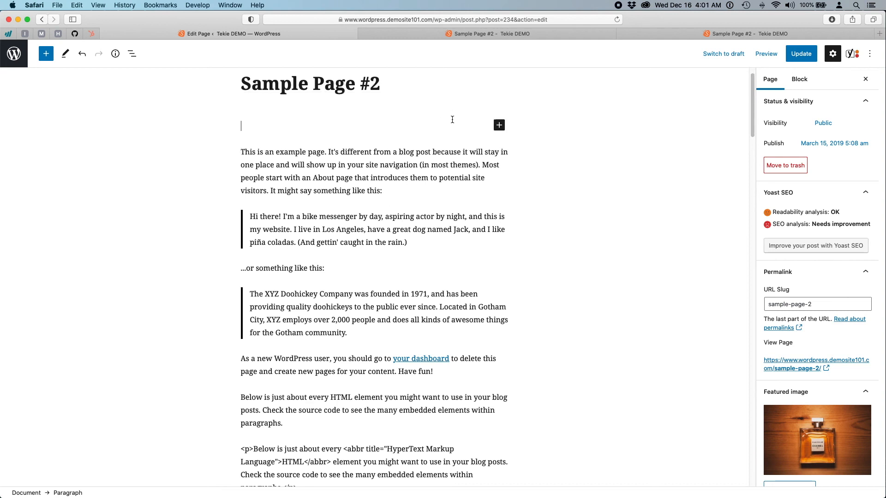
- Search the block inserter for 'image' and then 'video', closing it without inserting anything
click(498, 126)
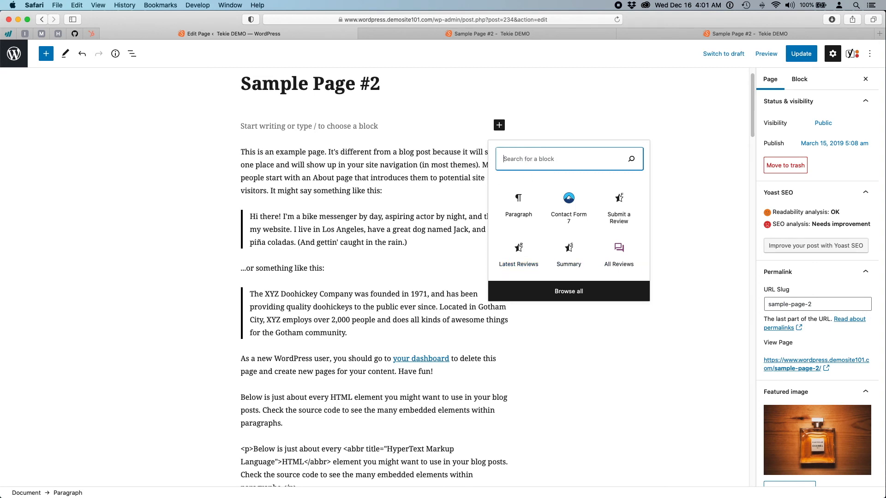
text(image)
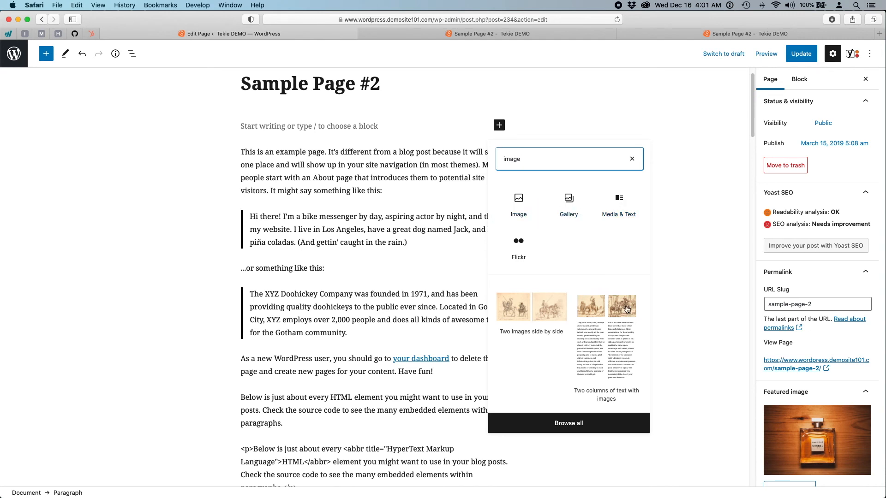
double_click(544, 158)
text(video)
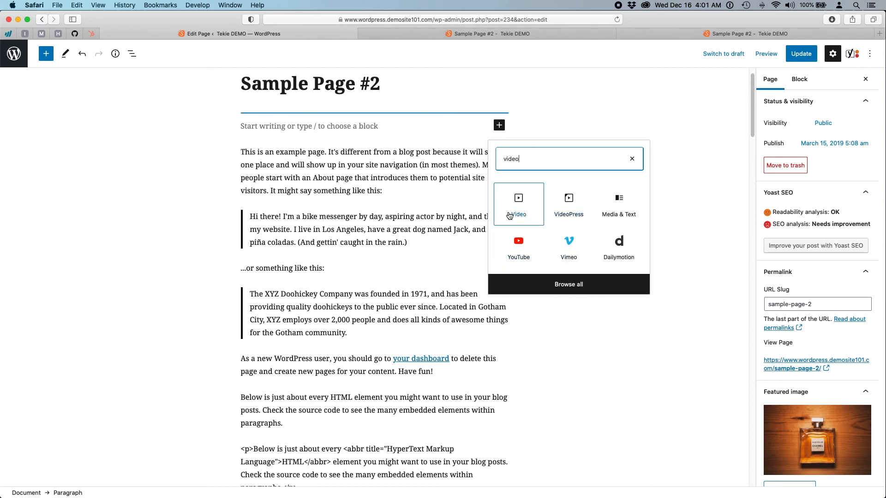
click(184, 226)
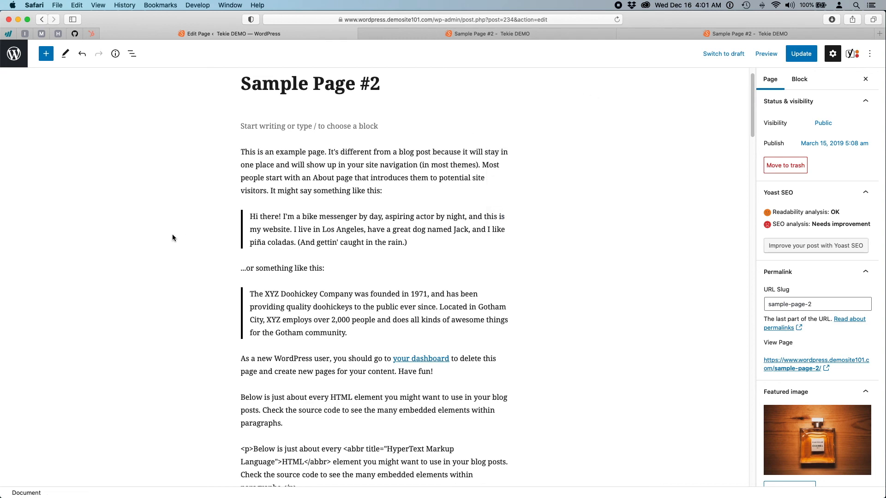
- Close the extra preview tab, update Sample Page #2, and go to the Pages list
click(740, 35)
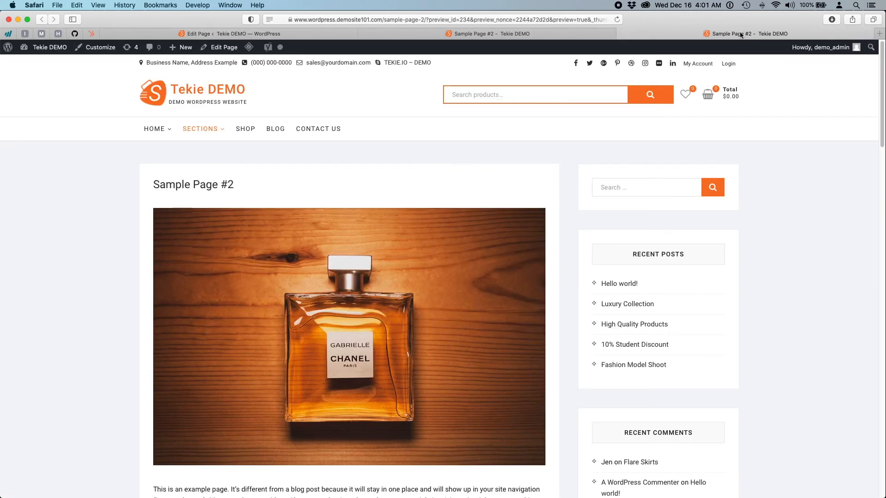
click(621, 35)
click(418, 30)
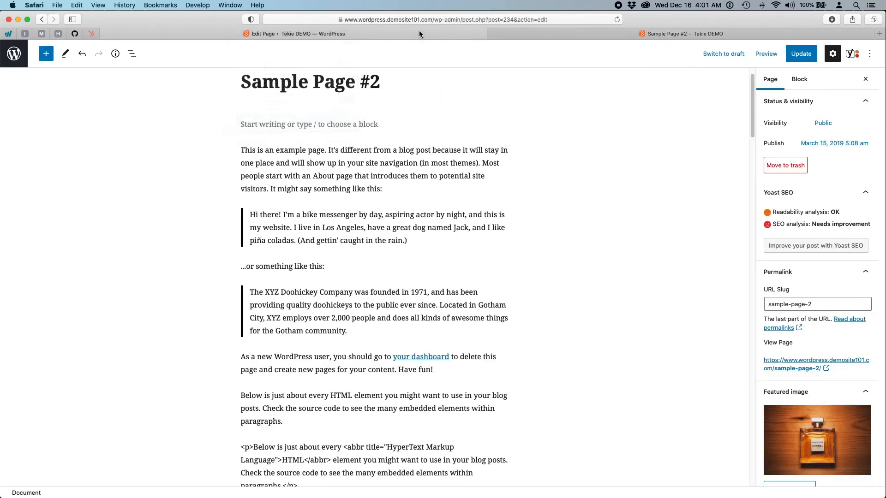
click(798, 55)
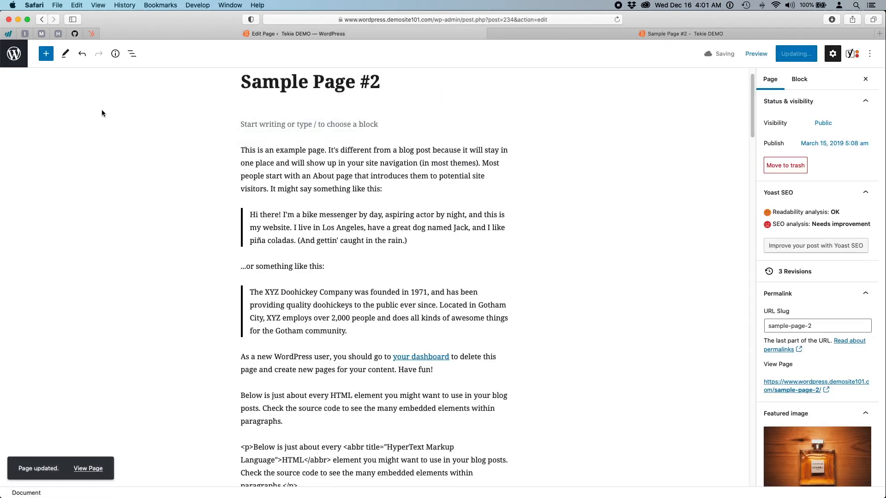
click(14, 57)
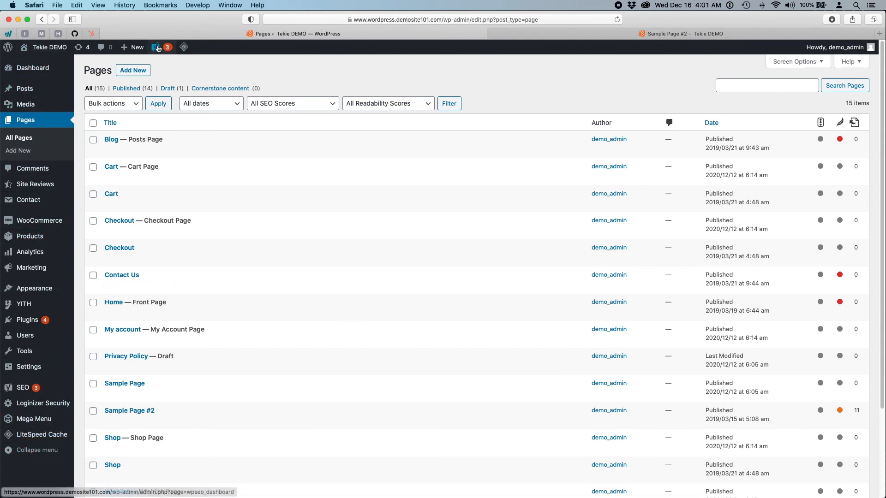
- Open the Users list from the admin sidebar
mouse_move(31, 331)
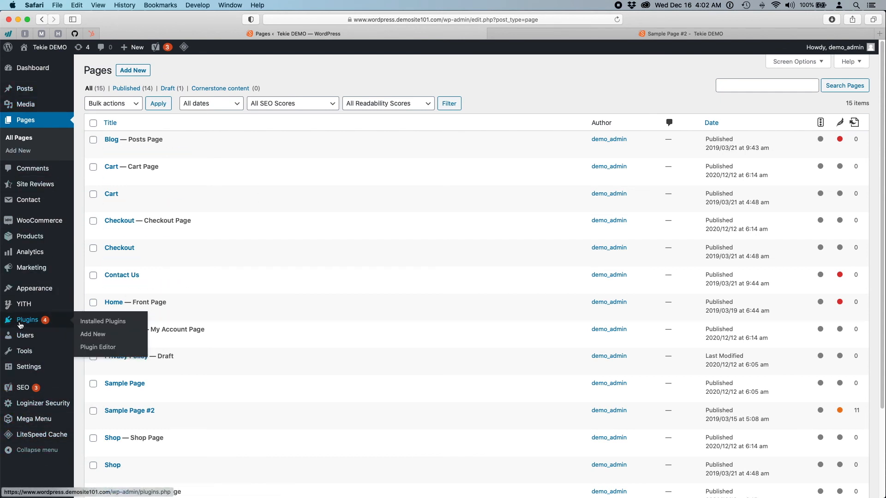
mouse_move(27, 373)
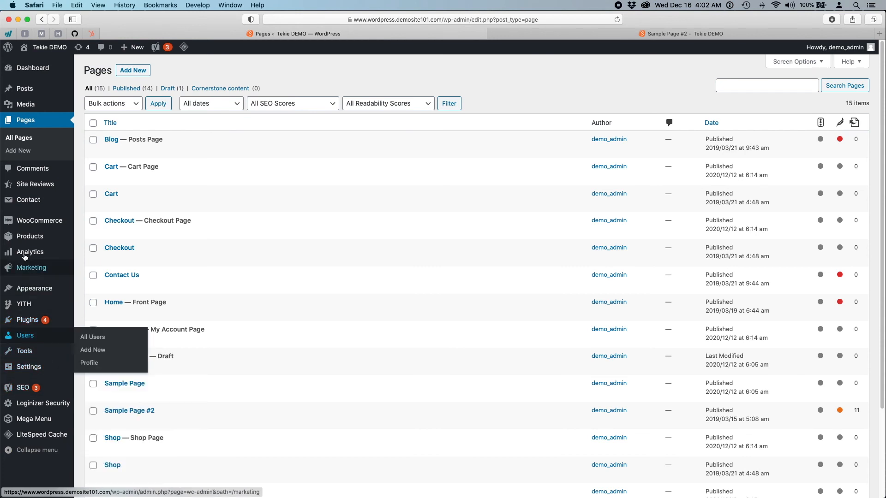
click(29, 339)
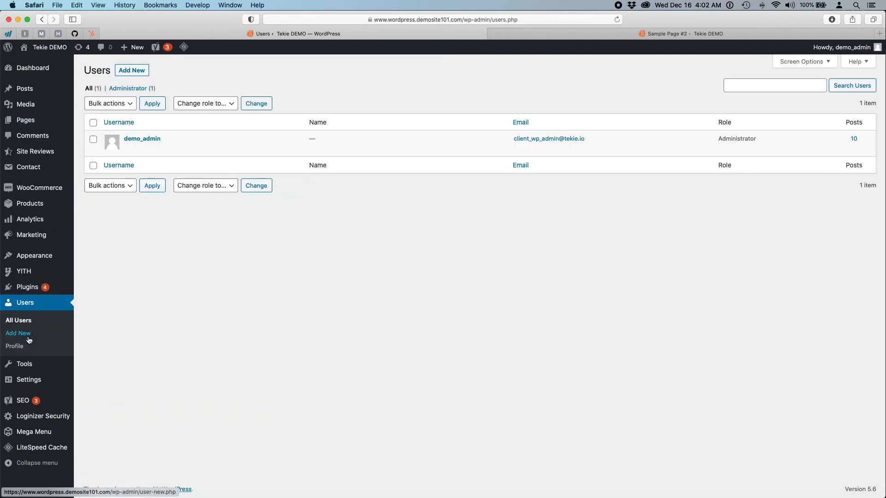
- Start a new user named Editor1, entering the user's e-mail address and first and last name
click(136, 72)
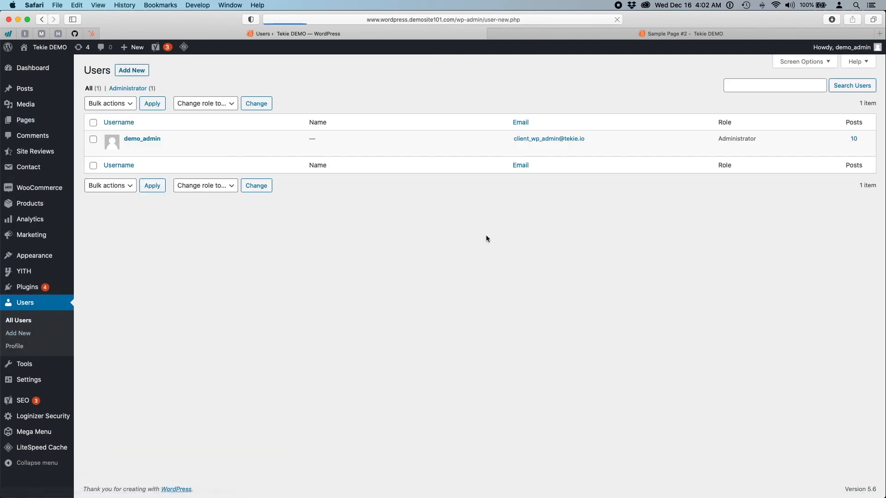
text(Editor)
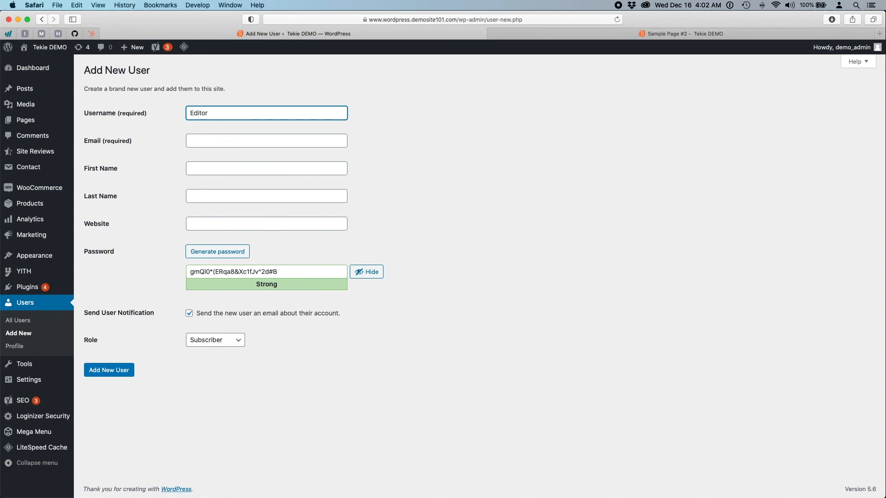
text(1)
click(199, 147)
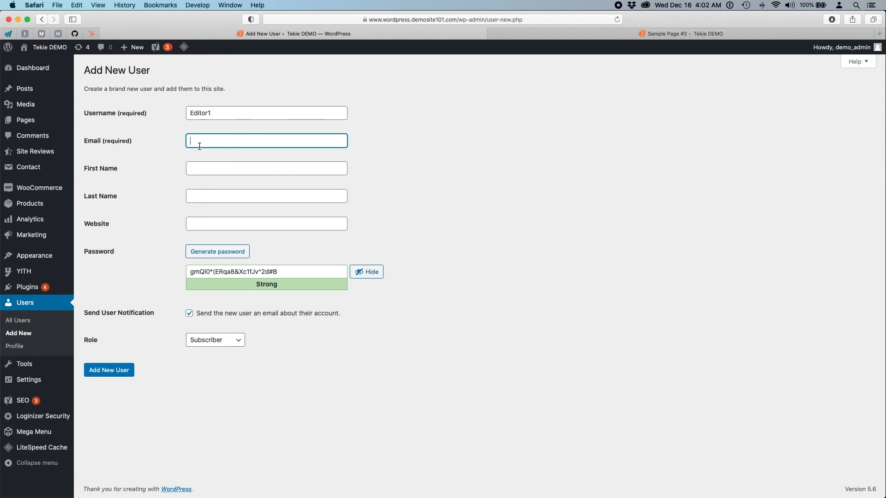
key(Tab)
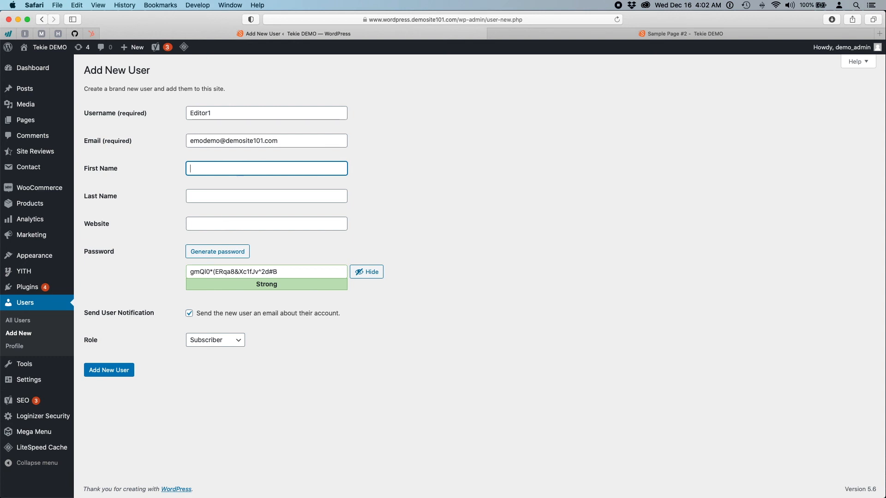
text(Mary)
key(Tab)
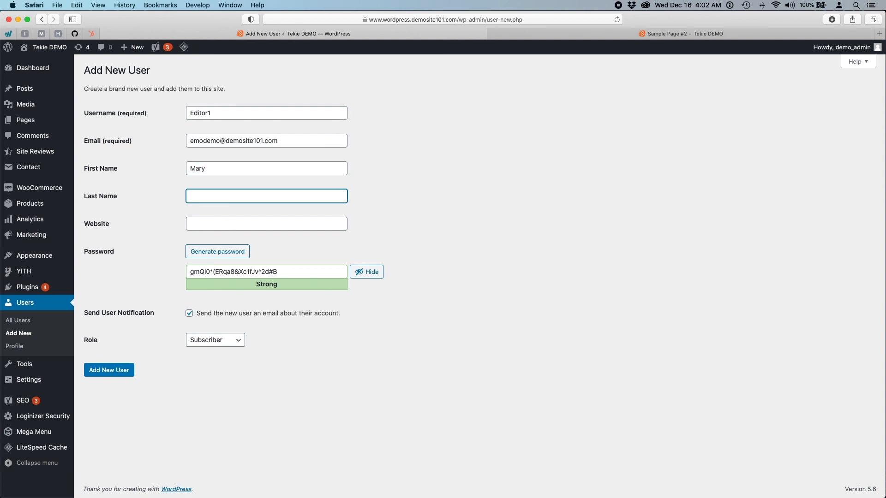
text(Mary)
- Enter demosite101.com as the new user's website
click(231, 228)
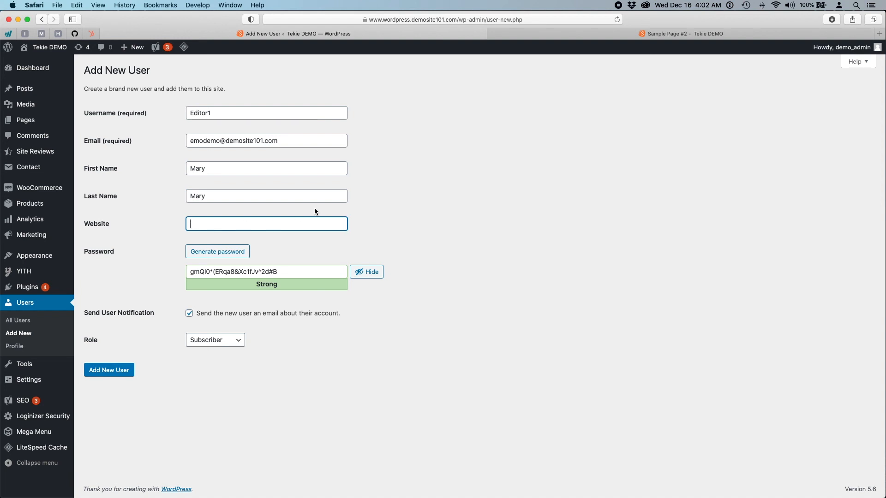
text(demosite101.com)
triple_click(260, 226)
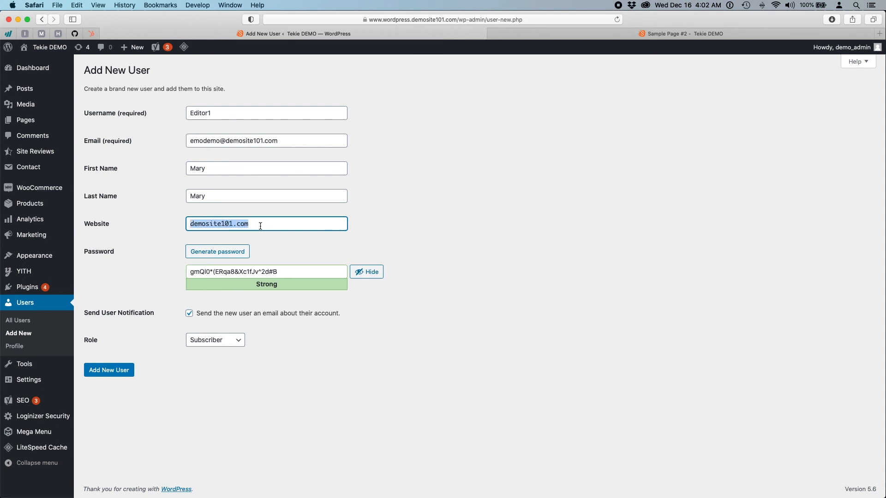
click(138, 226)
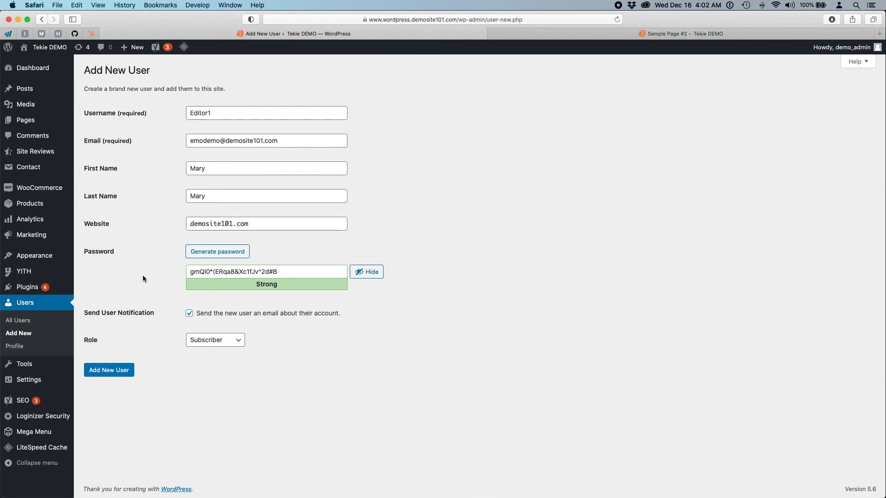
- Copy the generated password and correct a typo in the e-mail address
triple_click(283, 271)
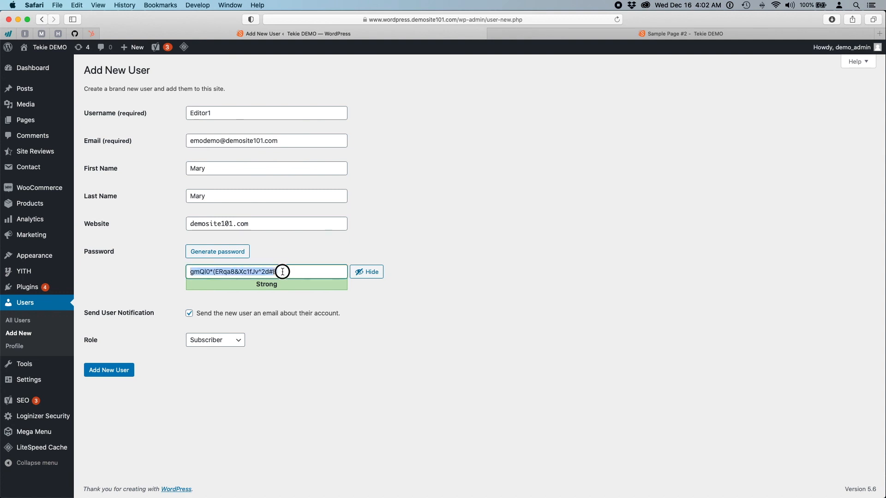
key(super+c)
click(203, 140)
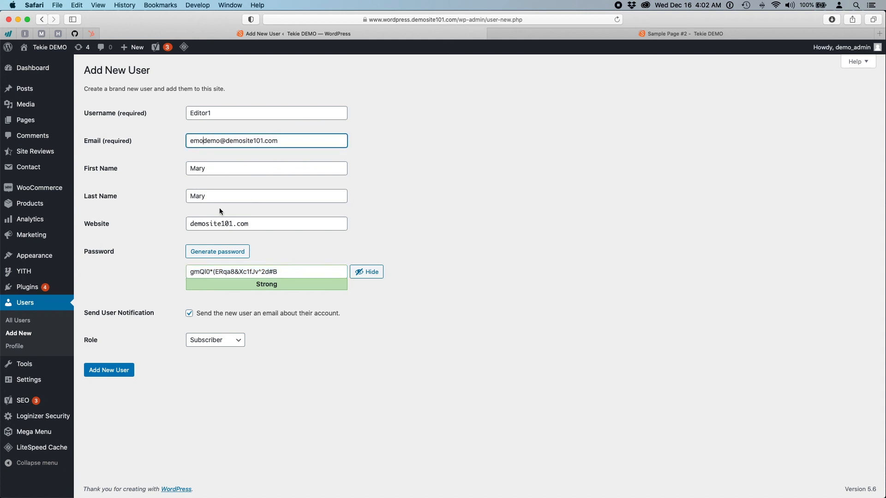
key(BackSpace)
text(ail)
click(278, 395)
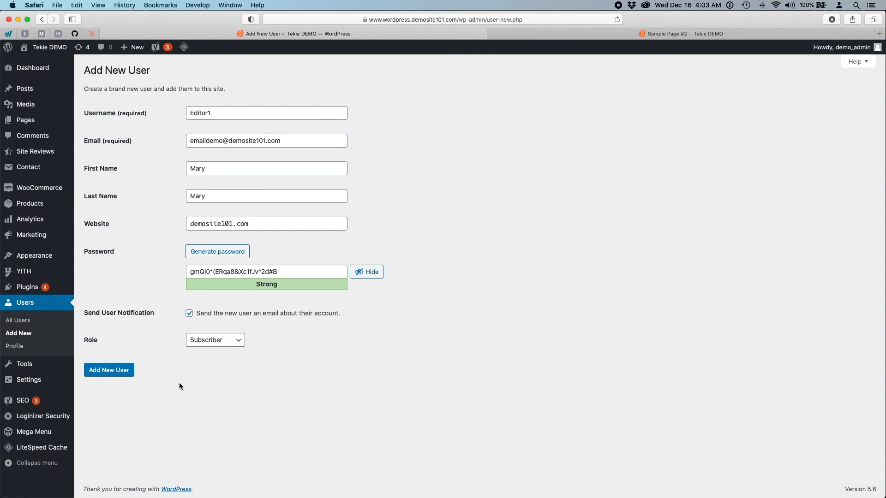
click(231, 349)
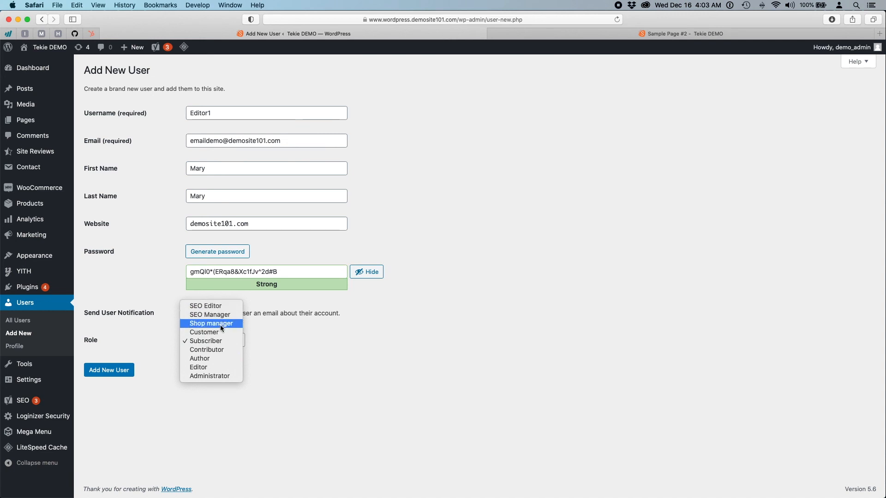
key(Up)
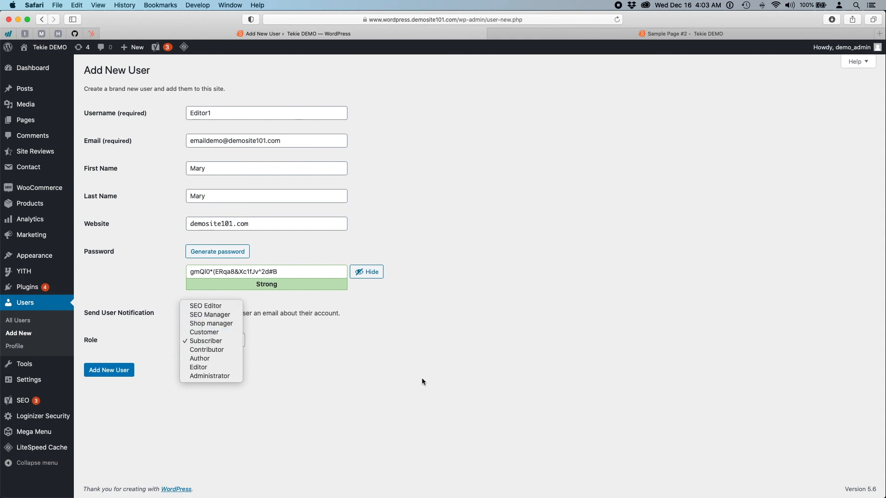
click(428, 377)
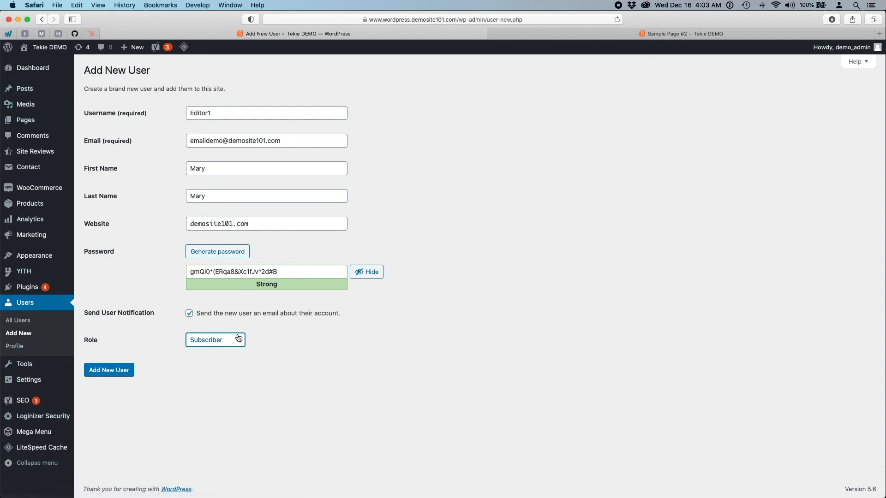
click(213, 345)
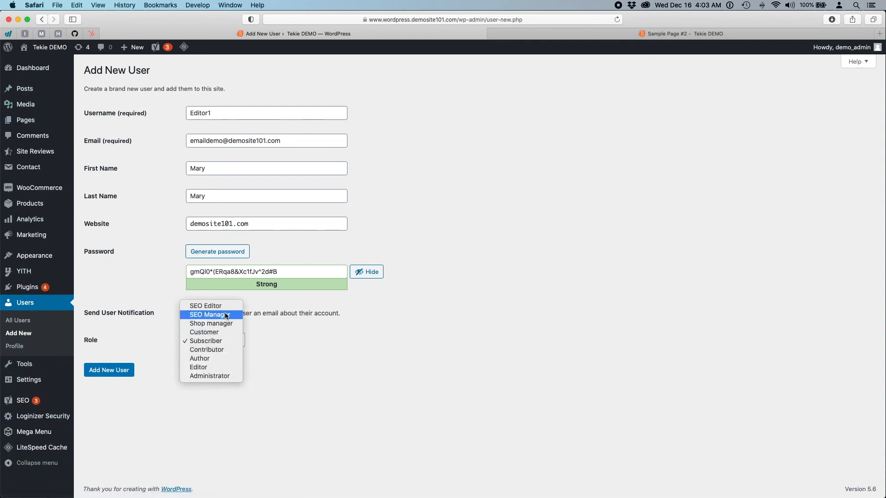
click(399, 434)
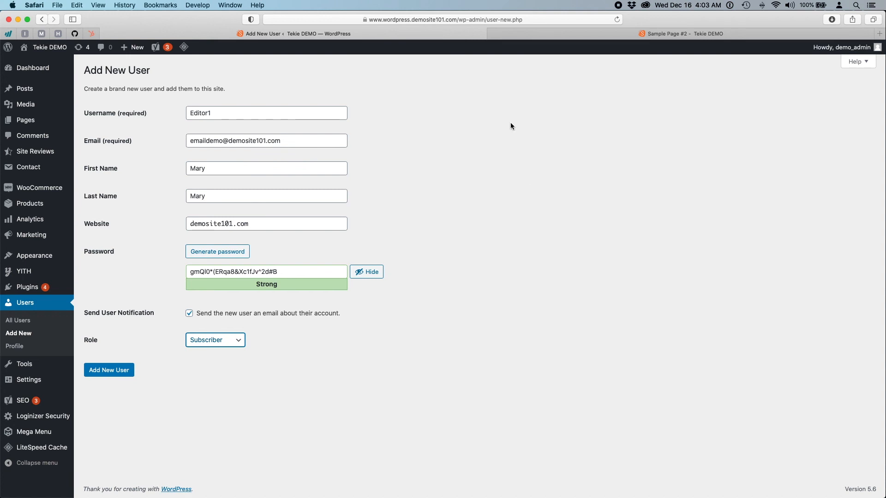
click(521, 34)
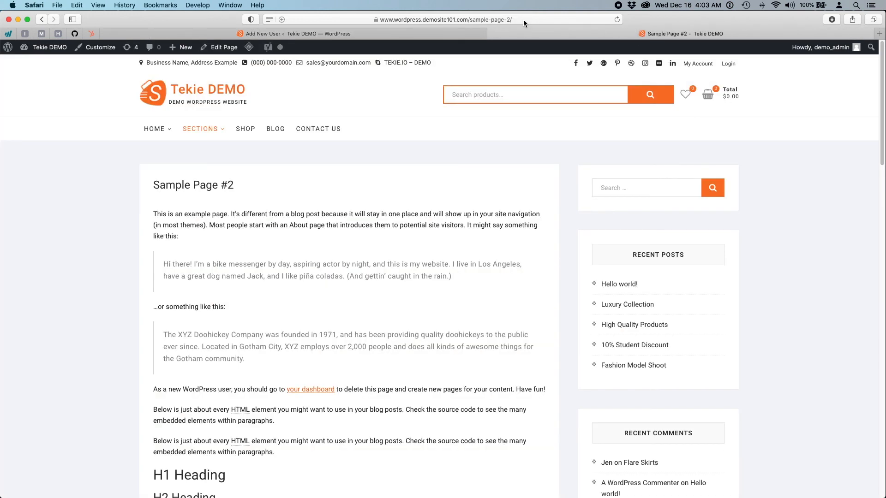
click(457, 35)
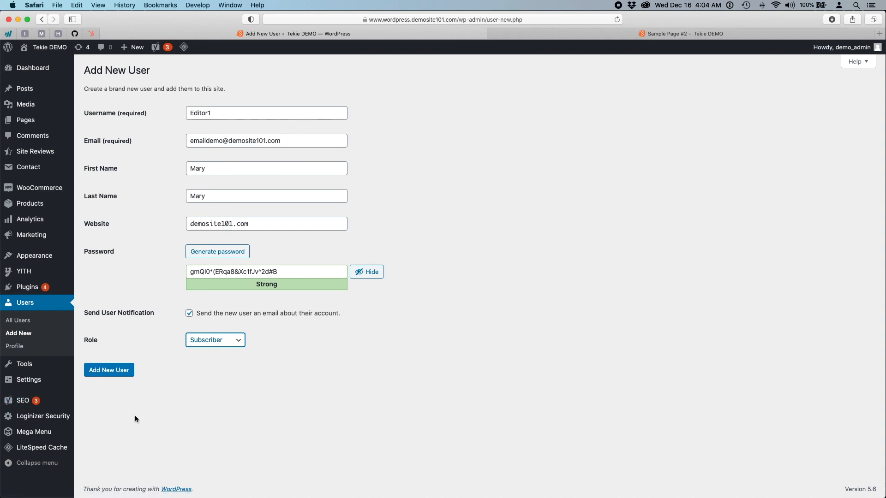
- Give Editor1 the Editor role, add the user, and log out of the admin account
triple_click(287, 270)
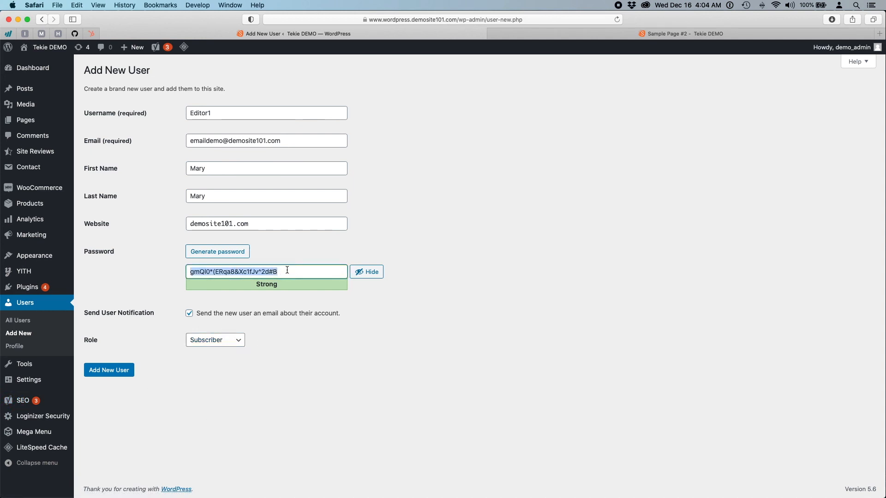
click(295, 389)
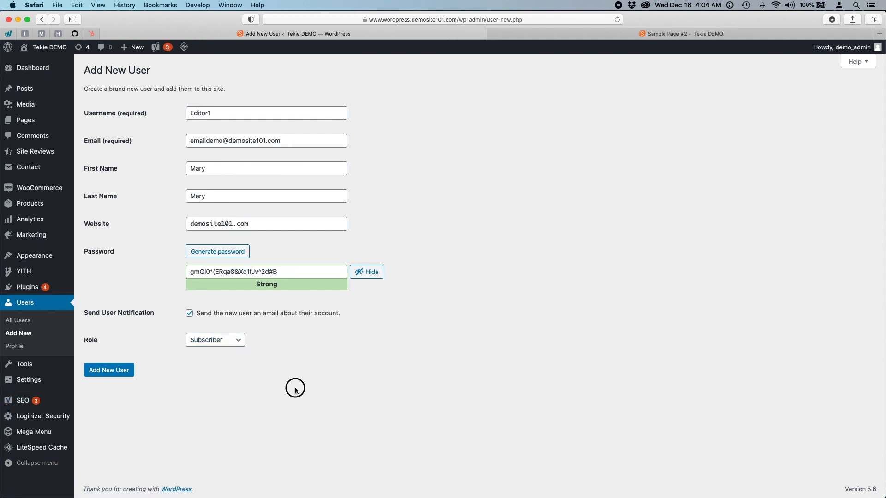
click(202, 342)
click(211, 369)
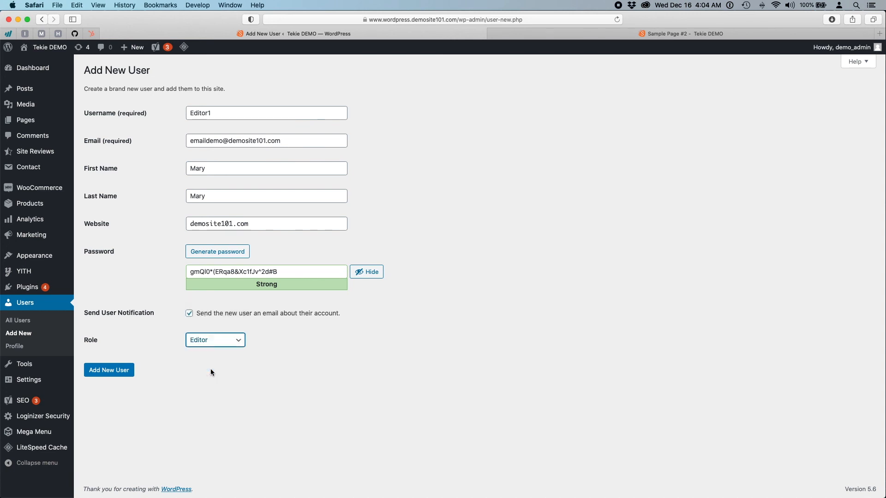
click(108, 373)
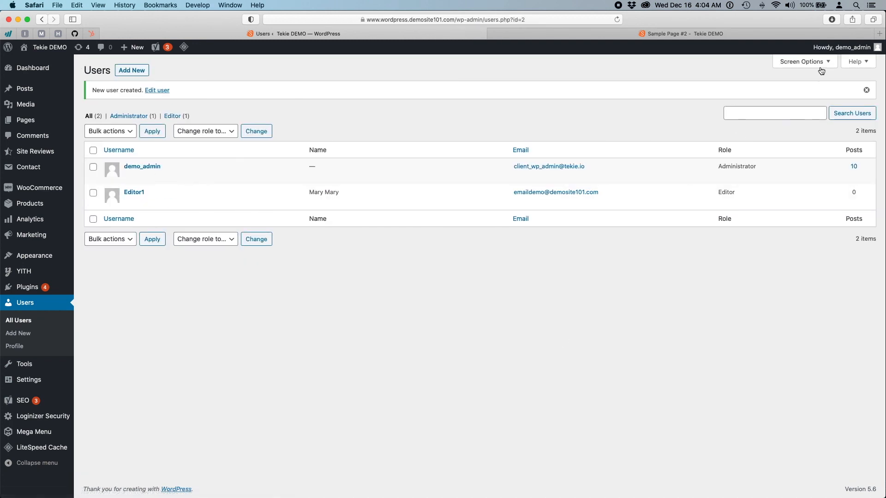
mouse_move(841, 47)
click(819, 93)
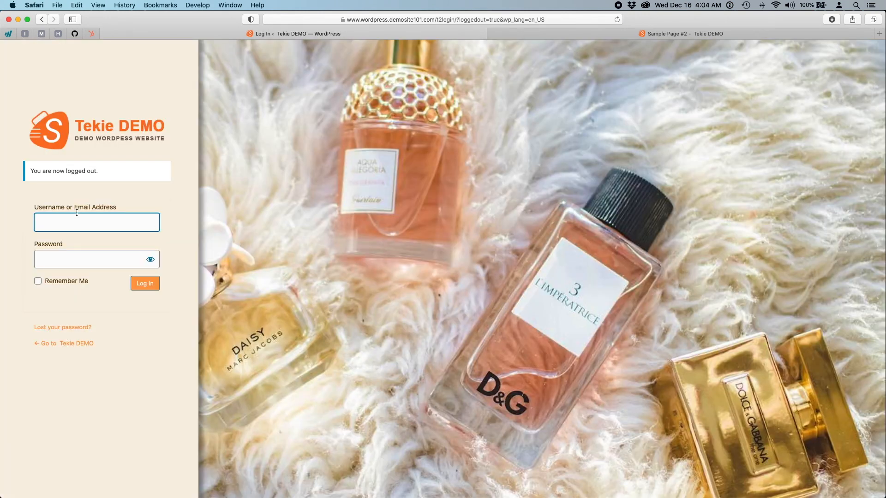
- Log in with username Editor1 and the pasted generated password
text(Editor1)
key(Tab)
key(super+v)
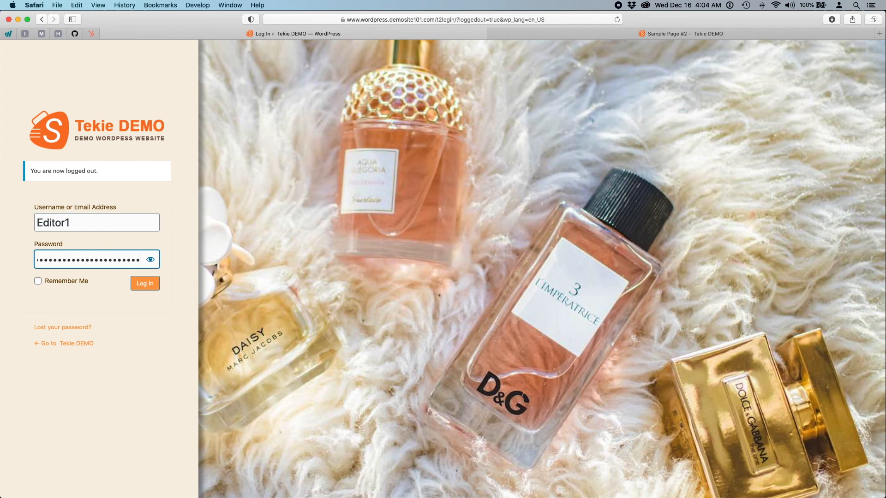
click(154, 291)
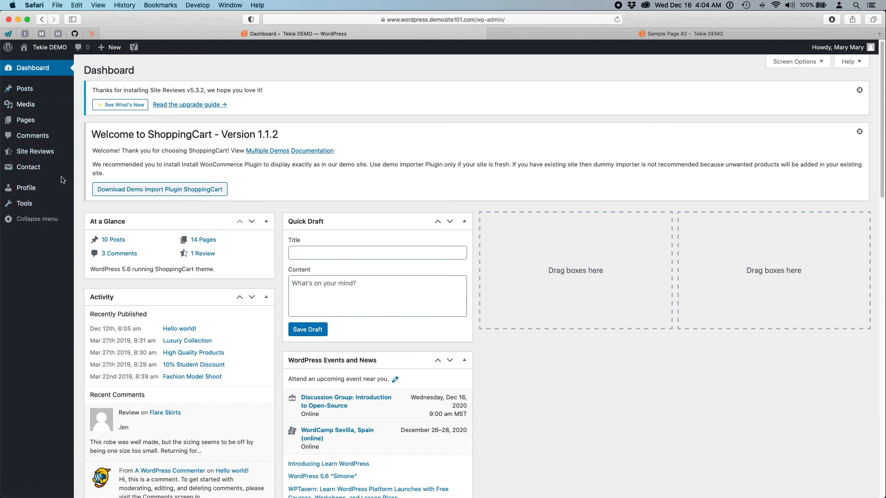
- Open Sample Page #2 for editing from the Pages list
mouse_move(62, 122)
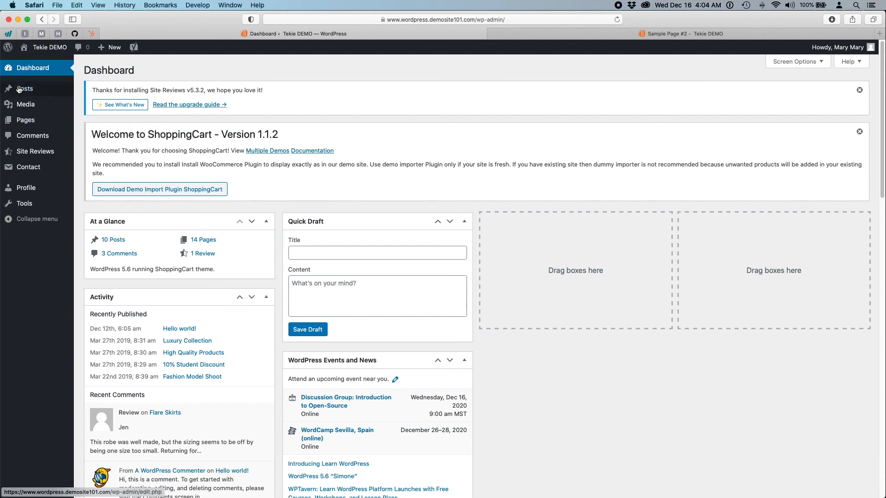
click(20, 125)
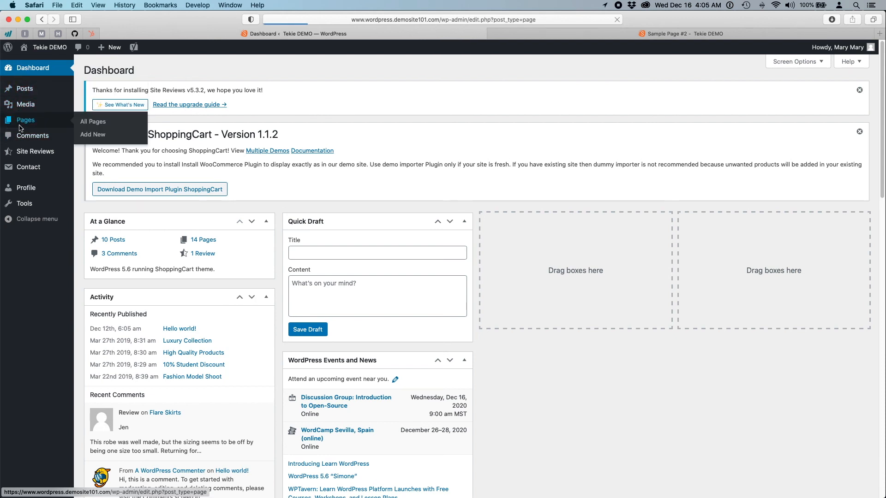
scroll(388, 323, down, 5)
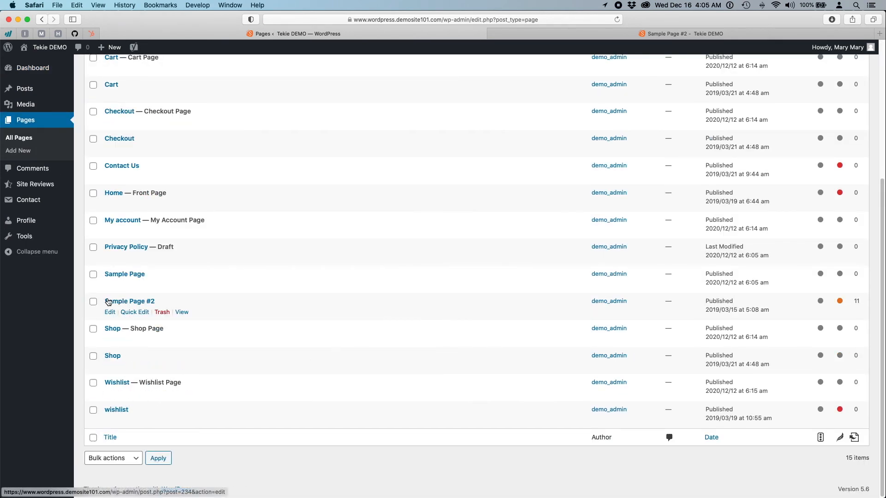
click(123, 304)
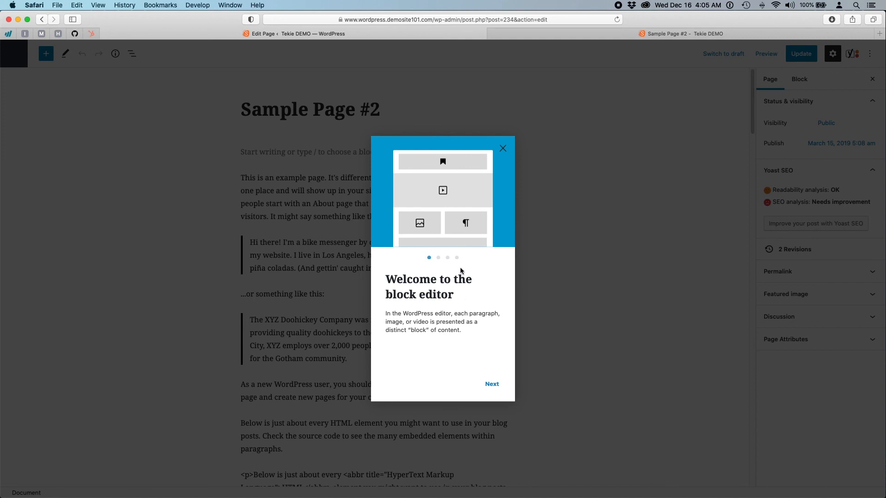
- Step forward and back through the Welcome Guide tips, then dismiss it
click(439, 258)
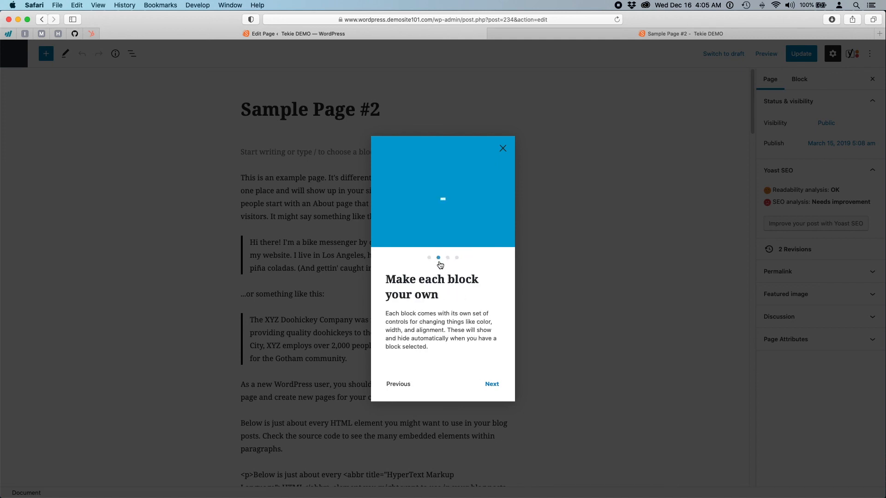
click(448, 259)
click(458, 260)
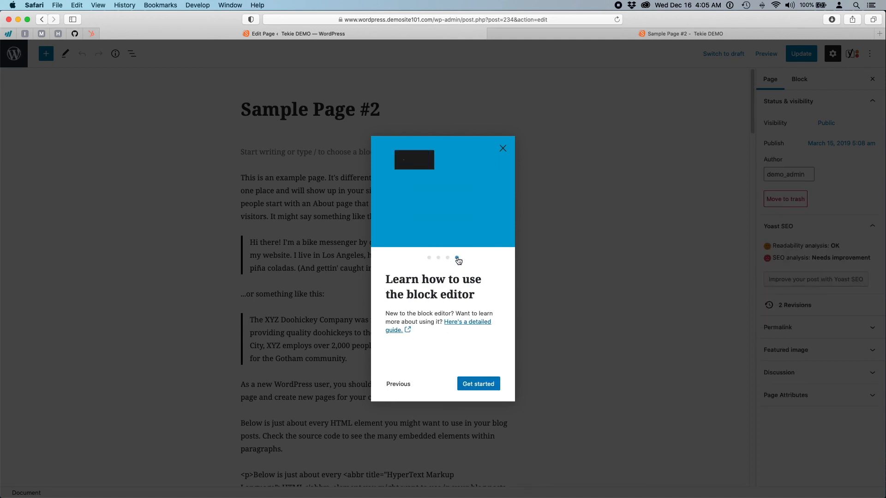
click(447, 258)
click(438, 257)
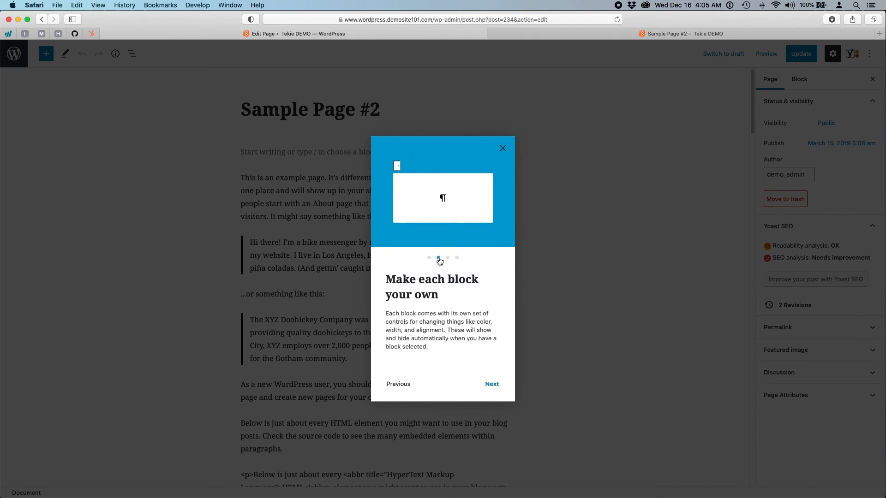
click(428, 258)
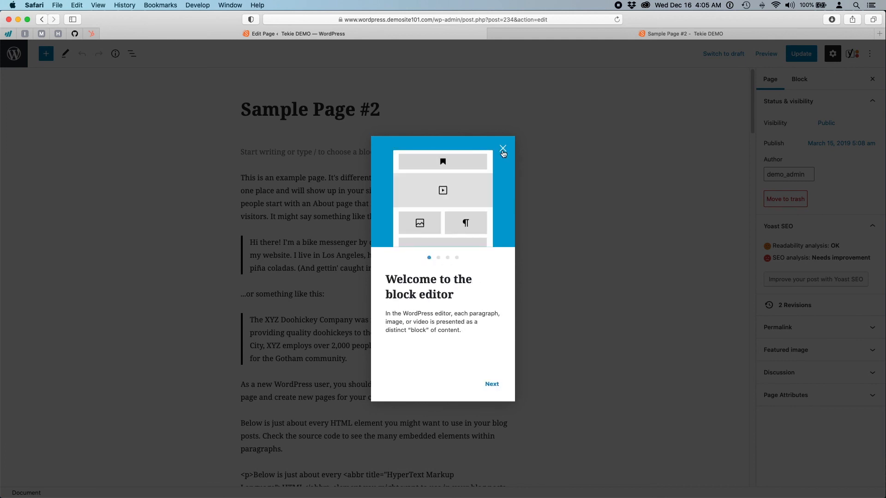
click(502, 149)
scroll(226, 264, down, 20)
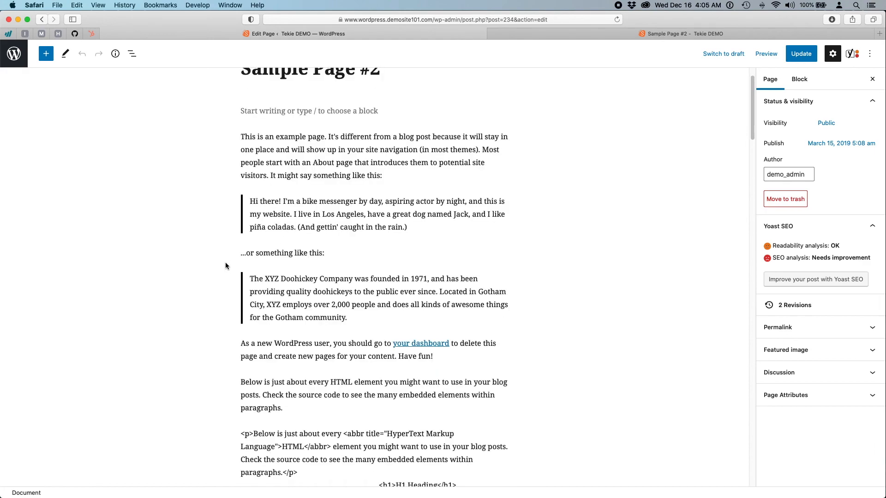
- Inspect the Yoast SEO Google preview, then switch to the live 'Sample Page #2 – Tekie DEMO' tab
scroll(225, 264, down, 20)
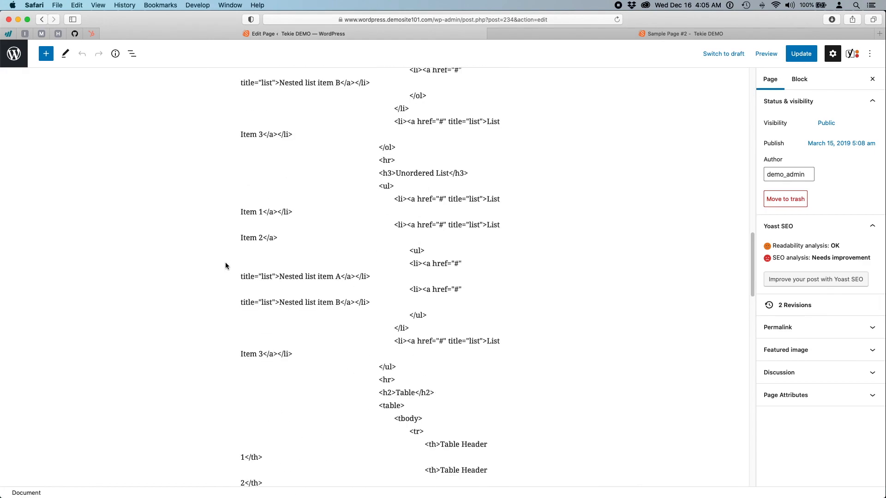
scroll(225, 266, down, 10)
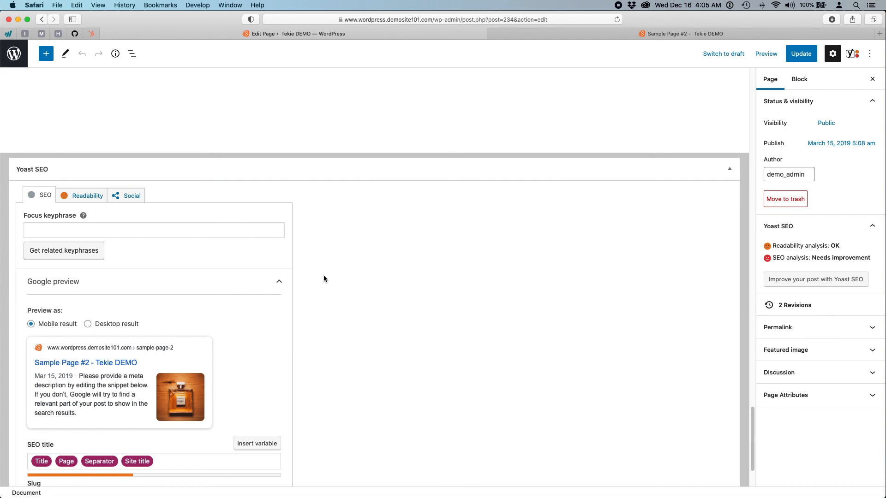
scroll(323, 383, down, 5)
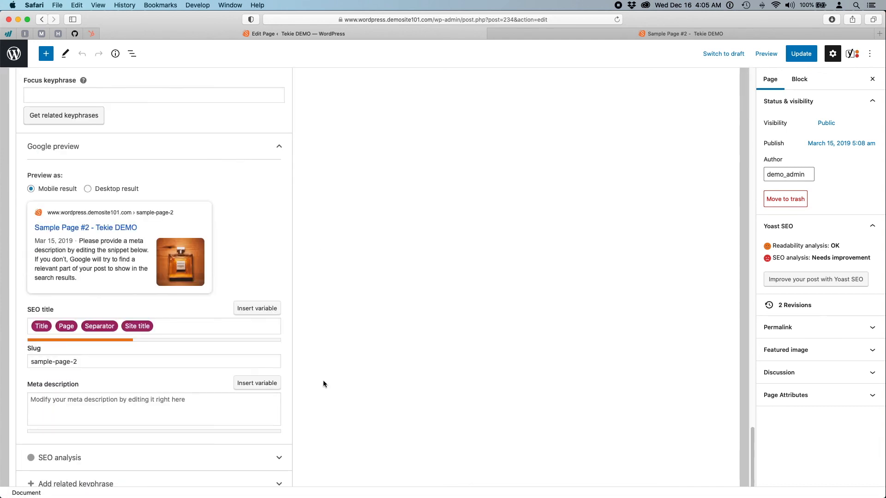
scroll(323, 384, up, 3)
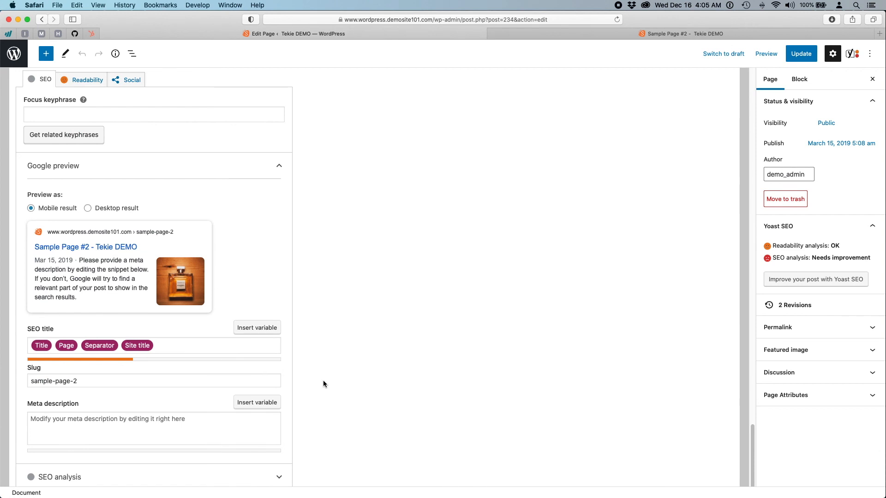
scroll(348, 371, up, 2)
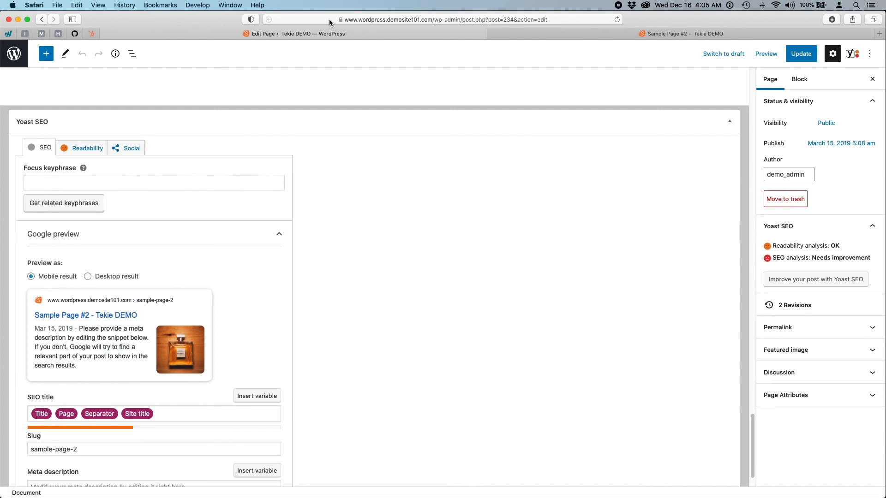
click(659, 33)
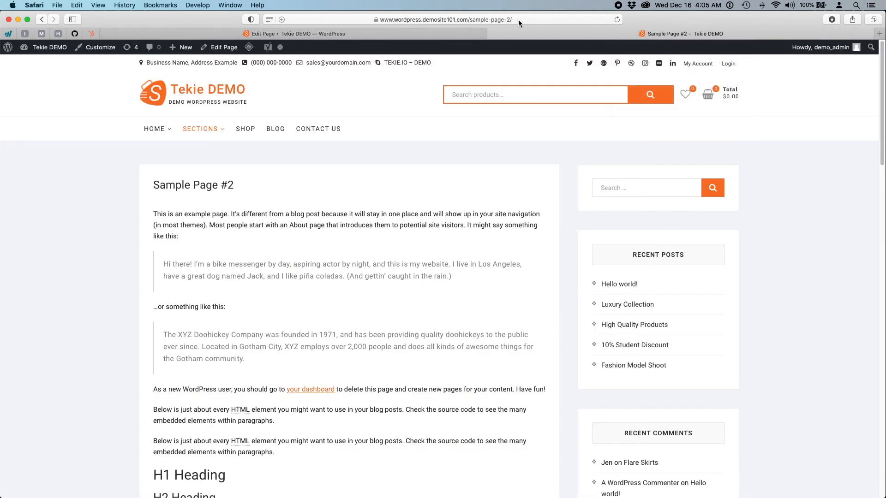
- Switch back to the Edit Page tab showing the Yoast SEO snippet fields
click(420, 31)
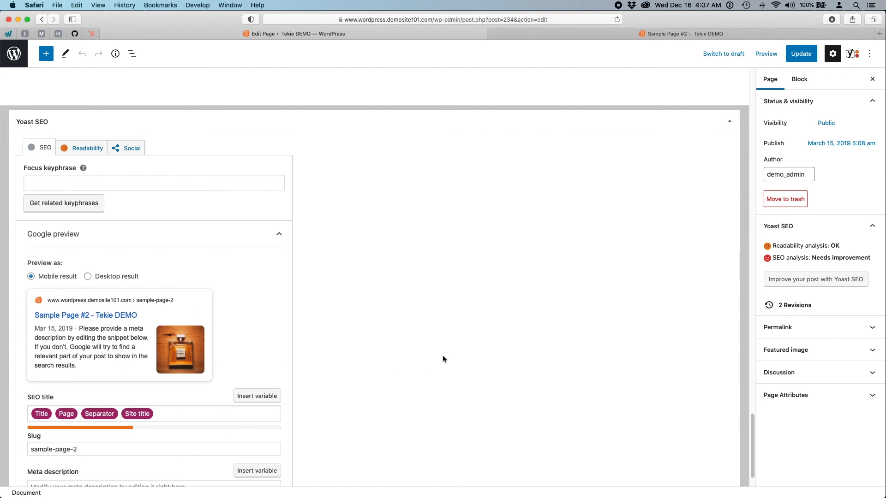
- Scroll through the Yoast panel and show the page's readability analysis results
scroll(442, 357, up, 15)
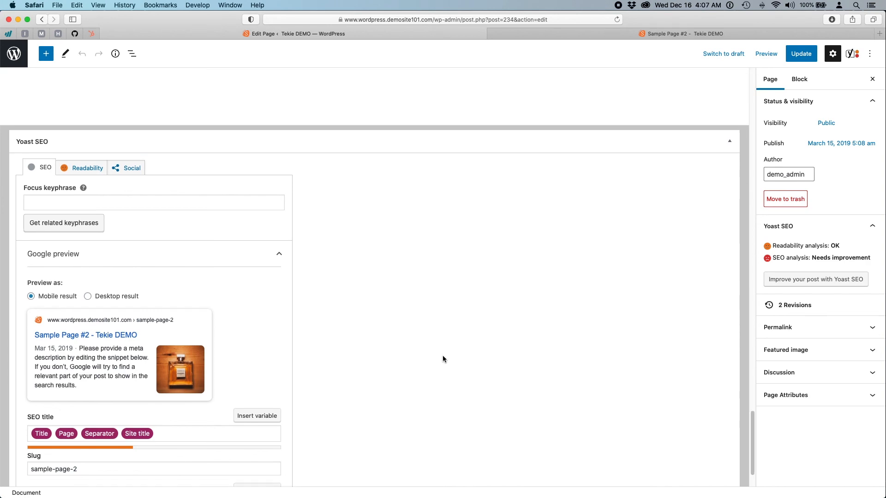
scroll(442, 356, up, 20)
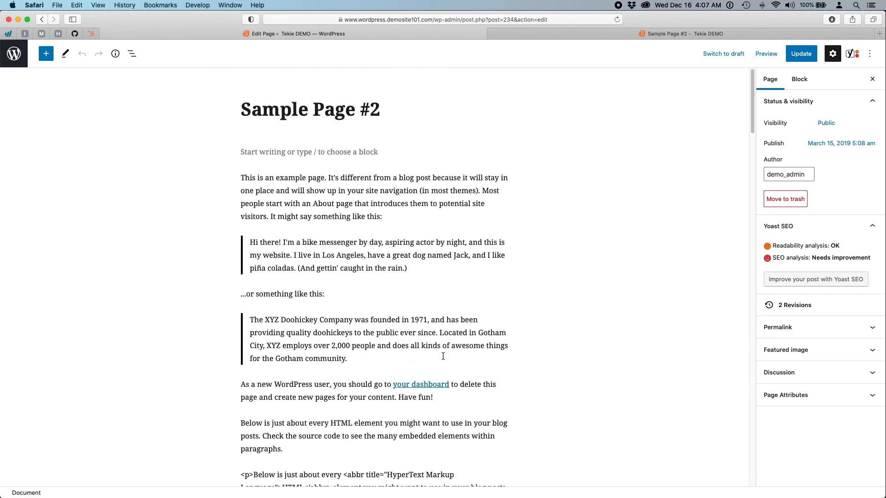
scroll(172, 369, down, 20)
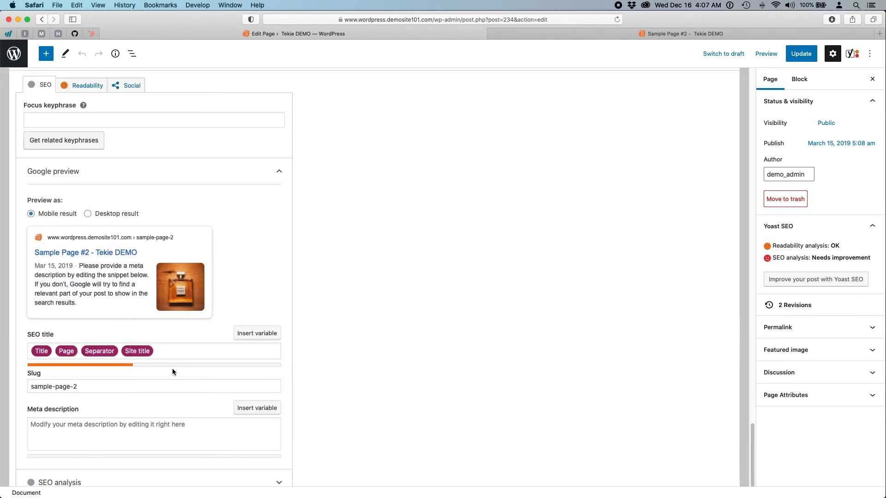
scroll(173, 372, down, 5)
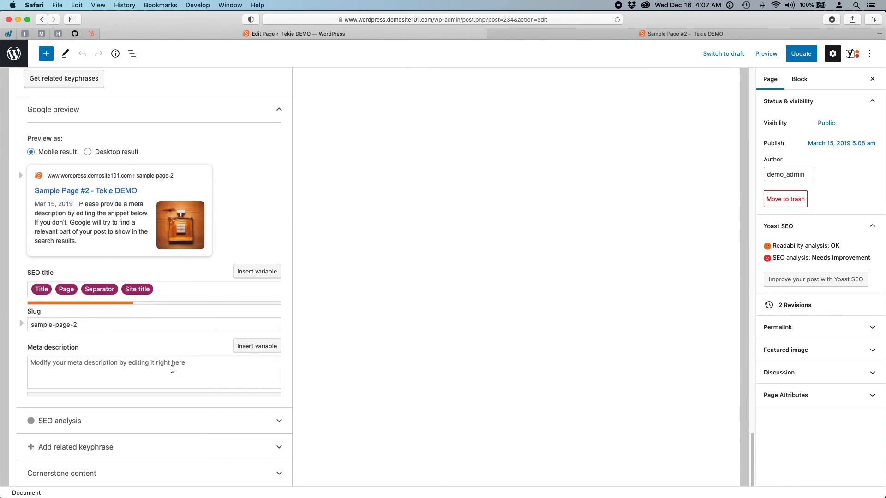
scroll(173, 372, up, 6)
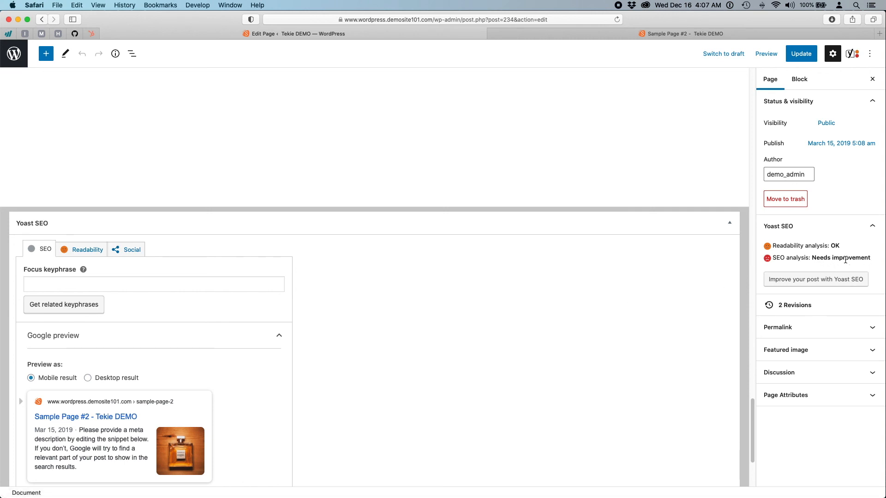
scroll(476, 343, down, 4)
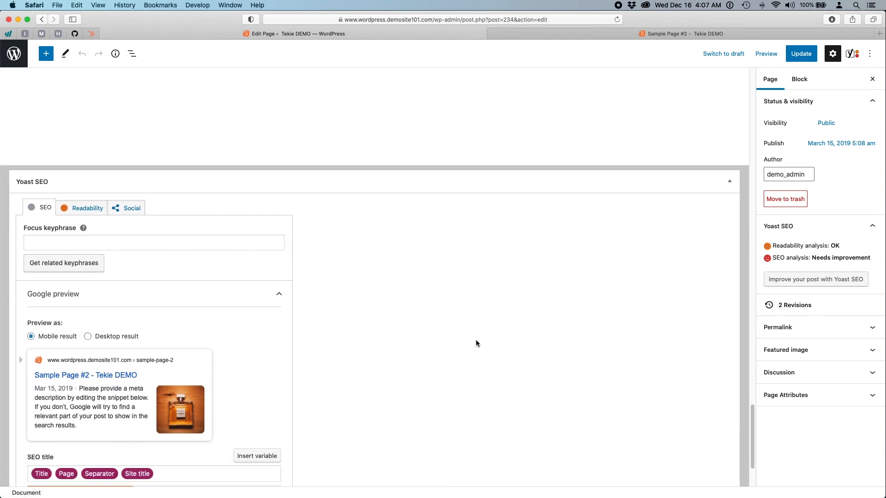
click(88, 172)
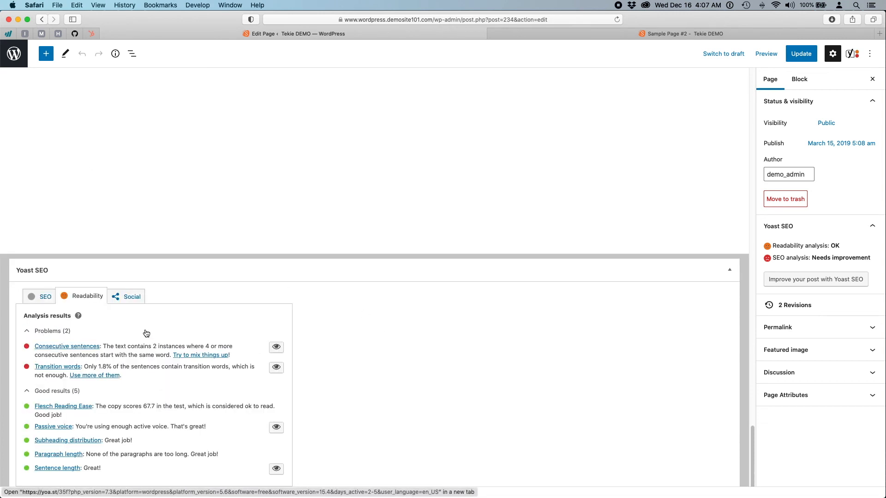
- Check the Yoast social sharing preview, then return to the SEO Google preview settings
click(39, 298)
click(134, 302)
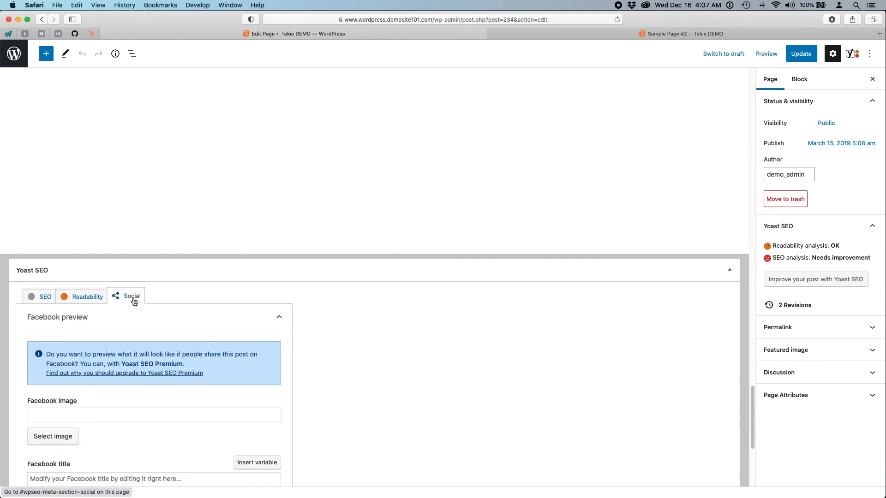
click(39, 296)
- Open the editor's Options menu listing view modes, editor choices, tools and Preferences
scroll(444, 323, down, 6)
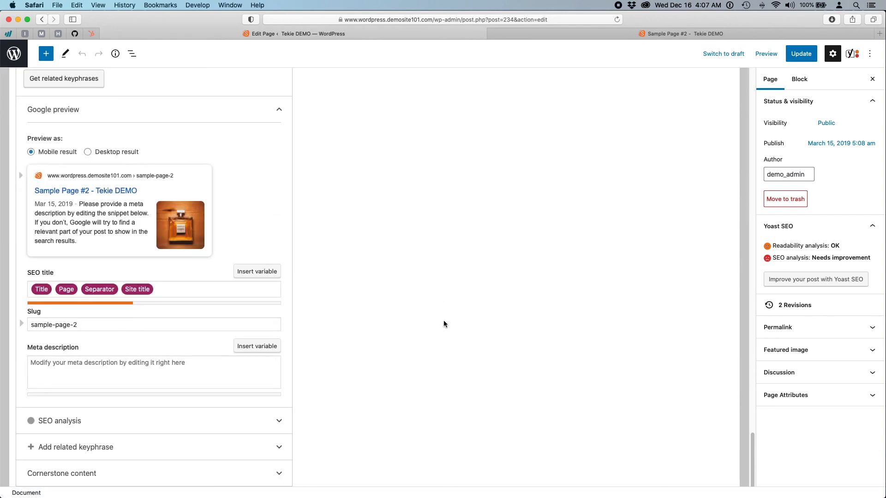
scroll(443, 320, up, 20)
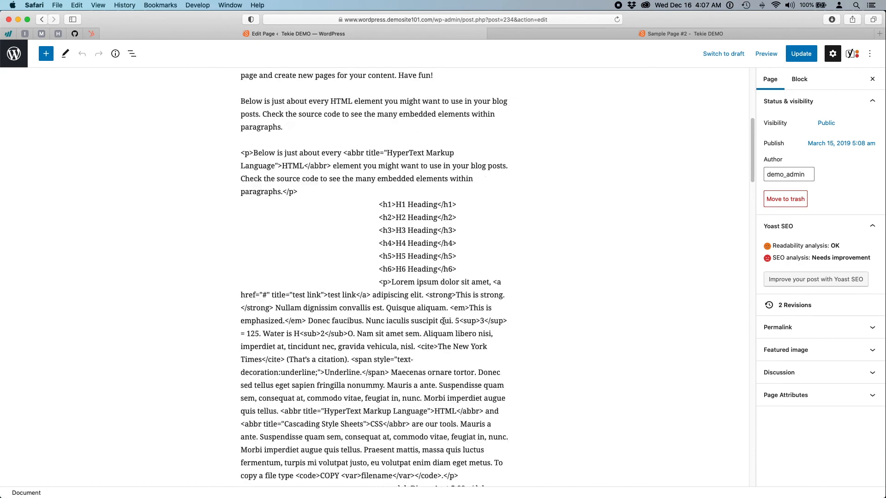
scroll(443, 321, up, 7)
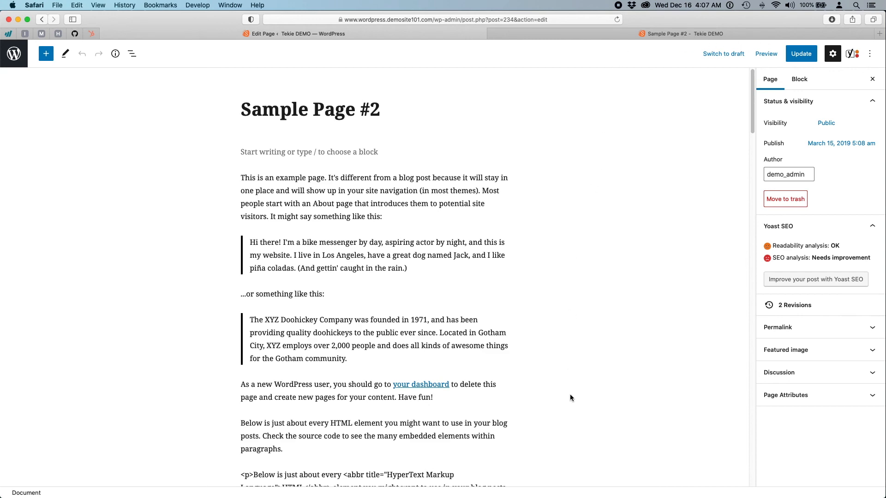
scroll(569, 394, down, 10)
scroll(569, 394, up, 10)
click(869, 59)
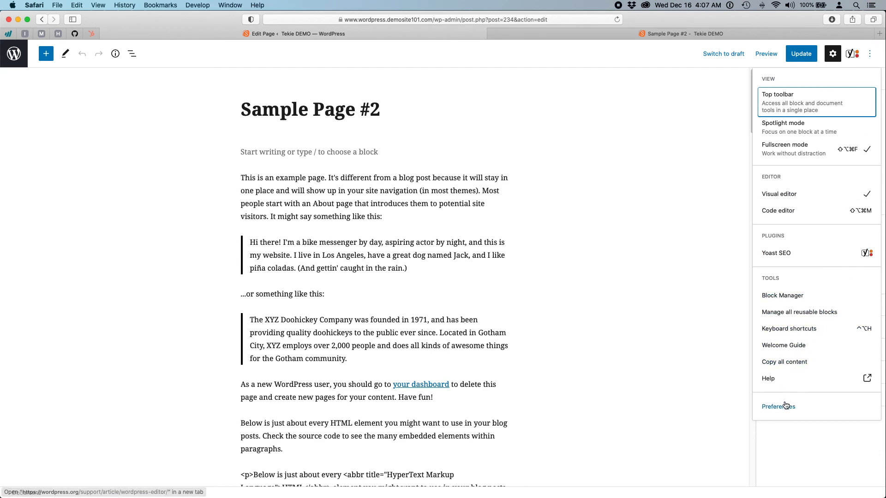
click(785, 409)
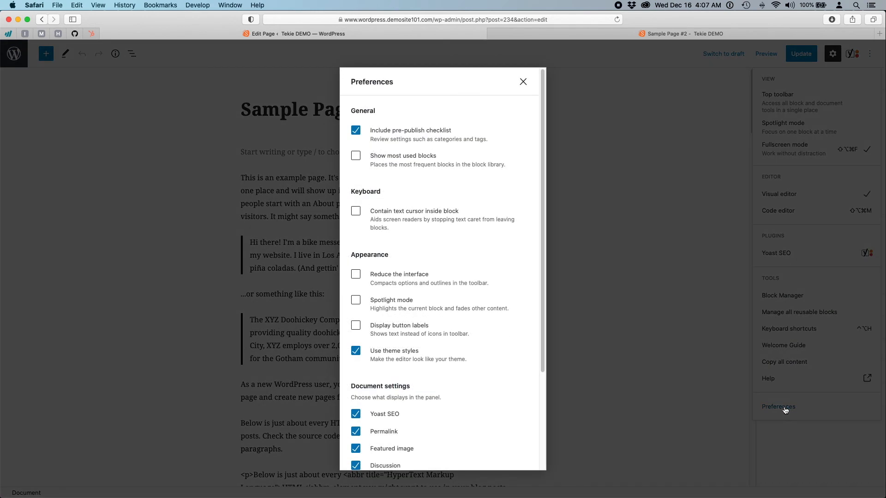
scroll(504, 234, down, 5)
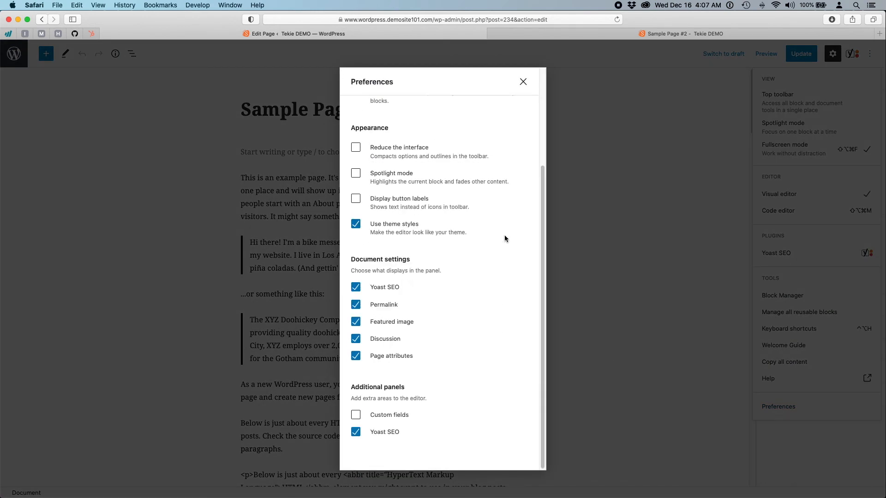
scroll(504, 237, up, 2)
scroll(505, 237, down, 2)
scroll(505, 239, up, 3)
scroll(504, 238, down, 3)
scroll(505, 238, up, 5)
click(523, 81)
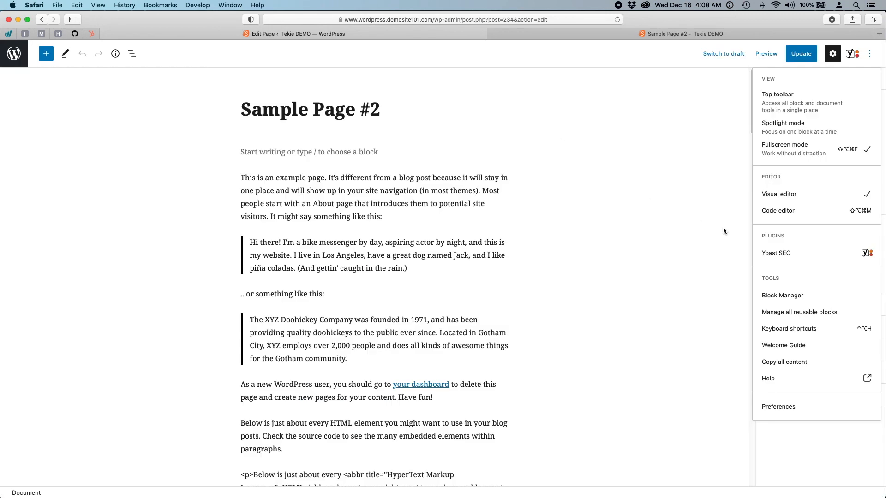
- Open the Yoast SEO sidebar and expand the readability analysis results
click(852, 54)
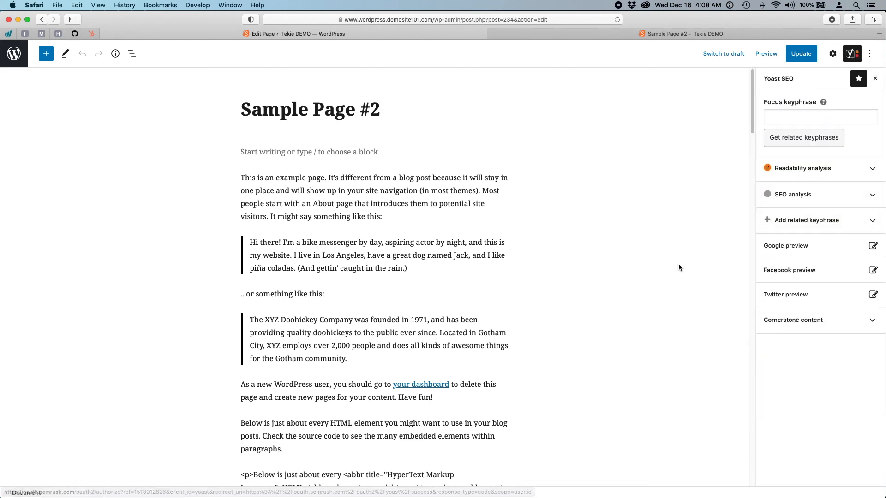
click(821, 168)
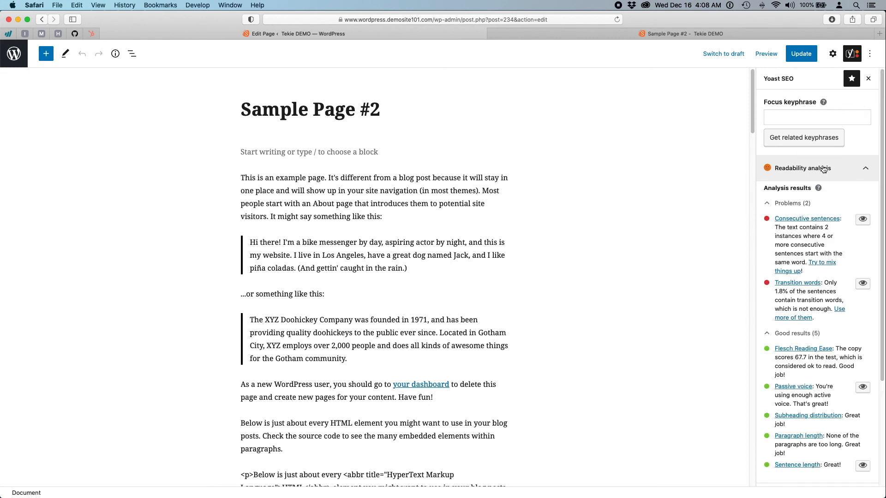
scroll(812, 243, down, 5)
scroll(802, 208, up, 4)
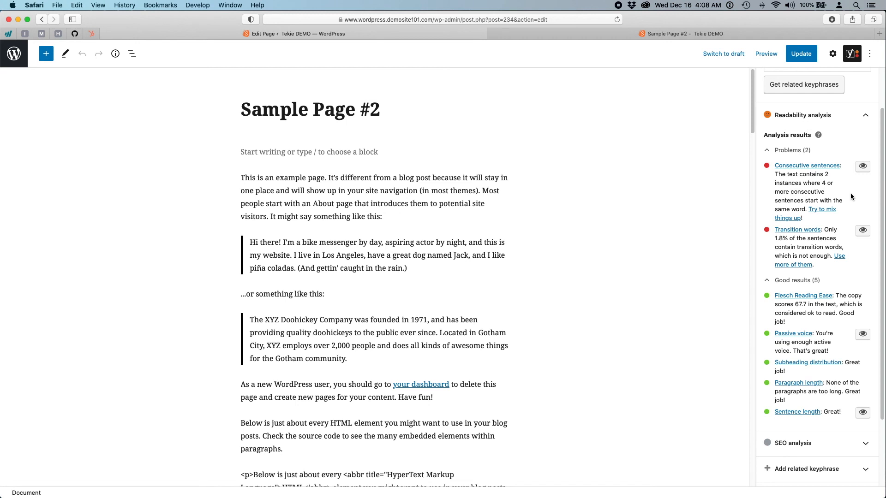
scroll(829, 283, down, 5)
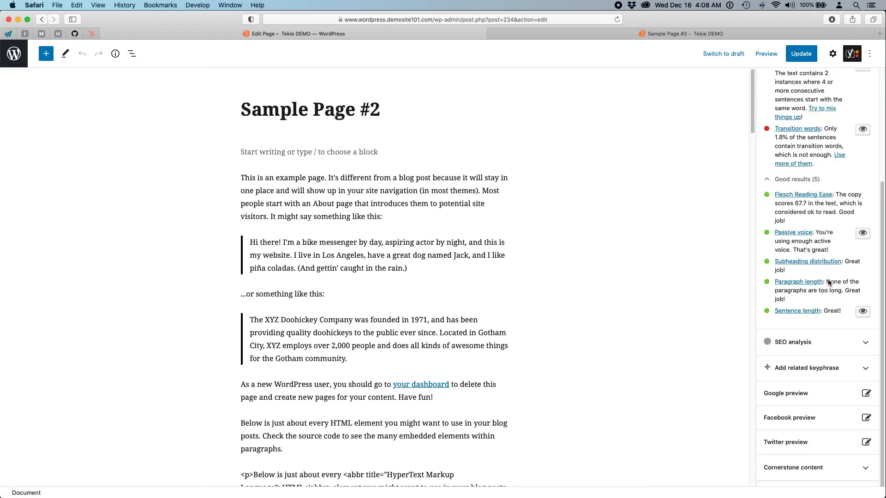
scroll(825, 291, down, 1)
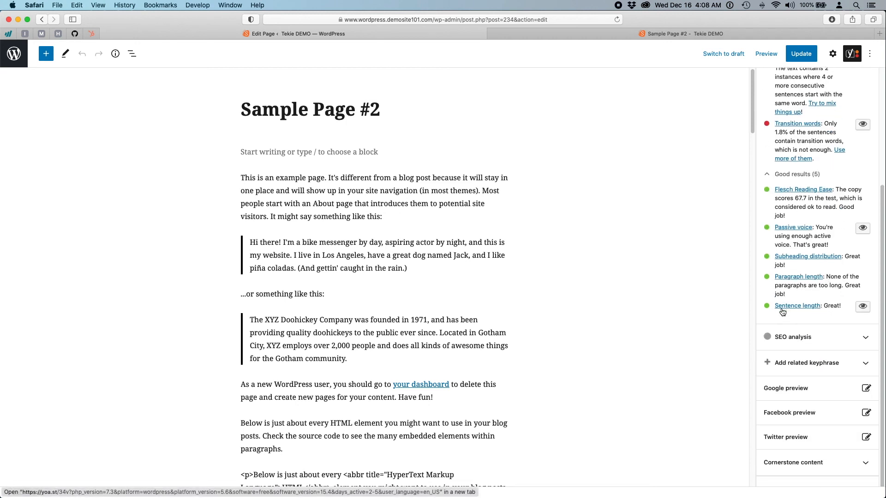
- Expand the SEO analysis results and the 'Add related keyphrase' Premium section
click(819, 339)
scroll(819, 337, down, 7)
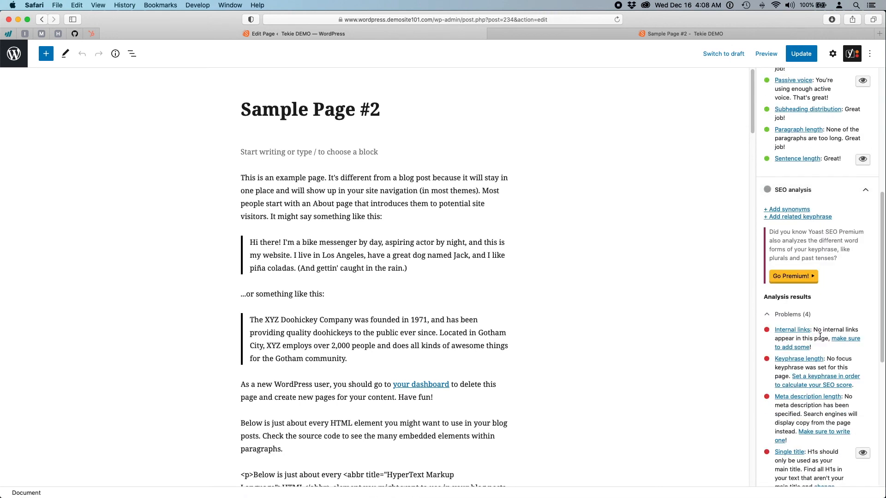
scroll(819, 336, down, 15)
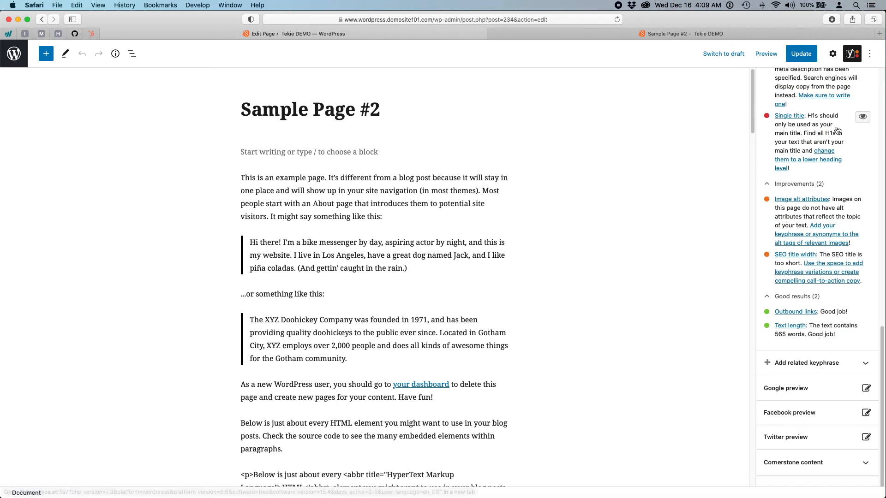
click(813, 368)
scroll(812, 368, down, 8)
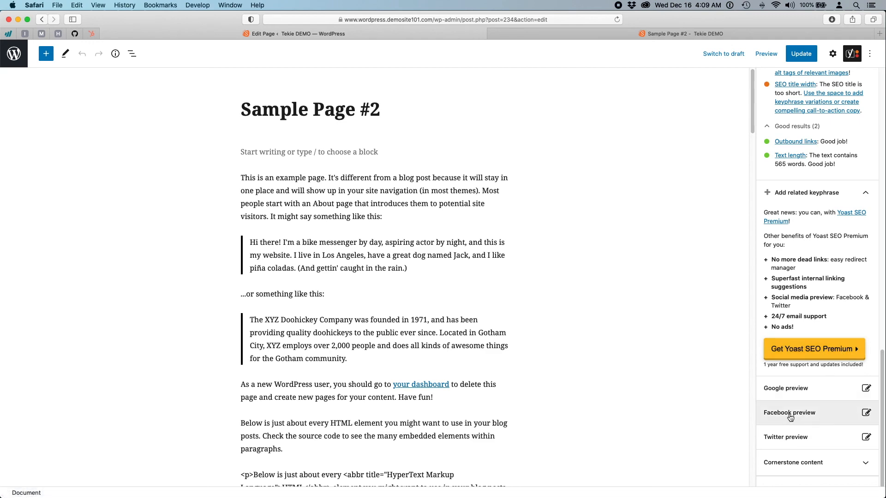
- Show the Google preview, toggling desktop and mobile results and ending on mobile
click(814, 393)
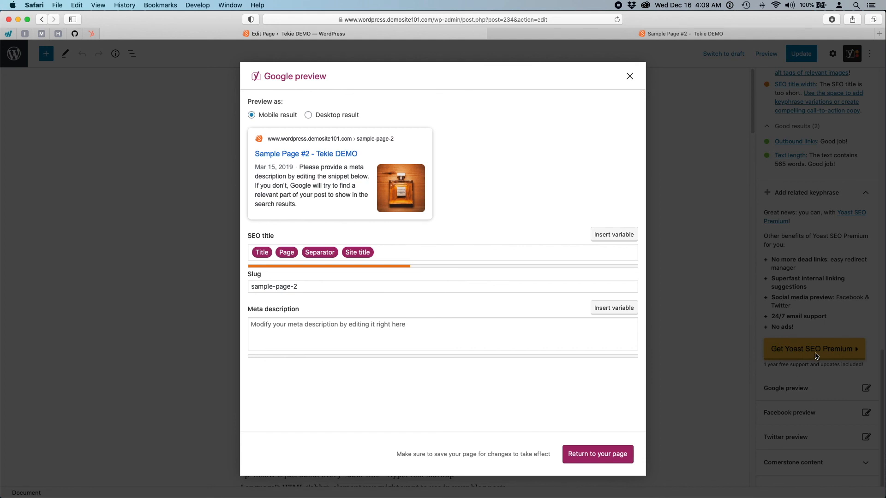
click(308, 115)
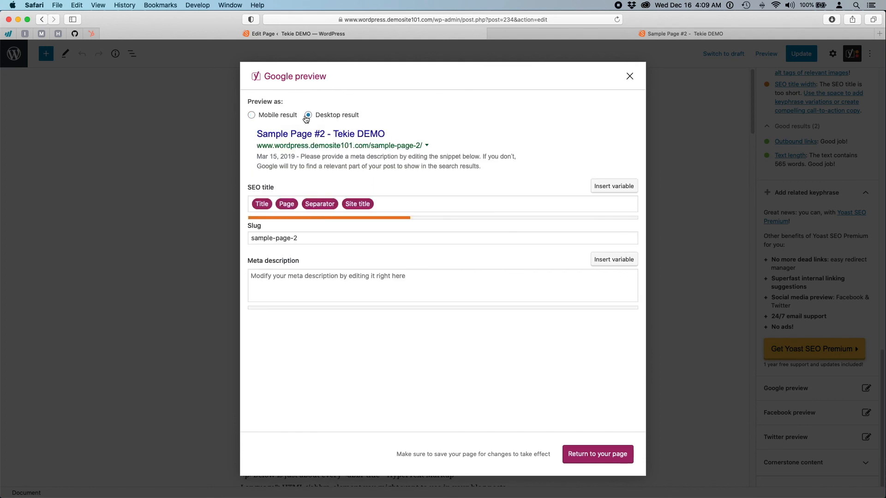
click(266, 116)
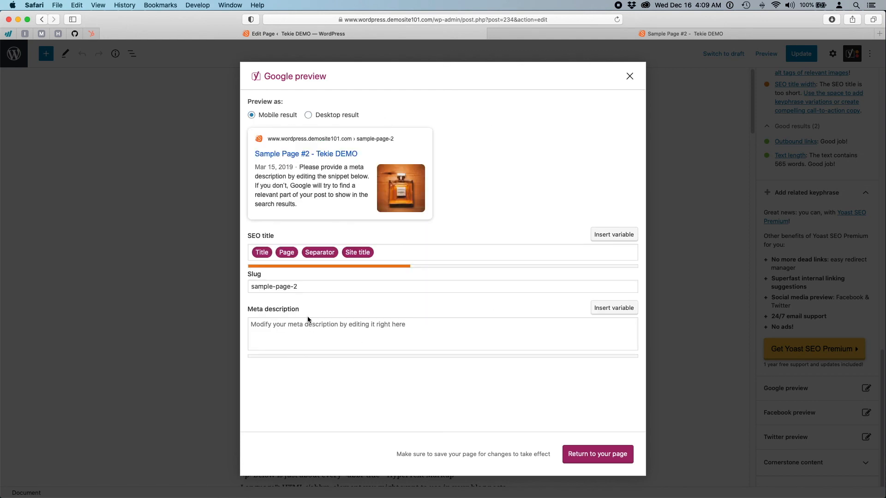
- Select the sample-page-2 slug, then place the cursor in the Meta description field
triple_click(298, 286)
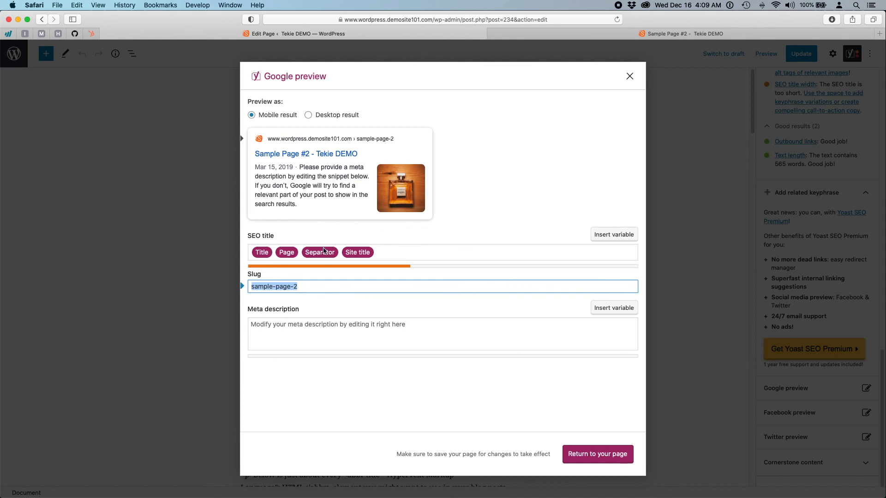
click(253, 339)
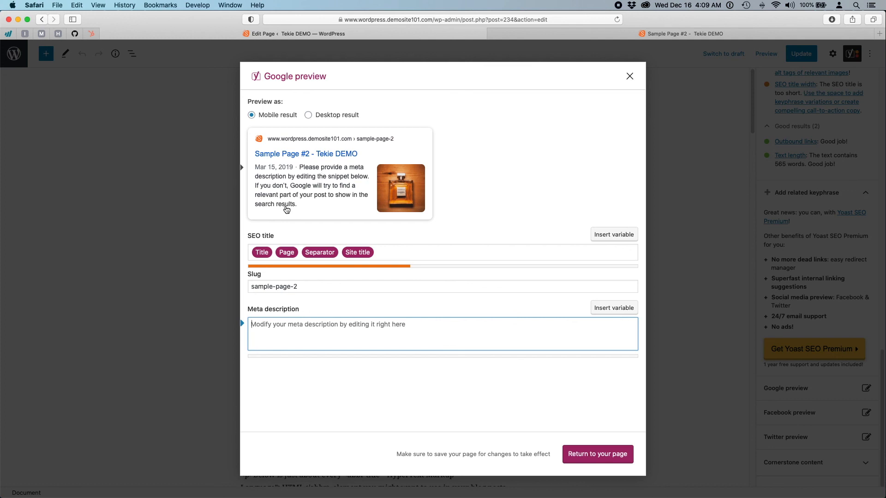
click(277, 328)
- Write the meta description sentence about the demo site's discounted perfume, cosmetics, and great items
click(289, 333)
text(Show now at )
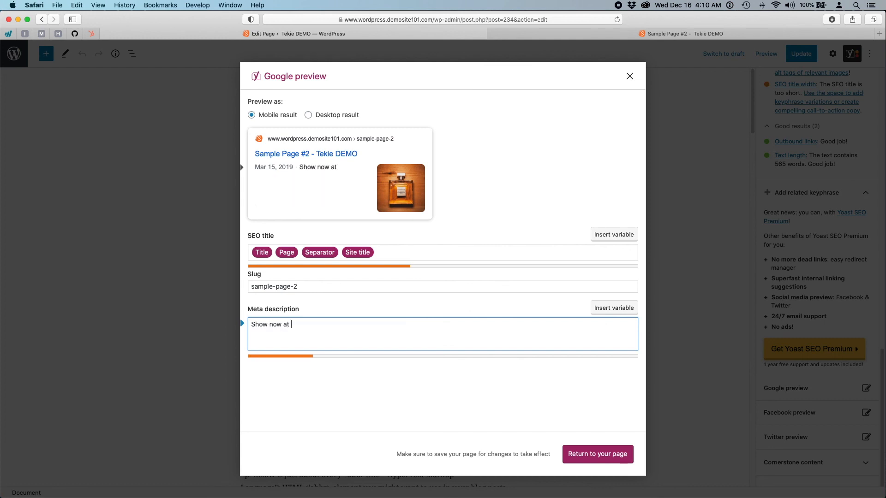
text(demostite)
key(BackSpace)
key(BackSpace)
key(BackSpace)
key(BackSpace)
text(site for your favo)
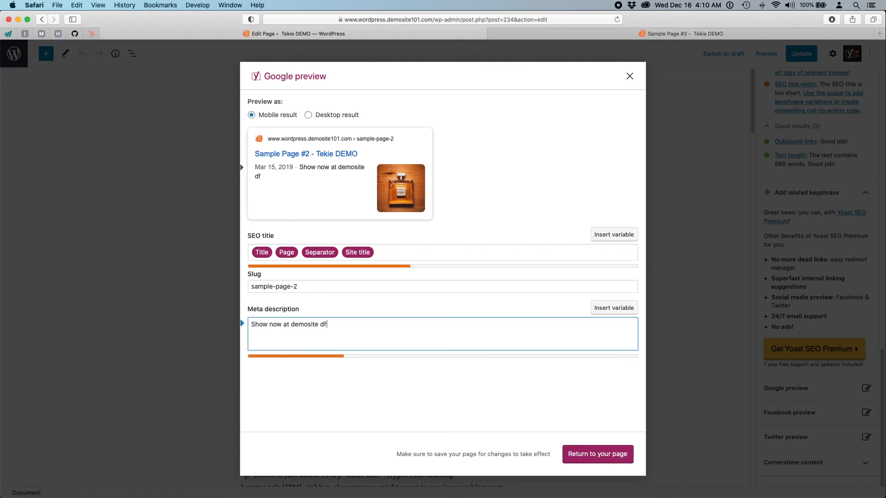
text(urite discounted perfum)
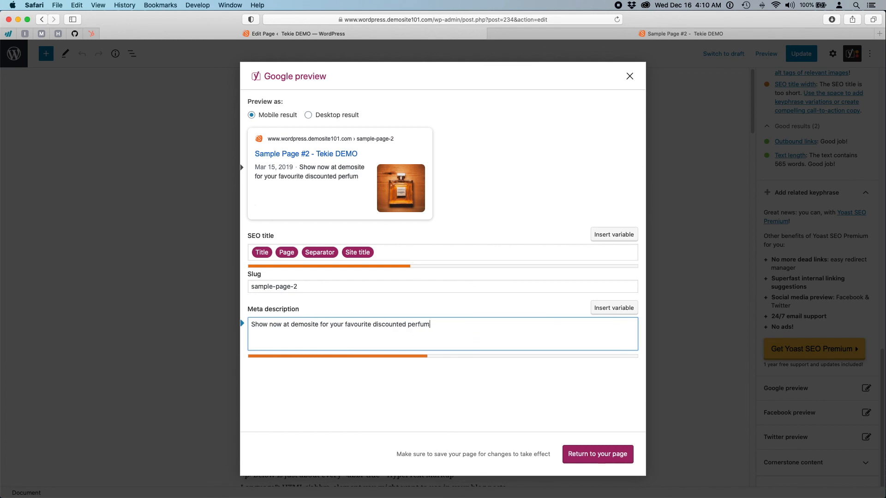
text(e, cosmetics, and great i)
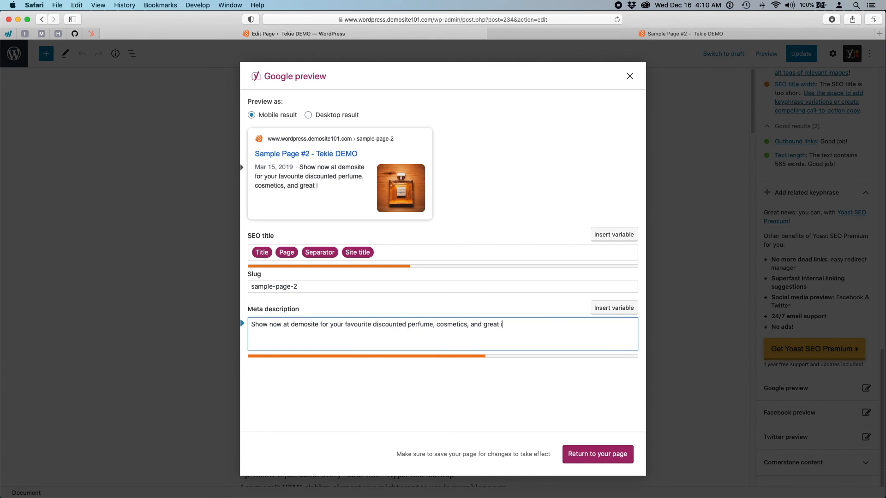
text(tems.)
- Add 'Chicago SALE now on!' to the meta description, correcting the typos
text(Chicage Sa)
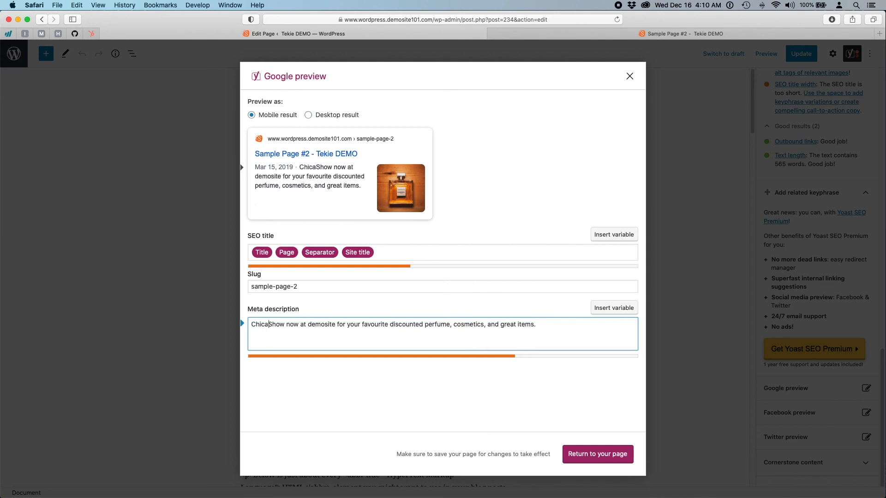
key(BackSpace)
text(SA)
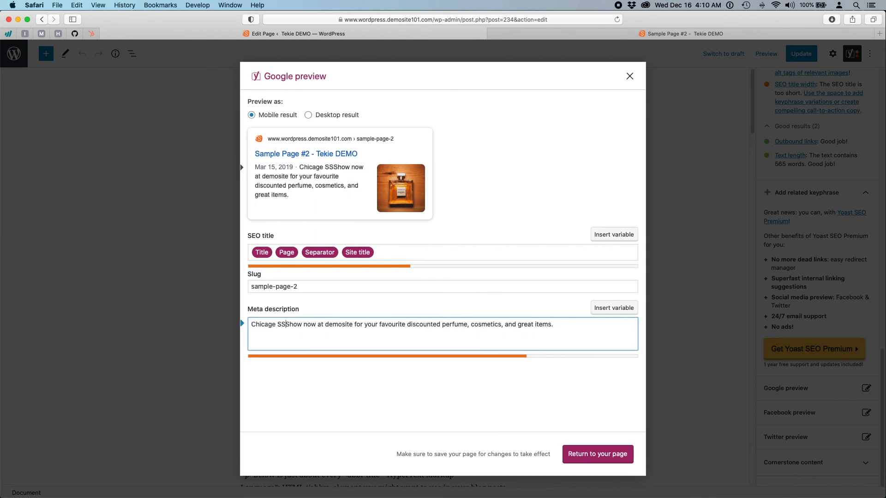
key(BackSpace)
key(BackSpace)
text(ALE )
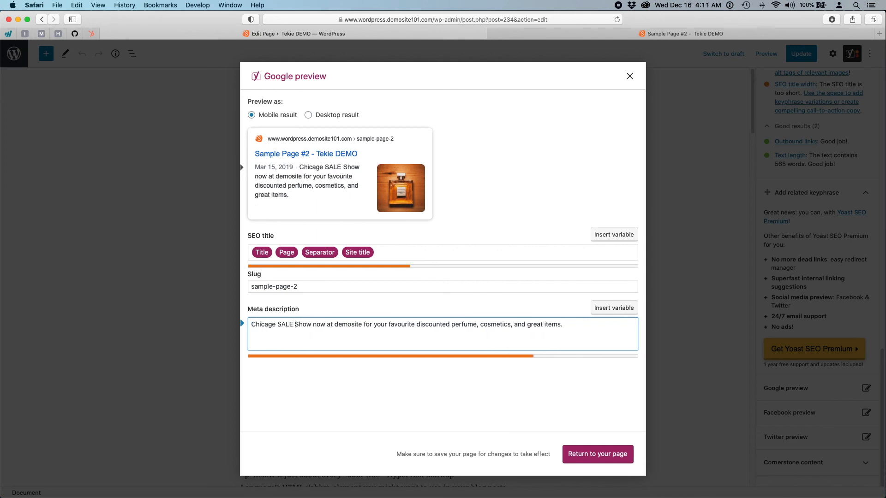
text(now on@)
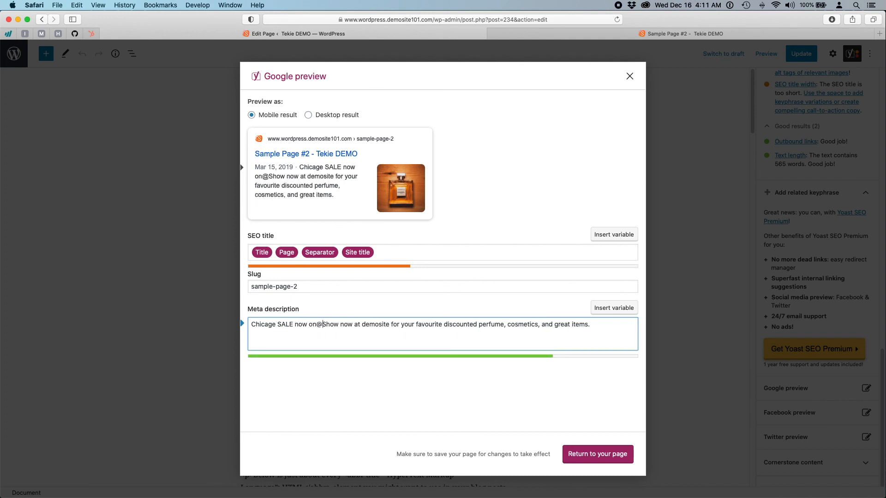
key(BackSpace)
key(BackSpace)
text(!)
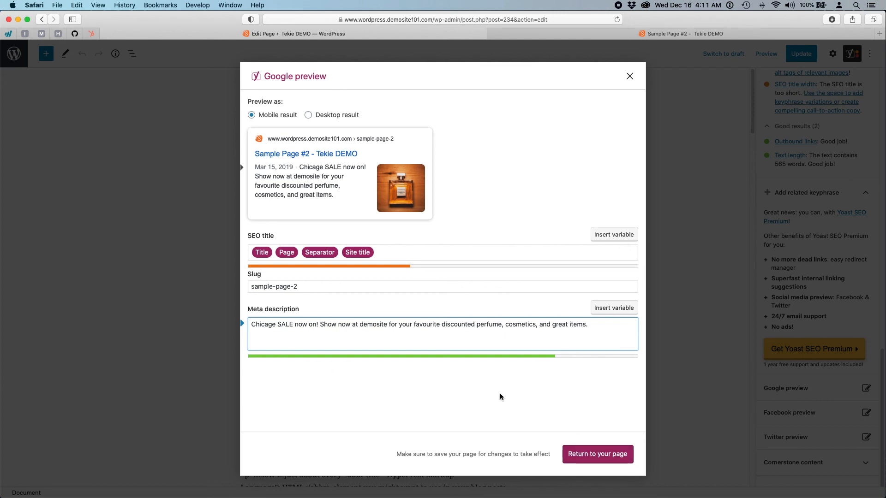
- Leave the Google preview, check the Yoast SEO box, and update Sample Page #2
click(597, 454)
scroll(600, 457, down, 20)
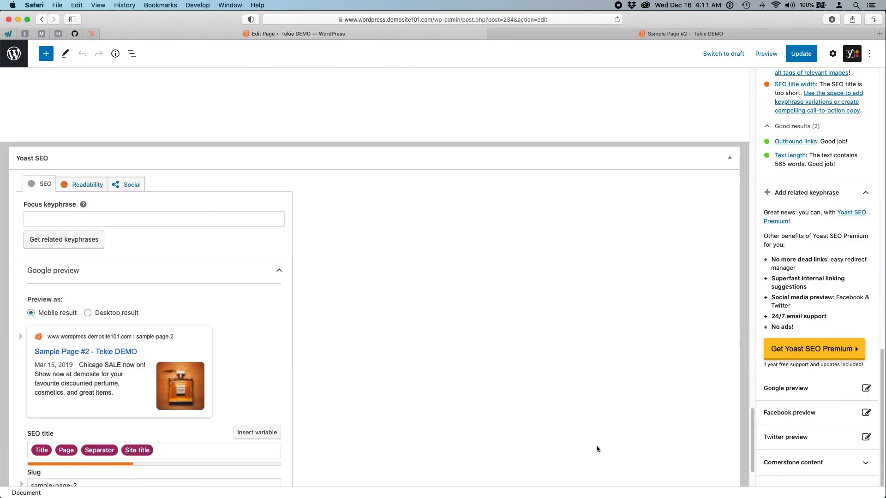
scroll(596, 445, down, 4)
scroll(596, 446, up, 4)
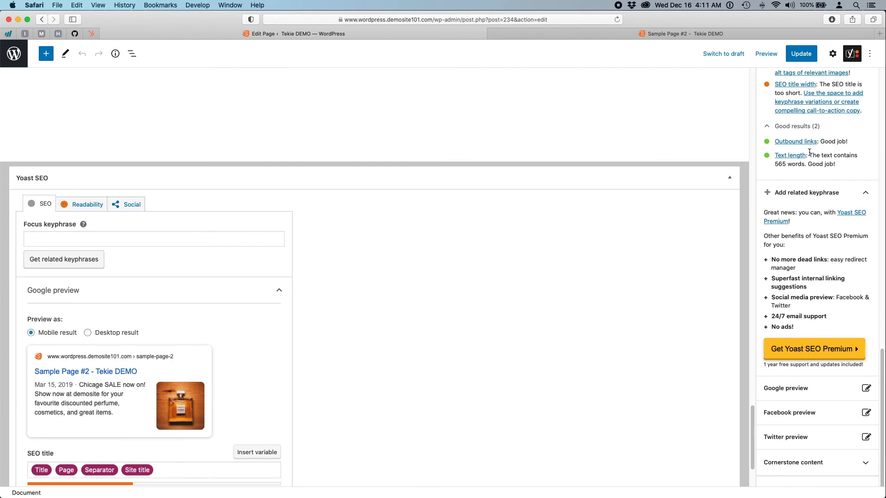
click(801, 54)
scroll(429, 312, up, 20)
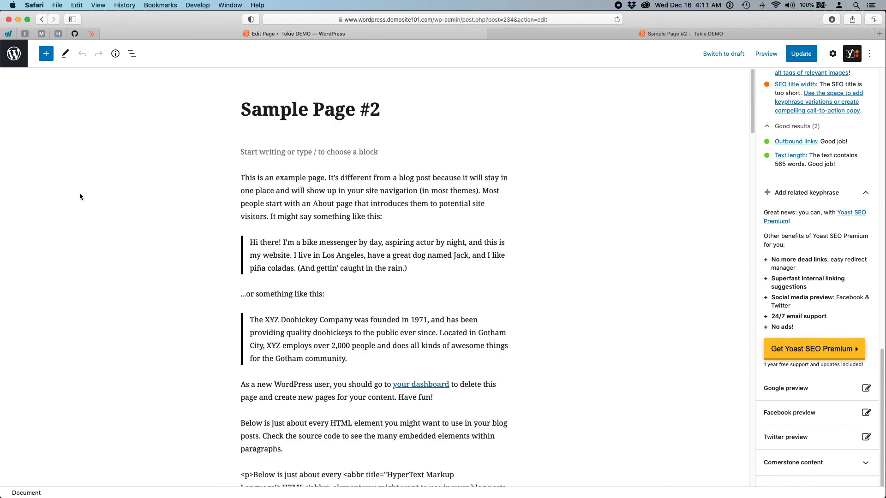
- Go back to the Pages list, then swipe out of full-screen WordPress to the desktop
click(18, 65)
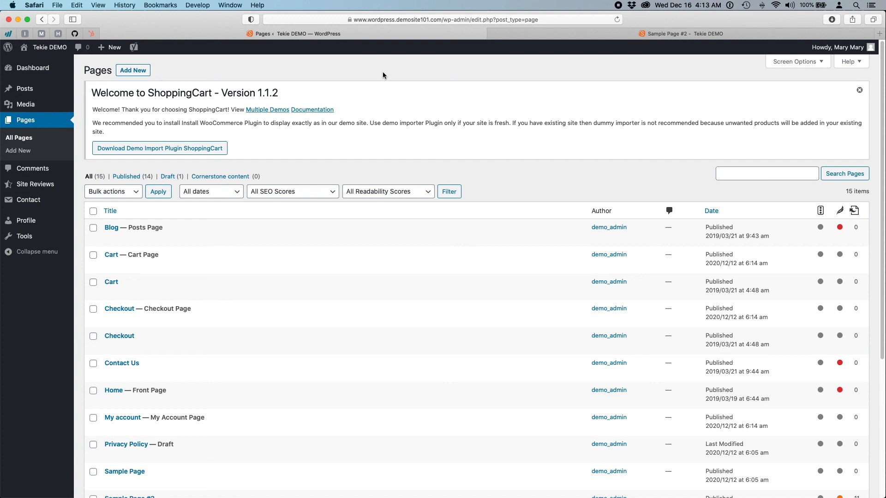
key(ctrl+Left)
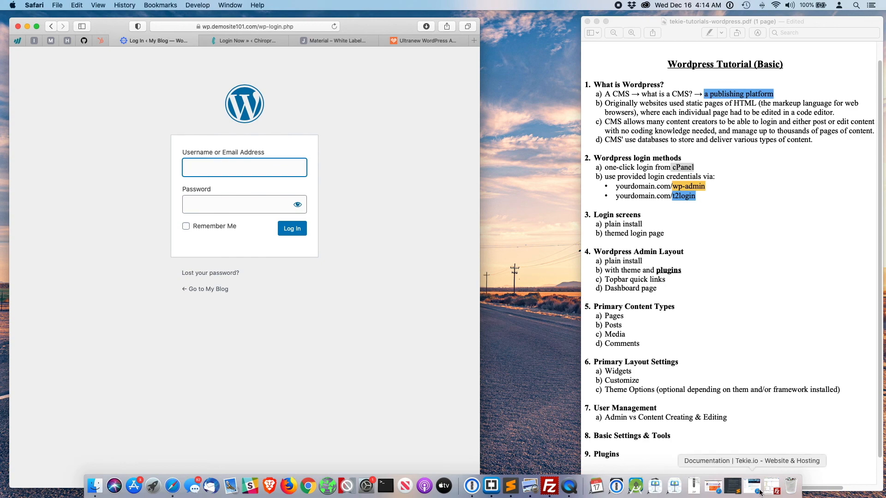
- Restore the Tekie.io documentation and jump to its '6. Website Maintenance Notice!' section
click(760, 493)
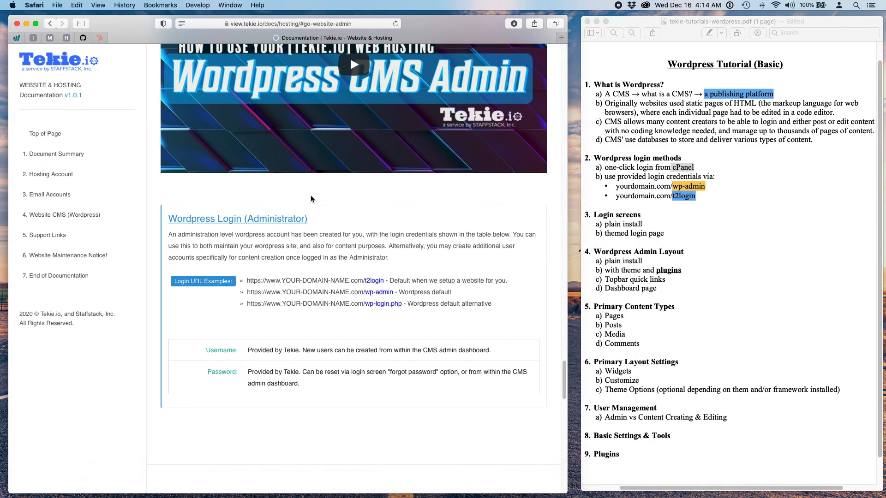
scroll(255, 203, up, 5)
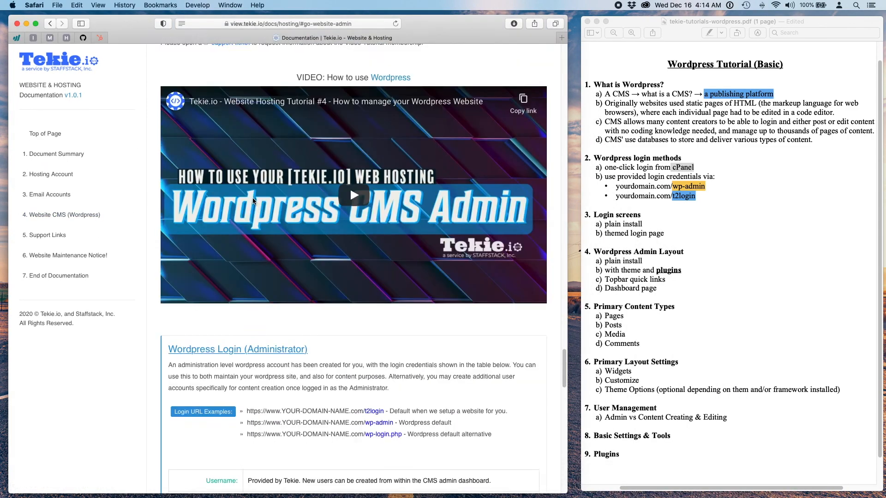
scroll(254, 202, up, 6)
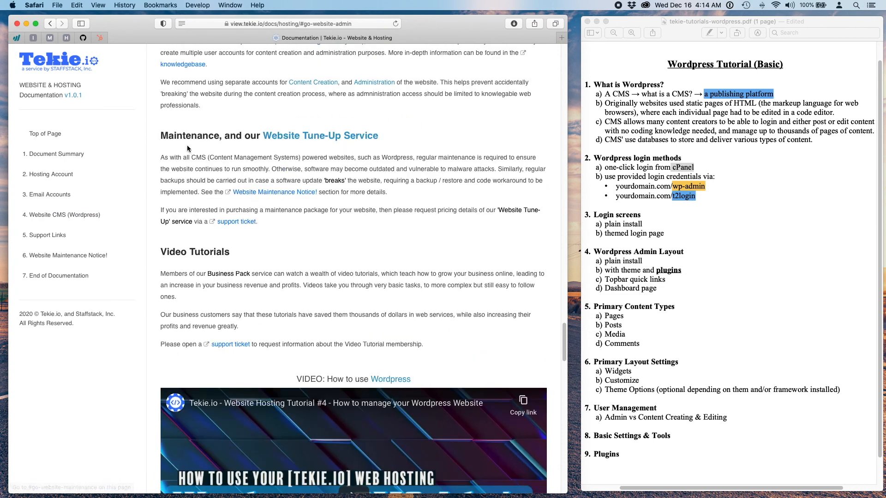
drag(162, 135, 486, 227)
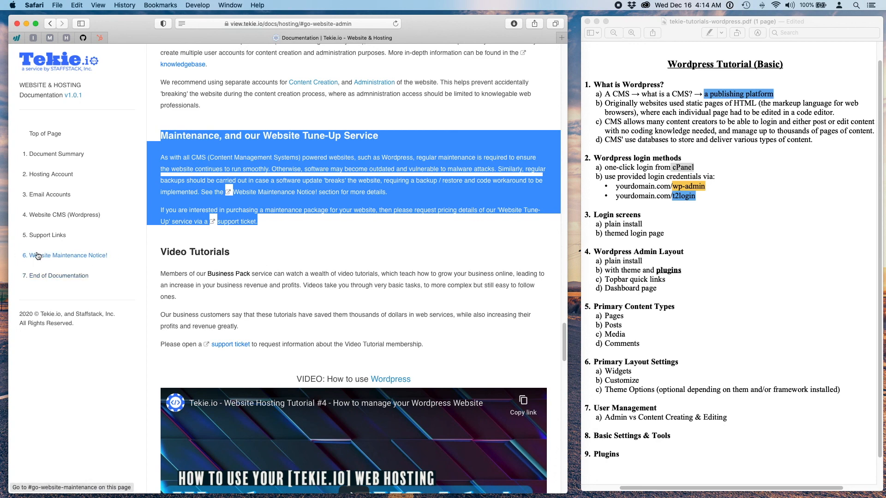
click(93, 259)
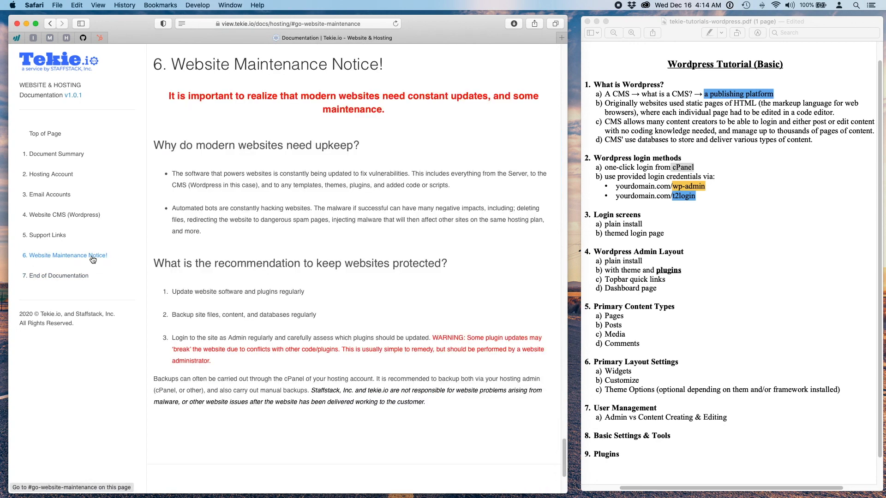